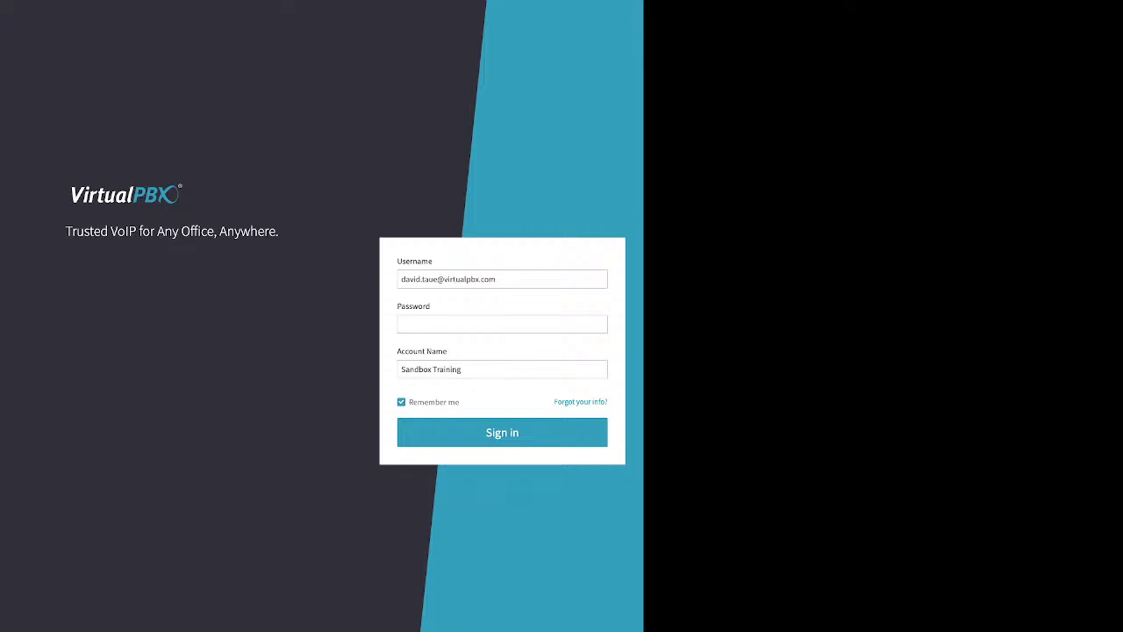
Step: Open the password recovery form from the sign-in page
drag(555, 402, 602, 402)
click(580, 402)
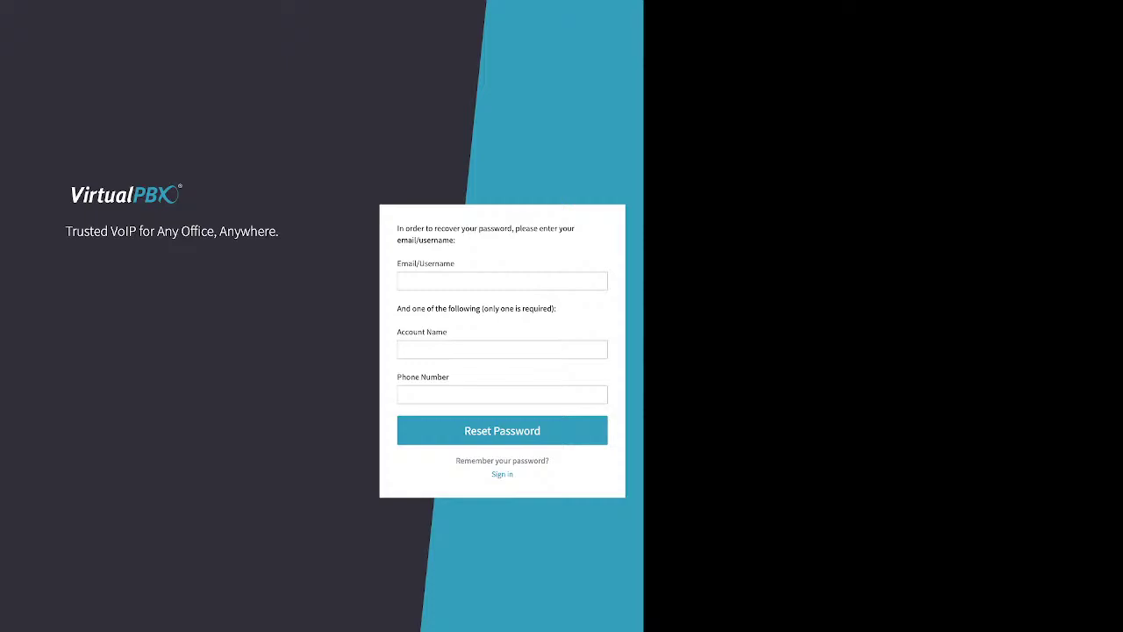
click(502, 349)
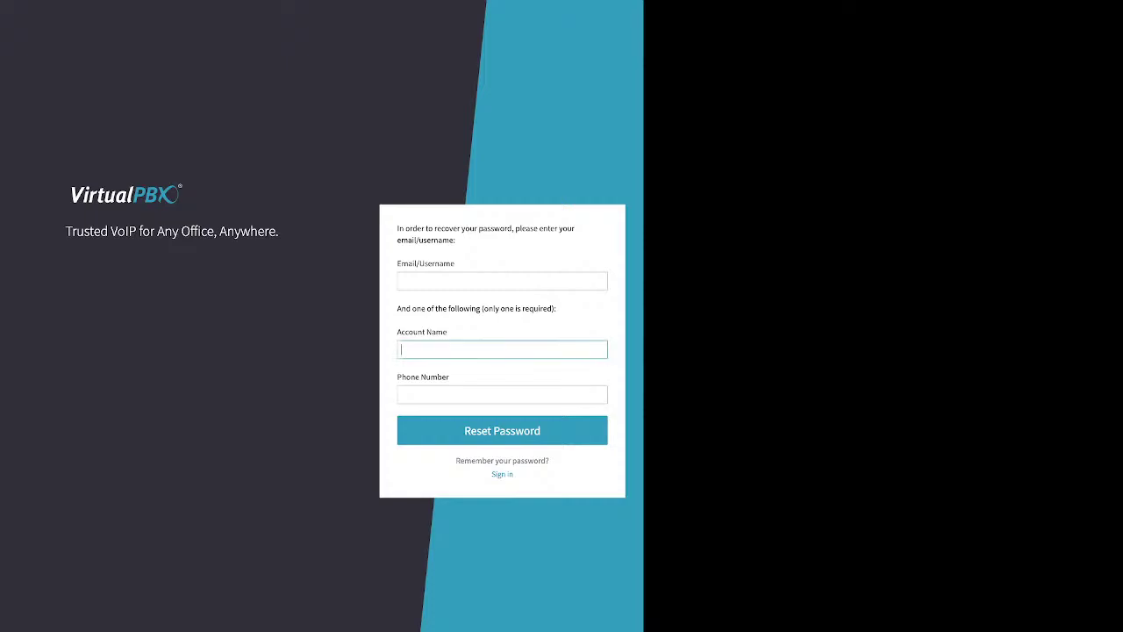
drag(399, 332, 449, 377)
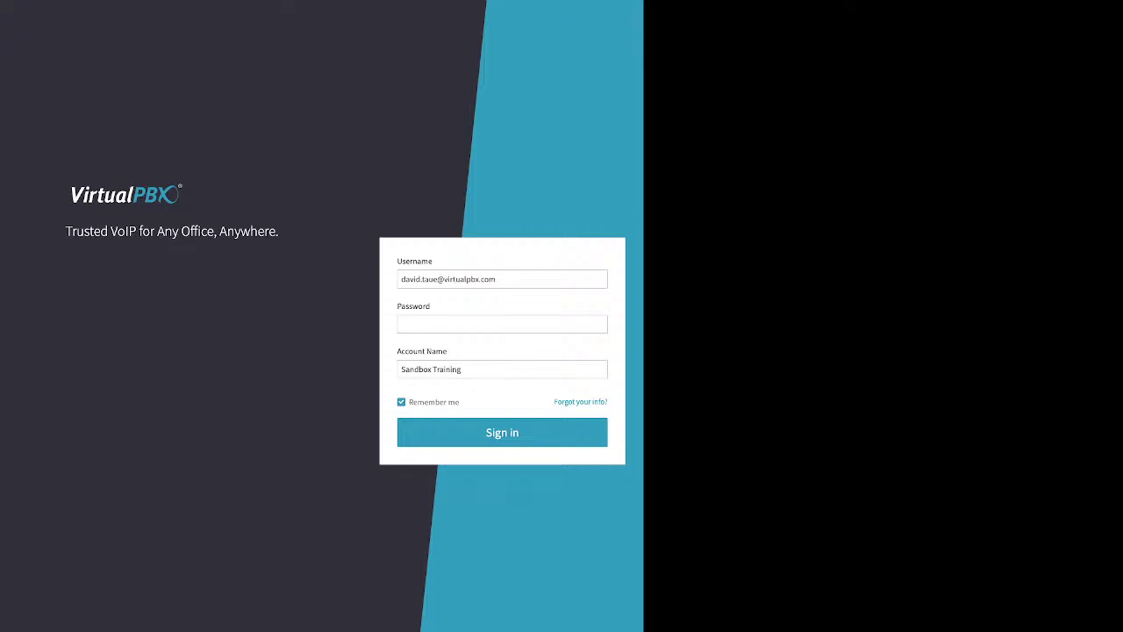
Step: Enter the account password and sign in to reach the User settings page
click(502, 324)
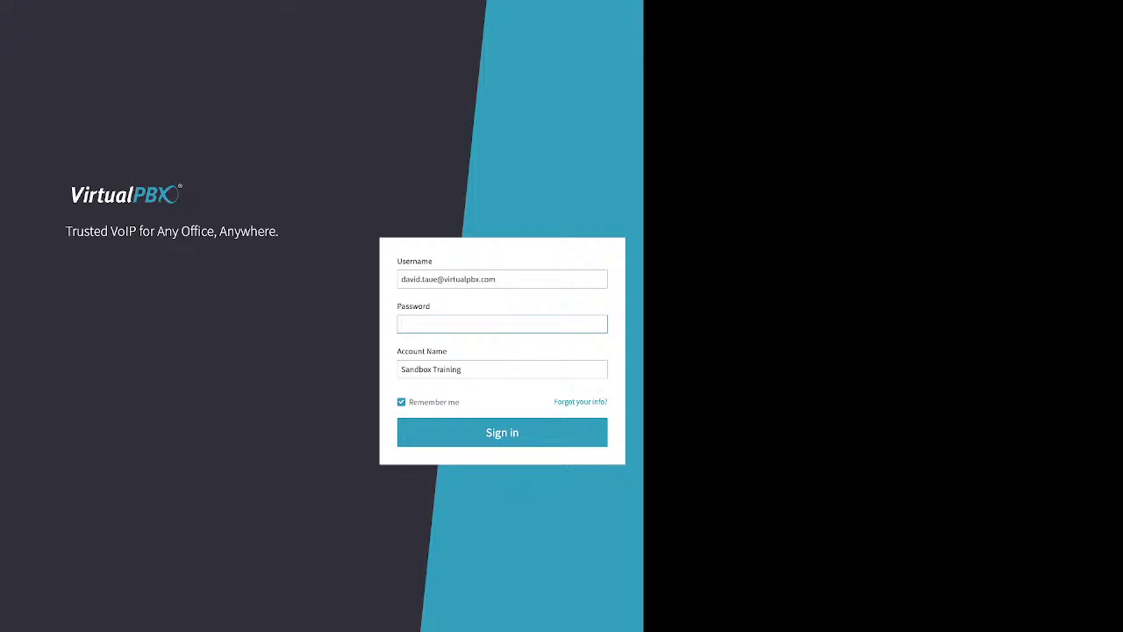
text(•••••••)
double_click(434, 402)
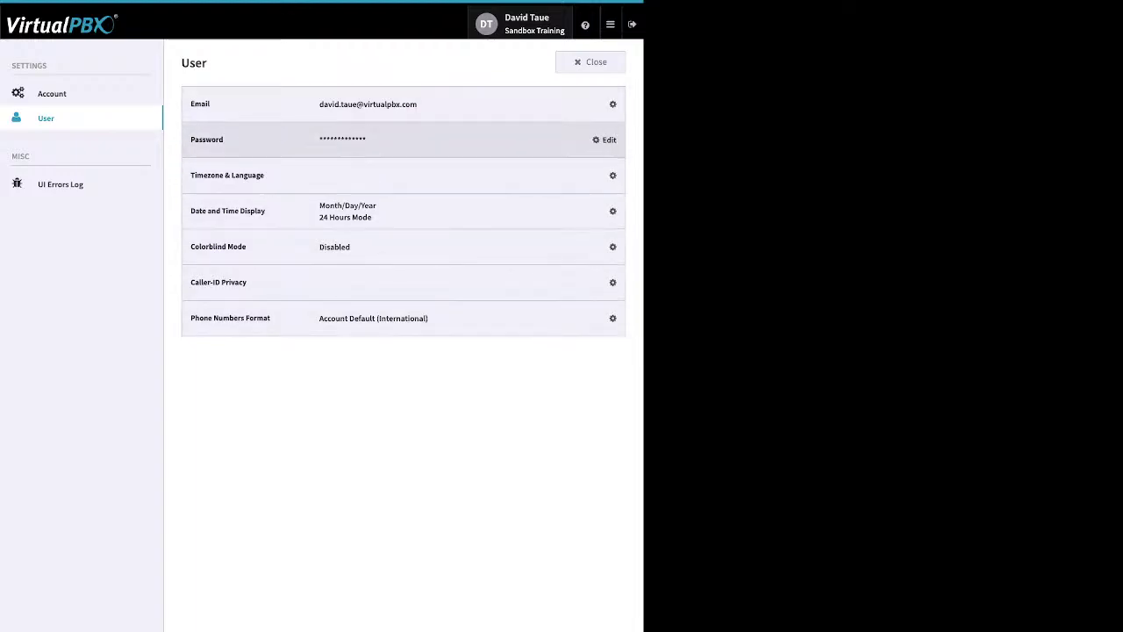
Step: Cancel the password change form unchanged and switch to the Account settings page
click(605, 139)
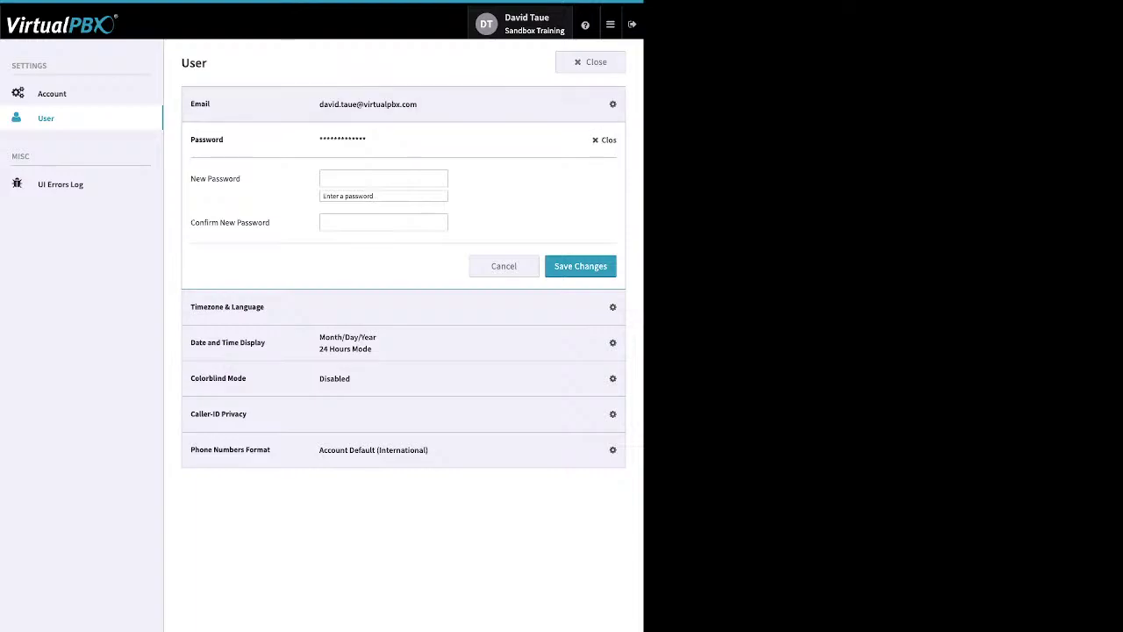
click(604, 139)
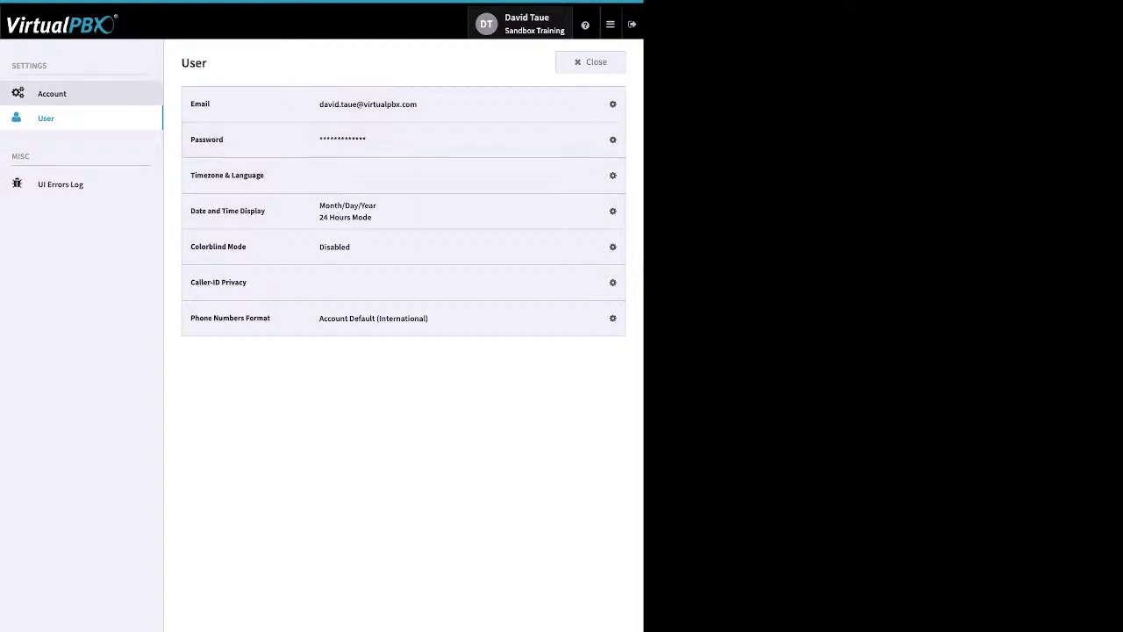
click(52, 93)
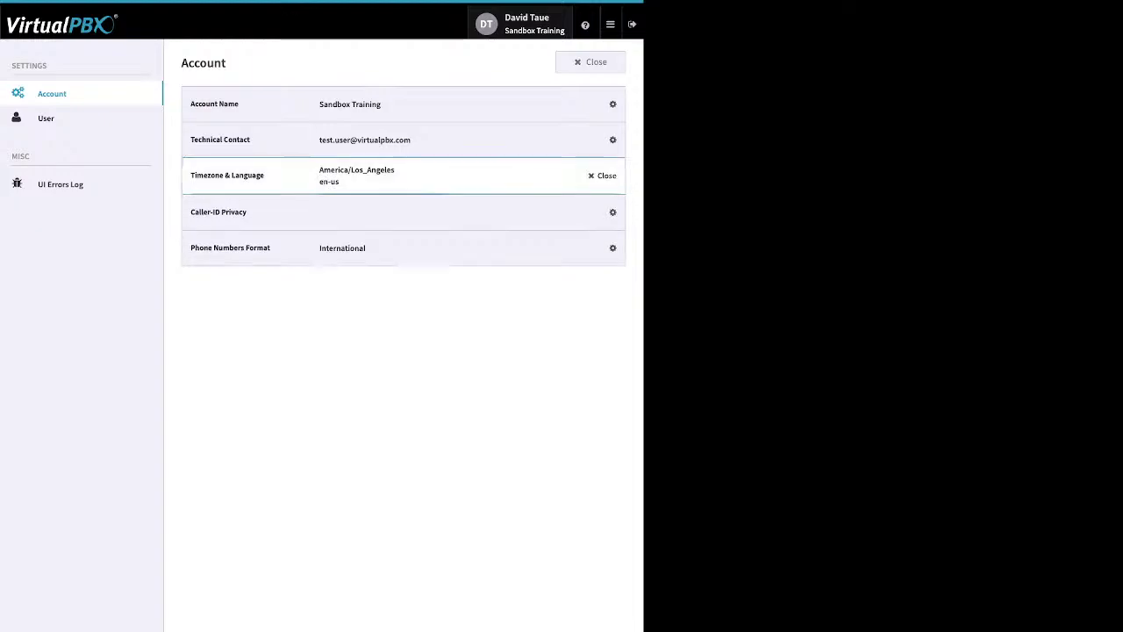
Step: Review the timezone list, keeping America/Los_Angeles, and leave the technical contact editor collapsed
click(604, 175)
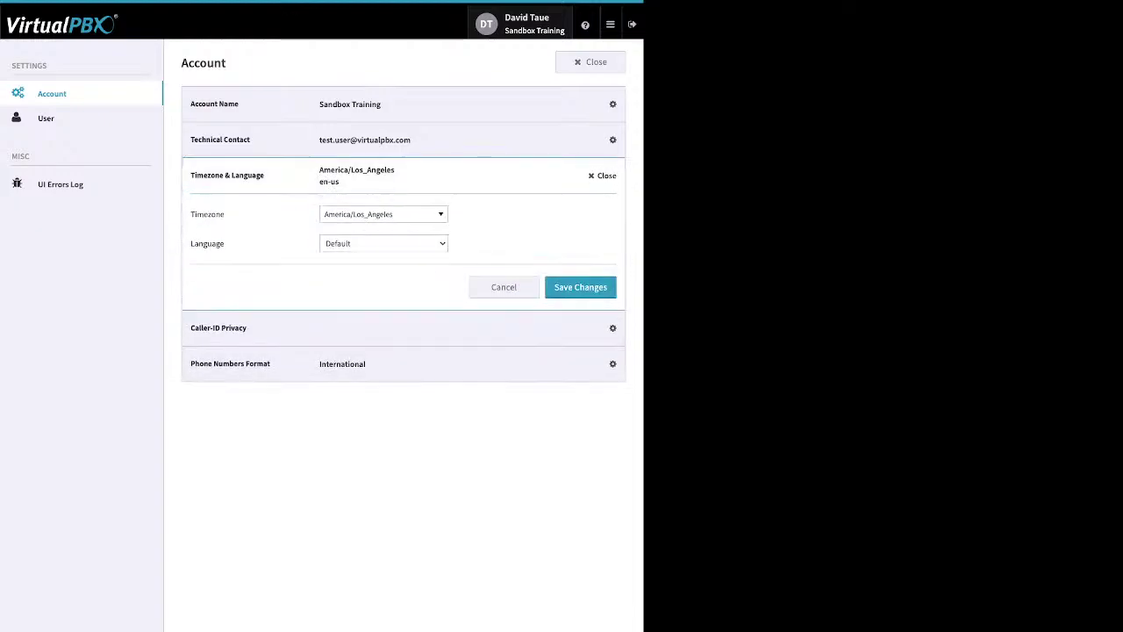
click(383, 214)
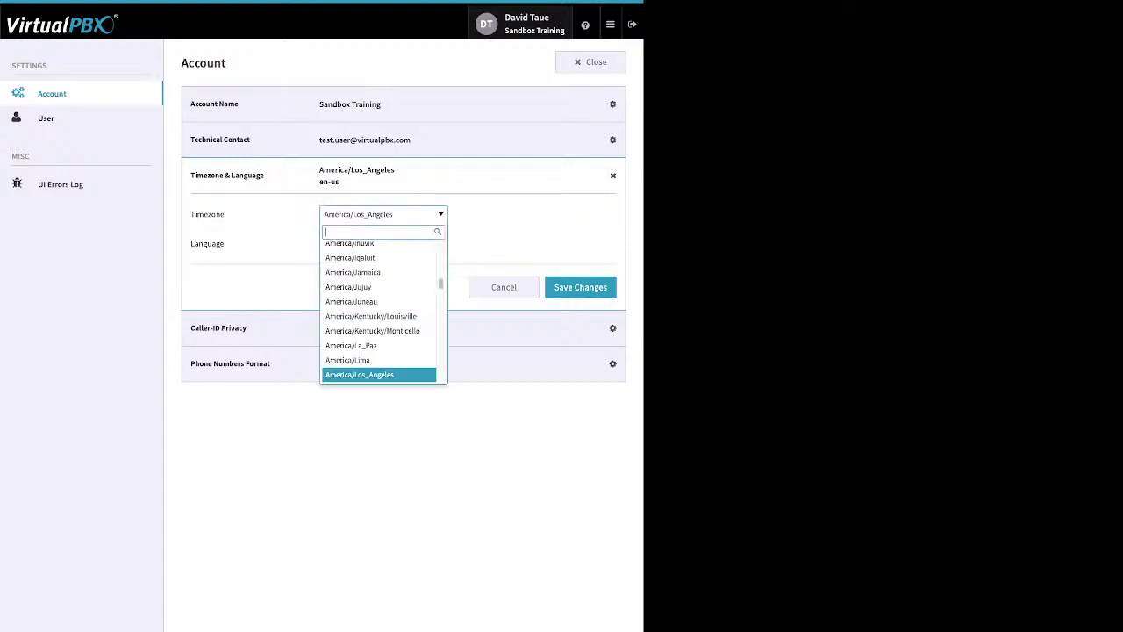
click(383, 214)
click(384, 214)
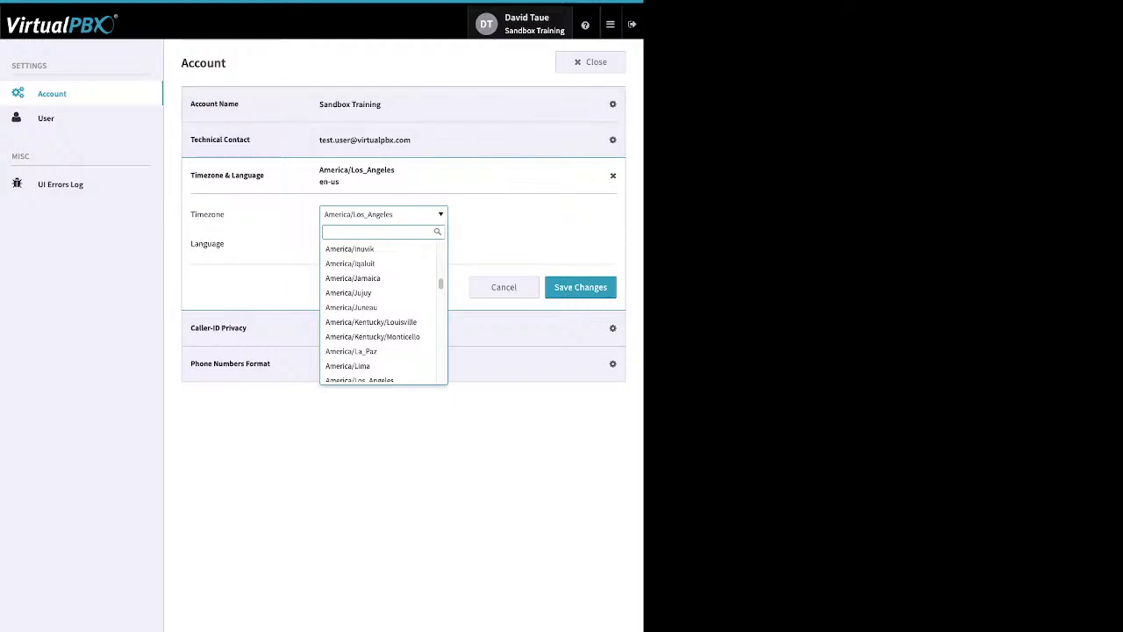
key(Escape)
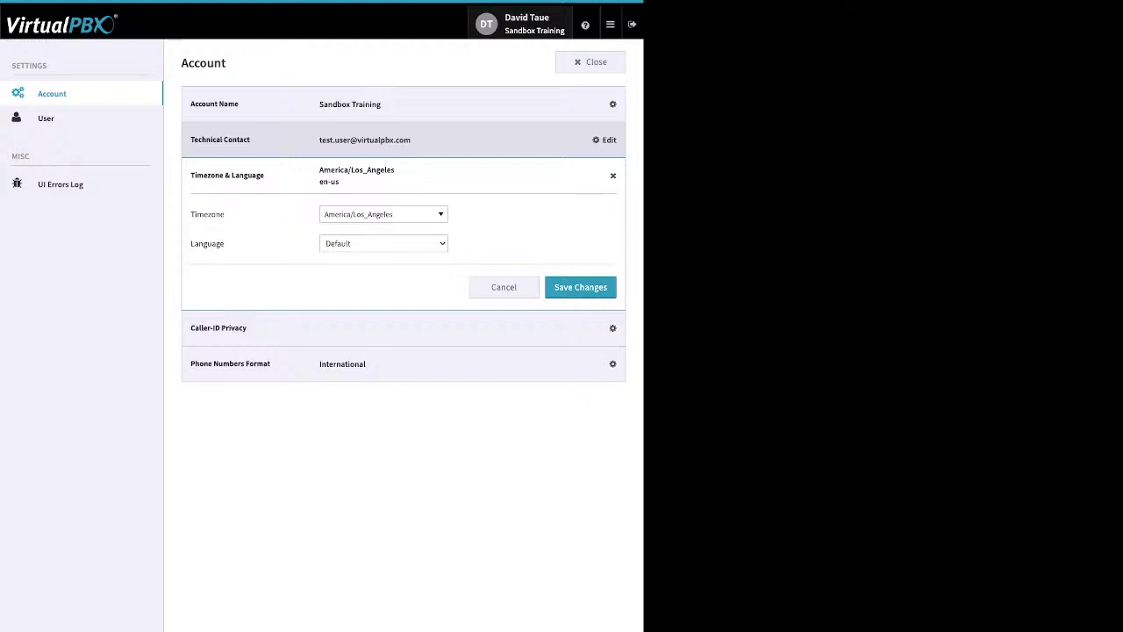
click(605, 140)
click(605, 139)
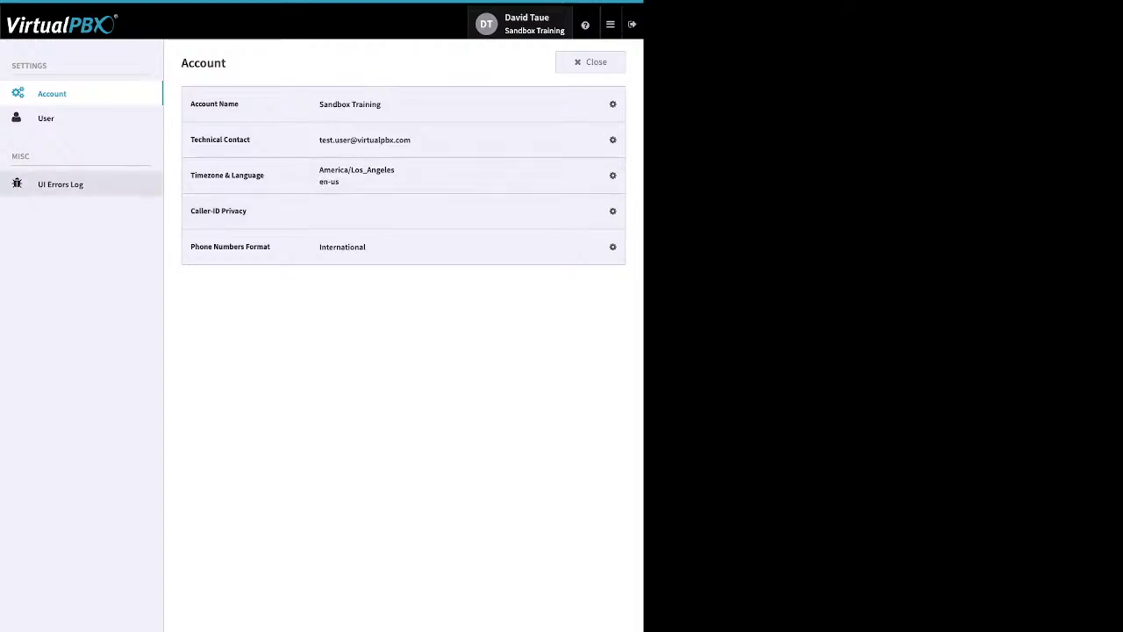
Step: Visit User settings, then close settings to return to the Dashboard showing 23 users and 39 devices
click(46, 118)
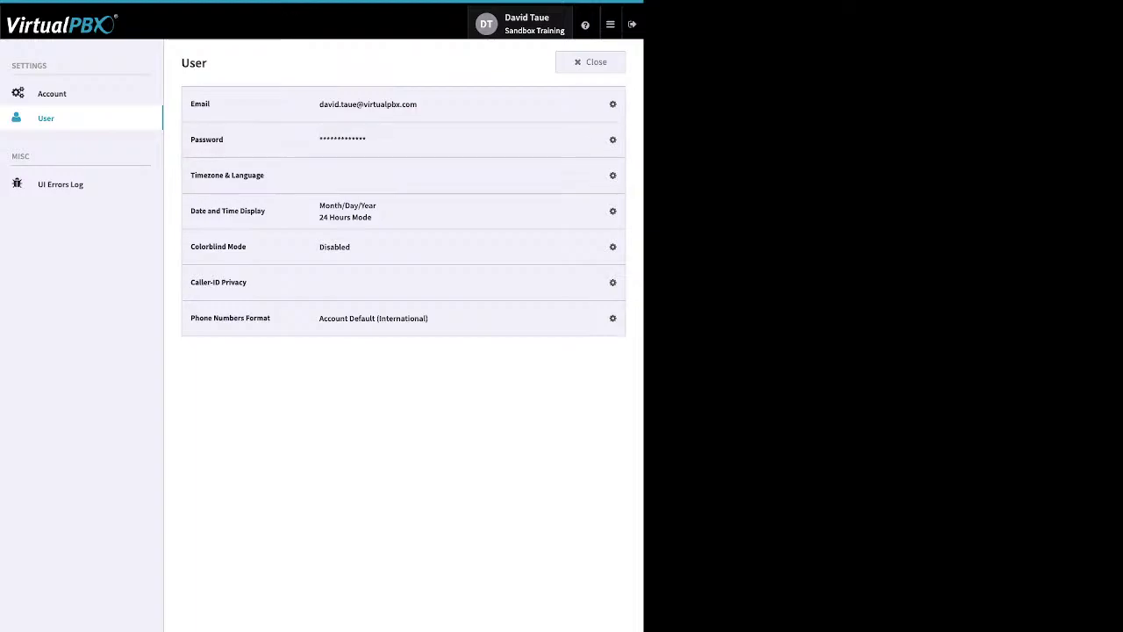
click(590, 61)
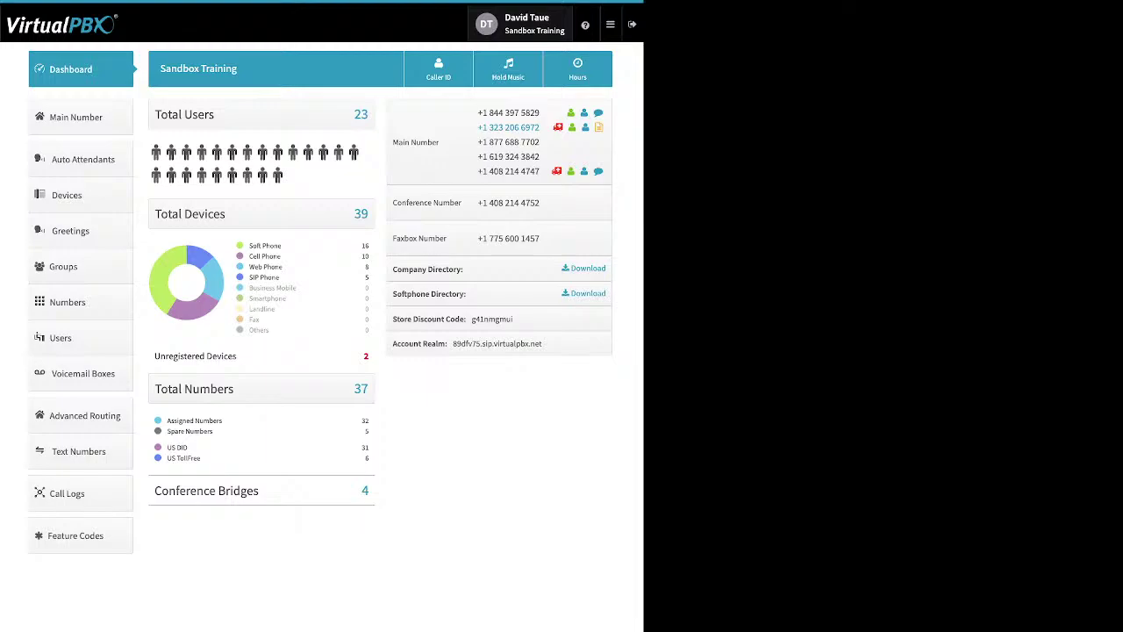
Step: Show the help menu with chat support, webphone and learn-more options
click(610, 24)
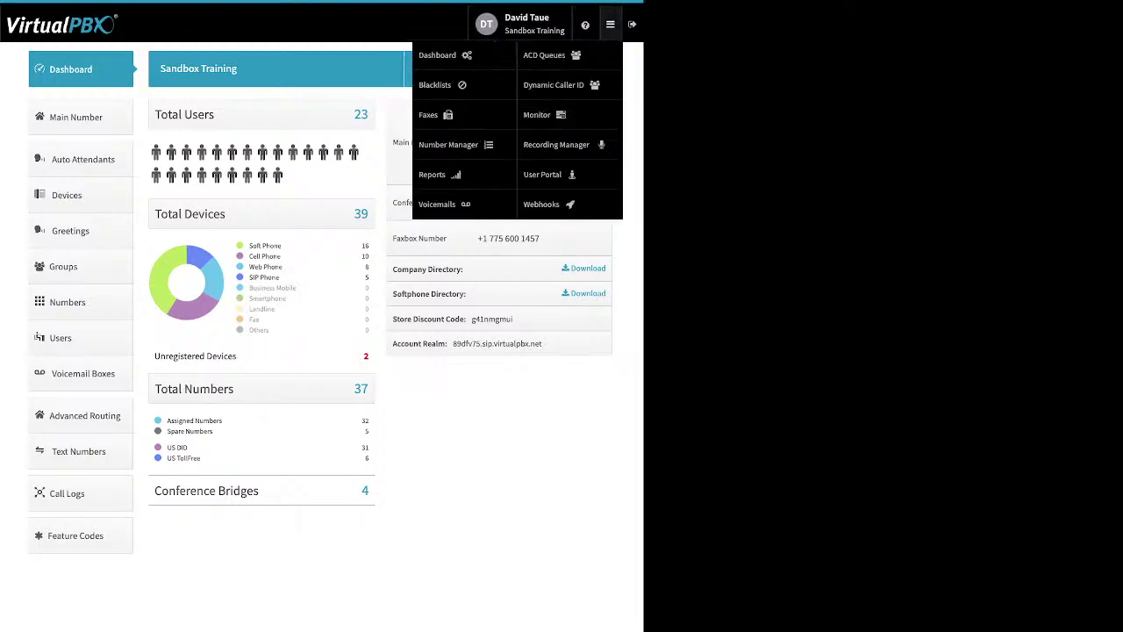
click(586, 25)
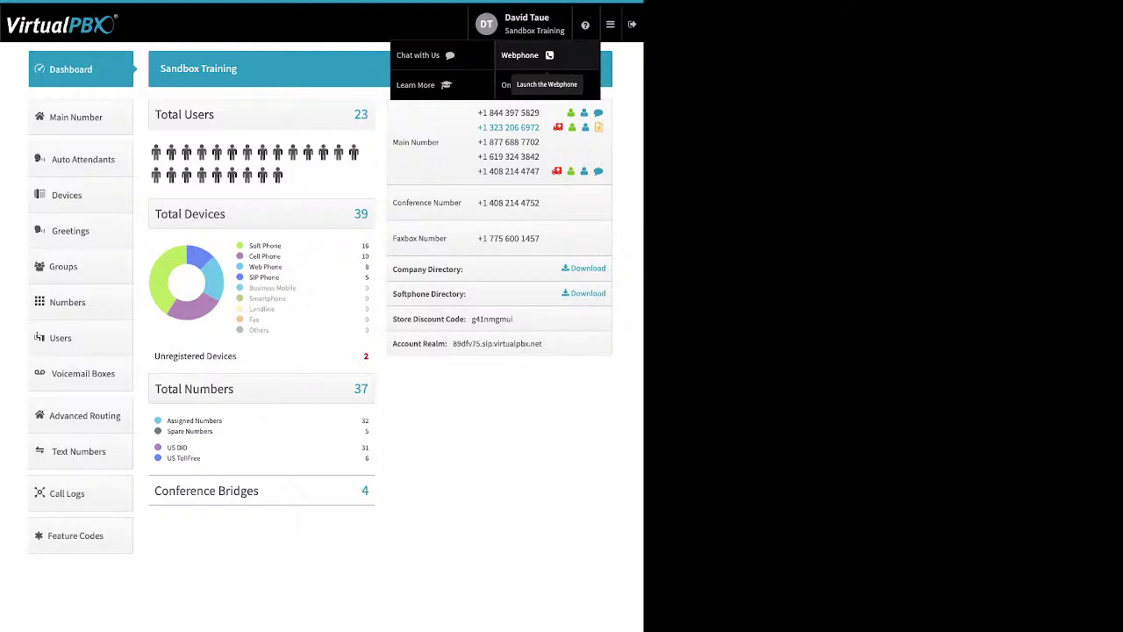
Step: Swap the help options for the navigation menu and close it, leaving the plain dashboard
click(610, 24)
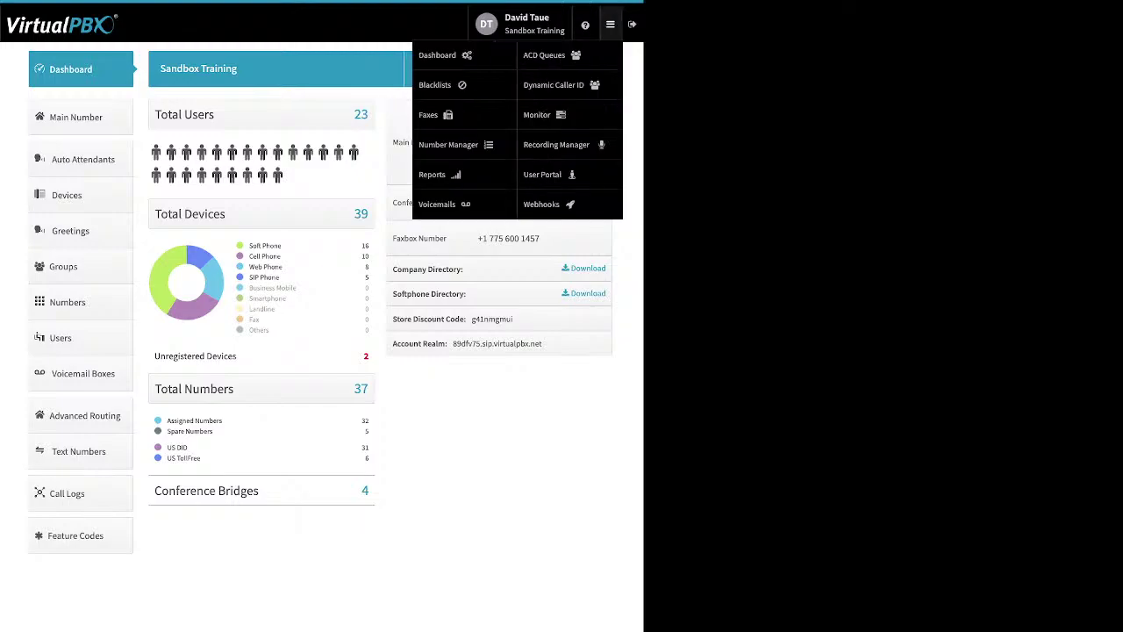
click(610, 24)
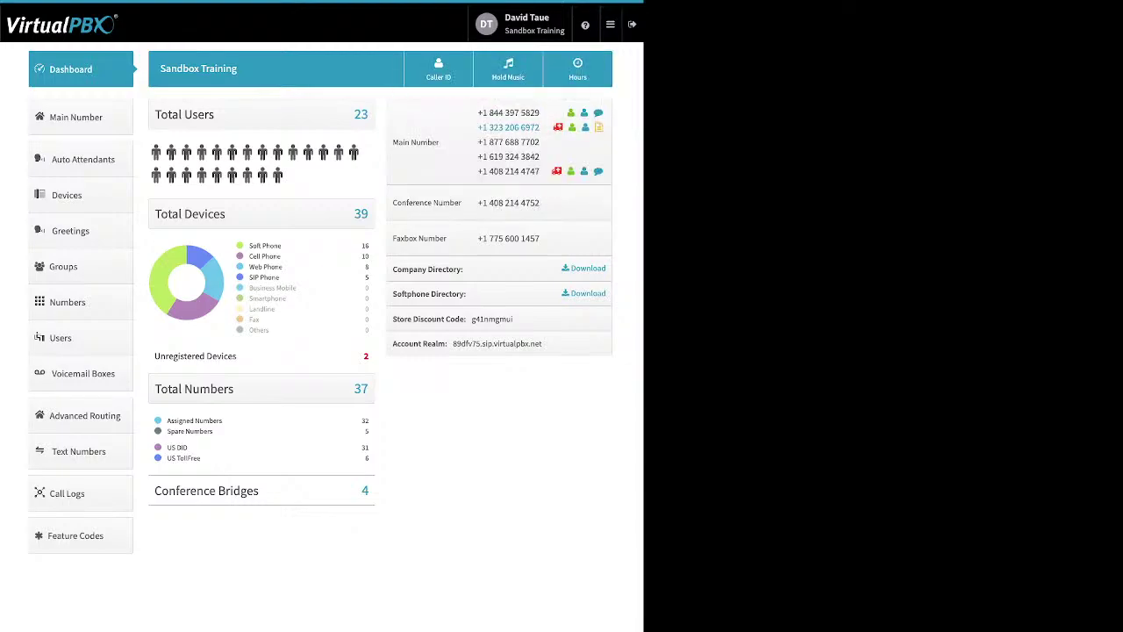
click(610, 23)
triple_click(273, 245)
drag(282, 256, 249, 267)
click(266, 268)
drag(279, 276, 249, 277)
click(264, 278)
mouse_move(186, 356)
mouse_down()
mouse_move(237, 355)
mouse_move(168, 357)
mouse_up()
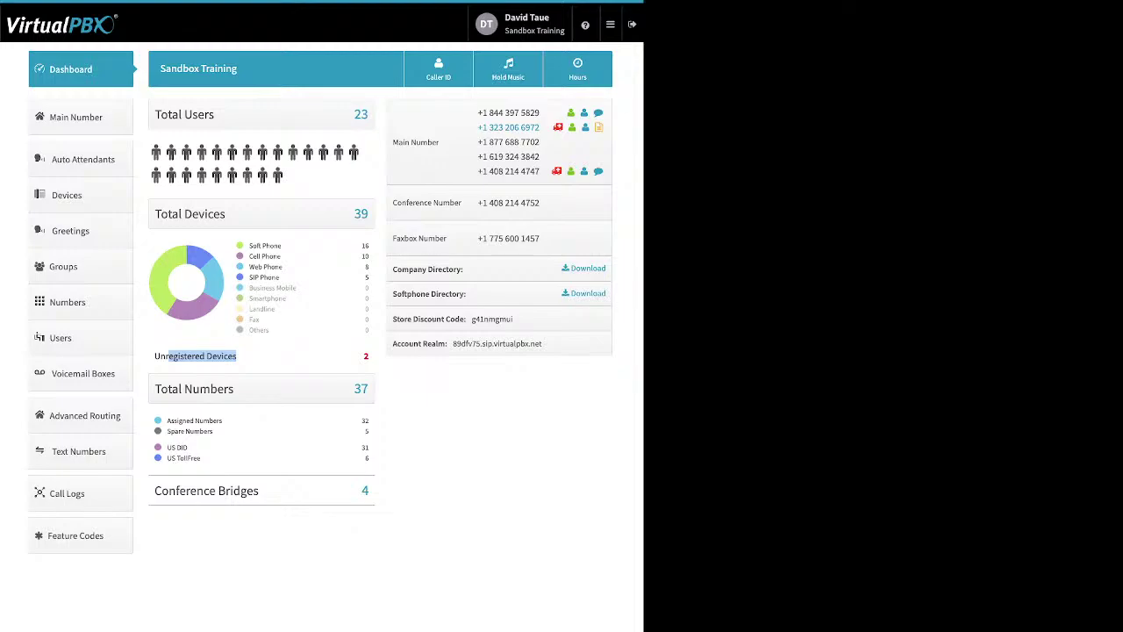
drag(214, 432, 167, 419)
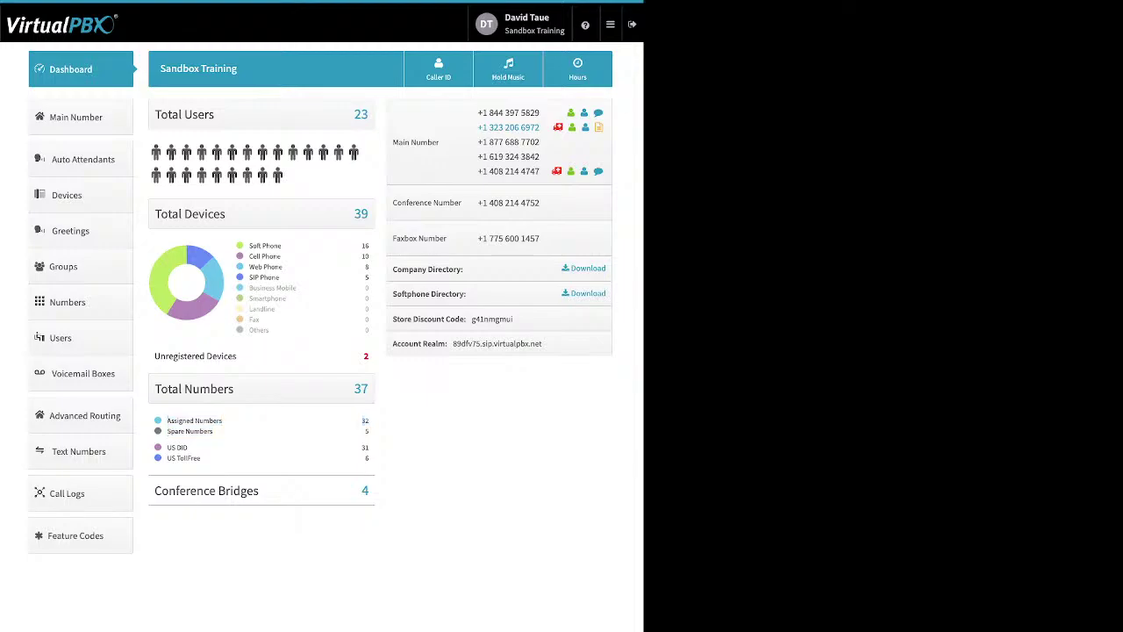
drag(201, 459, 167, 447)
drag(260, 491, 185, 492)
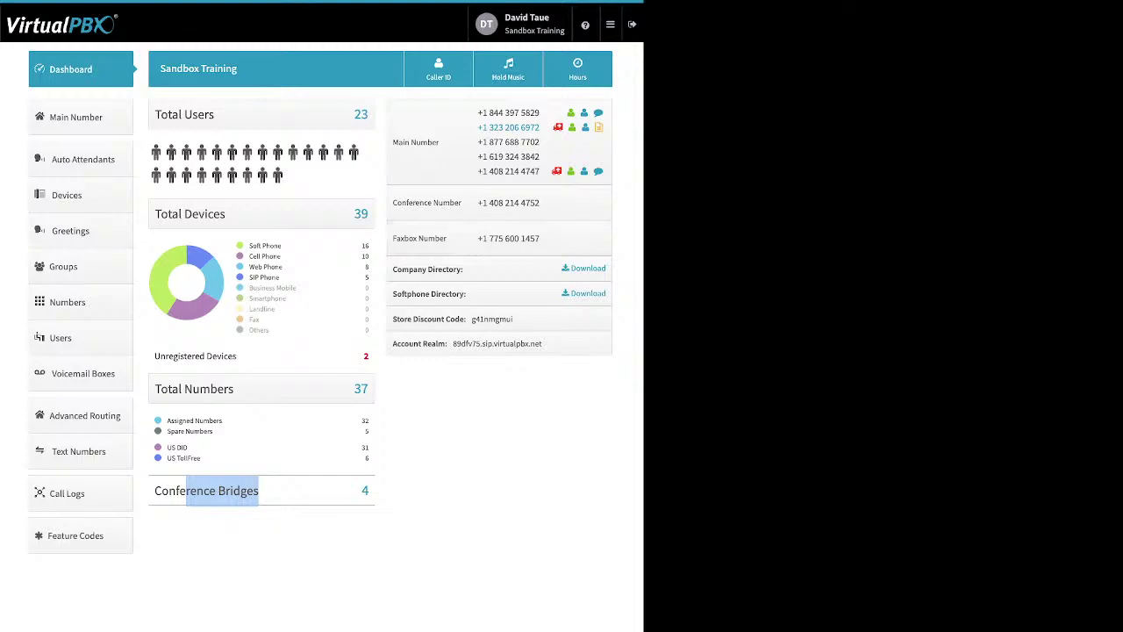
Step: Highlight the Company and Softphone Directory rows, then open the Company Caller ID dialog
drag(464, 270, 393, 270)
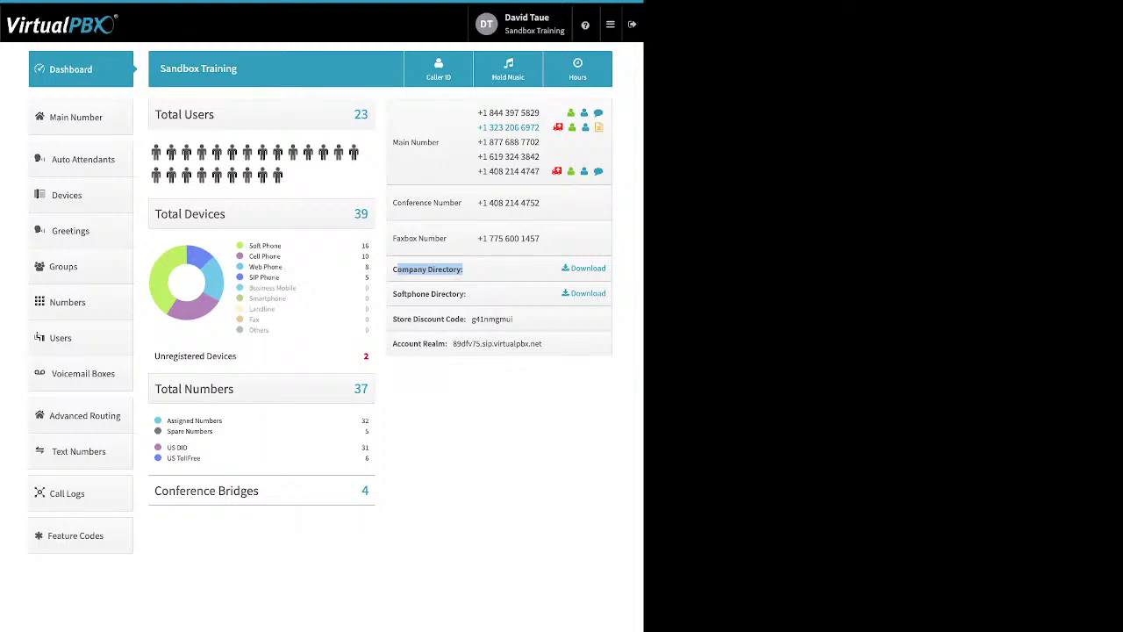
drag(466, 294, 393, 294)
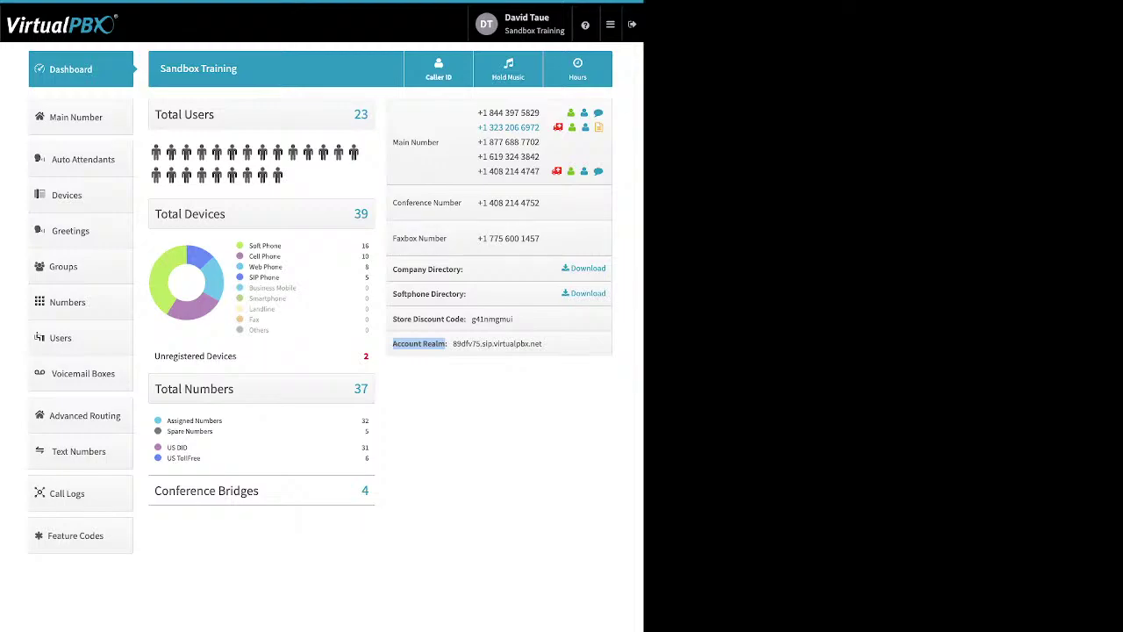
click(439, 70)
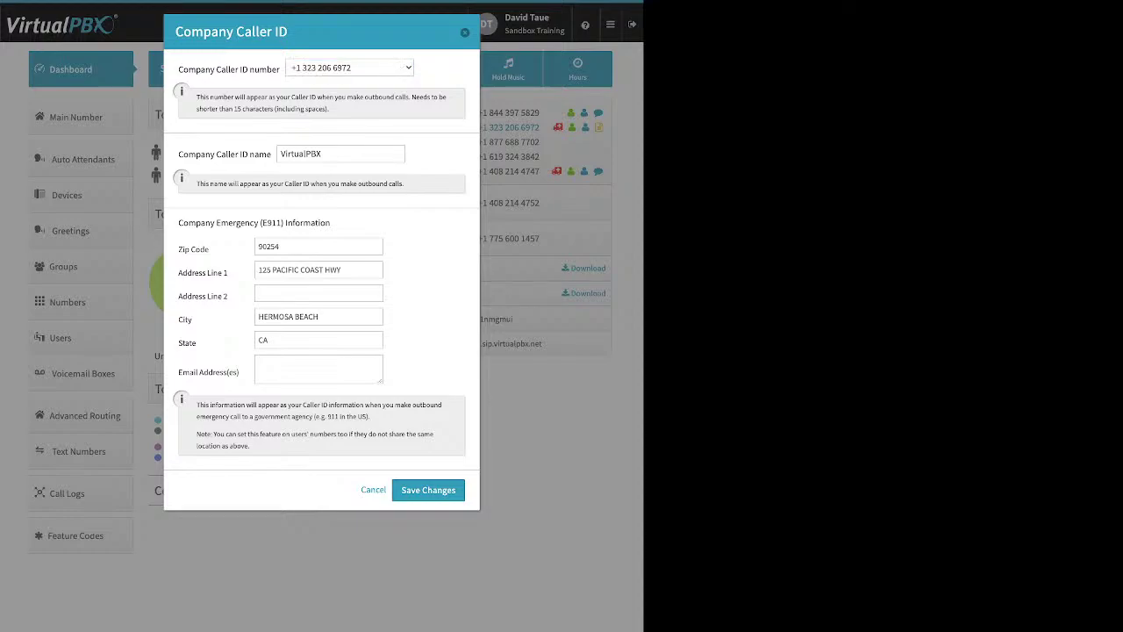
drag(179, 154, 271, 154)
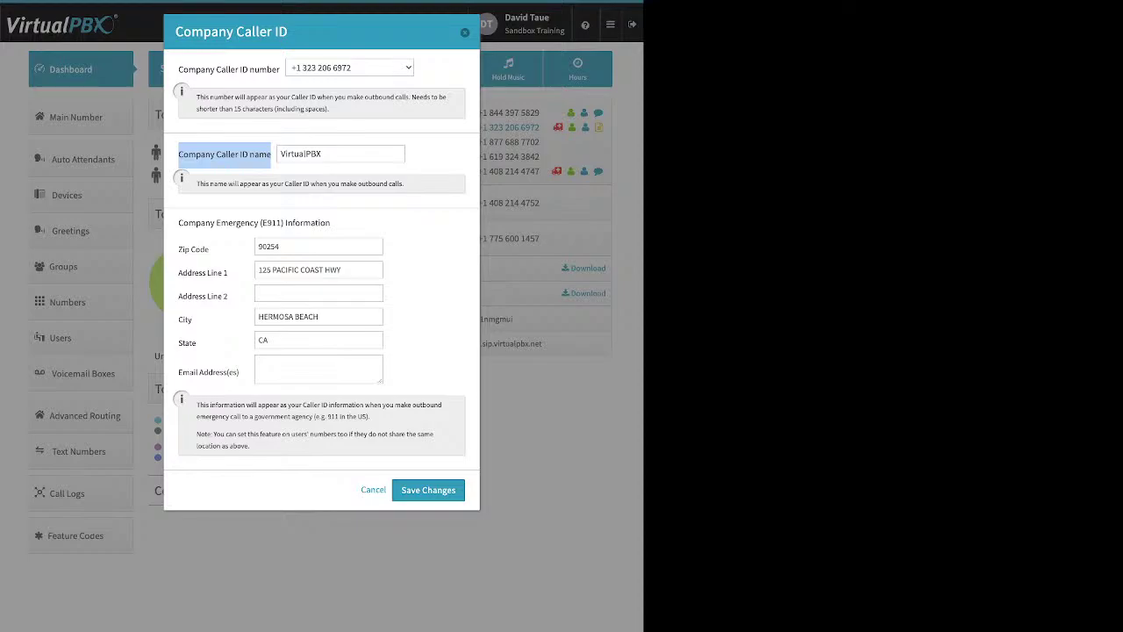
double_click(301, 153)
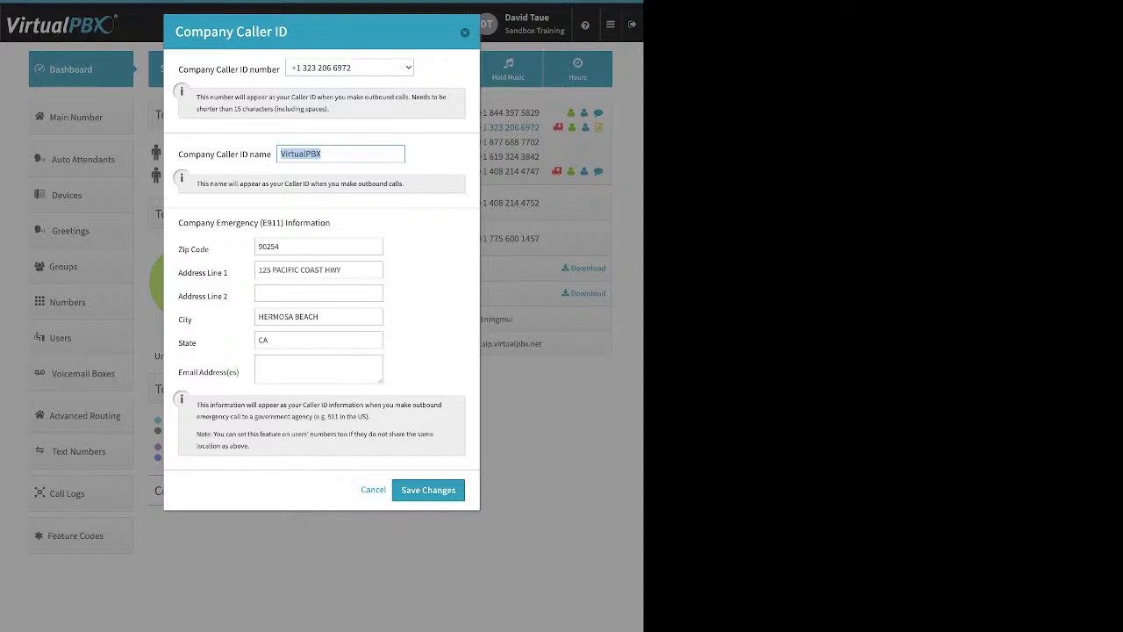
click(281, 246)
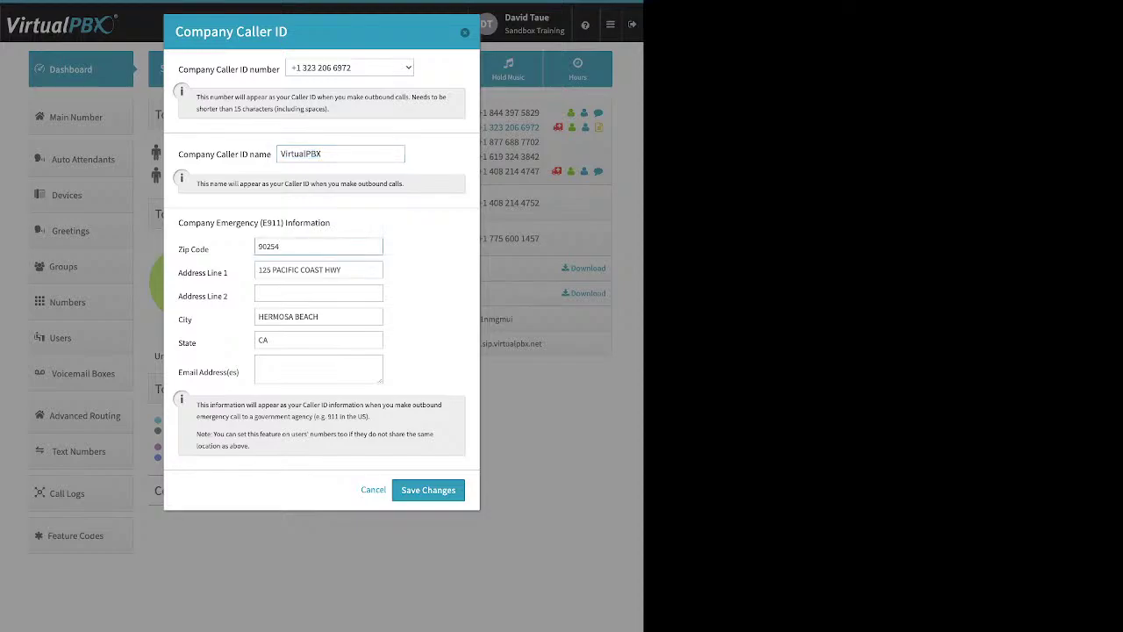
drag(178, 222, 209, 249)
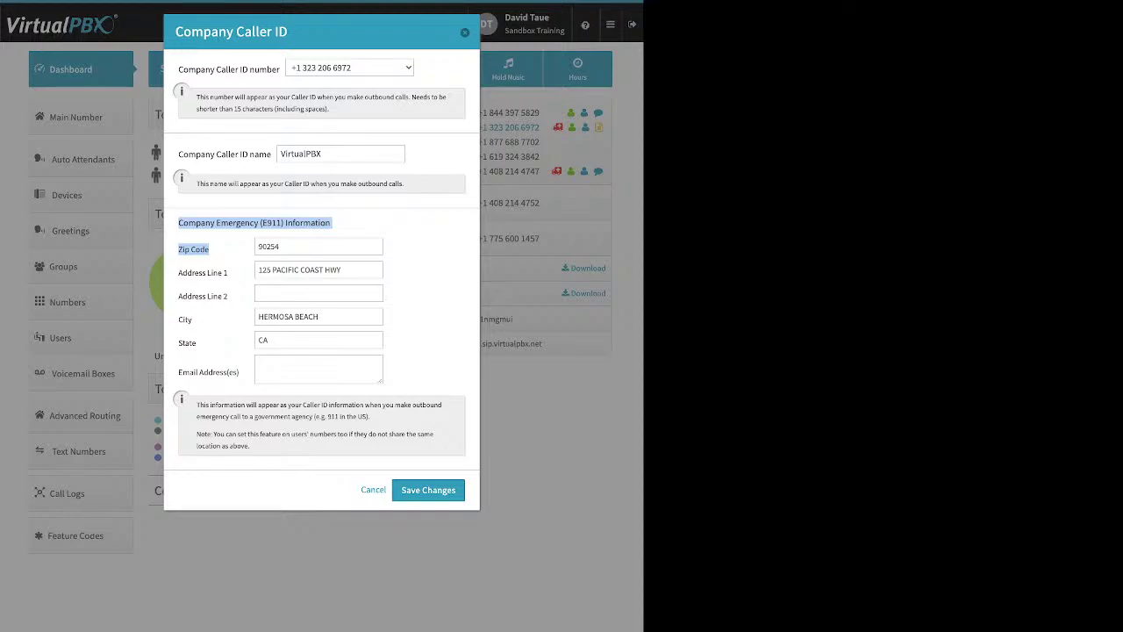
Step: Highlight the Company Caller ID name label, then dismiss the dialog without saving
click(402, 230)
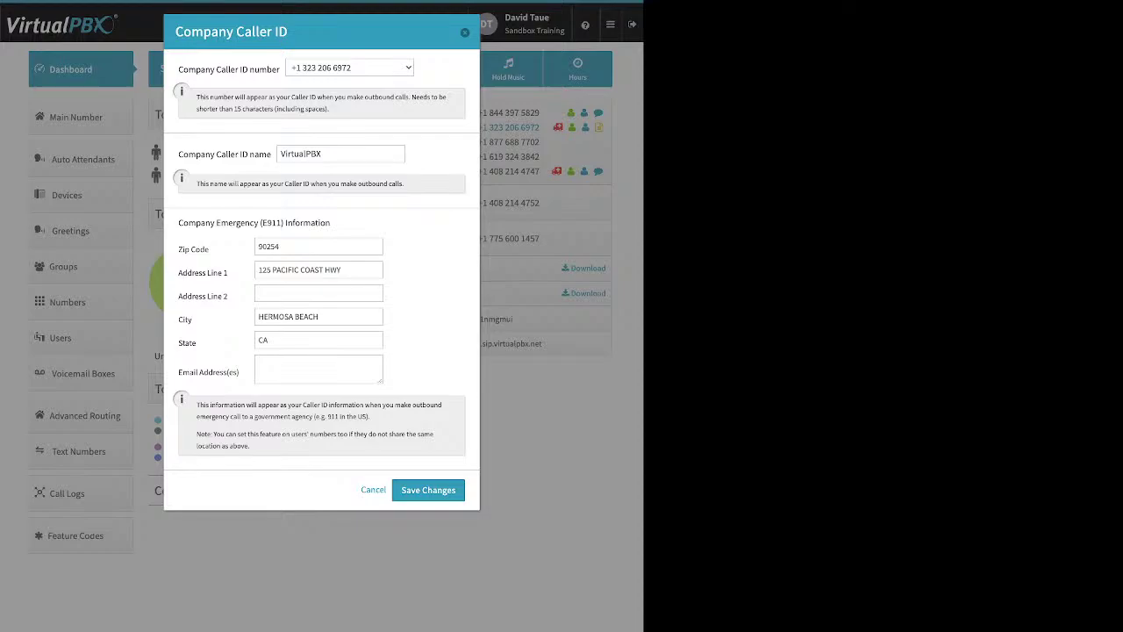
drag(178, 155, 271, 154)
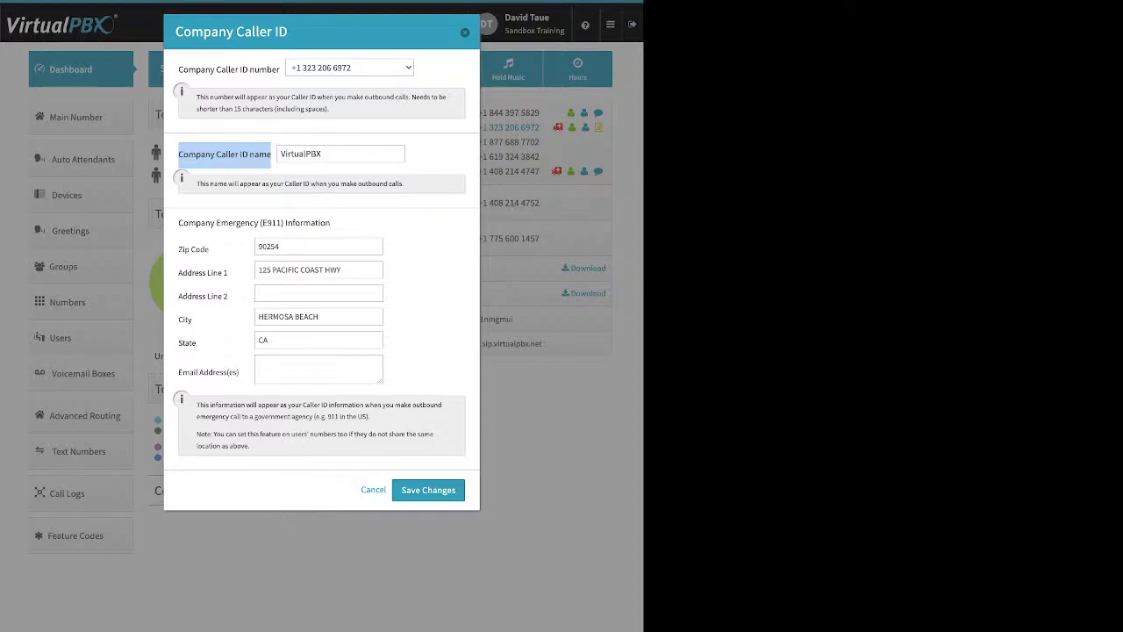
key(Escape)
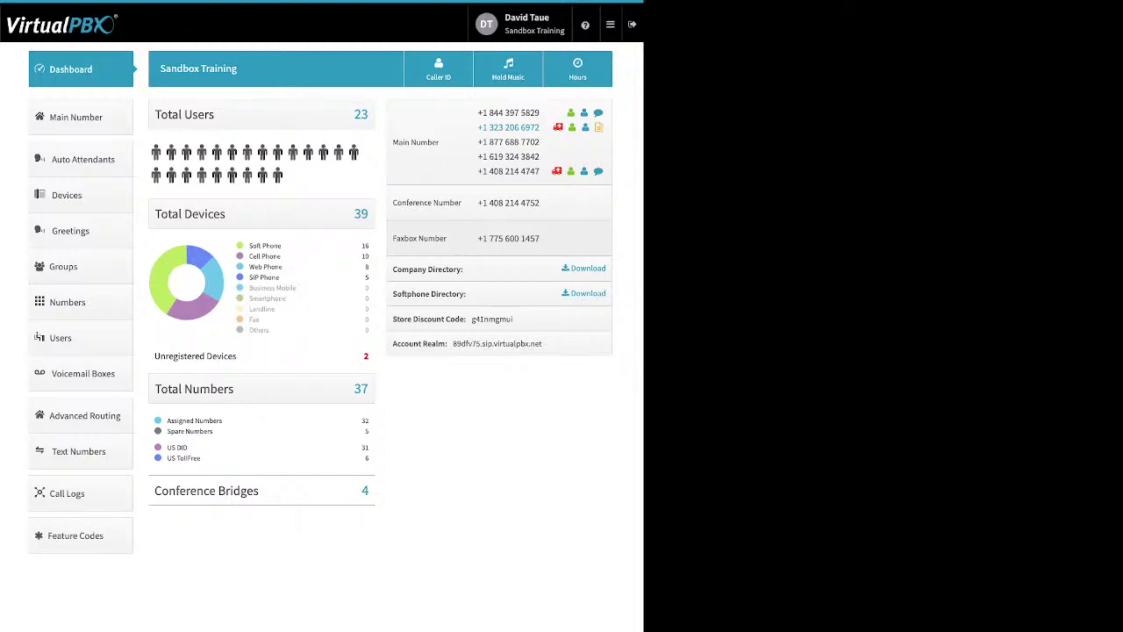
click(508, 69)
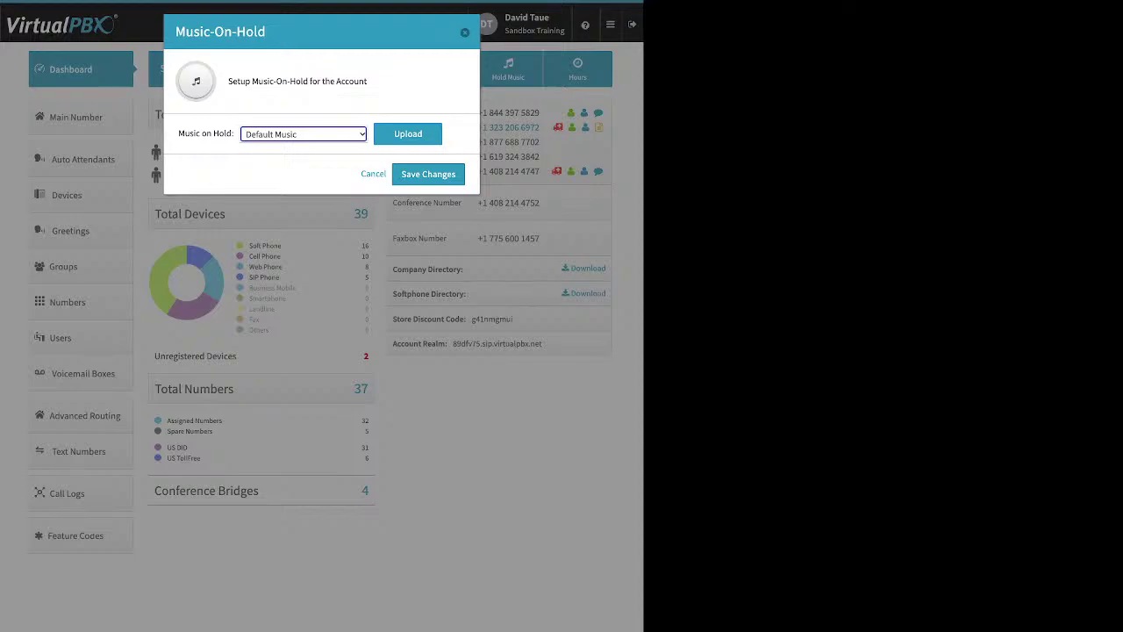
key(Tab)
key(Return)
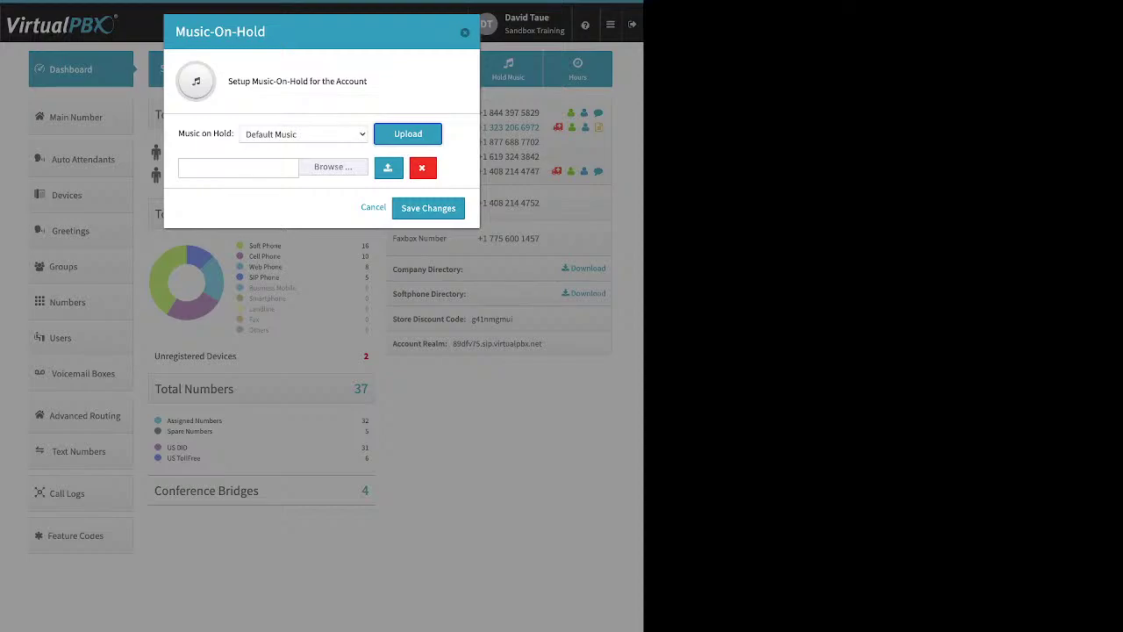
key(Escape)
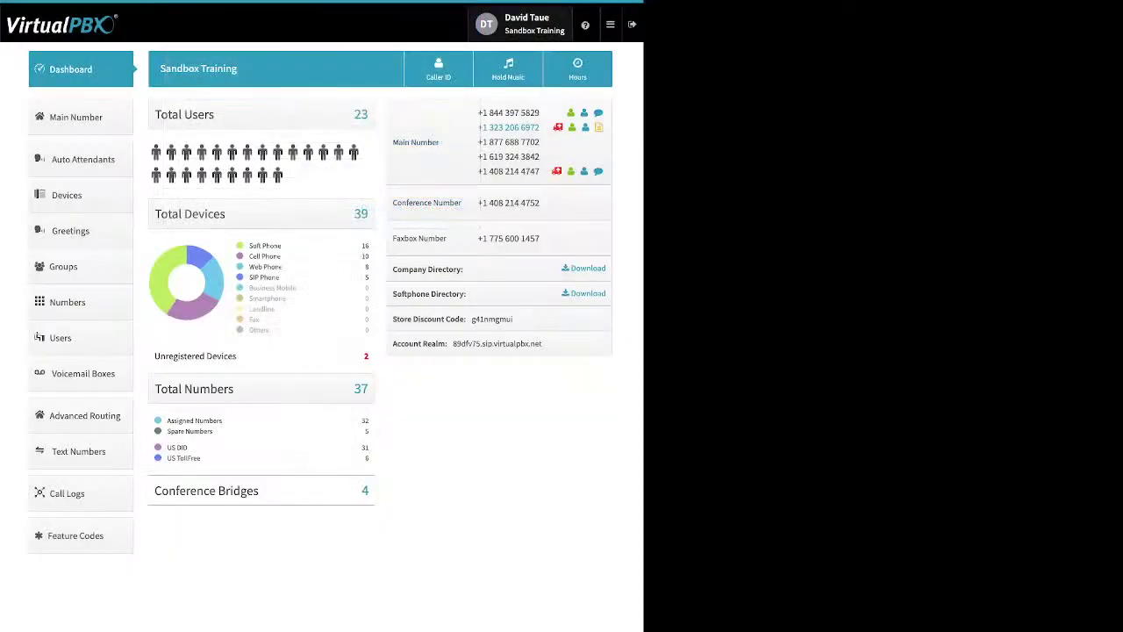
Step: Open the Main Number page and highlight the Add from Spare Numbers and Buy Numbers options
click(75, 116)
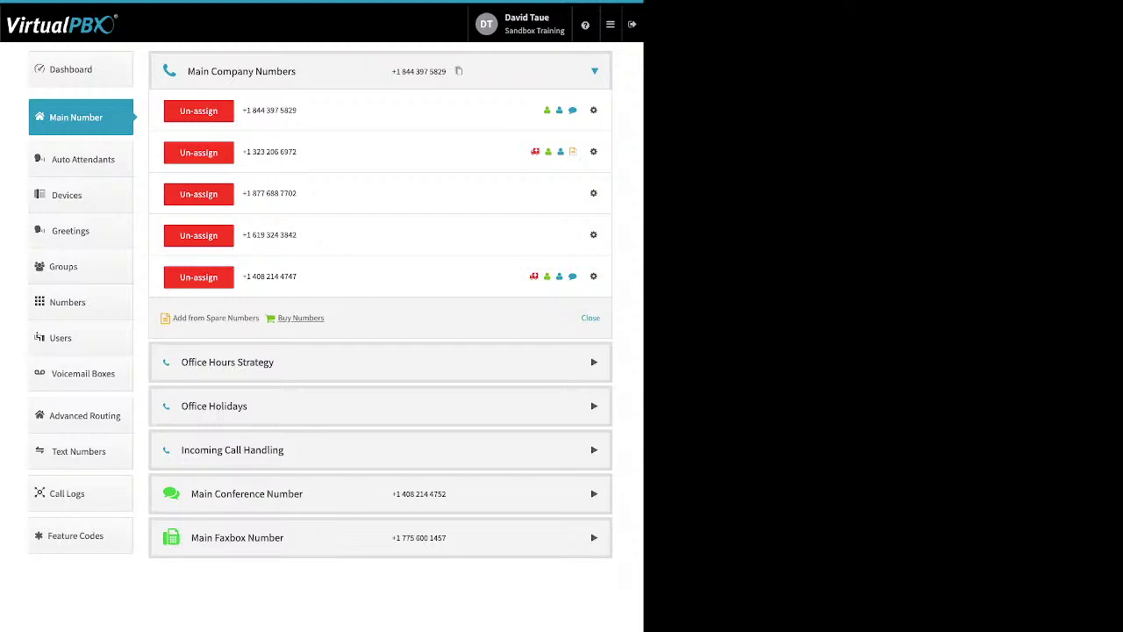
drag(327, 318, 172, 317)
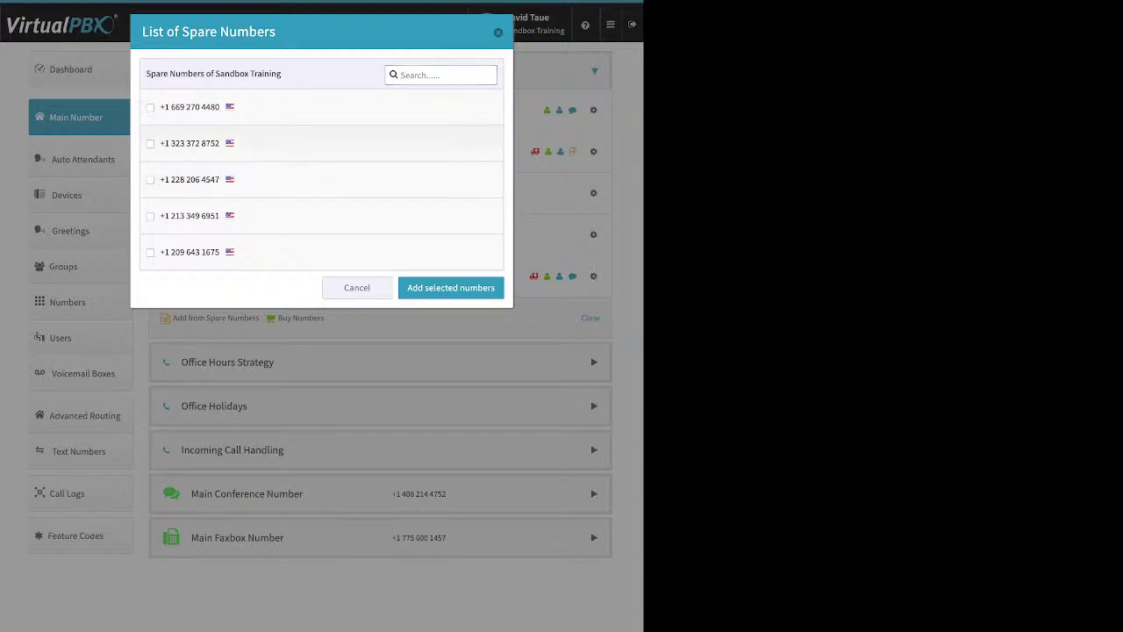
click(151, 143)
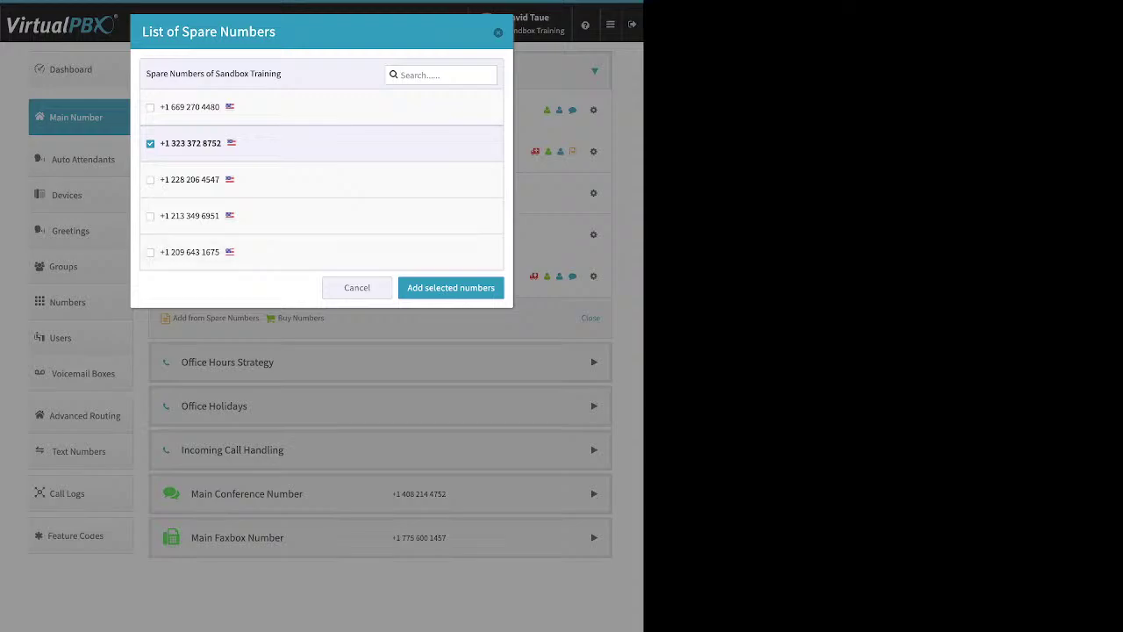
key(Return)
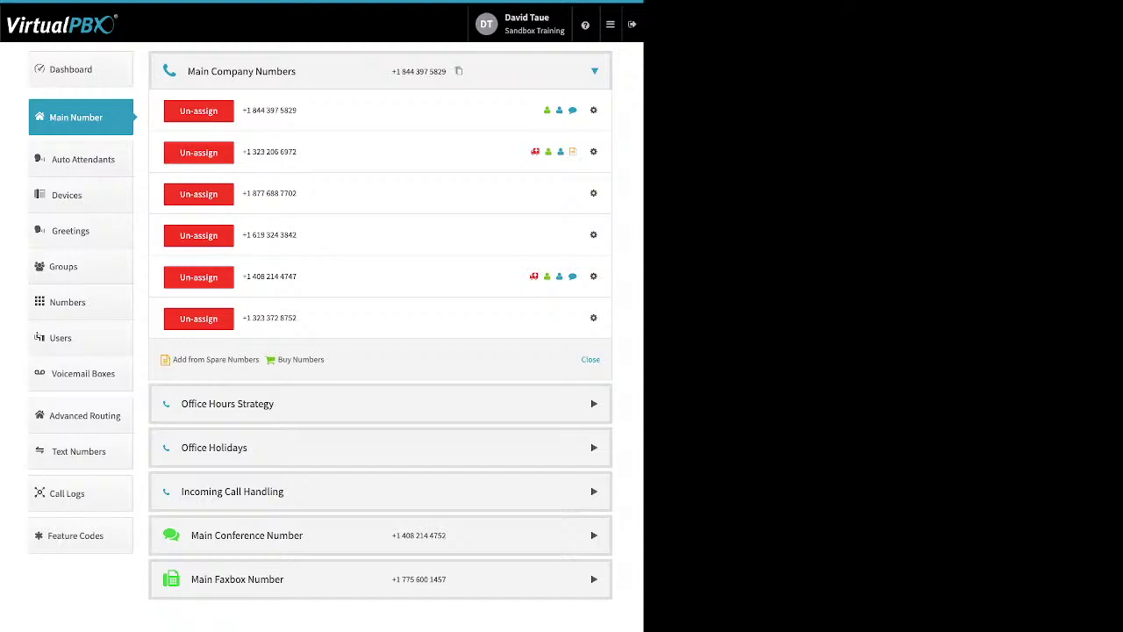
drag(297, 318, 253, 317)
click(254, 318)
click(300, 359)
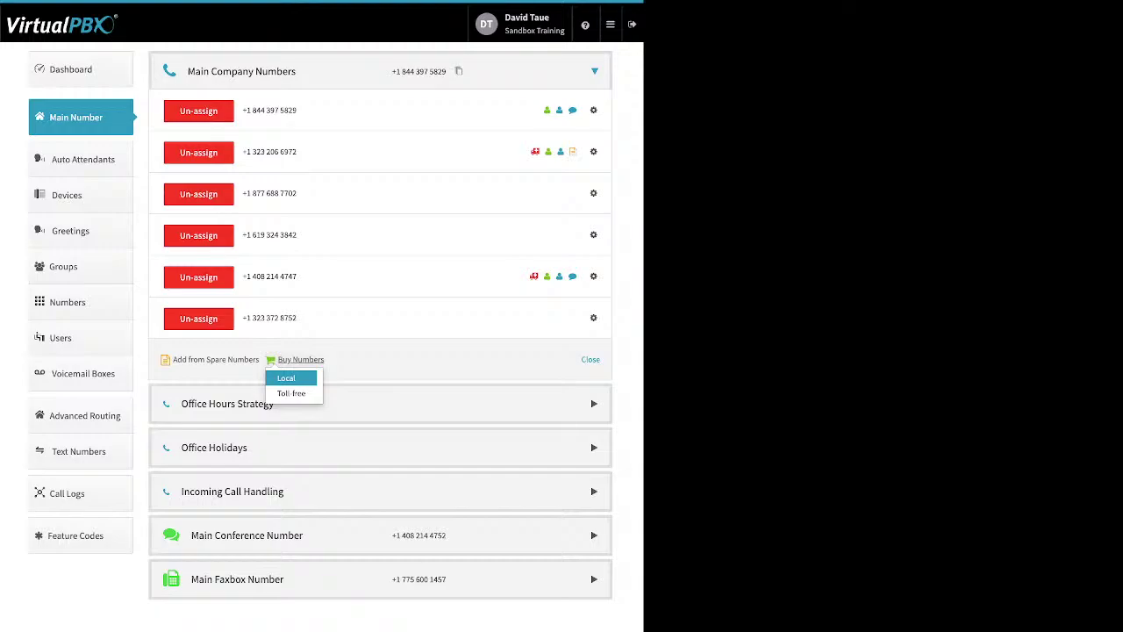
click(291, 393)
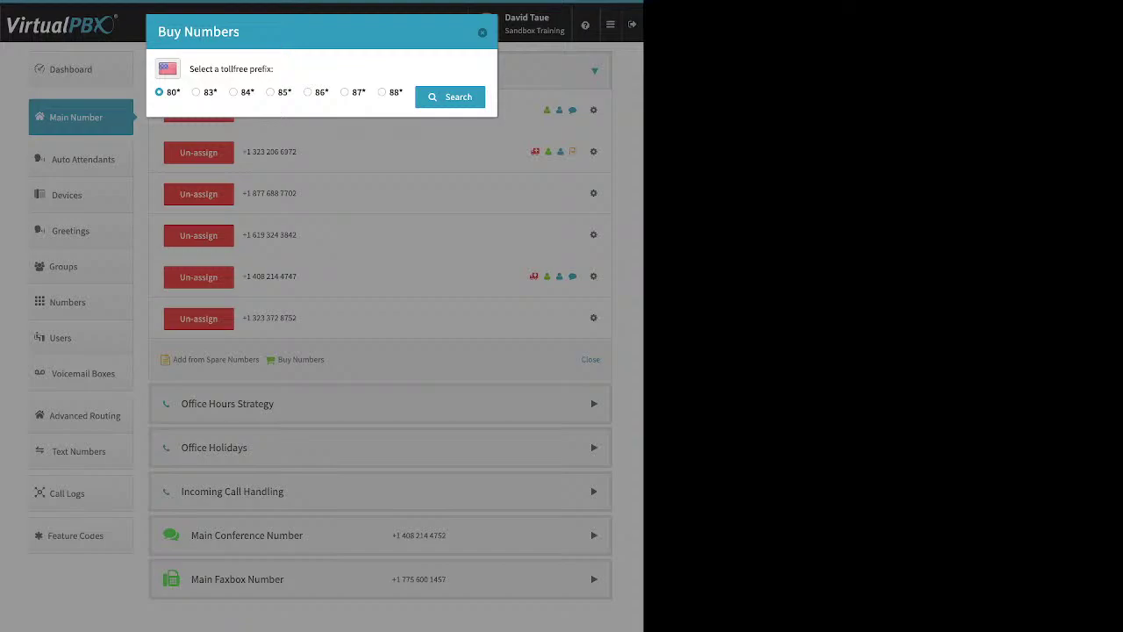
click(344, 92)
click(449, 96)
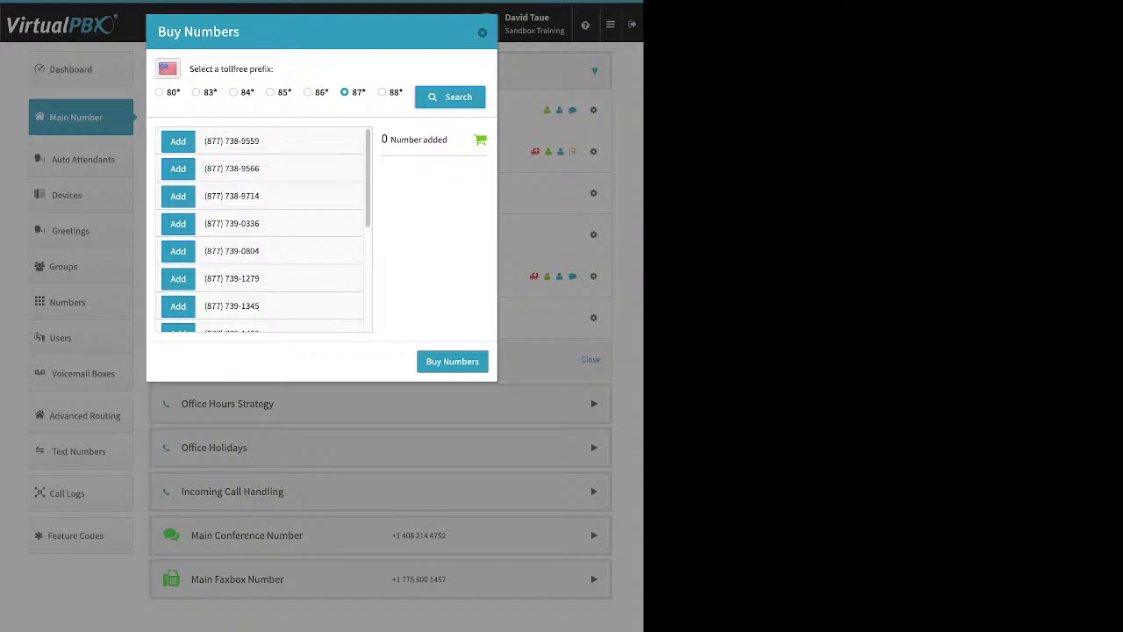
click(178, 140)
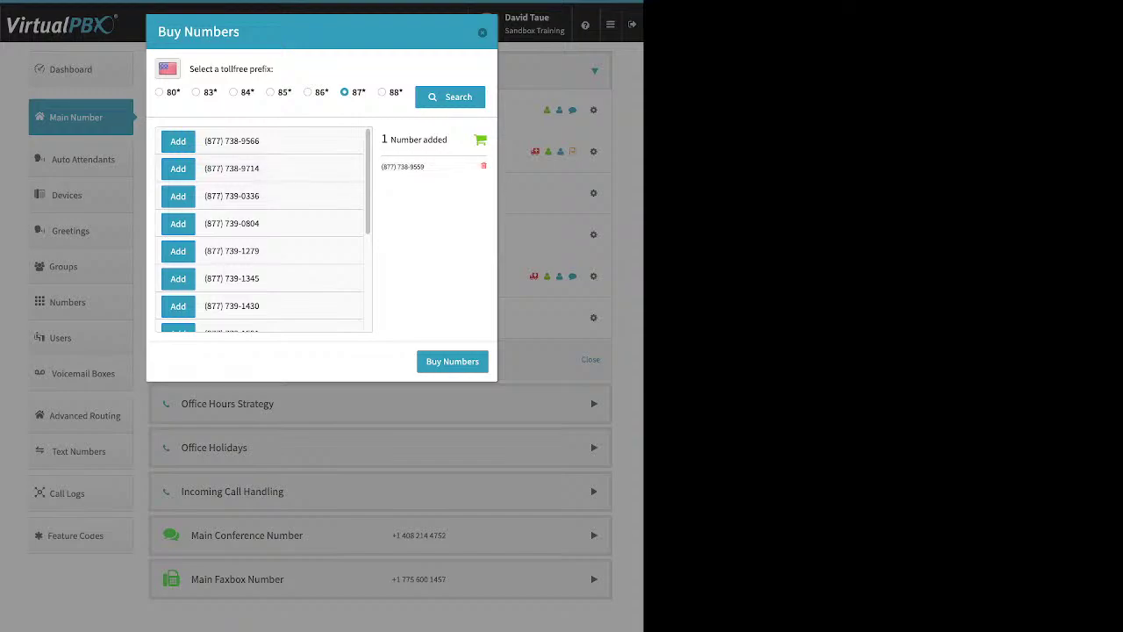
click(482, 165)
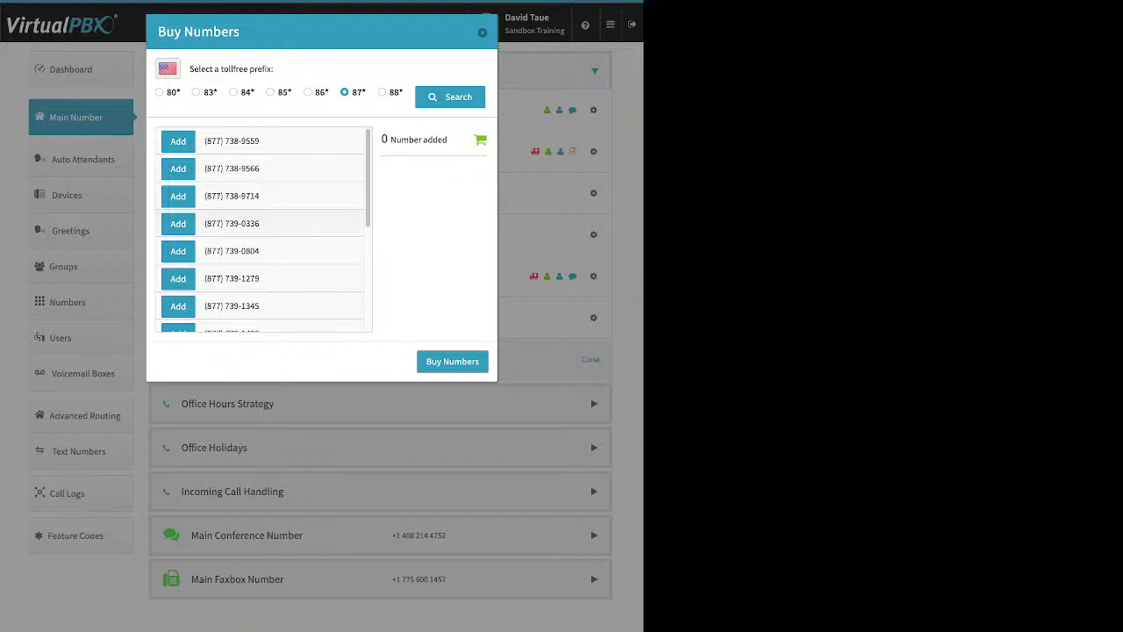
click(178, 223)
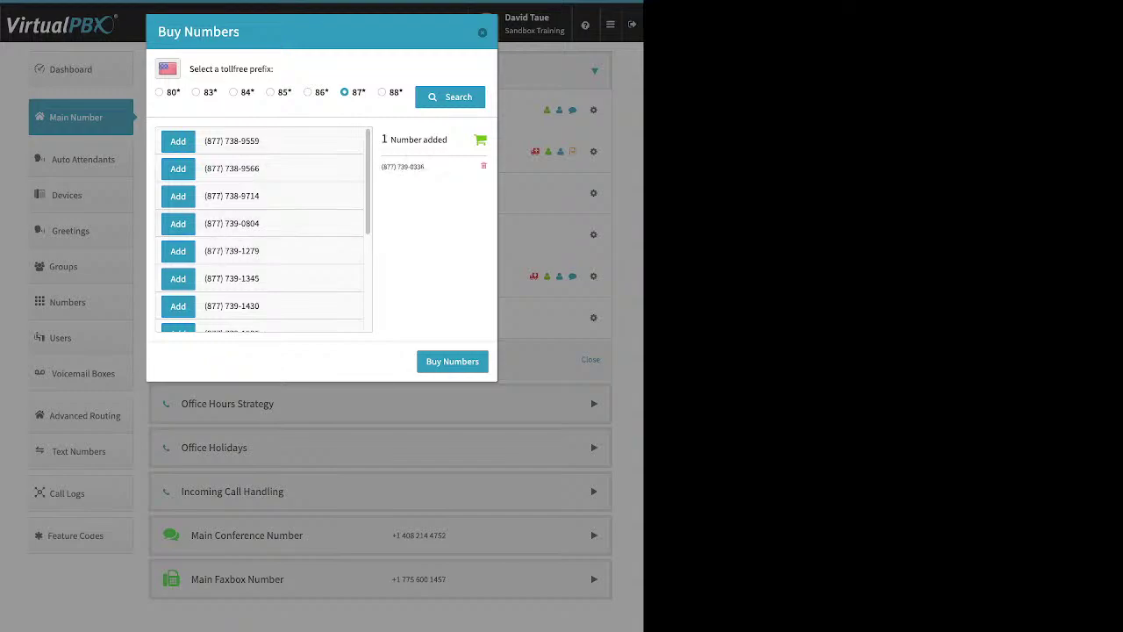
click(452, 362)
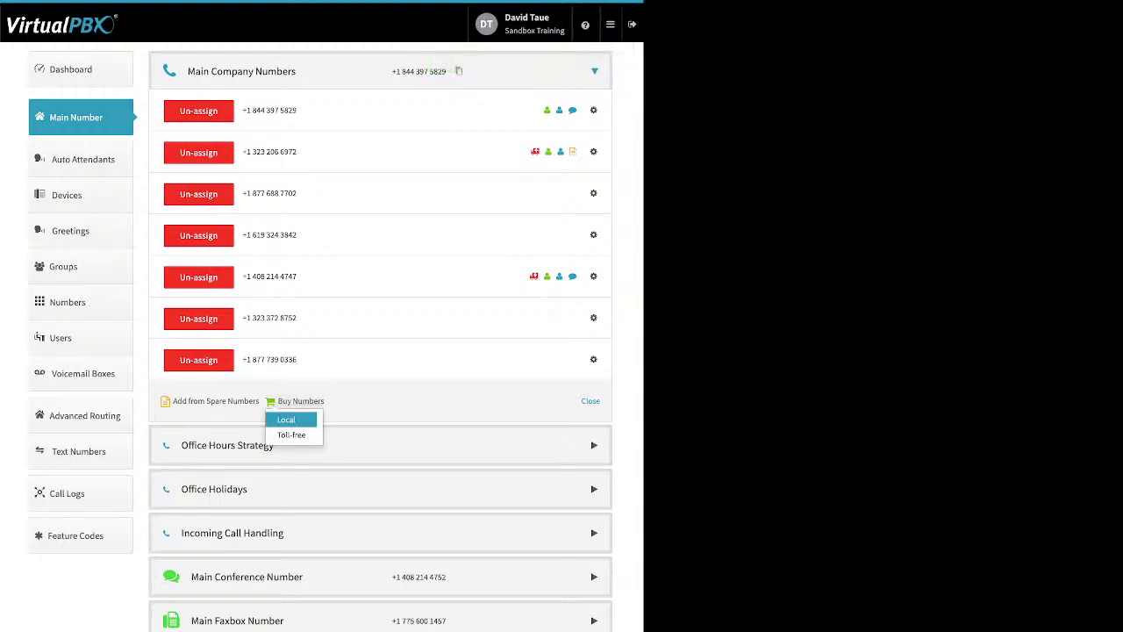
click(286, 416)
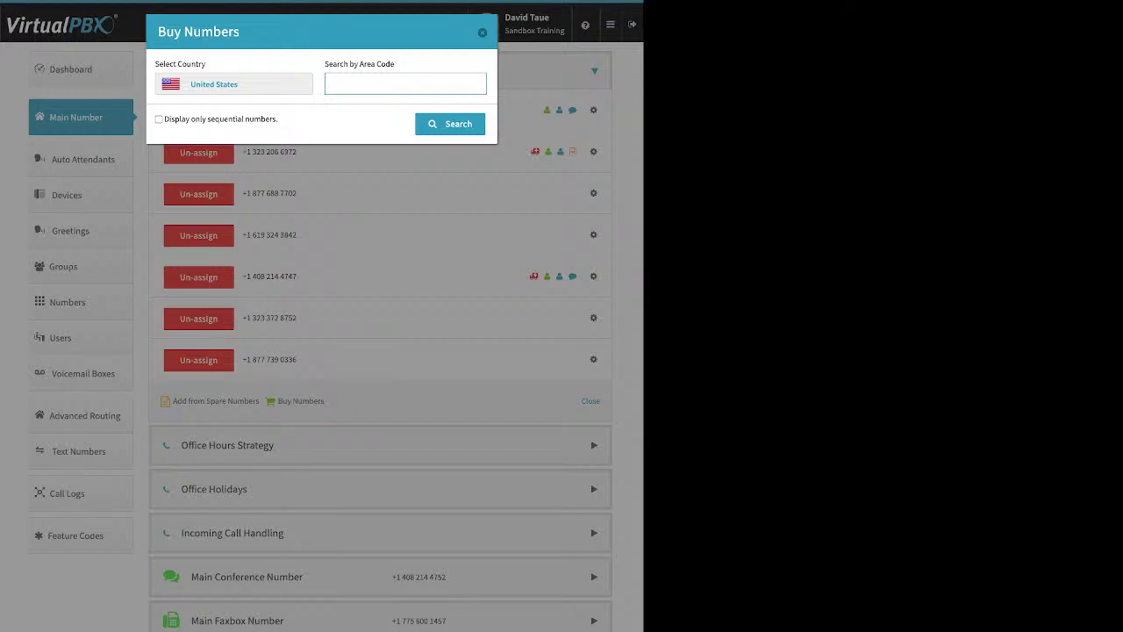
text(310)
key(Return)
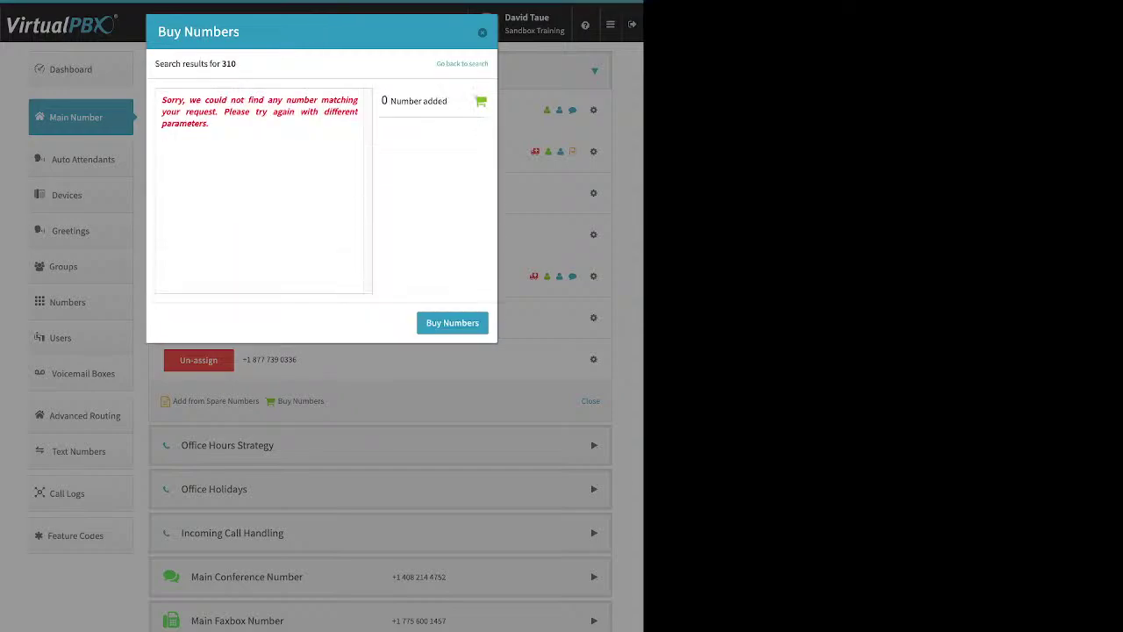
drag(162, 99, 208, 123)
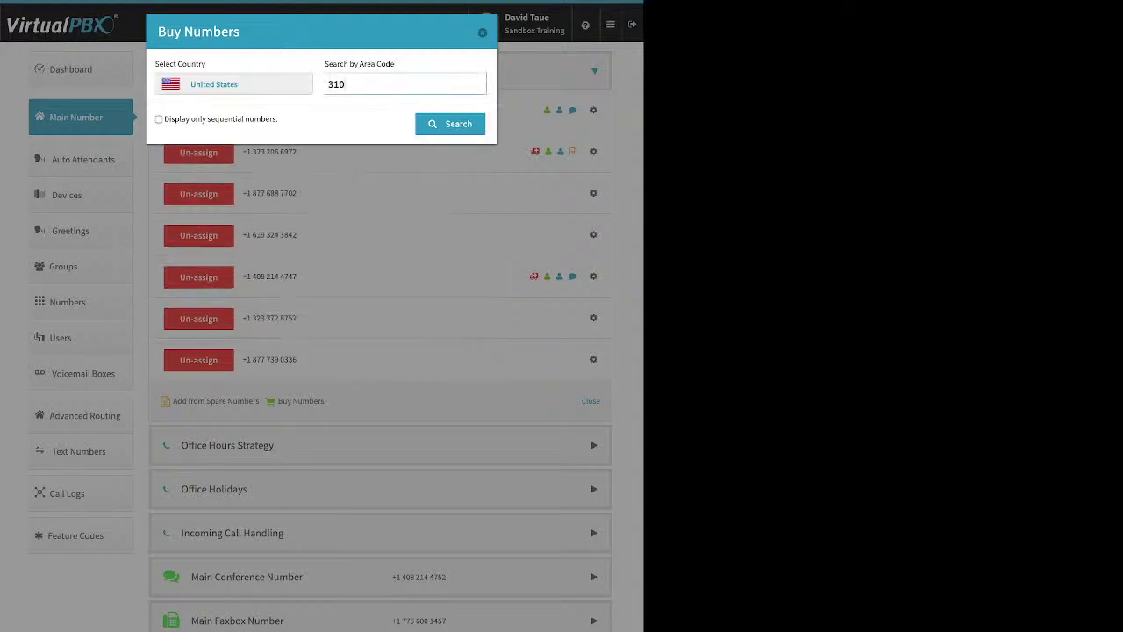
double_click(336, 85)
text(424)
key(Return)
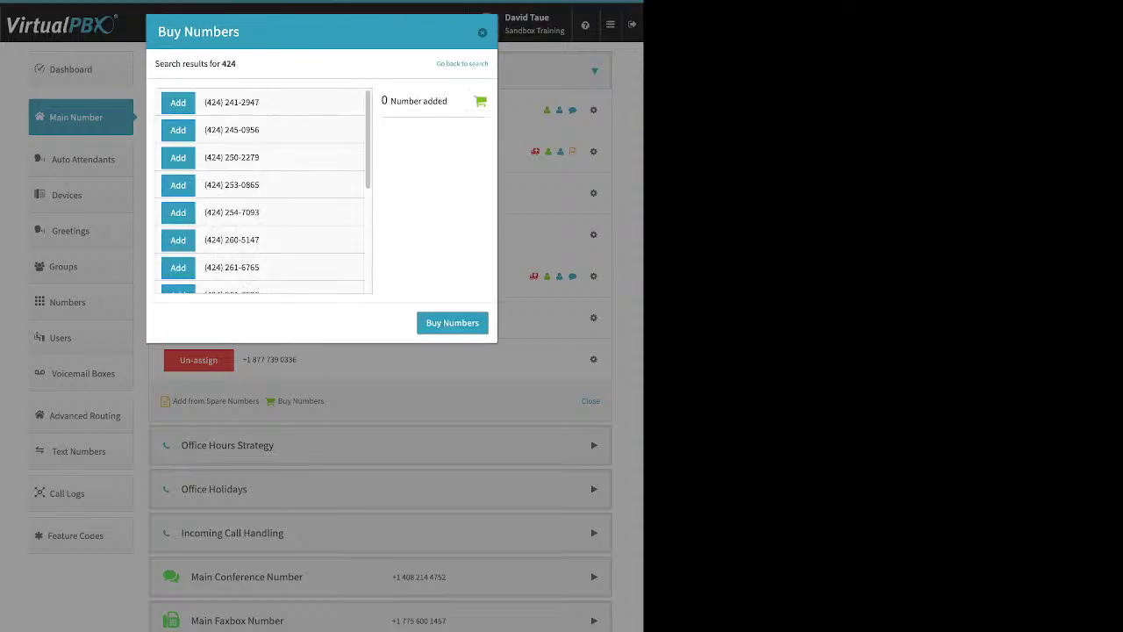
scroll(263, 191, down, 3)
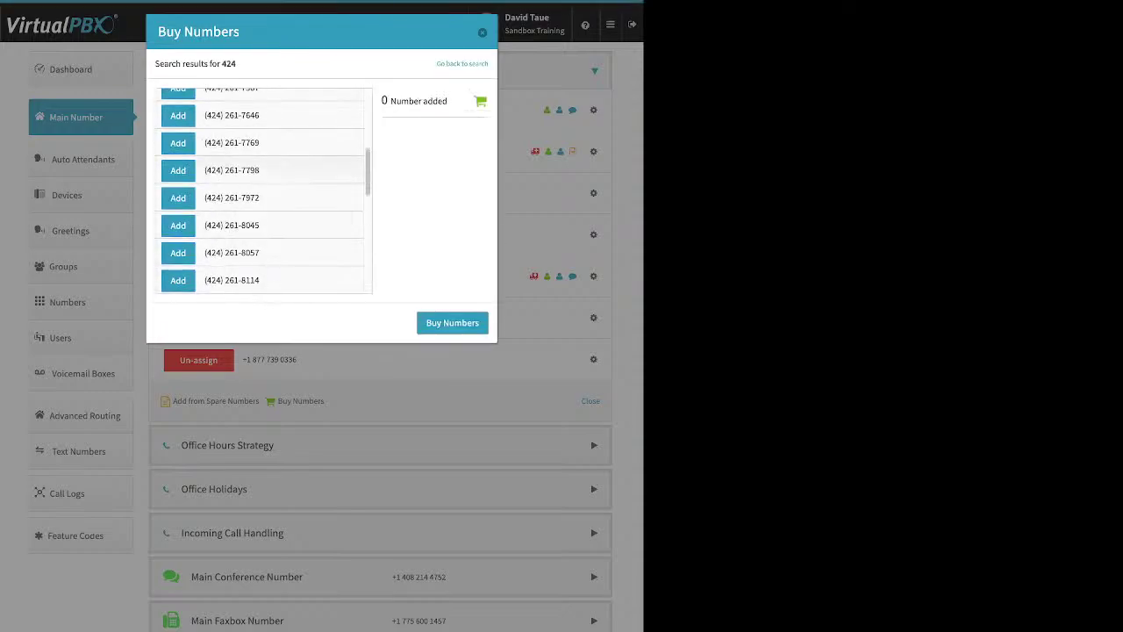
scroll(264, 191, down, 10)
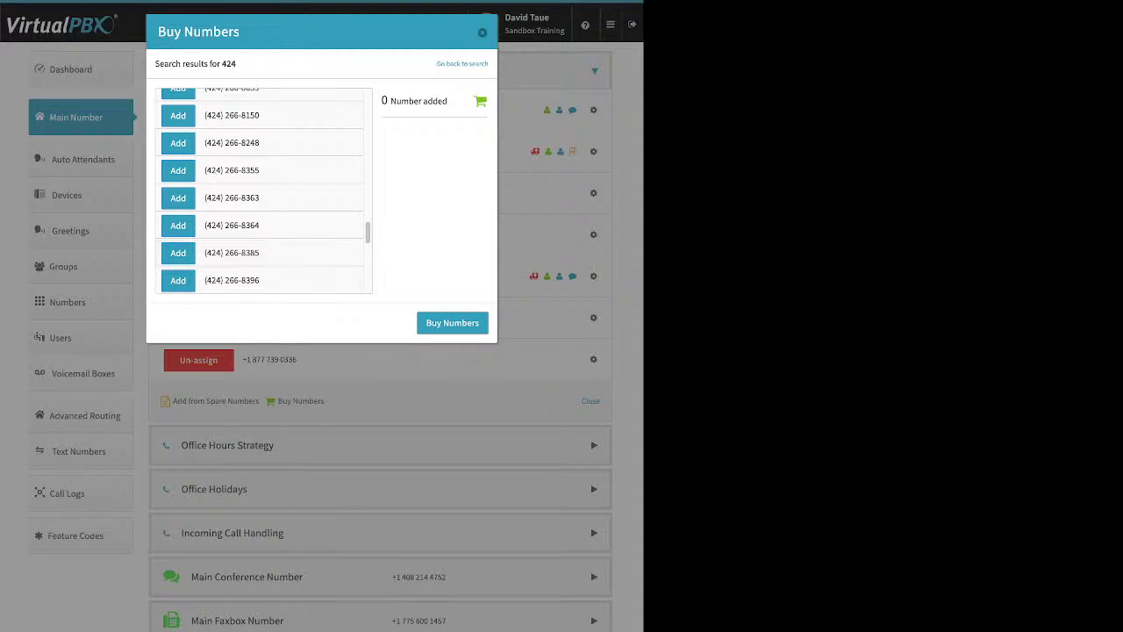
key(Escape)
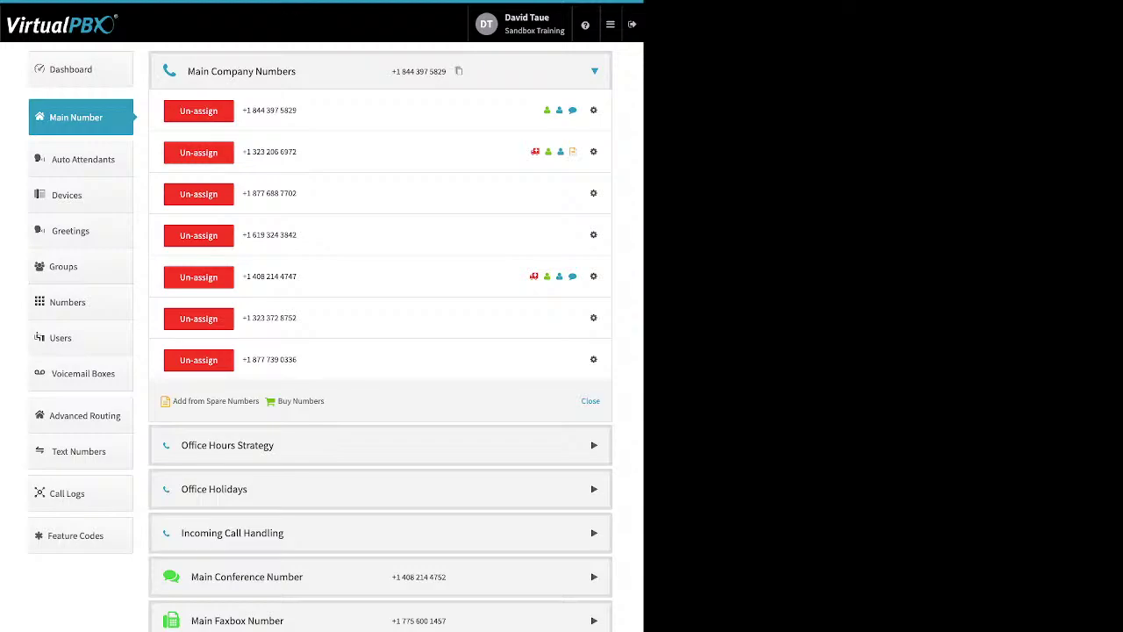
click(594, 193)
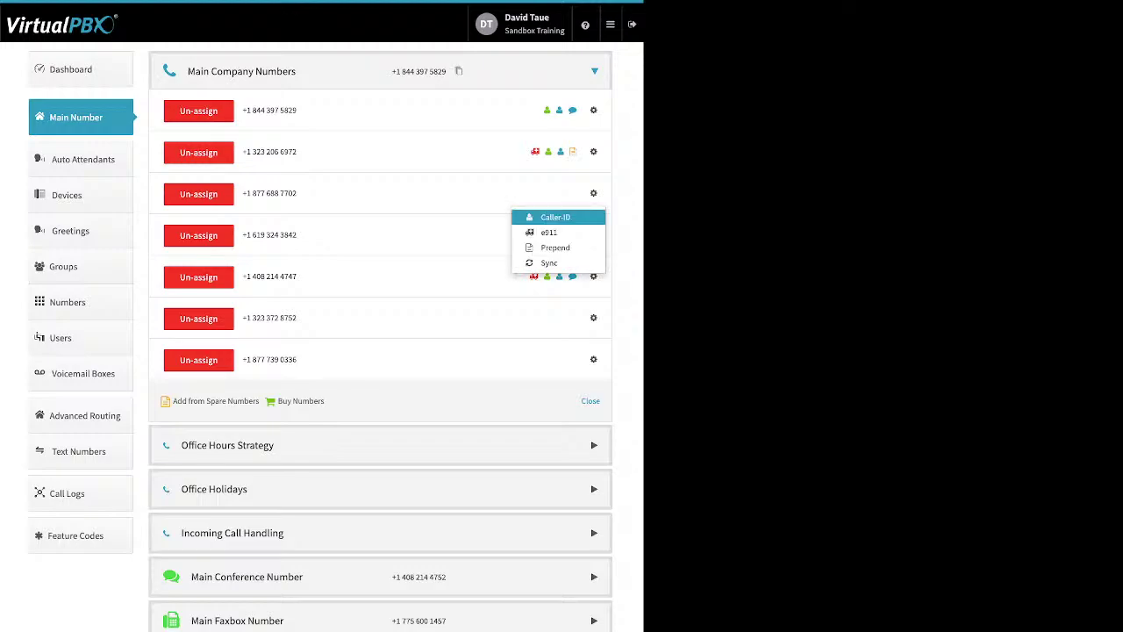
click(555, 217)
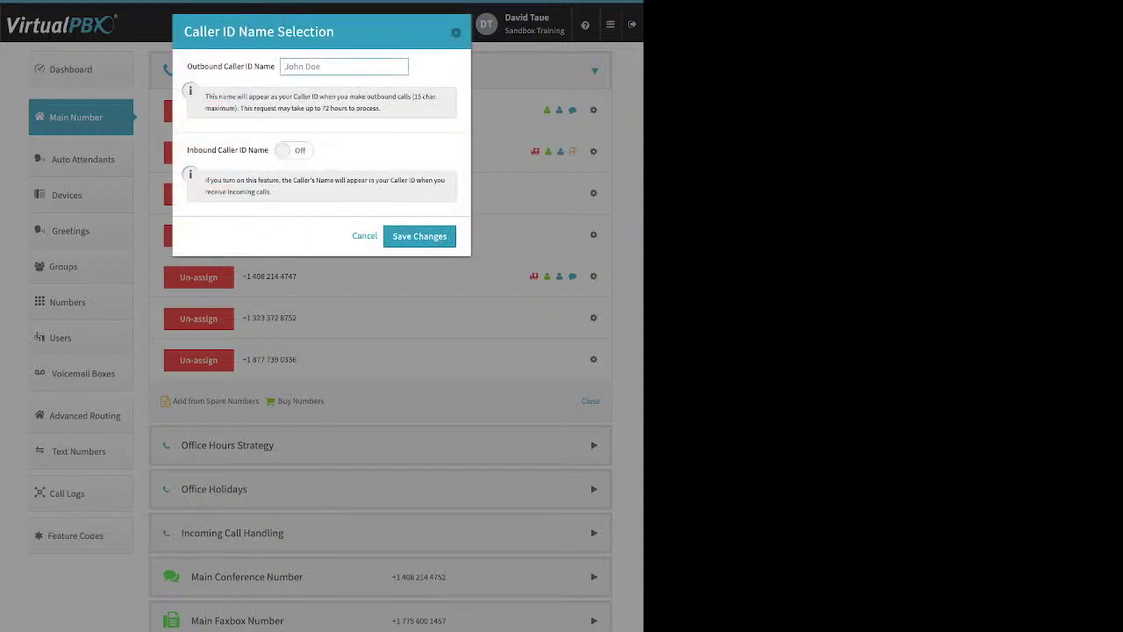
drag(187, 66, 275, 65)
click(293, 150)
drag(187, 150, 269, 150)
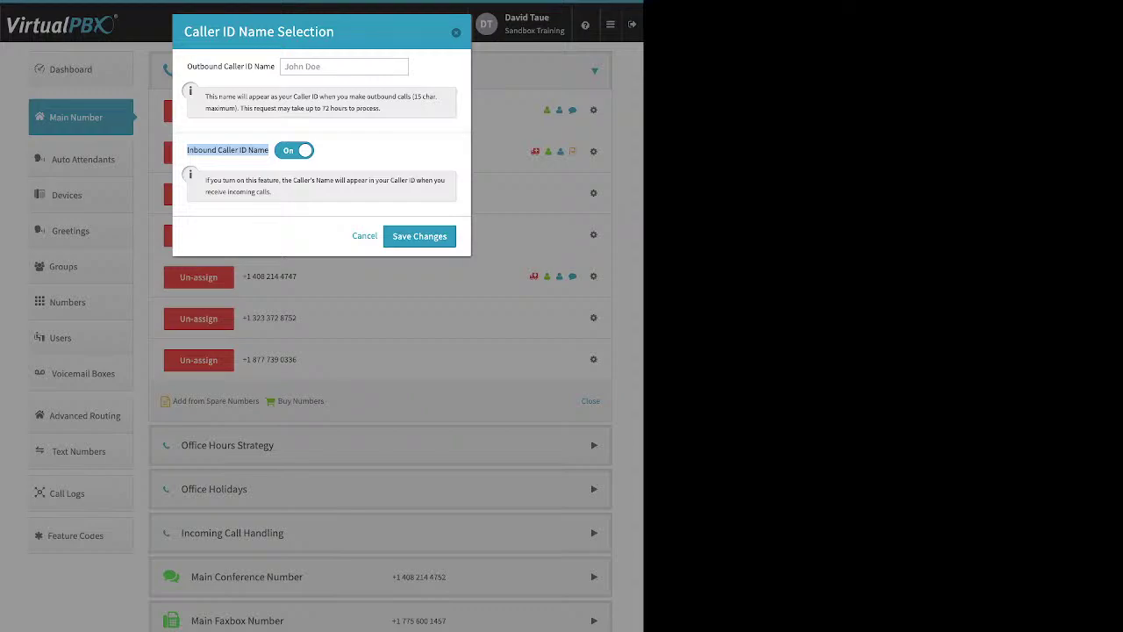
click(420, 236)
click(594, 193)
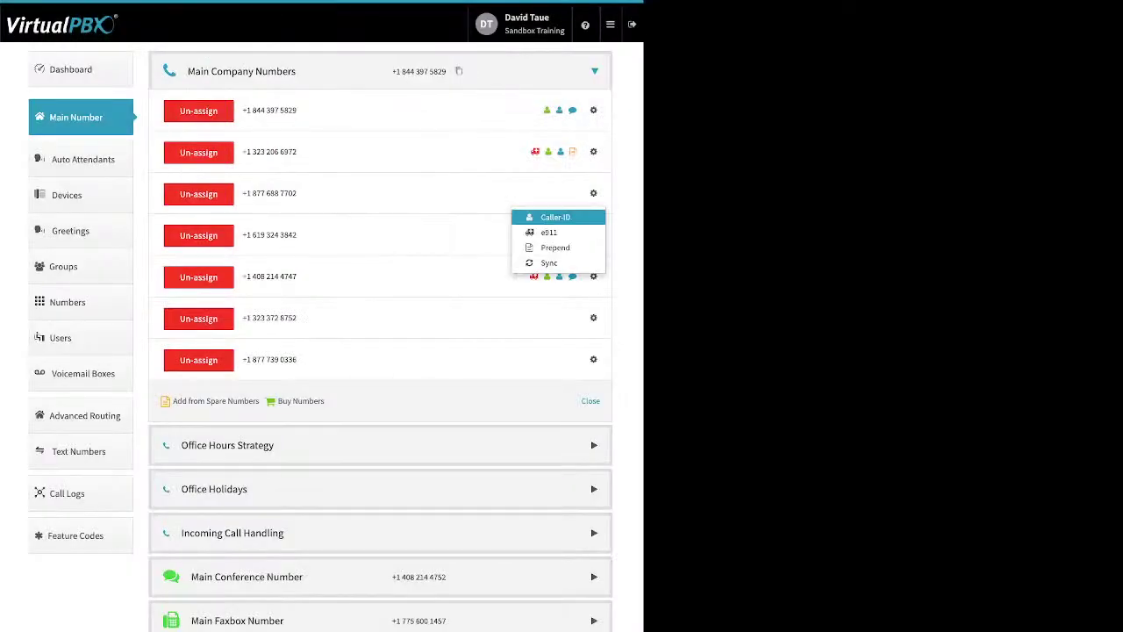
click(549, 232)
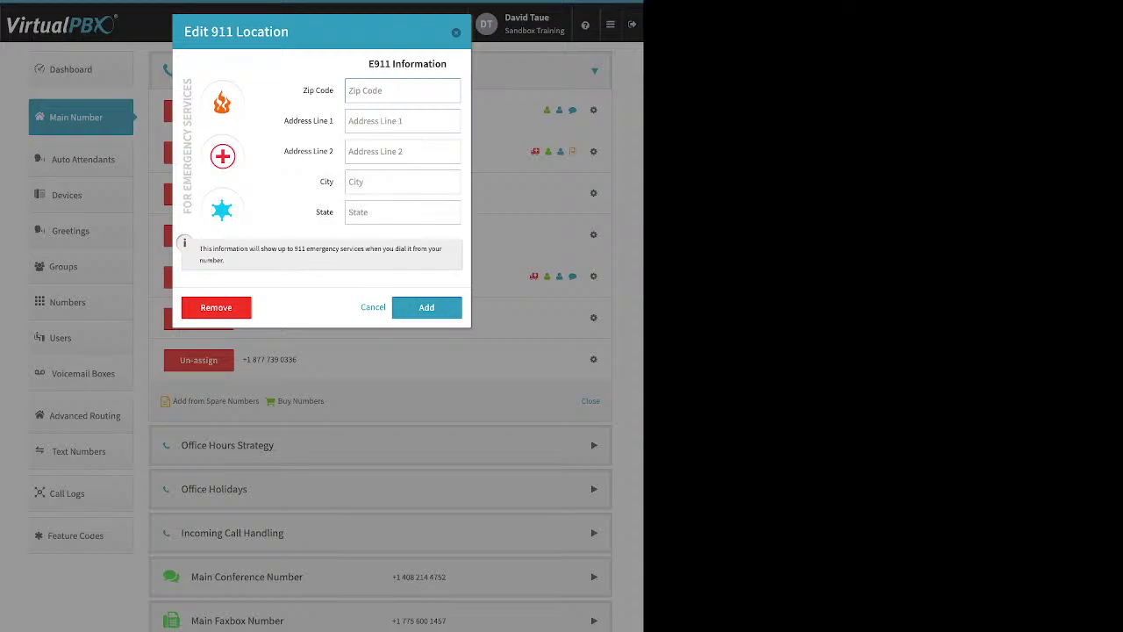
key(Escape)
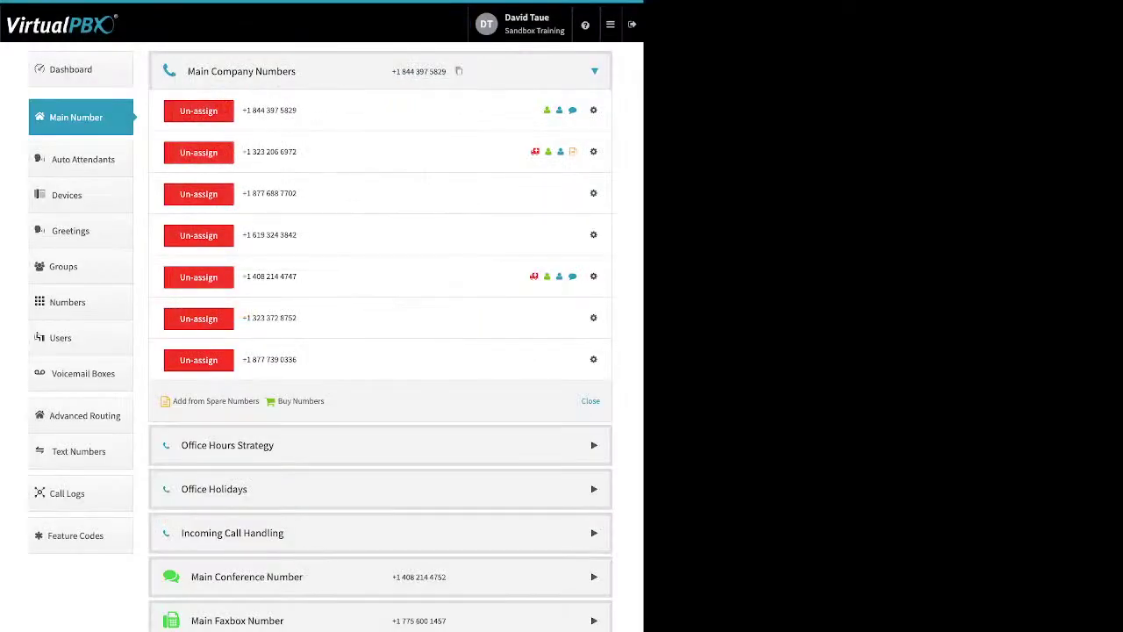
click(594, 193)
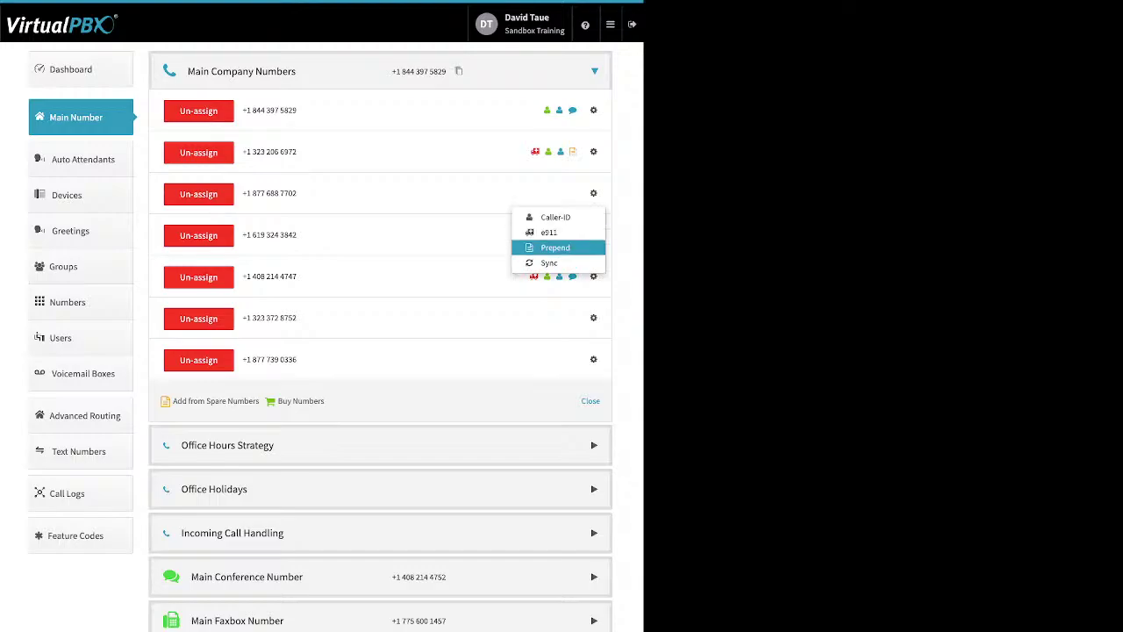
click(555, 248)
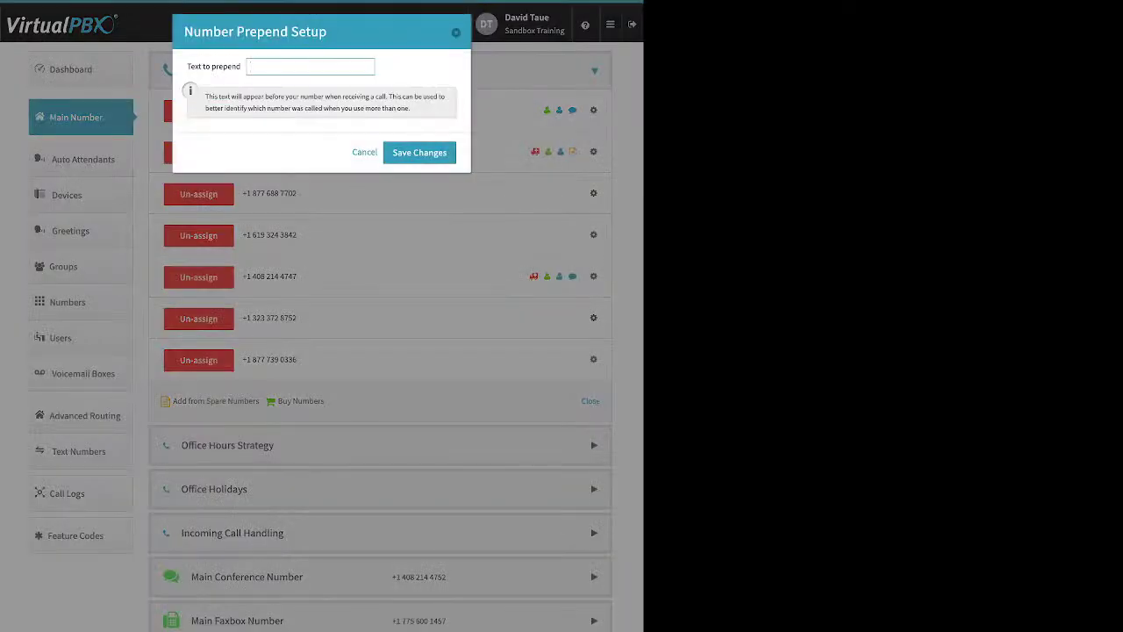
drag(248, 66, 186, 66)
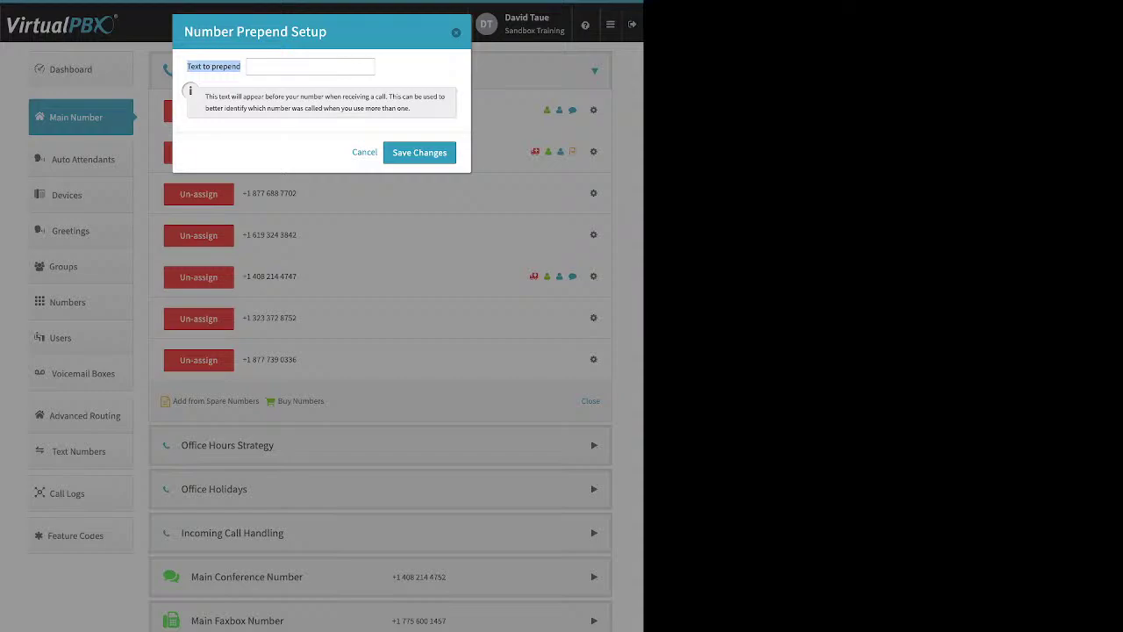
key(Escape)
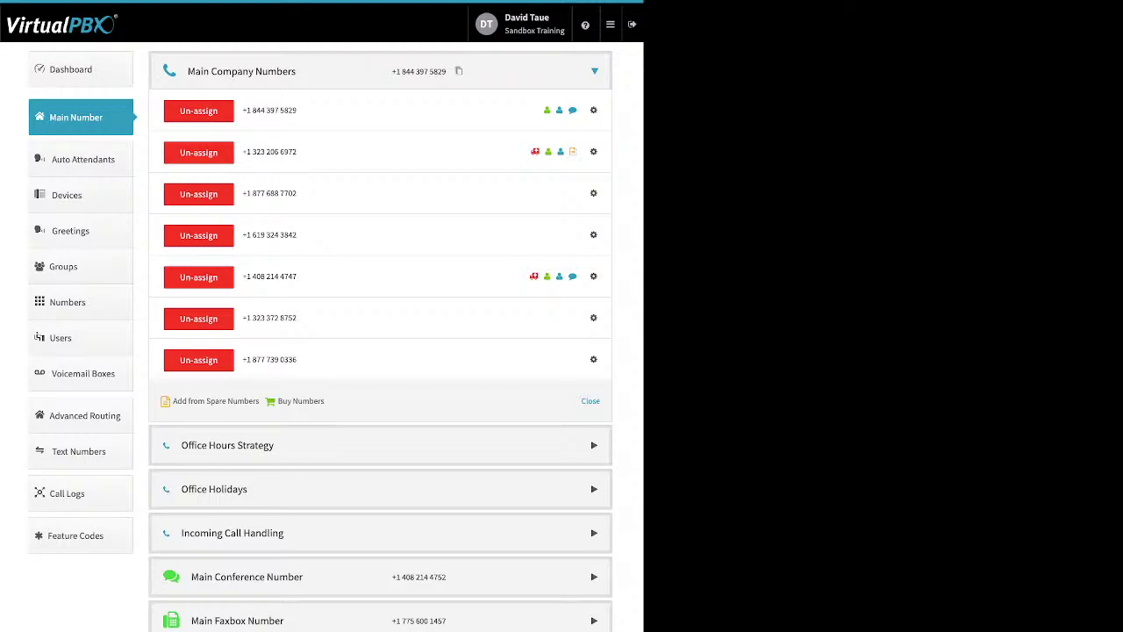
click(199, 194)
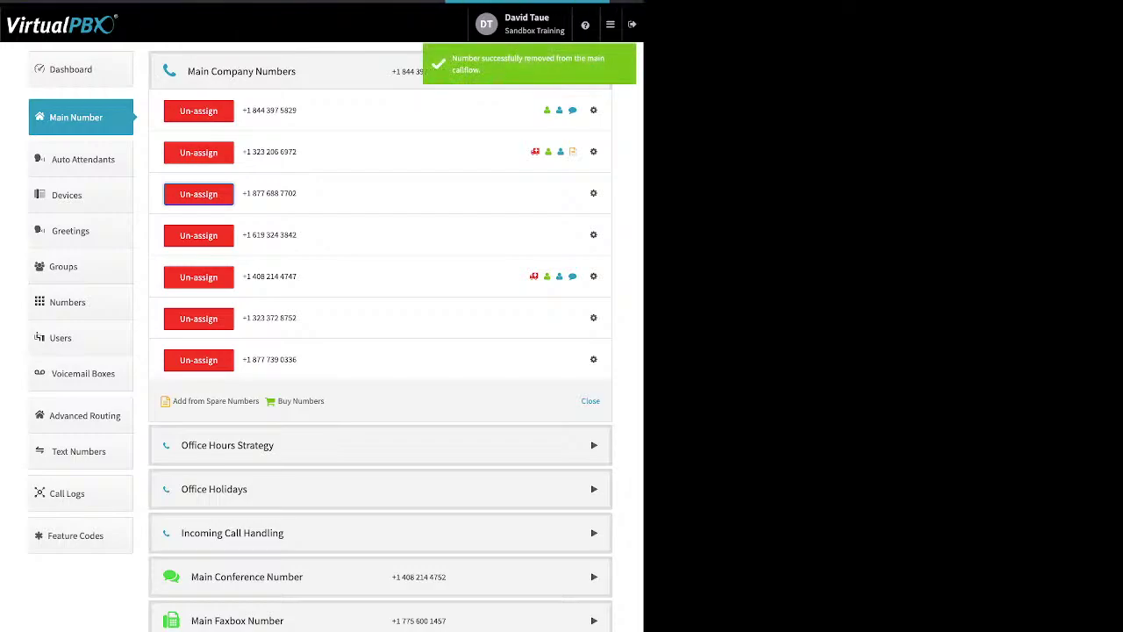
click(198, 319)
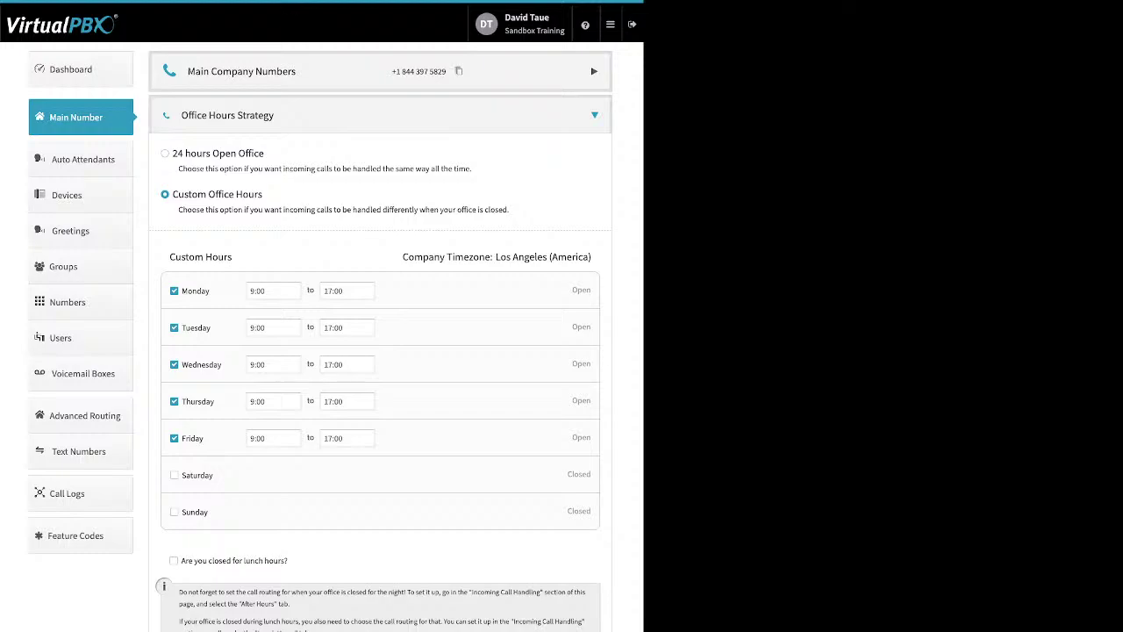
Step: Review Custom Office Hours, checking Monday's start and end times without changing them
drag(264, 154, 172, 153)
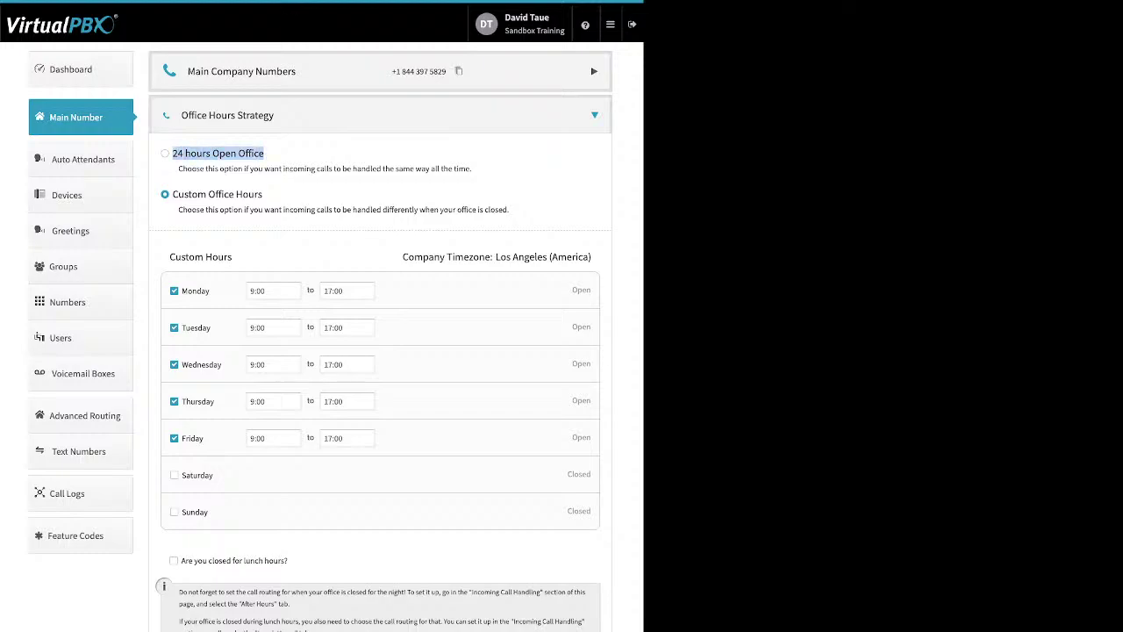
click(270, 193)
drag(264, 194, 172, 194)
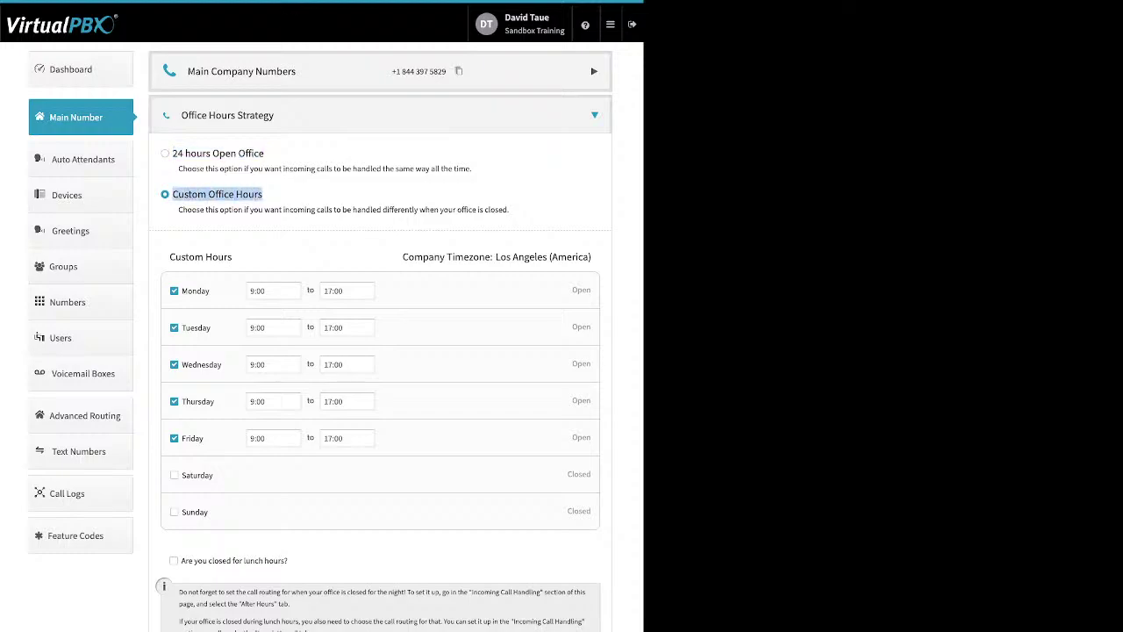
drag(210, 290, 182, 291)
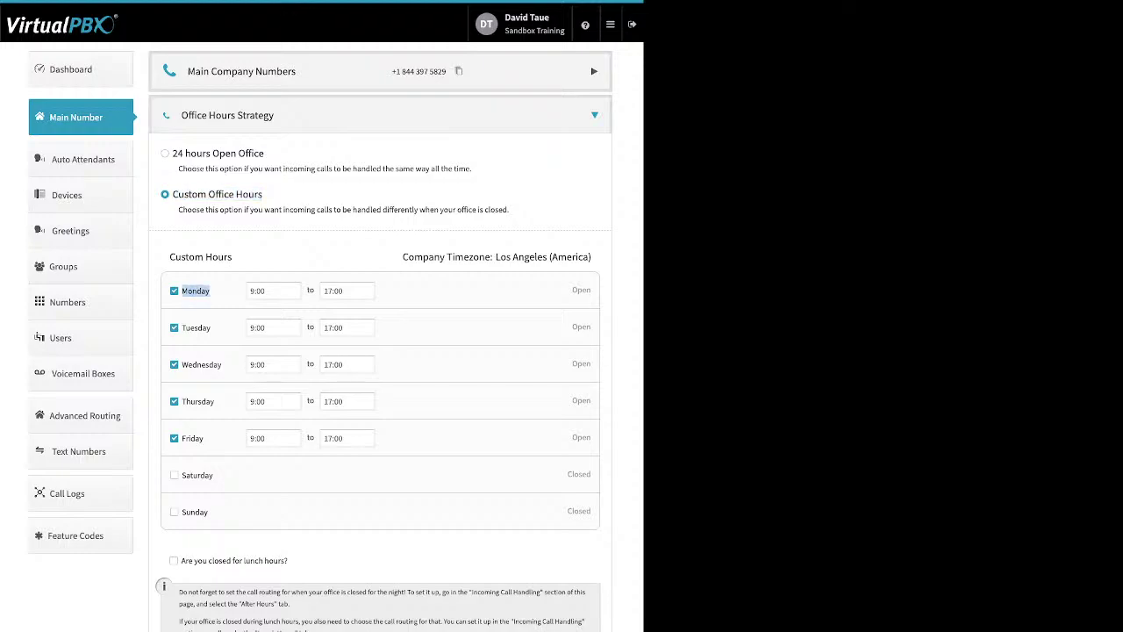
click(272, 291)
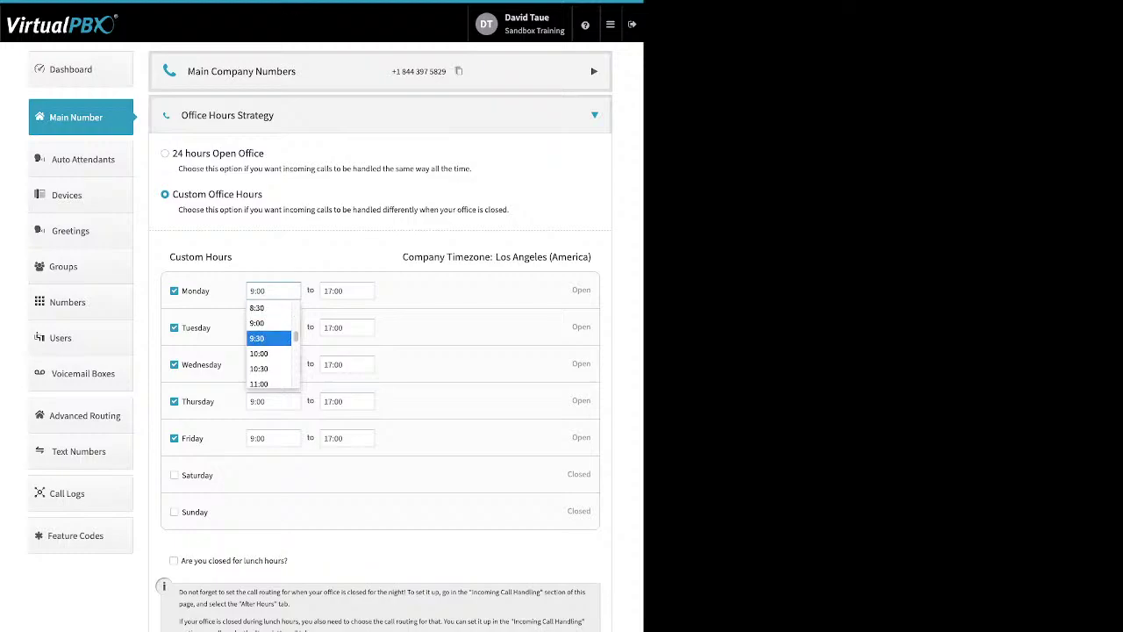
click(347, 290)
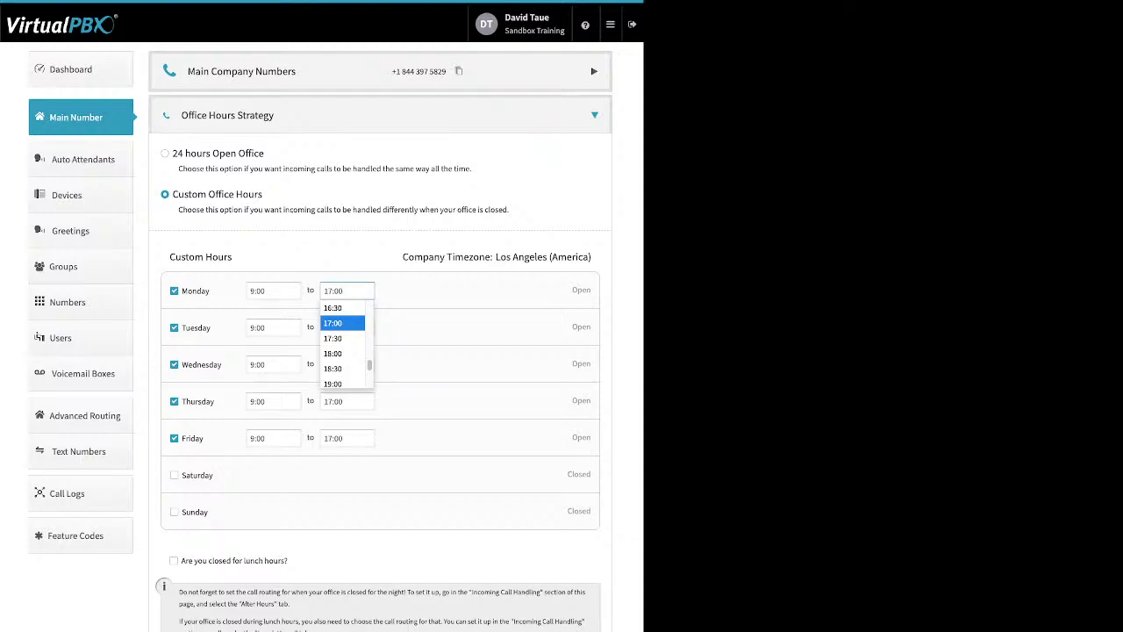
key(Escape)
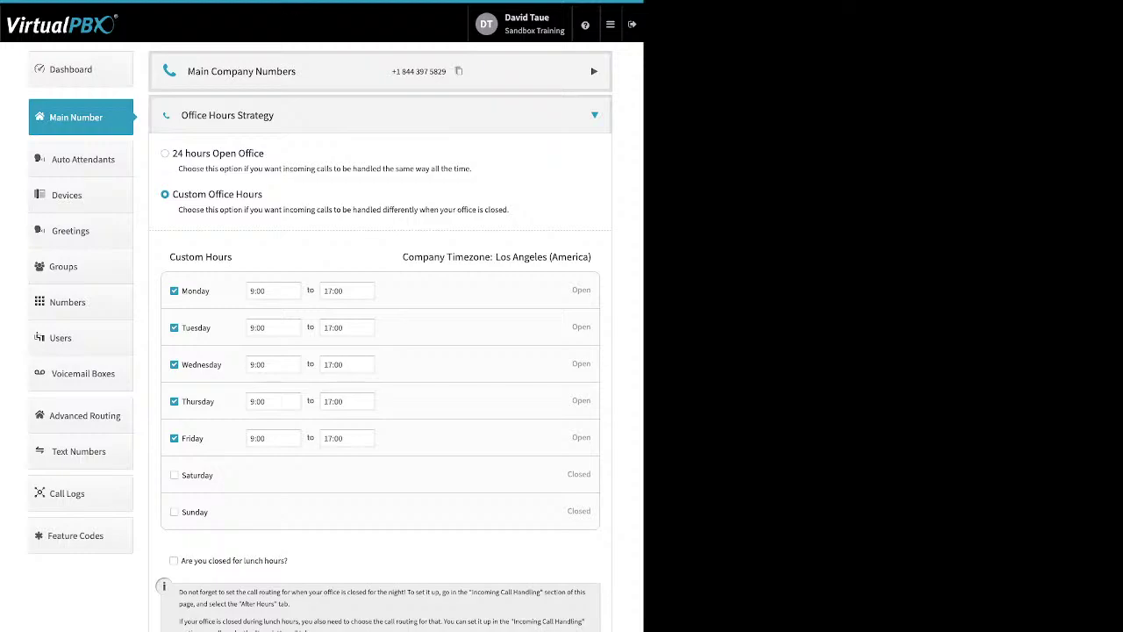
Step: Tick, then untick, the lunch closure so no 12:00–13:00 closure applies
drag(288, 560, 181, 560)
click(173, 560)
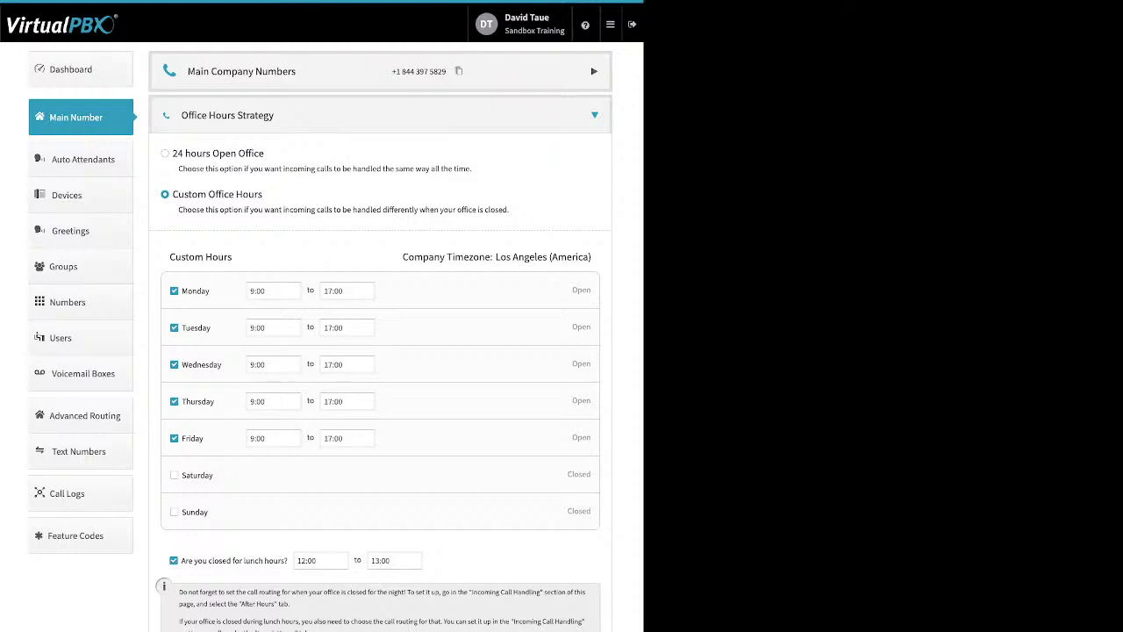
key(space)
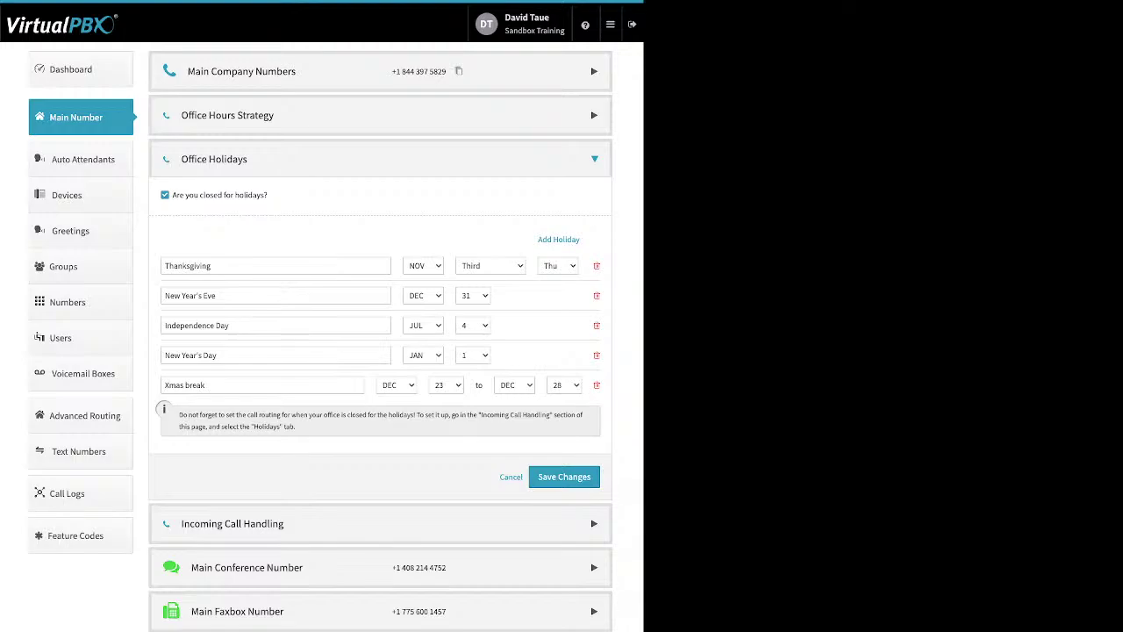
Step: Check the holiday types available to add and leave closing for holidays turned on
drag(268, 195, 172, 195)
drag(581, 239, 538, 238)
click(558, 238)
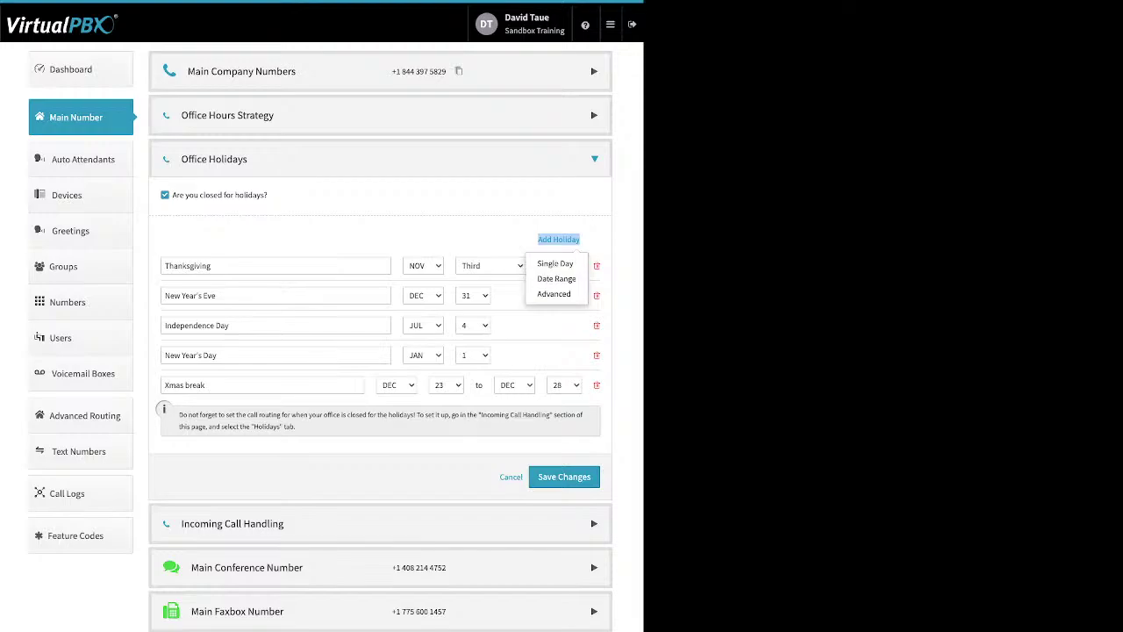
click(165, 195)
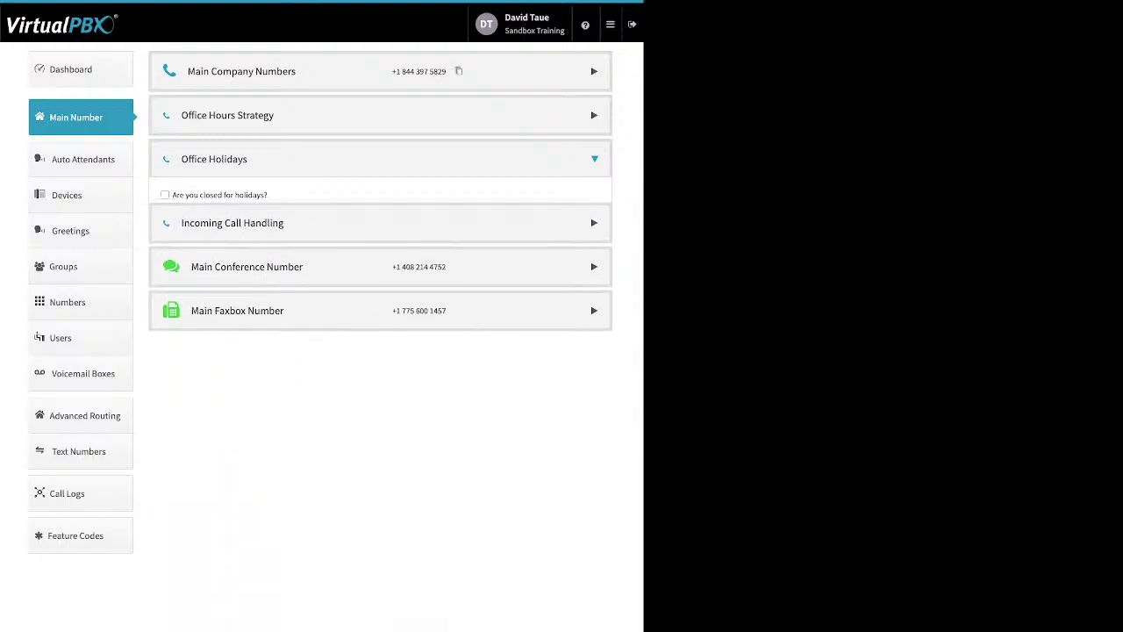
click(165, 195)
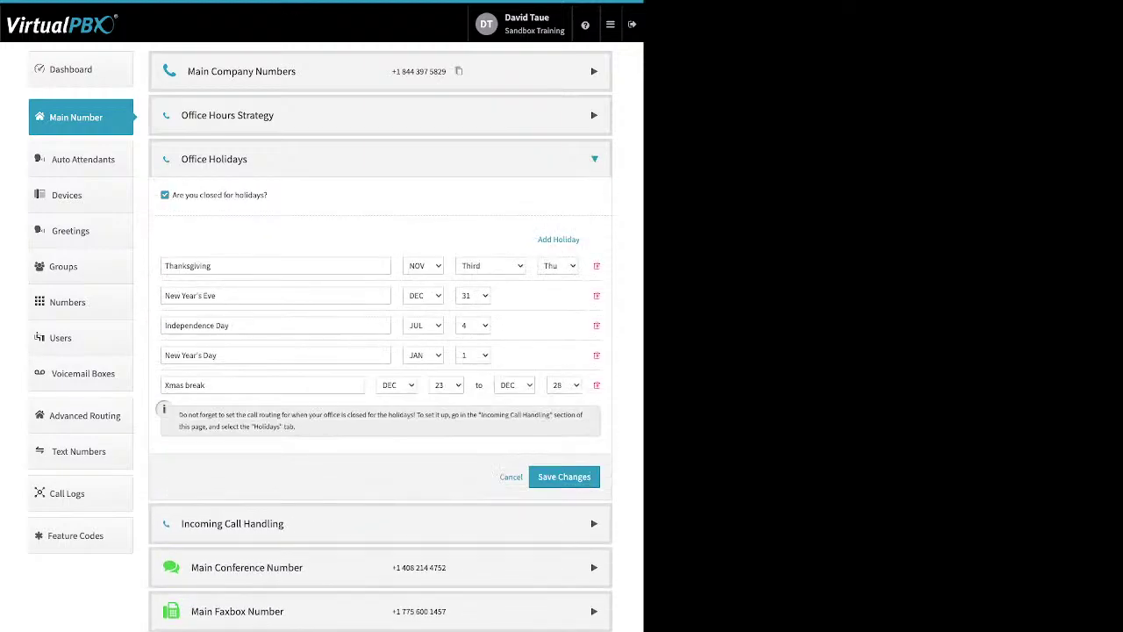
click(558, 239)
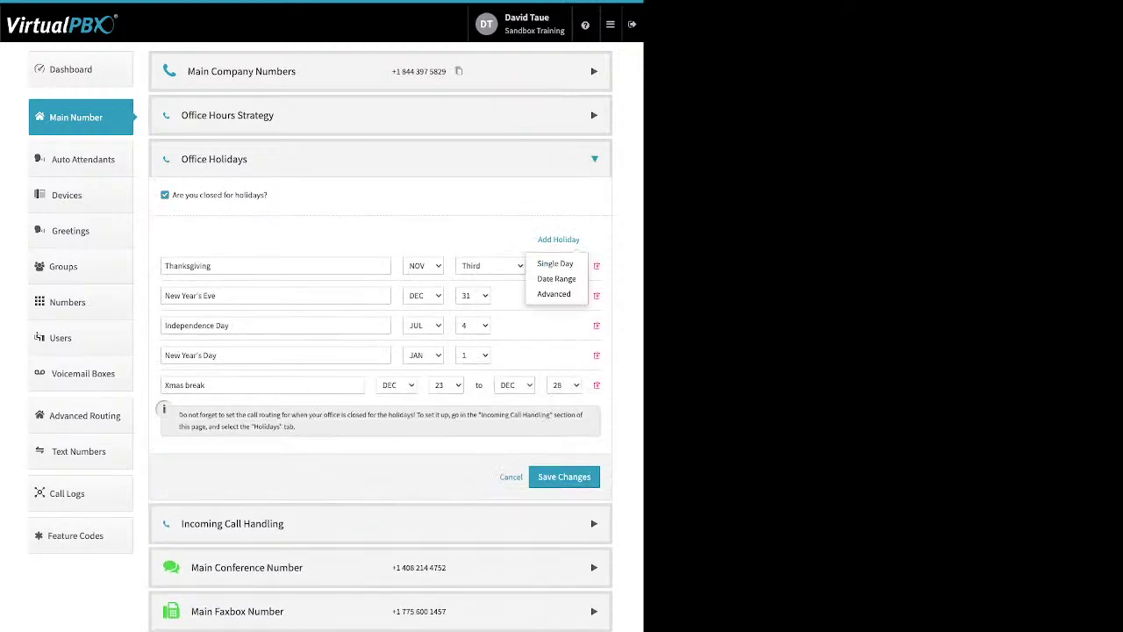
click(165, 194)
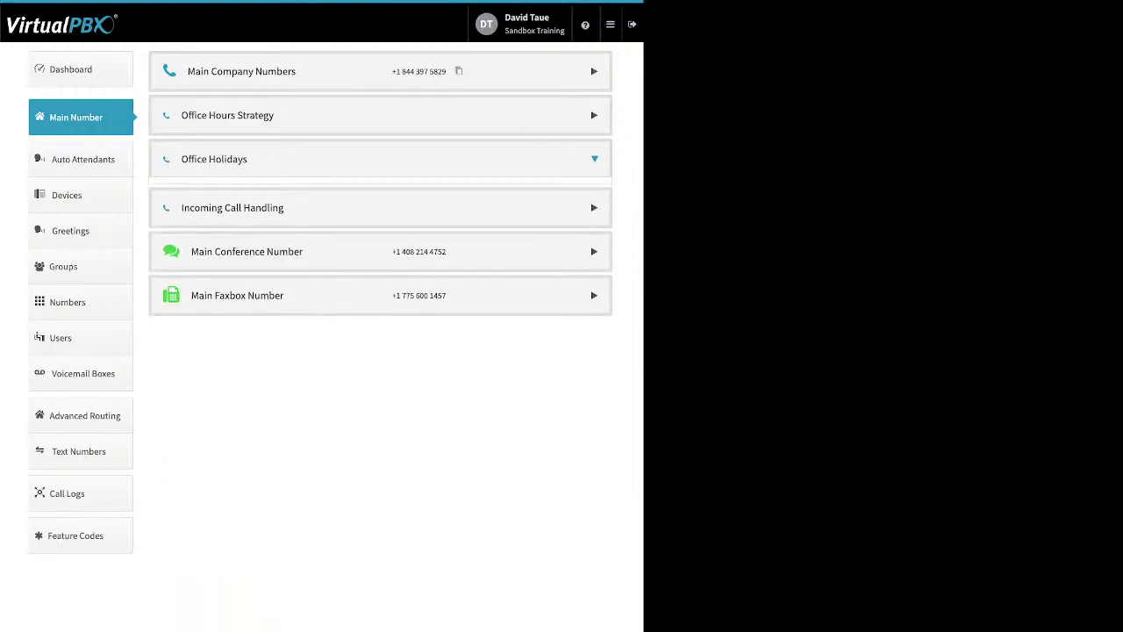
click(165, 195)
Step: Edit the holiday names, including the DEC 23–28 Xmas break, and save the list
drag(216, 296, 165, 296)
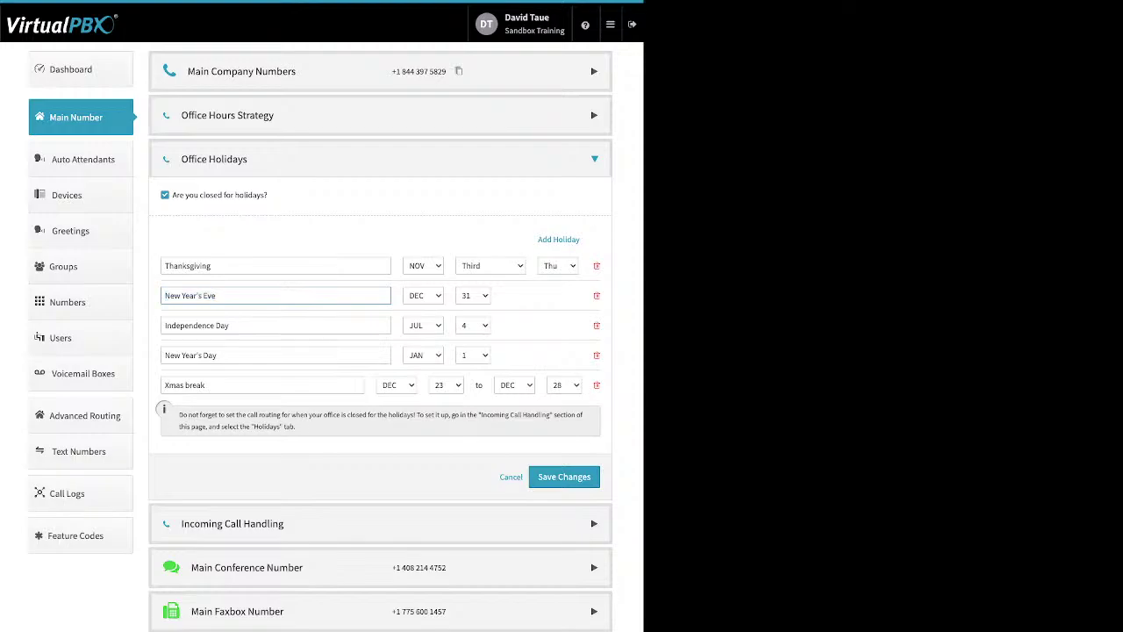
drag(206, 384, 165, 384)
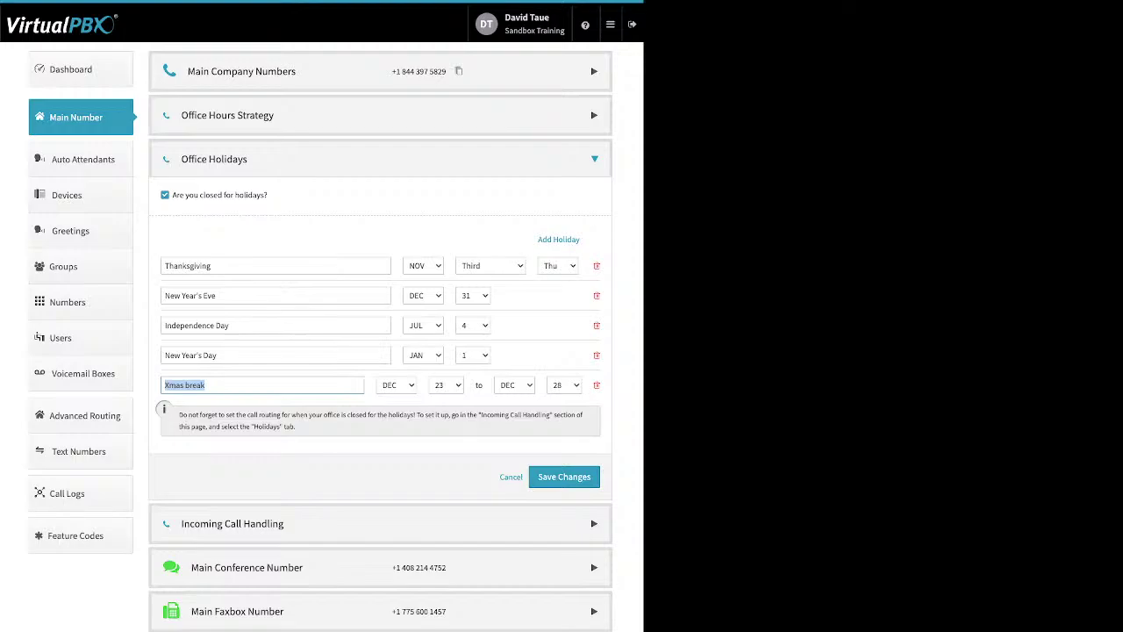
key(Tab)
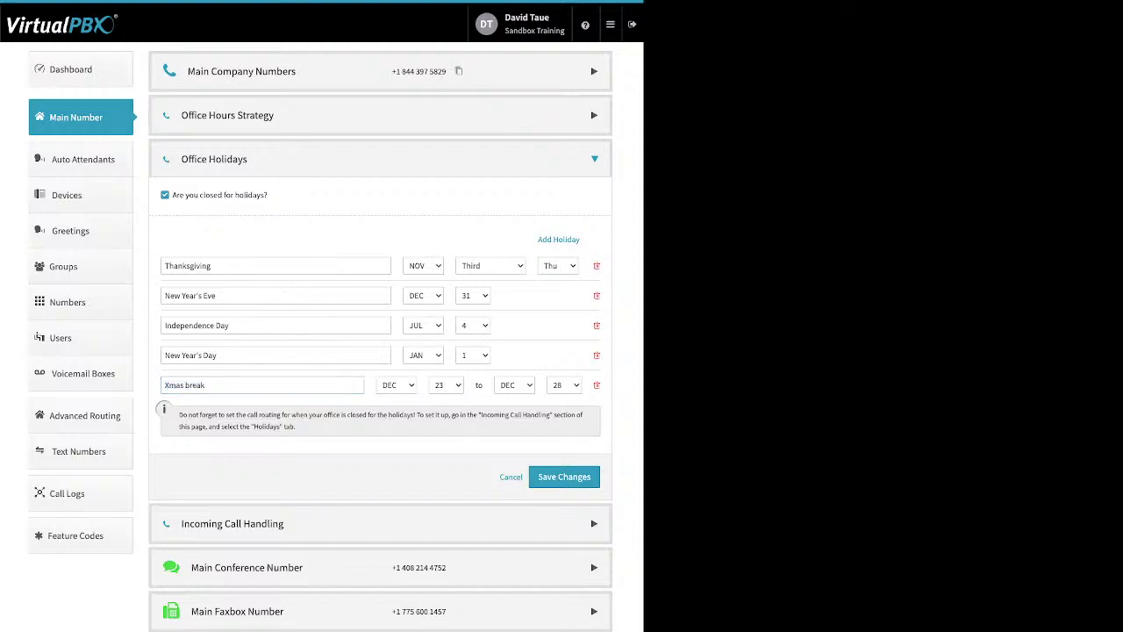
drag(213, 266, 163, 266)
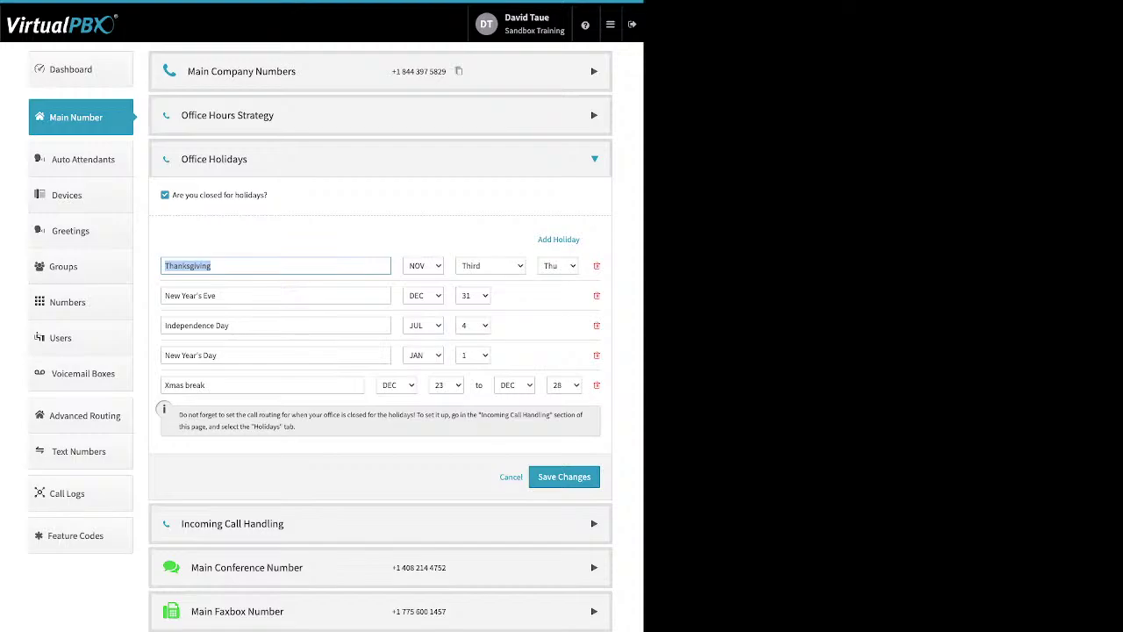
click(564, 477)
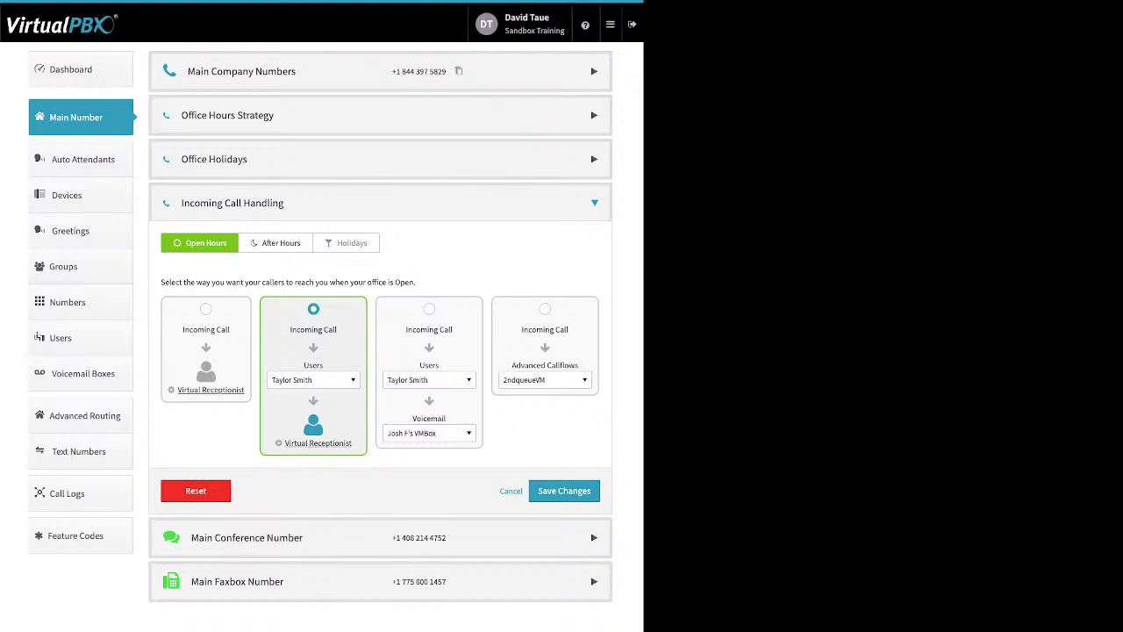
Step: Check After Hours and Holidays handling, then route Open Hours calls to the Virtual Receptionist
click(276, 243)
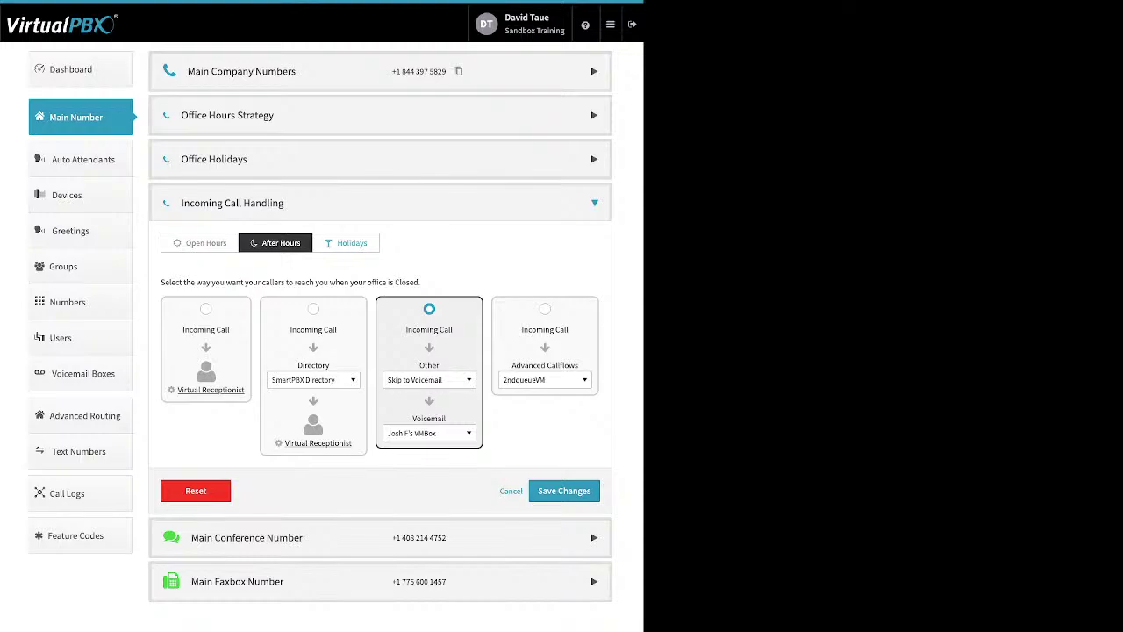
click(346, 243)
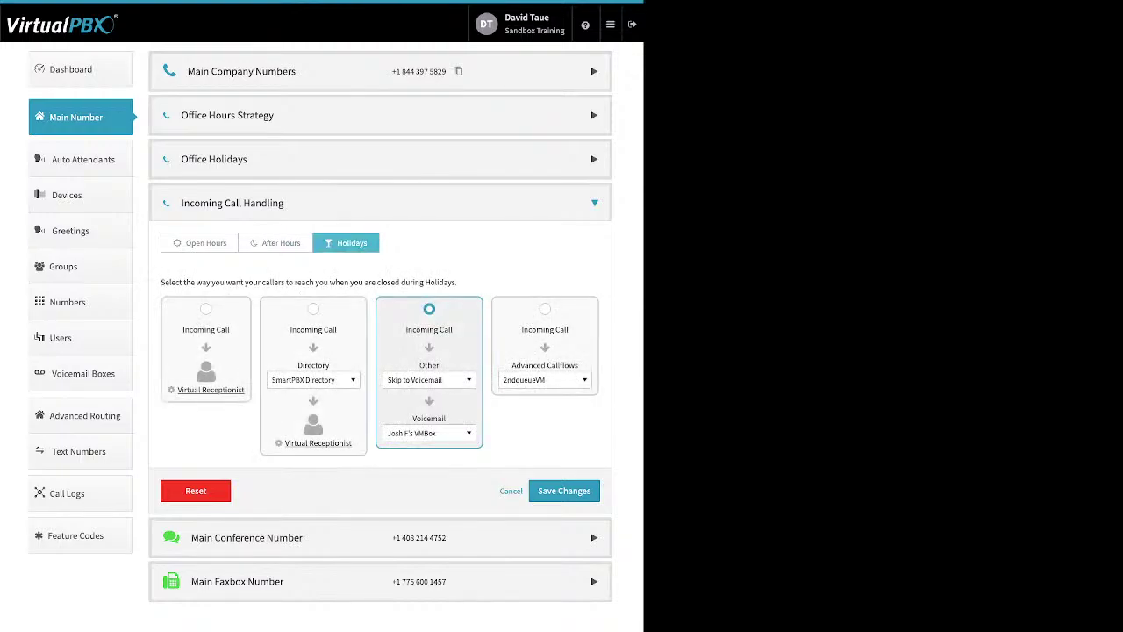
click(200, 243)
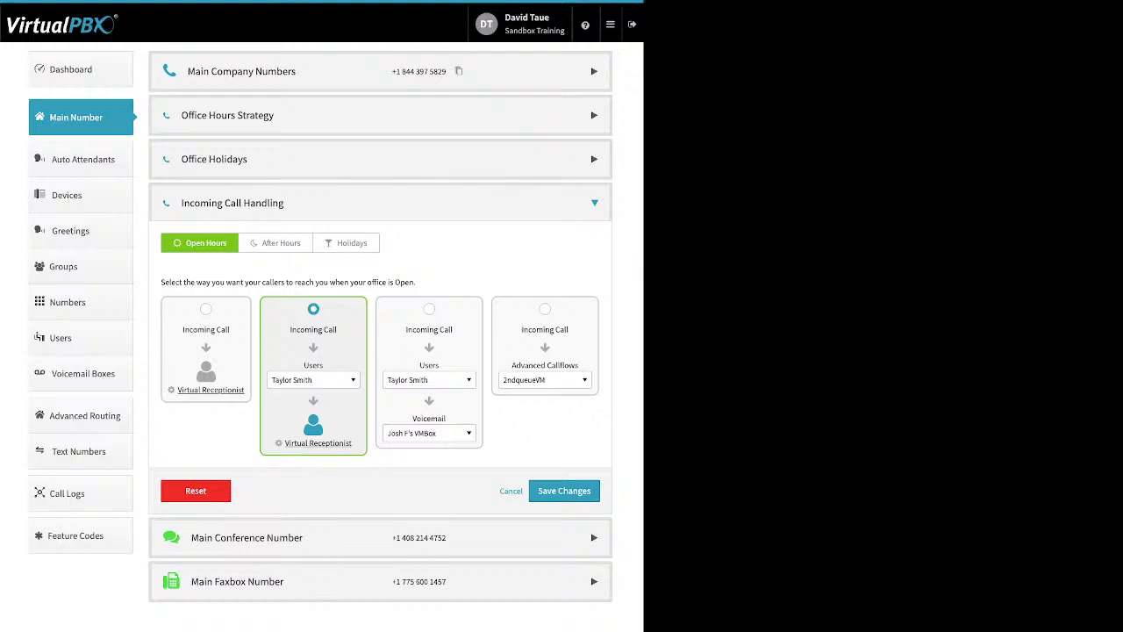
click(205, 309)
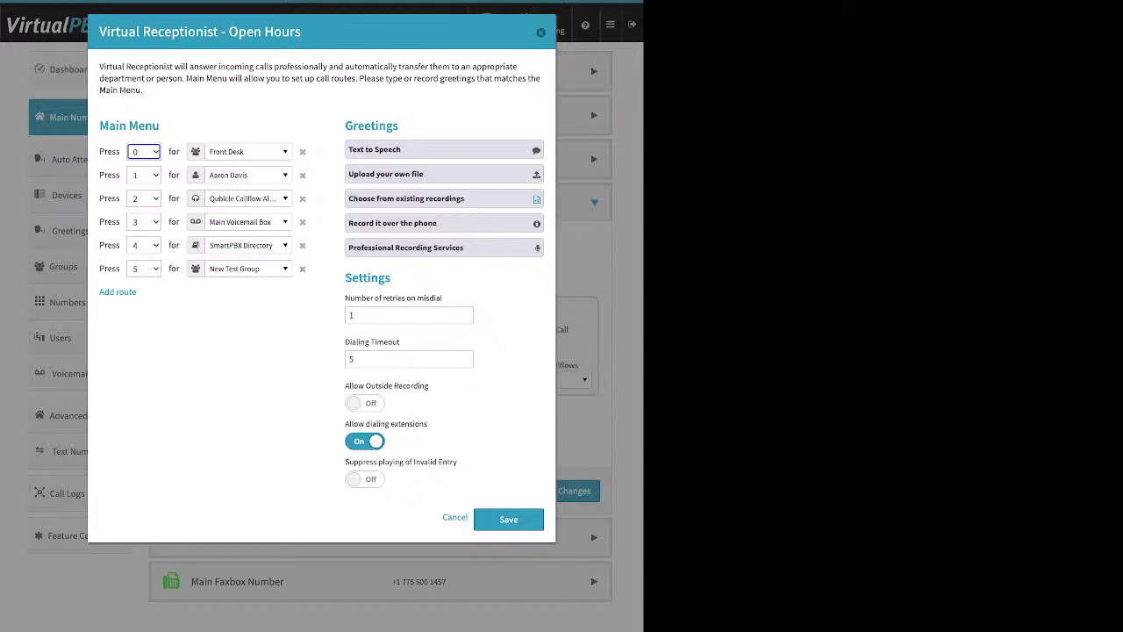
triple_click(144, 125)
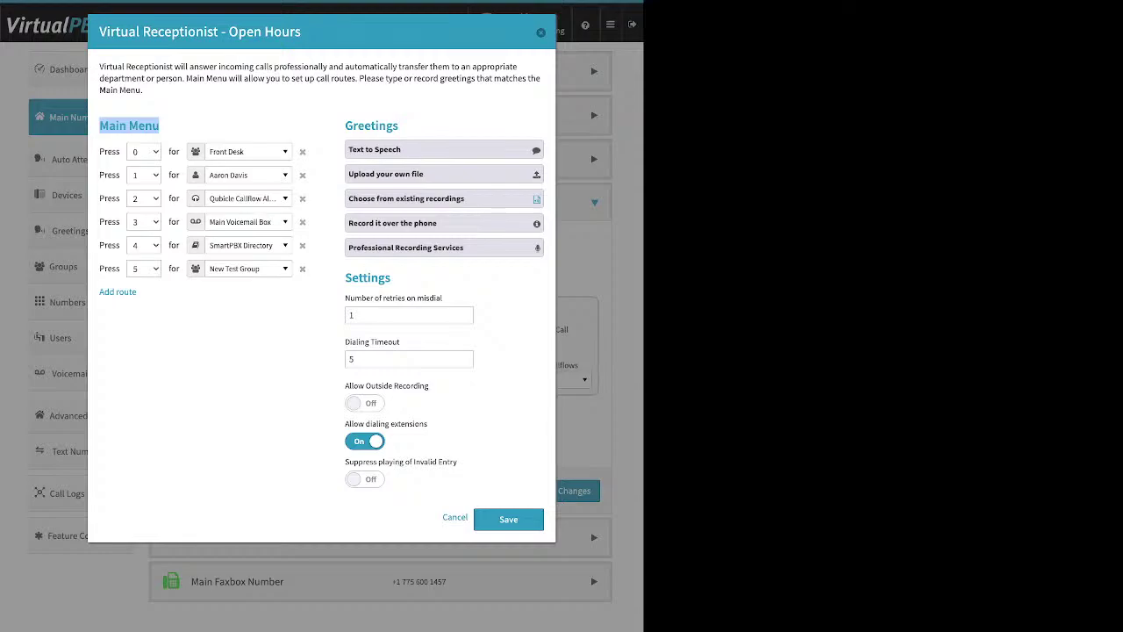
click(149, 294)
drag(138, 292, 98, 292)
click(149, 308)
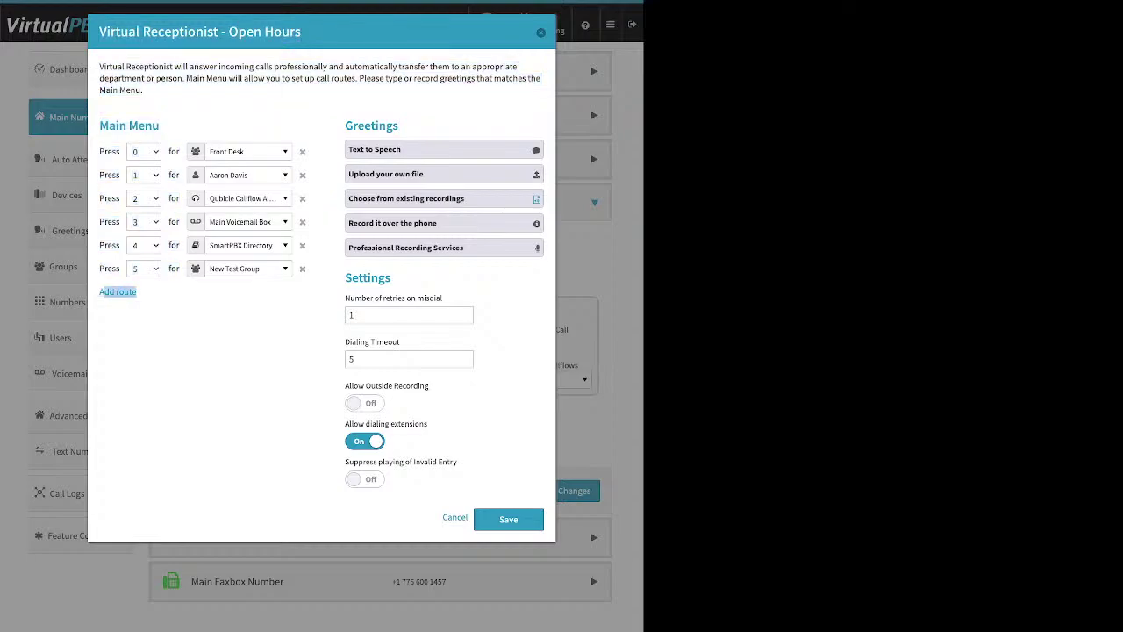
click(118, 291)
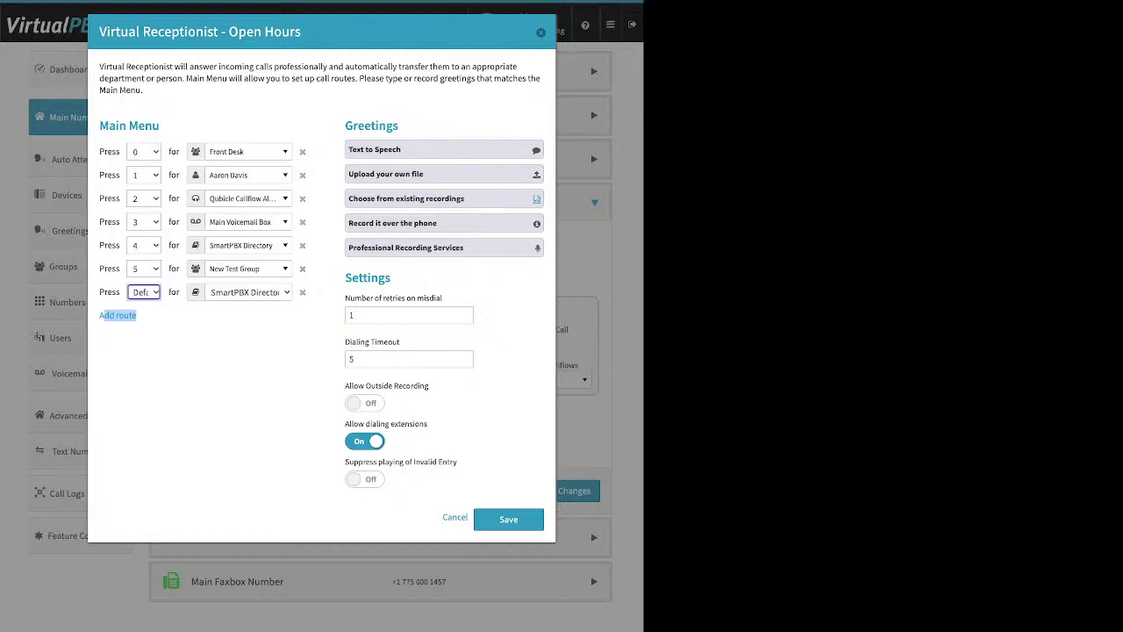
click(248, 198)
scroll(264, 298, up, 5)
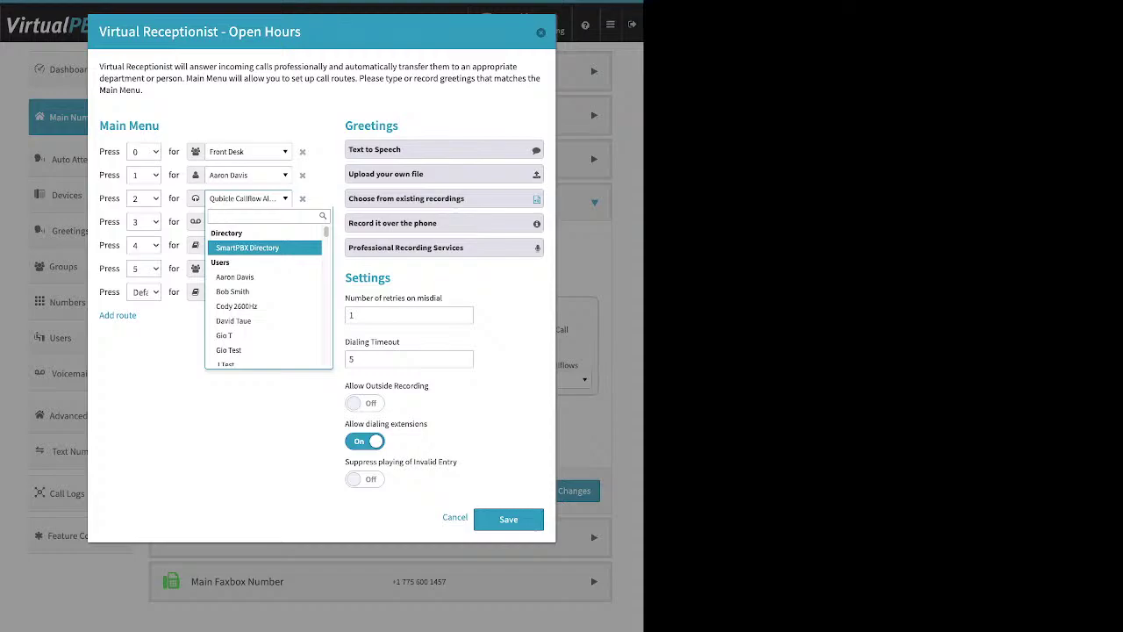
key(Down)
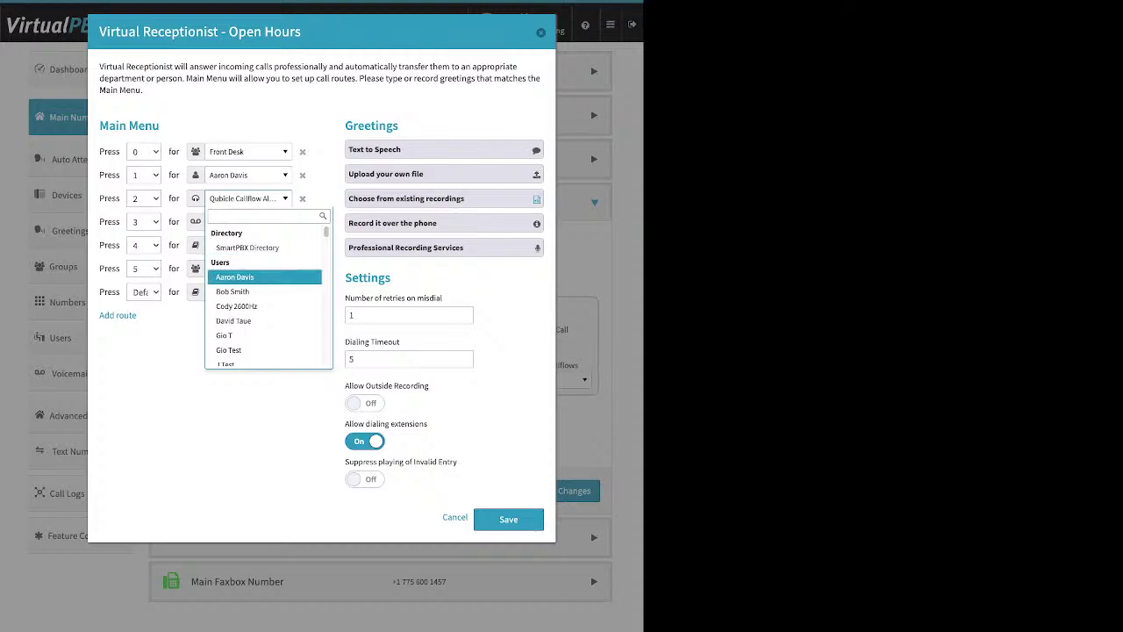
key(Down)
key(Down)
key(Down)
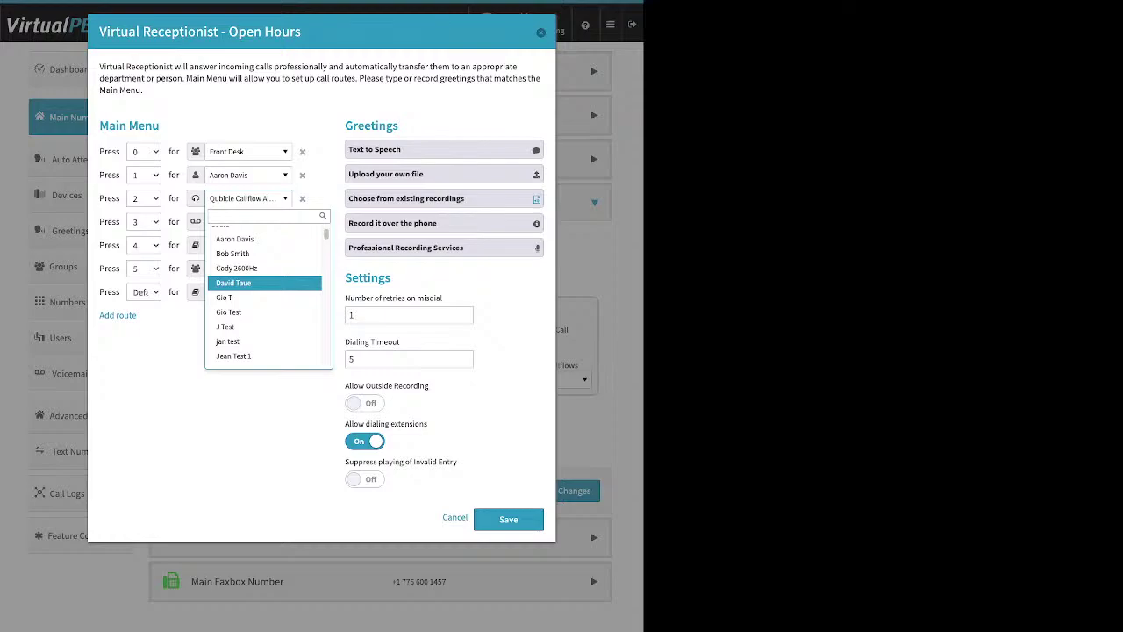
key(Down)
key(Down)
key(Down)
key(Down)
key(Down)
key(Down)
key(Down)
key(Down)
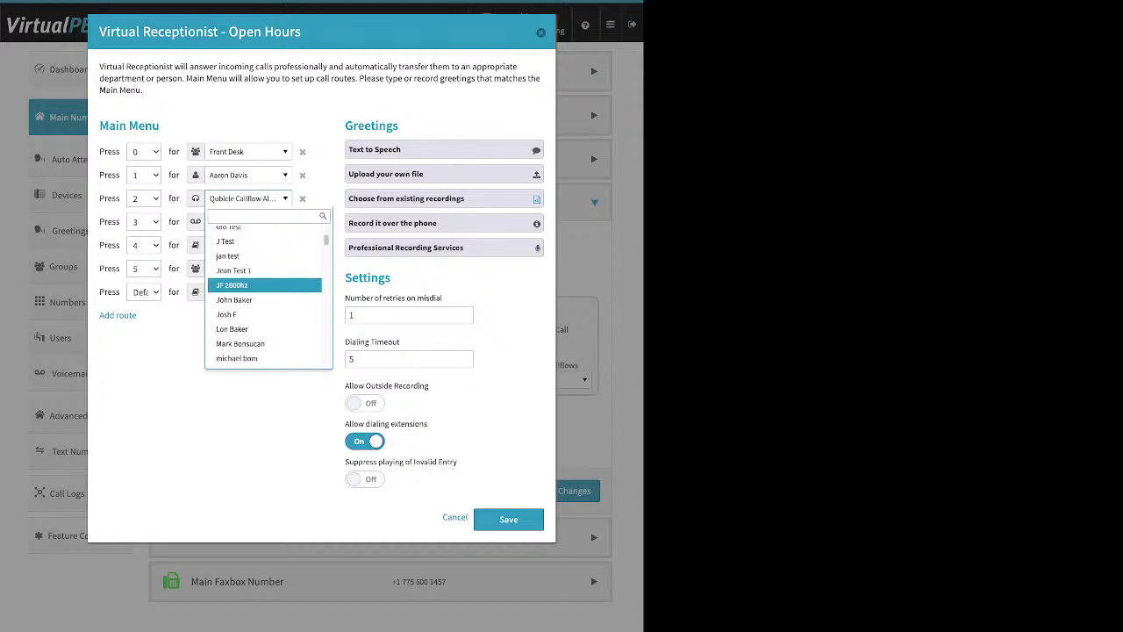
scroll(267, 294, down, 2)
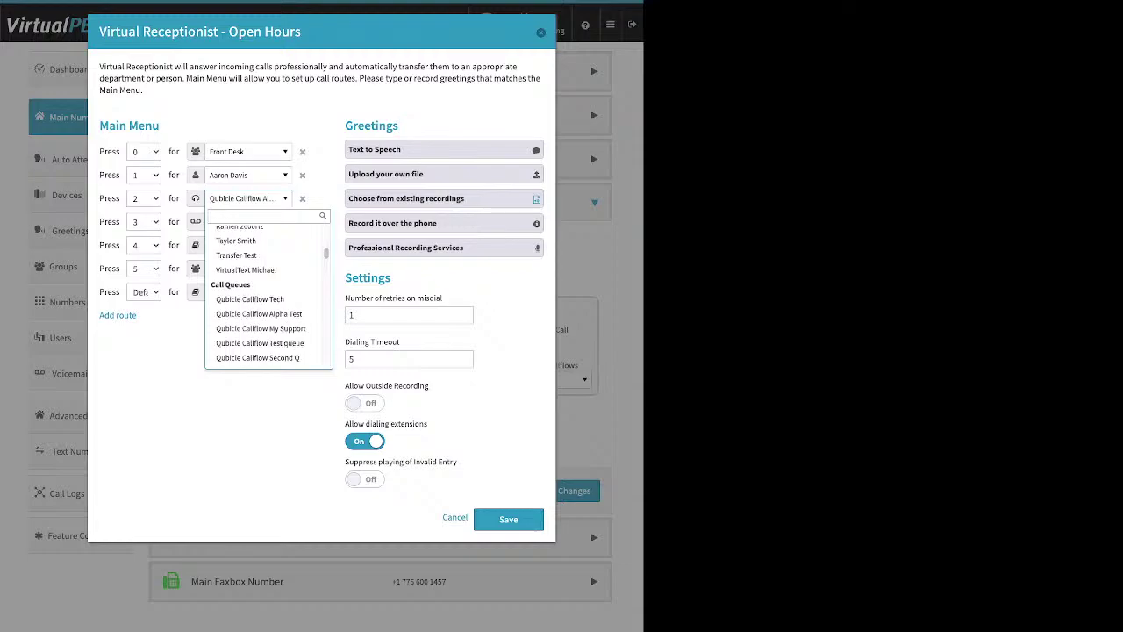
scroll(263, 292, down, 2)
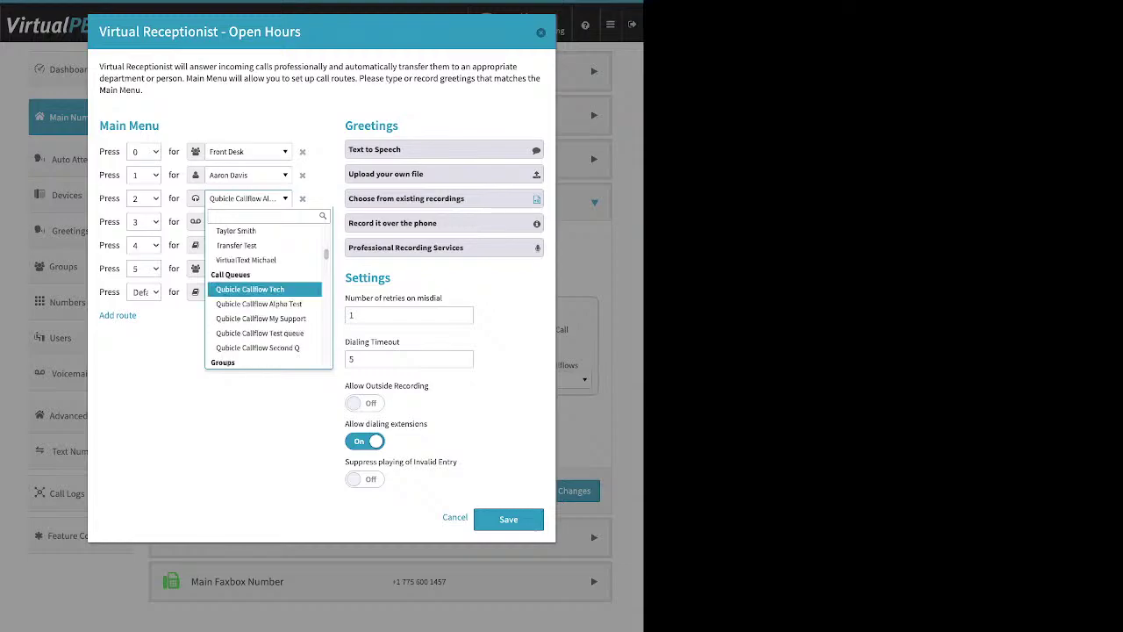
scroll(263, 291, down, 1)
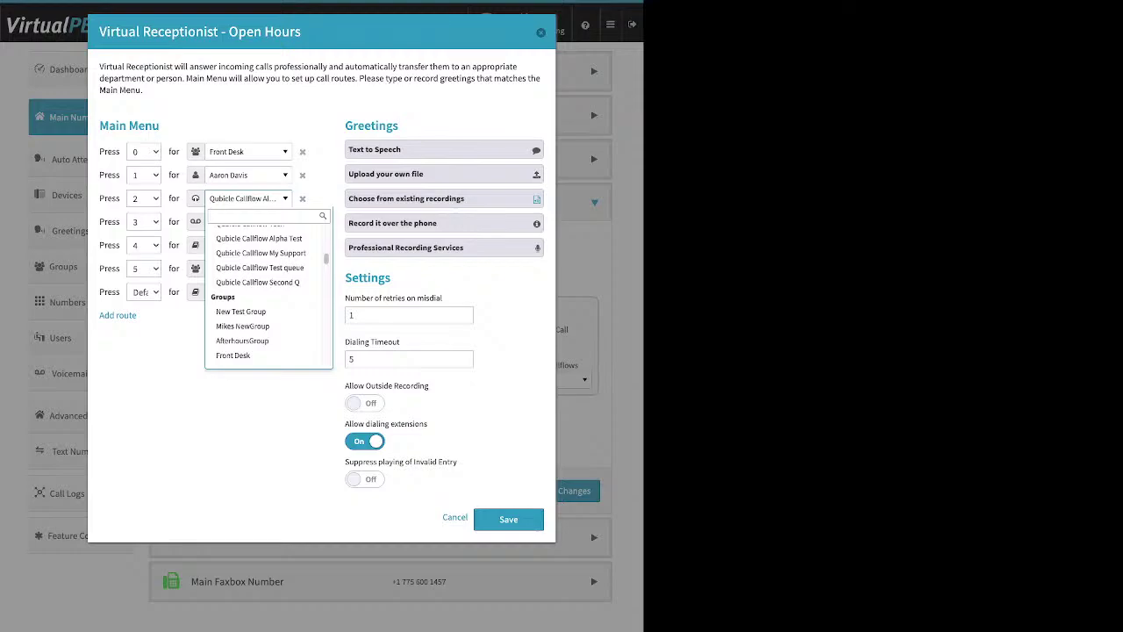
scroll(264, 292, down, 1)
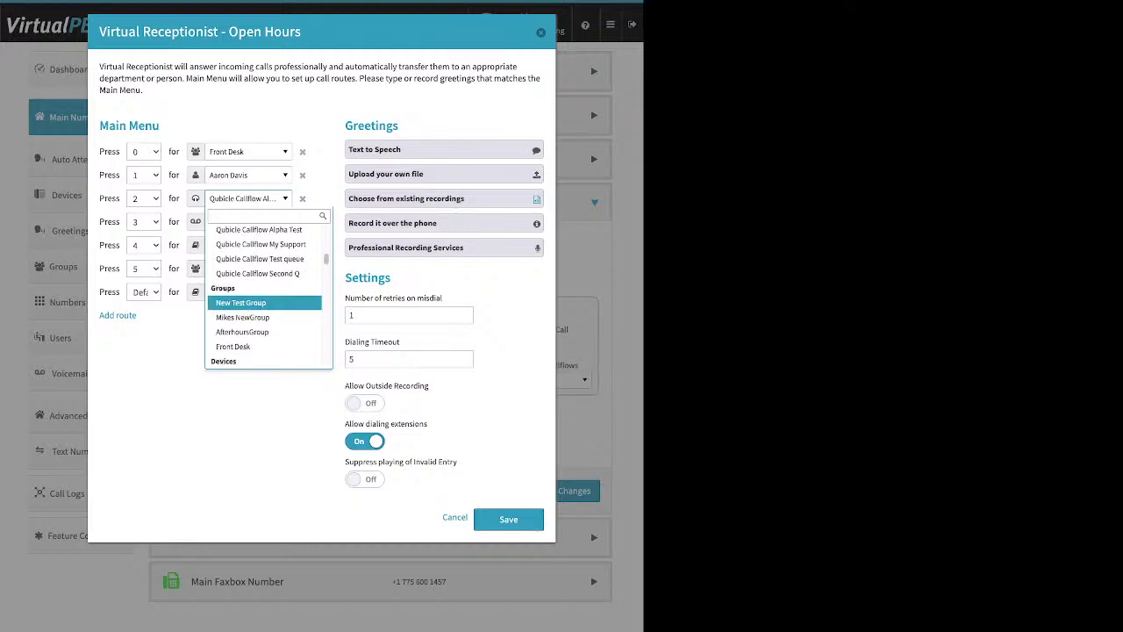
scroll(263, 263, up, 1)
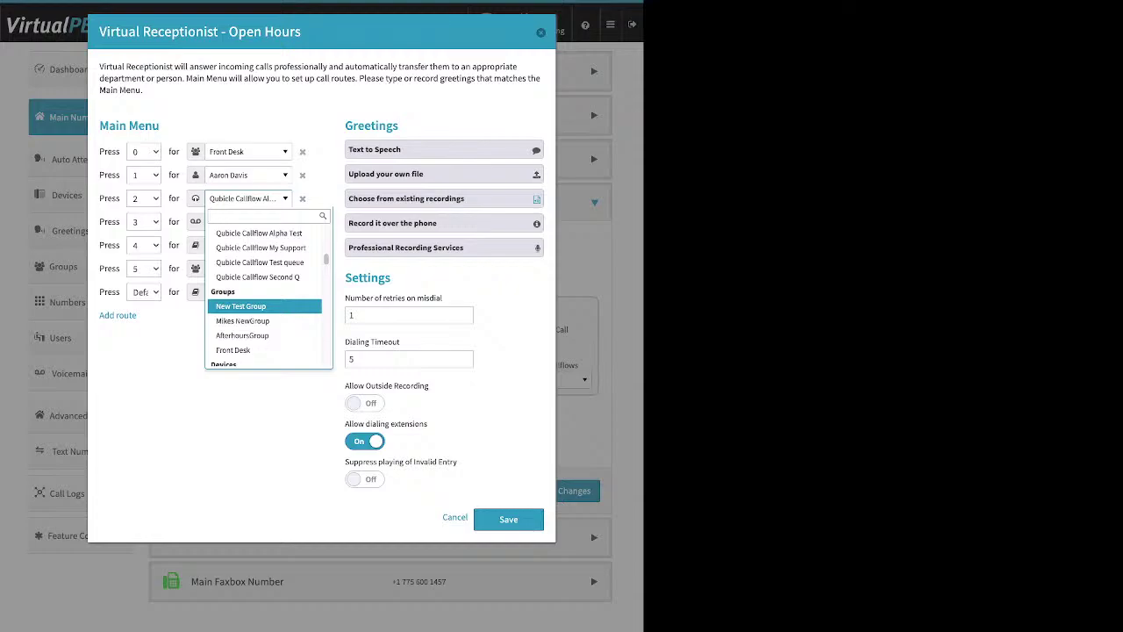
scroll(263, 289, down, 2)
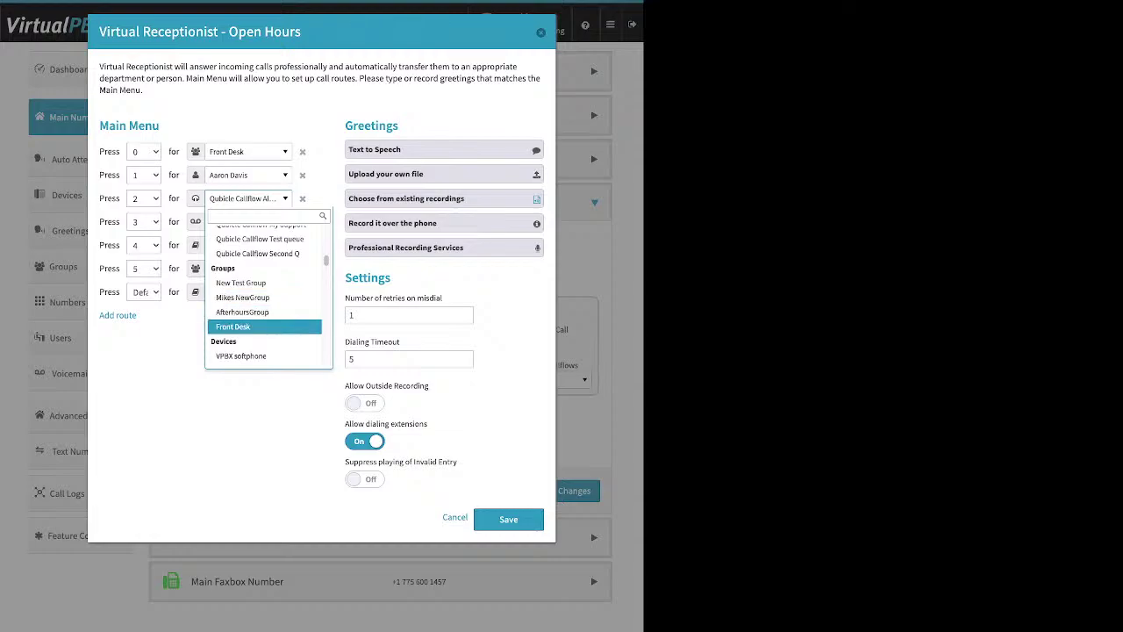
scroll(263, 290, down, 3)
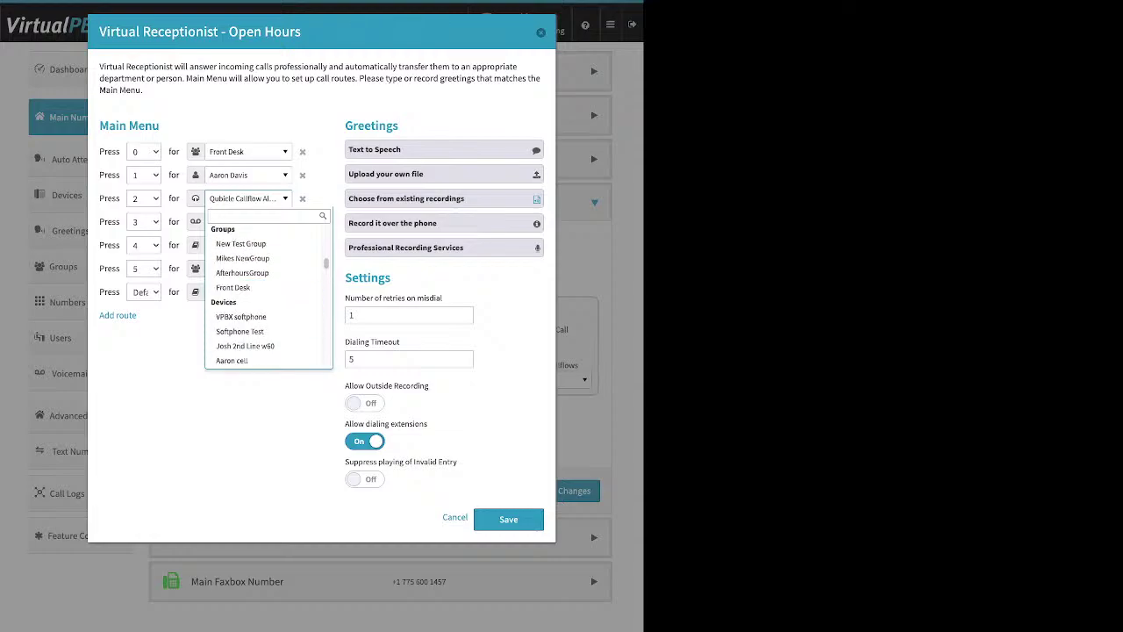
scroll(267, 290, down, 1)
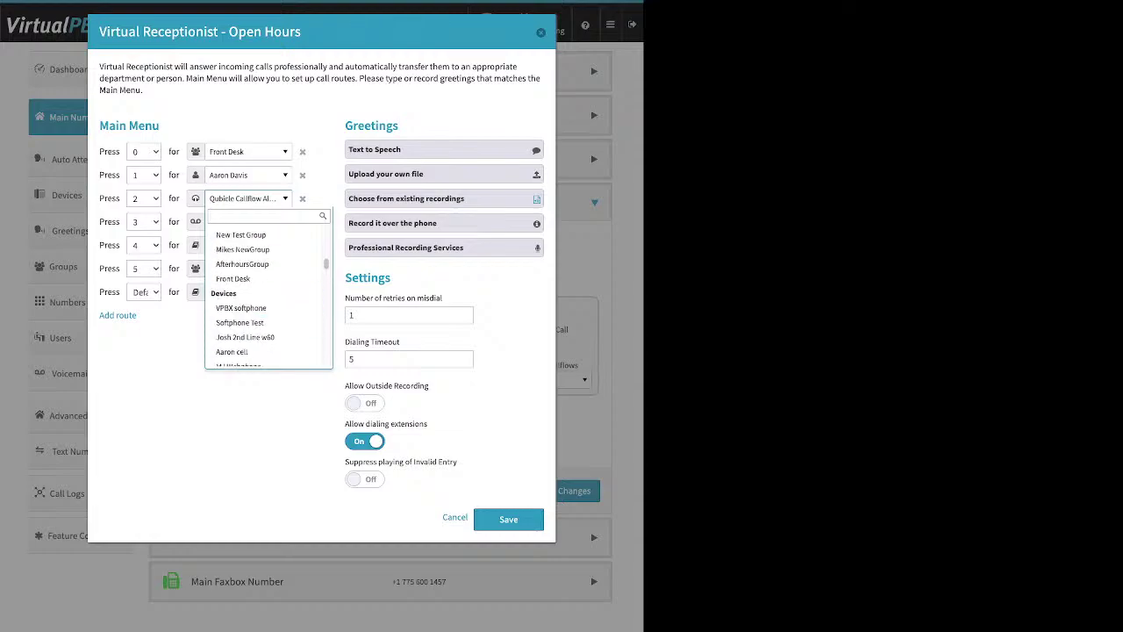
scroll(263, 299, down, 4)
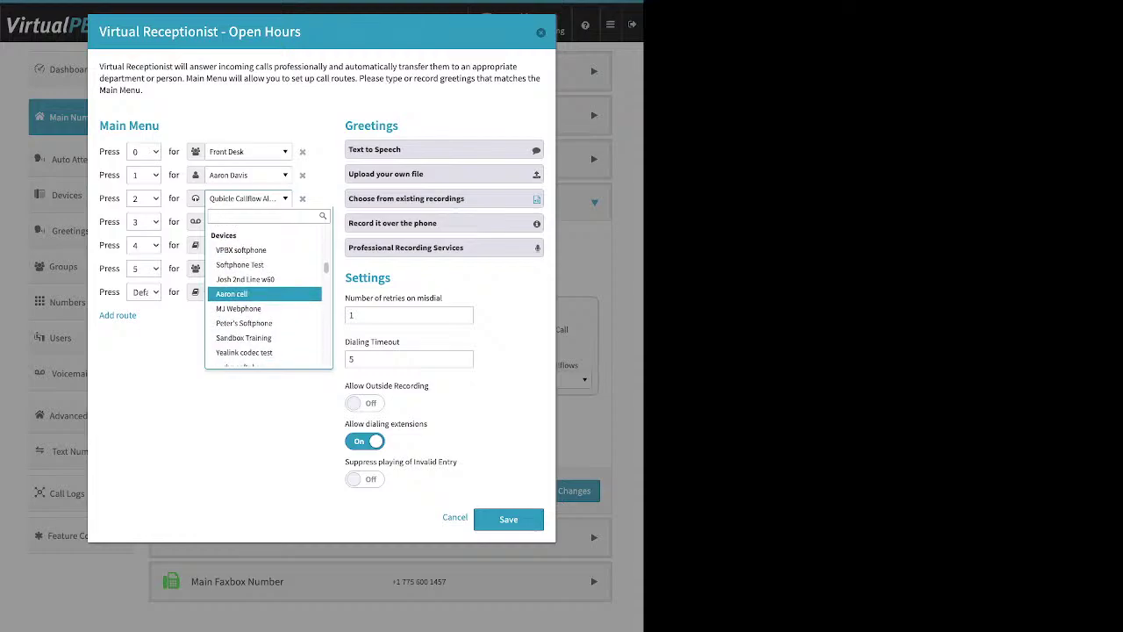
scroll(263, 302, down, 3)
scroll(264, 299, down, 1)
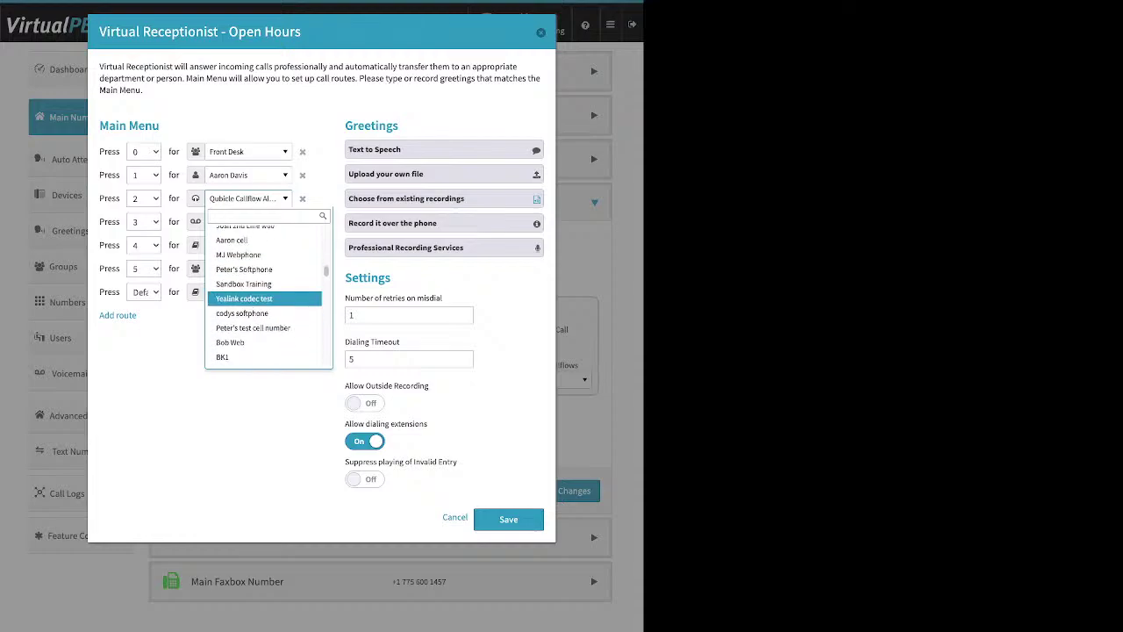
scroll(264, 303, down, 2)
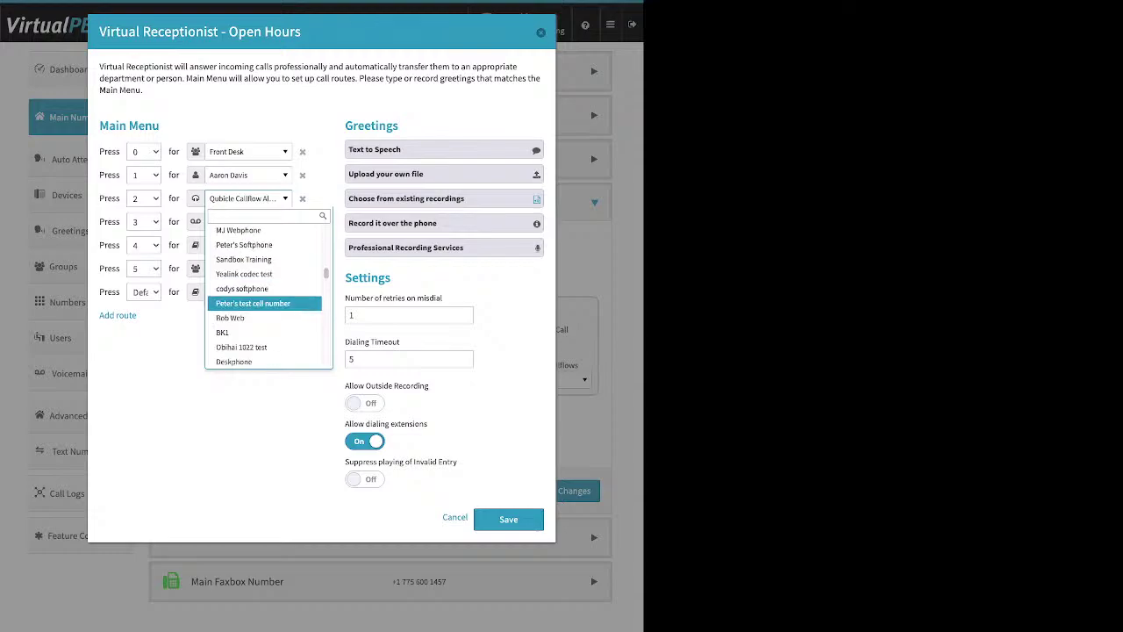
scroll(264, 298, down, 5)
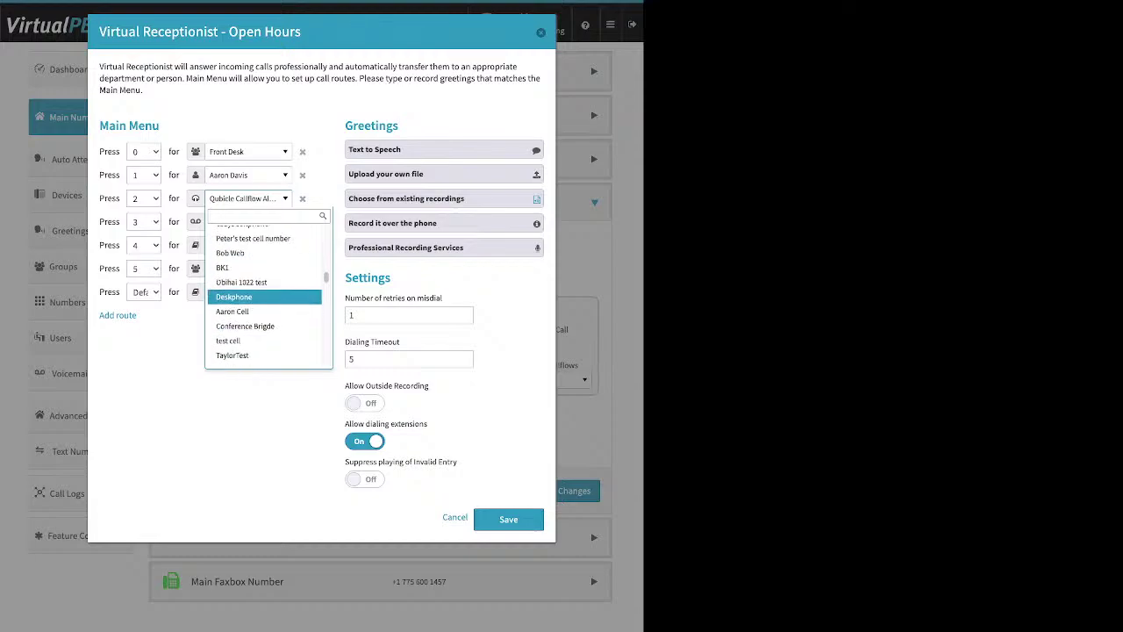
scroll(263, 299, down, 10)
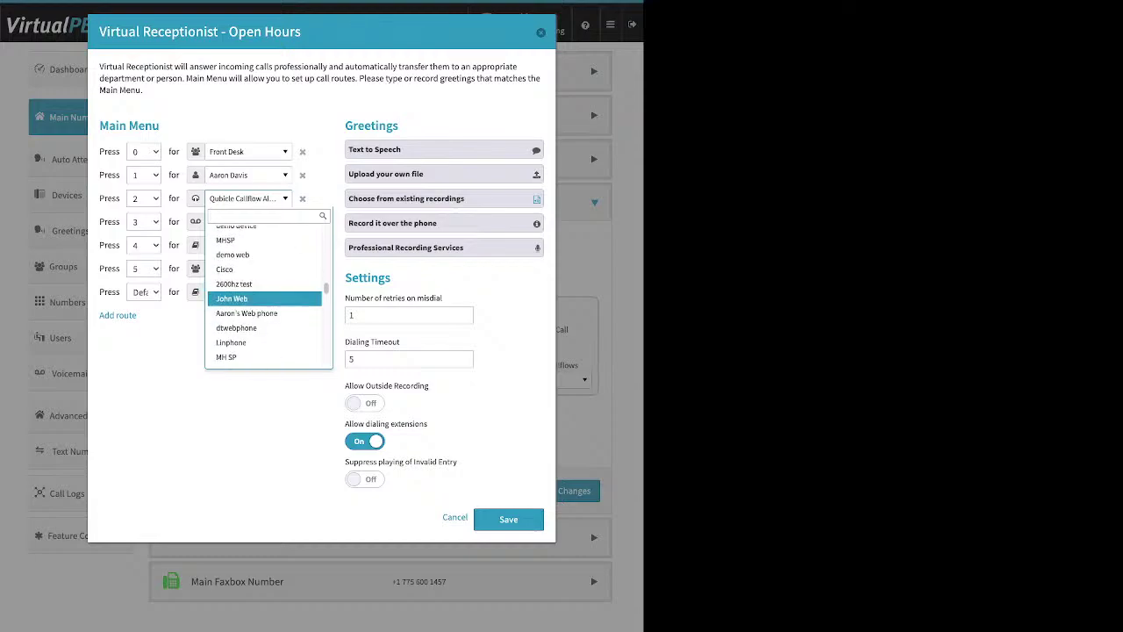
scroll(263, 298, down, 10)
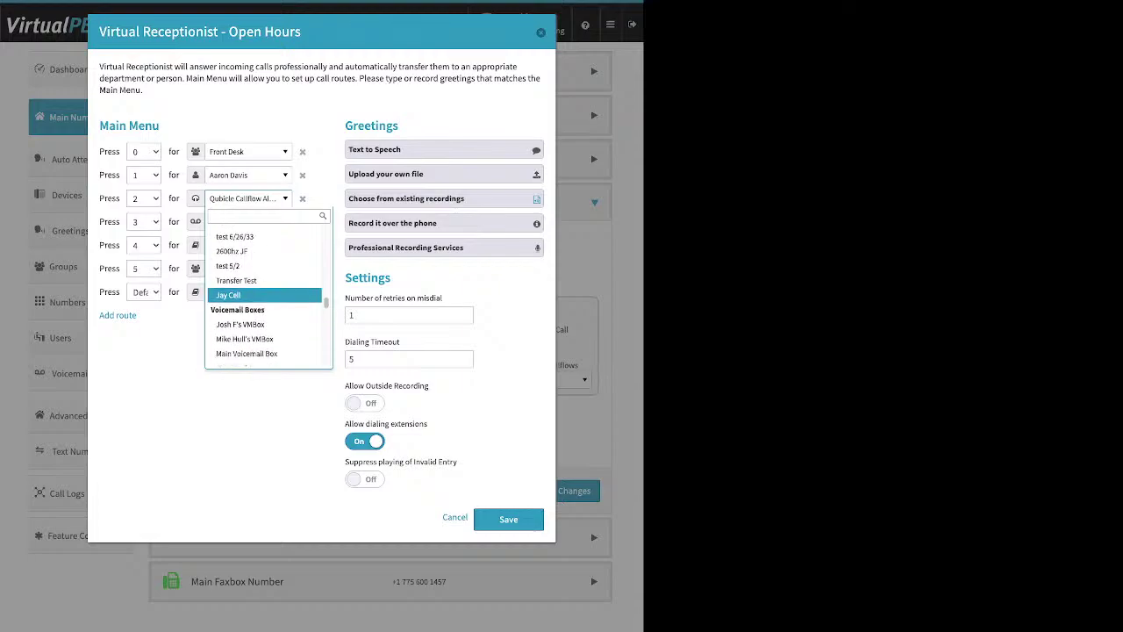
scroll(263, 299, down, 1)
scroll(263, 298, down, 2)
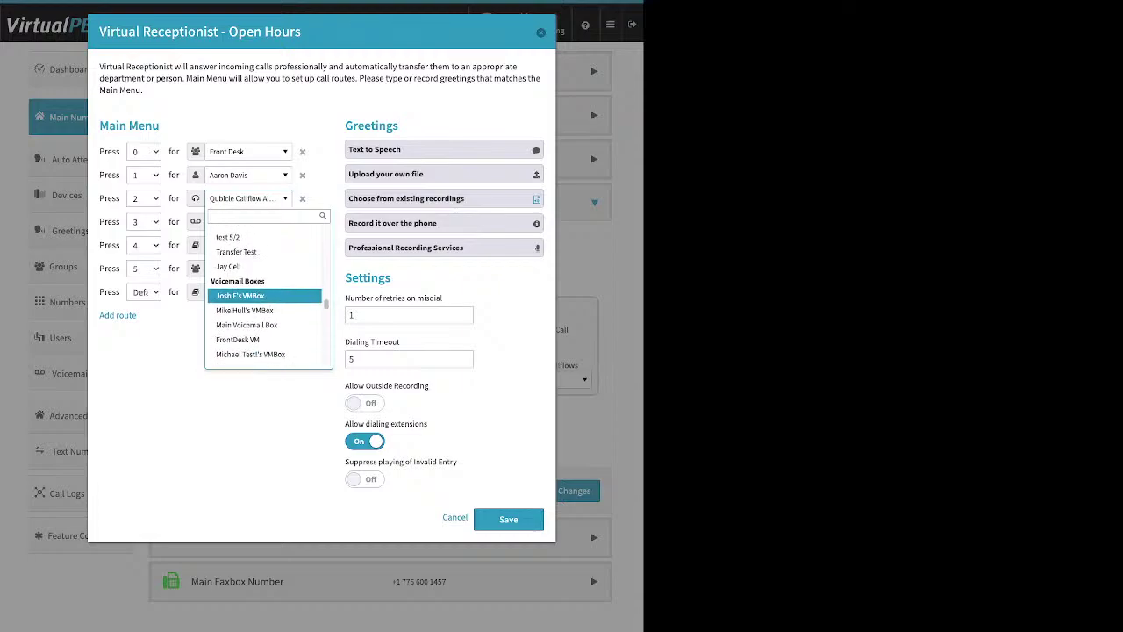
scroll(263, 299, down, 20)
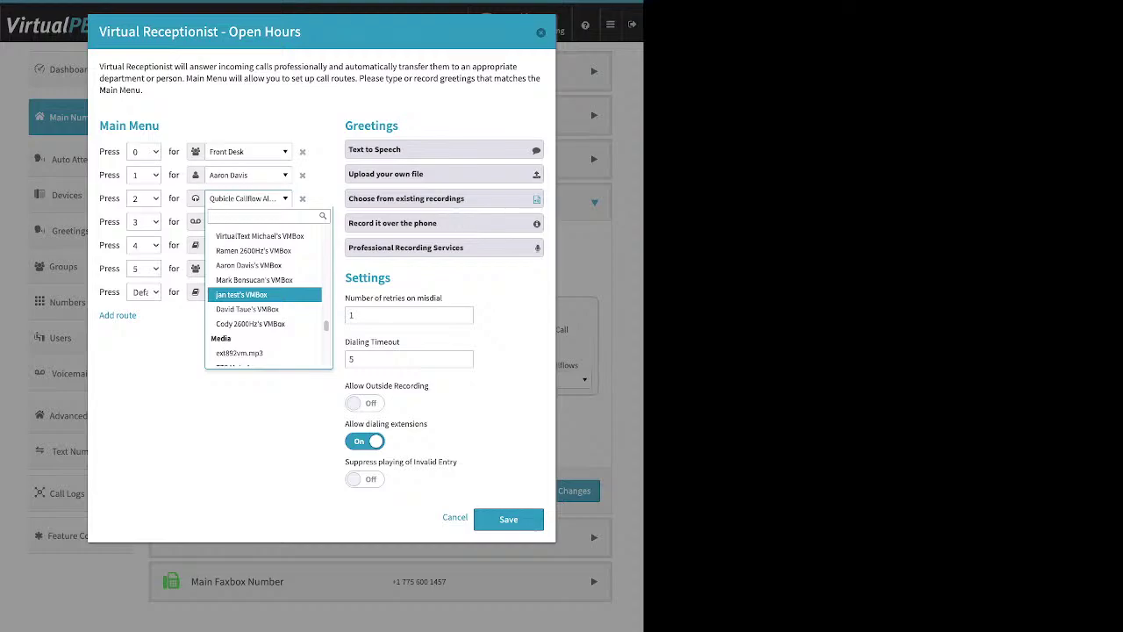
scroll(264, 303, down, 11)
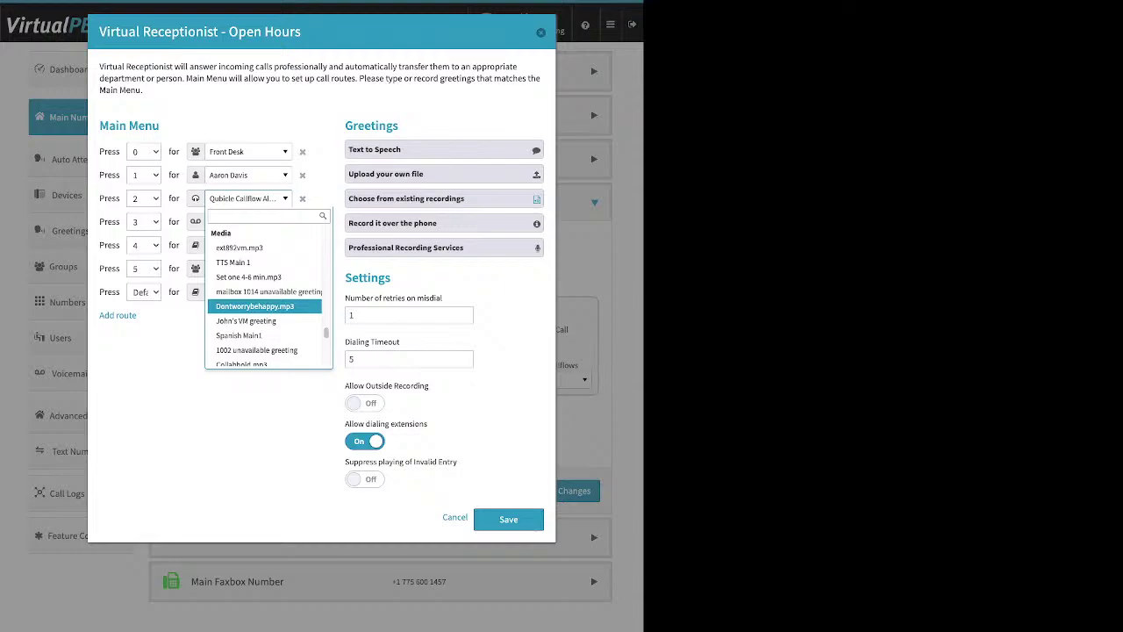
scroll(264, 299, down, 8)
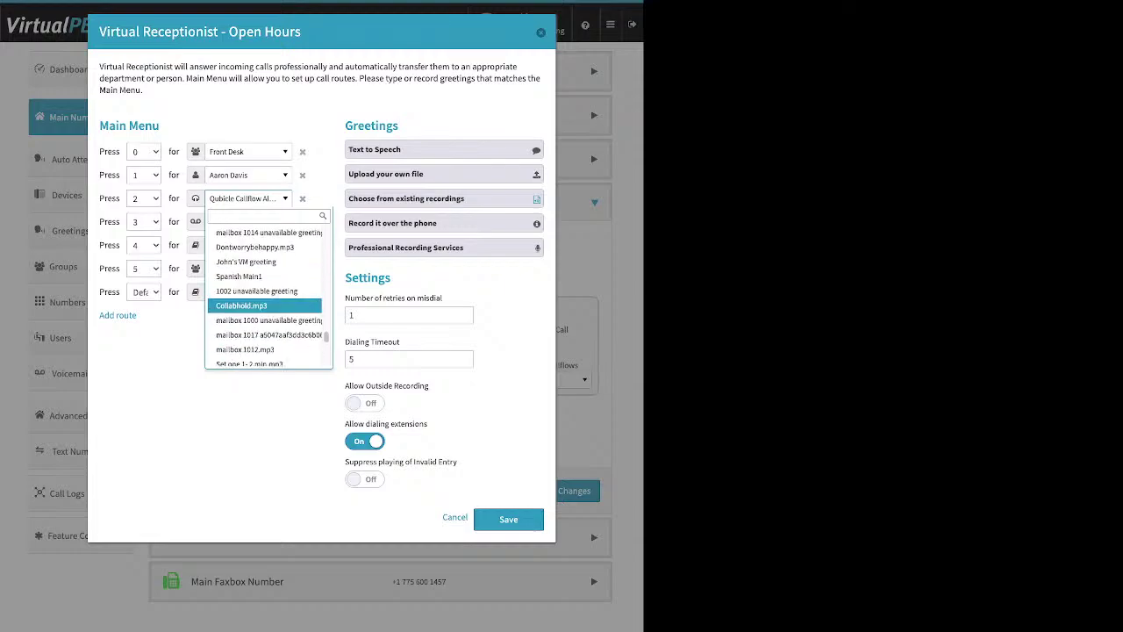
scroll(263, 299, down, 10)
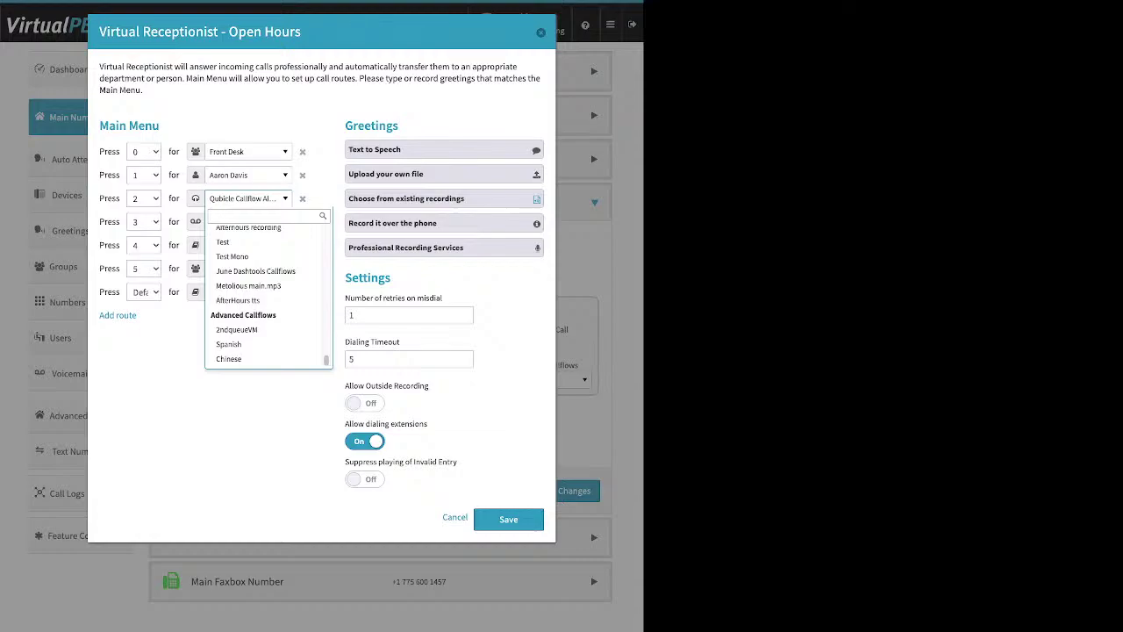
key(Escape)
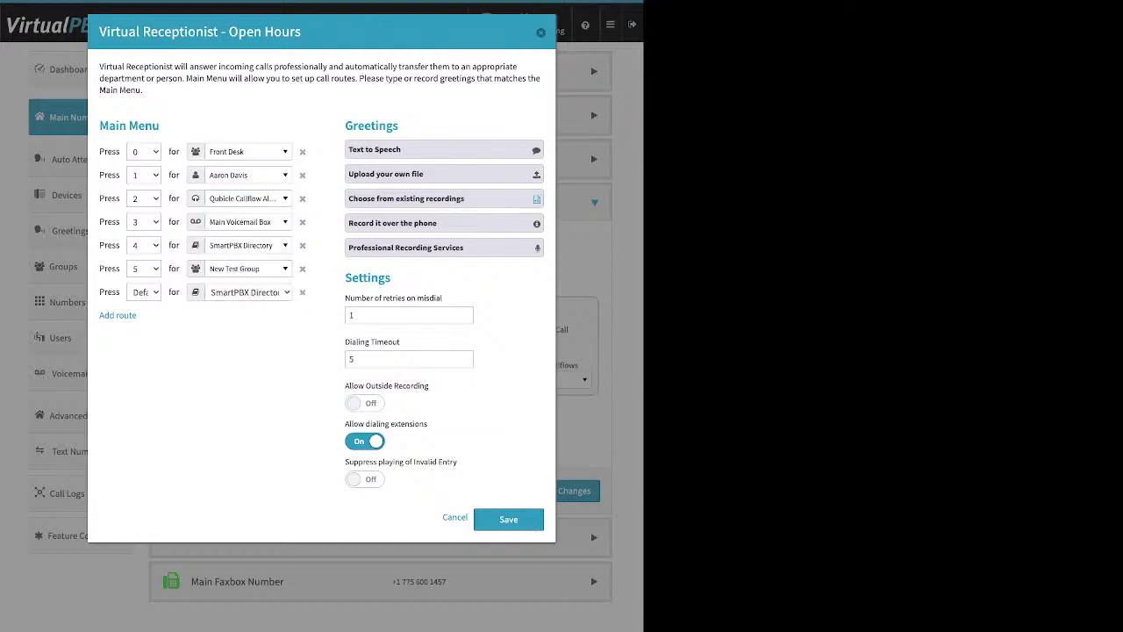
Step: Expand the Text to Speech greeting box under Greetings for the Open Hours receptionist
drag(400, 125, 353, 125)
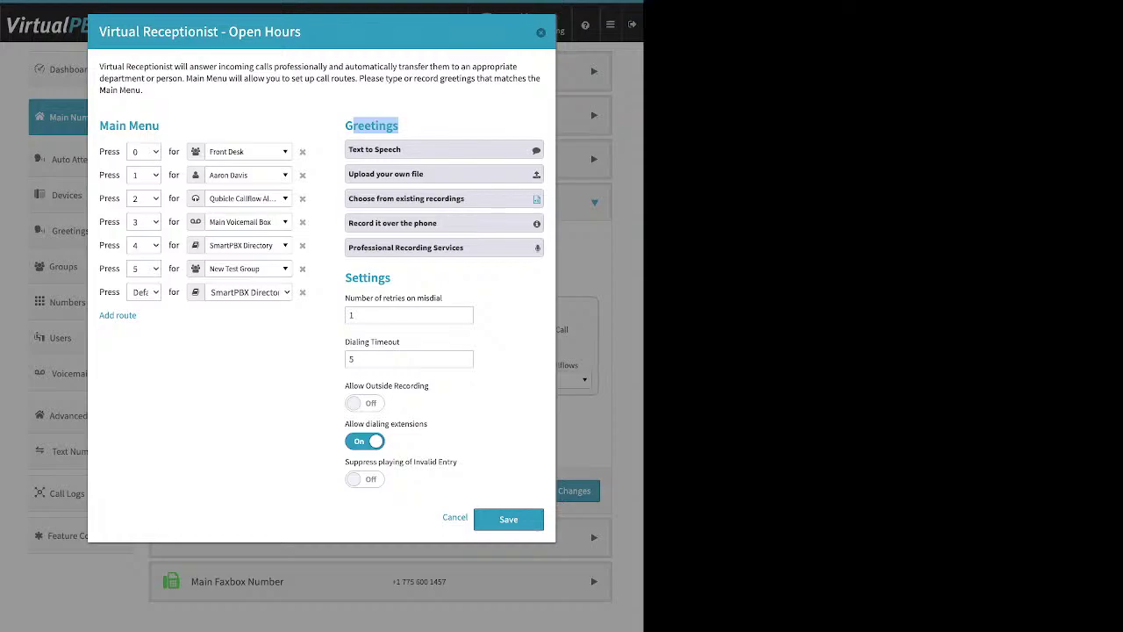
click(376, 150)
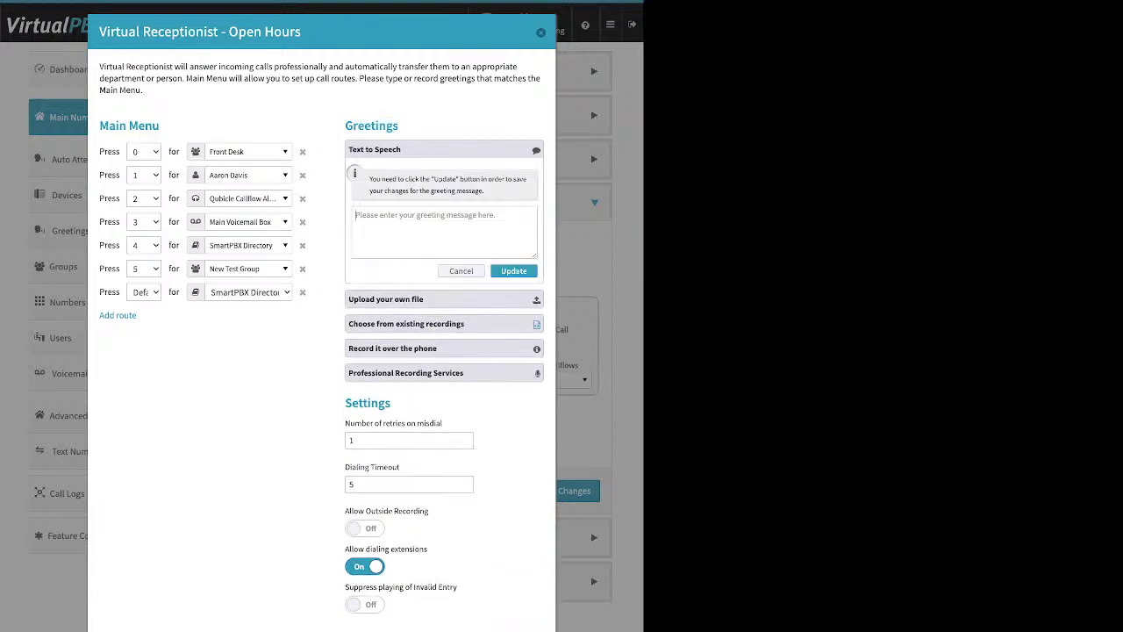
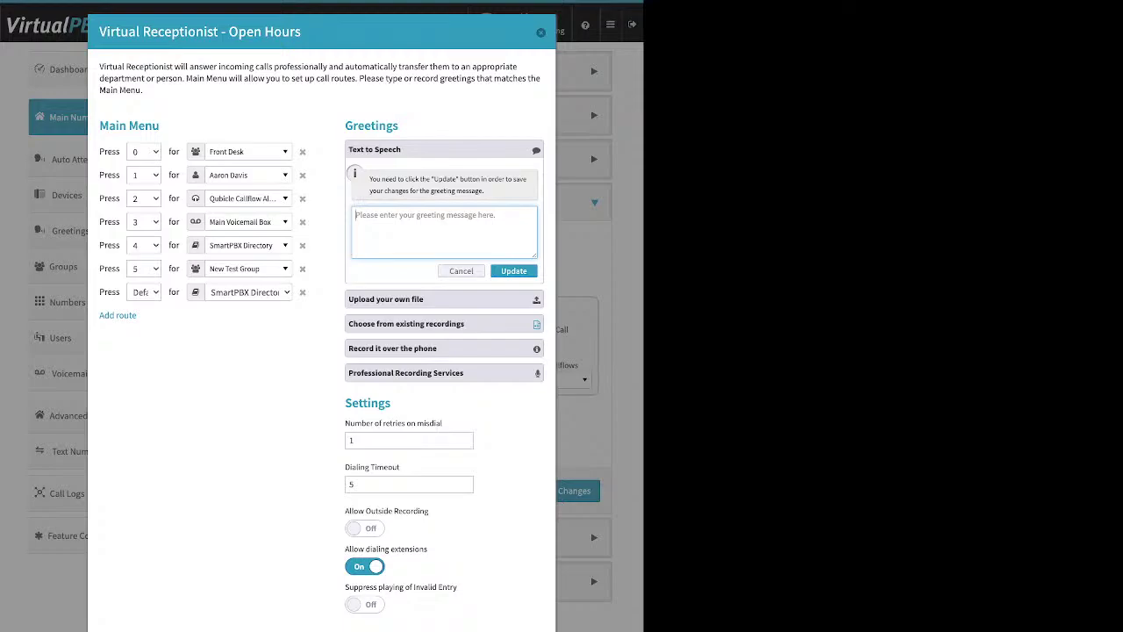
Step: Highlight the Open Hours title and start on the greeting text area to reach the upload option
drag(302, 32, 230, 32)
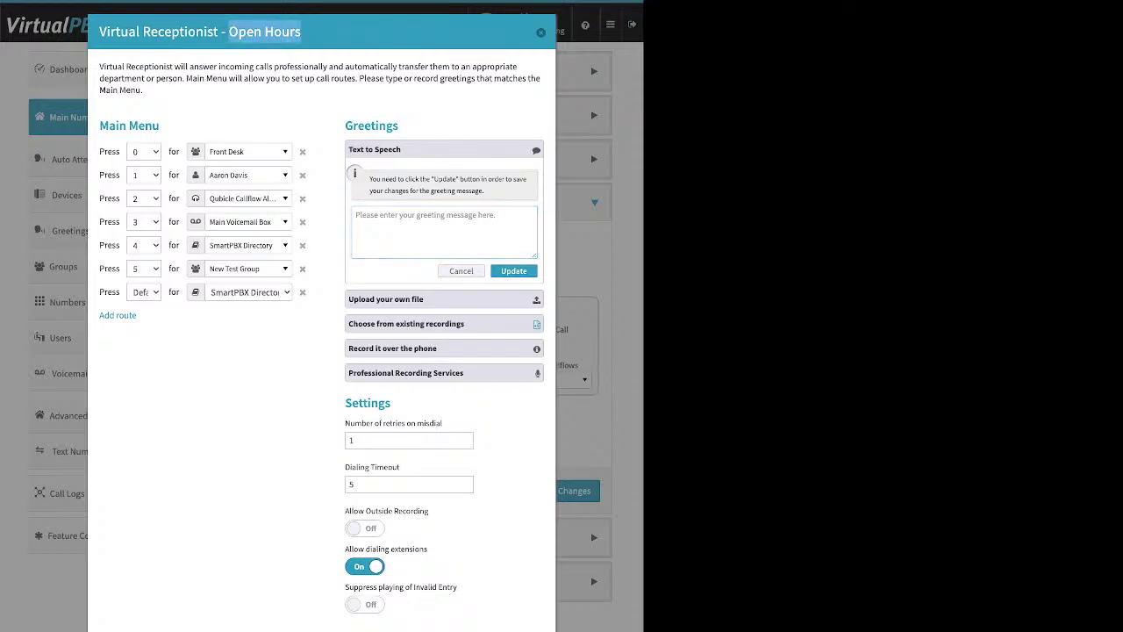
click(357, 215)
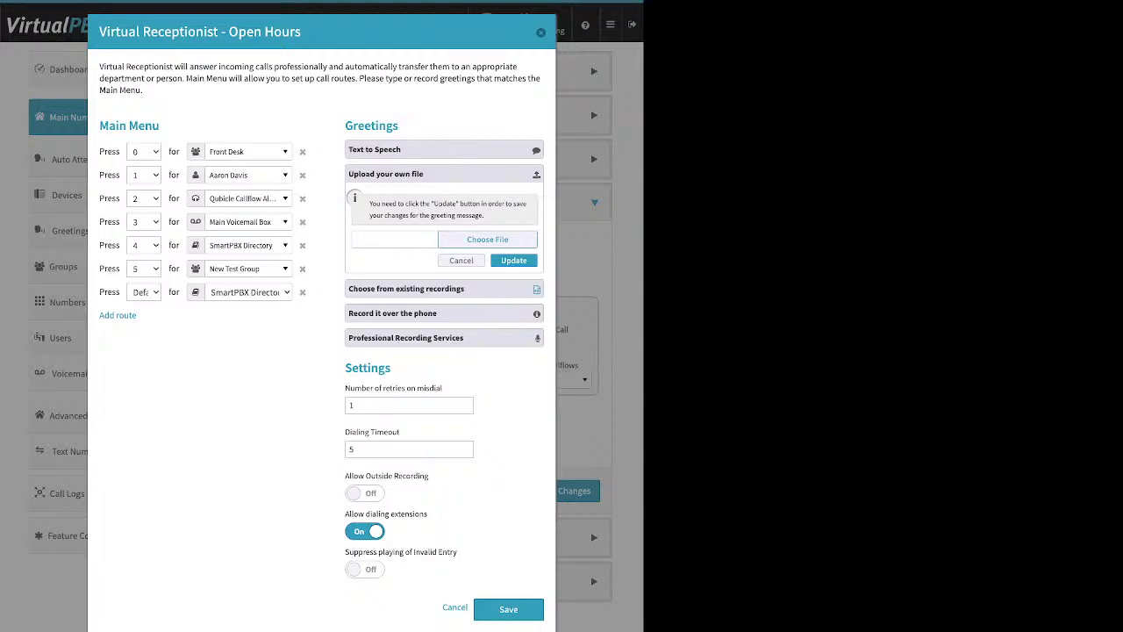
Step: Expand the Upload your own file, Choose from existing recordings and Record it over the phone greeting options
click(378, 239)
click(405, 288)
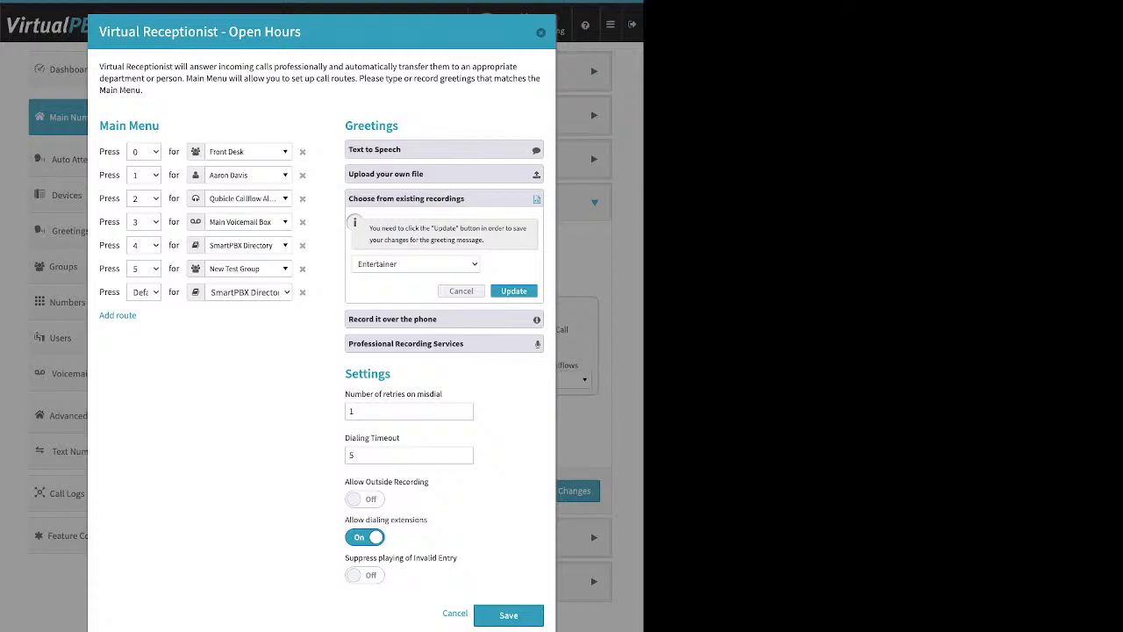
click(393, 319)
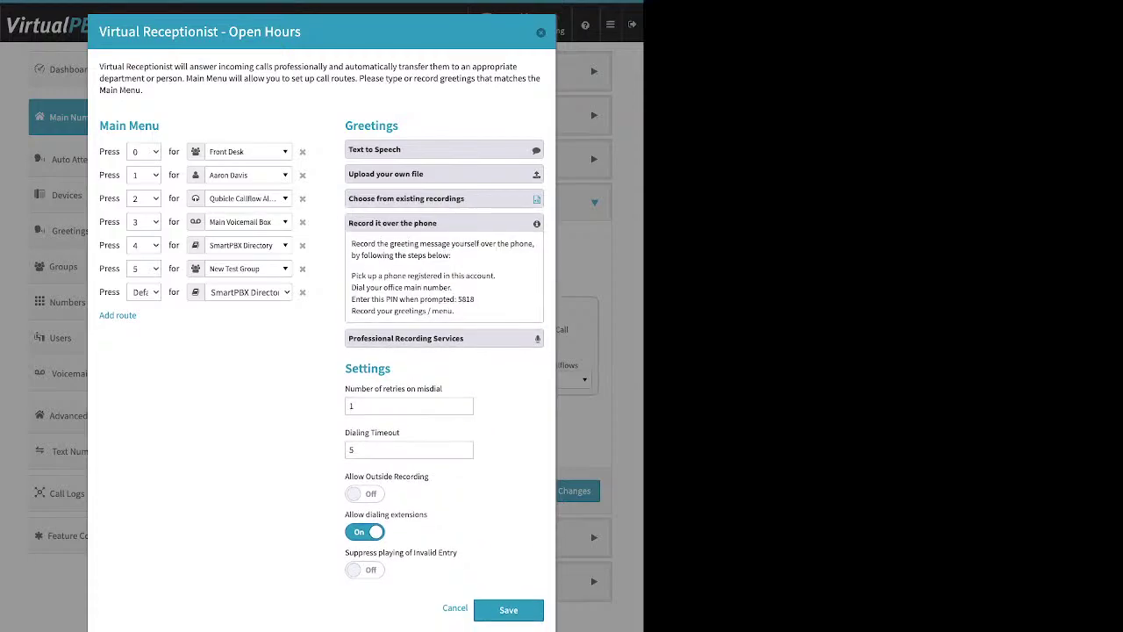
drag(351, 276, 496, 276)
Step: Switch Allow Outside Recording On under Settings and highlight the PIN needed for phone recording
drag(392, 369, 345, 368)
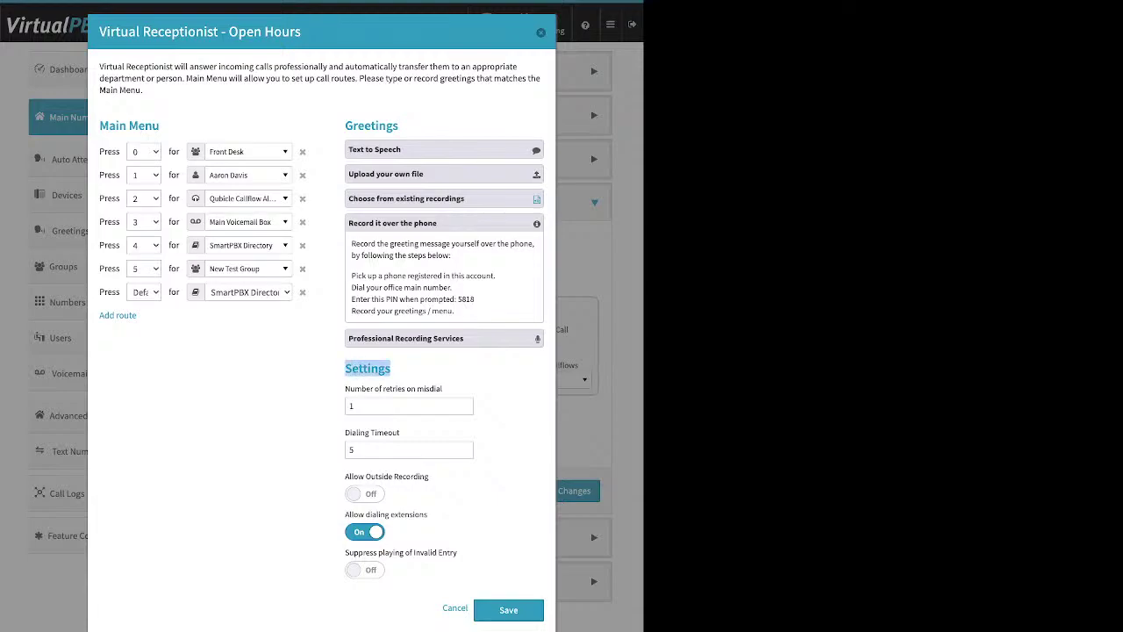
drag(429, 476, 345, 476)
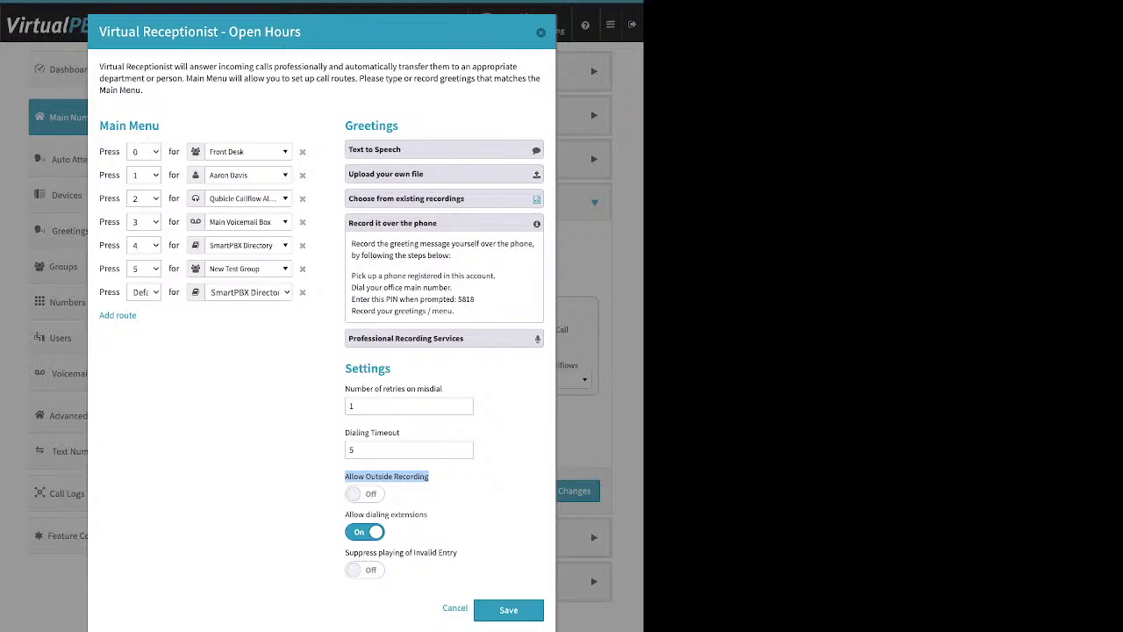
click(360, 493)
click(449, 484)
drag(475, 300, 351, 300)
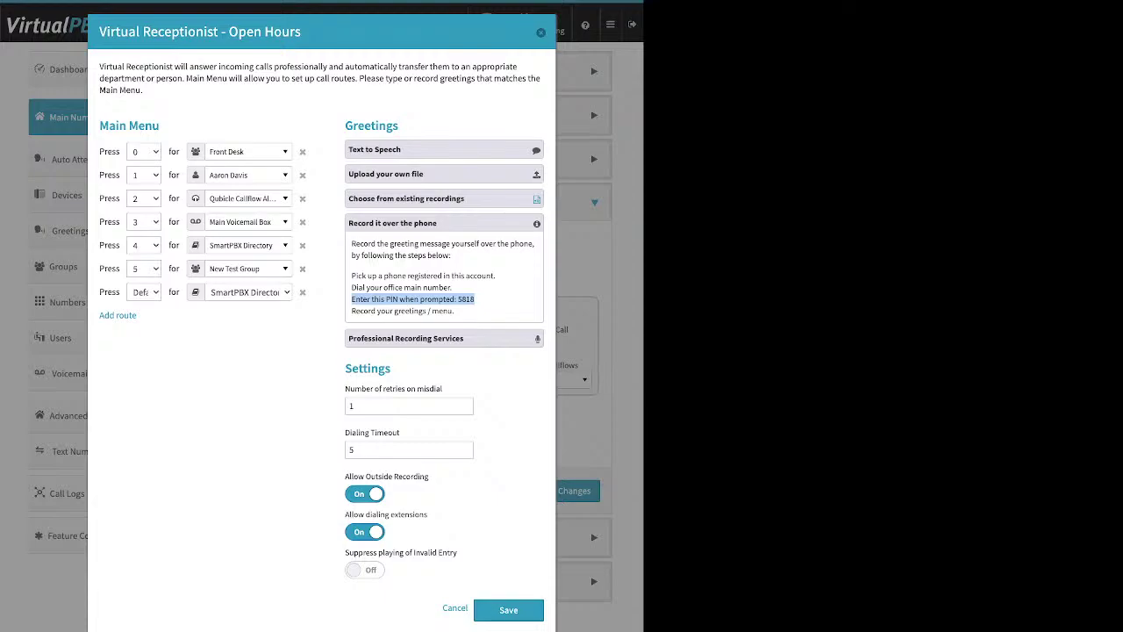
Step: Expand, then collapse, the Professional Recording Services greeting details
click(405, 338)
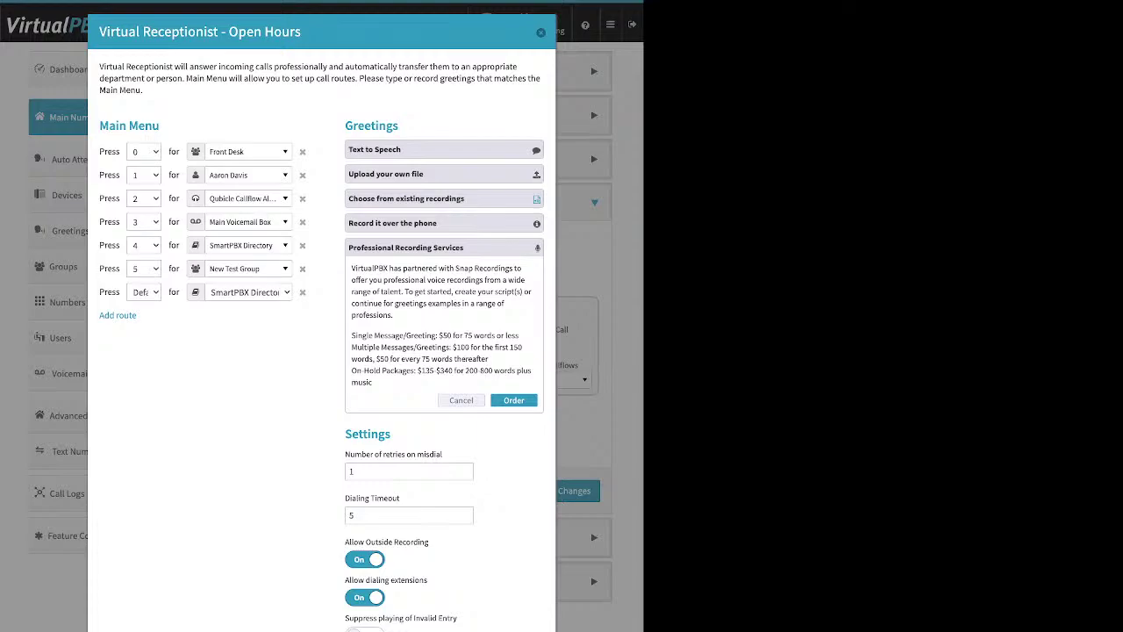
click(461, 400)
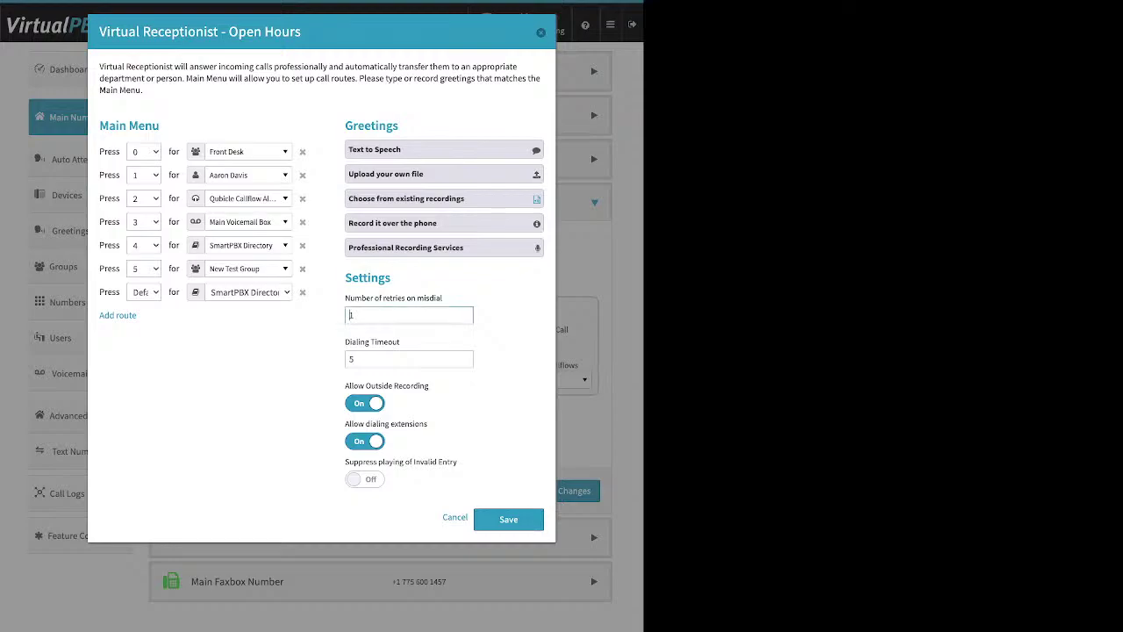
drag(346, 298, 401, 342)
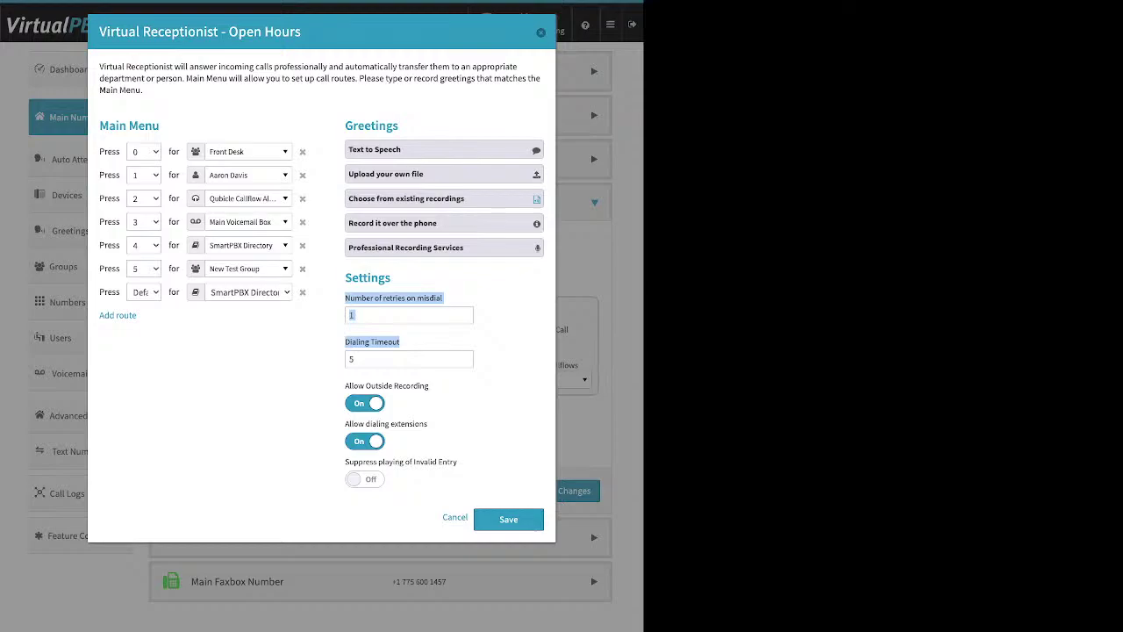
double_click(109, 292)
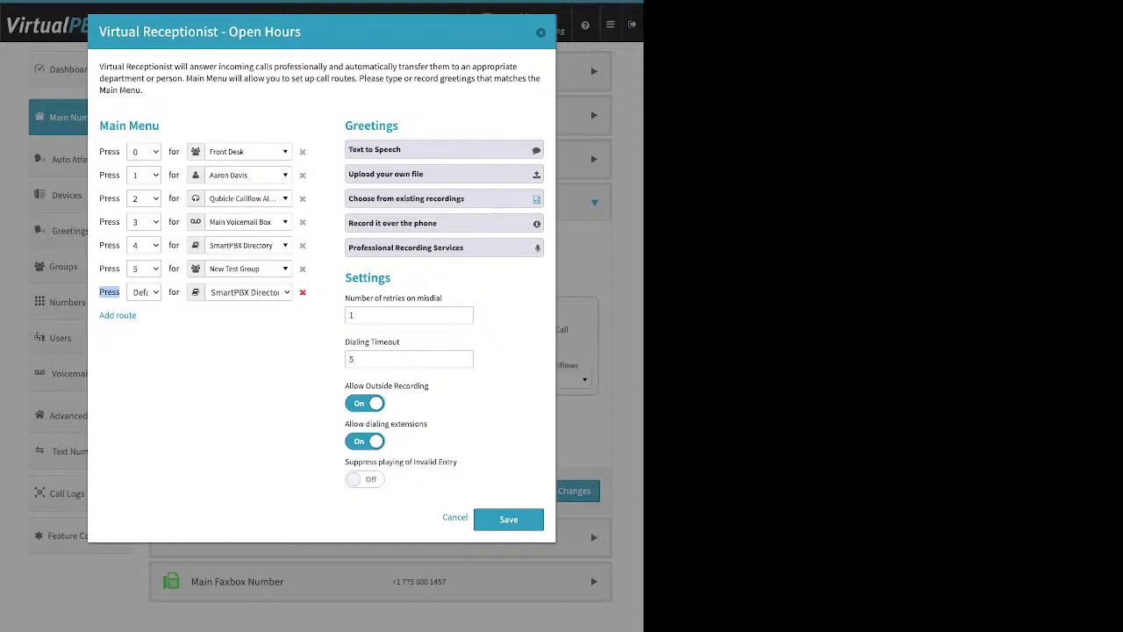
Step: Delete the Default route to SmartPBX Directory and switch Allow Outside Recording Off
click(302, 292)
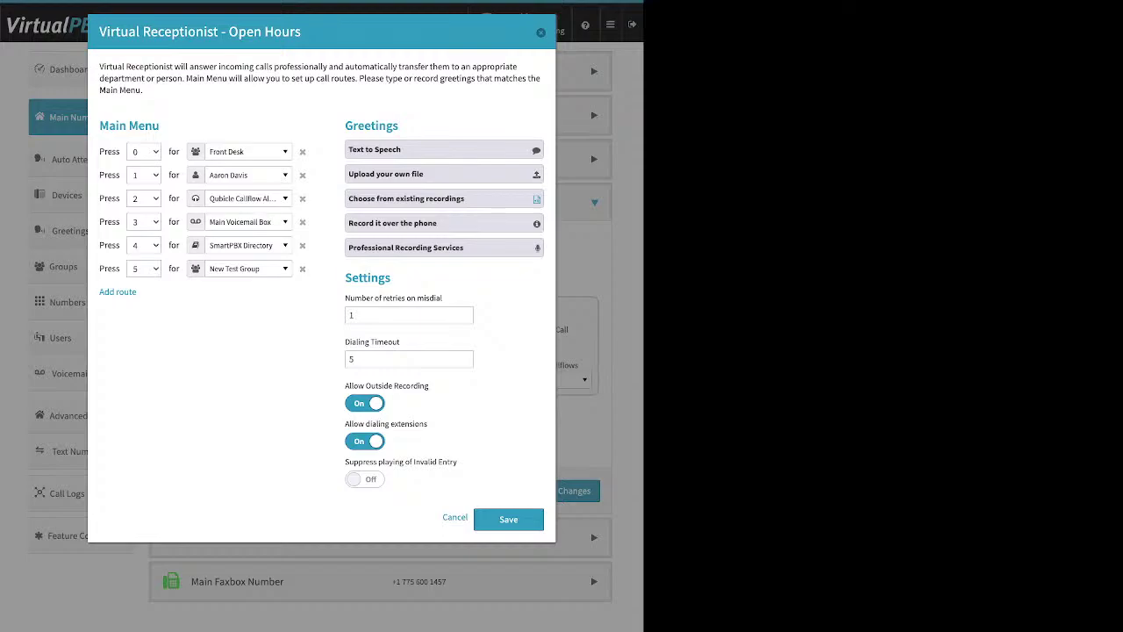
click(365, 403)
Step: Keep Allow dialing extensions On and turn Suppress playing of Invalid Entry On, reviewing Main Menu and Greetings
drag(430, 386, 345, 385)
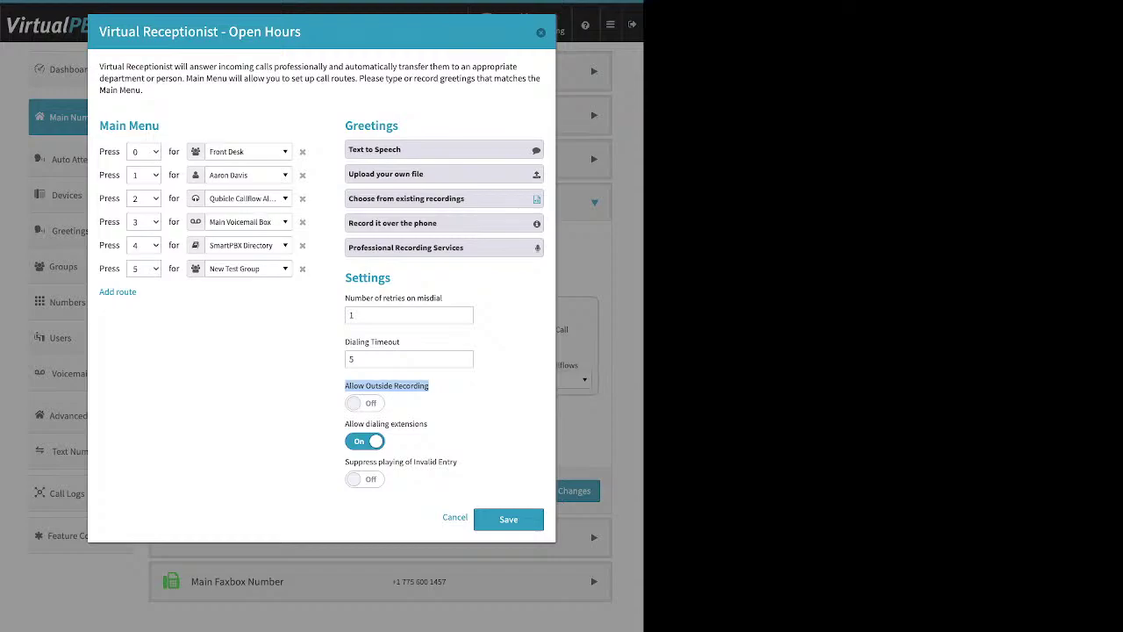
drag(429, 424, 345, 424)
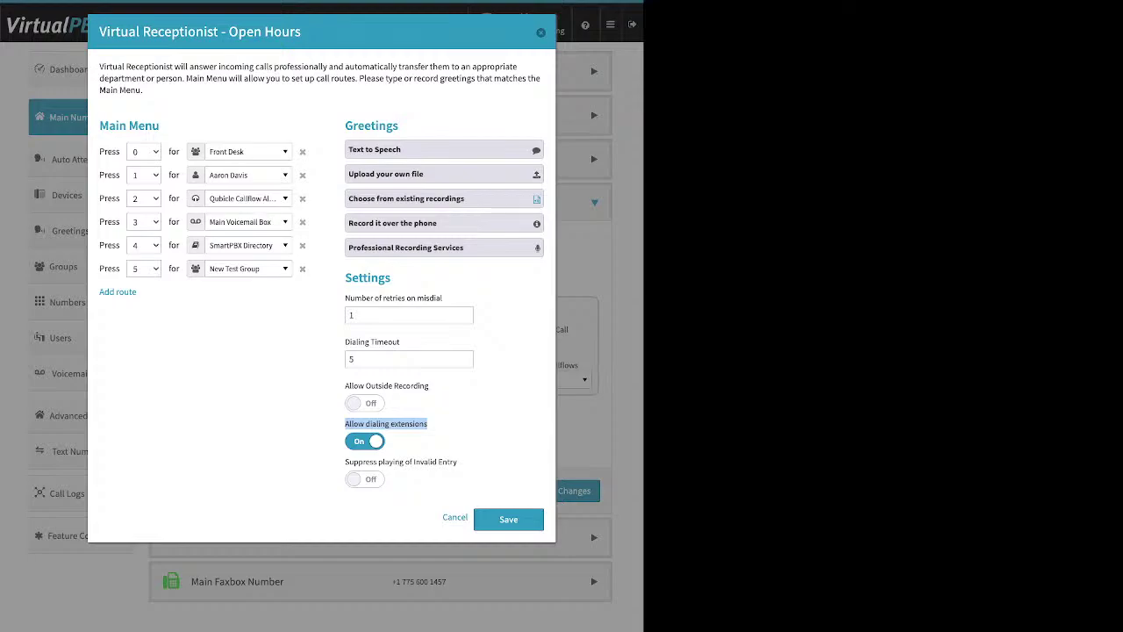
key(space)
click(364, 441)
drag(345, 462, 457, 462)
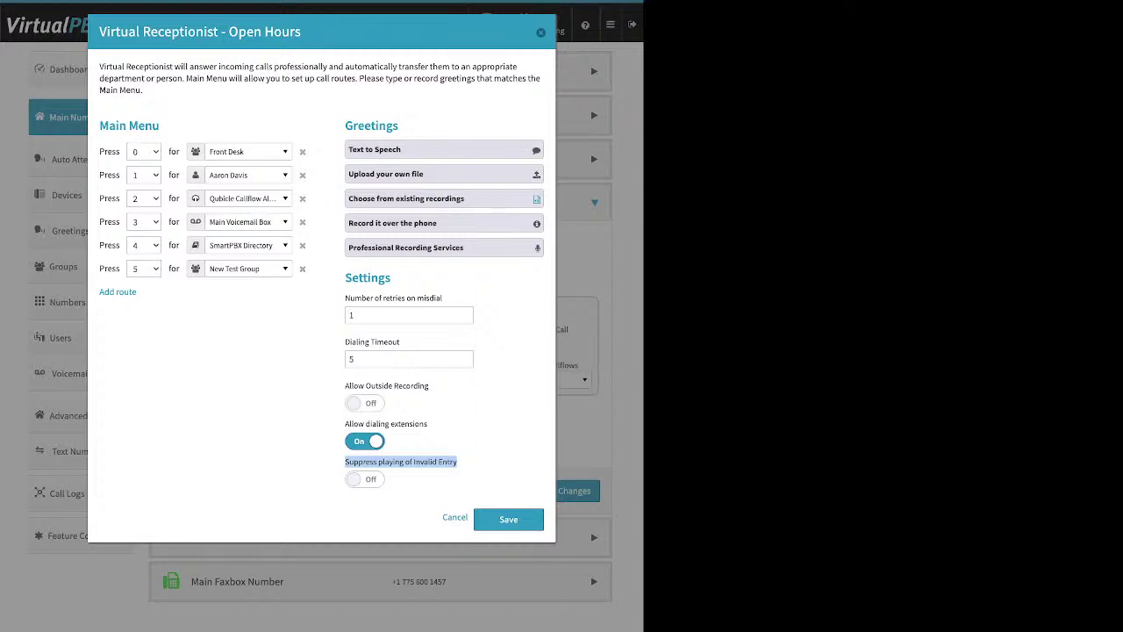
click(364, 478)
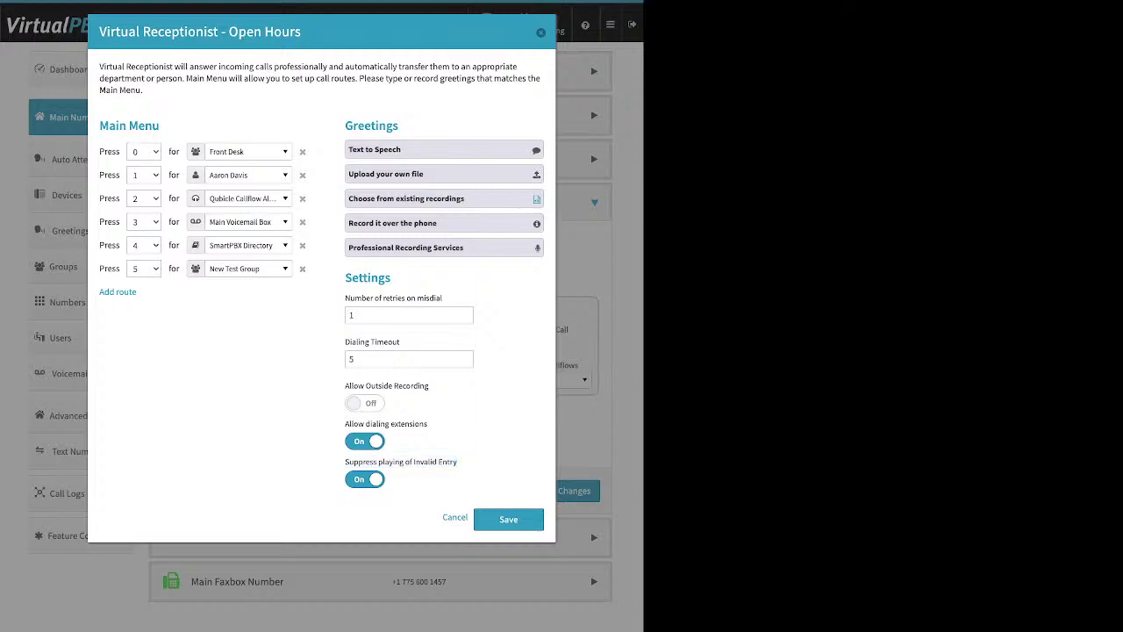
triple_click(129, 125)
triple_click(371, 126)
Step: Save the Open Hours receptionist dialog and the call strategy, then re-expand Incoming Call Handling
click(508, 519)
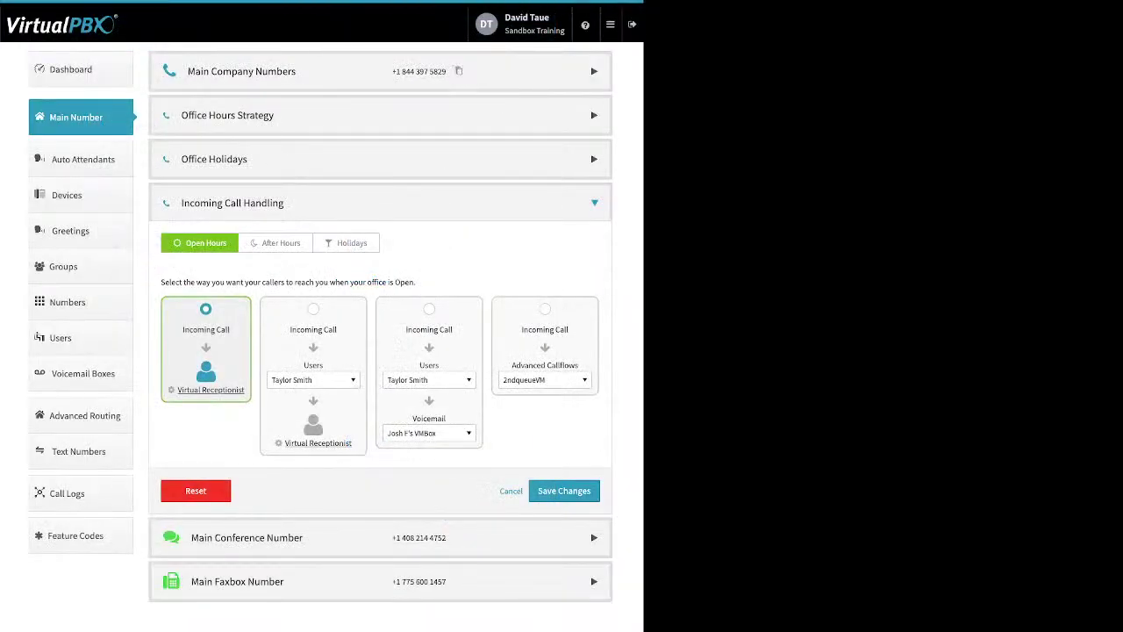
click(564, 490)
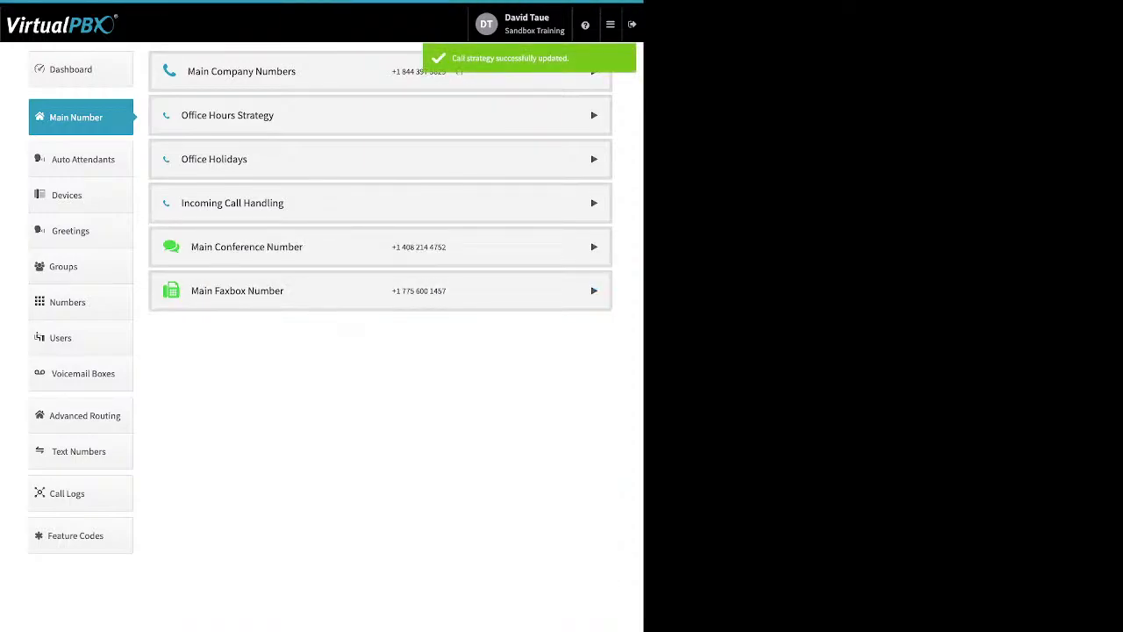
click(232, 203)
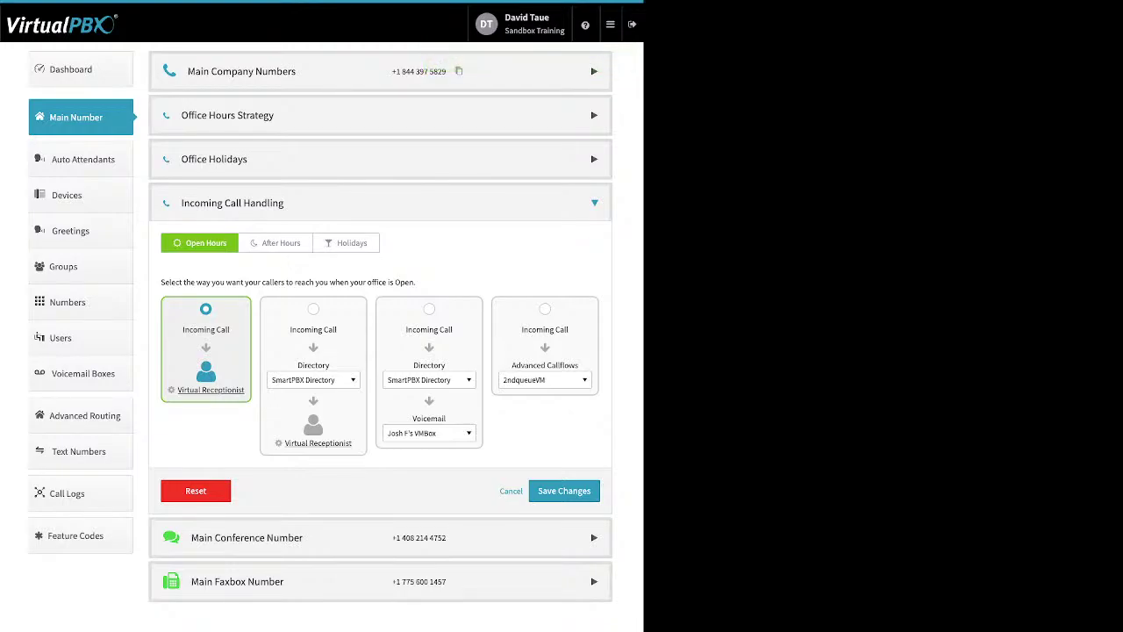
Step: Choose the Incoming Call → Directory → Virtual Receptionist card for Open Hours
click(313, 309)
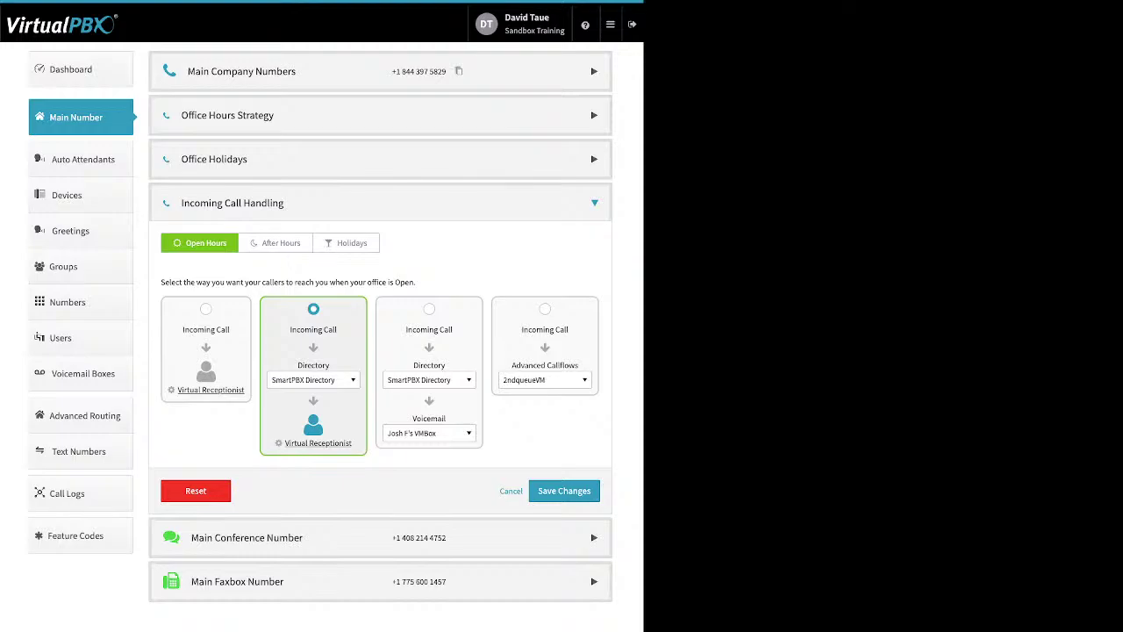
Step: Browse the Open Hours directory destinations: users, call queues, Front Desk group, devices and media recordings
click(314, 380)
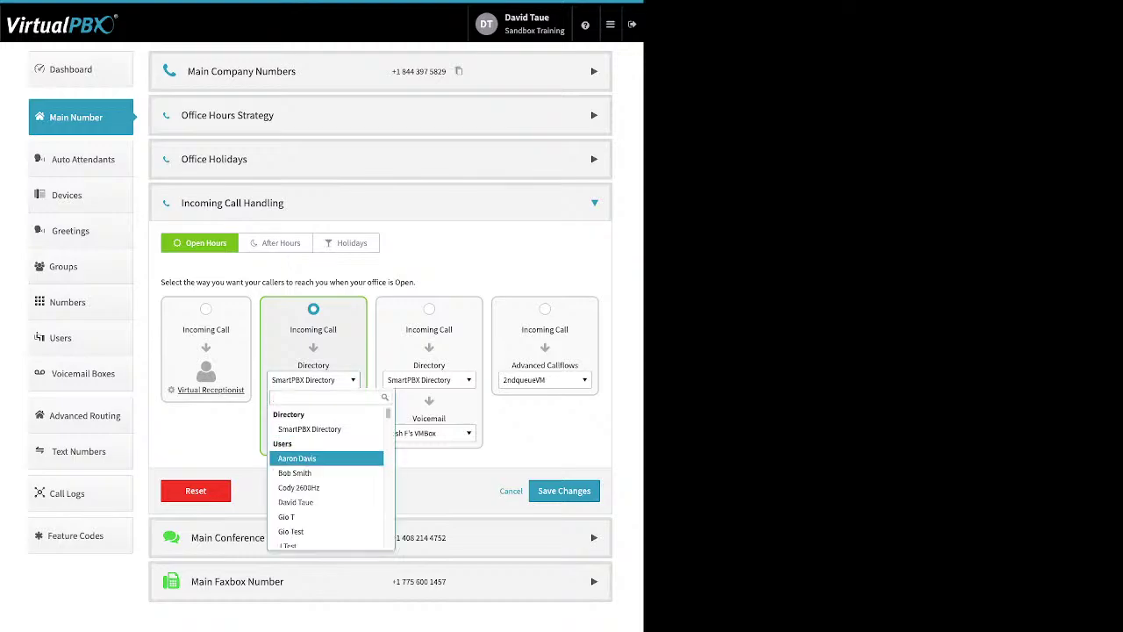
key(Up)
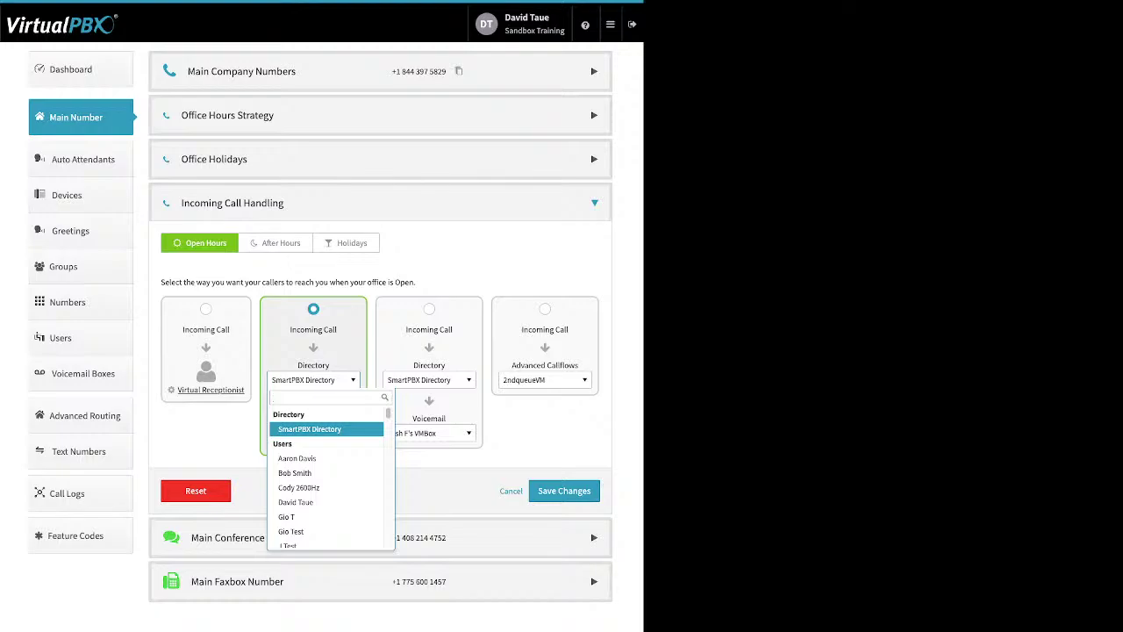
key(Down)
key(Down)
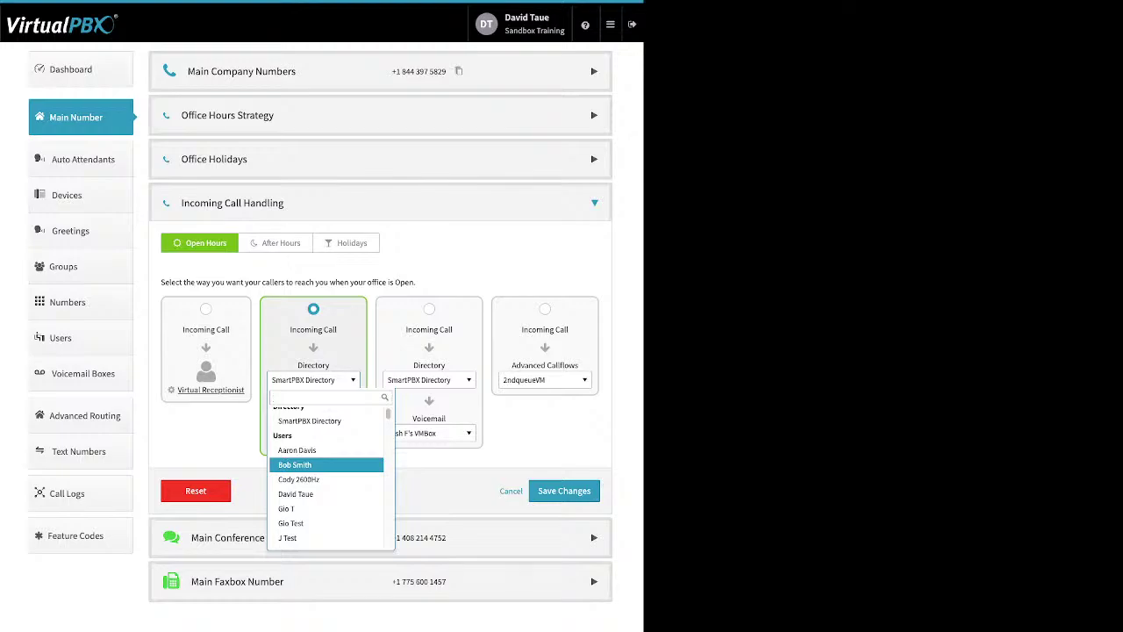
key(Down)
key(Down)
key(Down)
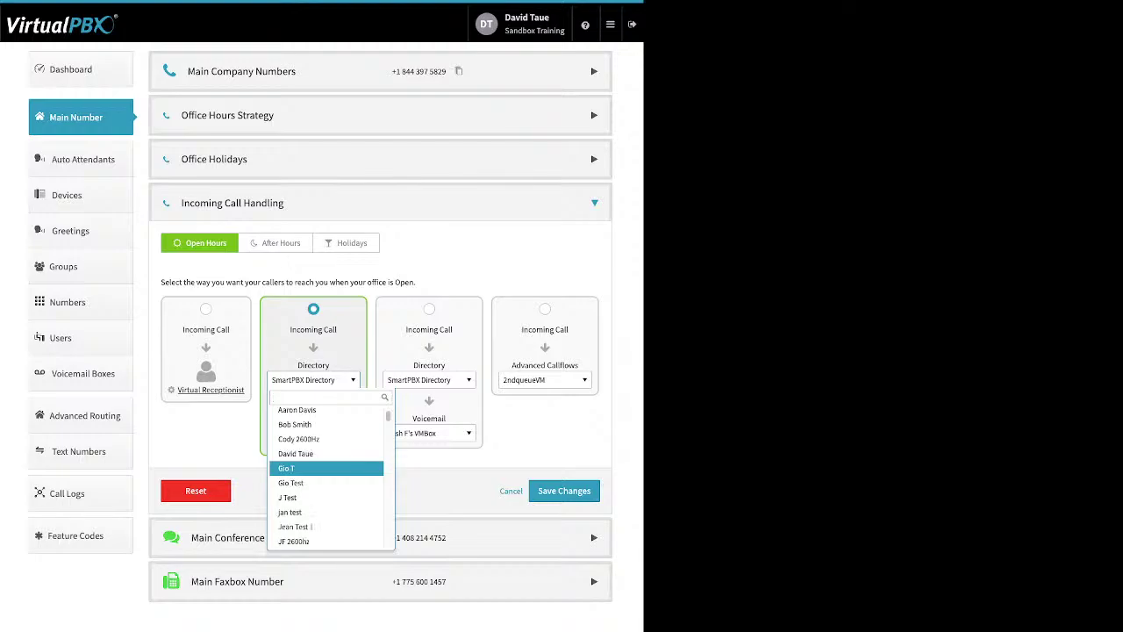
key(Down)
key(Down)
key(Down)
key(Down)
key(Down)
key(Down)
key(Down)
key(Down)
key(Down)
key(Down)
key(Down)
key(Down)
key(Down)
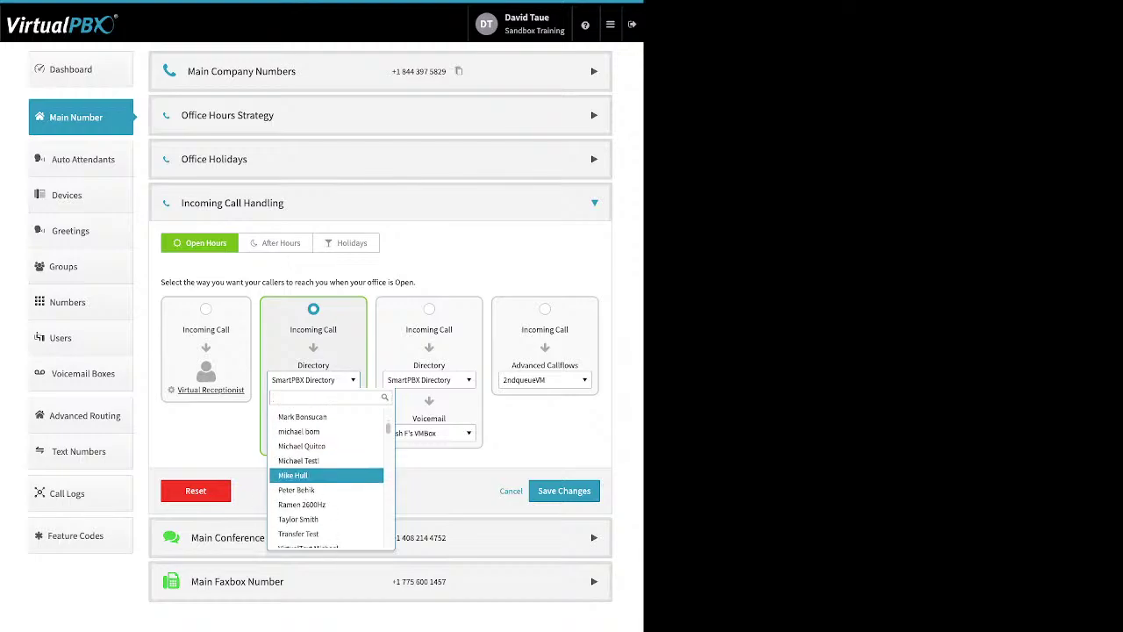
key(Down)
key(Down)
key(Down)
key(Down)
key(Down)
key(Down)
key(Down)
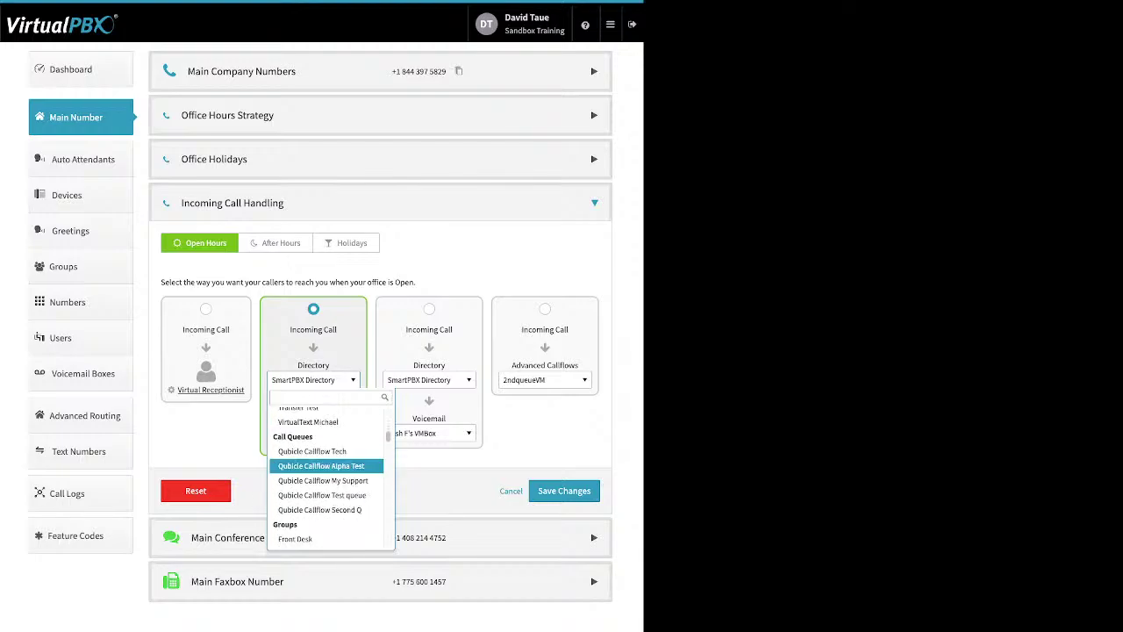
key(Down)
key(Down)
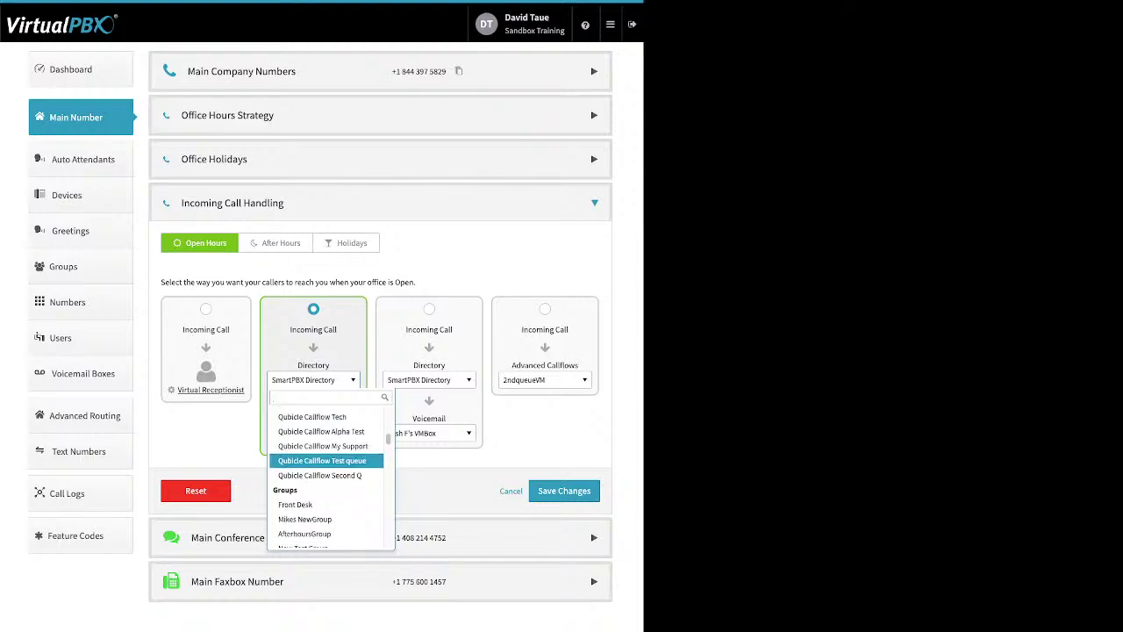
key(Down)
key(Down)
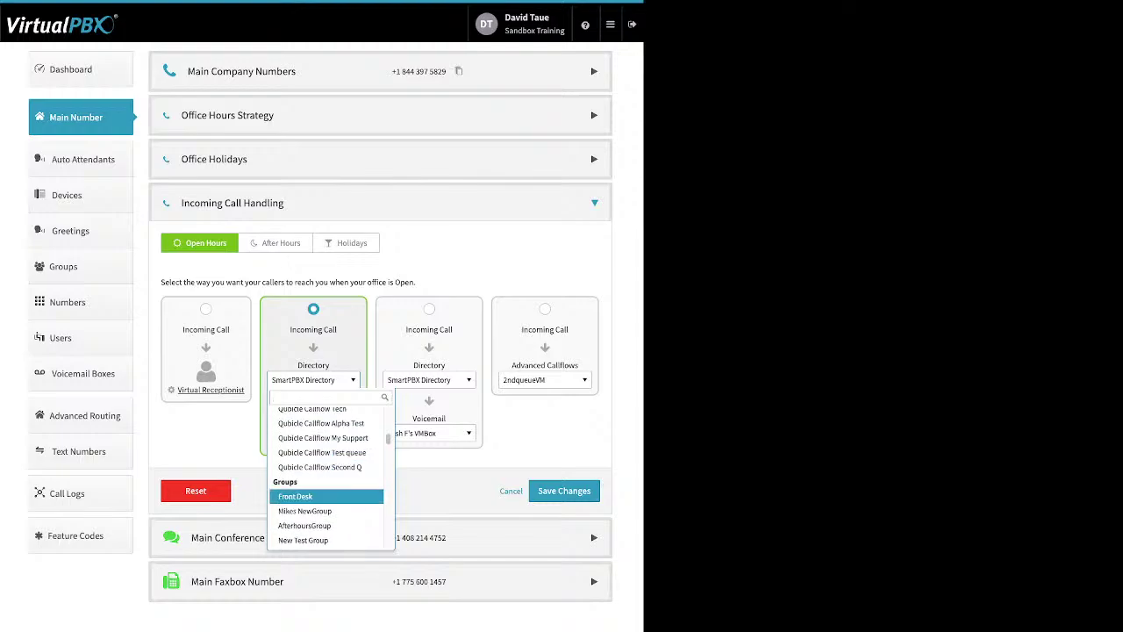
key(Down)
key(Down)
key(Down)
key(Down)
key(Down)
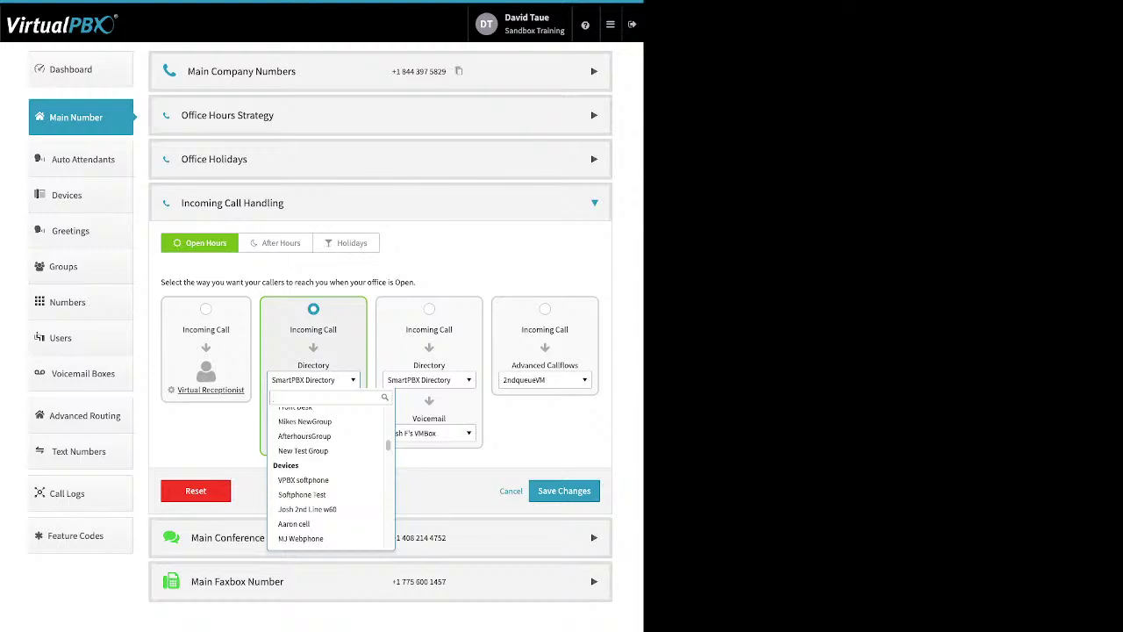
key(Down)
key(Down)
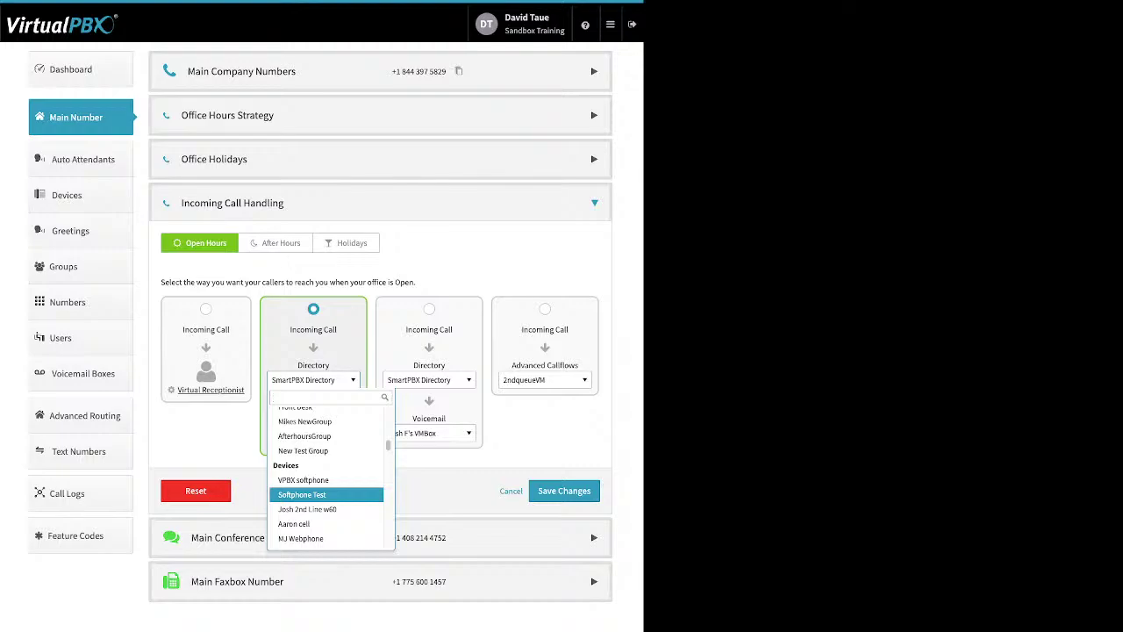
key(Down)
key(Down)
key(Down)
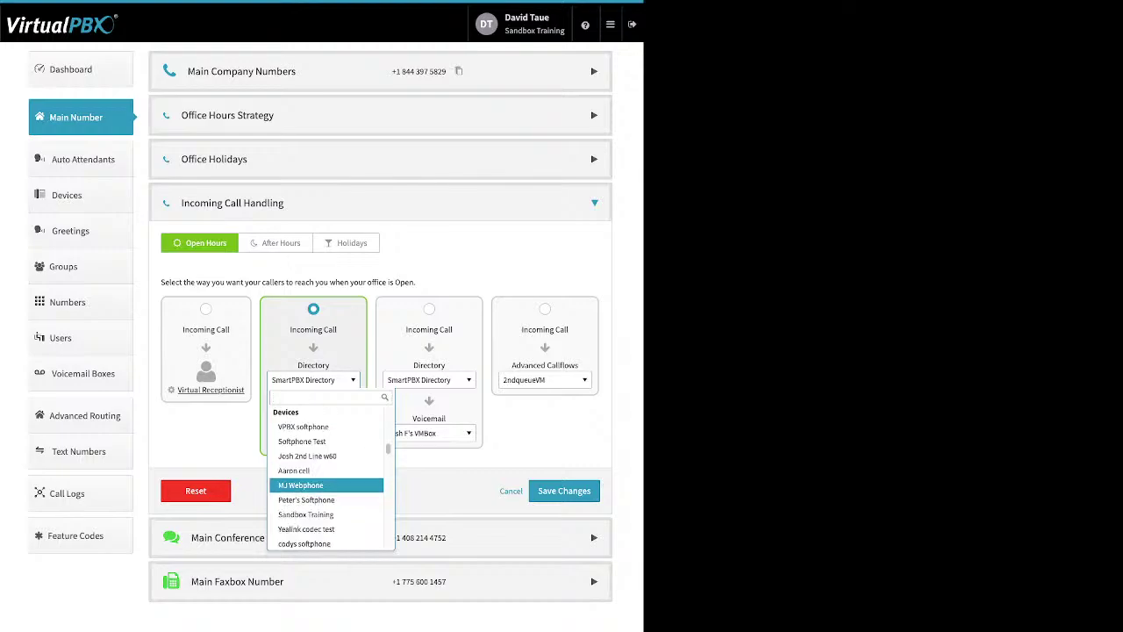
key(Down)
key(Down)
key(Down)
key(Down)
key(Down)
scroll(326, 487, down, 8)
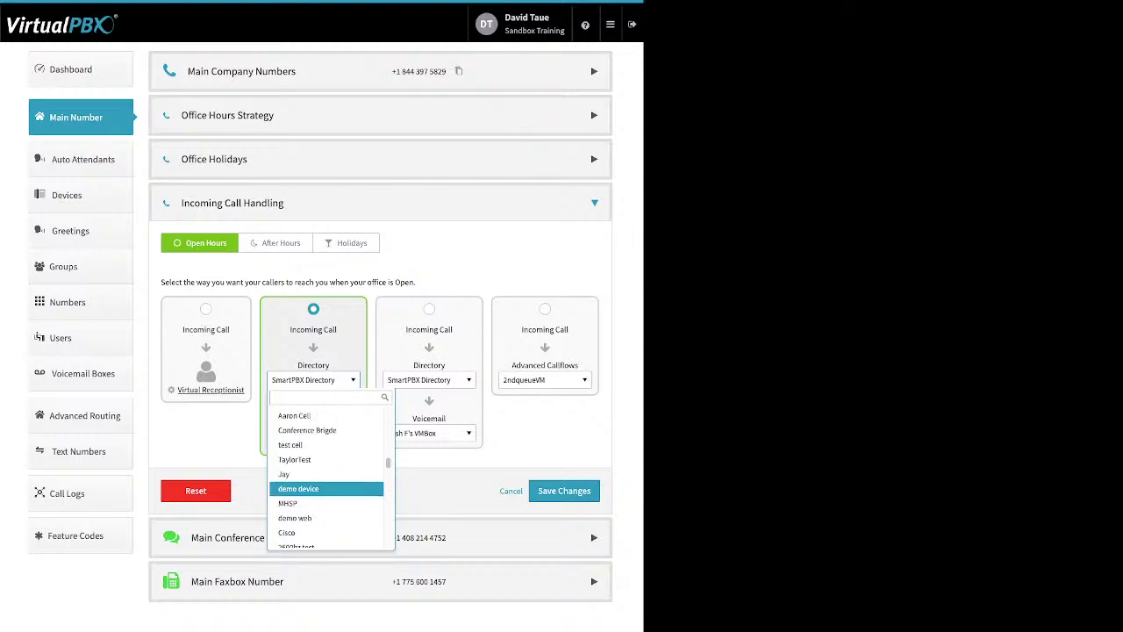
scroll(326, 486, down, 2)
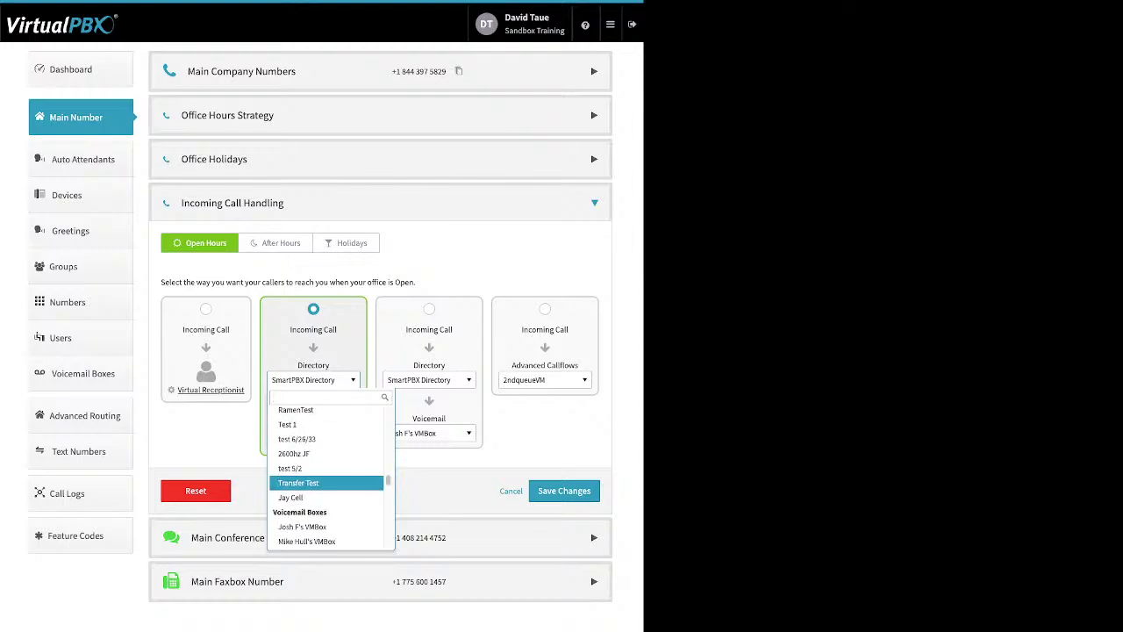
scroll(327, 487, down, 10)
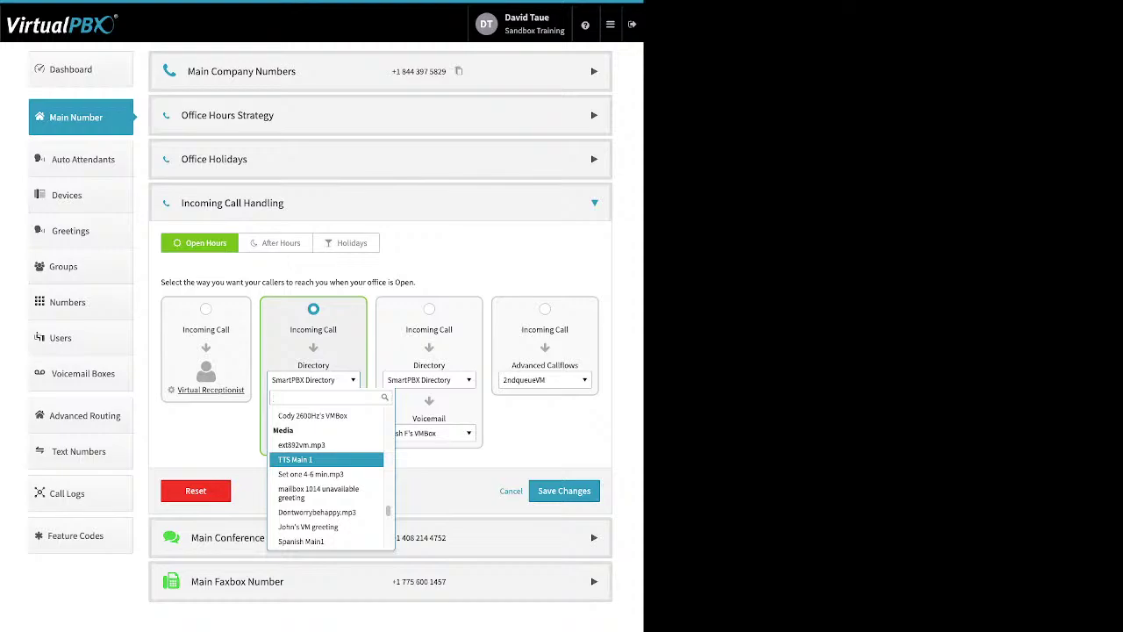
key(Down)
key(Down)
key(Down)
key(Down)
key(Down)
key(Down)
key(Down)
key(Down)
key(Down)
key(Down)
key(Down)
key(Down)
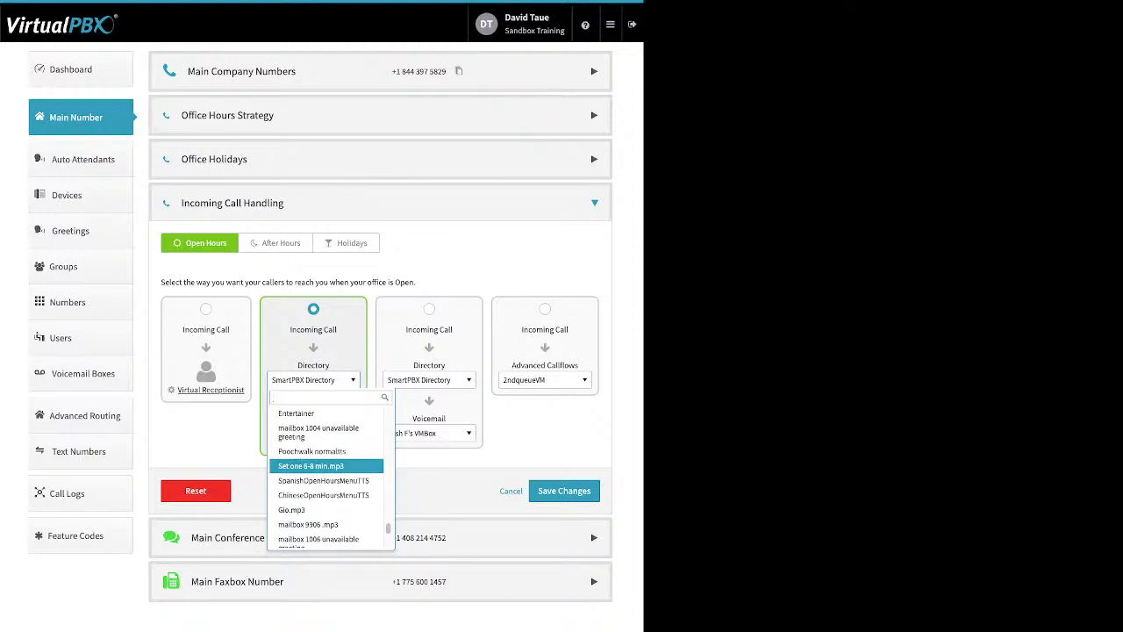
Step: Keep SmartPBX Directory as the destination, close the receptionist menu and view After Hours handling
key(Return)
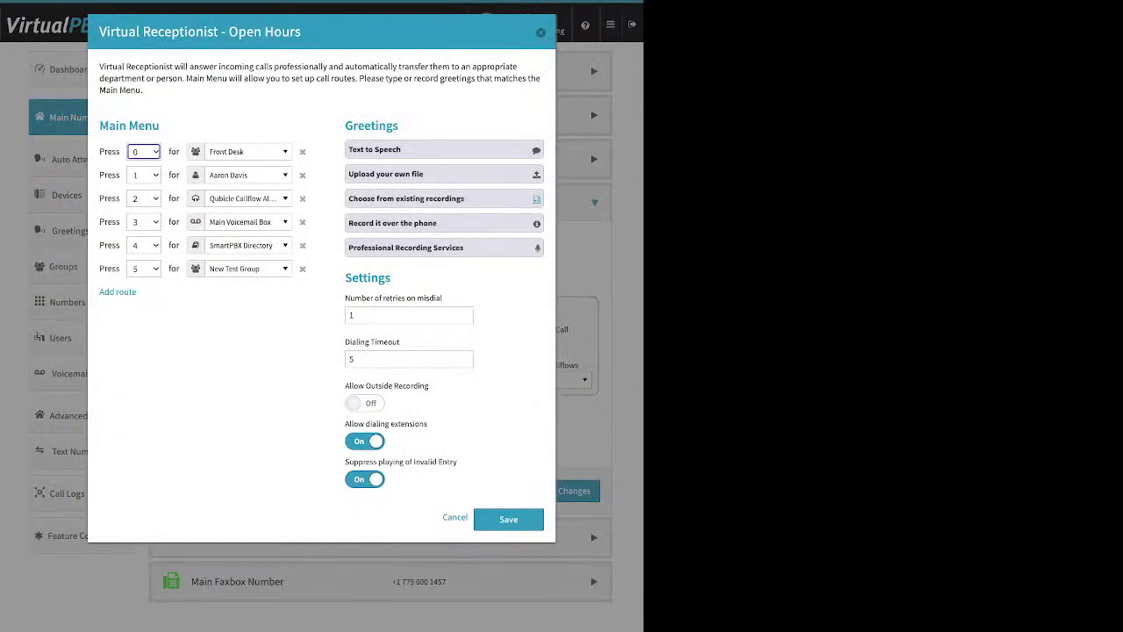
key(Escape)
click(275, 243)
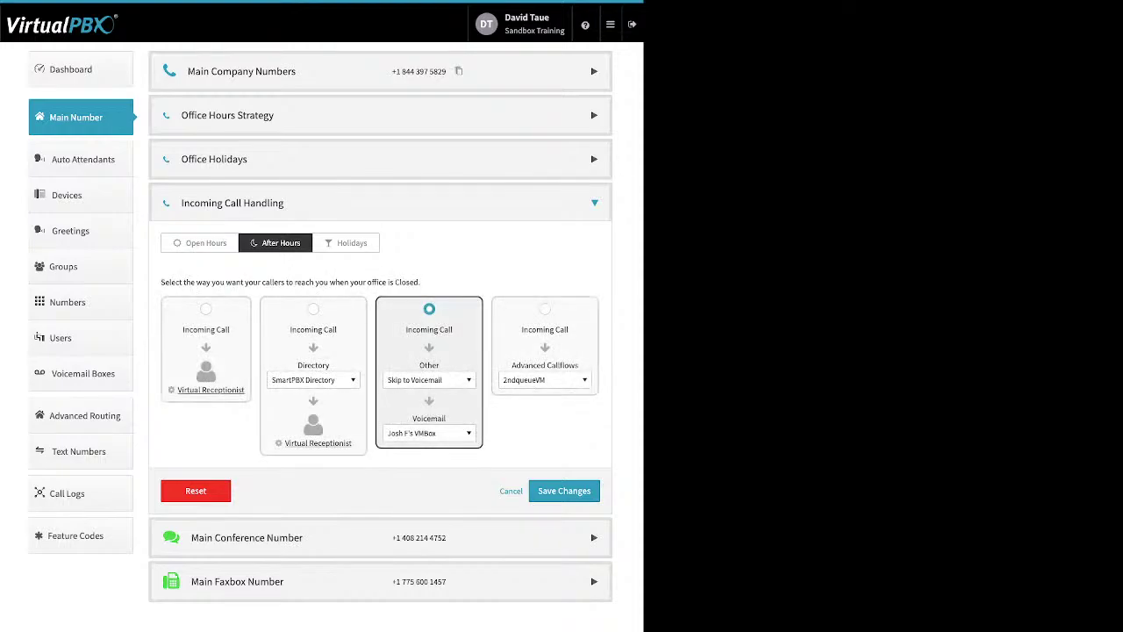
Step: Send After Hours calls through the Directory to a user before the Virtual Receptionist, and save
click(313, 309)
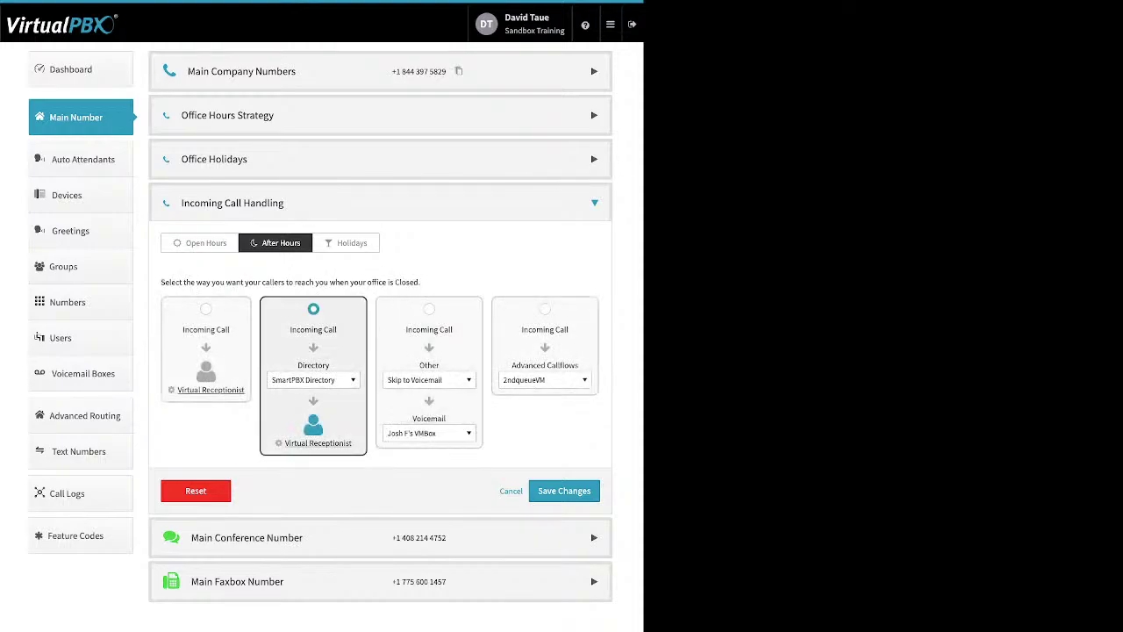
click(313, 380)
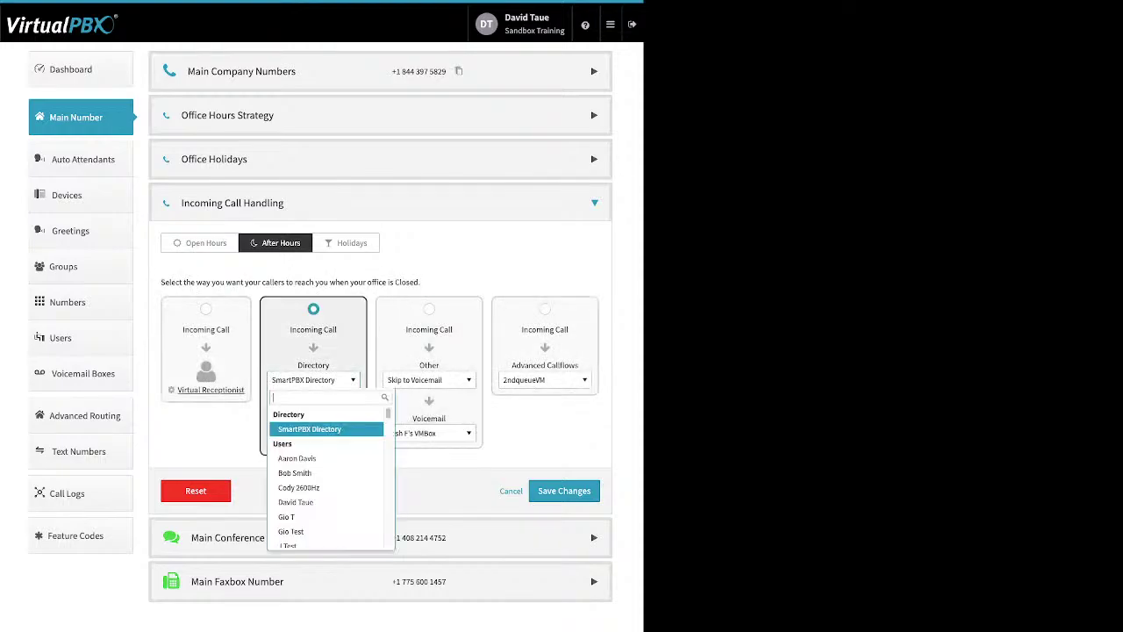
click(297, 458)
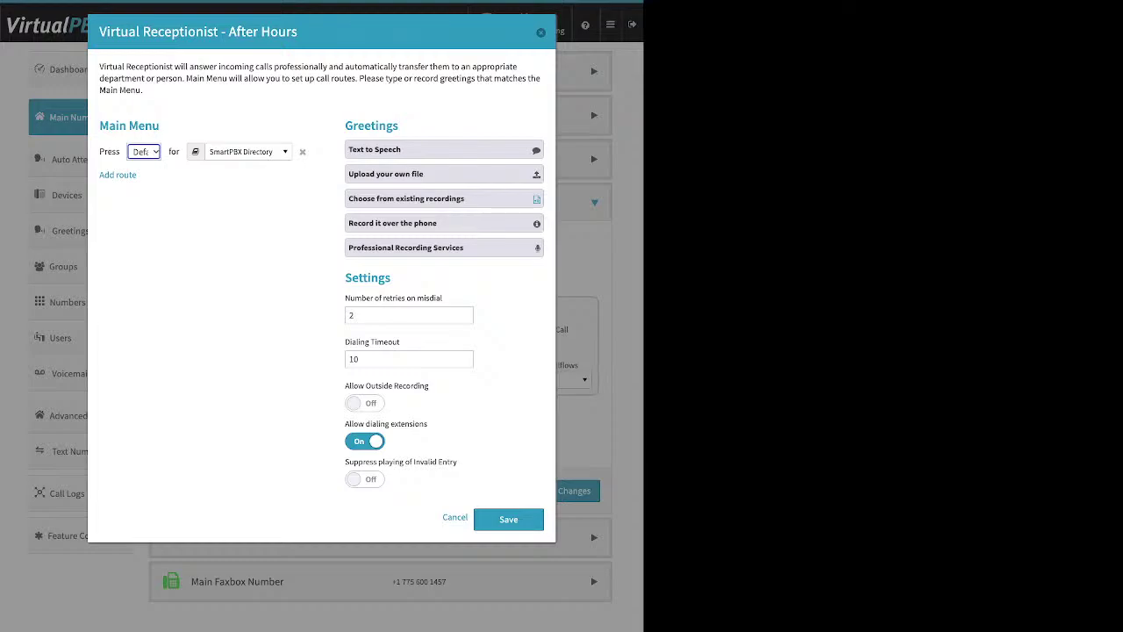
key(Escape)
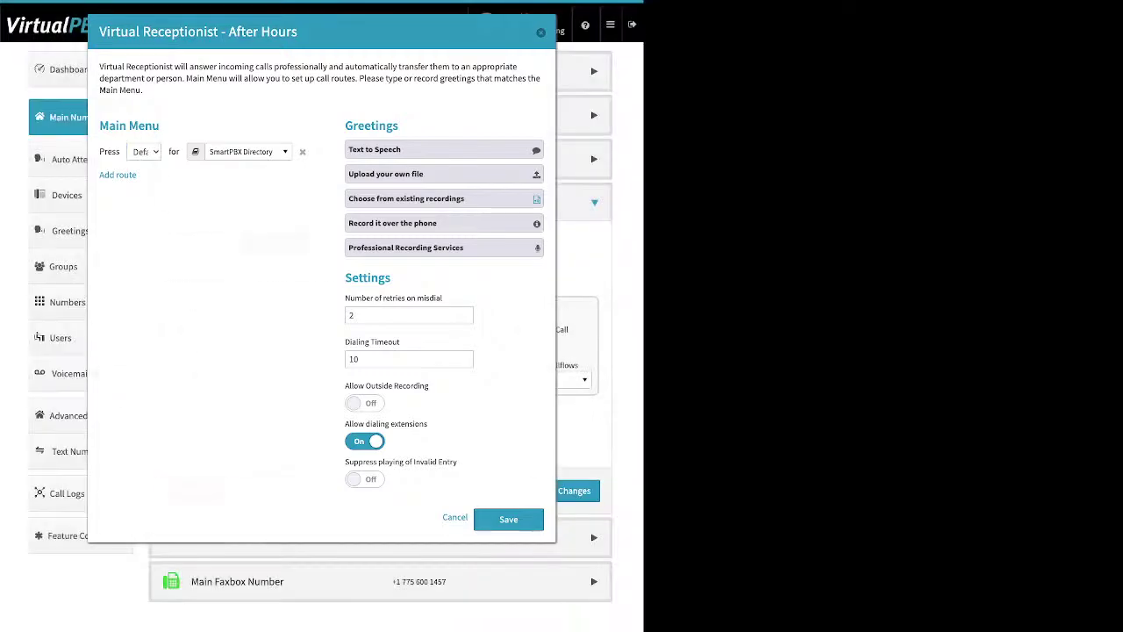
click(564, 490)
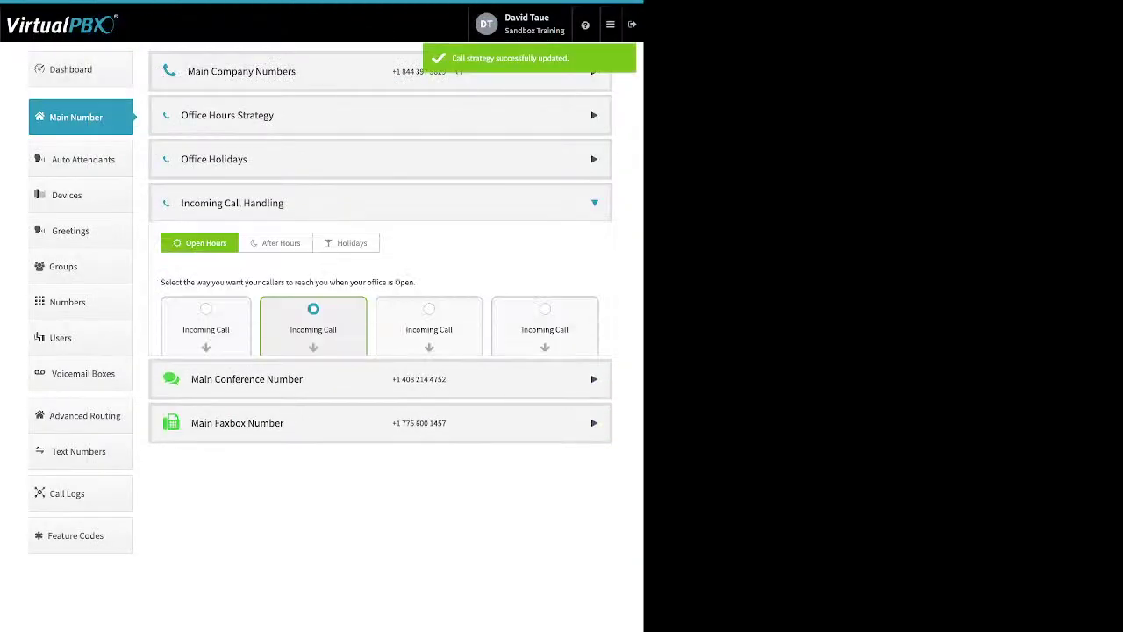
Step: Select the third Open Hours card and set its destination to Skip to Voicemail
click(429, 309)
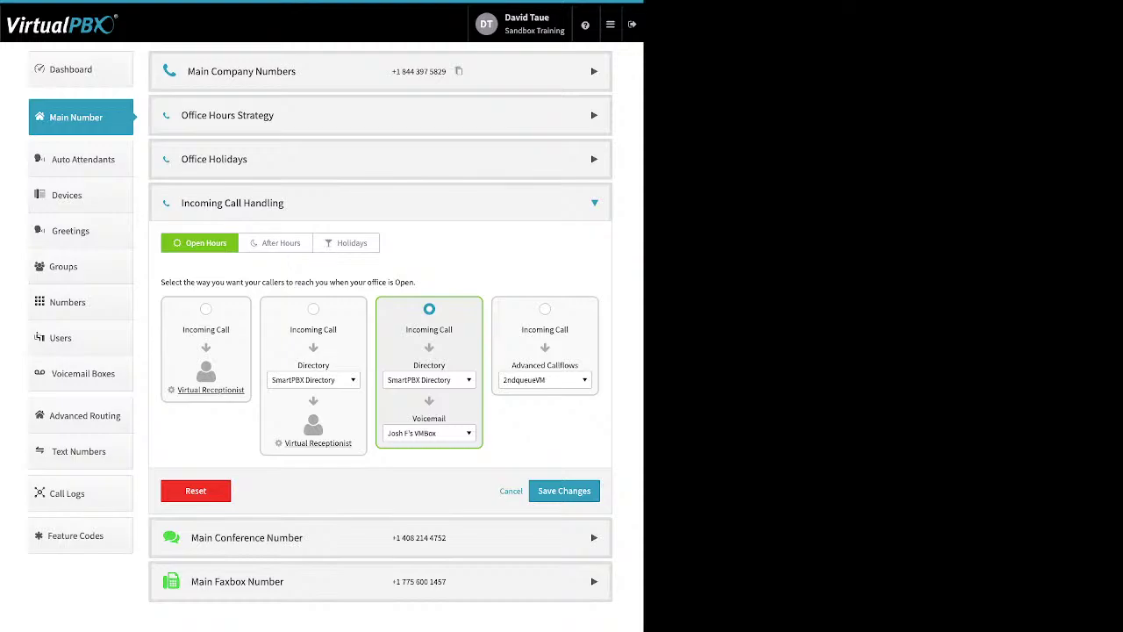
click(429, 379)
key(Down)
key(Down)
key(Down)
key(Down)
key(Down)
key(Down)
key(Down)
key(Down)
key(Down)
key(Down)
key(Down)
key(Down)
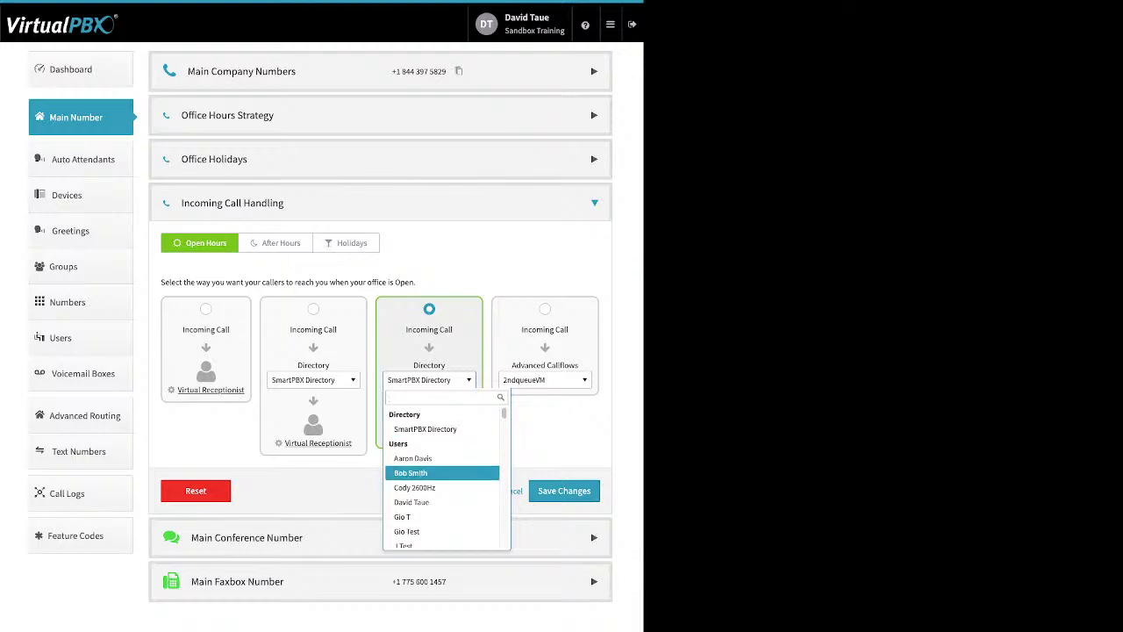
key(Down)
key(Down)
key(Down)
key(Down)
key(Down)
key(Down)
key(Down)
key(Down)
key(Down)
key(Down)
key(Down)
key(Down)
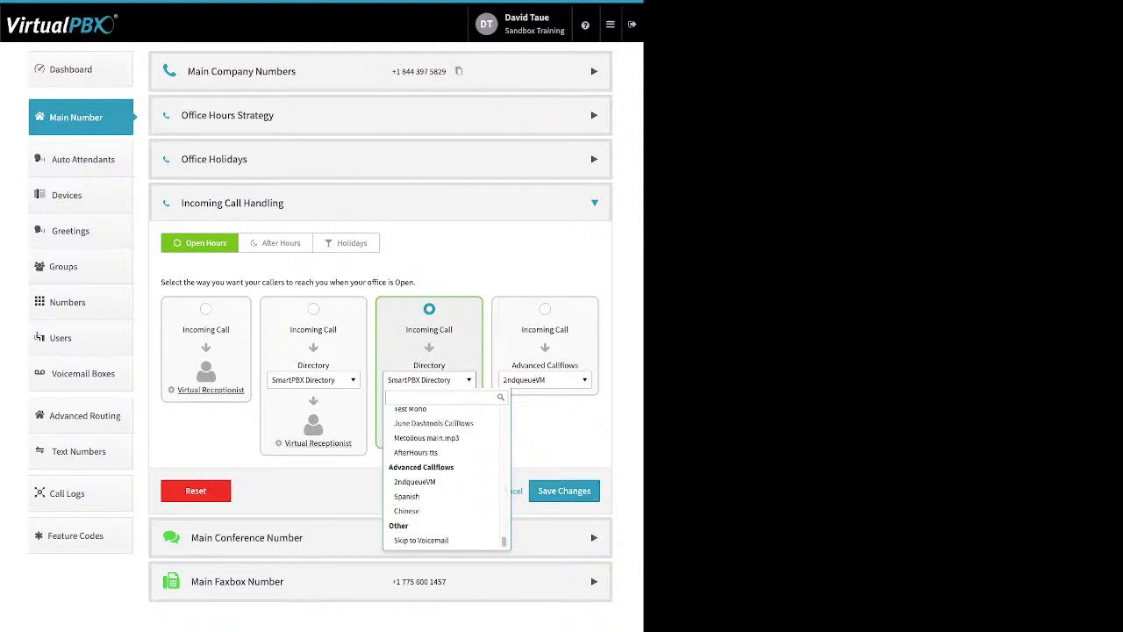
key(Down)
key(Down)
key(Return)
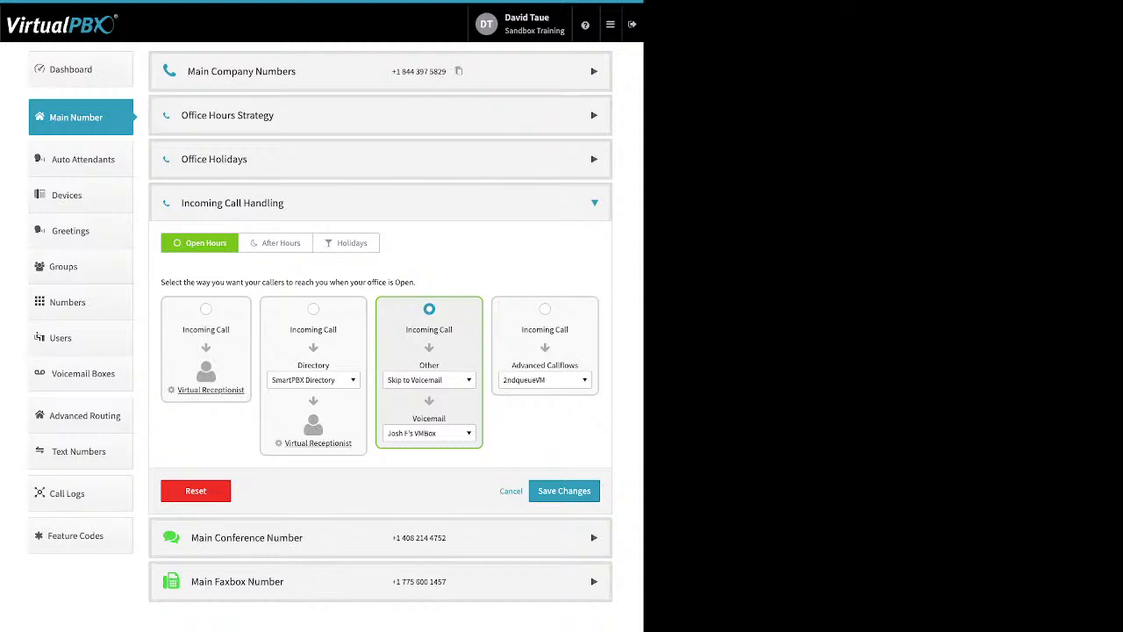
Step: Keep the current voicemail box, then switch to the Holidays tab
key(Tab)
key(Return)
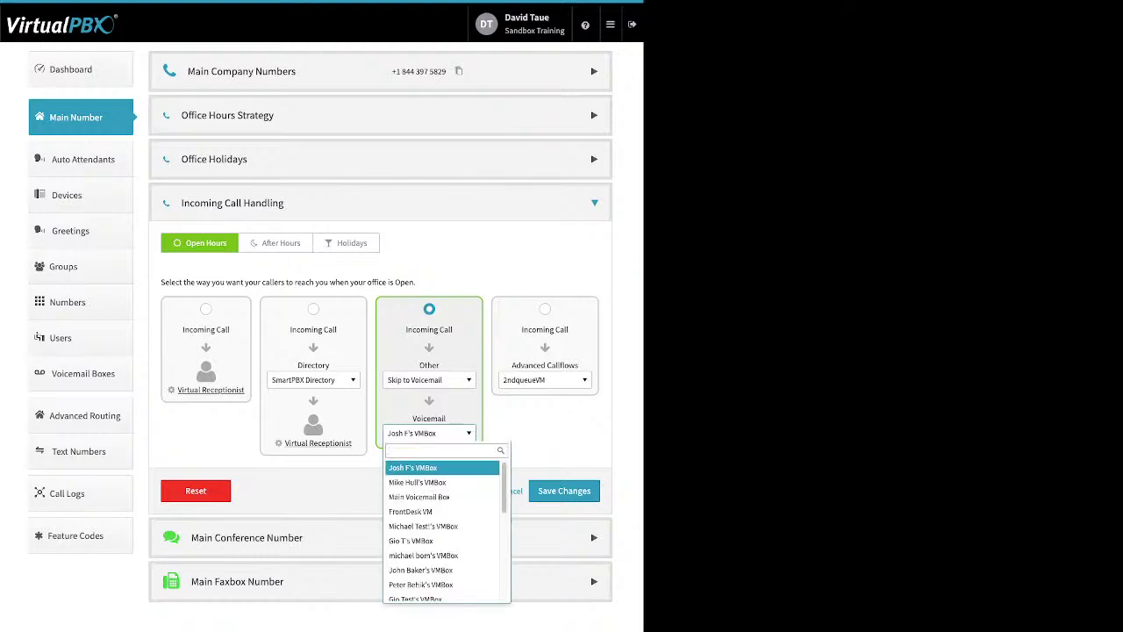
key(Return)
click(346, 244)
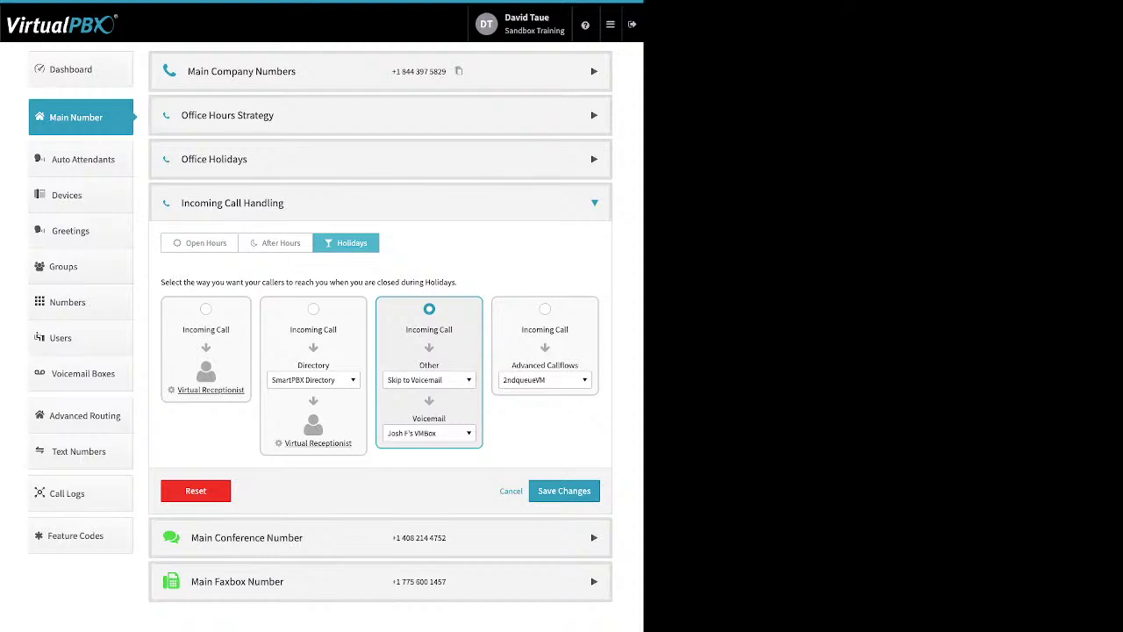
Step: Route holiday calls to the Advanced Callflows card with the Spanish callflow selected
click(545, 309)
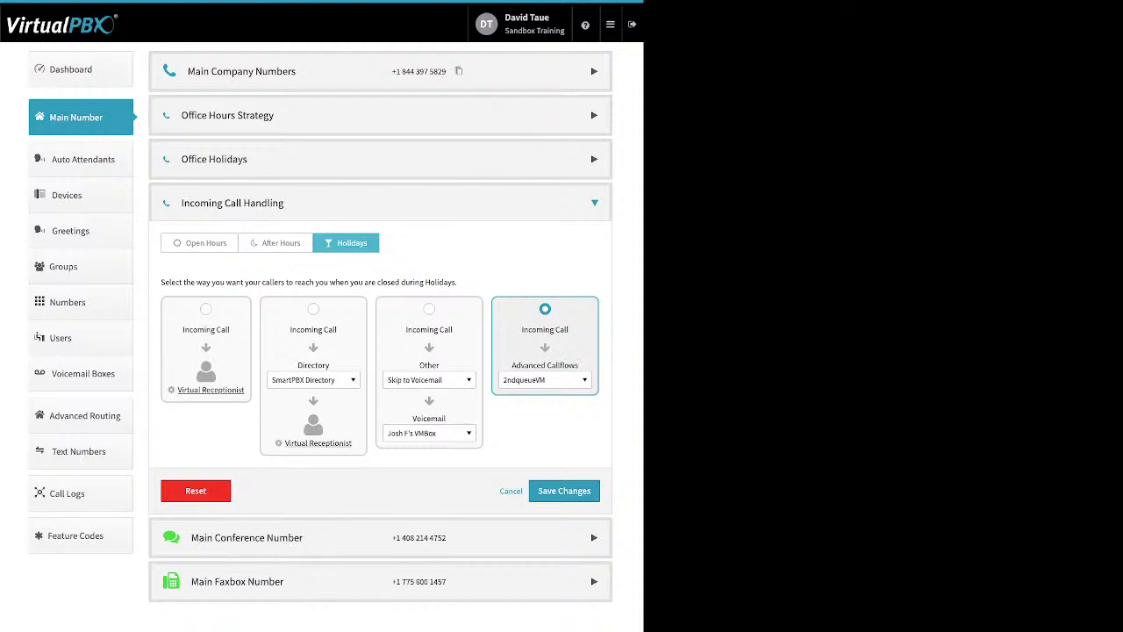
click(545, 380)
key(Down)
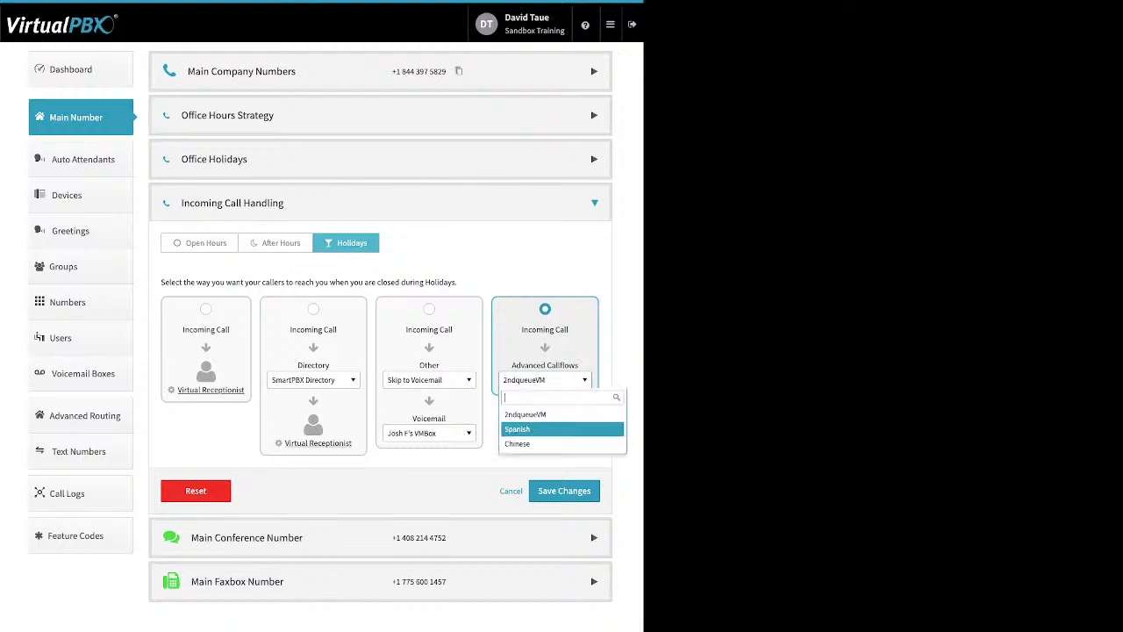
key(Return)
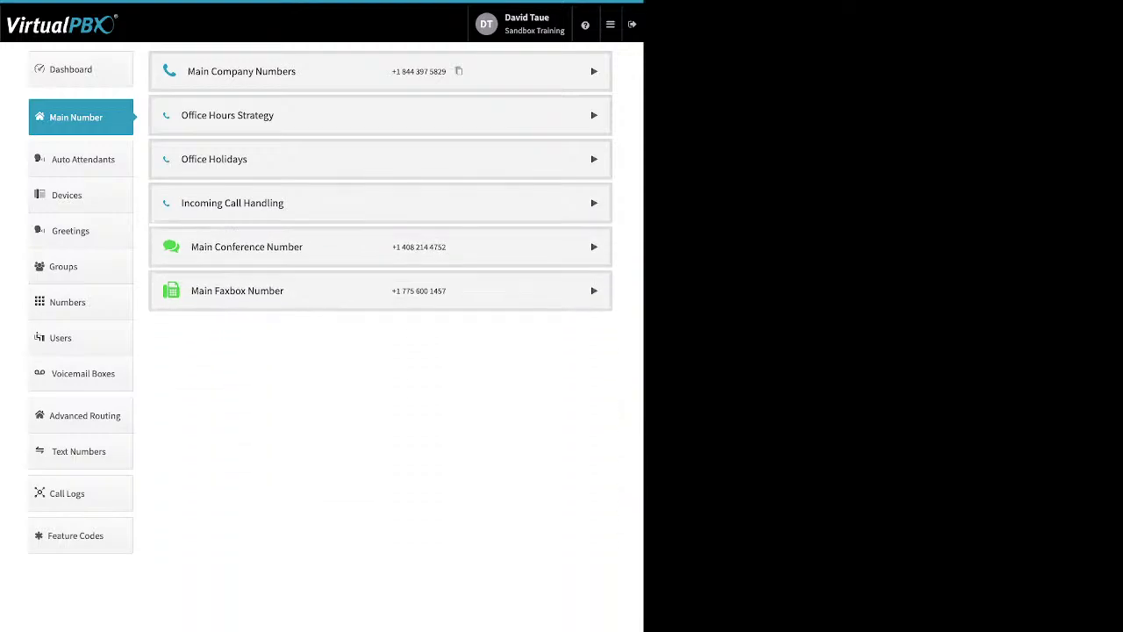
click(247, 246)
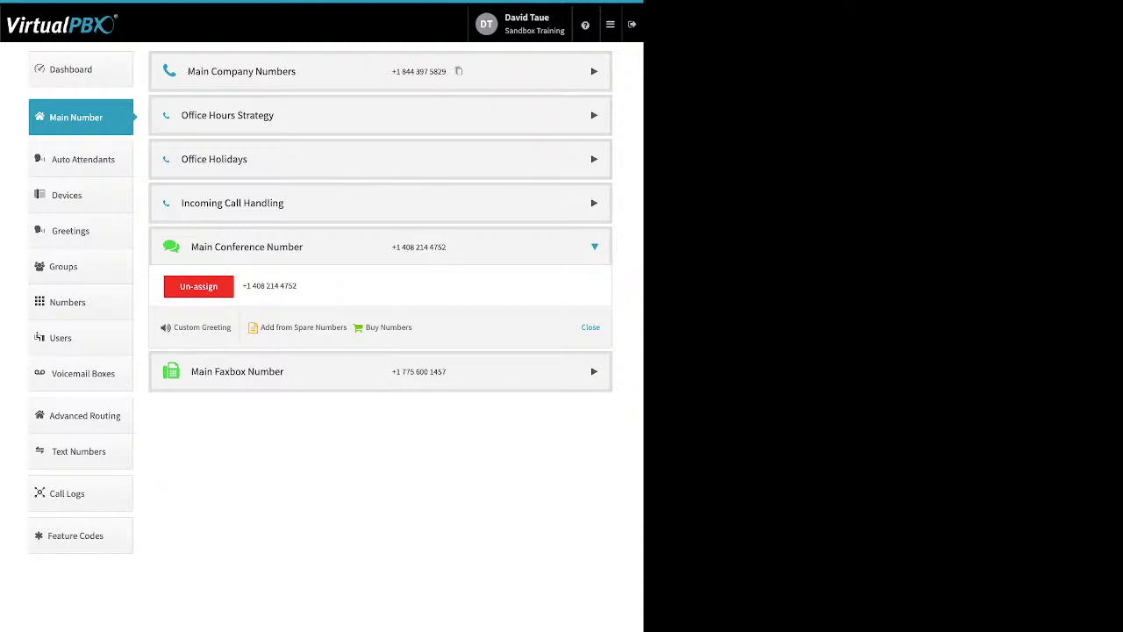
triple_click(202, 327)
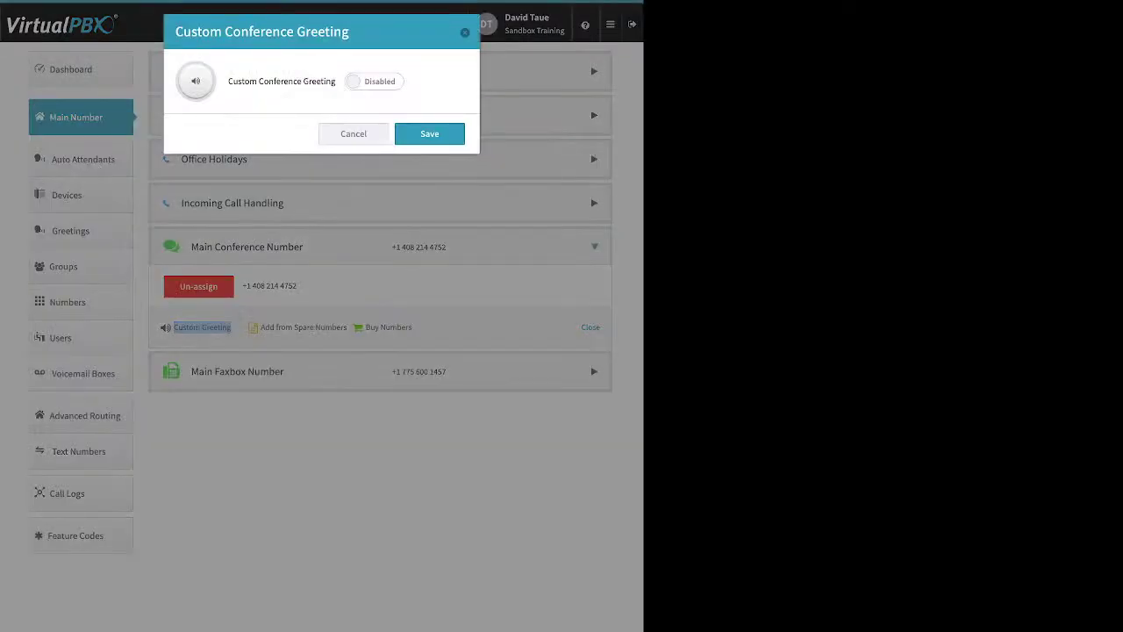
click(373, 81)
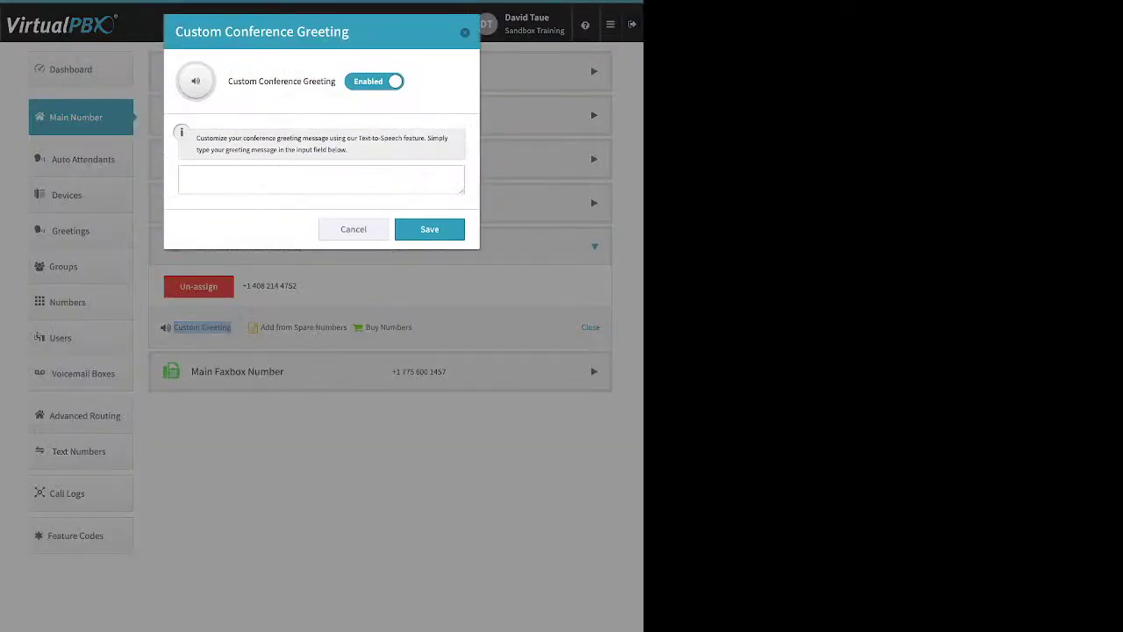
click(321, 180)
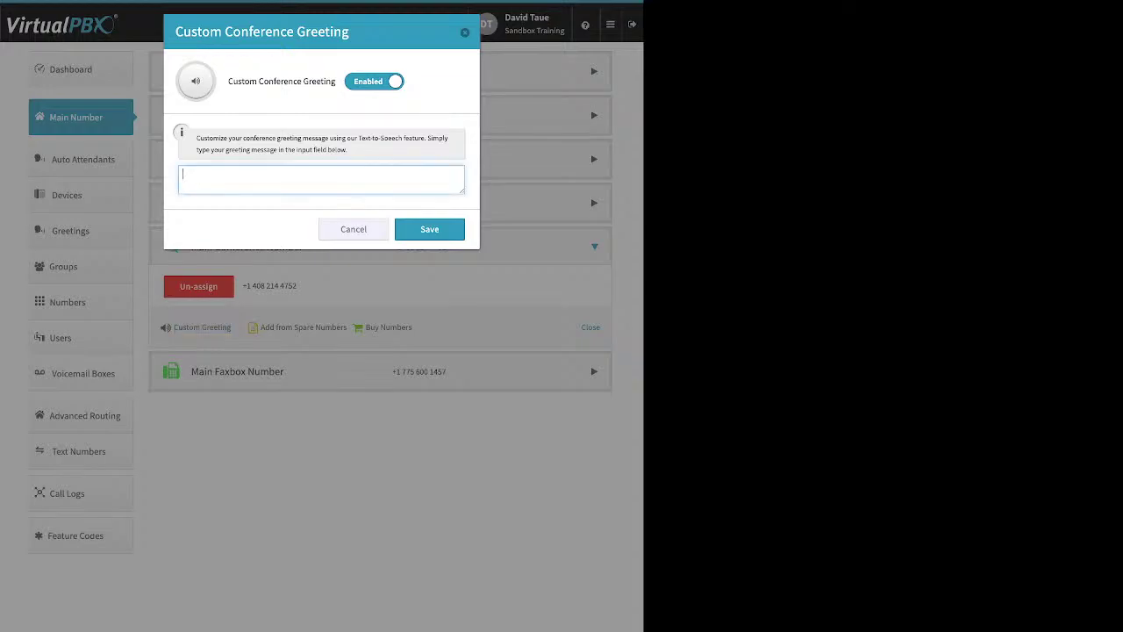
click(353, 229)
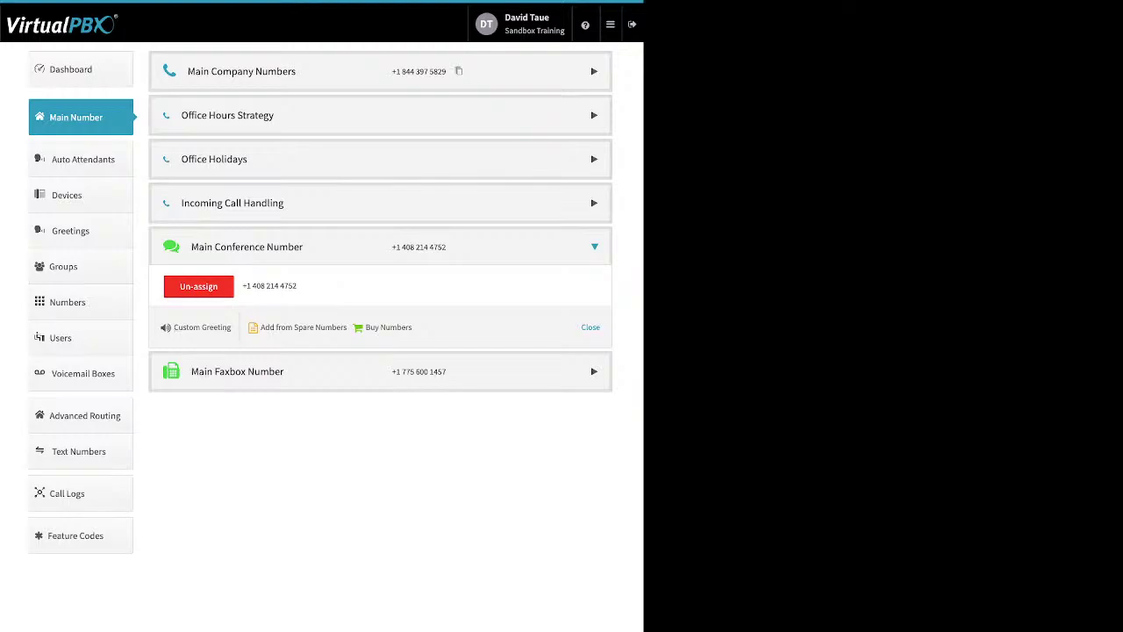
click(236, 371)
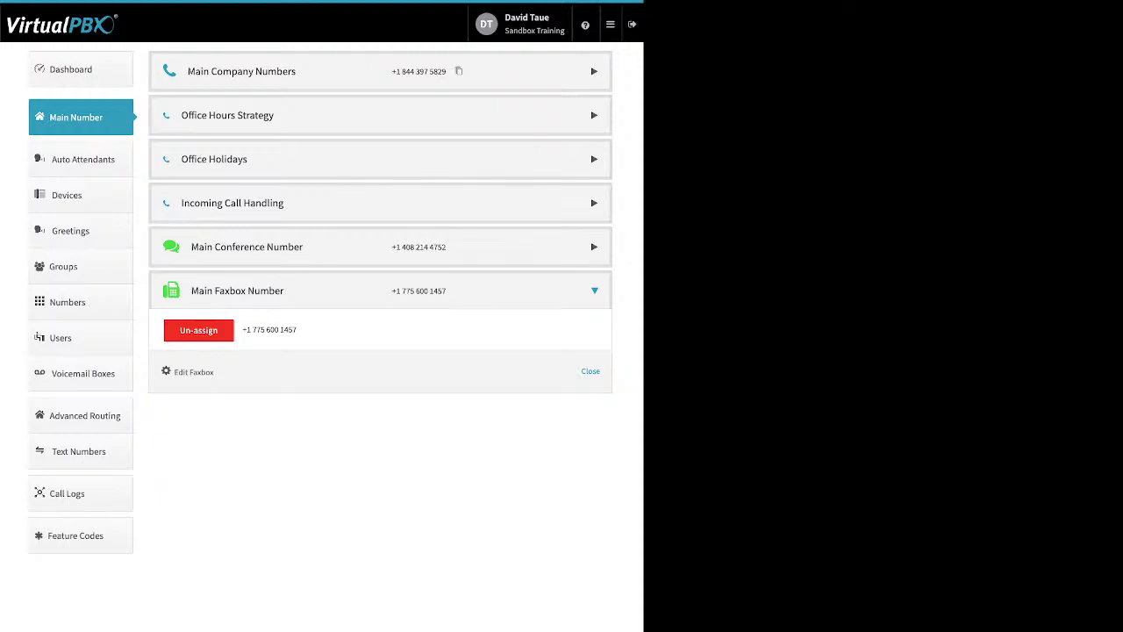
drag(214, 372, 173, 372)
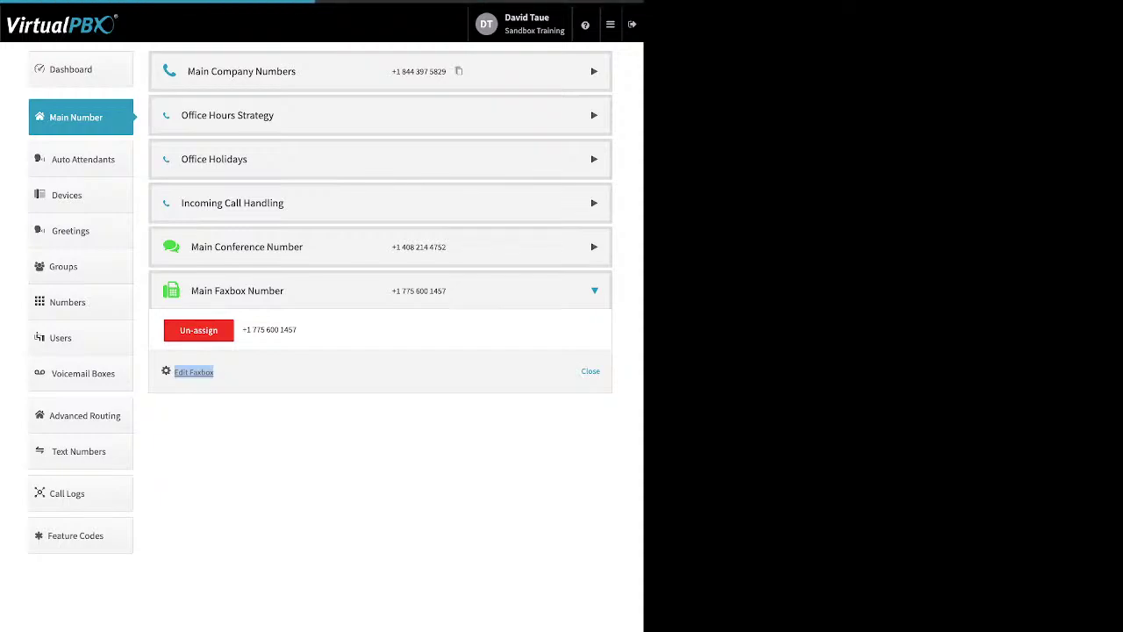
click(191, 372)
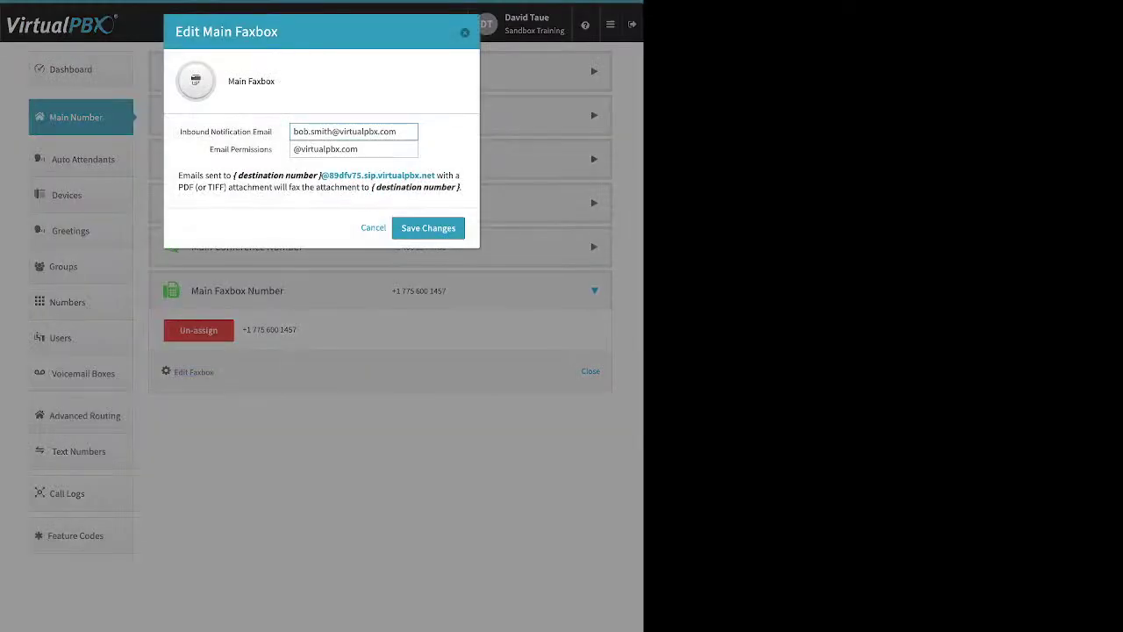
drag(273, 132, 186, 132)
triple_click(226, 132)
drag(209, 149, 272, 149)
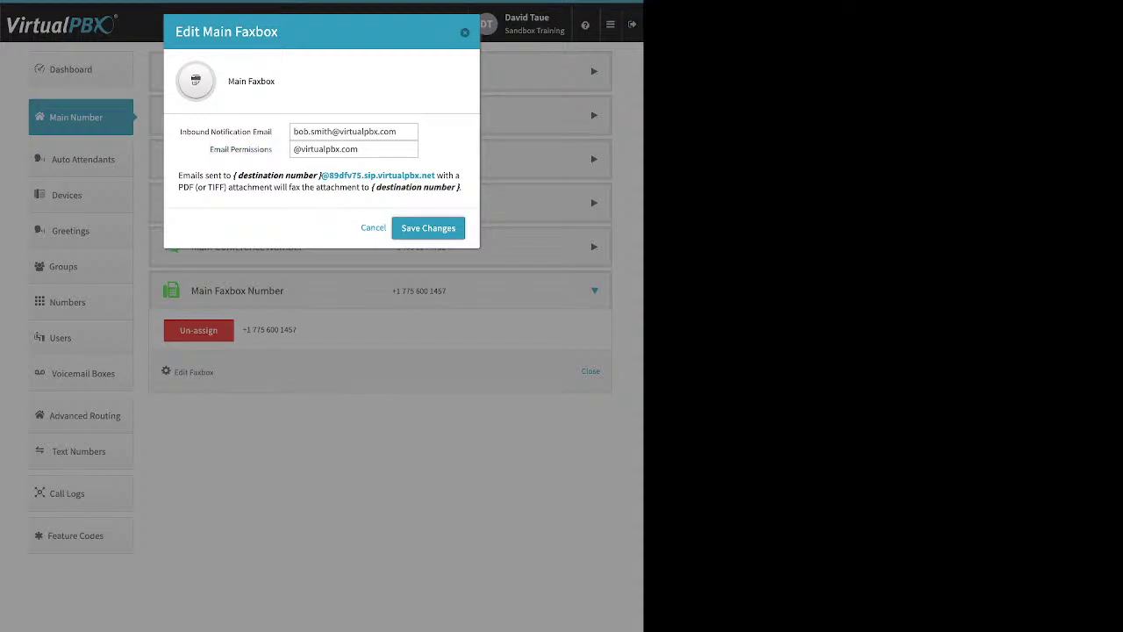
click(428, 228)
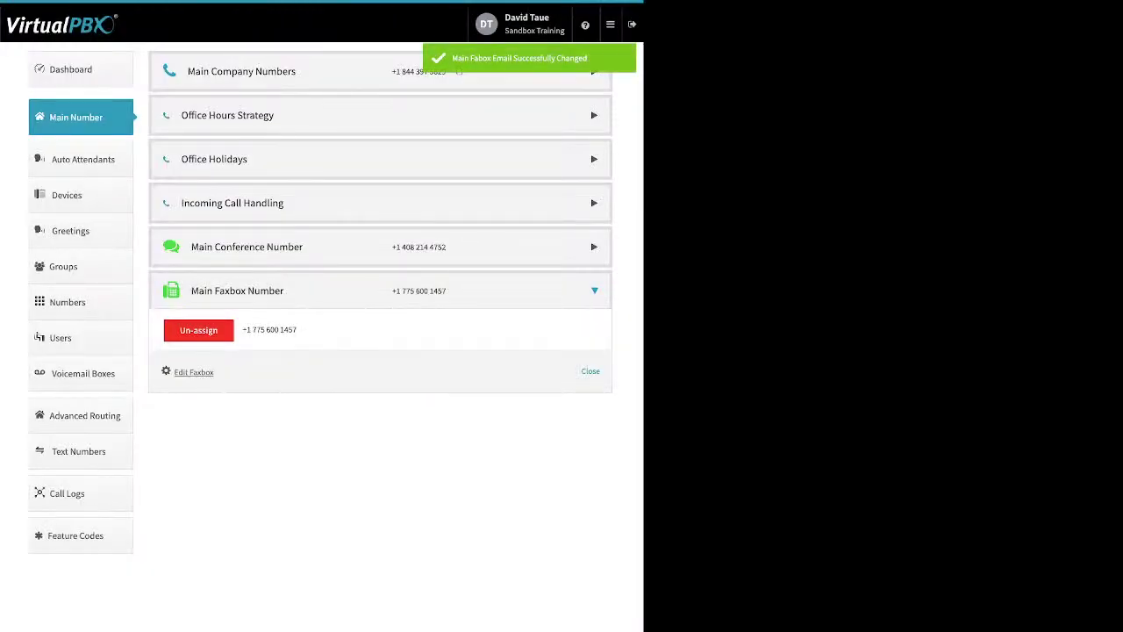
Step: Go to Auto Attendants to list the Chinese, Poochwalk and Spanish attendants
click(83, 159)
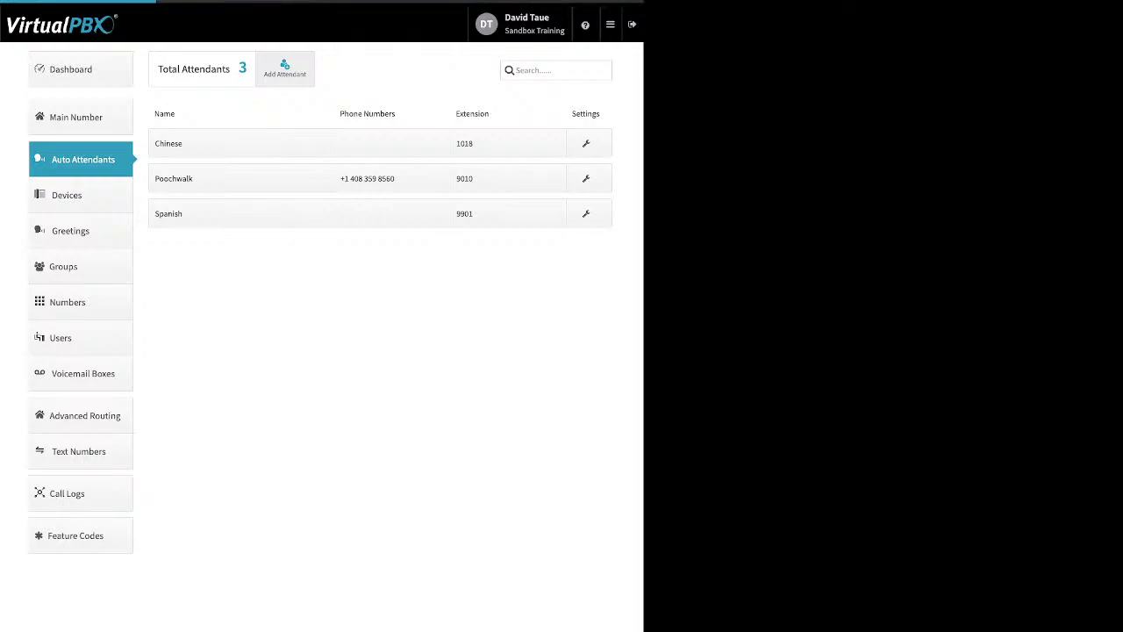
click(285, 68)
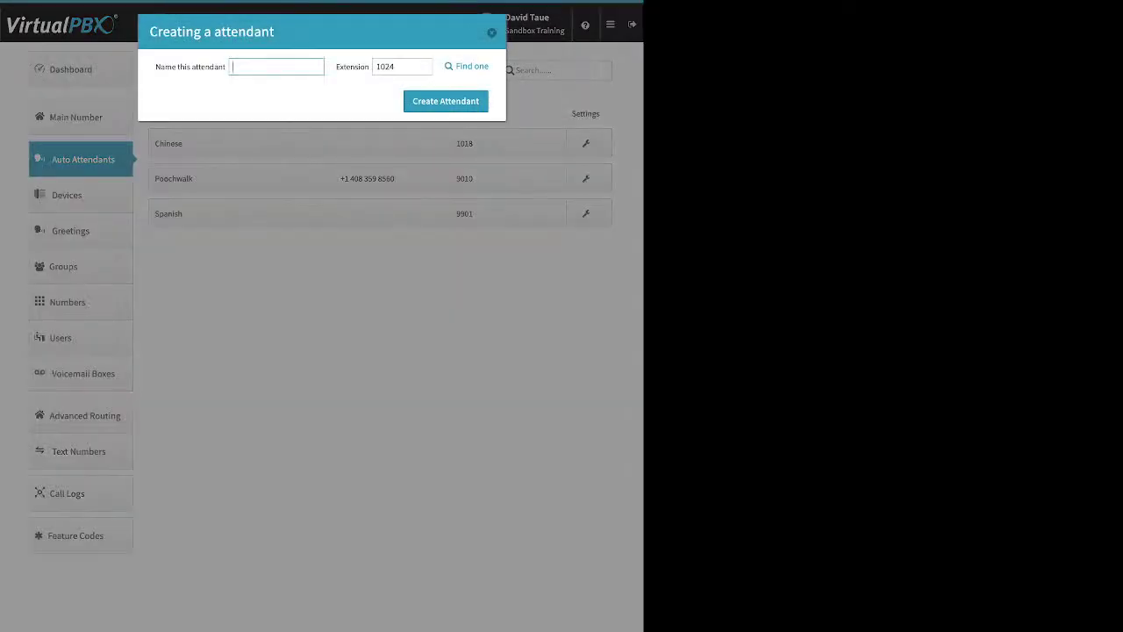
key(Tab)
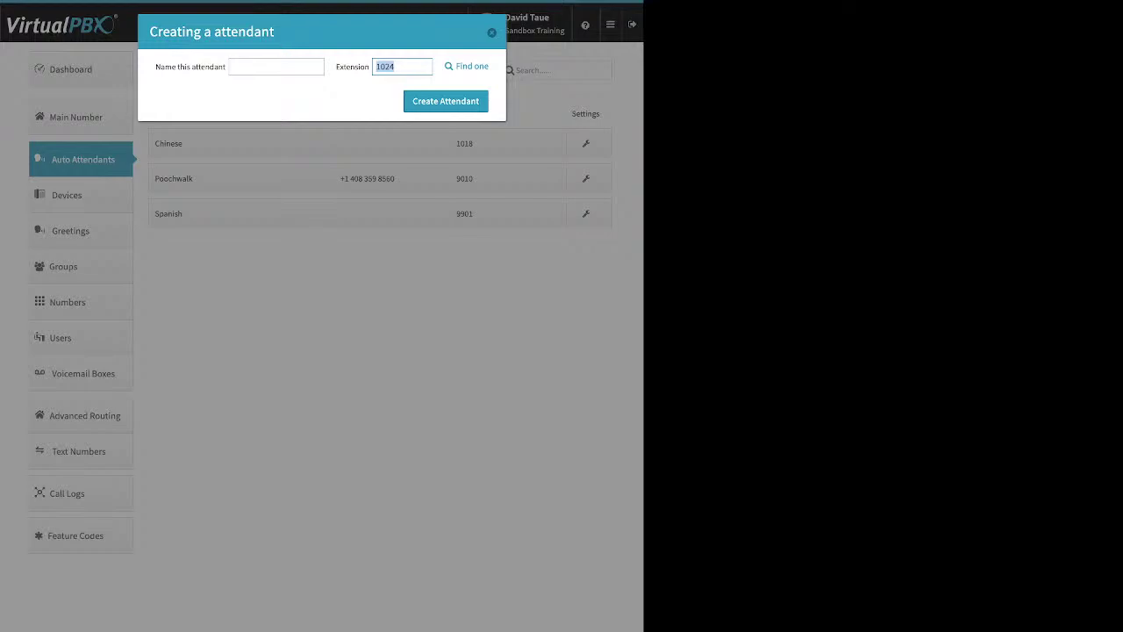
key(Escape)
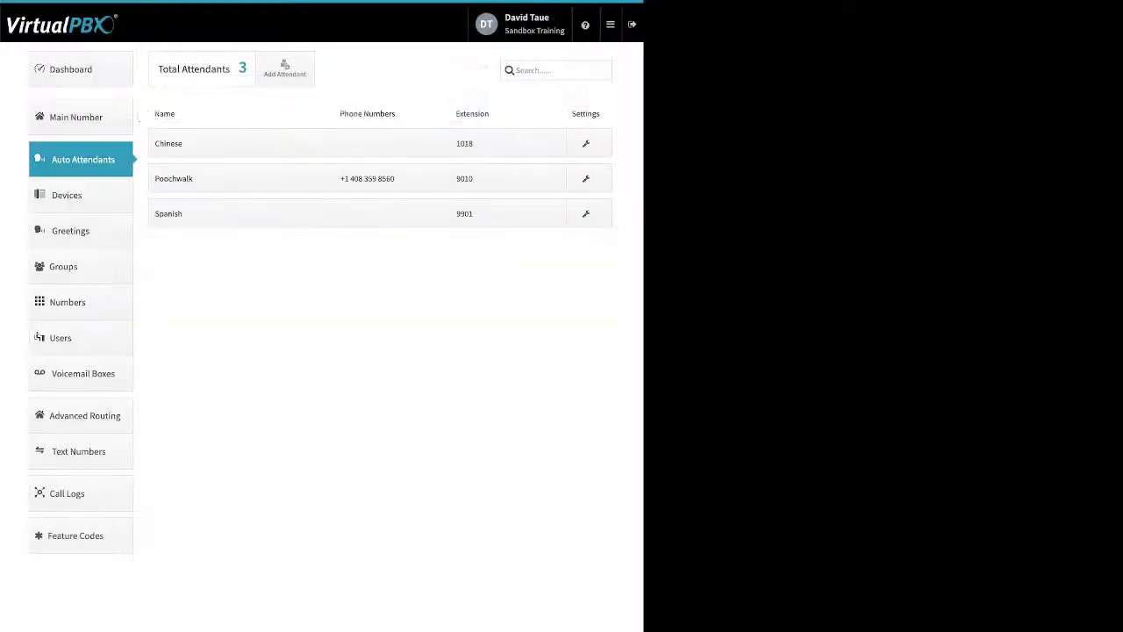
click(241, 178)
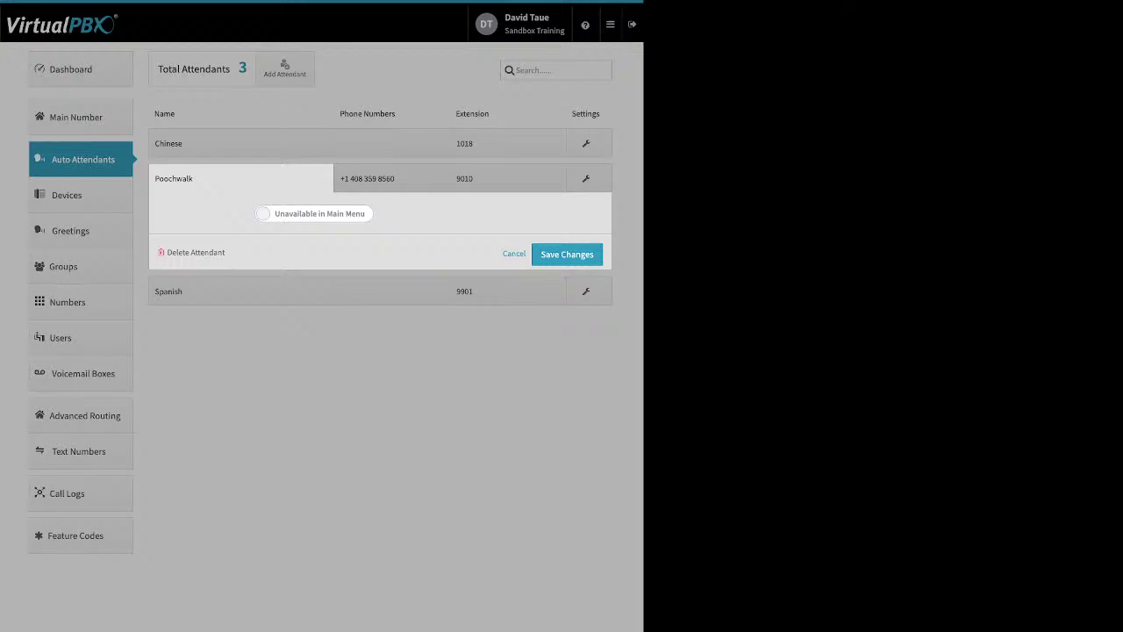
click(263, 213)
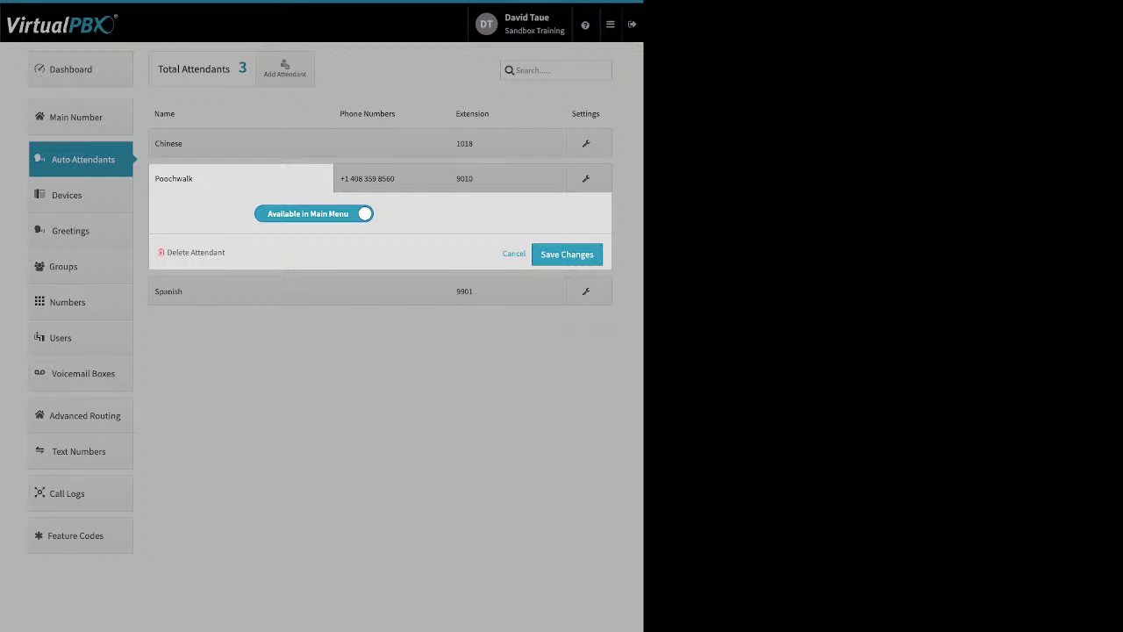
click(314, 213)
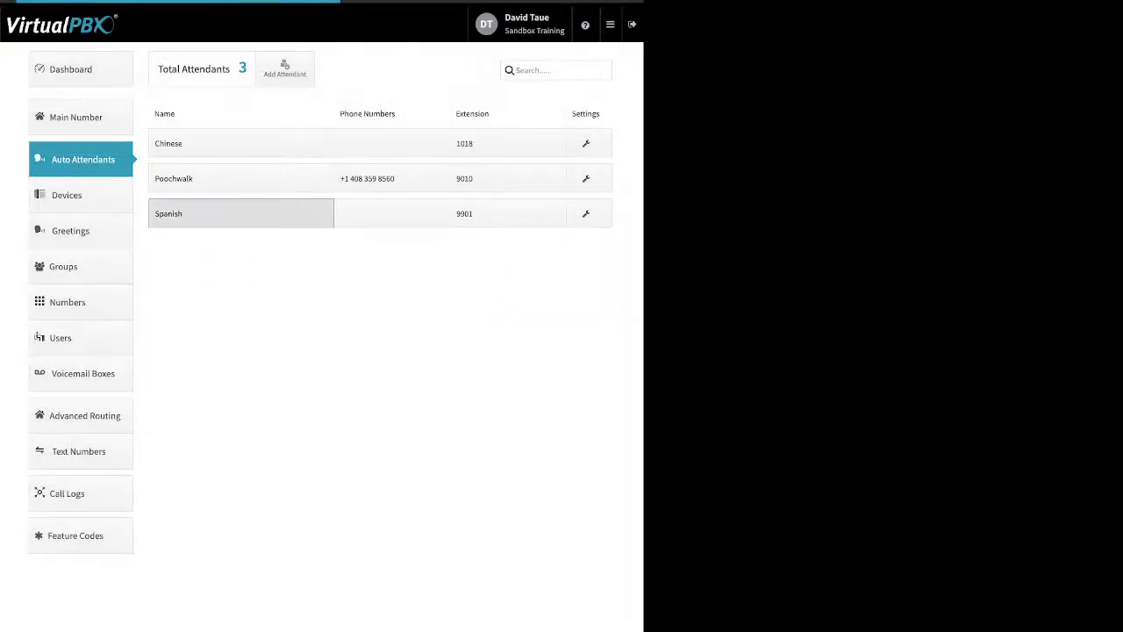
click(241, 213)
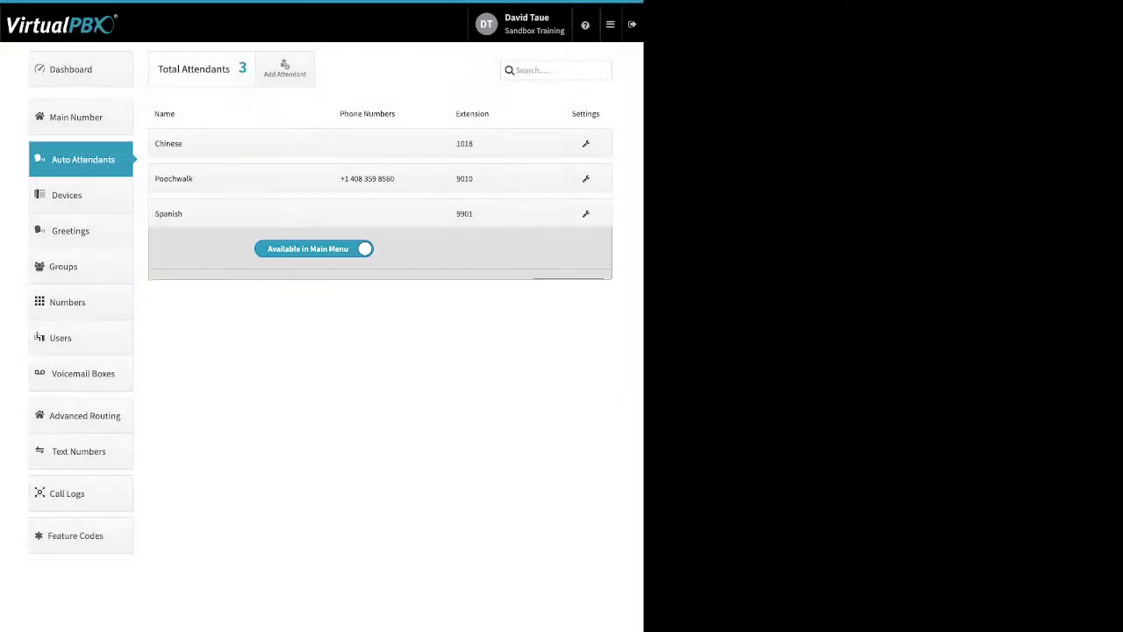
click(392, 214)
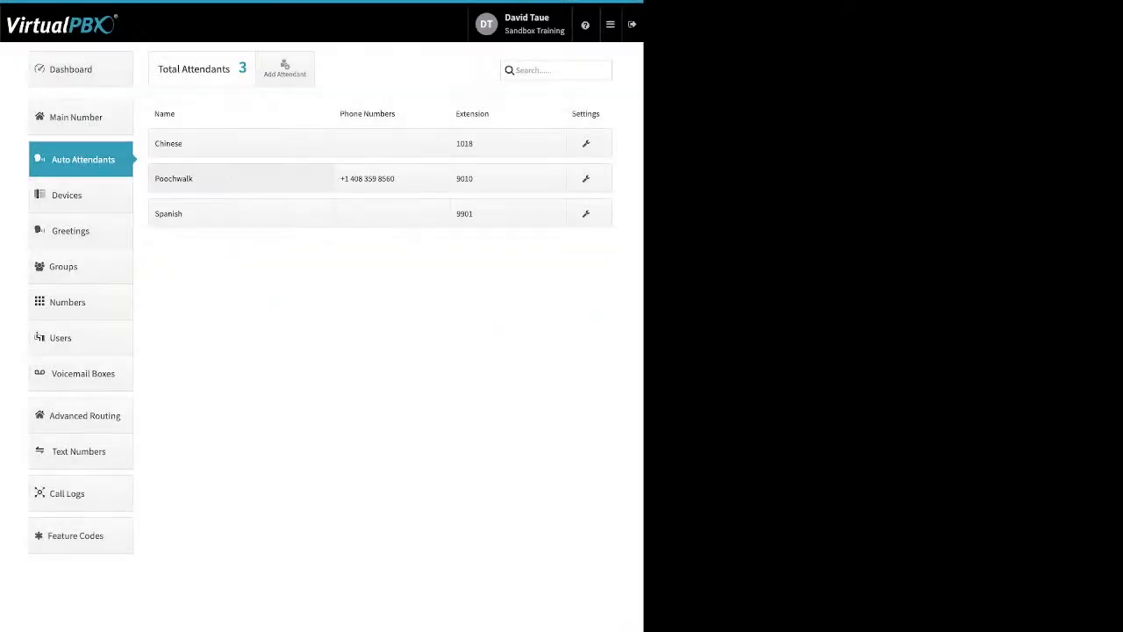
drag(396, 178, 340, 178)
click(343, 178)
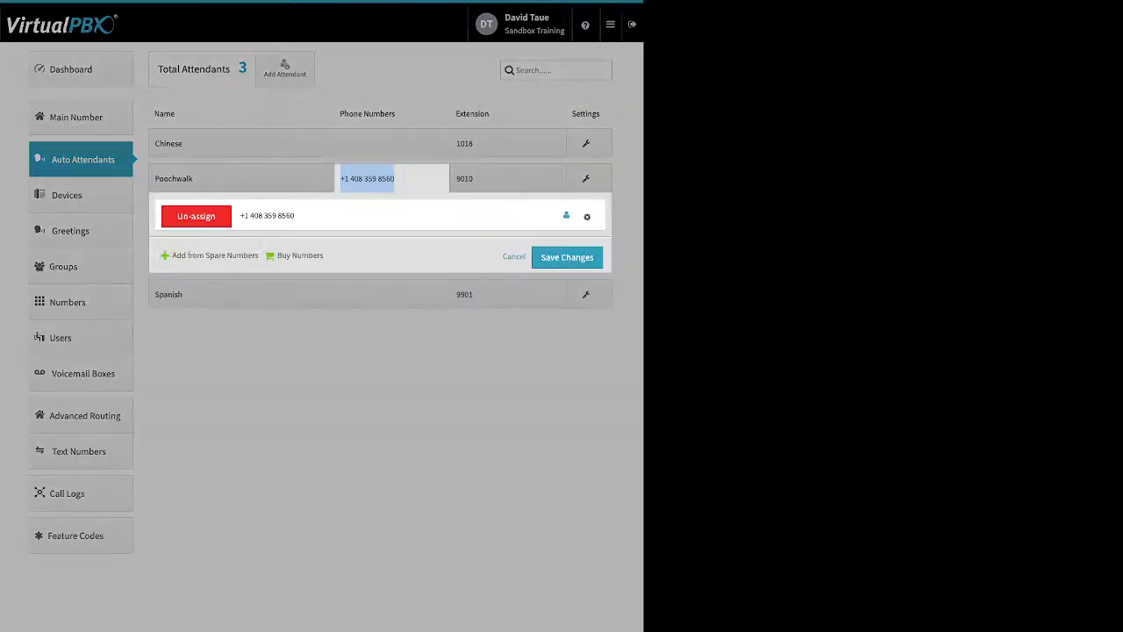
click(587, 216)
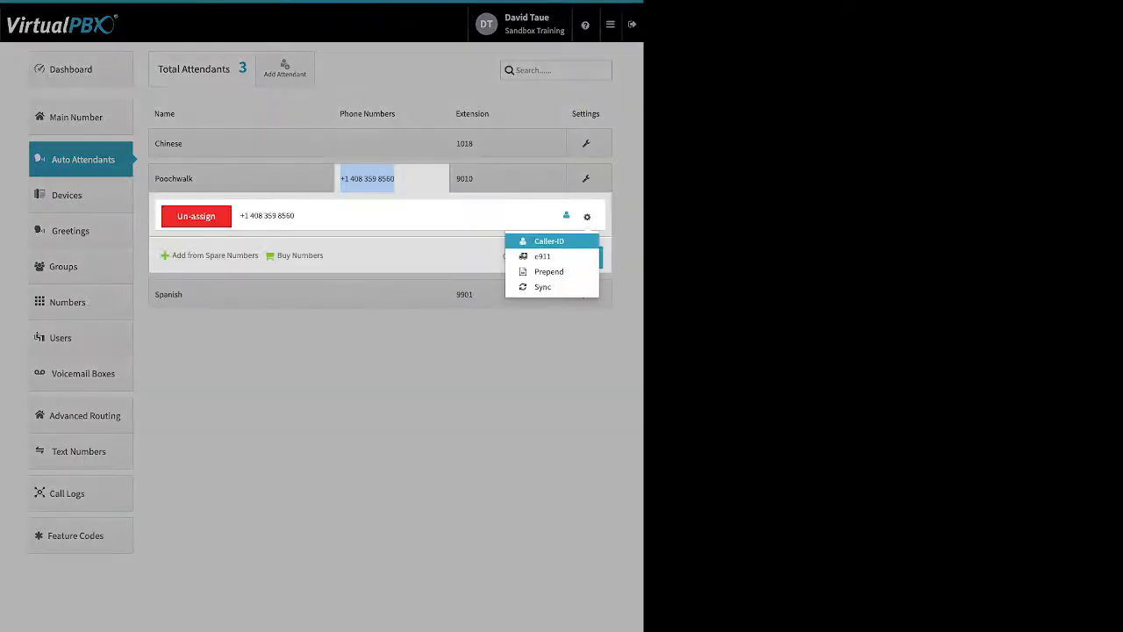
click(439, 369)
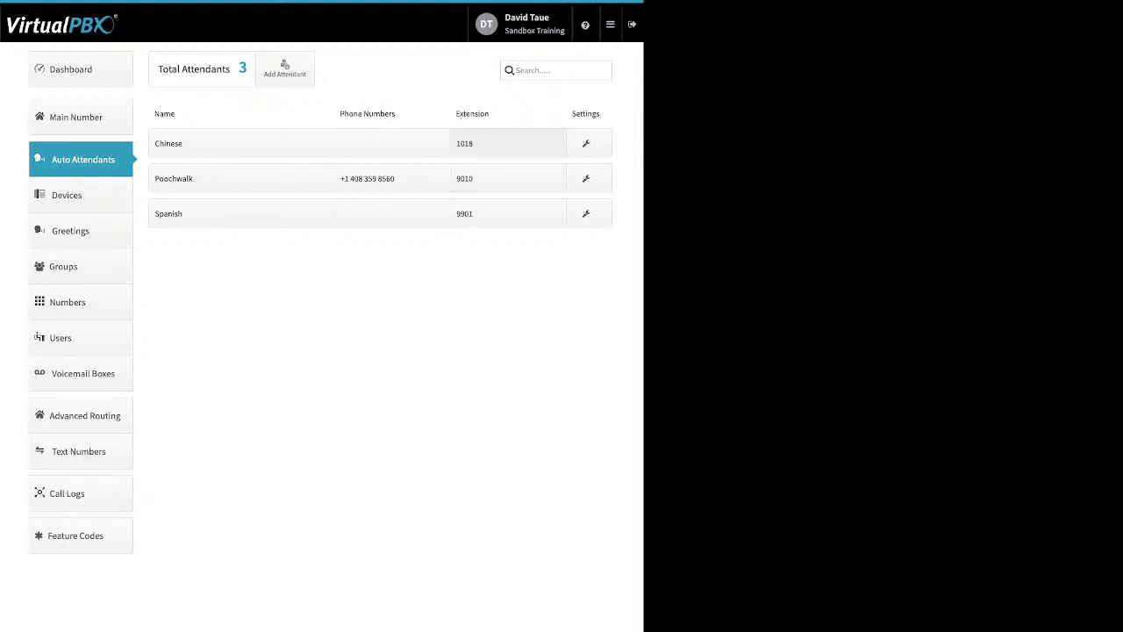
click(508, 179)
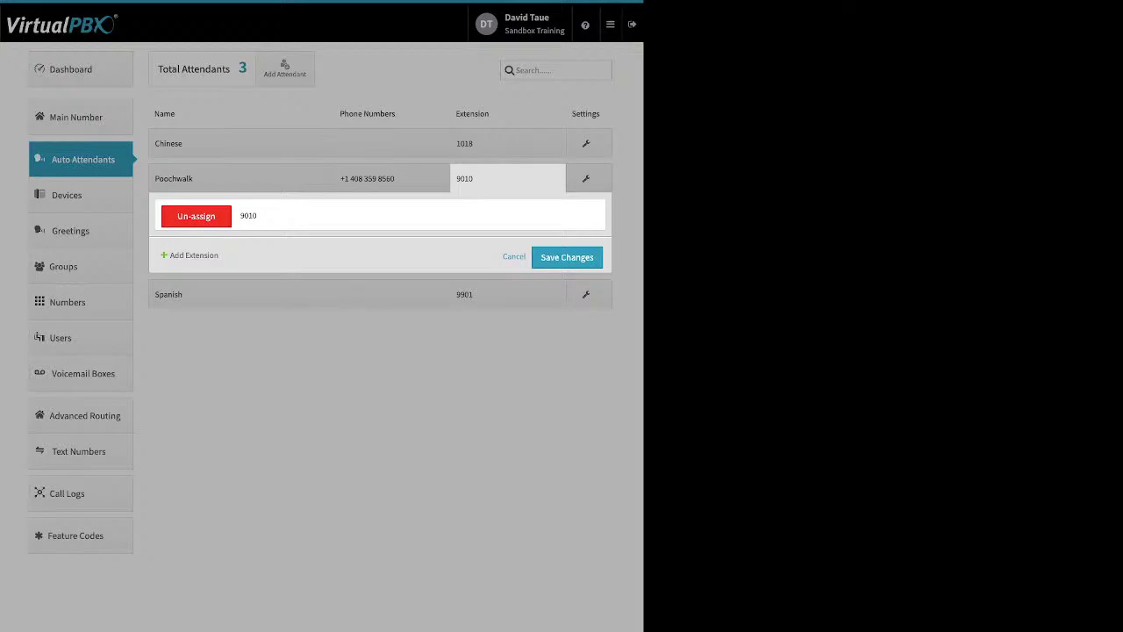
Step: Select Poochwalk's extension 9010, then close the extension panel without changes
double_click(249, 215)
key(Escape)
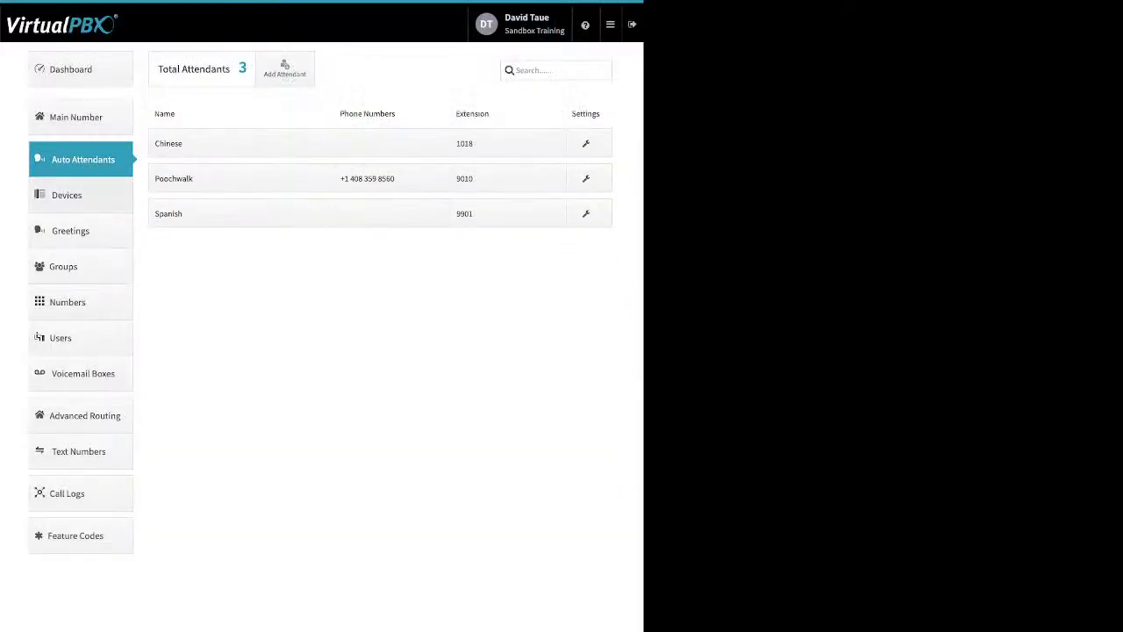
Step: Go to Devices, dismiss the error message, and highlight the 2600hz test row's text
click(67, 195)
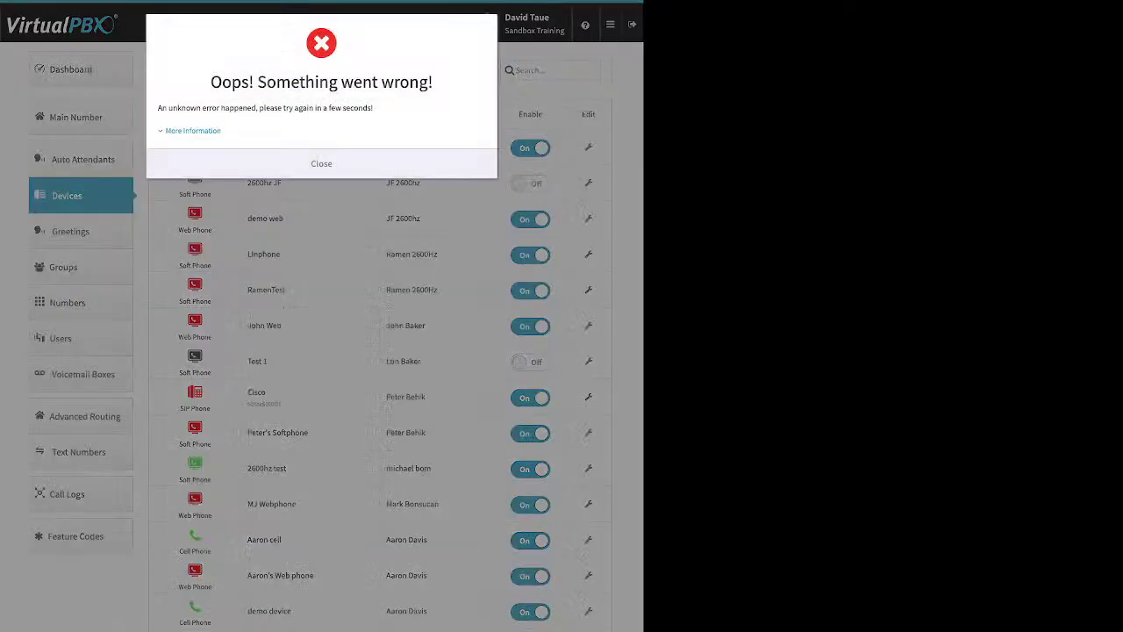
key(Escape)
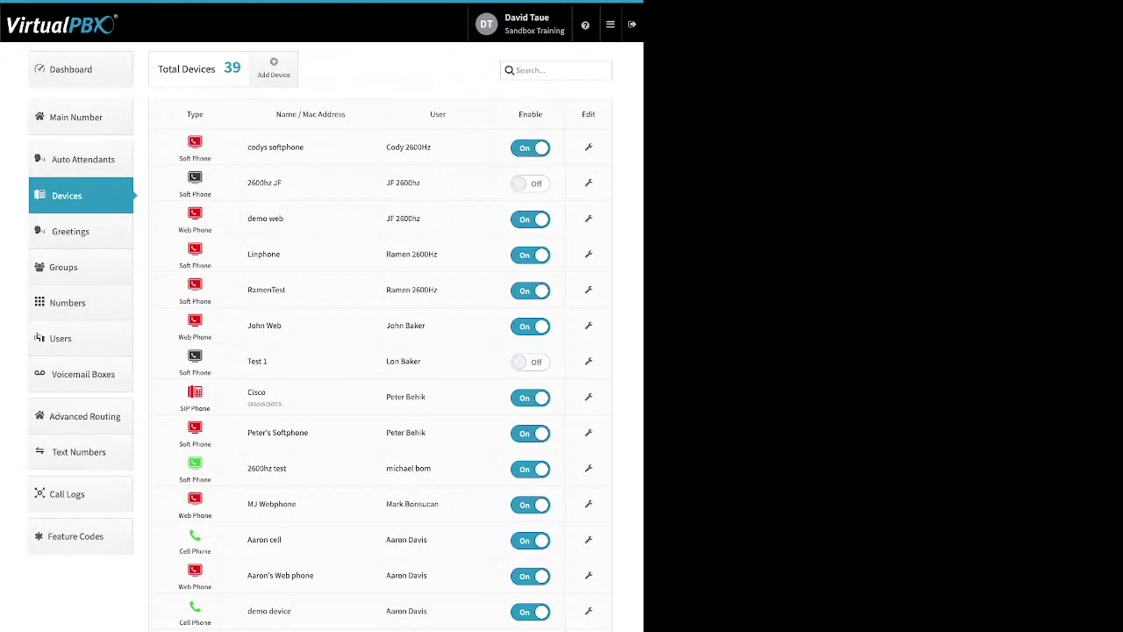
drag(286, 468, 179, 479)
Step: Add a SIP phone, browse Yealink and OBIHAI models, then select Cisco model 962
click(273, 68)
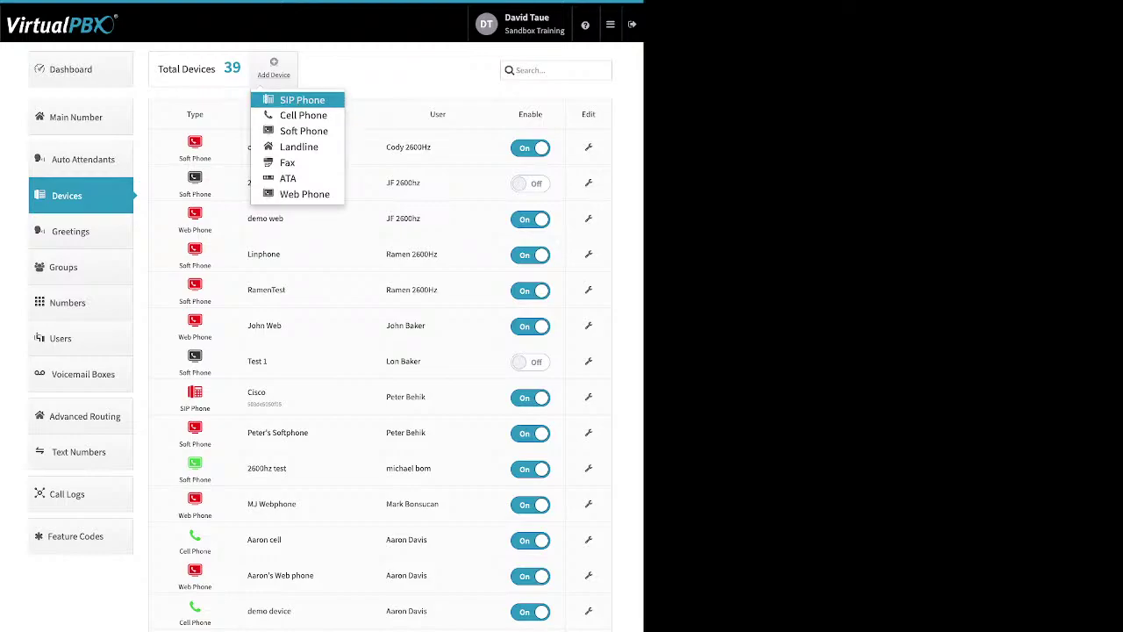
key(Return)
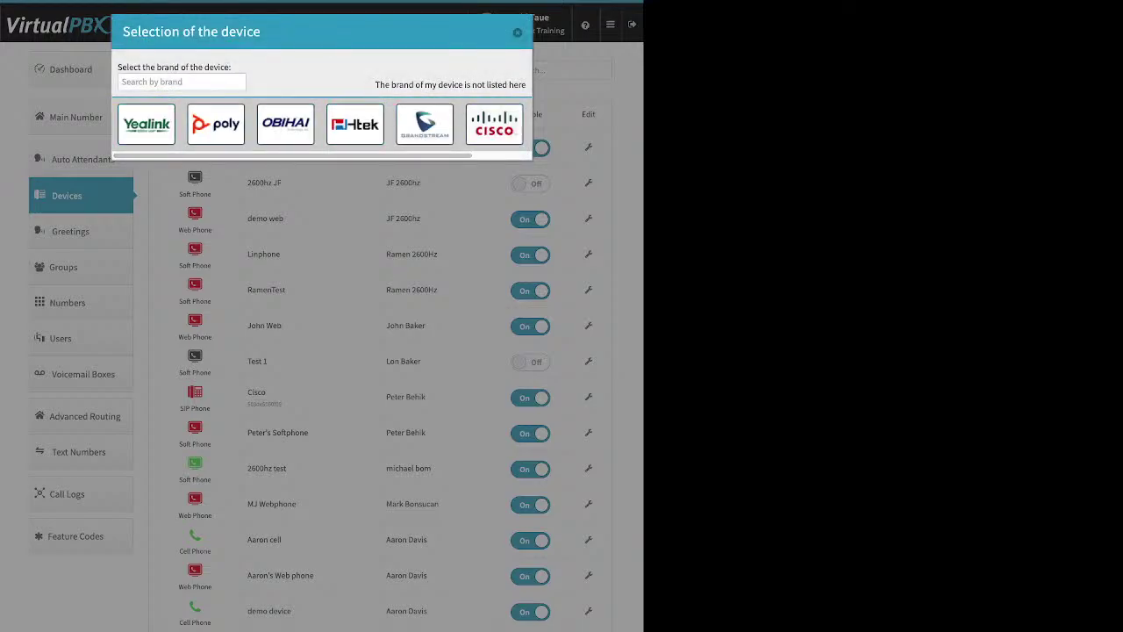
click(146, 124)
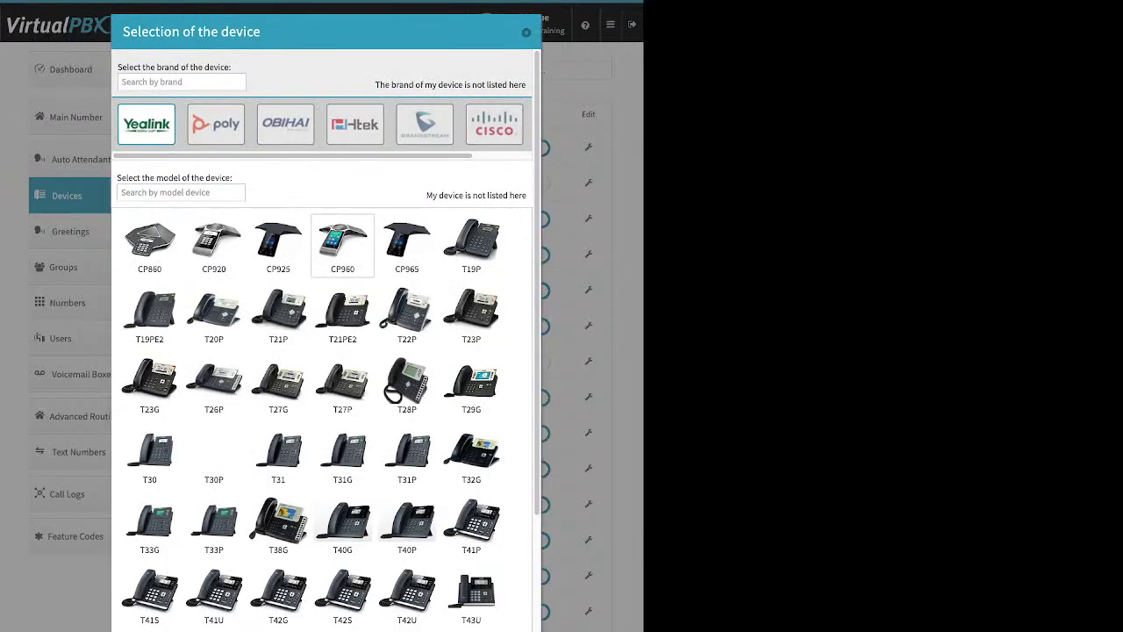
scroll(324, 395, down, 3)
scroll(324, 395, up, 3)
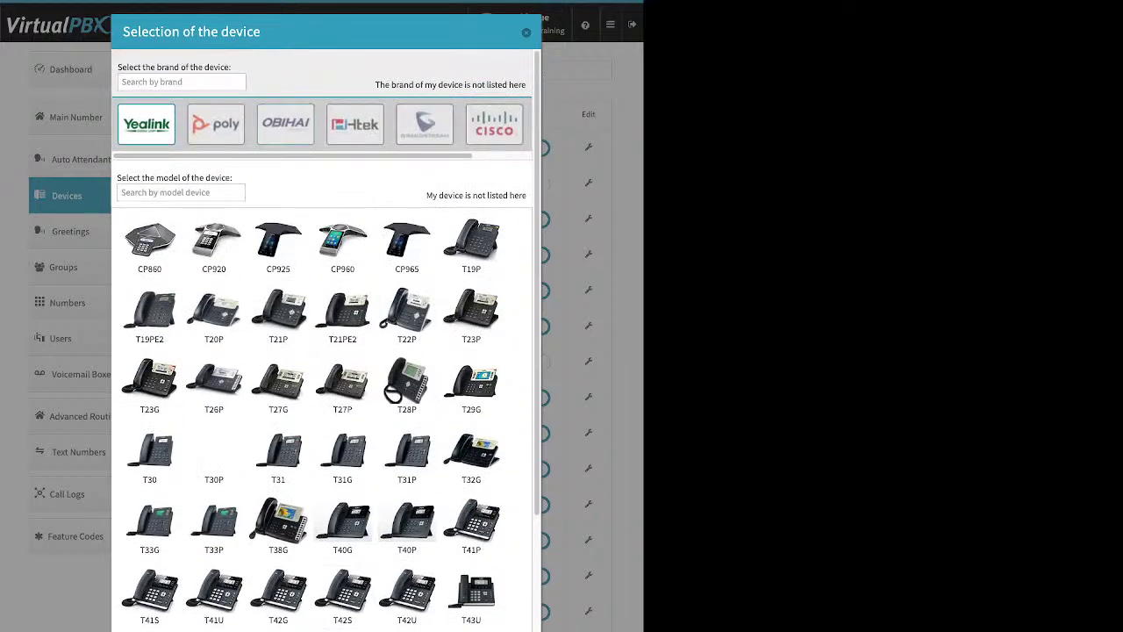
click(285, 124)
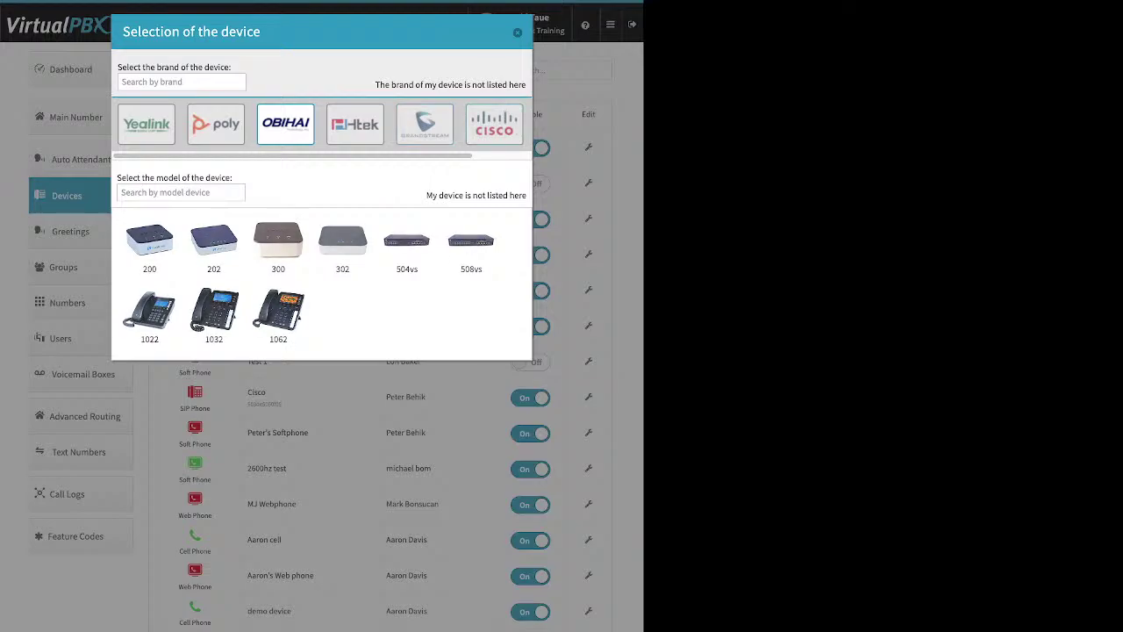
click(494, 123)
click(342, 386)
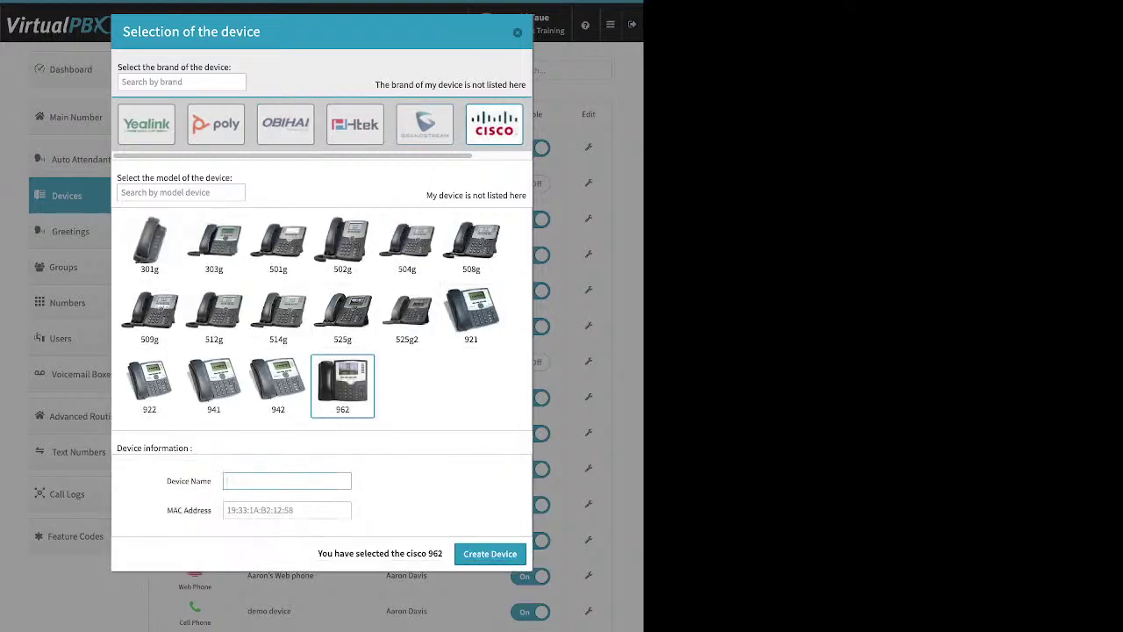
Step: Highlight the Device Name and MAC Address fields, then cancel the SIP phone setup
drag(167, 481, 211, 481)
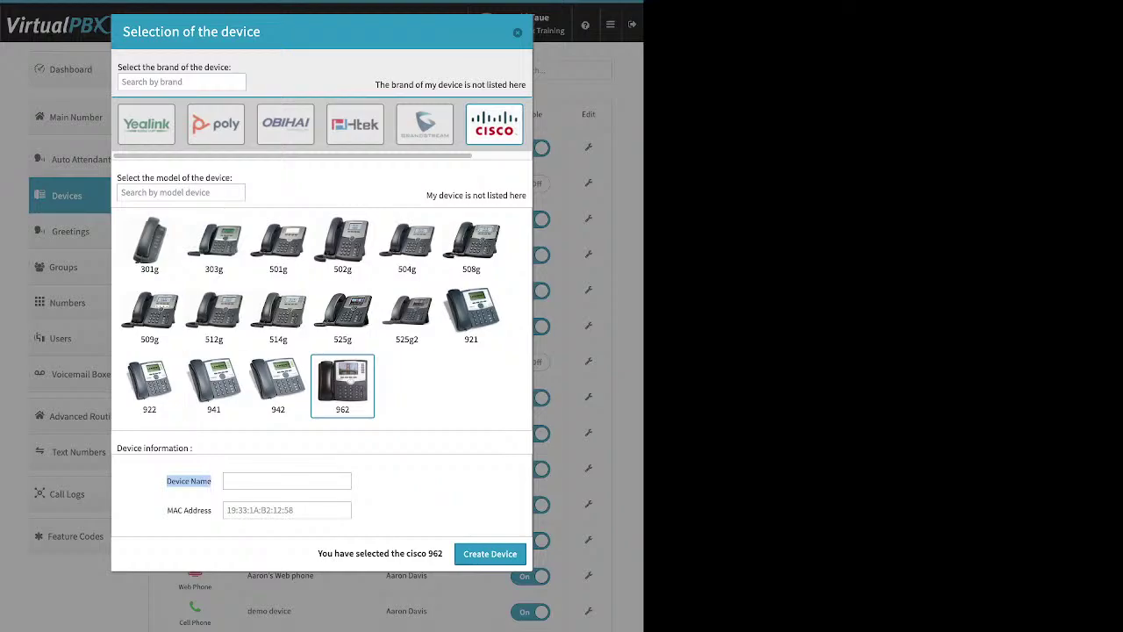
click(263, 510)
drag(213, 510, 167, 510)
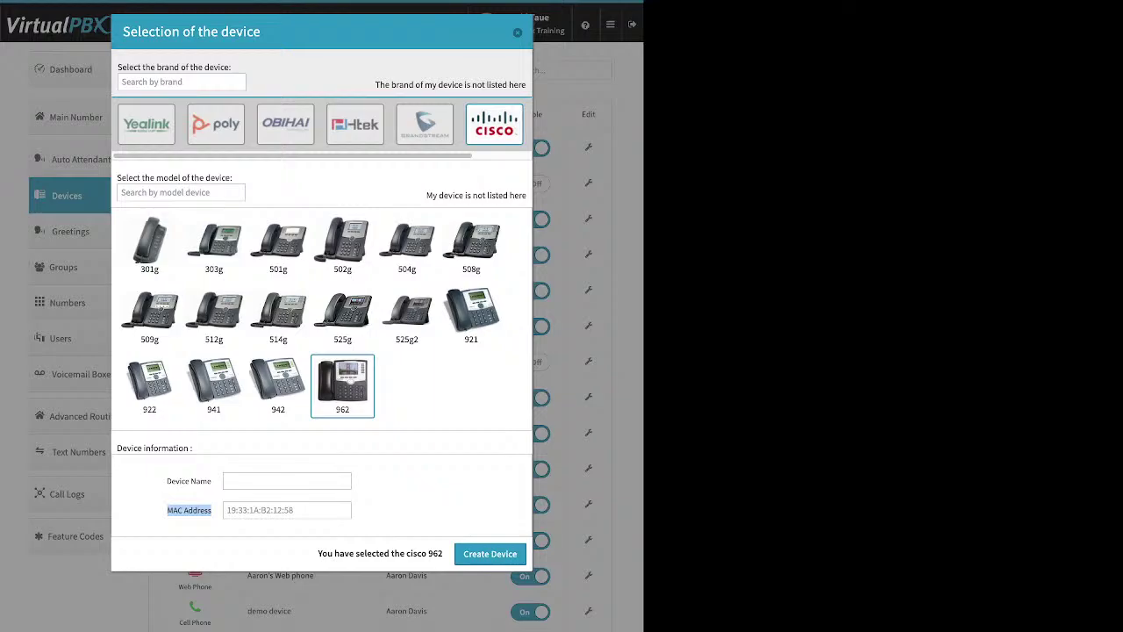
key(Escape)
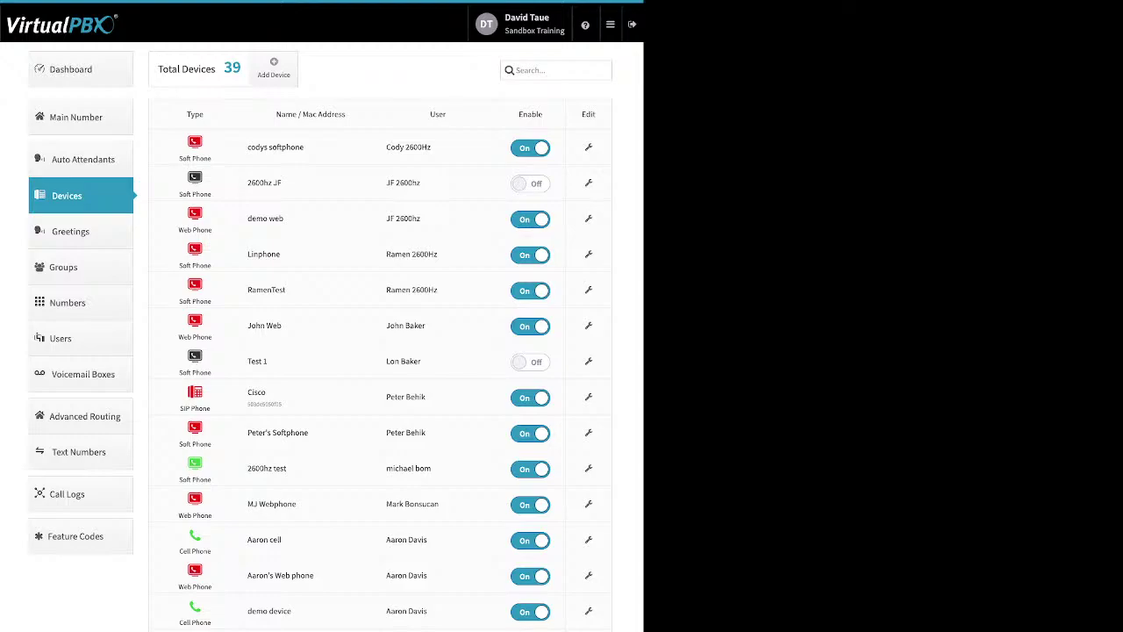
Step: Start adding a Cell Phone device, point out its Device Name field, then cancel
click(274, 68)
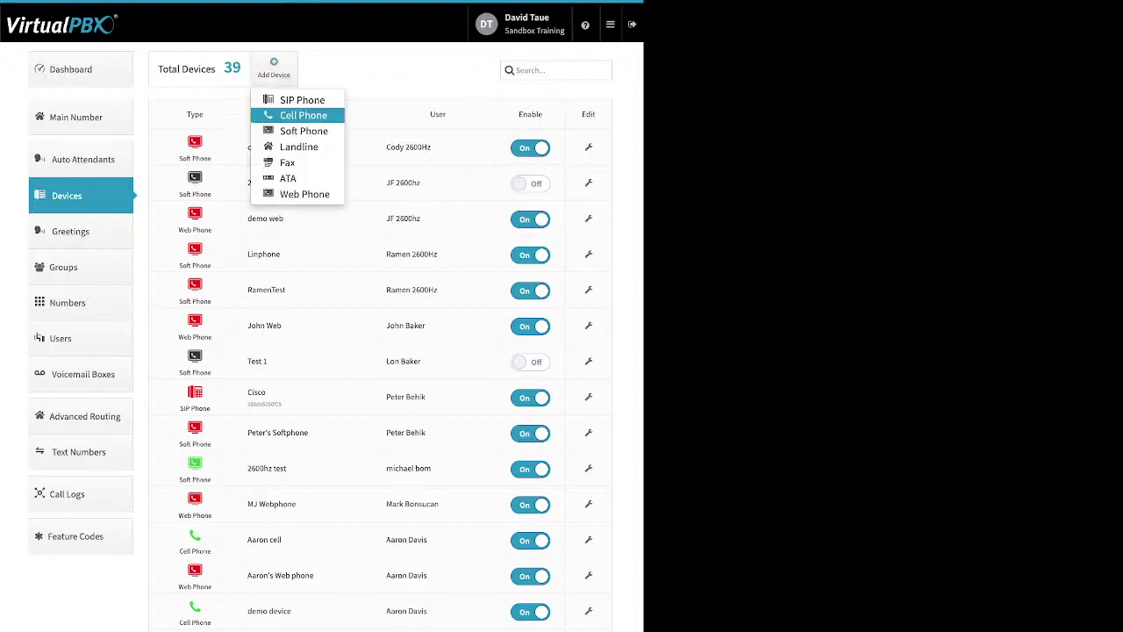
click(303, 115)
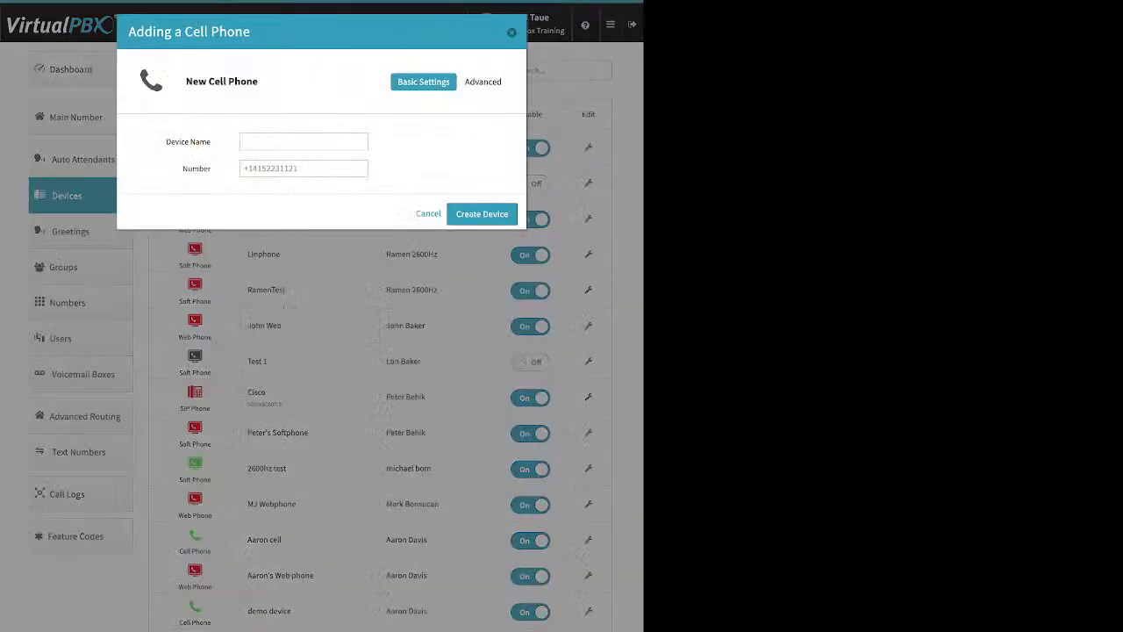
drag(166, 141, 210, 168)
key(Escape)
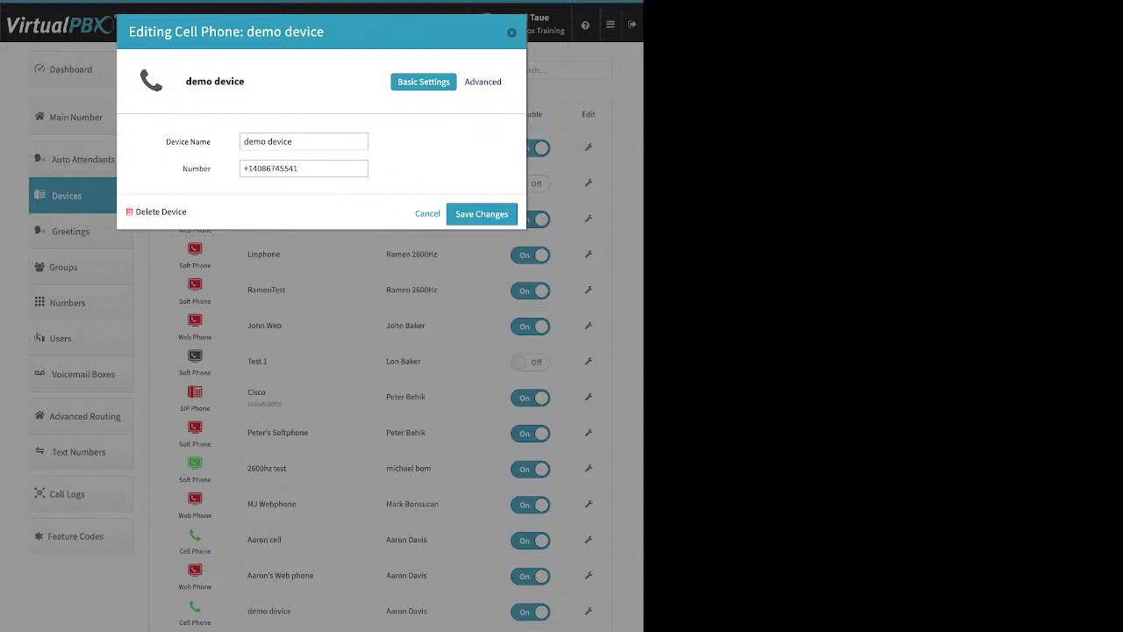
Step: Open the cell phone's Advanced Options and toggle cellphone voicemail on, then back off
click(486, 81)
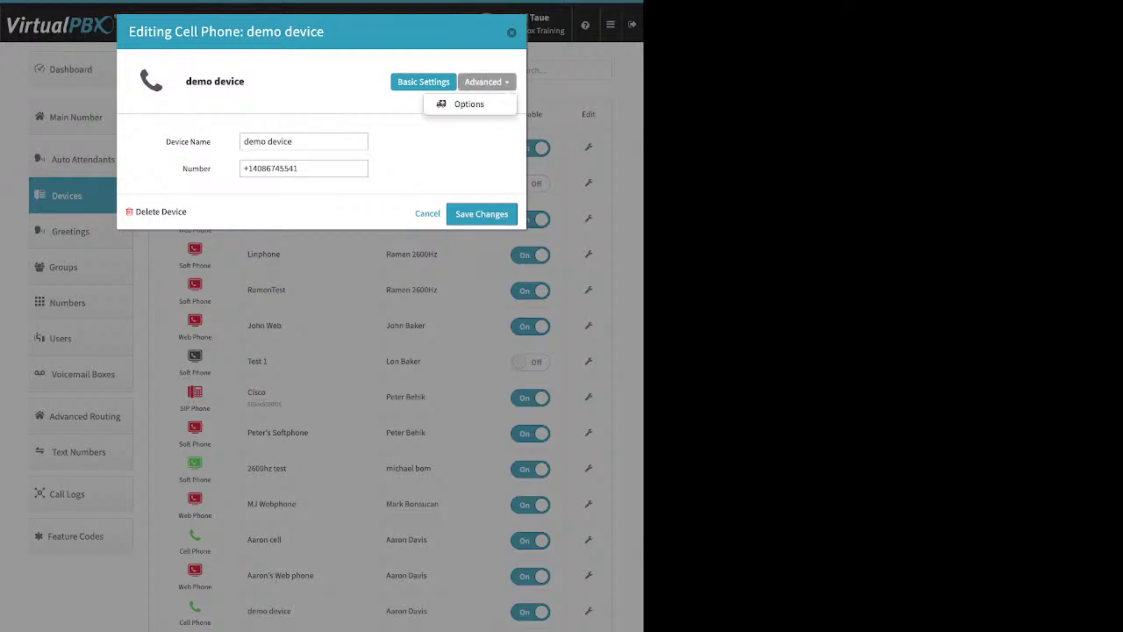
click(468, 104)
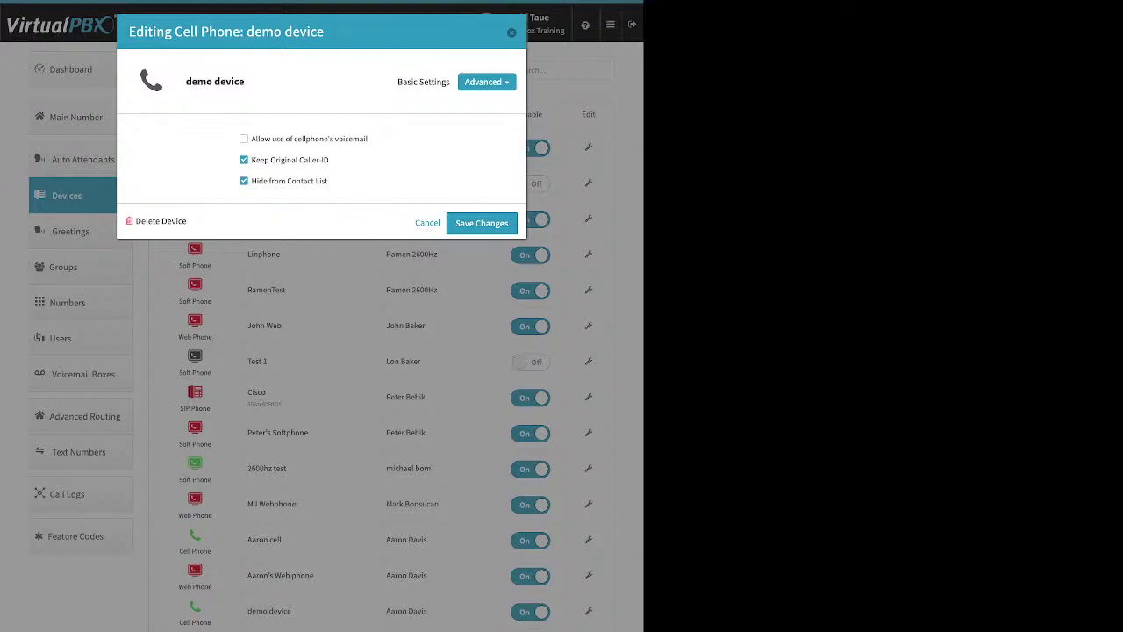
drag(369, 138, 251, 139)
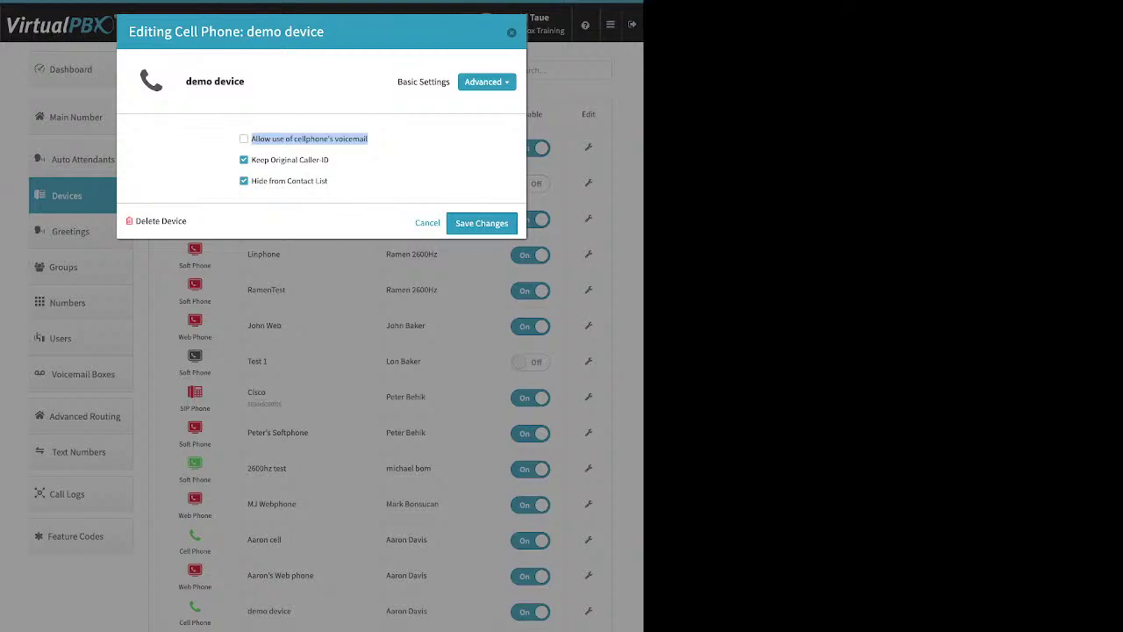
click(244, 138)
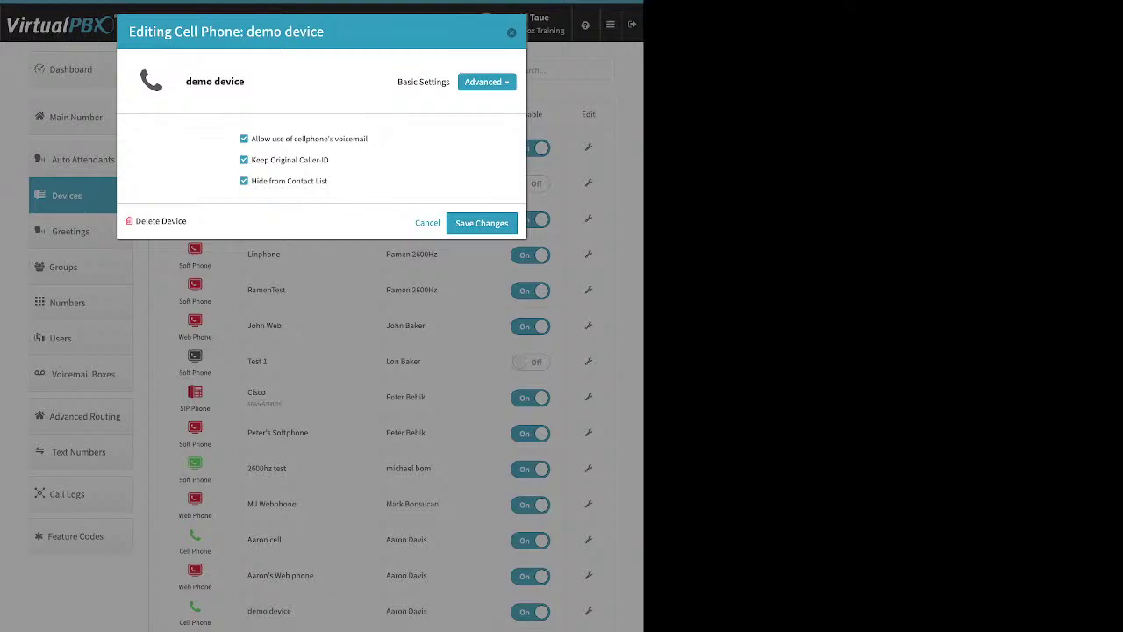
click(244, 139)
Step: Uncheck Keep Original Caller-ID, close the device window, and go to the Dashboard
drag(252, 160, 329, 160)
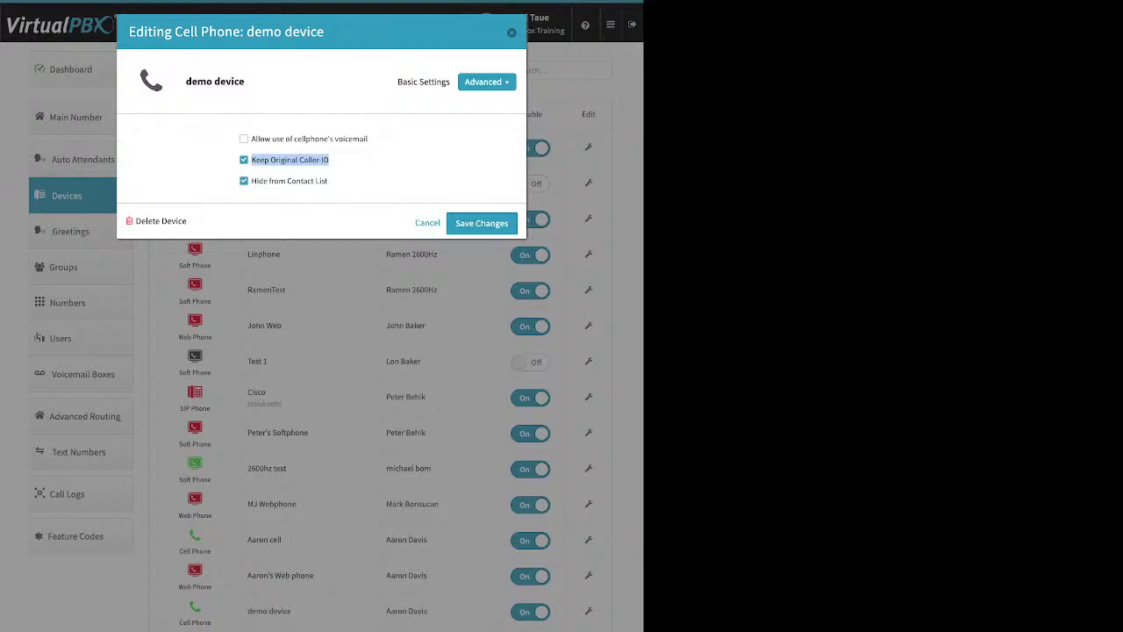
click(244, 160)
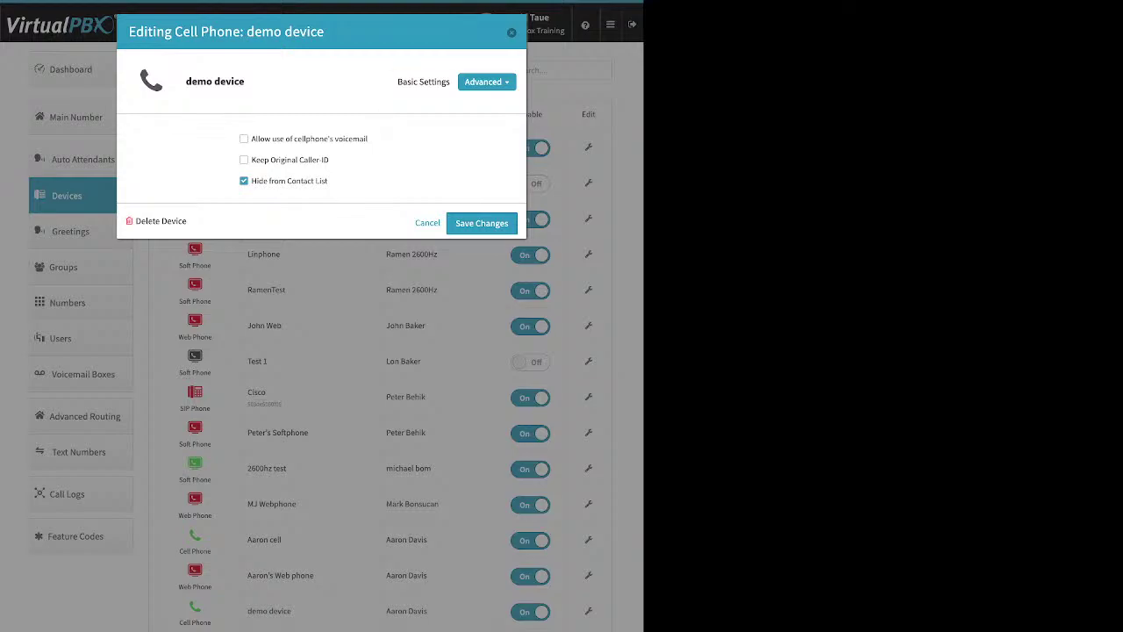
click(512, 32)
click(70, 70)
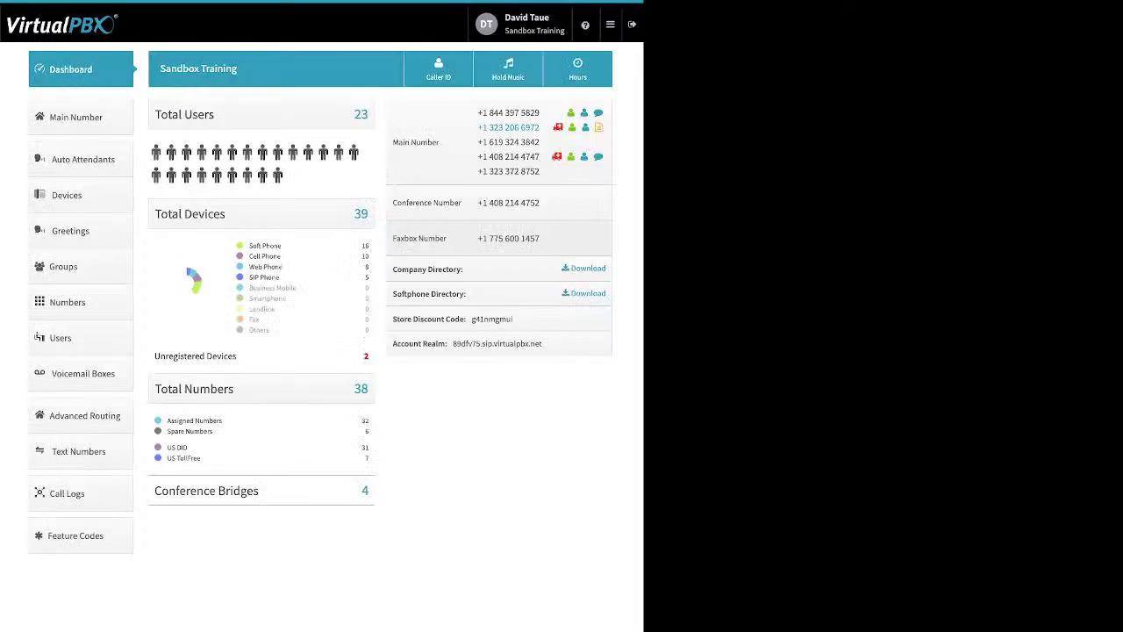
Step: Check the Company Caller ID settings, then return to the Devices list
click(438, 69)
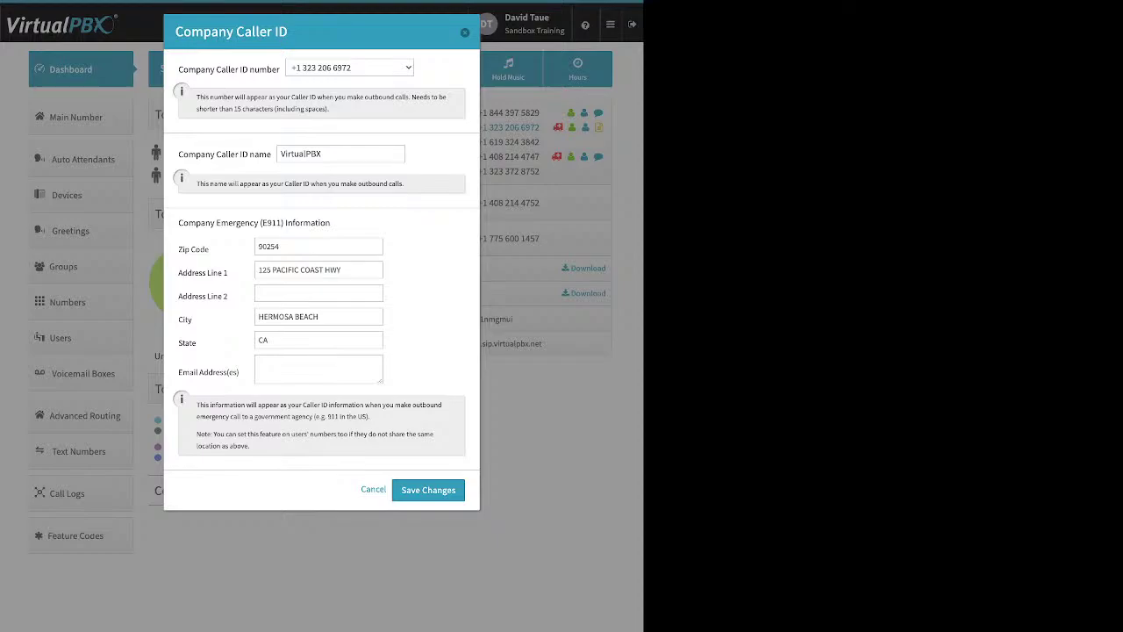
click(428, 490)
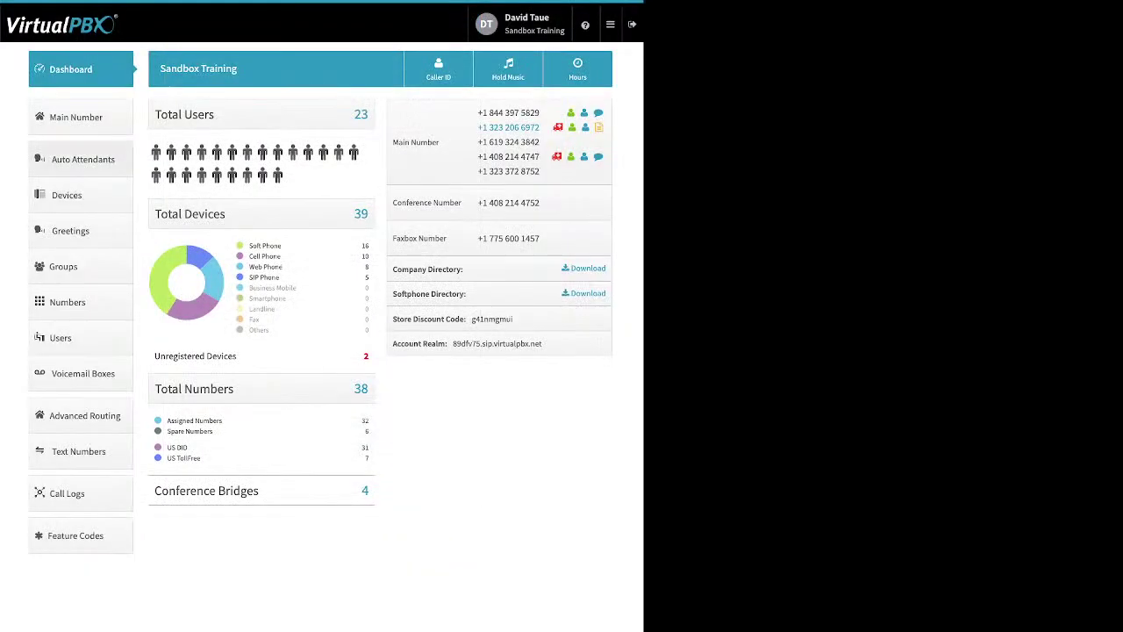
click(81, 195)
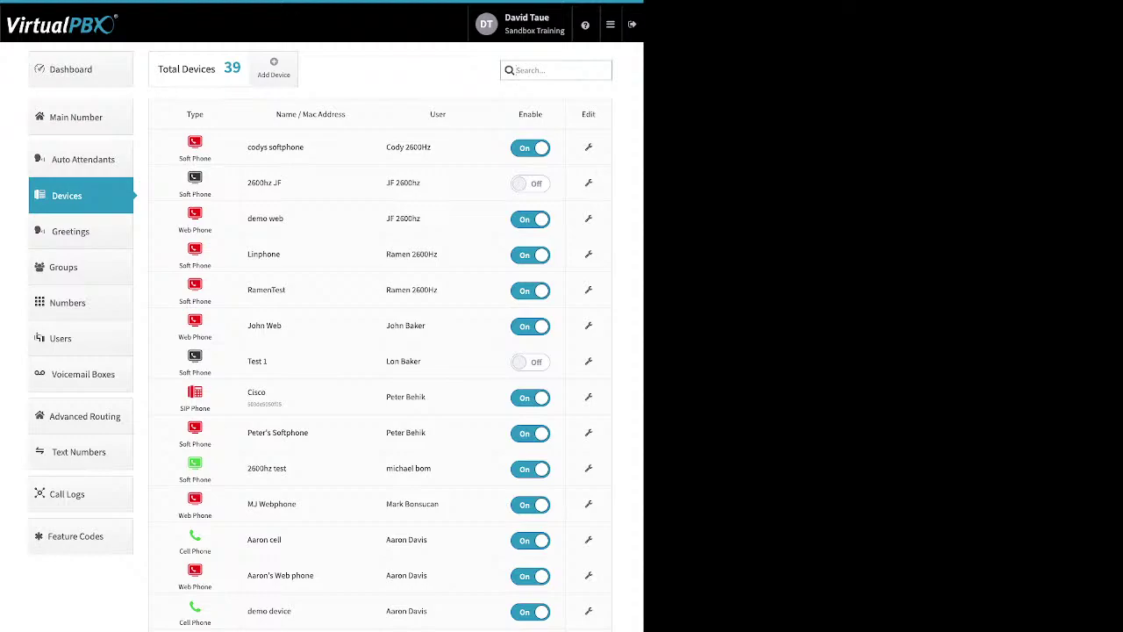
Step: Start adding a softphone device and dismiss the 911 location notice
click(273, 69)
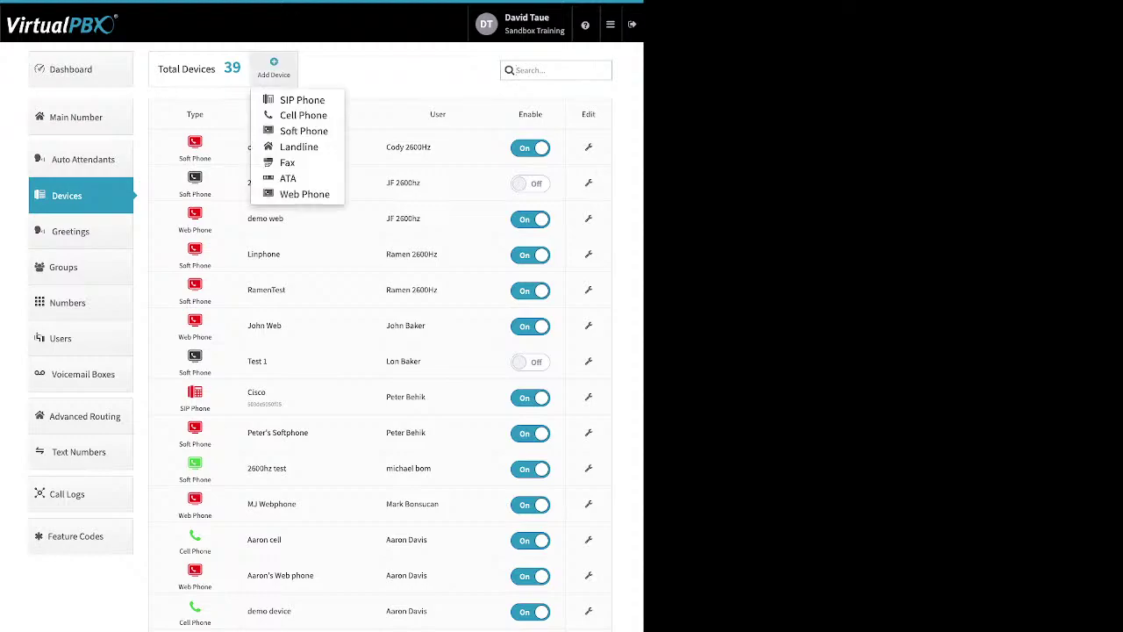
click(303, 131)
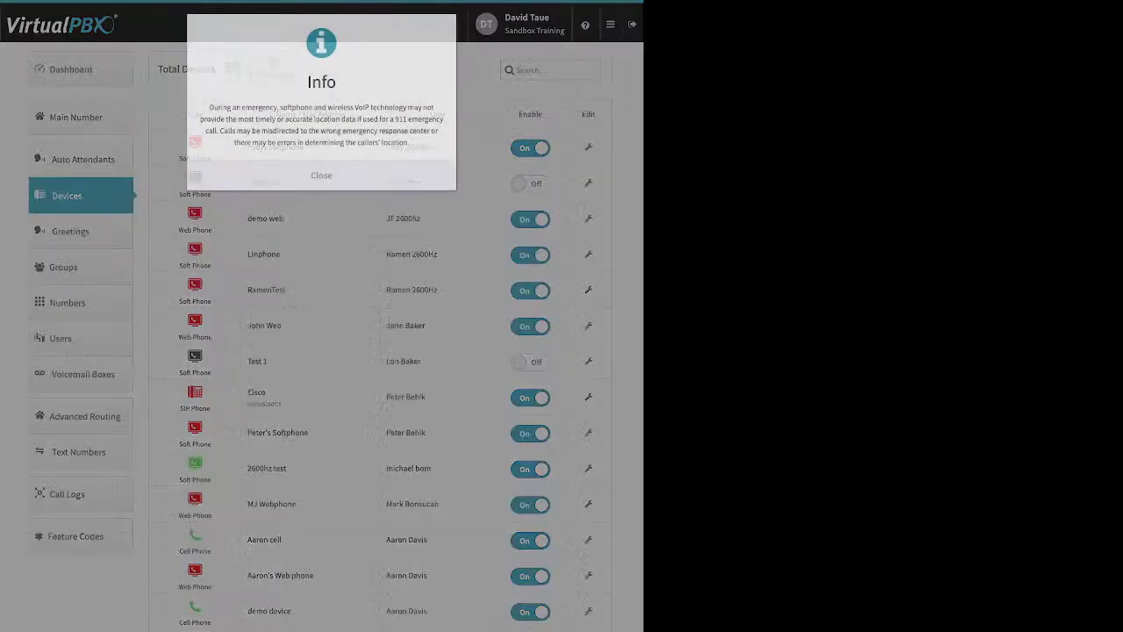
click(321, 175)
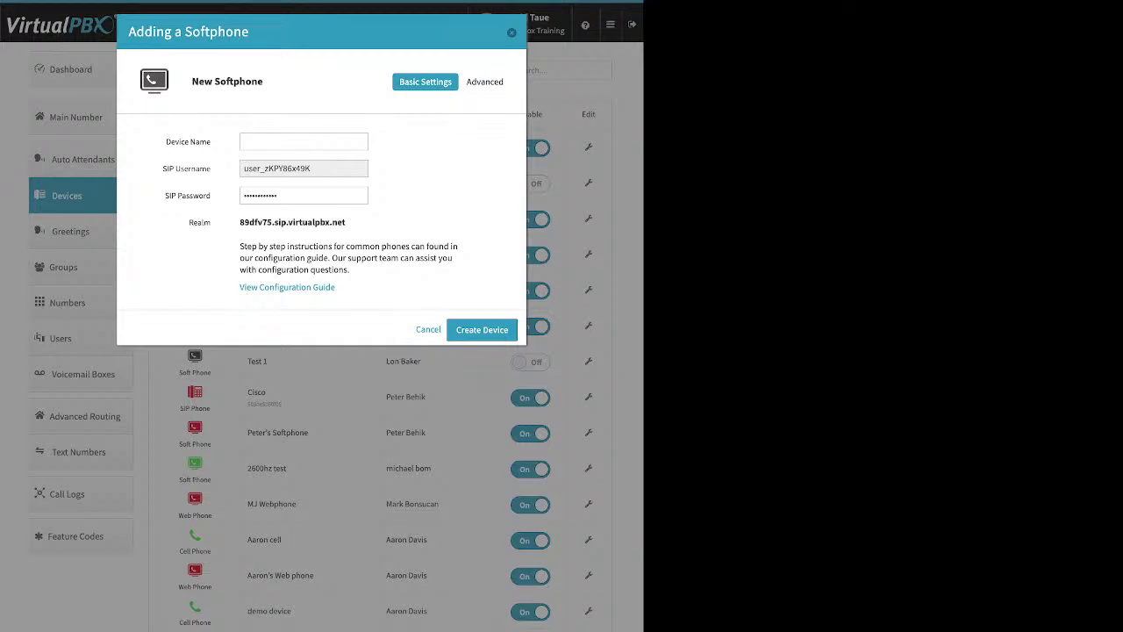
Step: Review the generated SIP username, password and realm, then cancel without creating the softphone
key(Tab)
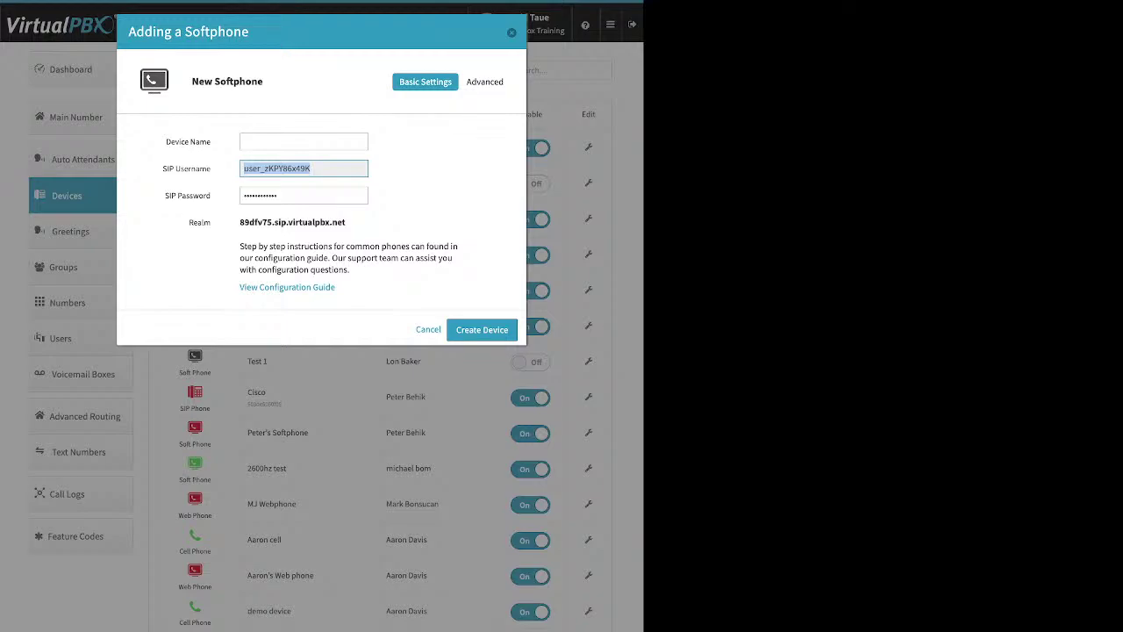
key(Tab)
key(Tab)
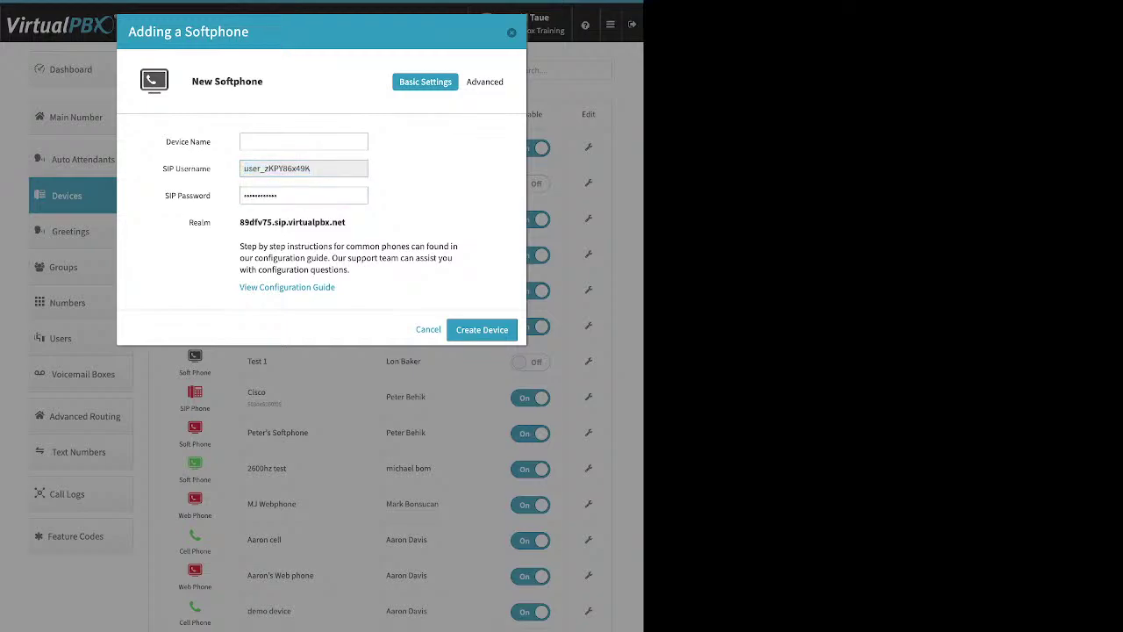
click(305, 195)
key(ctrl+a)
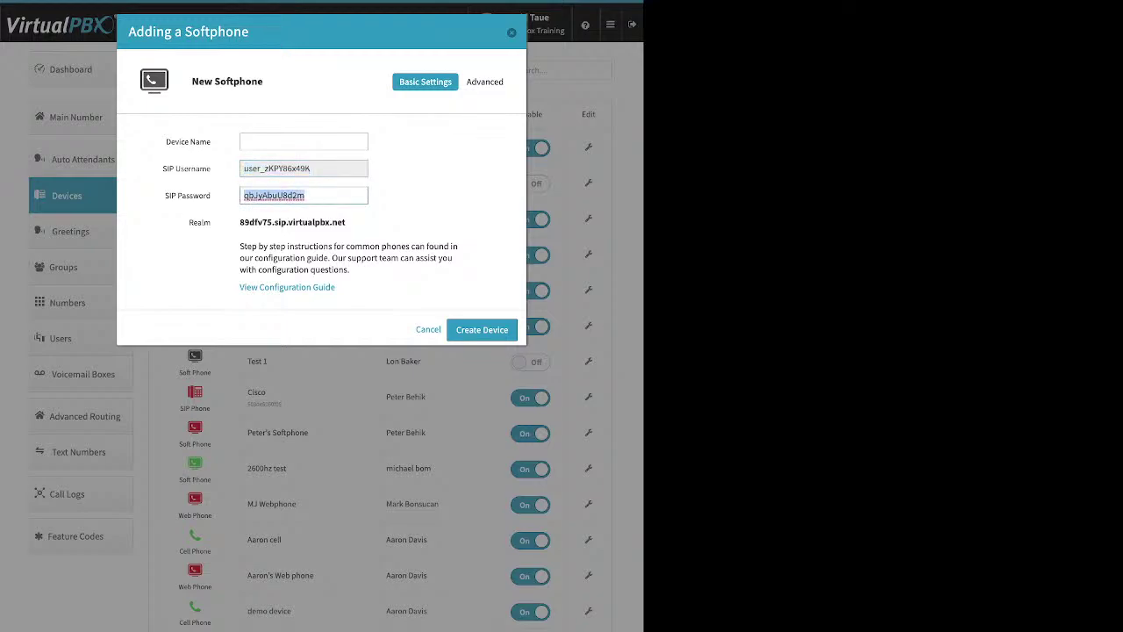
key(Tab)
double_click(292, 222)
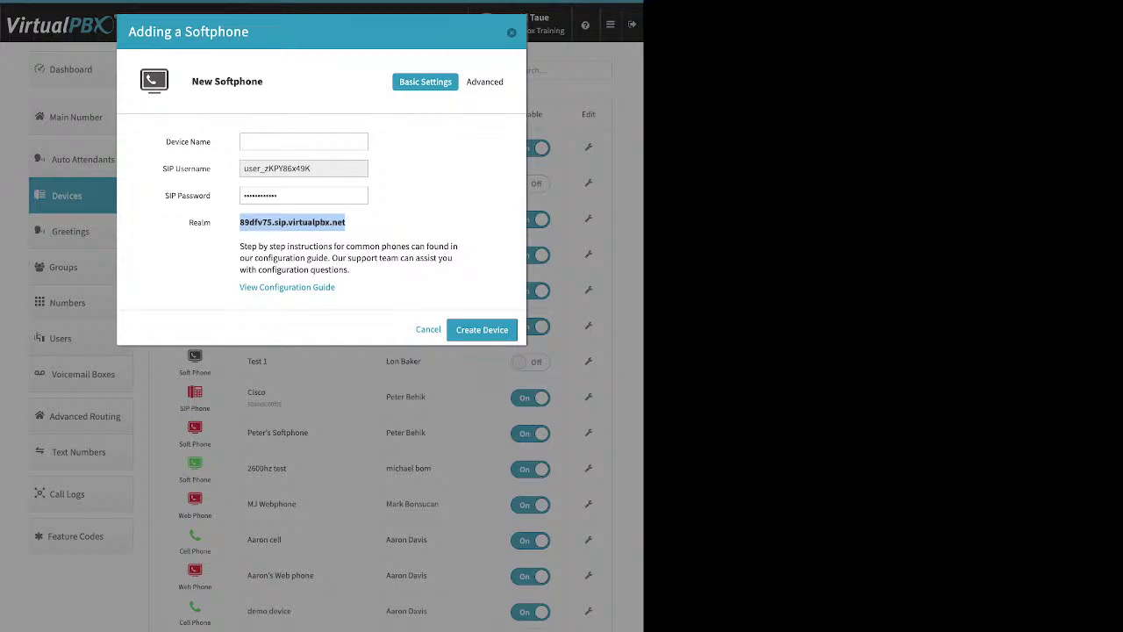
key(Escape)
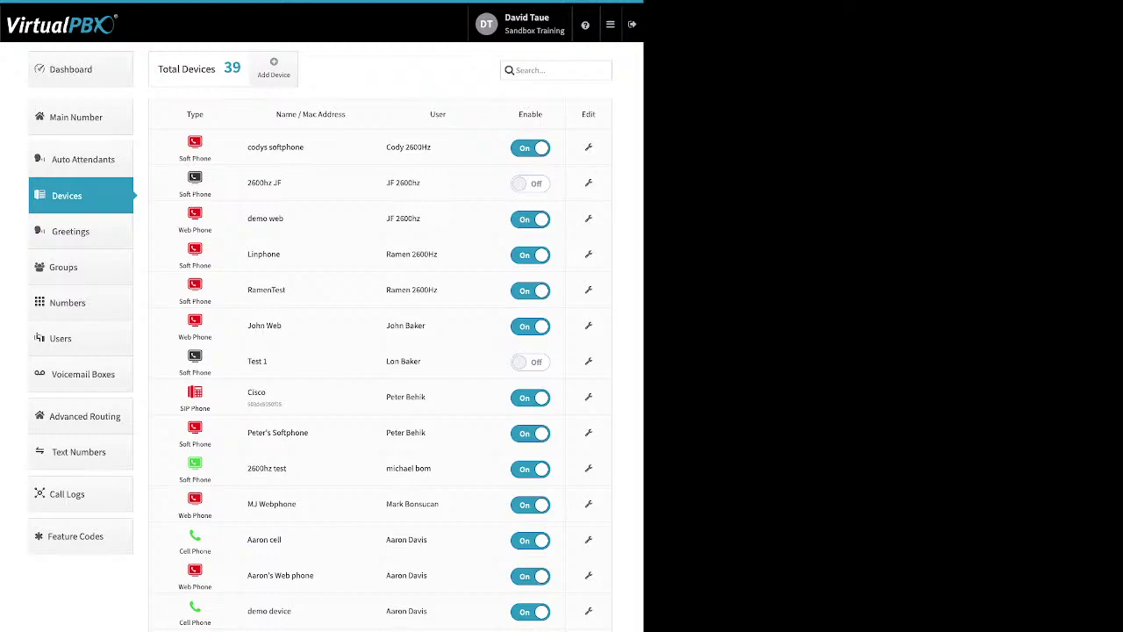
Step: Preview the Add Web Phone form and cancel it without creating a device
click(274, 68)
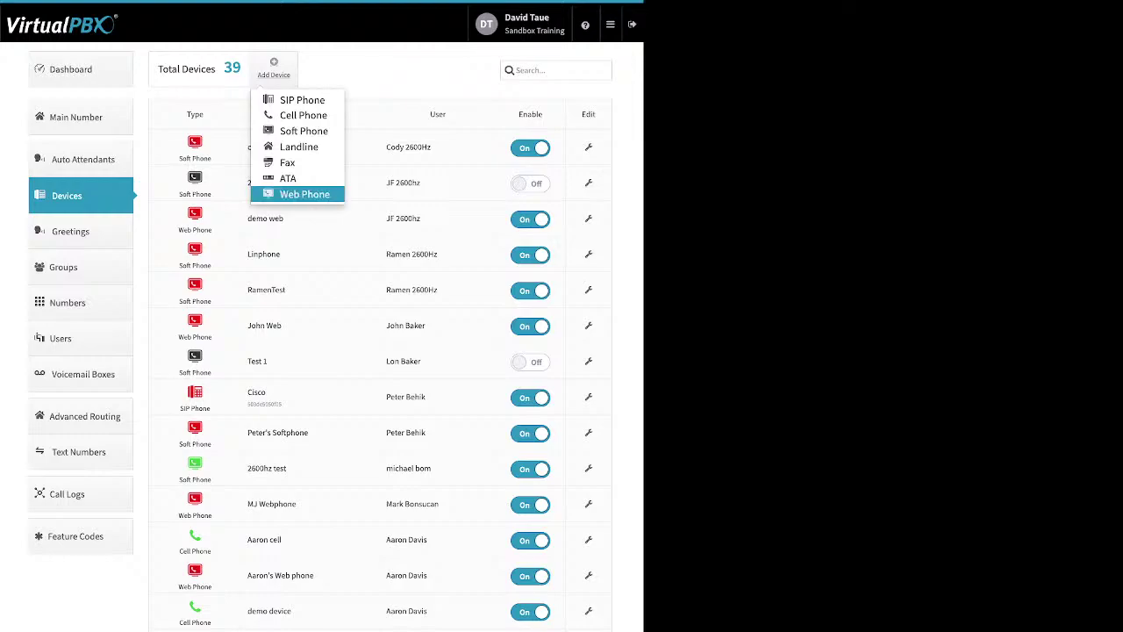
key(Return)
key(Return)
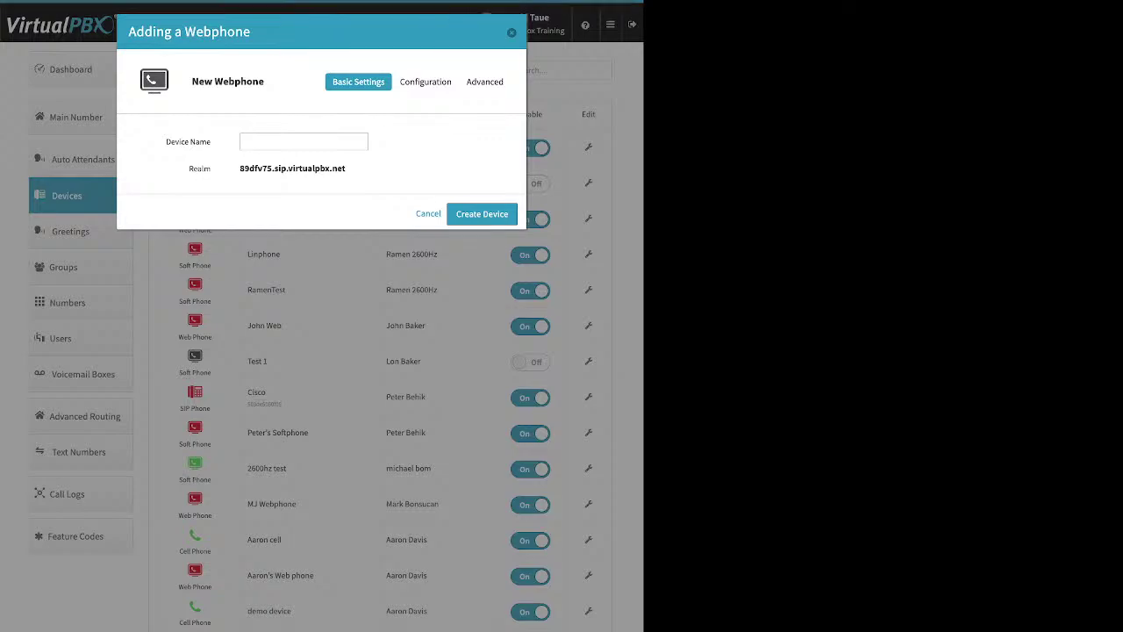
key(Escape)
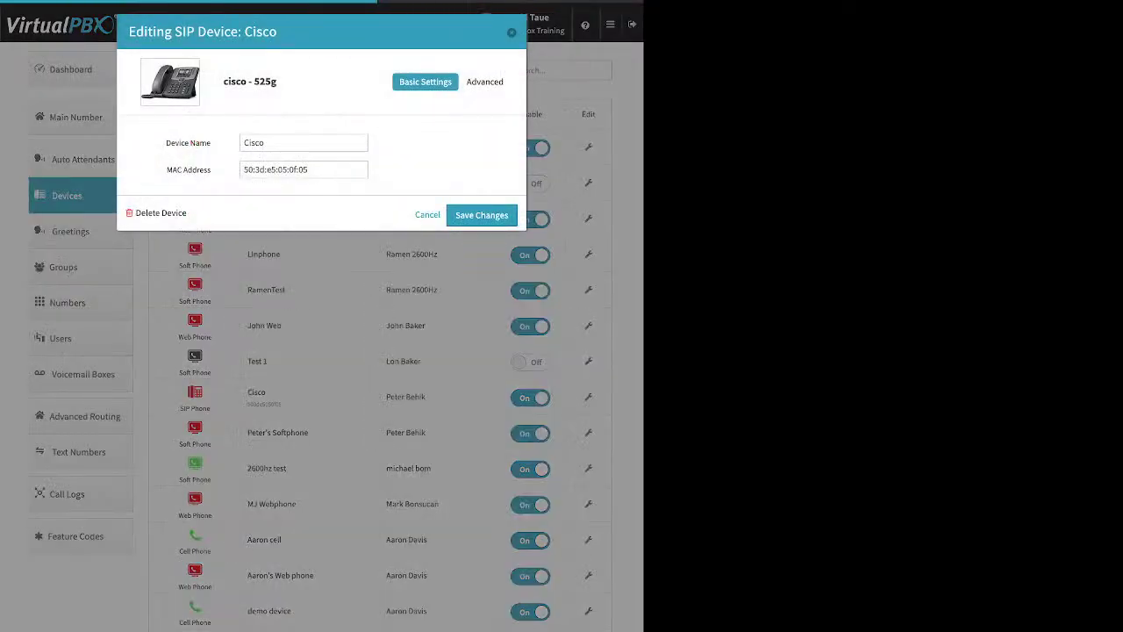
click(485, 82)
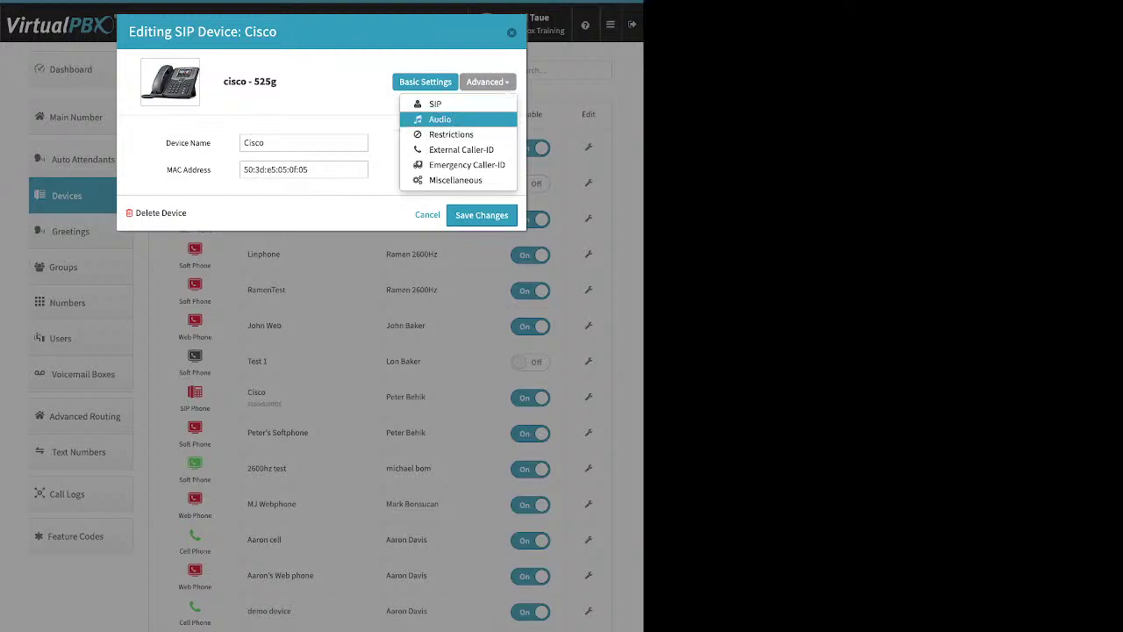
key(Return)
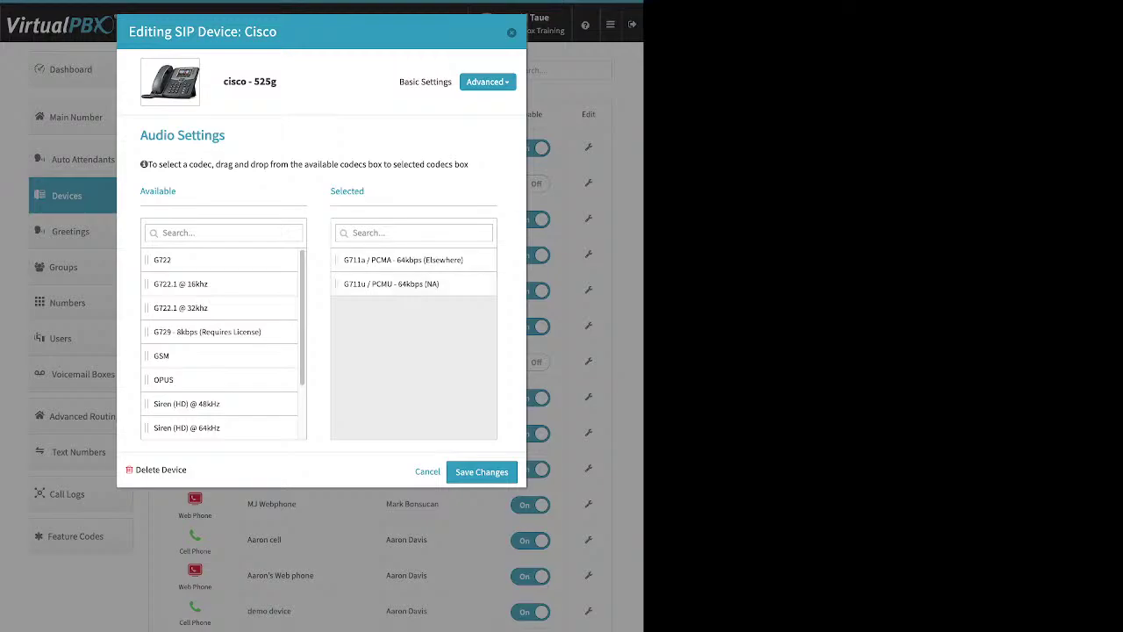
key(Escape)
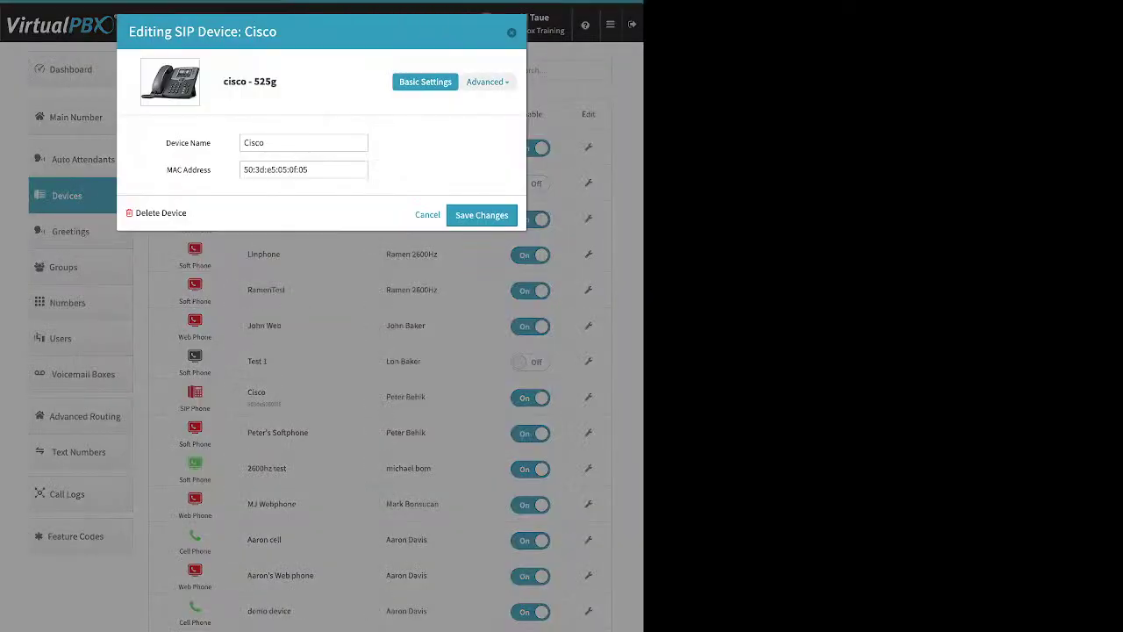
click(485, 81)
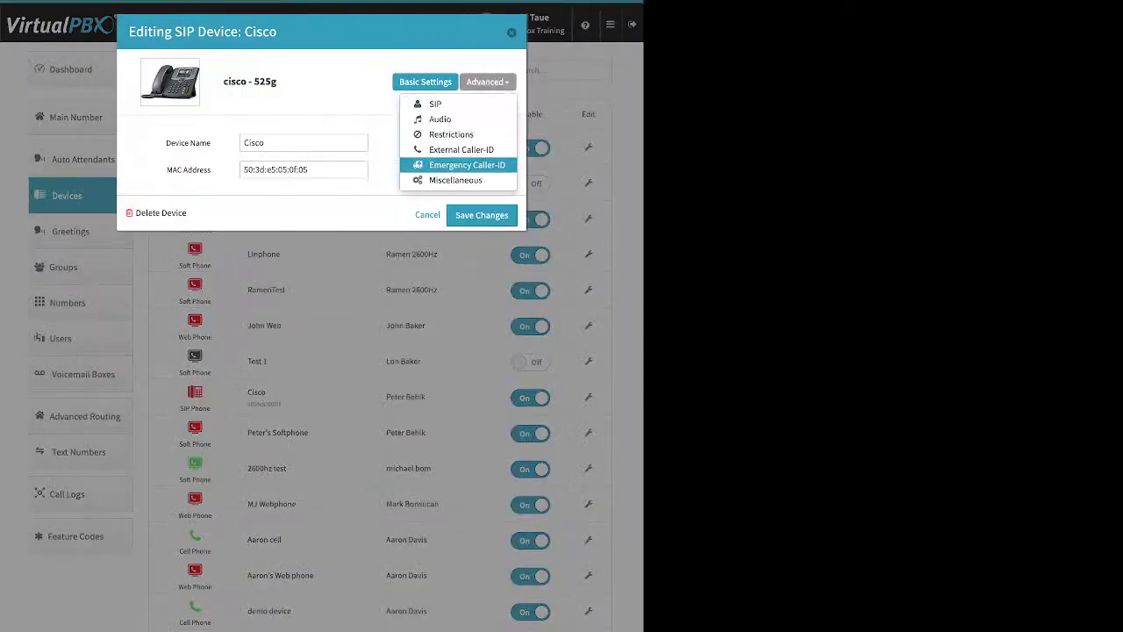
Step: Set the Cisco 525g's Emergency Caller-ID number to the first listed e911 number and save
click(467, 165)
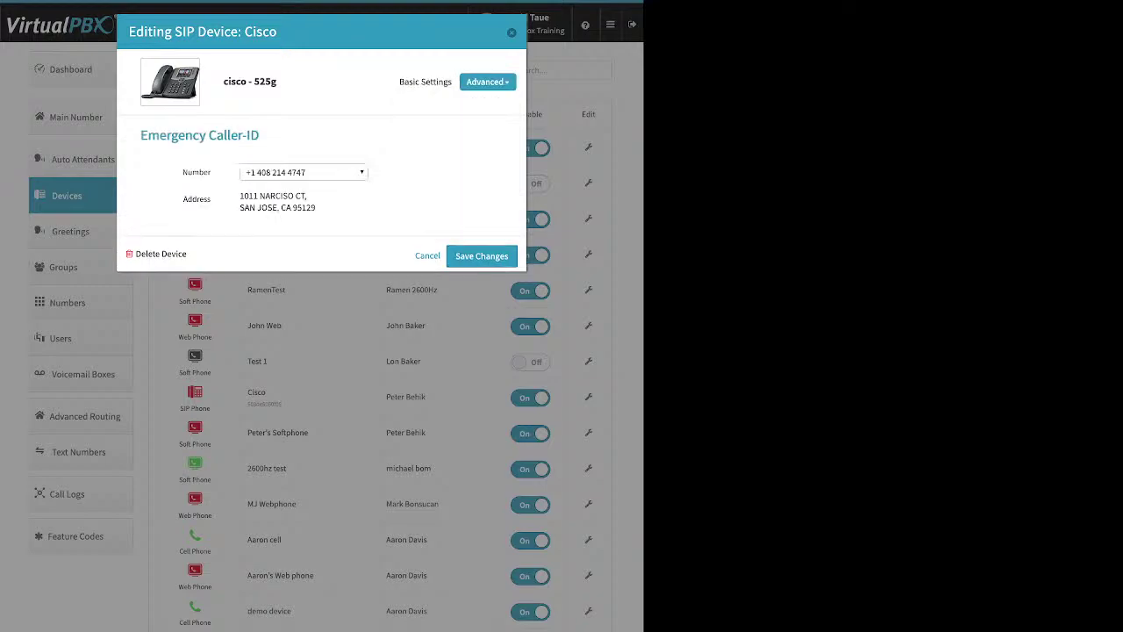
click(304, 172)
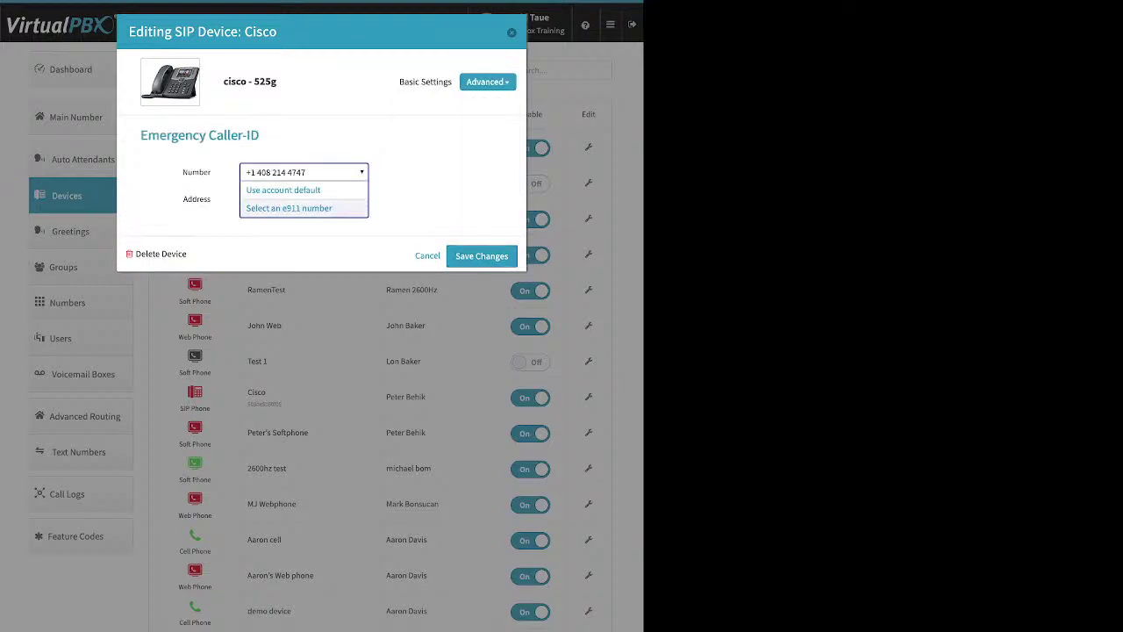
click(289, 208)
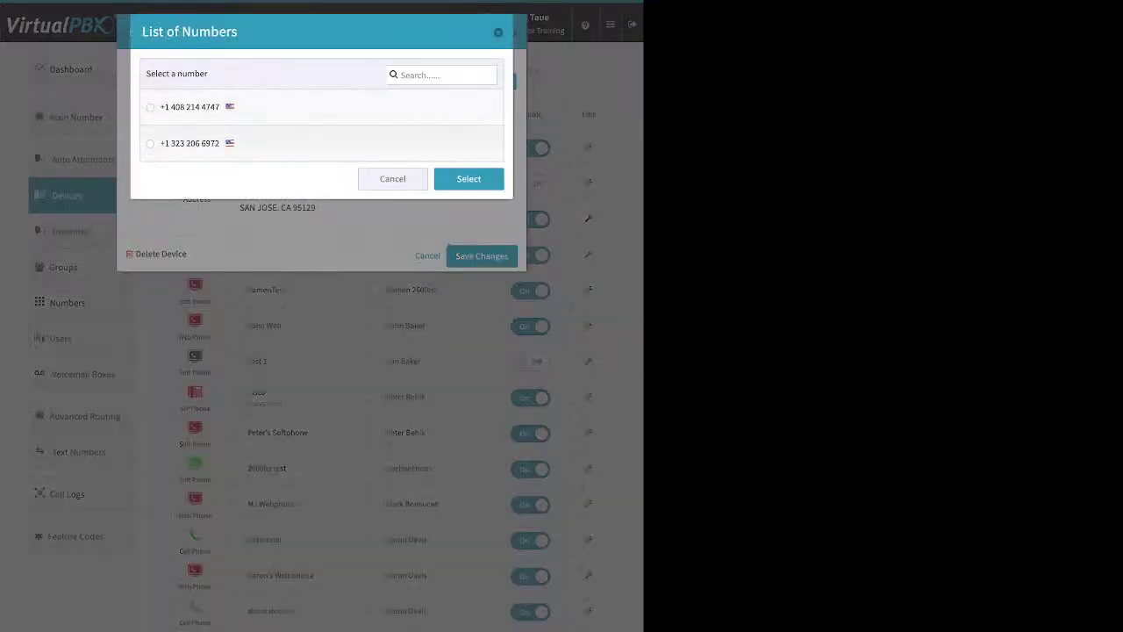
click(150, 108)
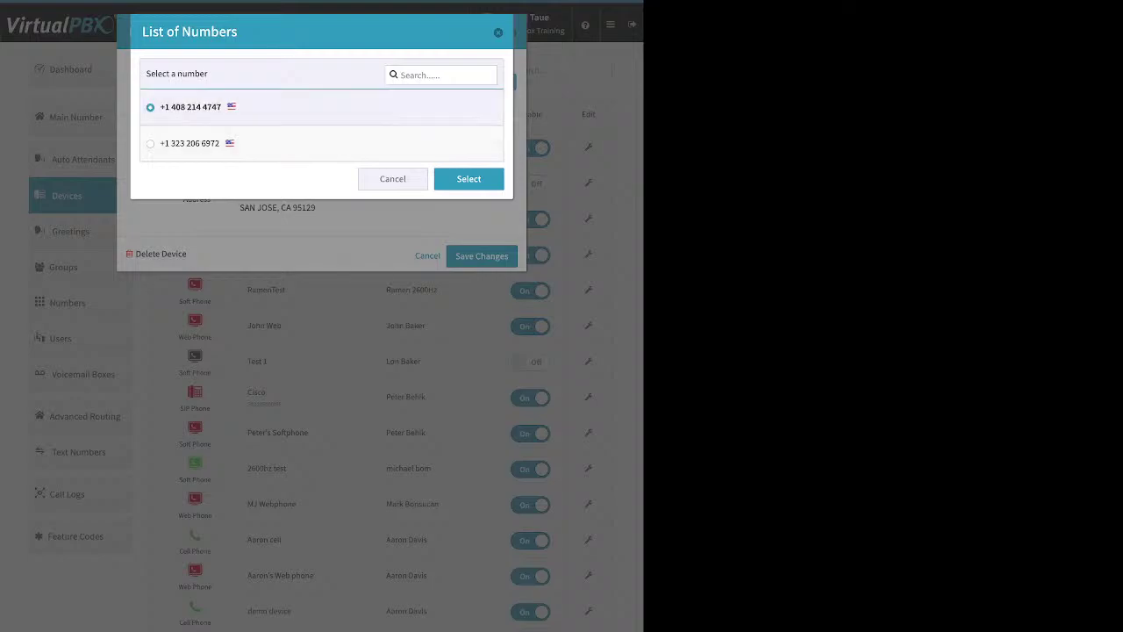
click(469, 179)
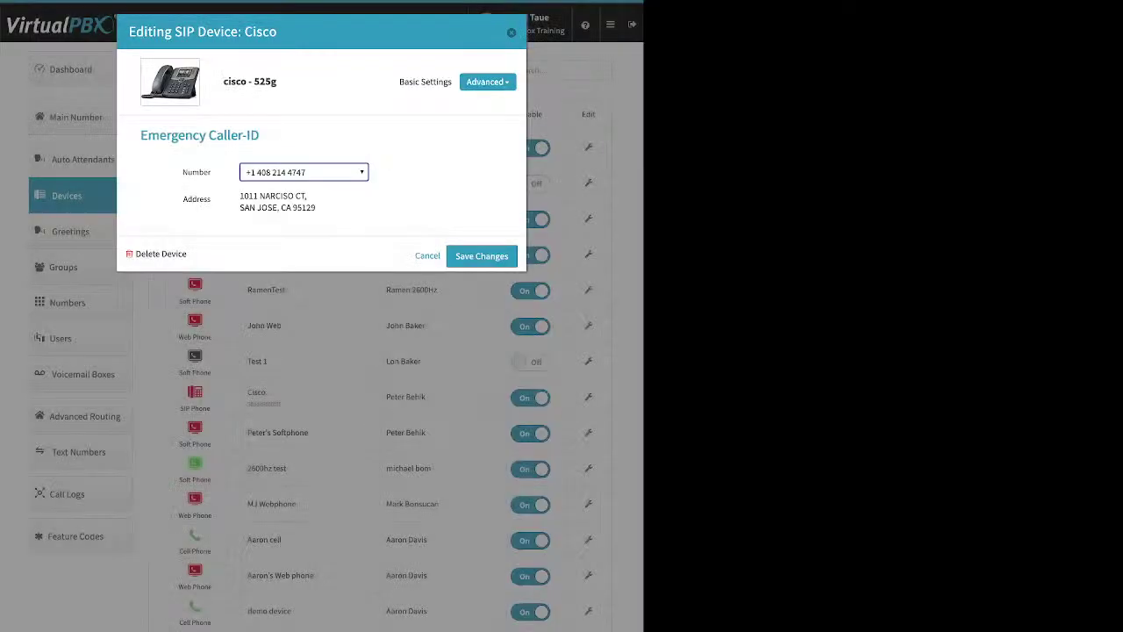
click(481, 256)
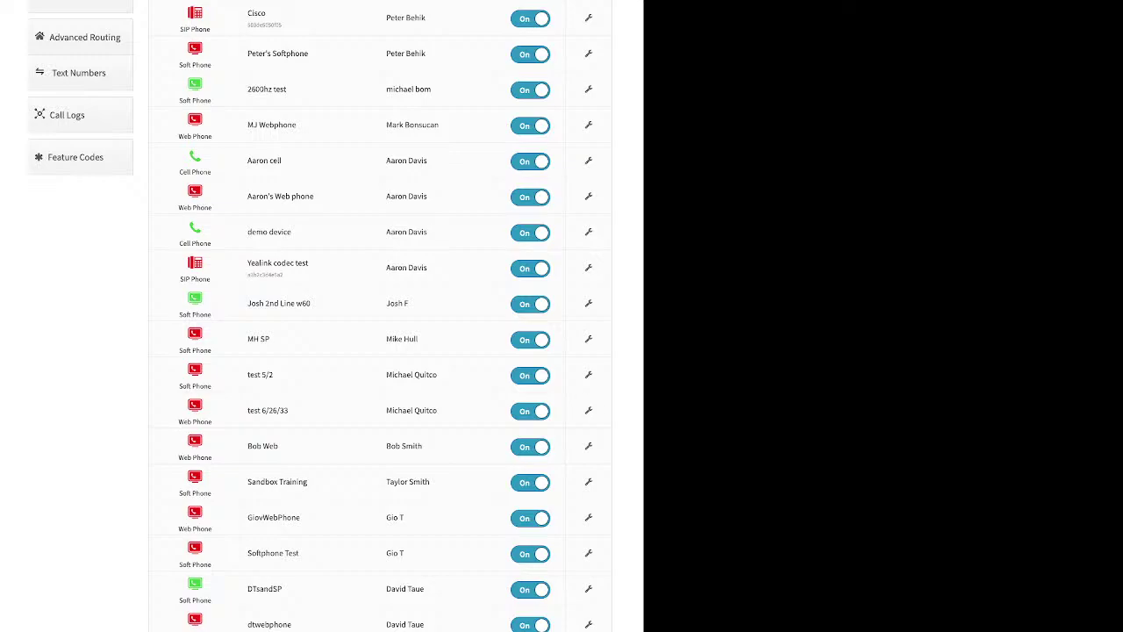
Step: Look over the Feature Codes page, then open the Greetings list
click(76, 157)
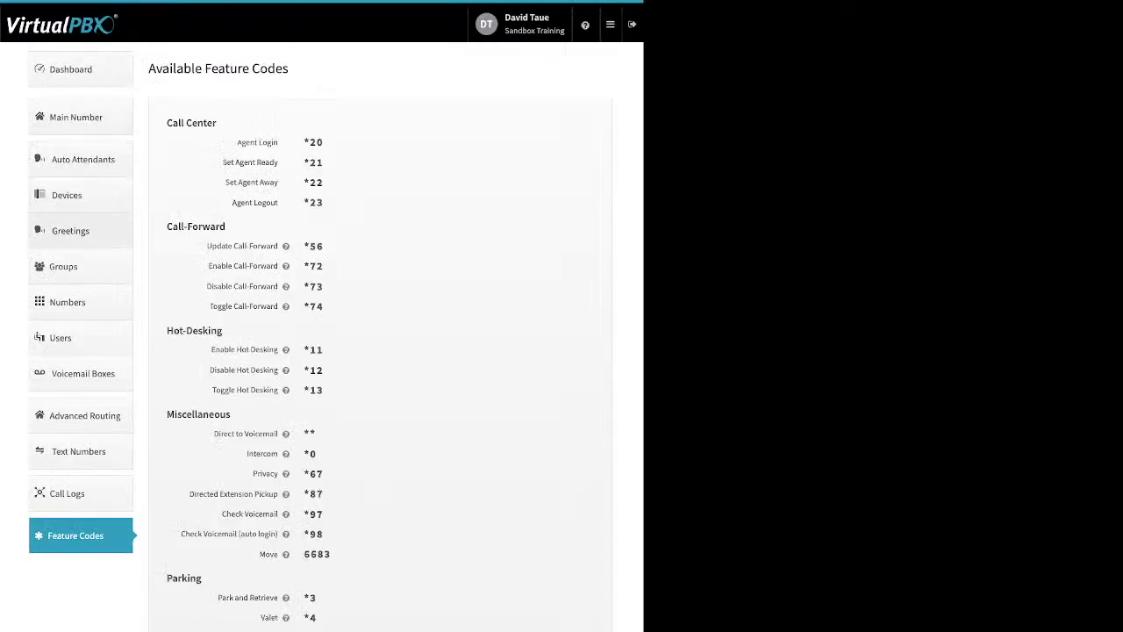
click(71, 230)
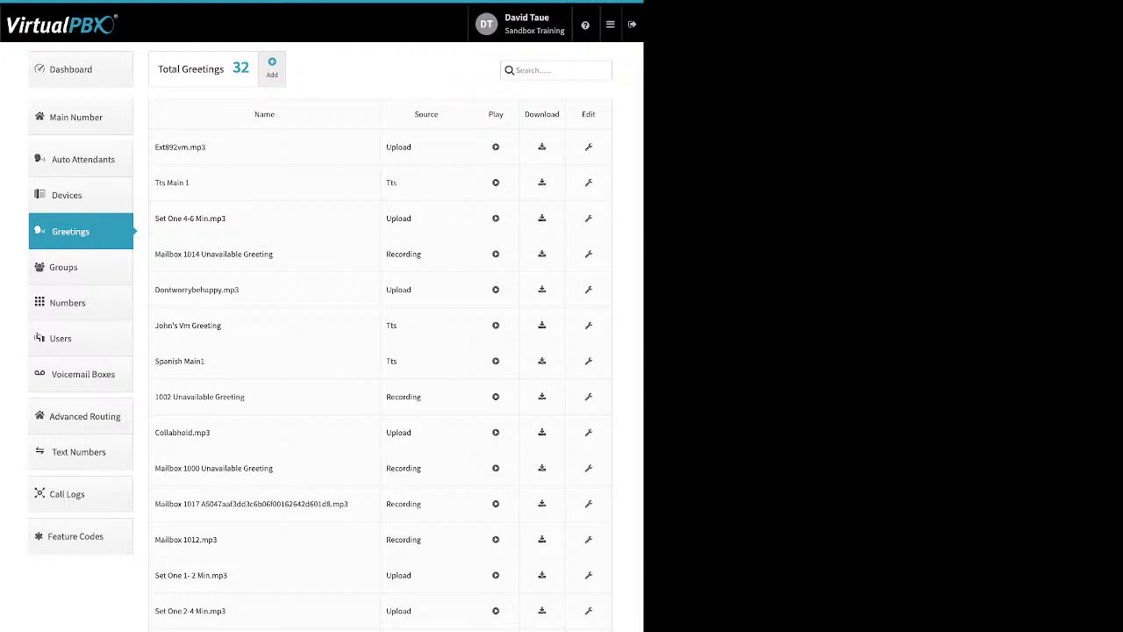
click(272, 68)
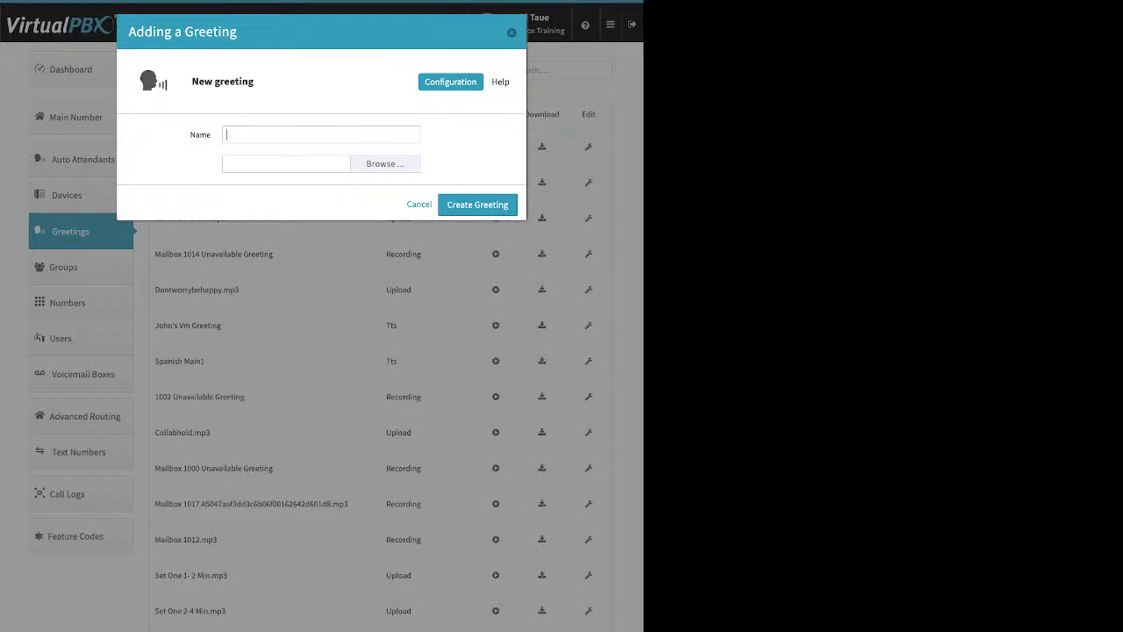
click(395, 164)
key(Escape)
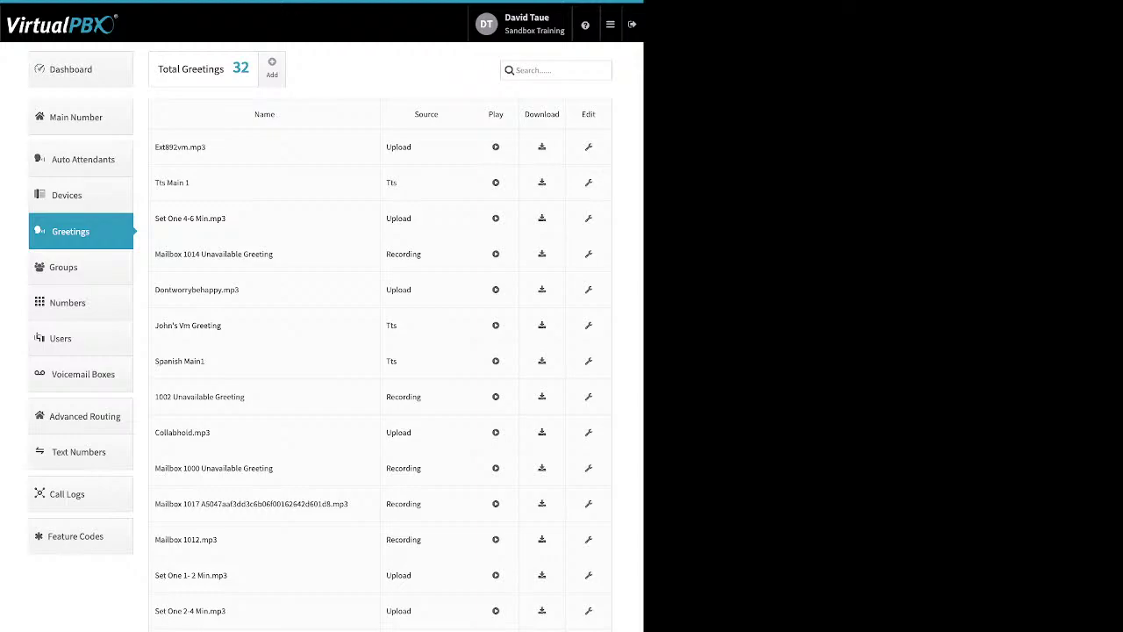
drag(412, 147, 387, 182)
drag(421, 254, 386, 254)
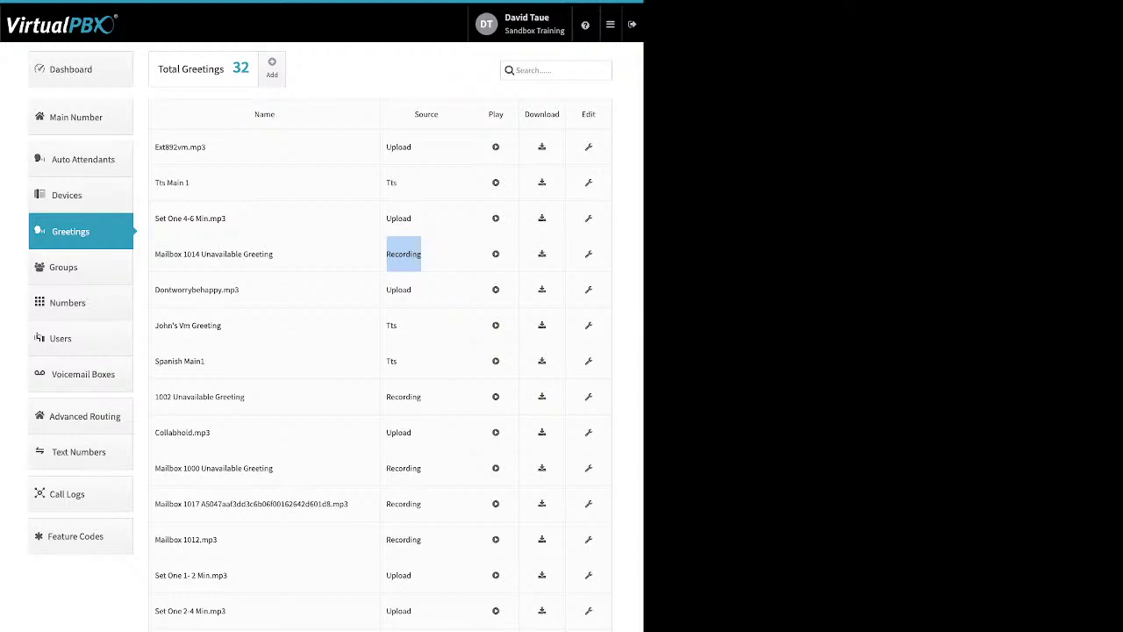
Step: Look over greeting ext892vm.mp3's editor, save it, and open the Groups page
click(588, 146)
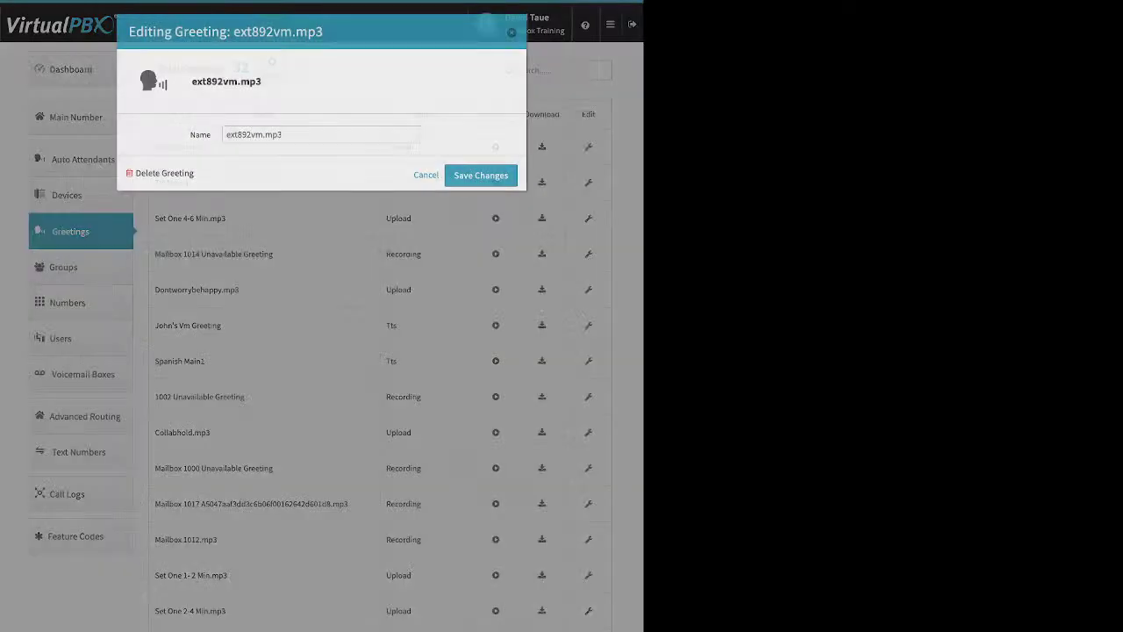
key(ctrl+a)
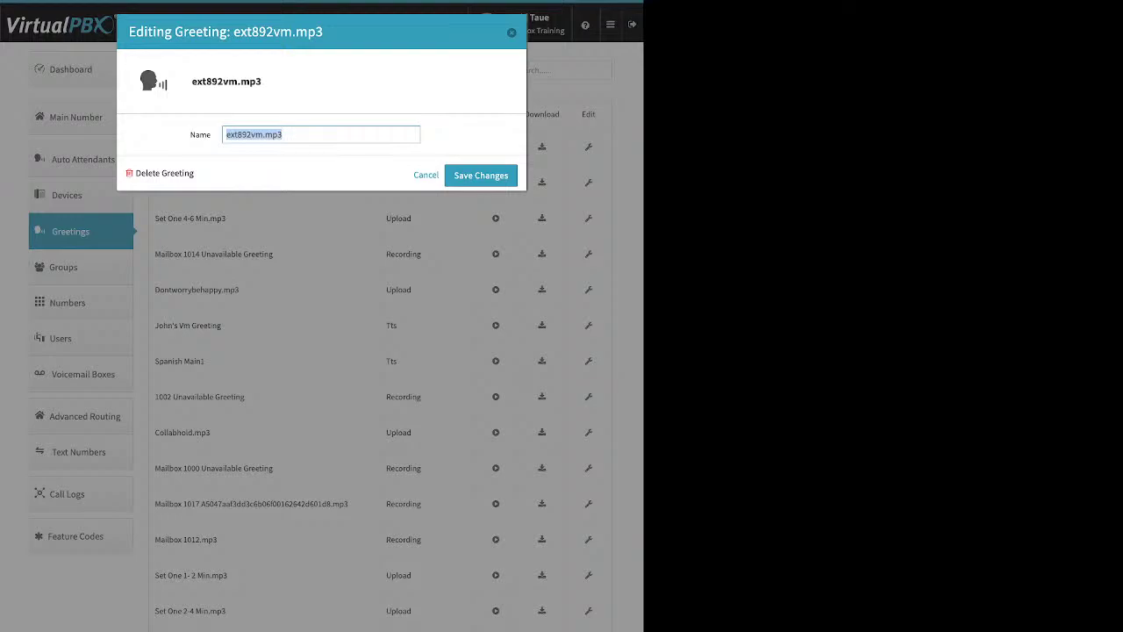
key(Tab)
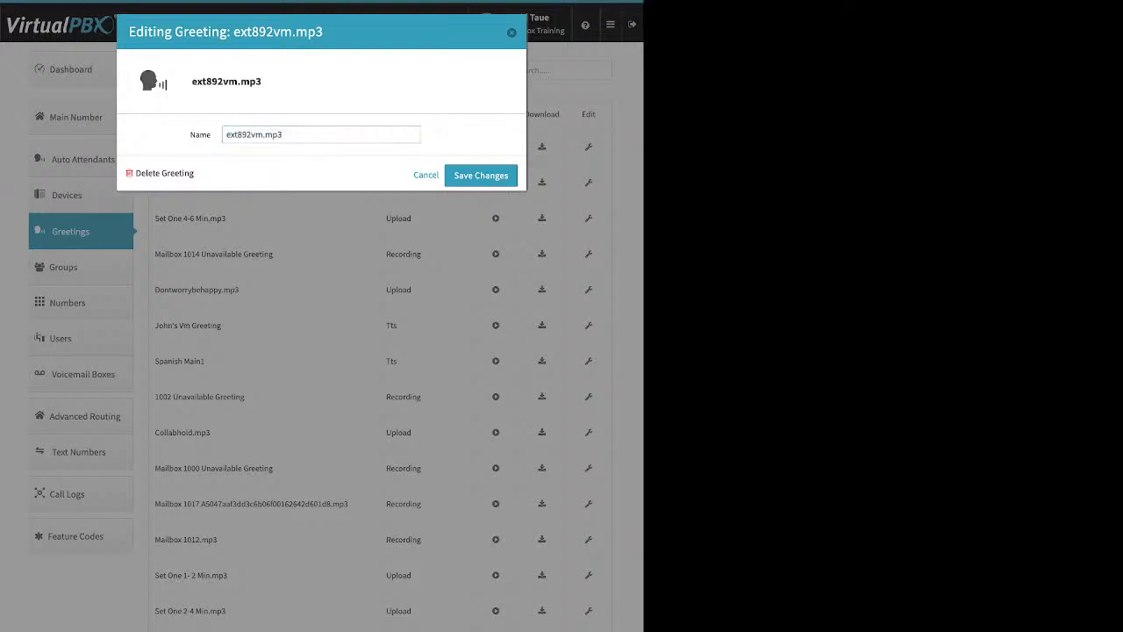
drag(194, 173, 135, 173)
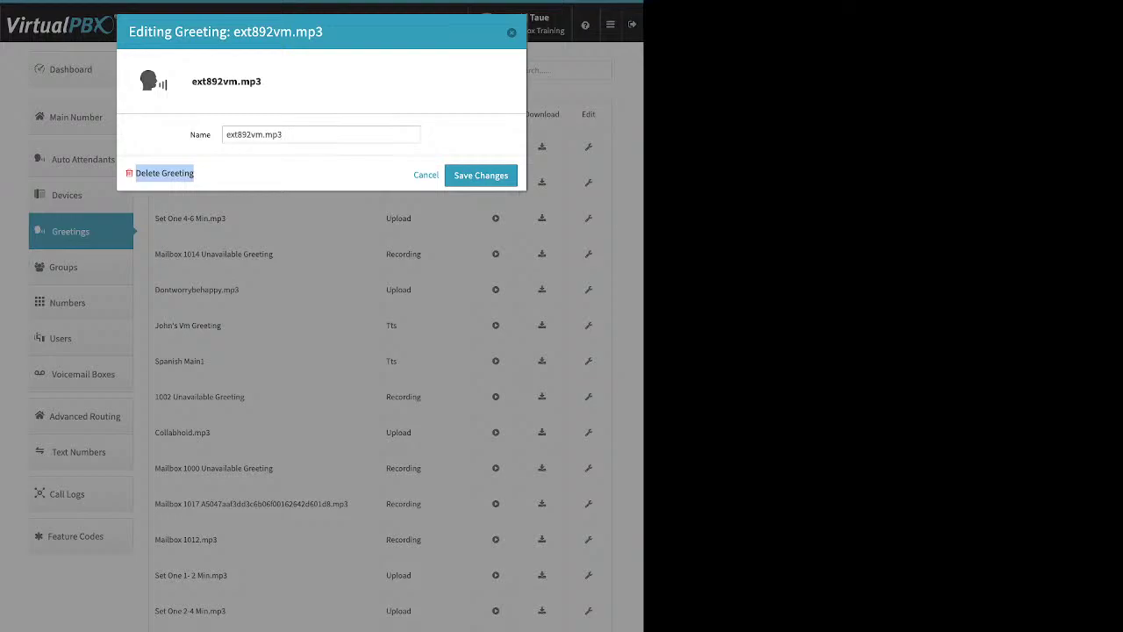
click(481, 176)
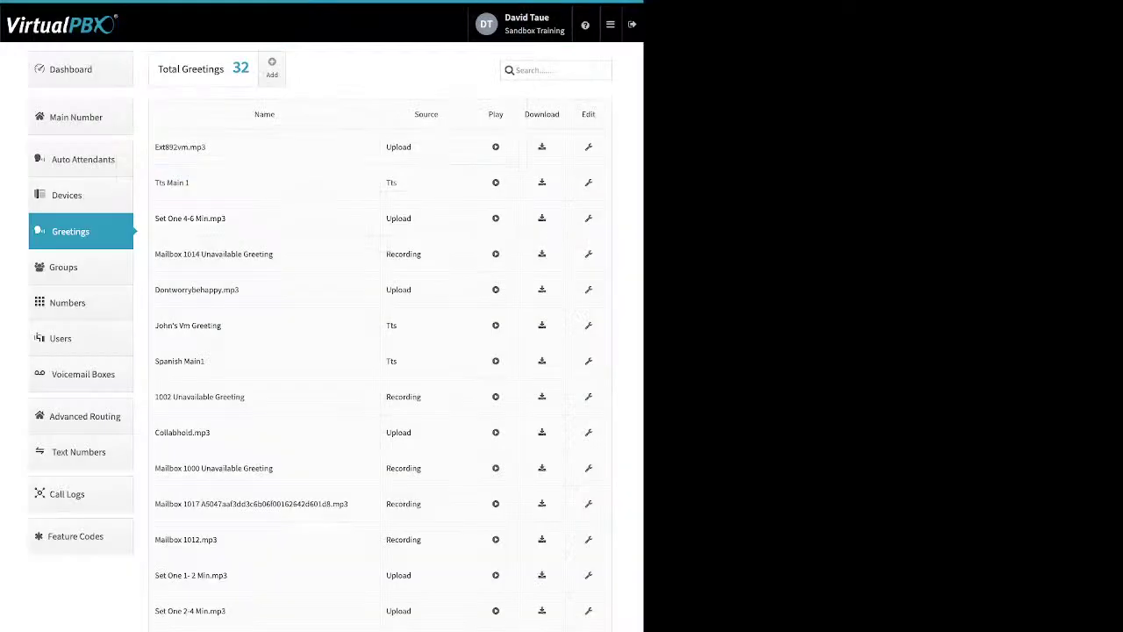
click(64, 267)
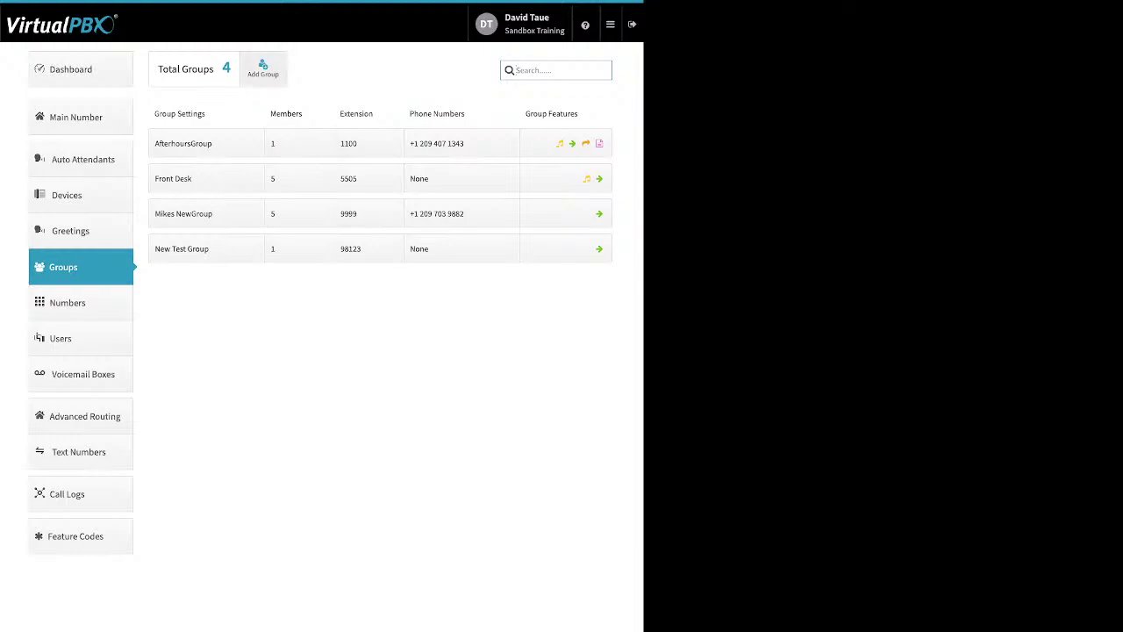
Step: Drag several users into a new group draft, discard it, and open Front Desk's settings
click(262, 69)
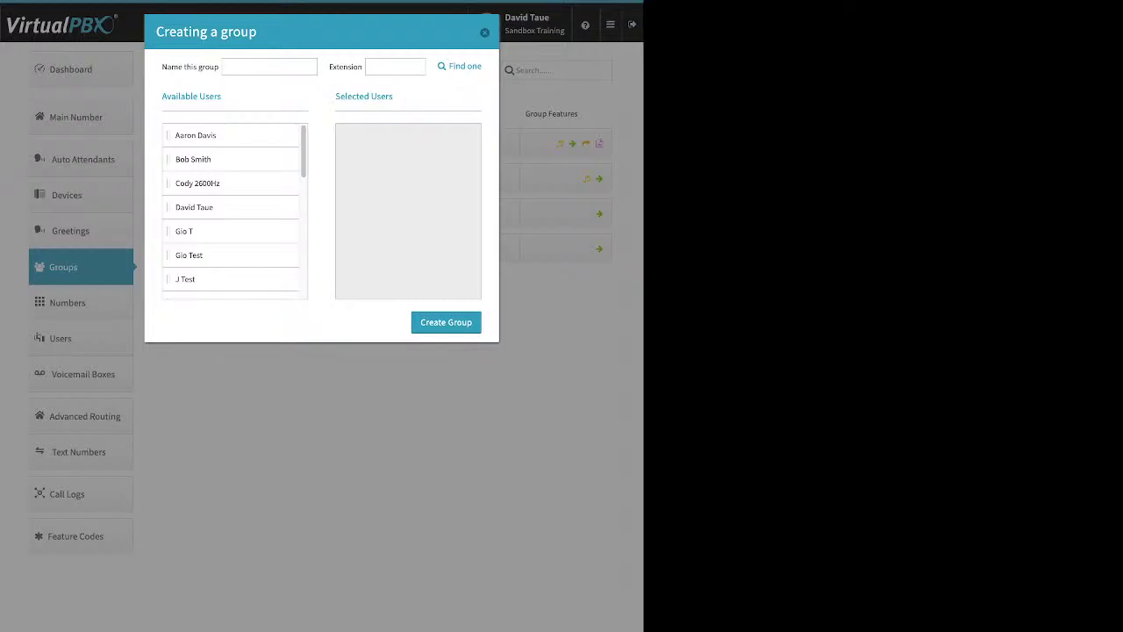
drag(161, 67, 219, 66)
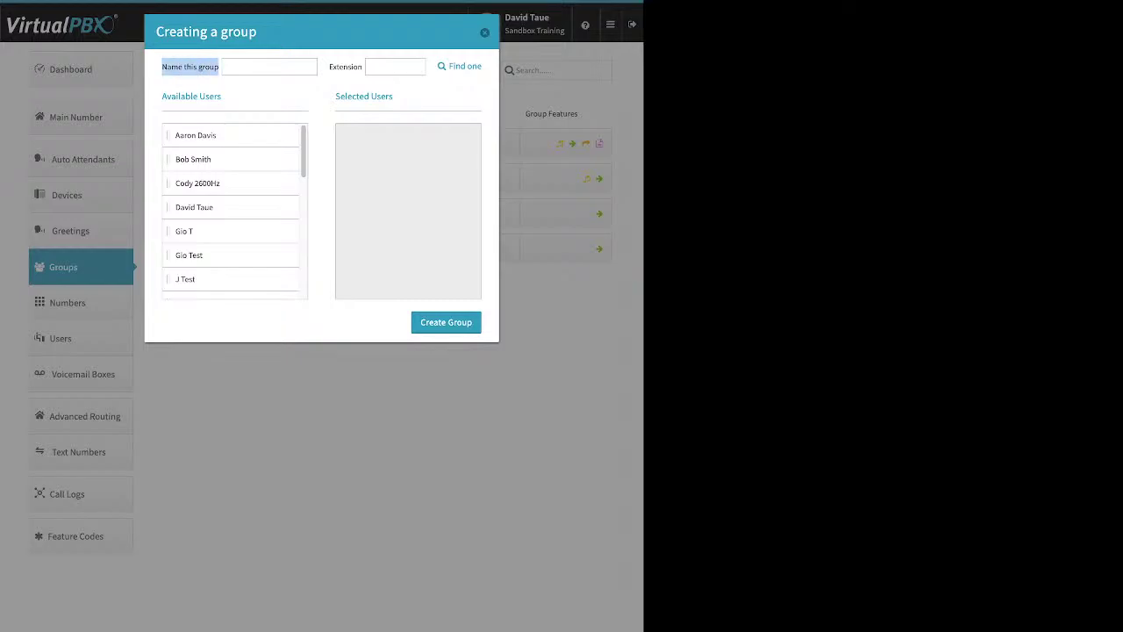
drag(329, 67, 358, 66)
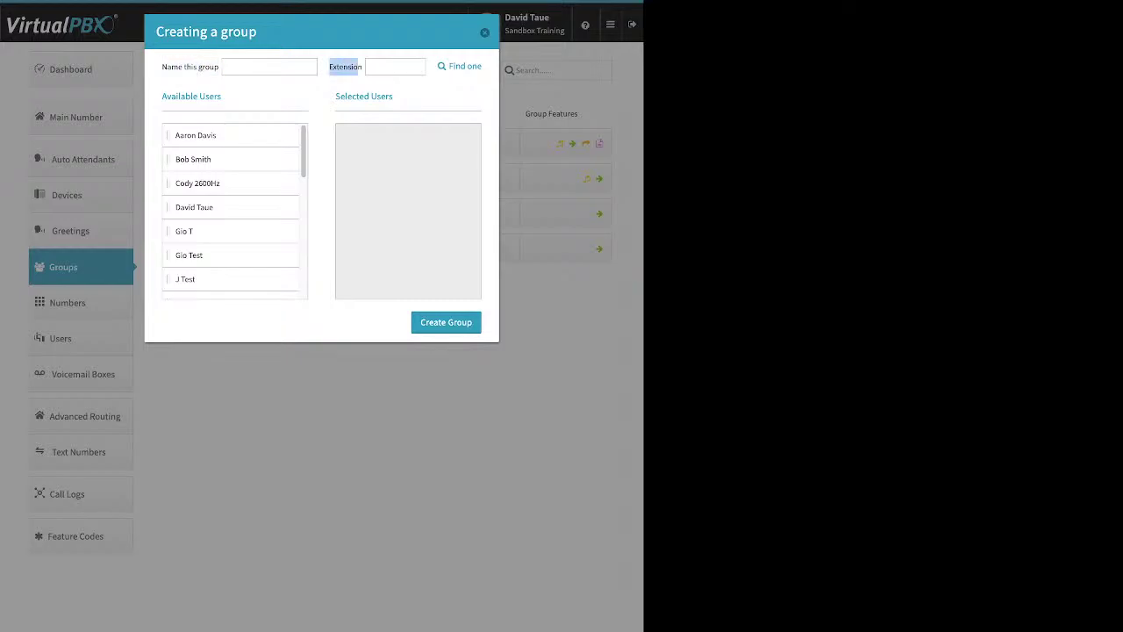
drag(194, 135, 368, 135)
drag(184, 182, 359, 159)
drag(185, 207, 358, 207)
drag(189, 254, 346, 256)
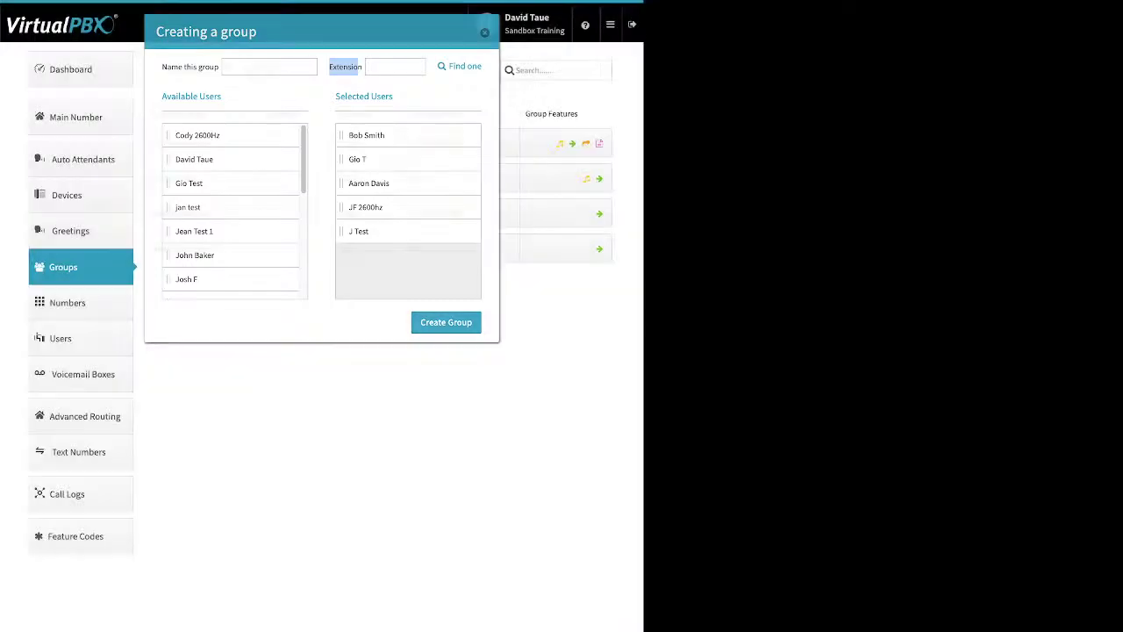
click(446, 322)
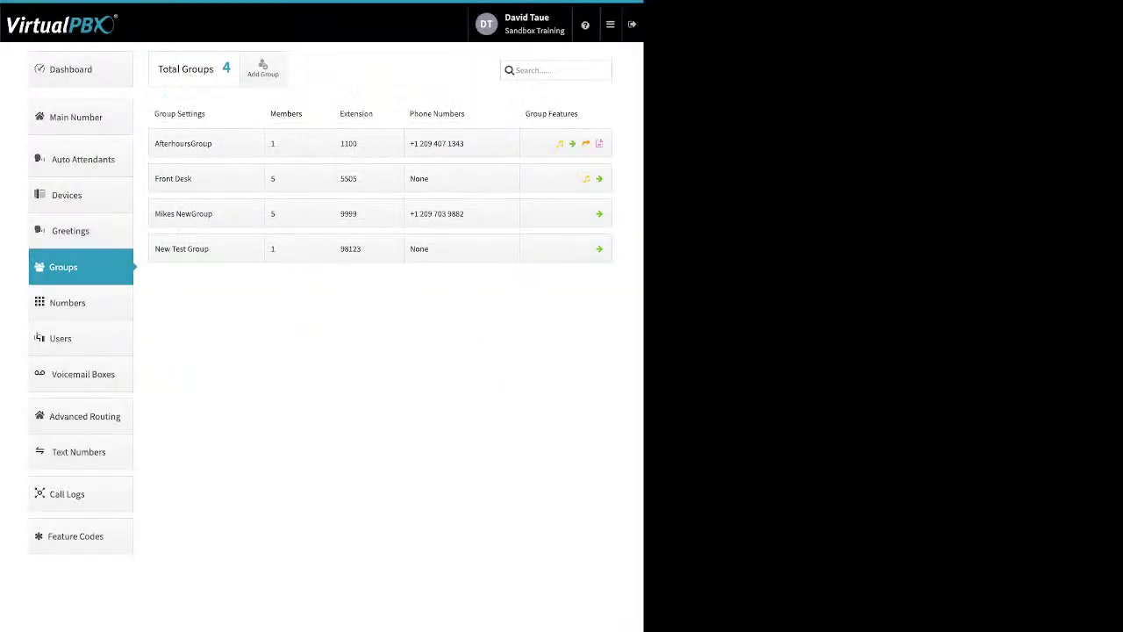
click(206, 178)
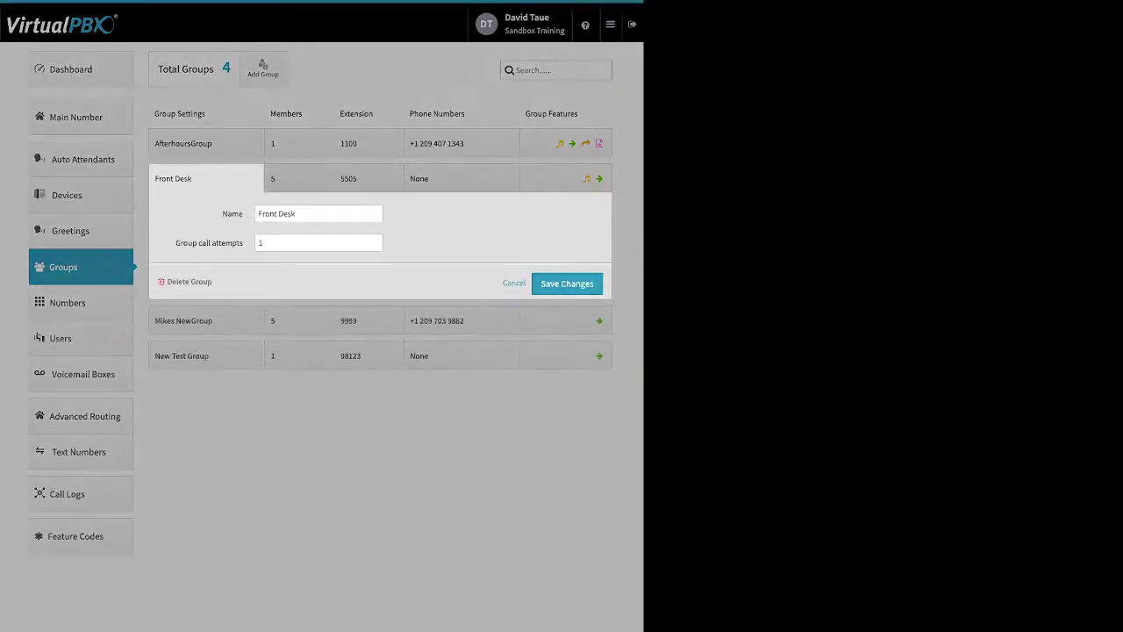
Step: Raise Front Desk's group call attempts to 2, save, and open its members' ring times
drag(176, 243, 243, 243)
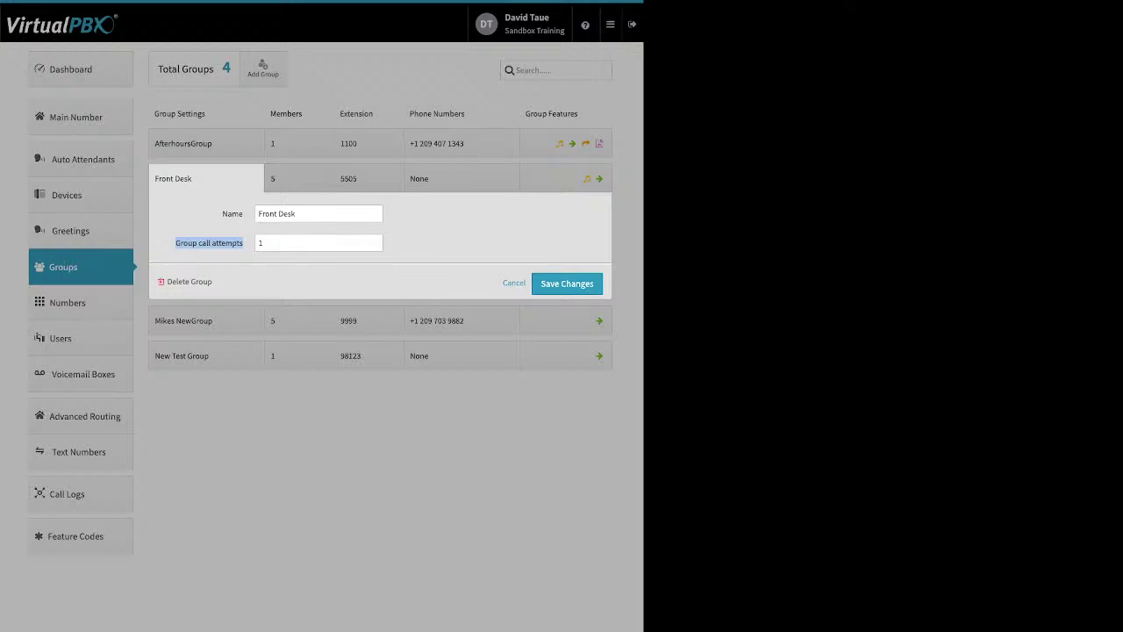
click(375, 239)
click(375, 239)
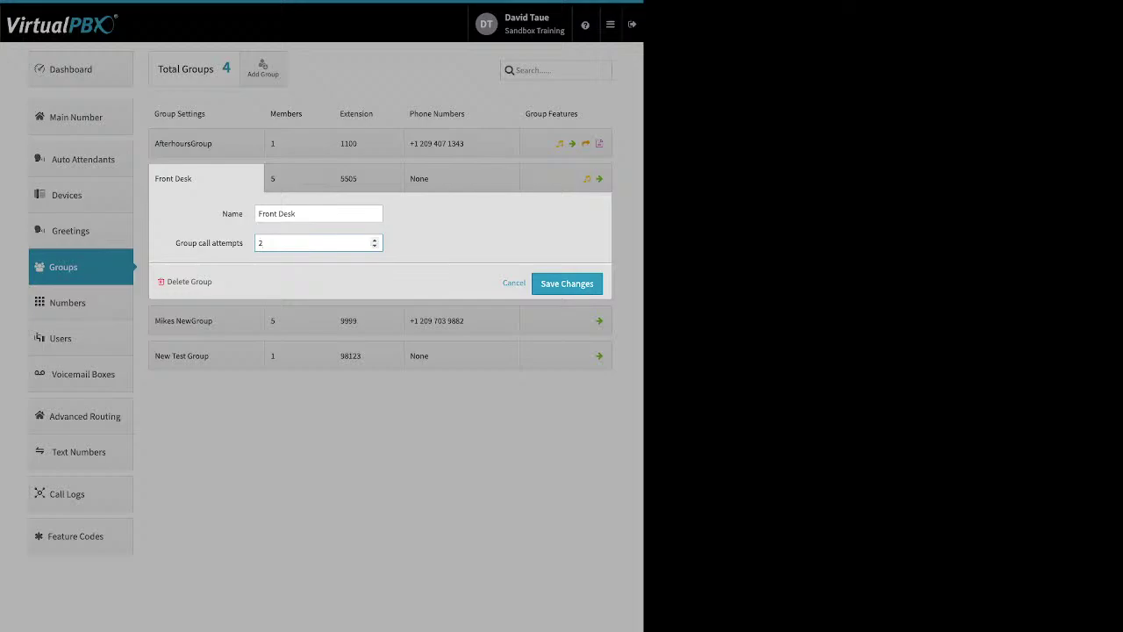
drag(212, 281, 177, 282)
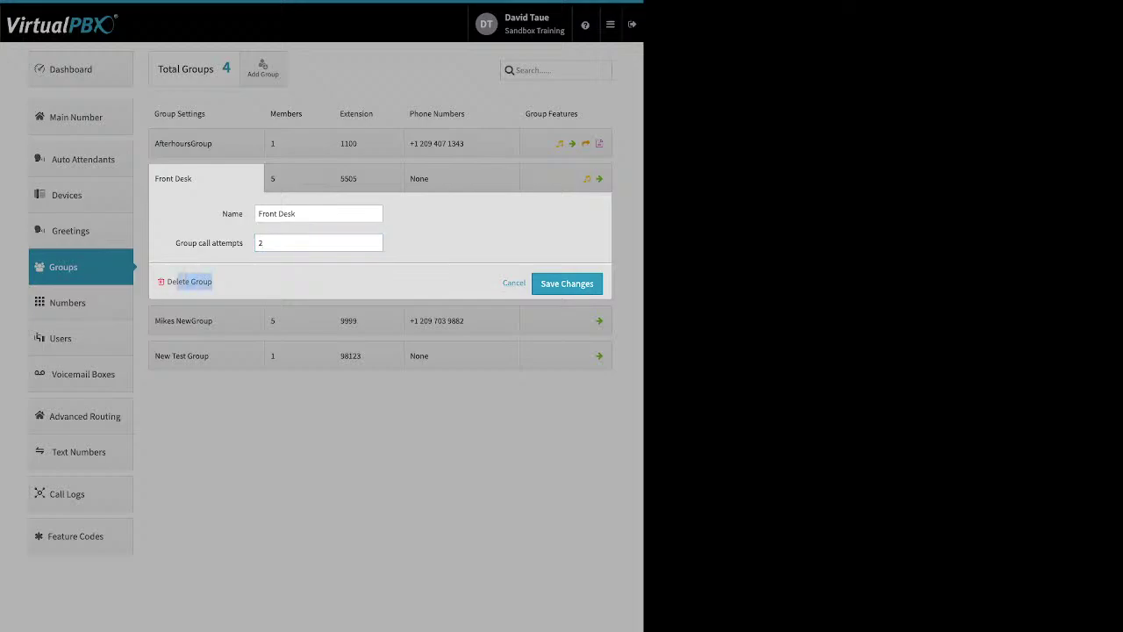
click(567, 284)
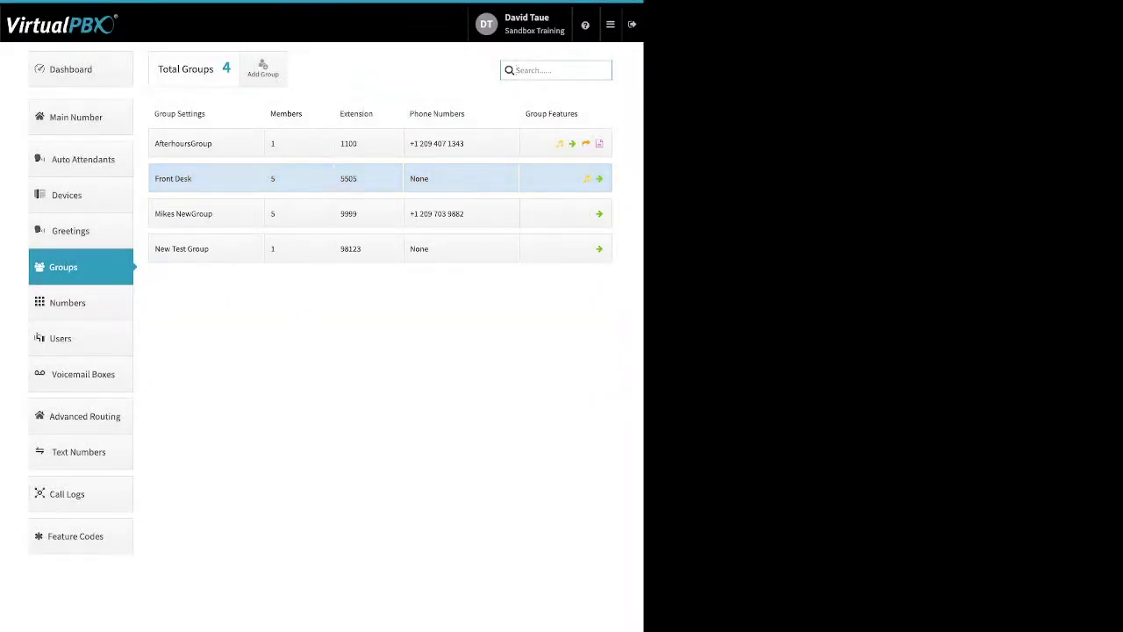
click(299, 178)
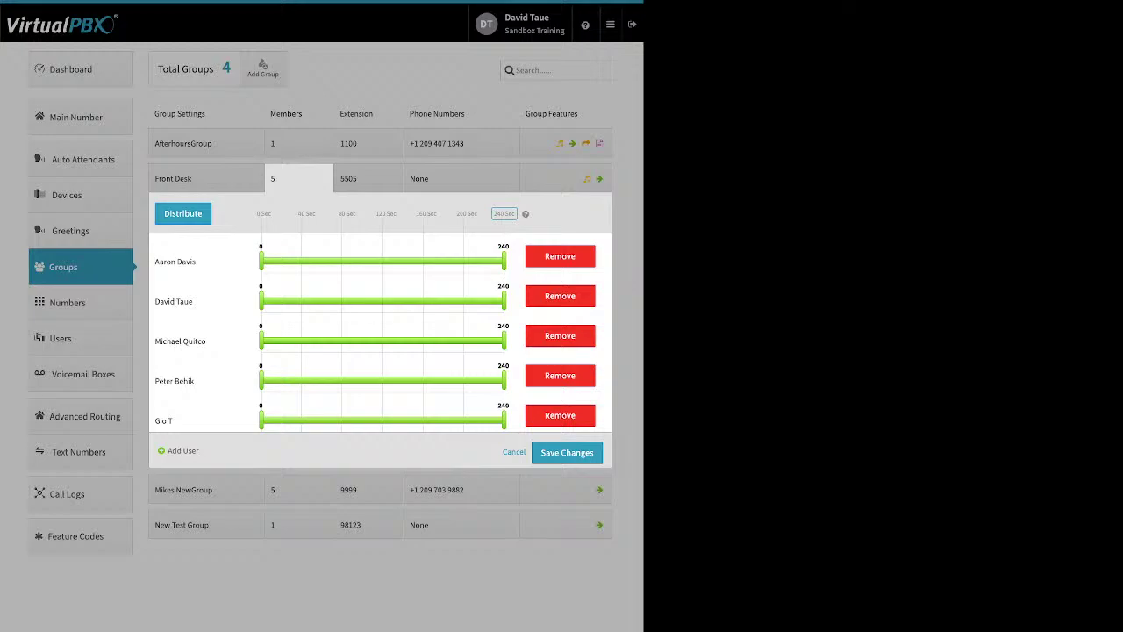
Step: Distribute the Front Desk members' ring ranges evenly across a 240-second total
triple_click(183, 213)
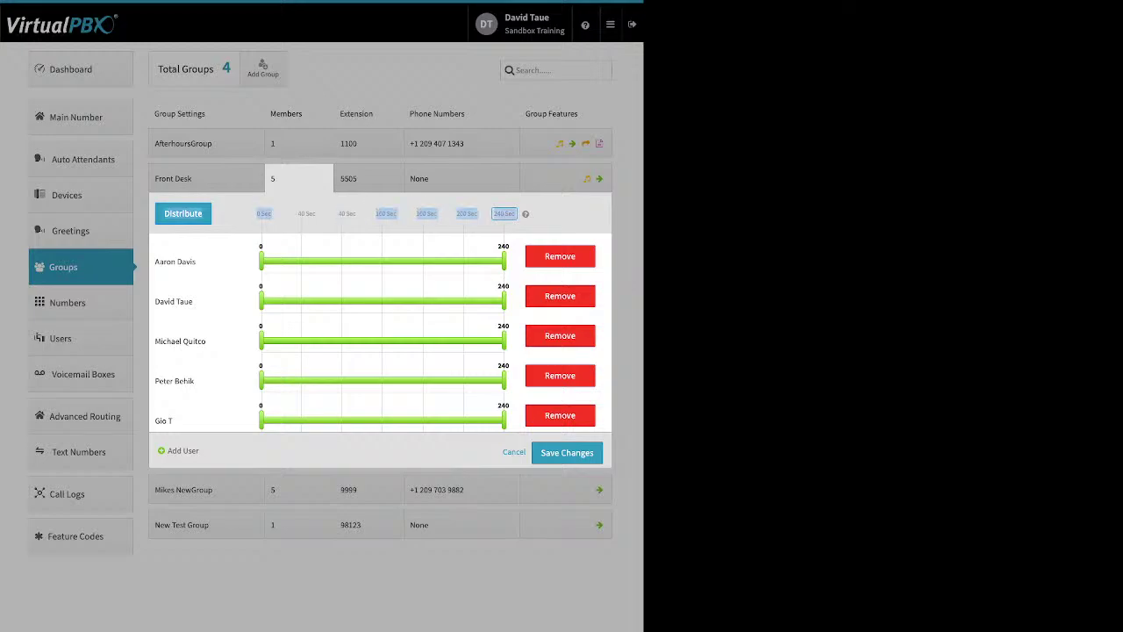
click(504, 213)
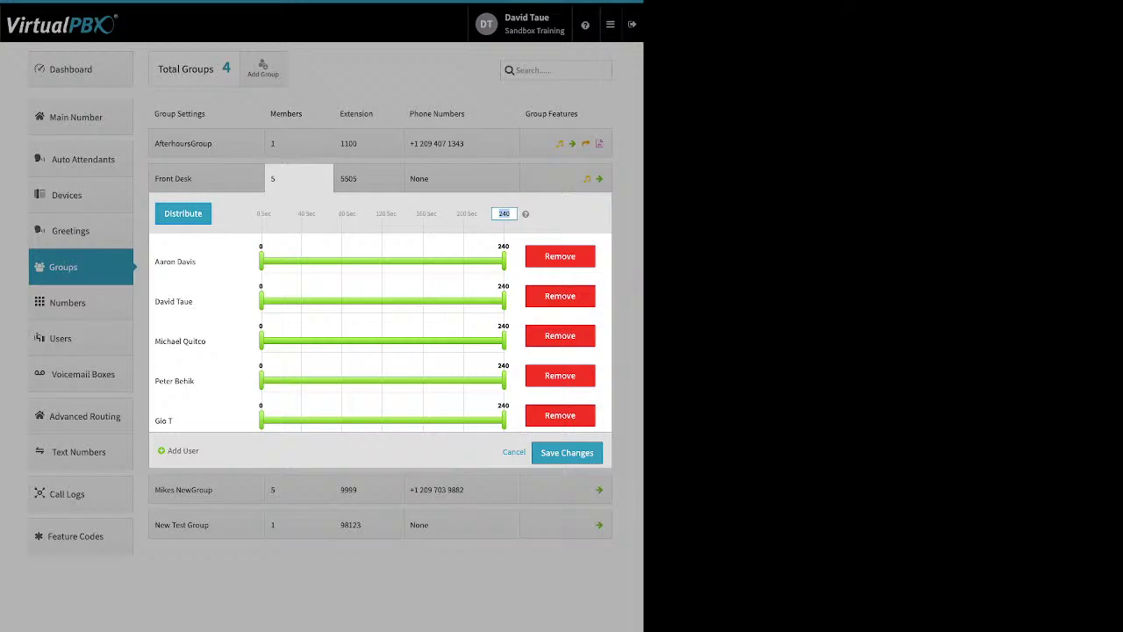
key(Return)
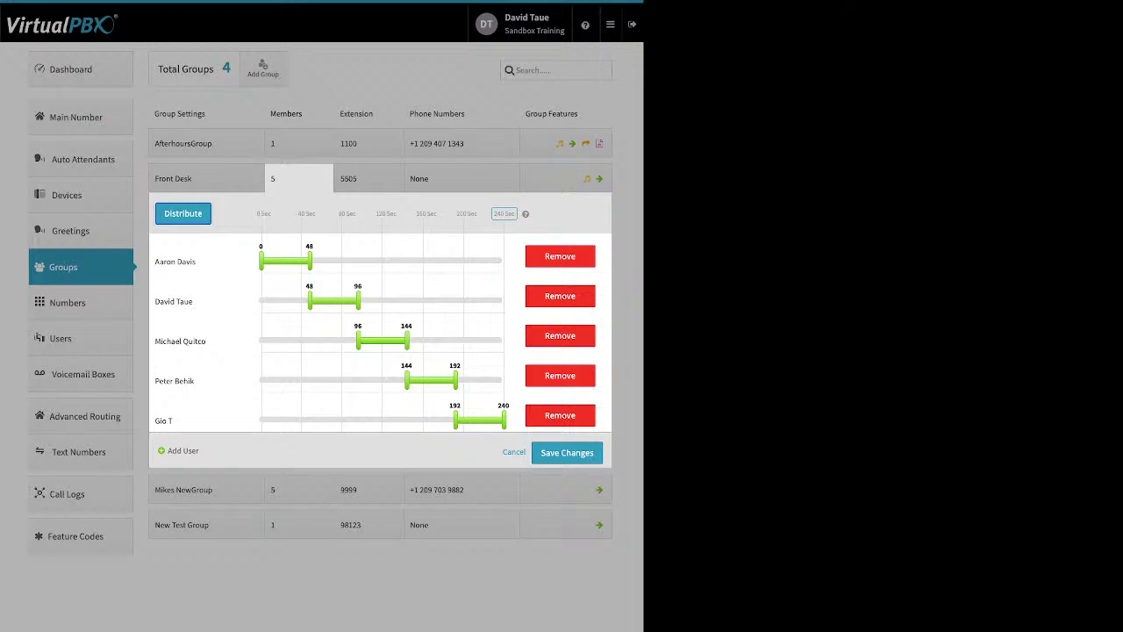
Step: Set ranges to first 0–116, second from 30, third 53–170 seconds, and move the first member last
drag(308, 261, 379, 261)
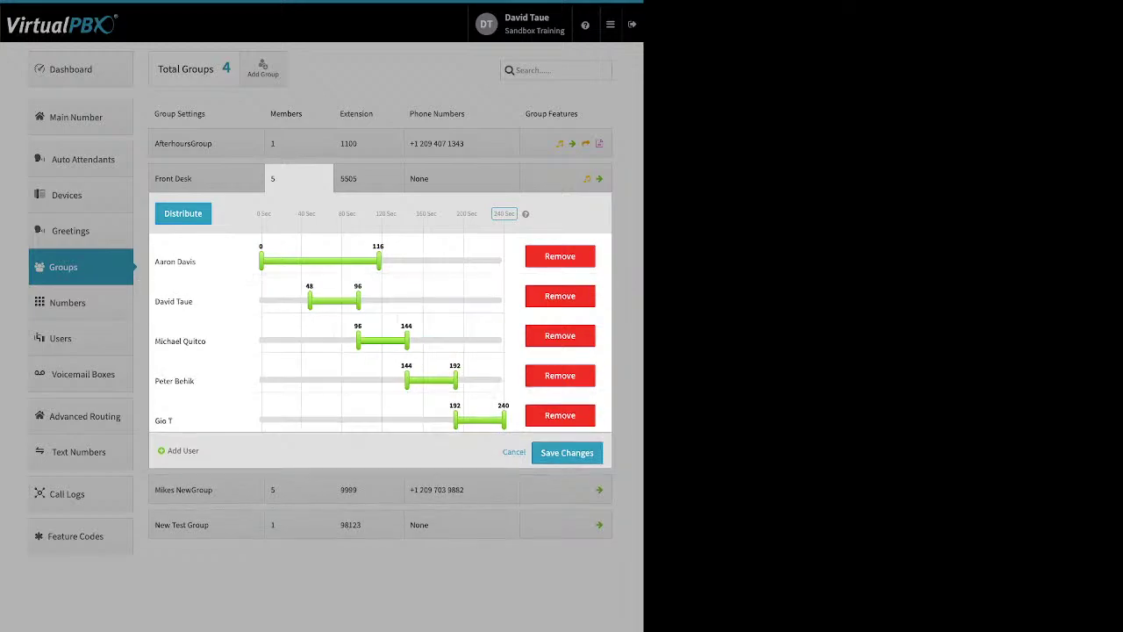
drag(309, 301, 291, 300)
drag(358, 341, 315, 341)
drag(407, 341, 432, 341)
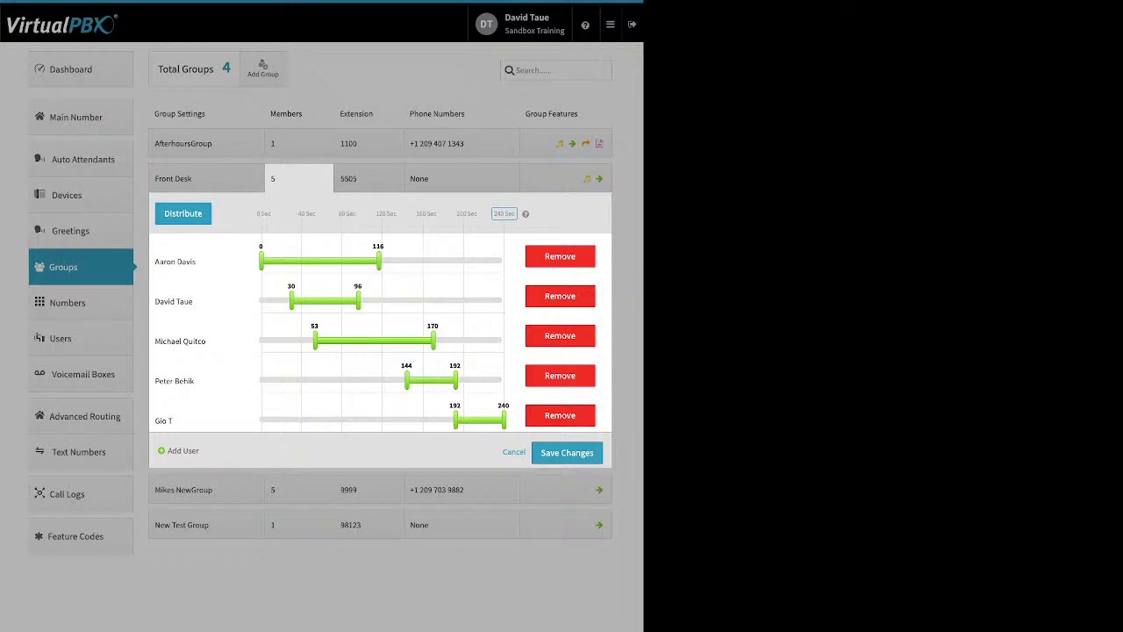
drag(176, 262, 216, 420)
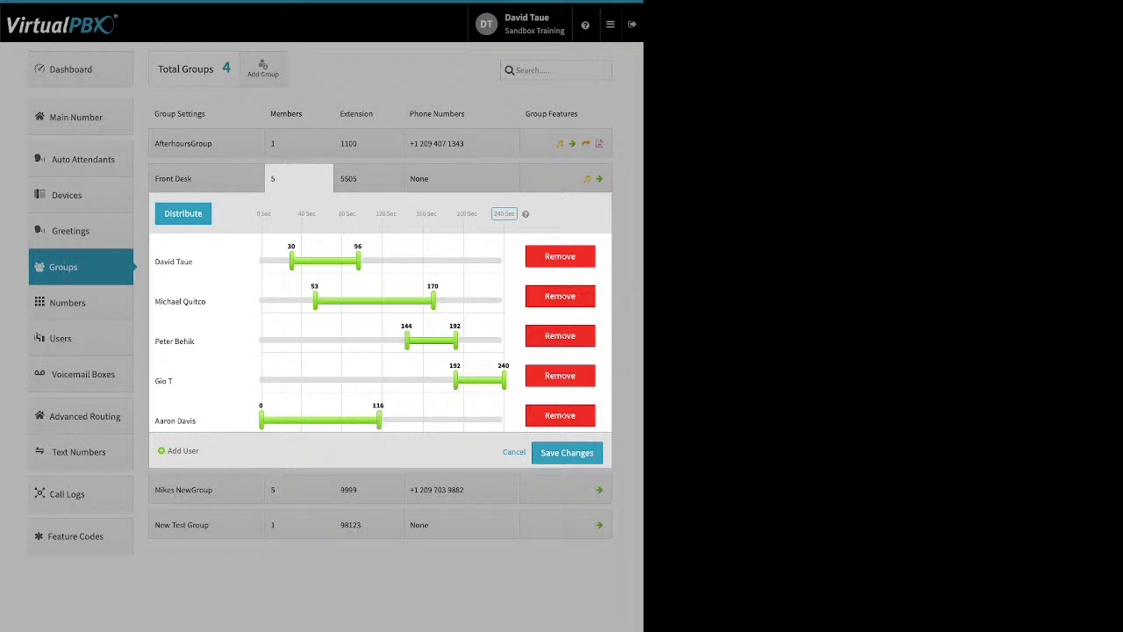
Step: Move the second member to the top, distribute ring times evenly, then start members two–four at 17, 42 and 13 seconds
drag(180, 301, 180, 262)
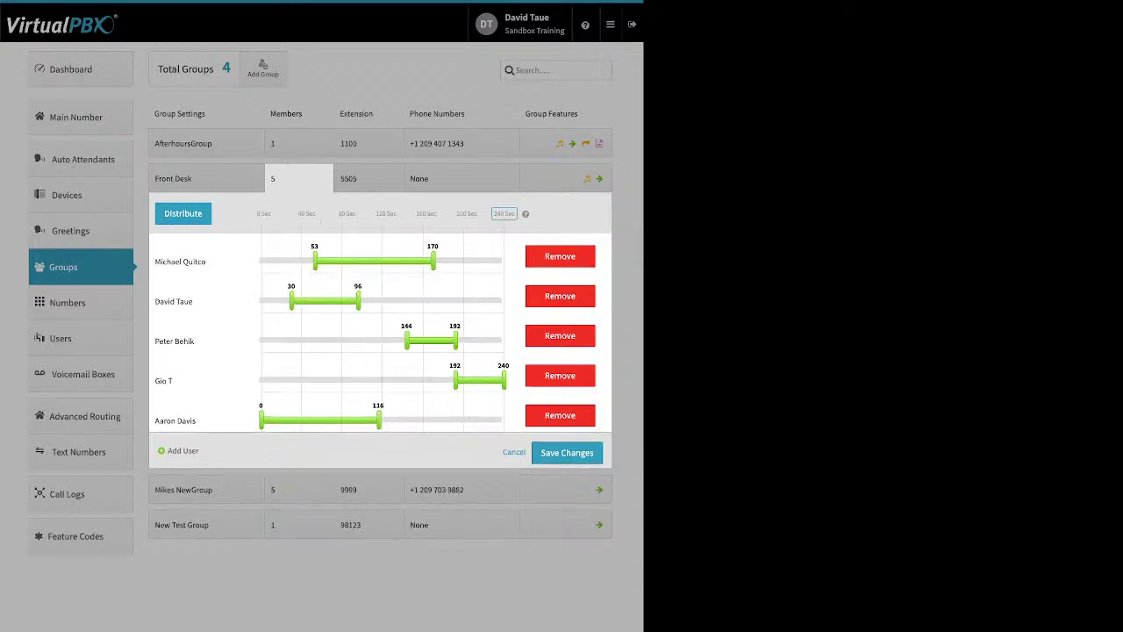
click(182, 213)
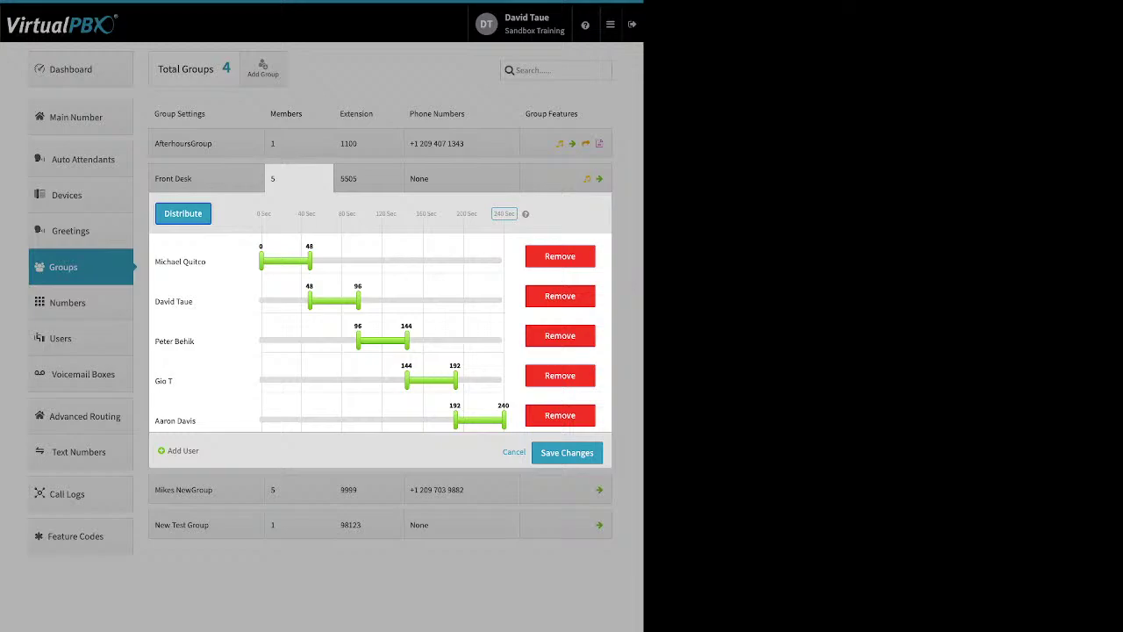
drag(308, 301, 278, 301)
drag(358, 340, 303, 340)
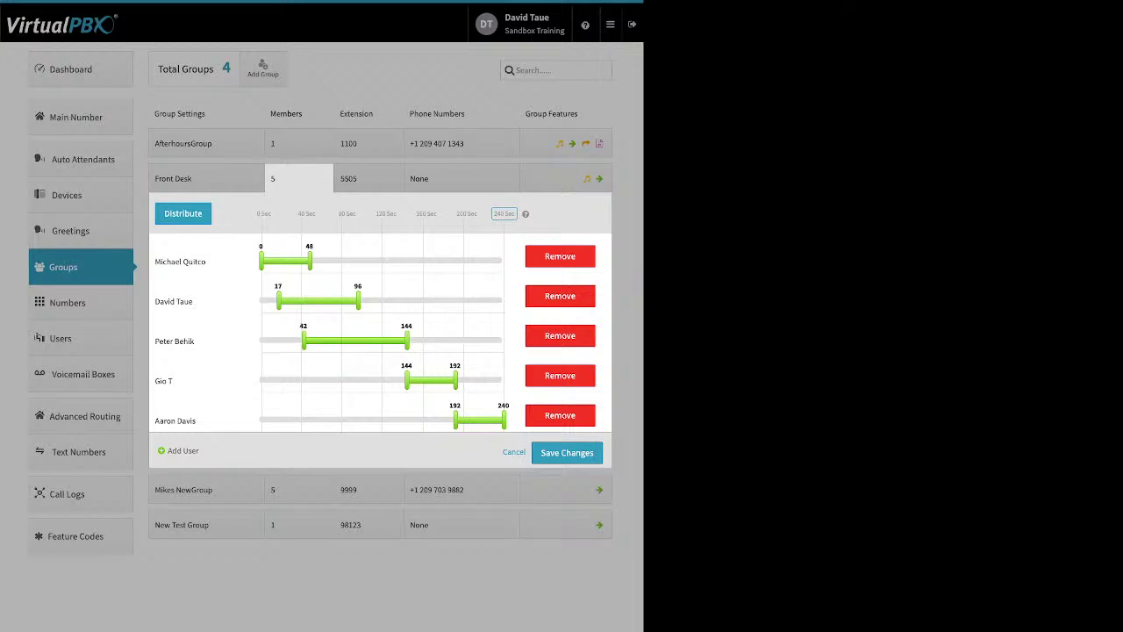
drag(407, 380, 275, 380)
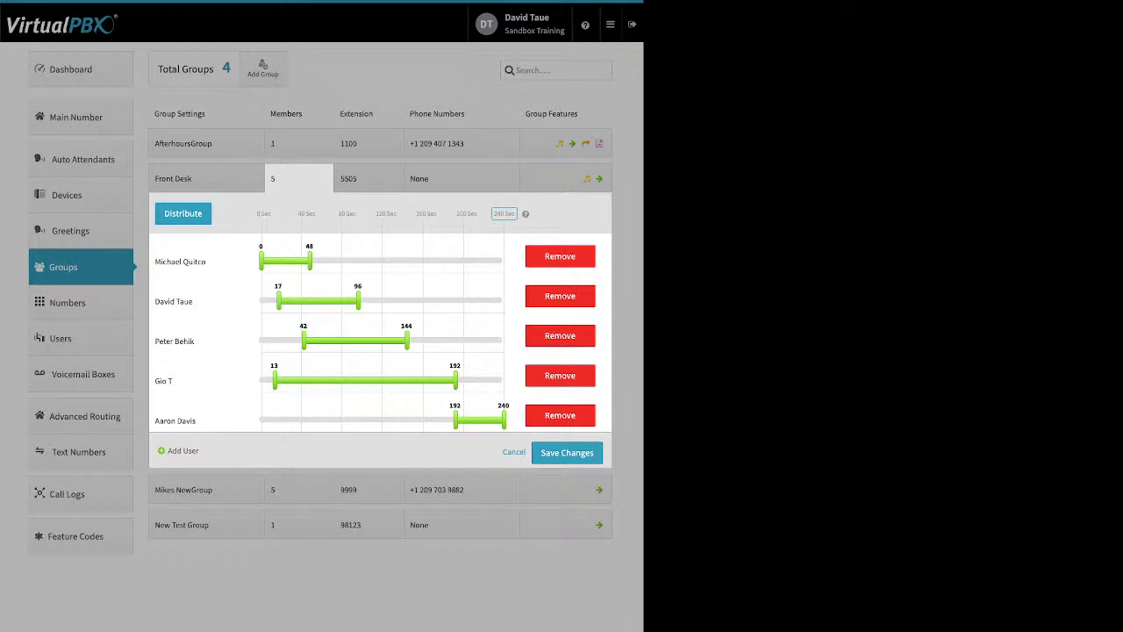
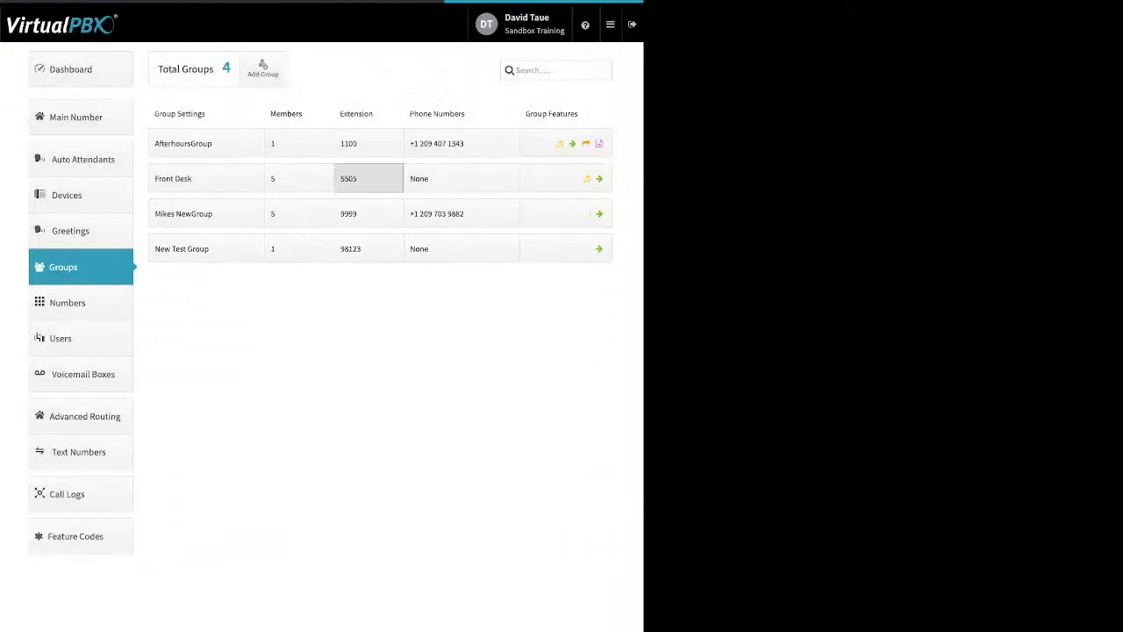
Step: Check the Front Desk extension and phone number editors, then expand the AfterhoursGroup's group features
click(369, 178)
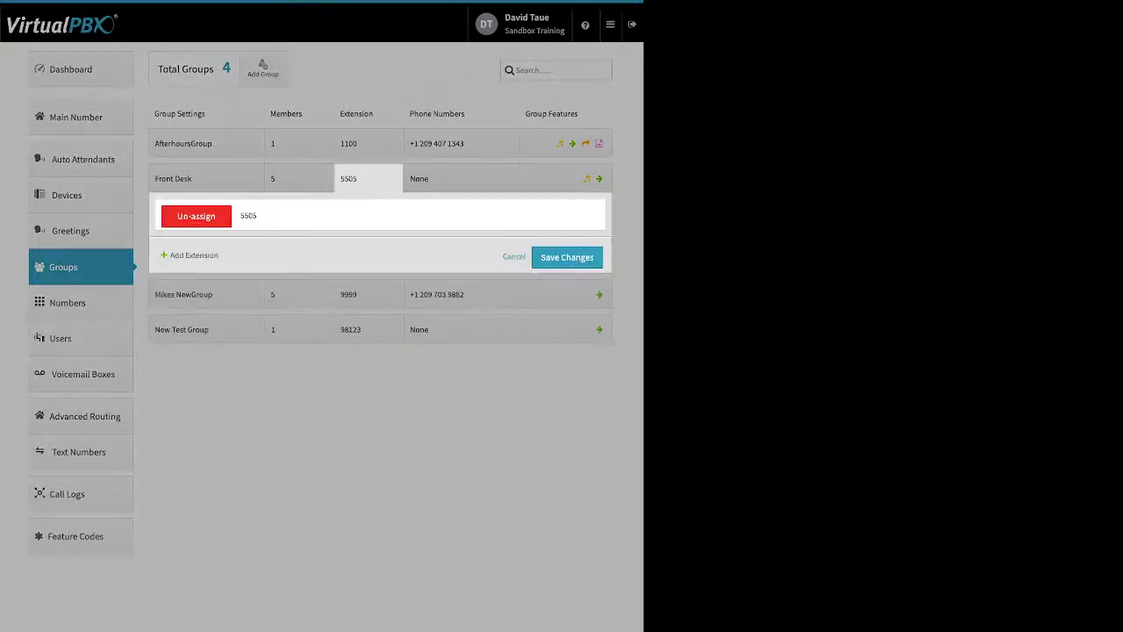
click(515, 256)
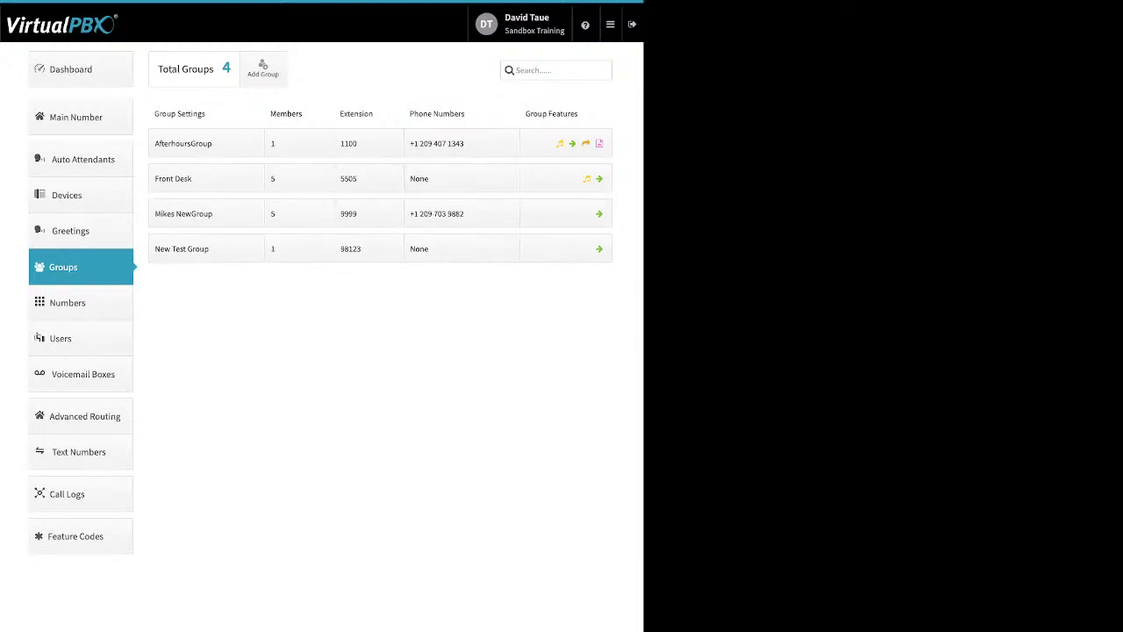
click(461, 178)
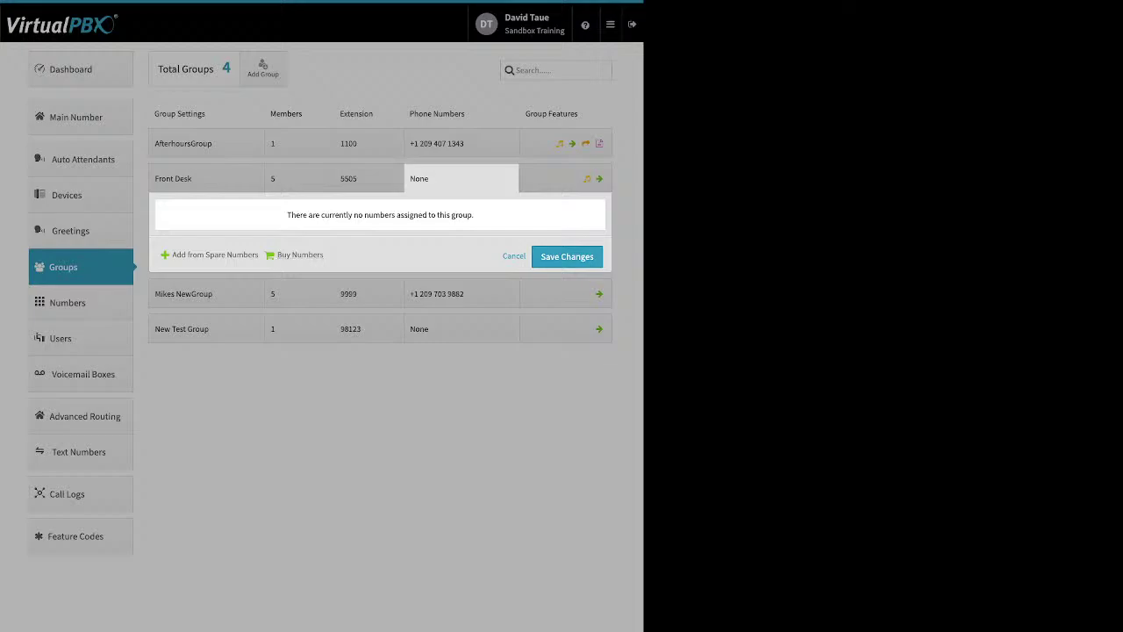
click(462, 144)
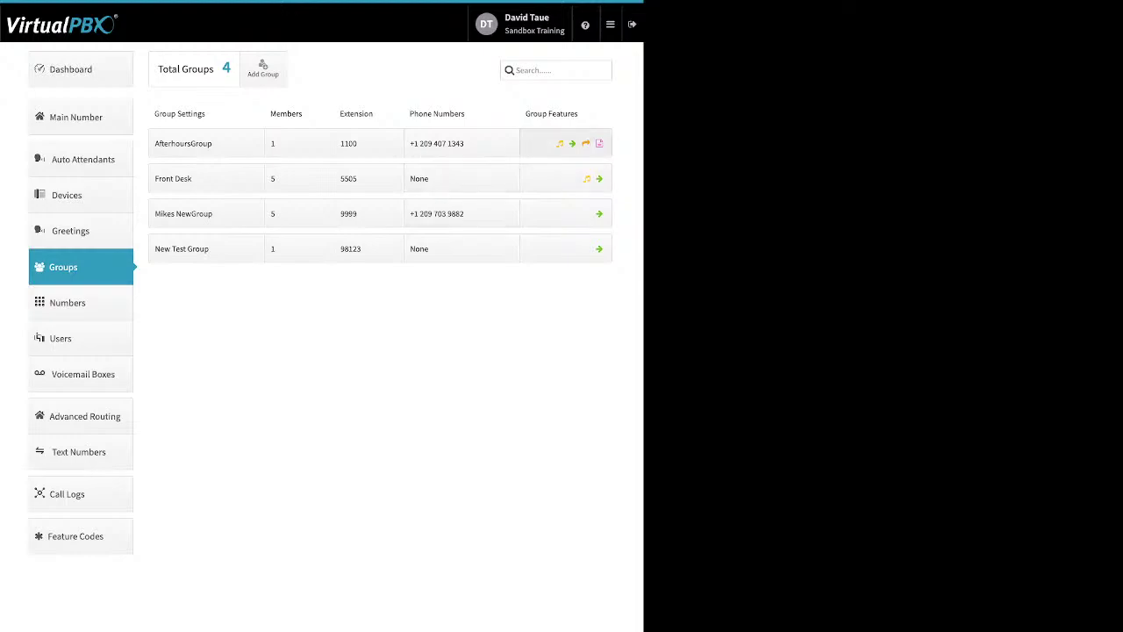
click(566, 143)
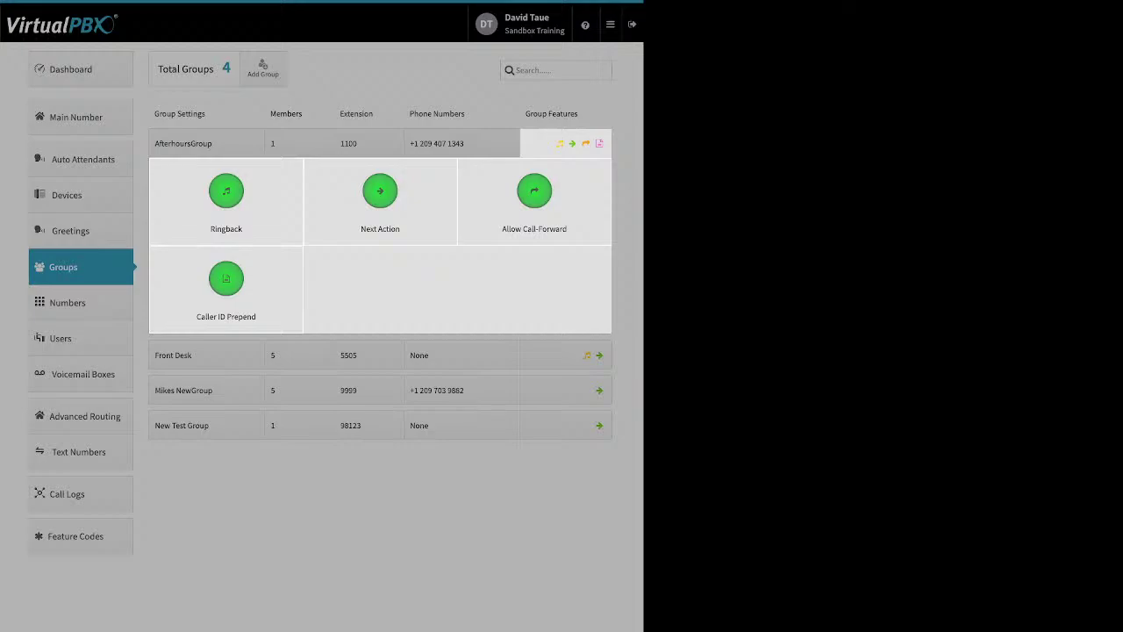
Step: View the AfterhoursGroup's Ringback settings, then bring up its Next Action settings
click(226, 193)
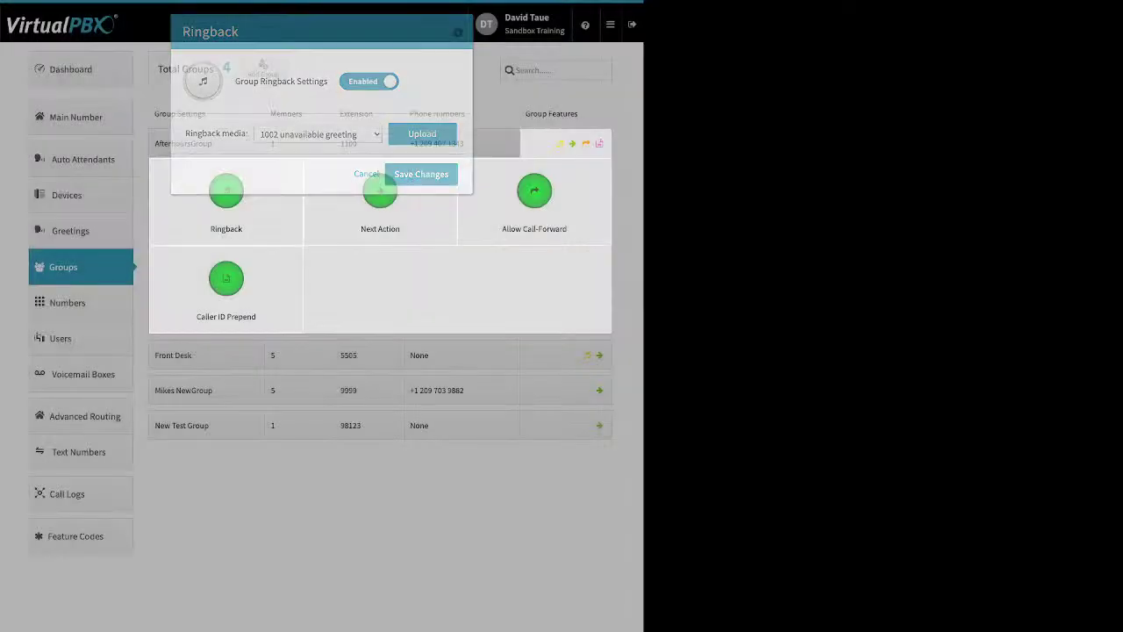
click(380, 190)
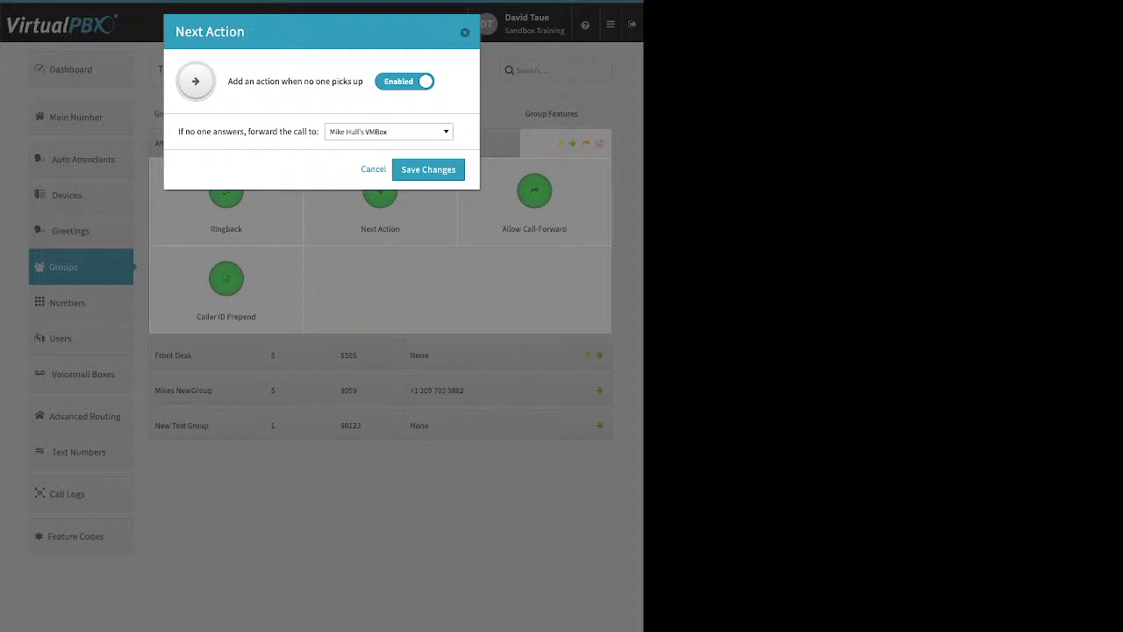
Step: Open the no-answer 'forward the call to' destination list
triple_click(249, 132)
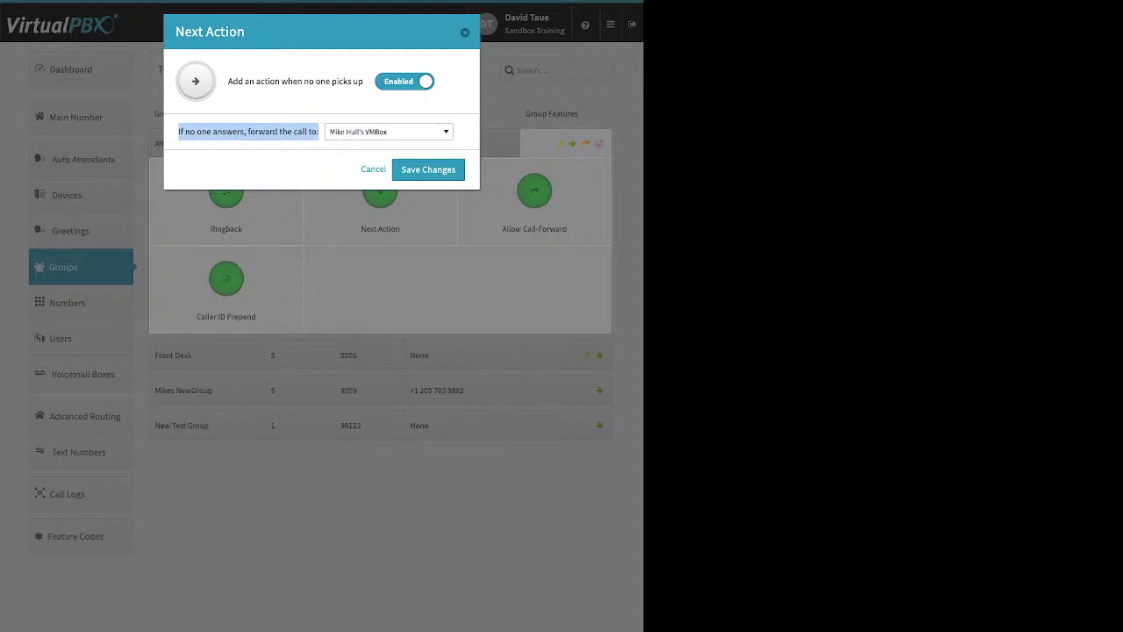
click(389, 132)
scroll(386, 255, up, 5)
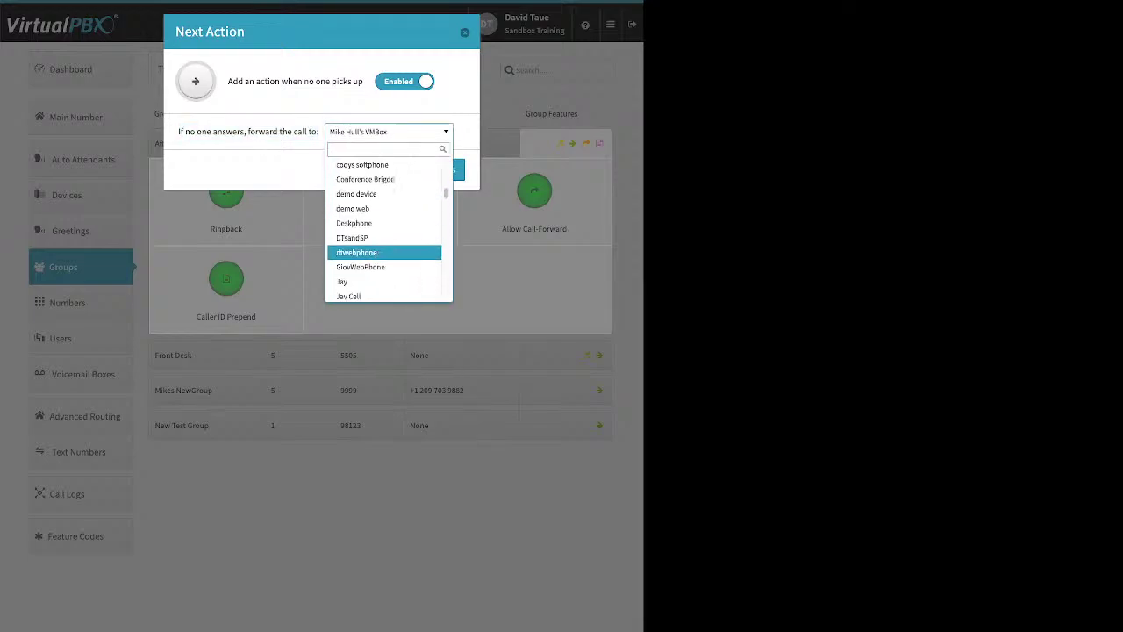
scroll(386, 233, up, 5)
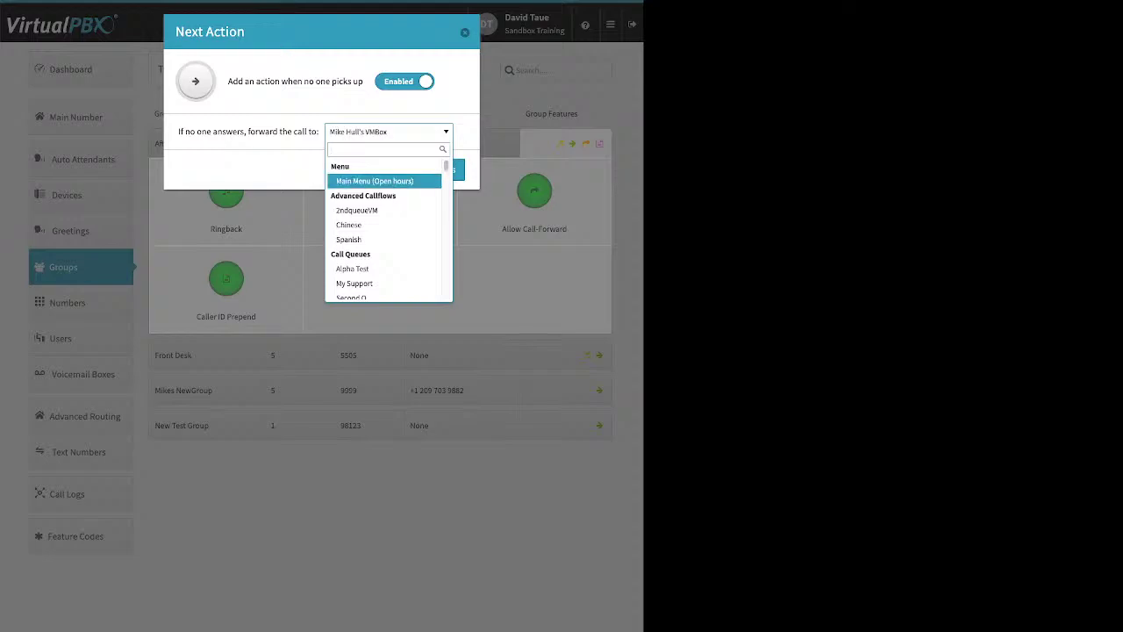
scroll(385, 223, down, 1)
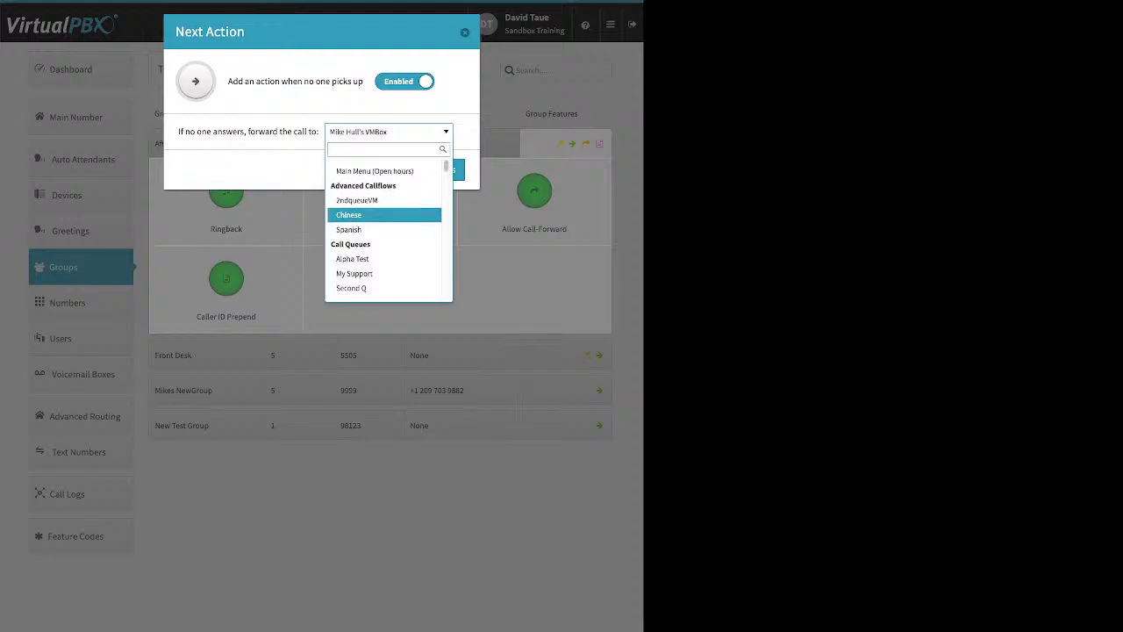
Step: Pick another user's voicemail box as the no-answer destination and save the change
key(Down)
key(Down)
key(Down)
key(Down)
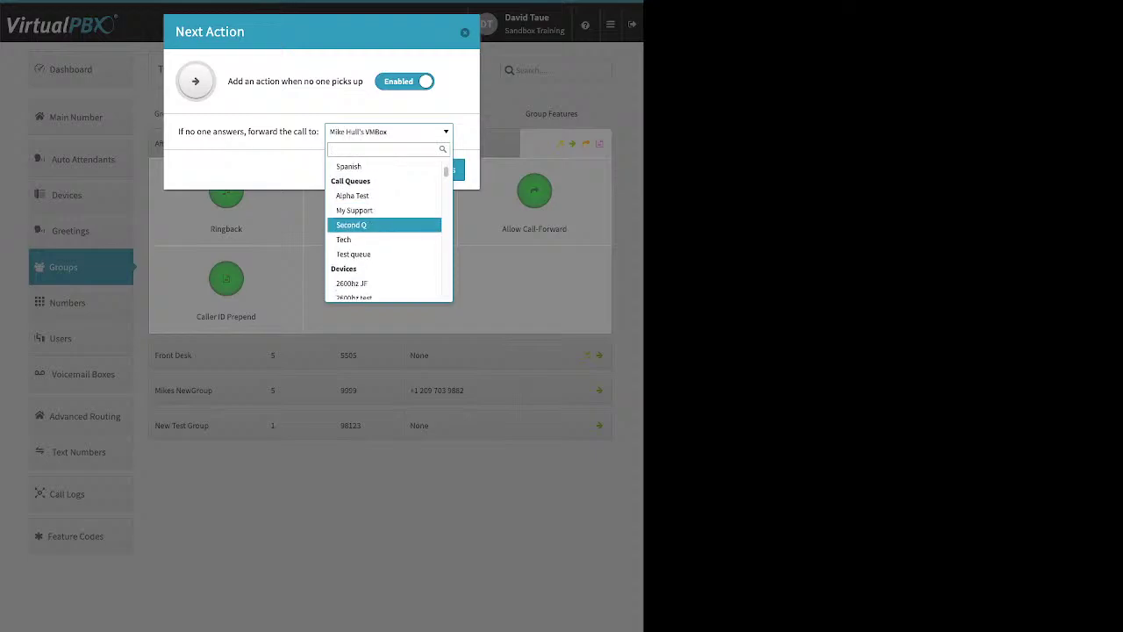
scroll(384, 228, down, 2)
key(Down)
key(Down)
key(Down)
key(Down)
key(Down)
key(Down)
key(Down)
key(Down)
key(Down)
key(Down)
key(Down)
key(Down)
key(Down)
key(Down)
key(Down)
key(Down)
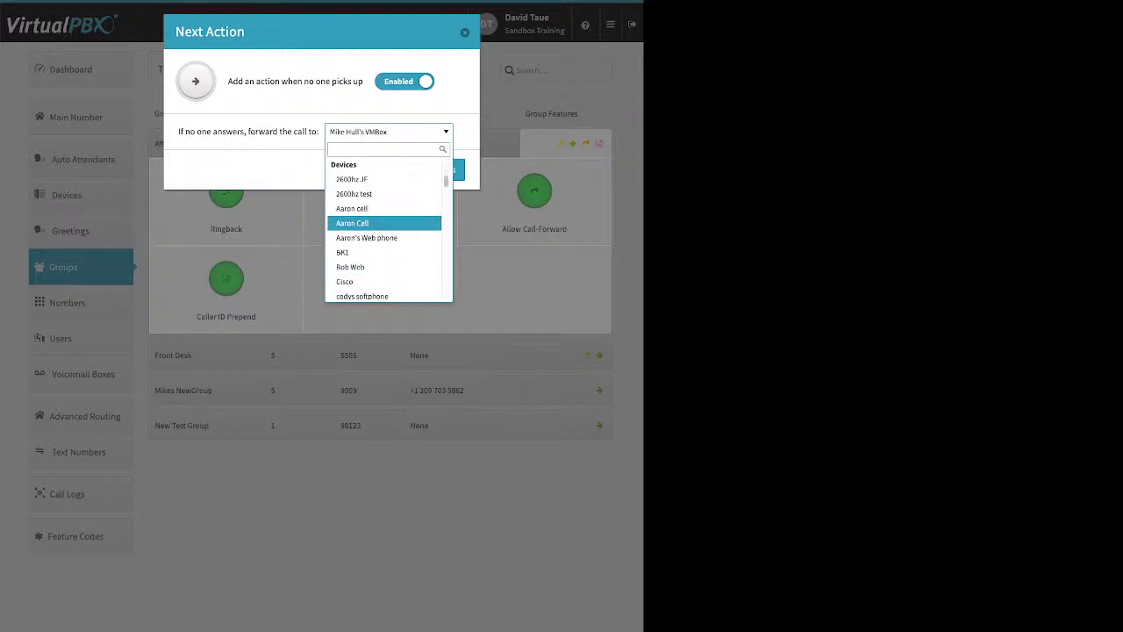
key(Down)
key(Down)
key(Down)
key(Down)
key(Down)
key(Down)
key(Down)
key(Down)
key(Down)
key(Down)
key(Down)
key(Down)
key(Down)
key(Down)
key(Down)
key(Down)
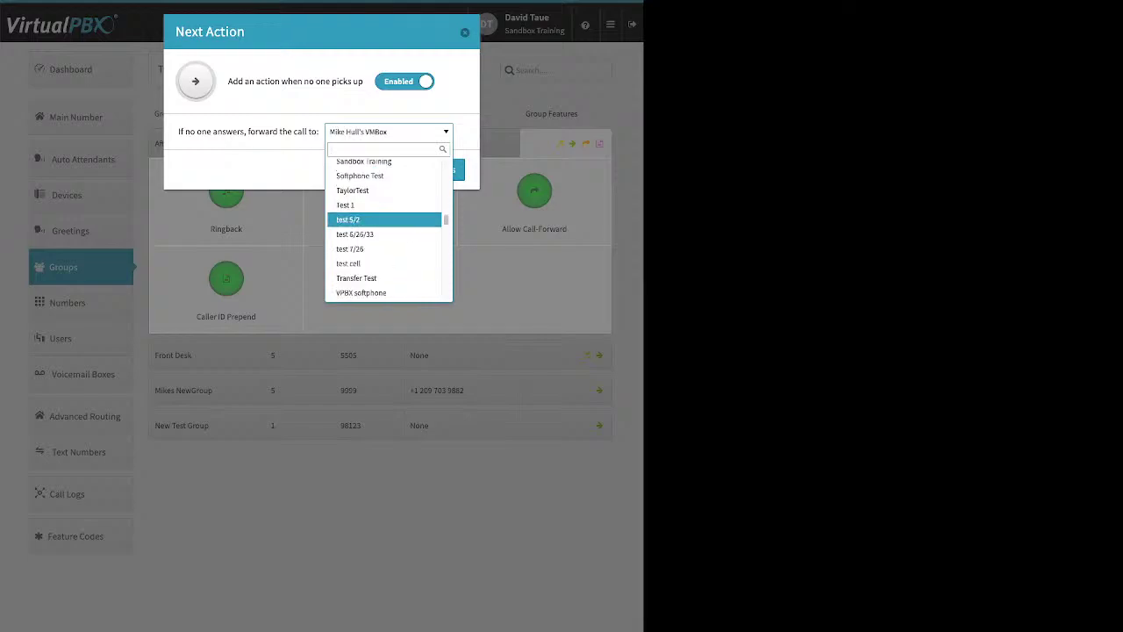
key(Down)
key(Down)
key(Down)
key(Down)
key(Down)
key(Down)
key(Down)
key(Down)
key(Down)
key(Down)
key(Down)
key(Down)
key(Down)
key(Down)
key(Down)
key(Down)
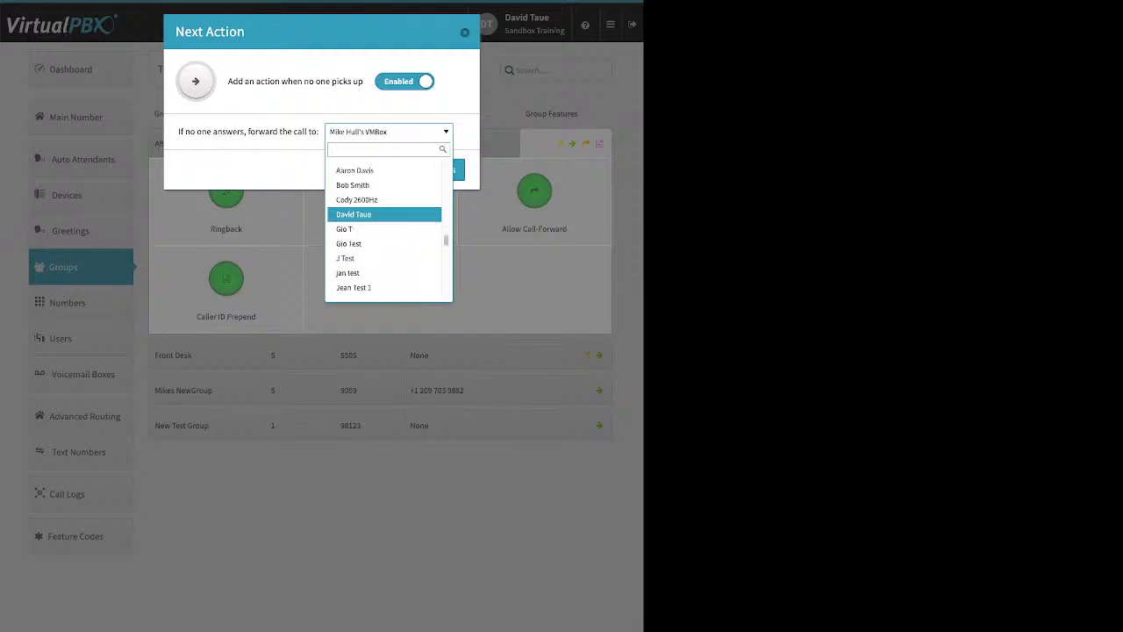
key(Down)
key(Down)
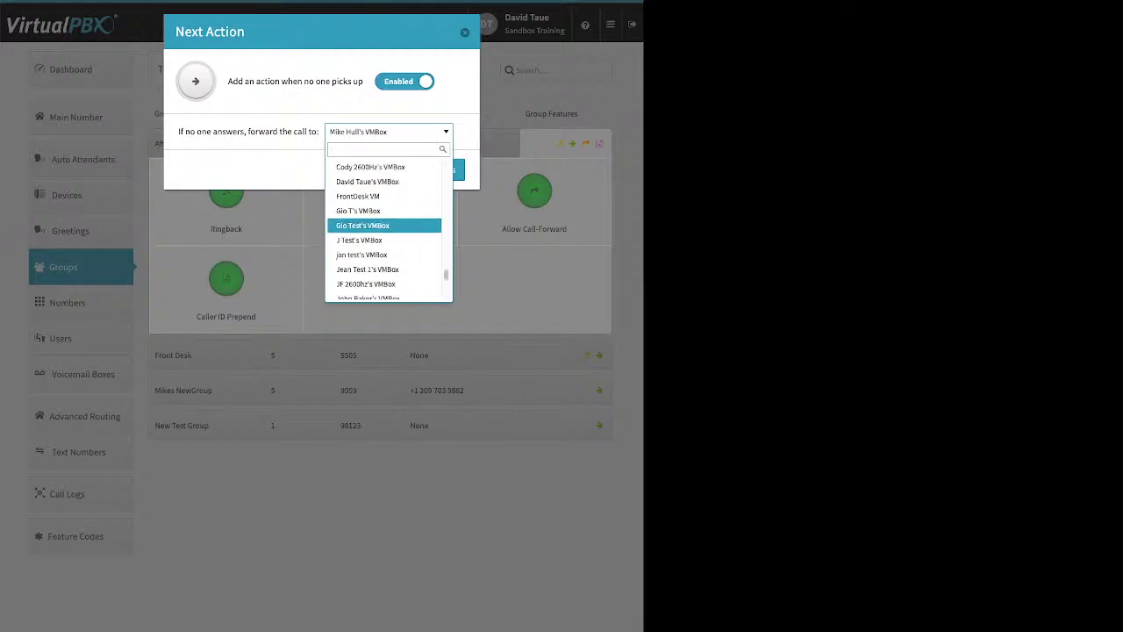
key(Up)
key(Up)
key(Up)
key(Up)
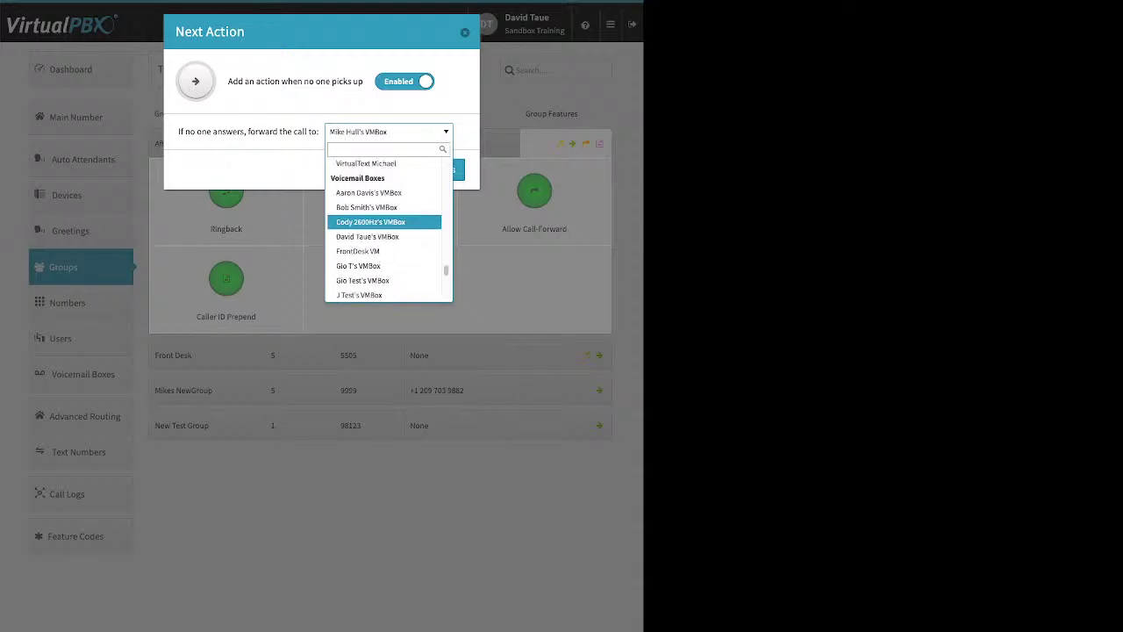
key(Down)
key(Down)
key(Down)
key(Down)
key(Down)
key(Down)
key(Down)
key(Down)
key(Down)
key(Down)
key(Down)
key(Down)
key(Down)
key(Down)
key(Down)
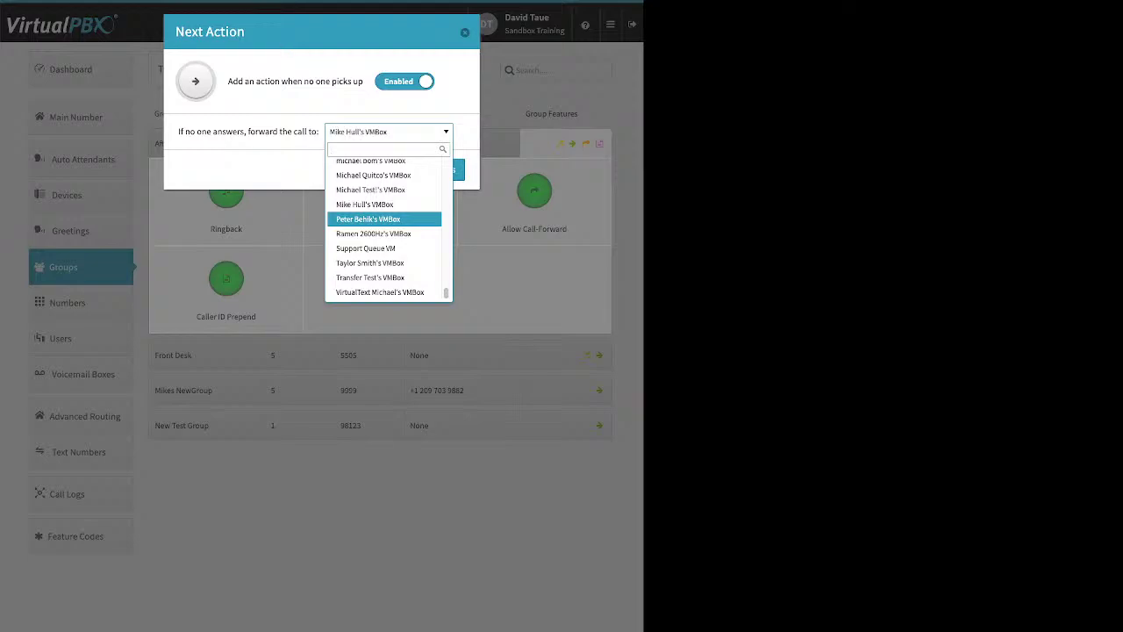
key(Return)
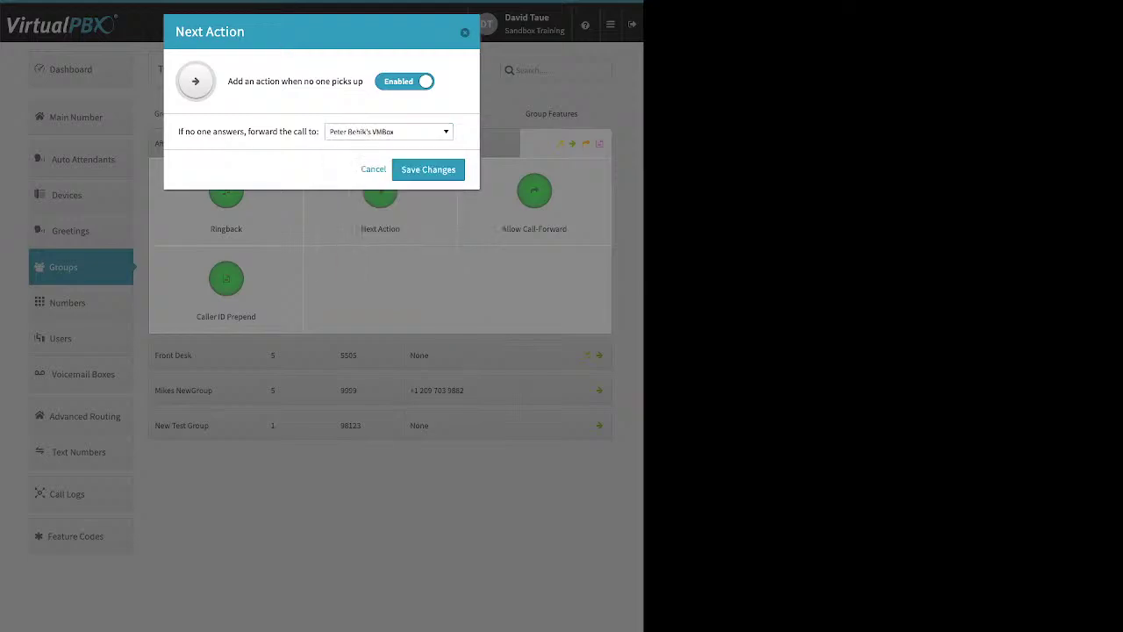
key(Return)
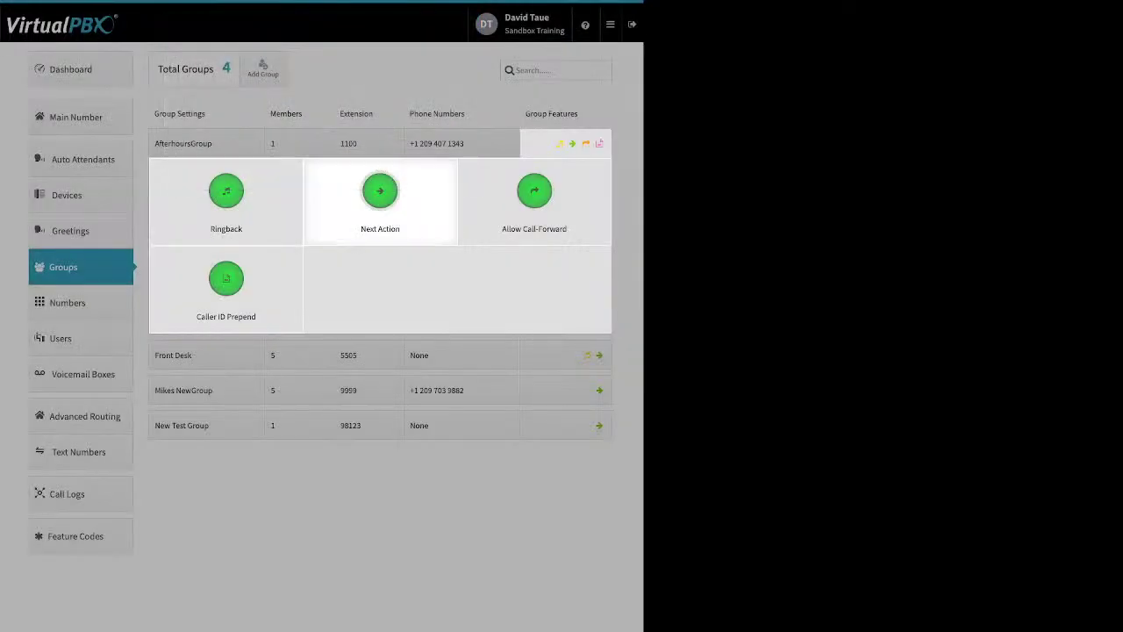
Step: Review the Allow Call-Forward settings and the Caller ID Prepend prefixes (name prefix 'test'), then close them
key(Return)
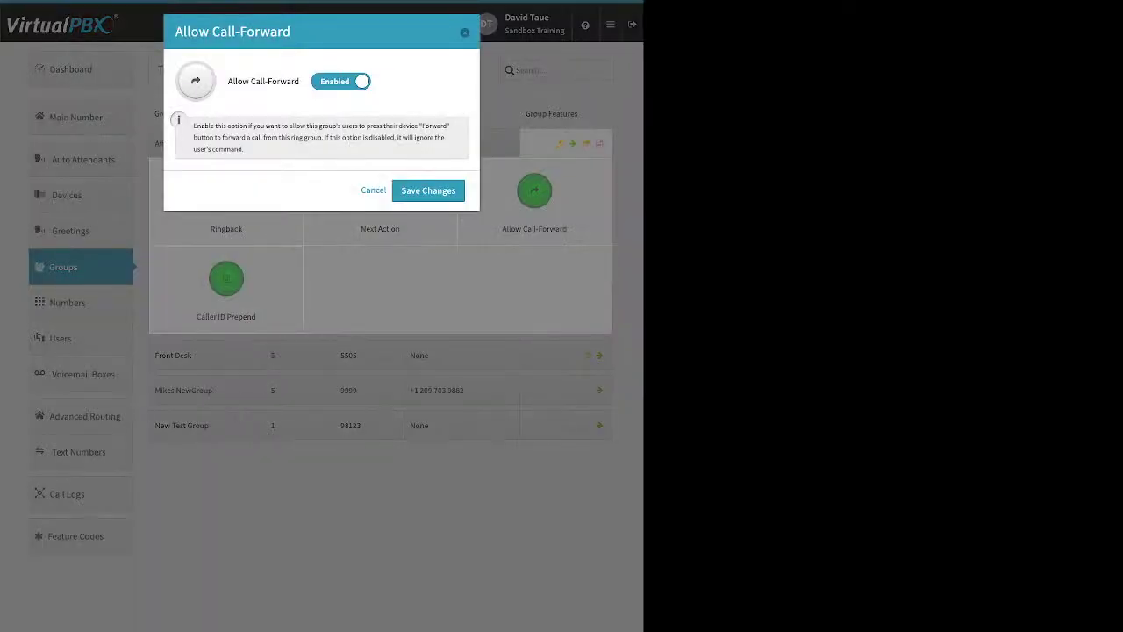
key(Return)
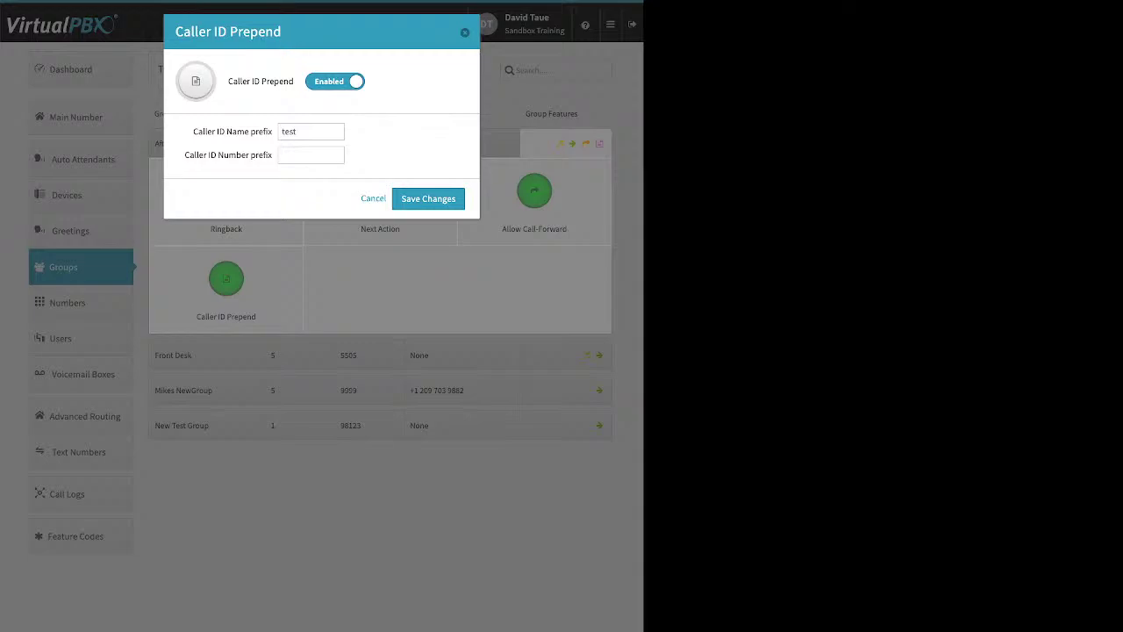
drag(193, 132, 272, 131)
drag(184, 155, 272, 155)
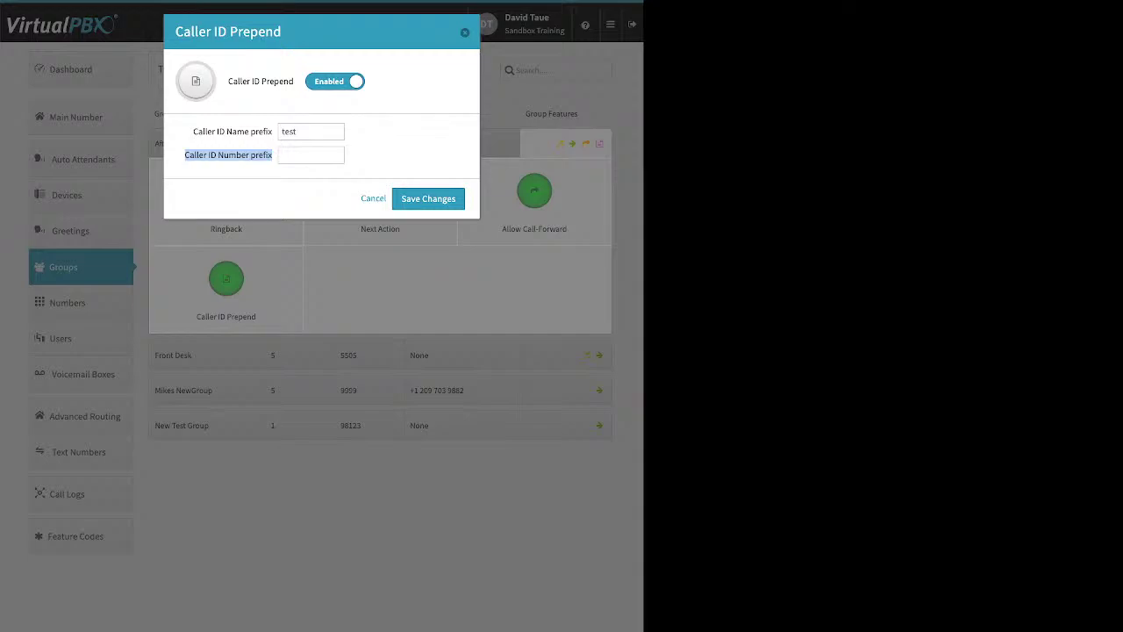
key(Escape)
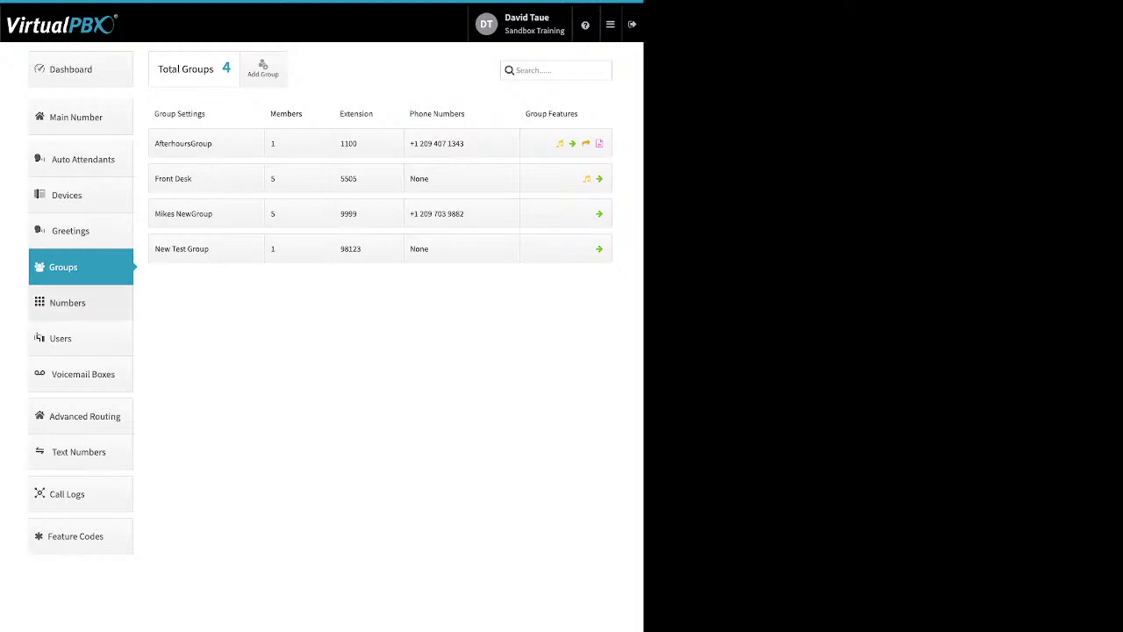
Step: Go to the Numbers page from the sidebar
click(66, 302)
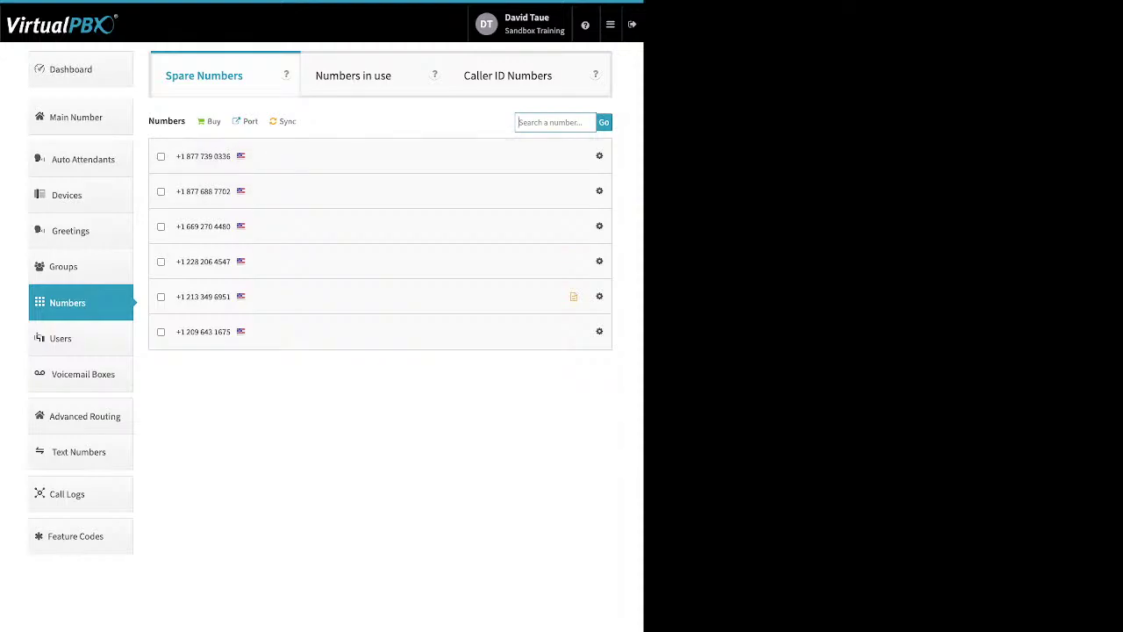
Step: Delete the two +1 877 toll-free spare numbers, dismiss the summary, and view the number-buying options
drag(148, 122, 185, 121)
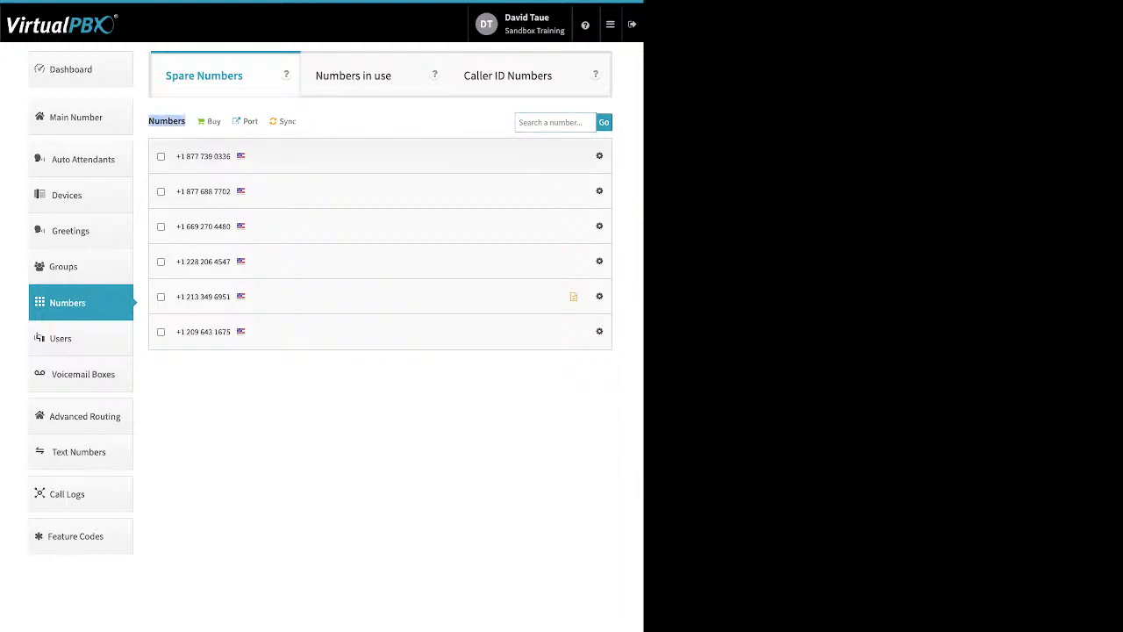
click(160, 156)
click(161, 191)
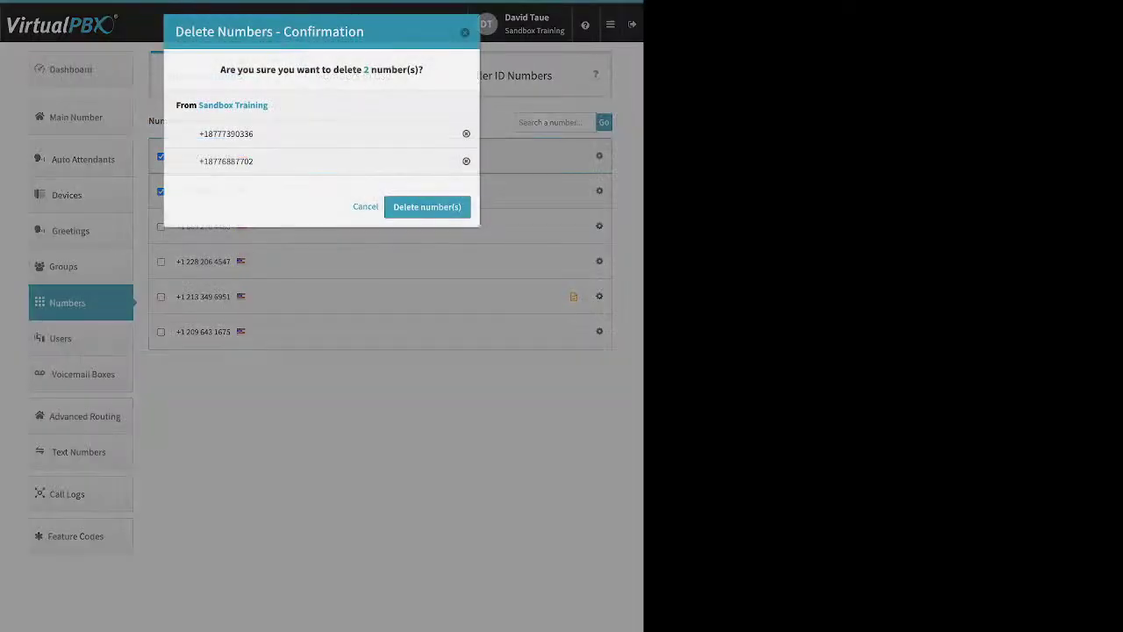
key(Return)
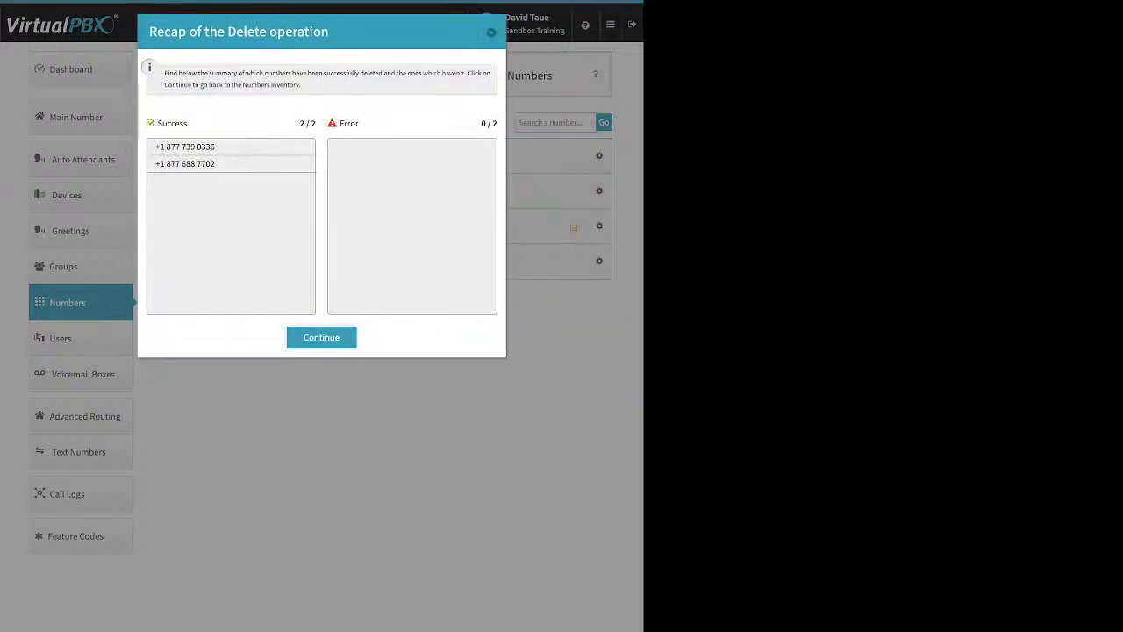
key(Return)
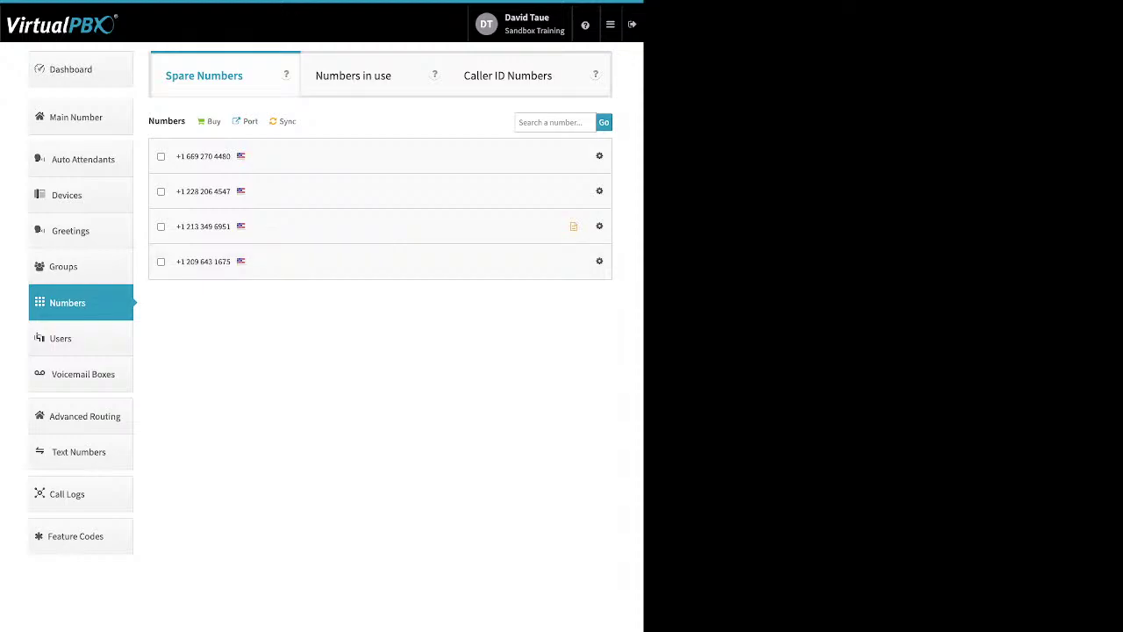
click(212, 121)
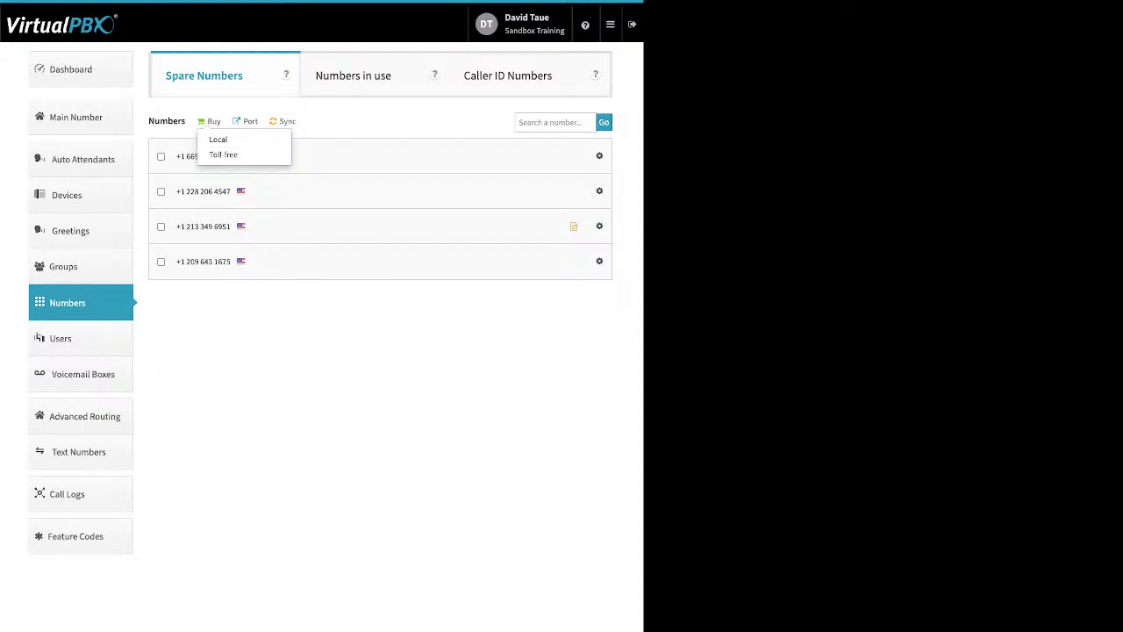
Step: Start a U.S. Local Numbers port request named 'test' and advance to bill verification
key(Escape)
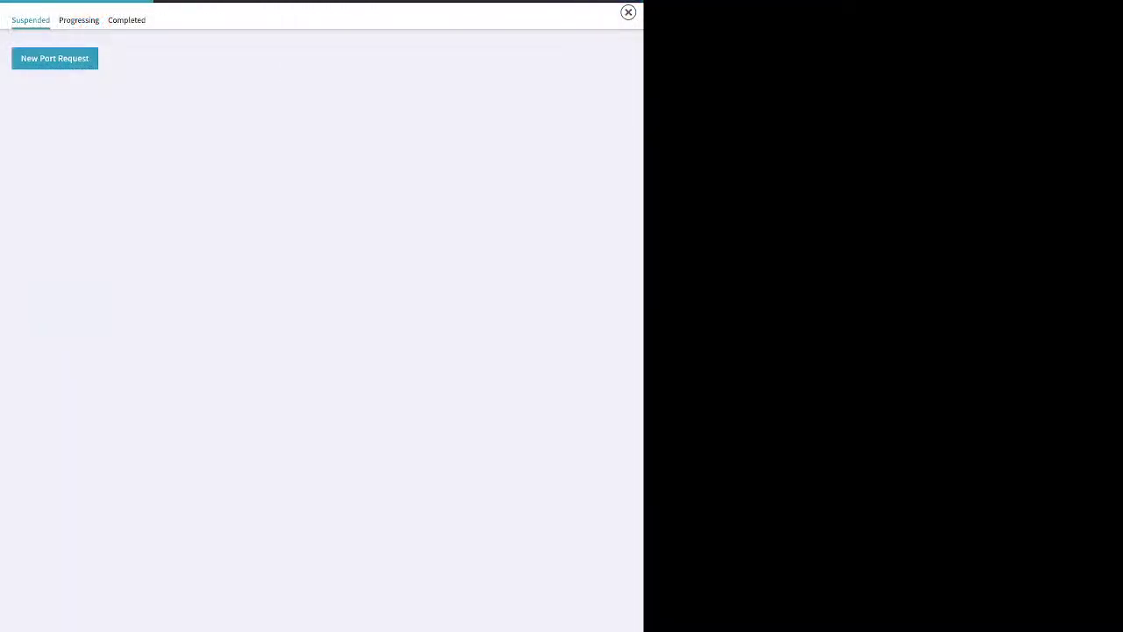
click(321, 225)
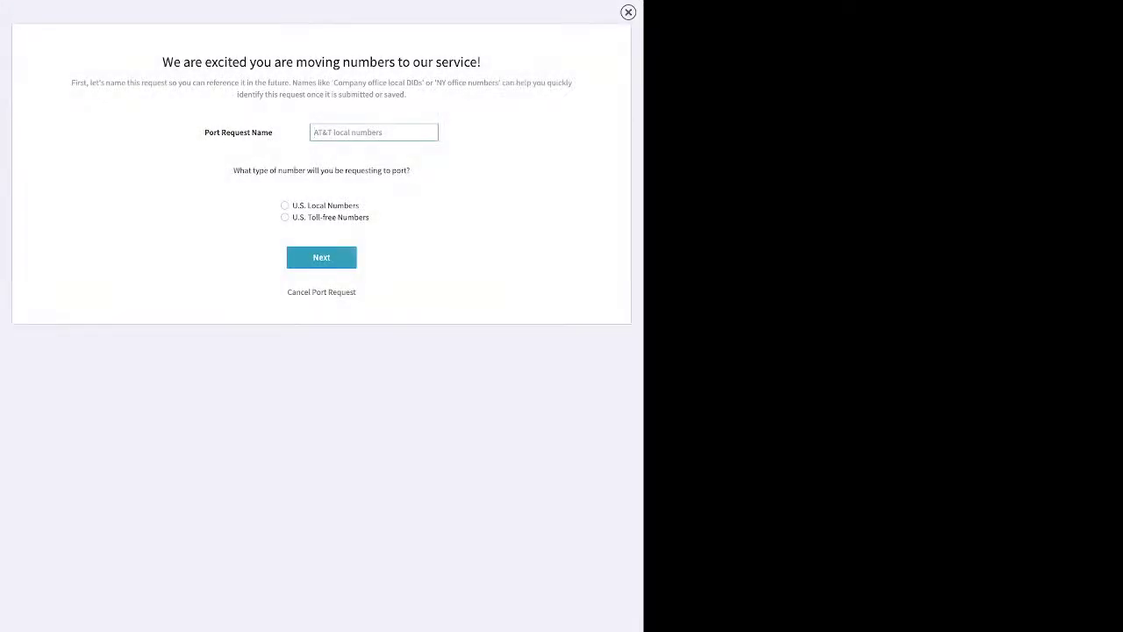
text(test)
click(285, 205)
click(322, 257)
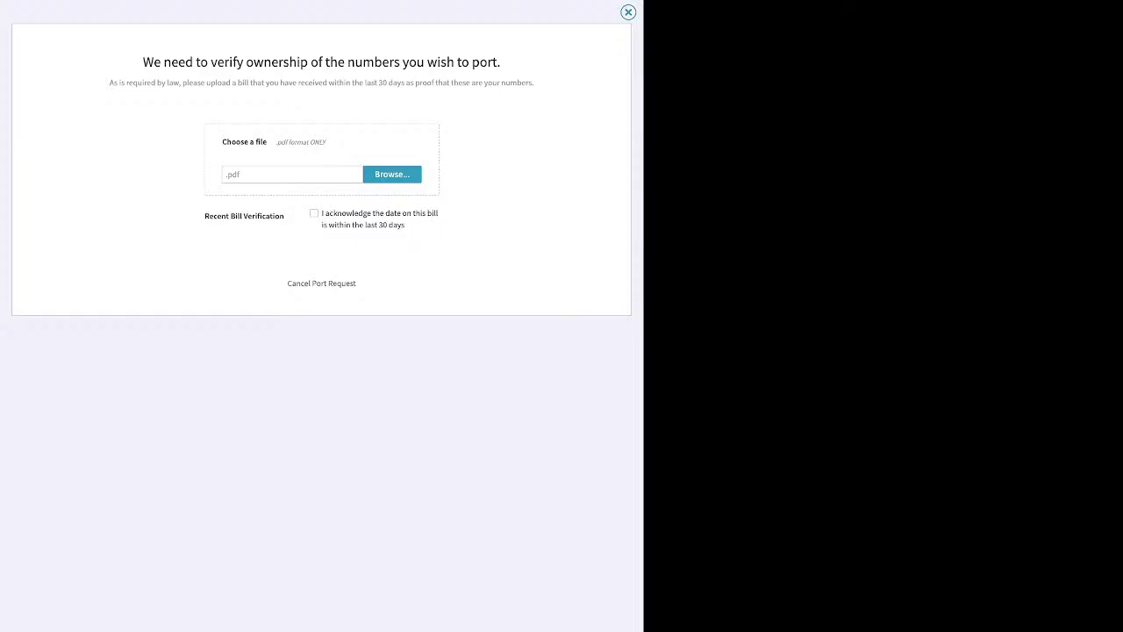
Step: Close the port request to return to the Spare Numbers list
key(Escape)
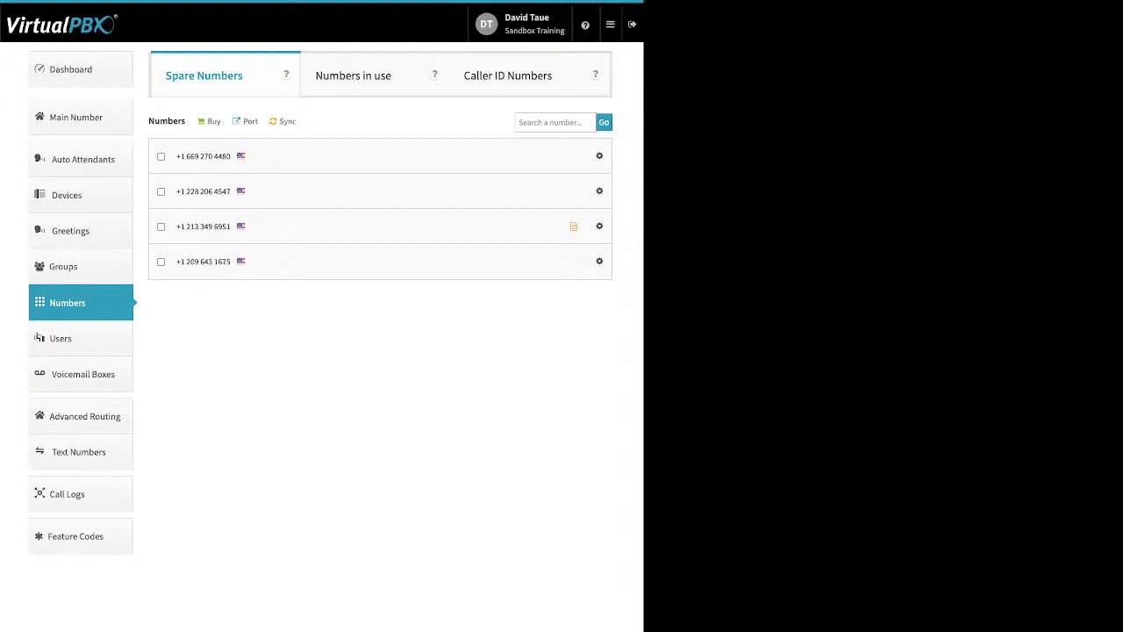
Step: Open the Users list from the sidebar
click(61, 338)
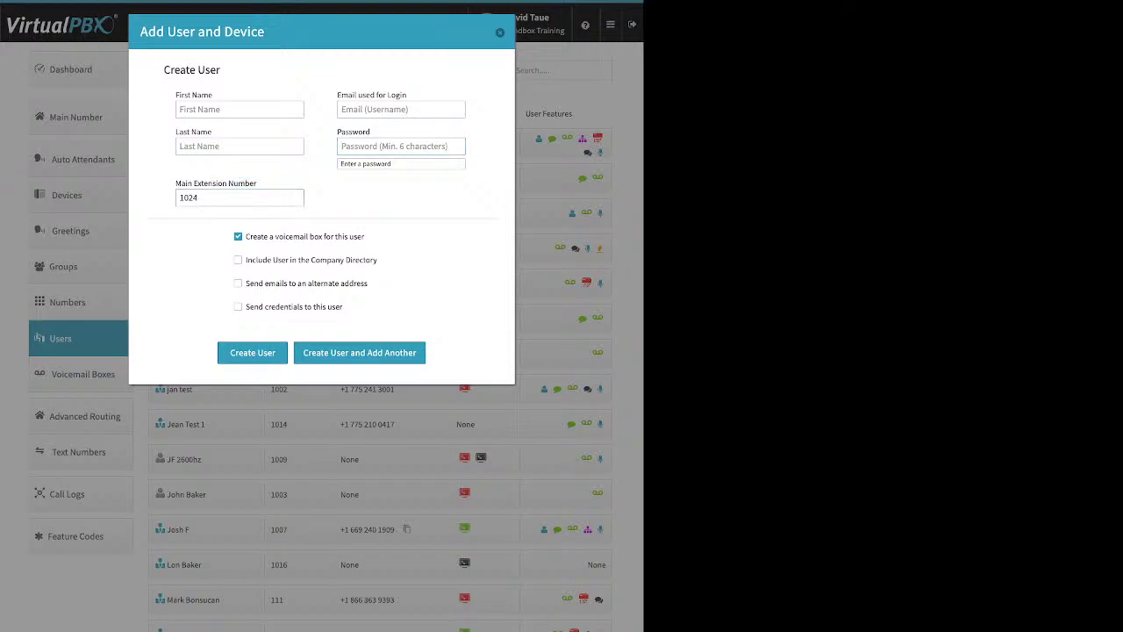
Step: Change the new user's main extension from 1024 to 8423
double_click(188, 197)
text(8423)
drag(365, 236, 253, 236)
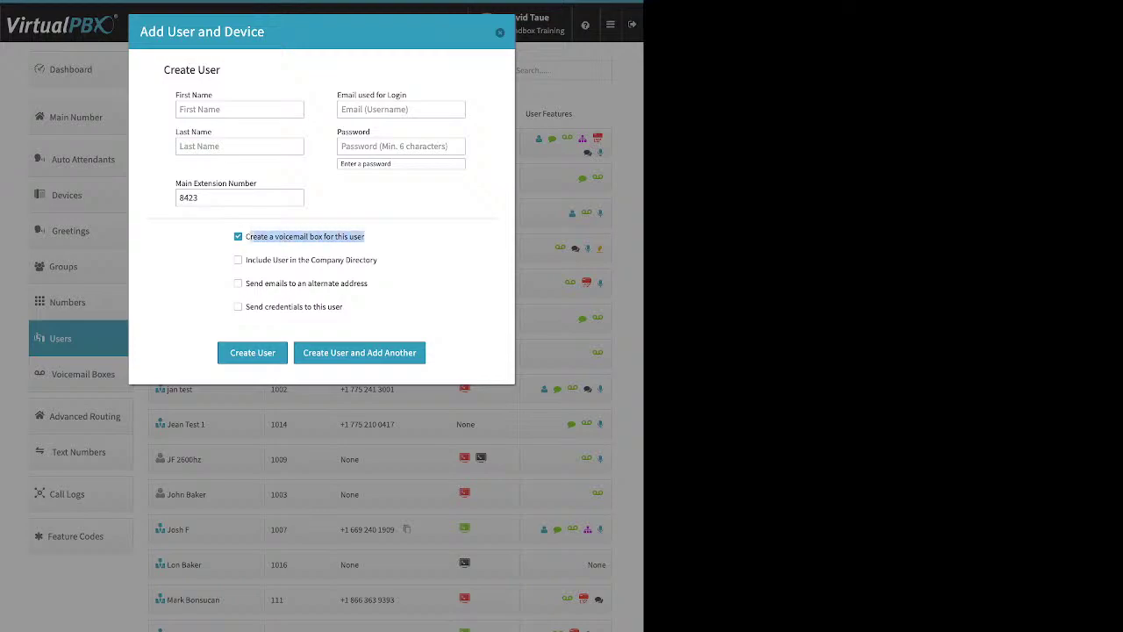
drag(365, 236, 246, 236)
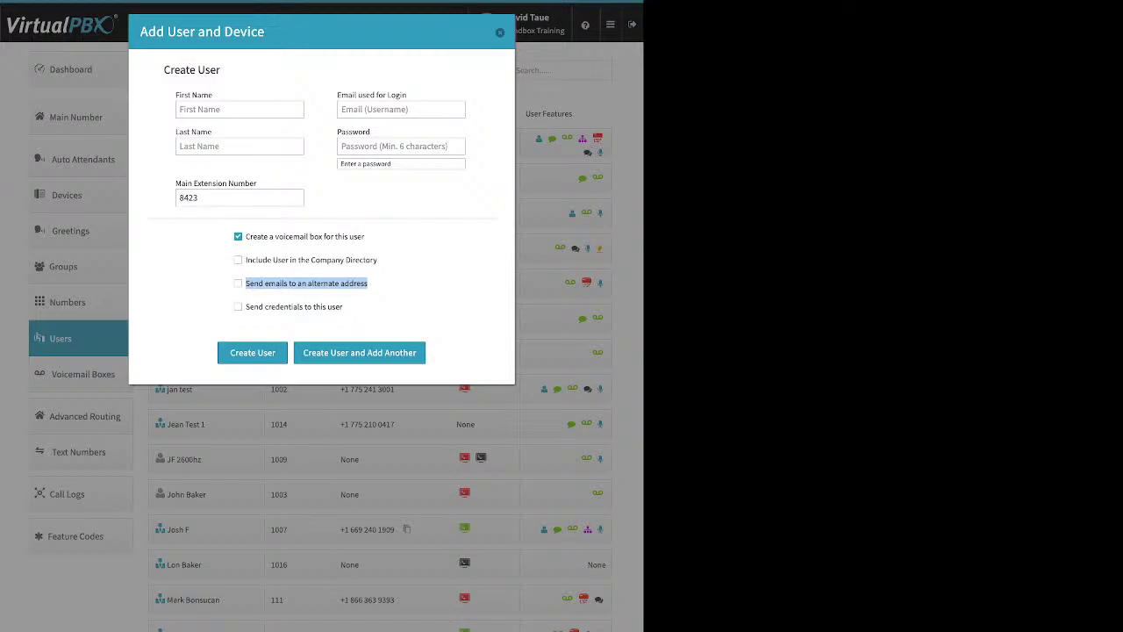
Step: Toggle alternate-address emails on and back off, then close the form without creating a user
click(237, 283)
click(319, 310)
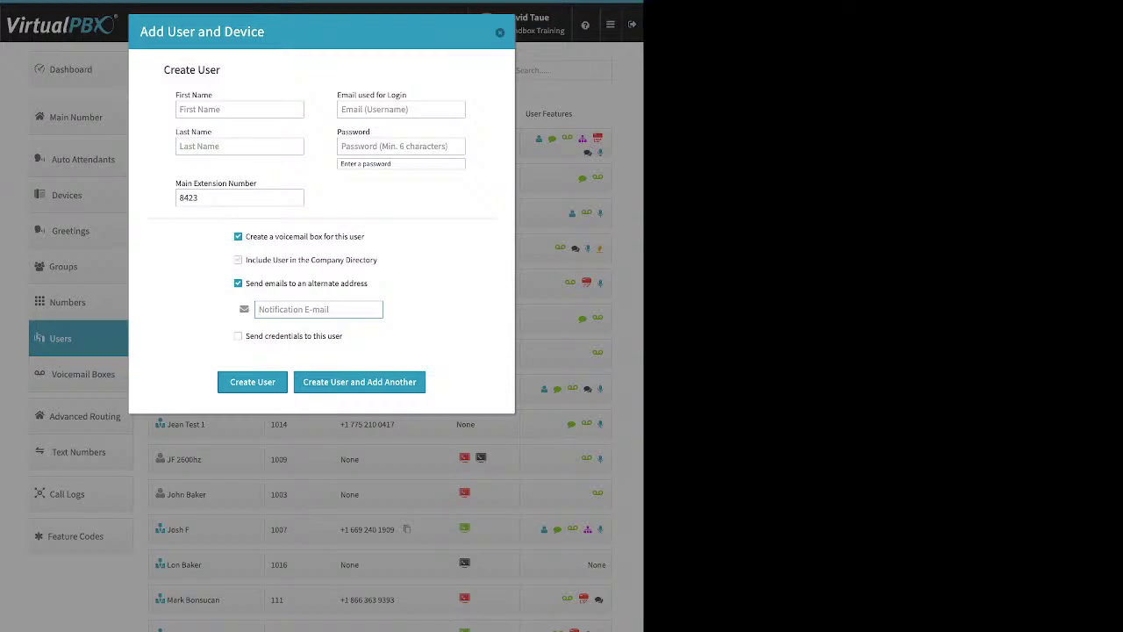
key(shift+Tab)
key(space)
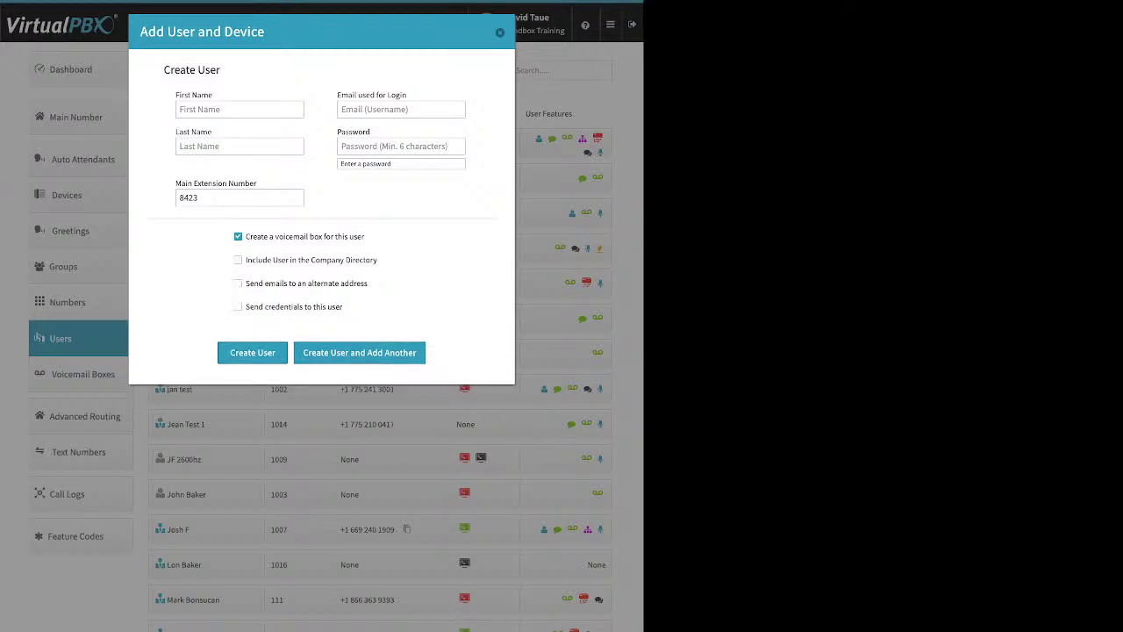
drag(343, 306, 245, 307)
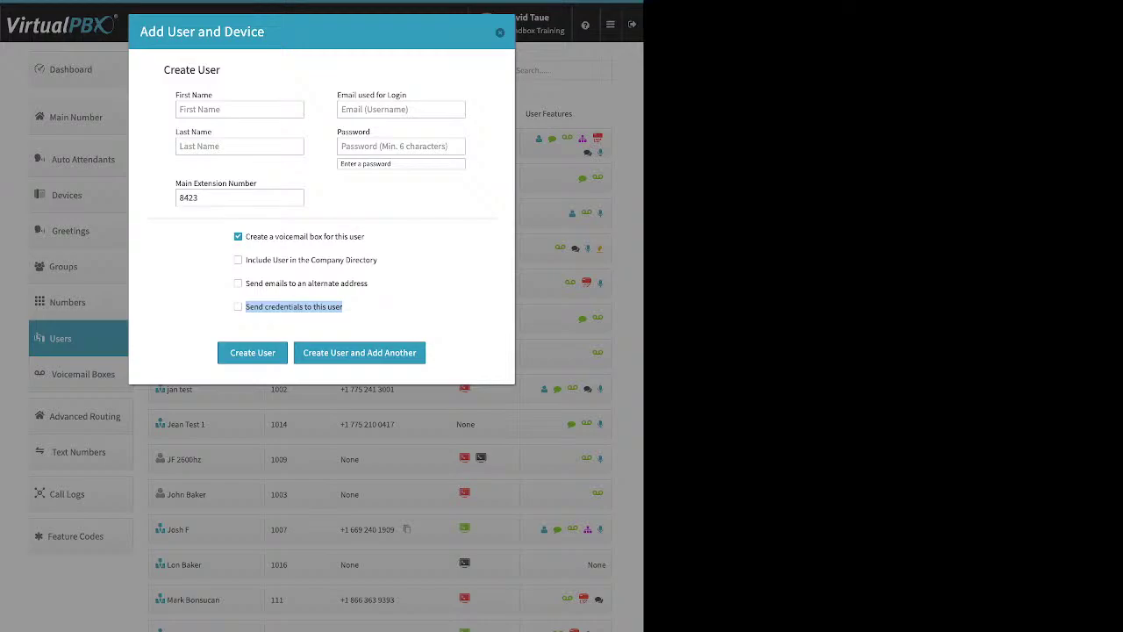
key(Escape)
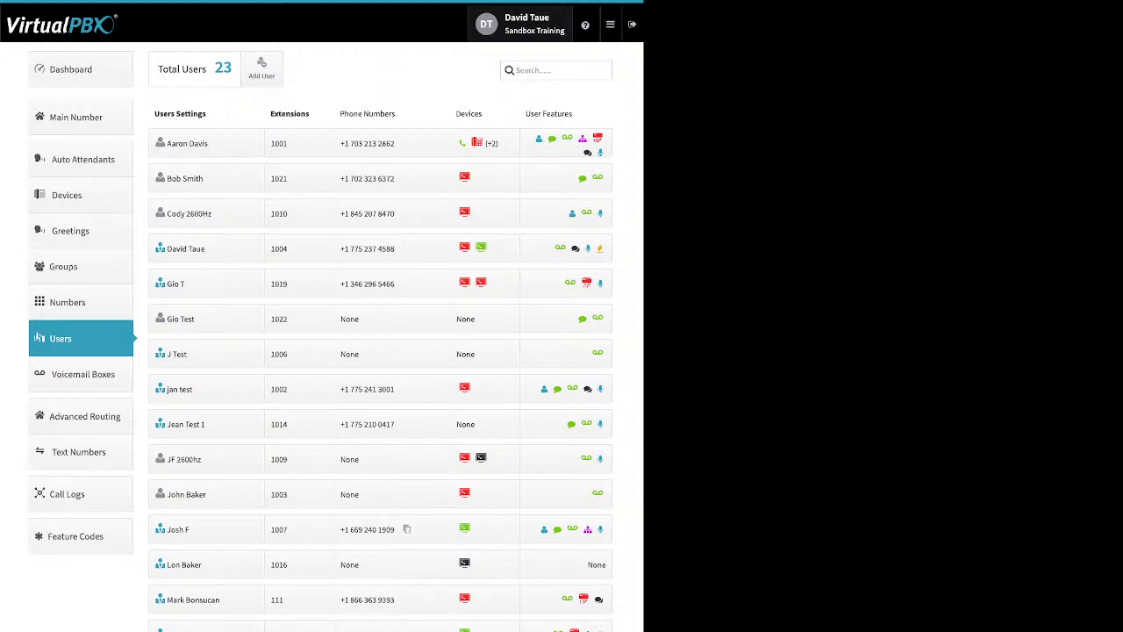
Step: Open the first user's settings and view the login-credential and voicemail PIN forms without saving
click(189, 143)
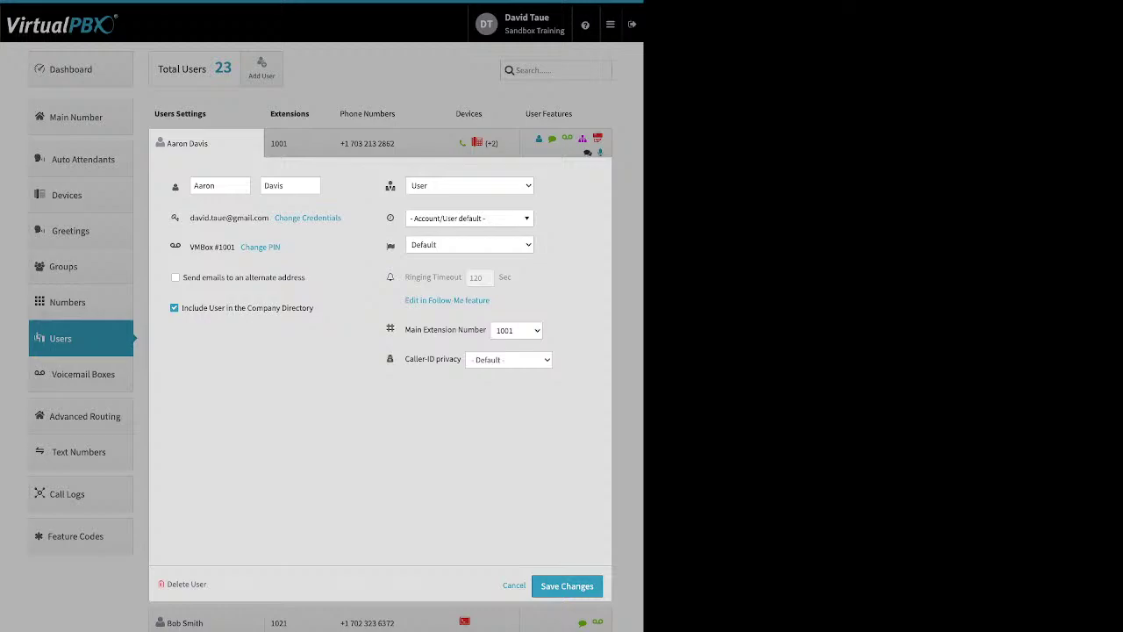
click(307, 218)
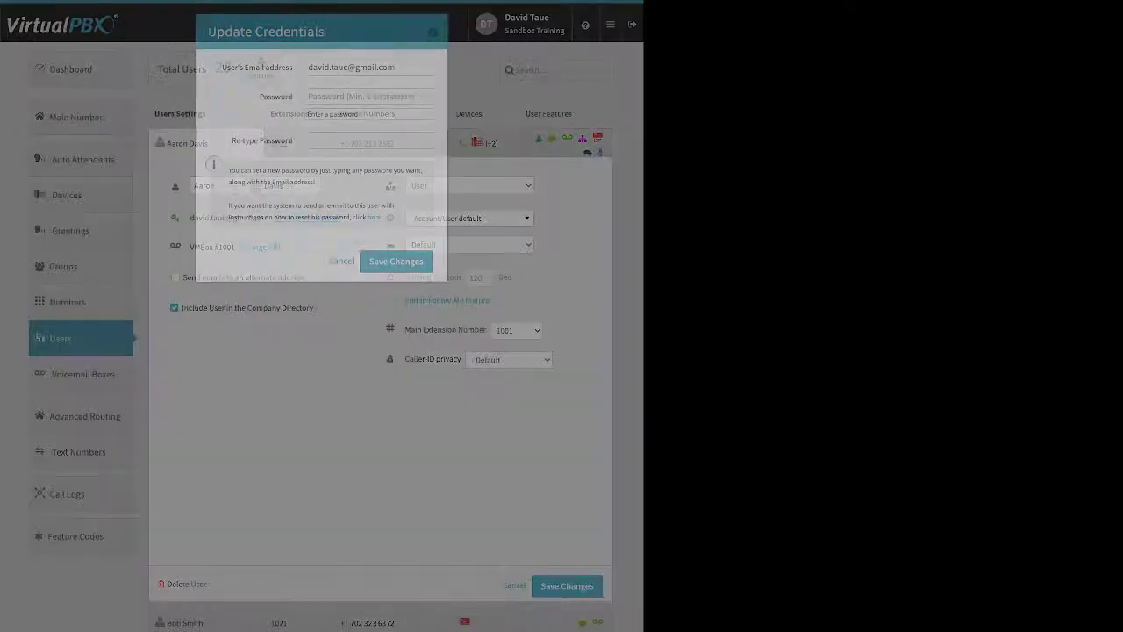
click(433, 32)
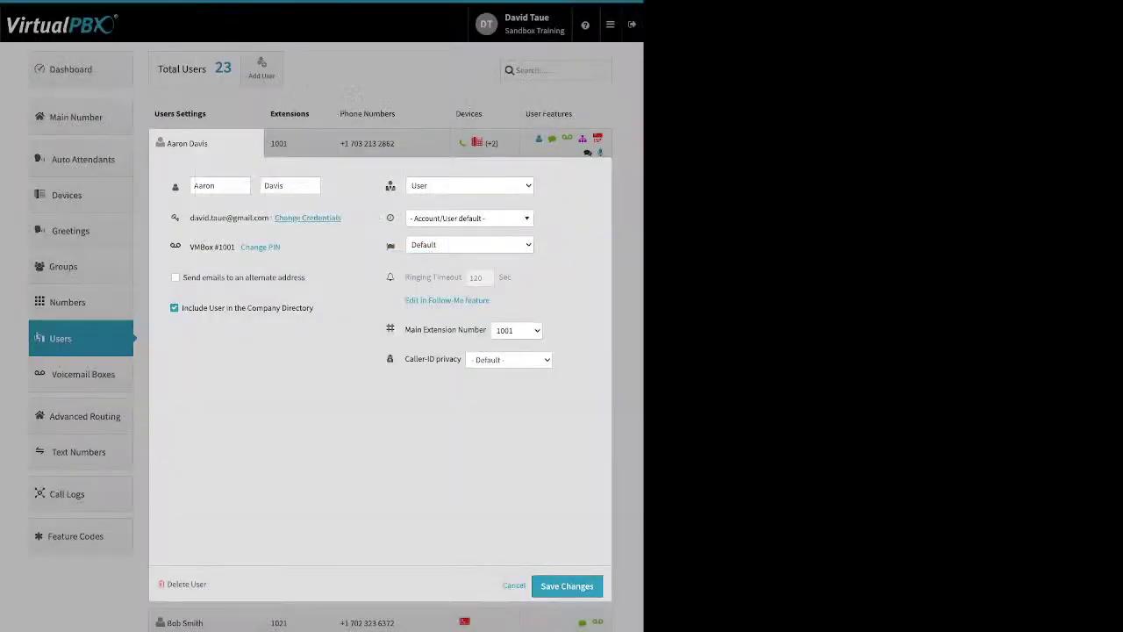
drag(343, 219, 274, 219)
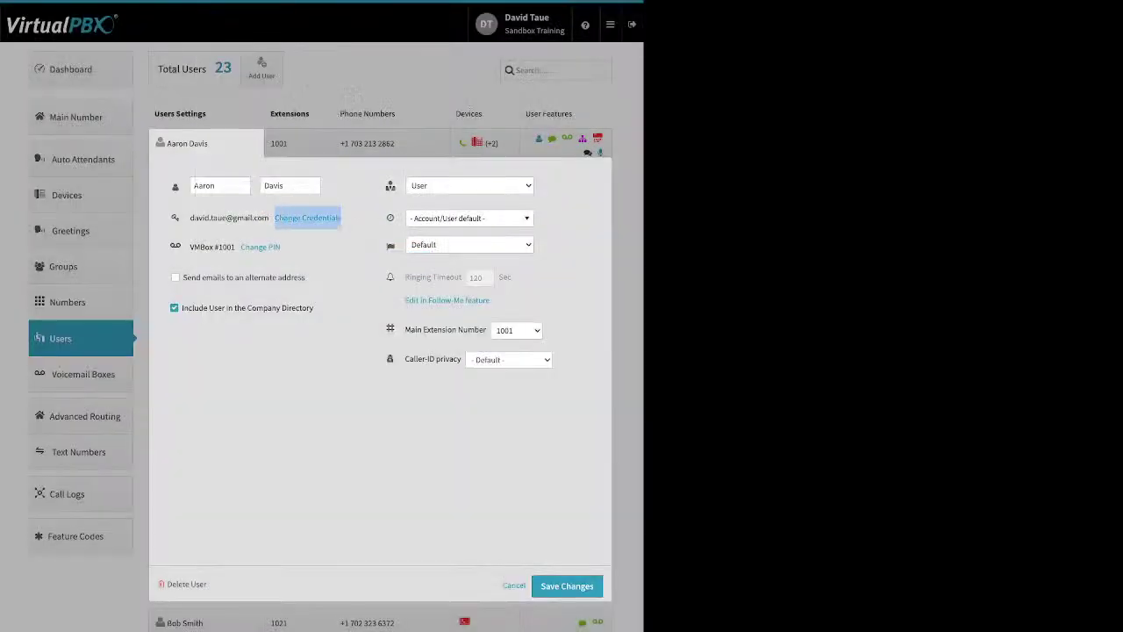
click(276, 217)
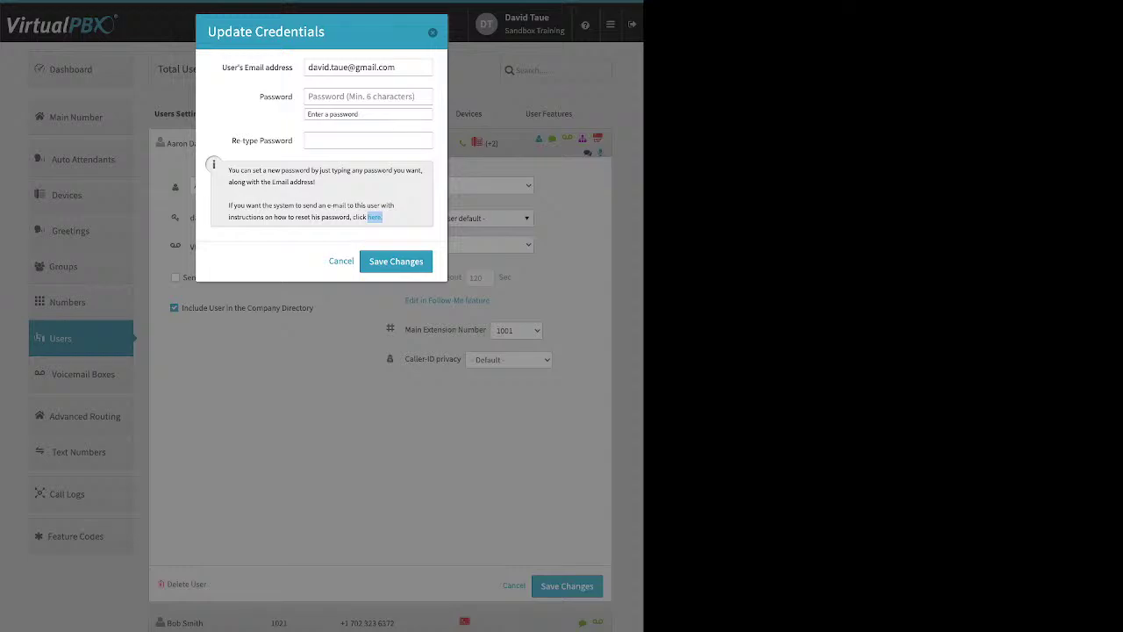
key(Escape)
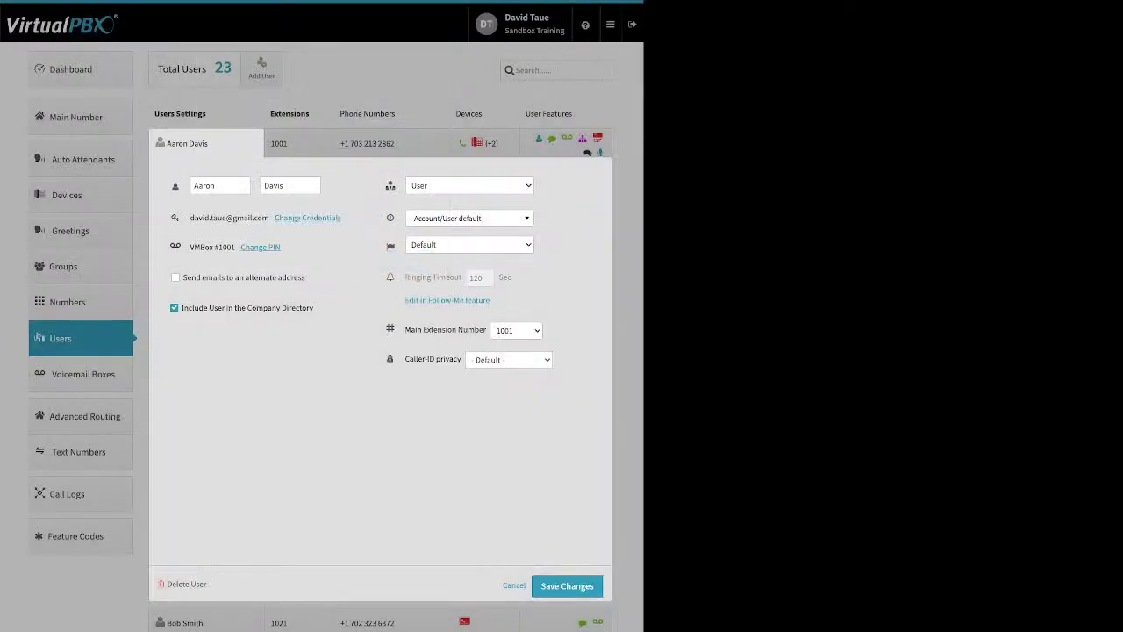
click(260, 246)
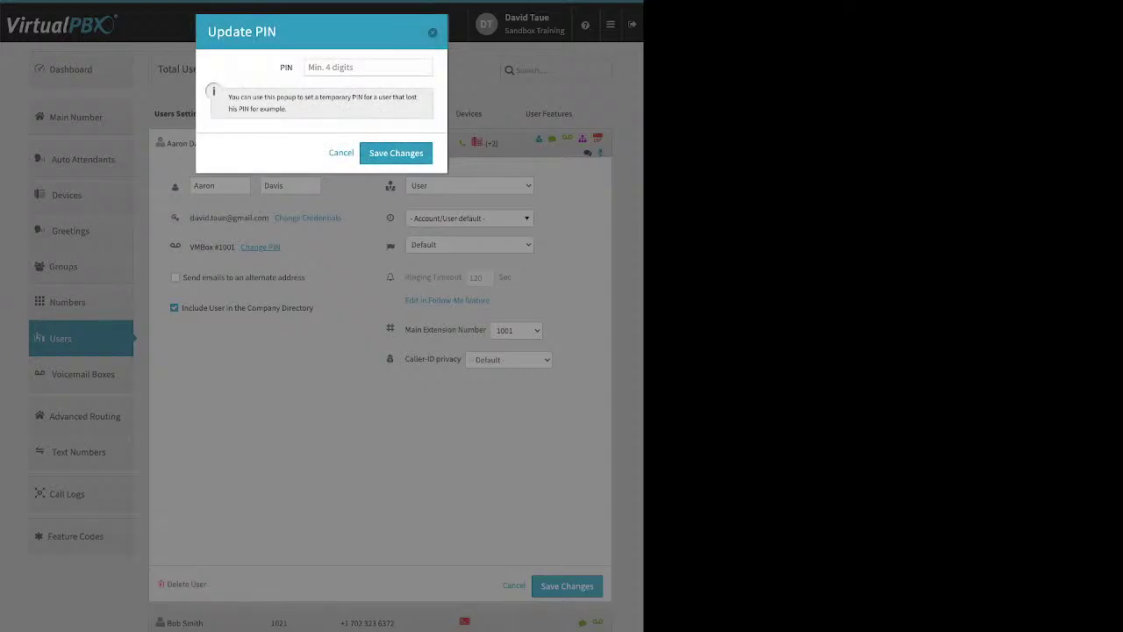
key(Escape)
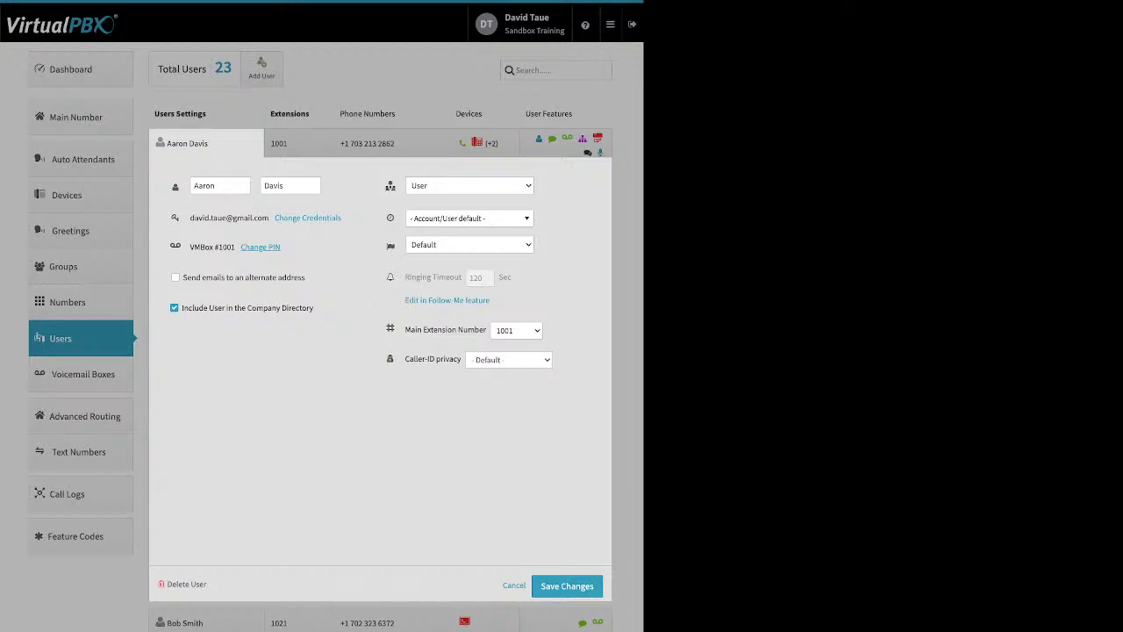
Step: Tick and untick 'Send emails to an alternate address', leaving it off
drag(306, 277, 202, 278)
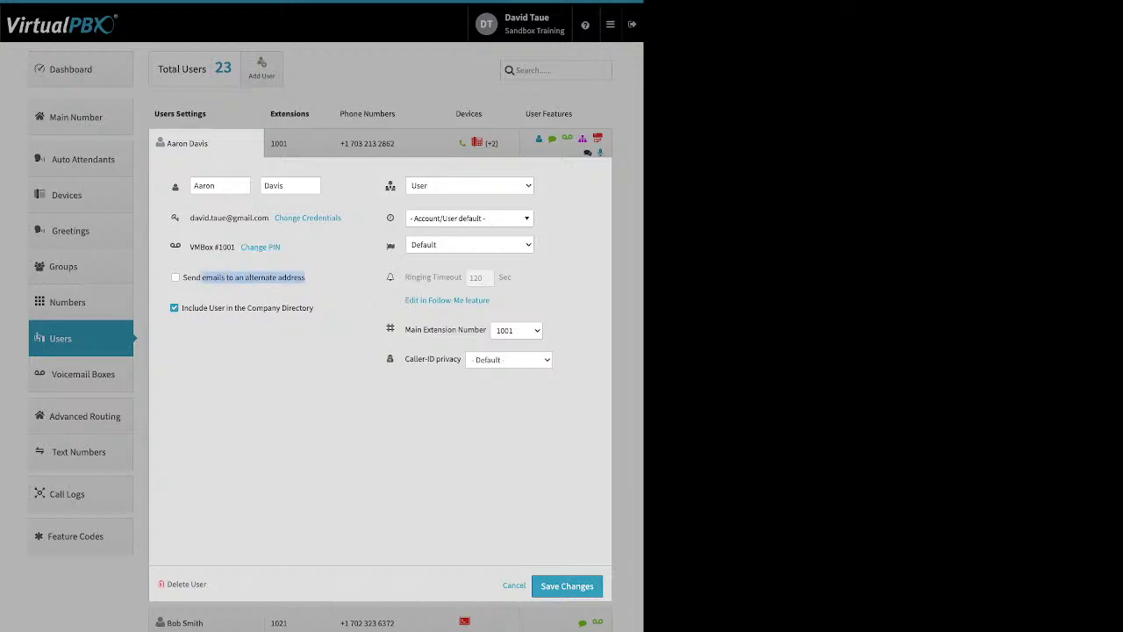
click(202, 277)
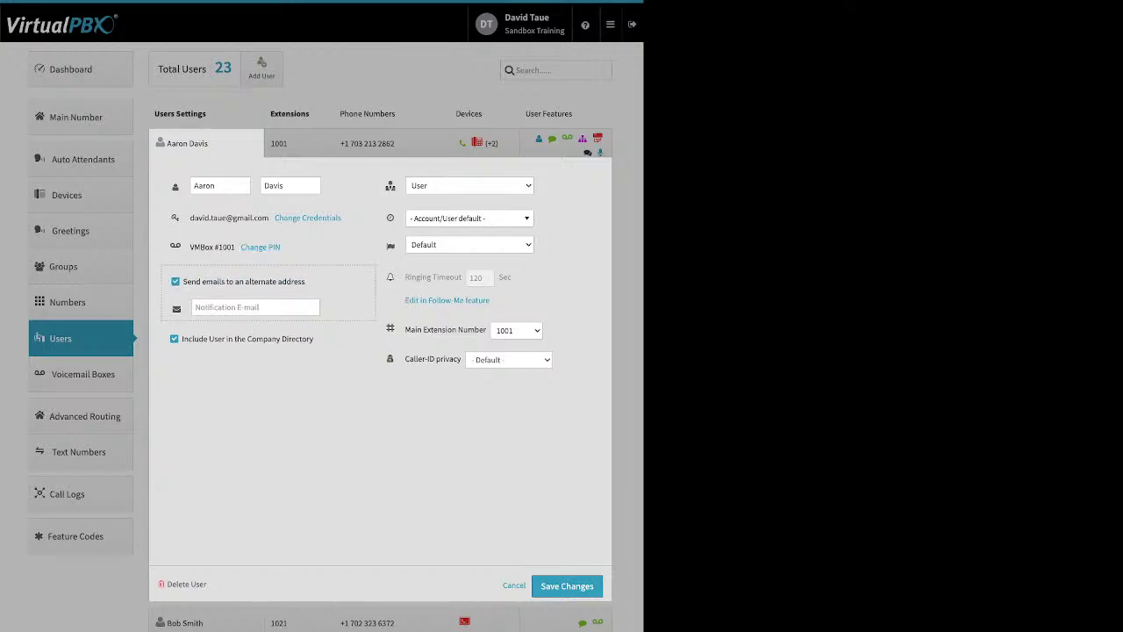
click(202, 277)
drag(314, 308, 208, 308)
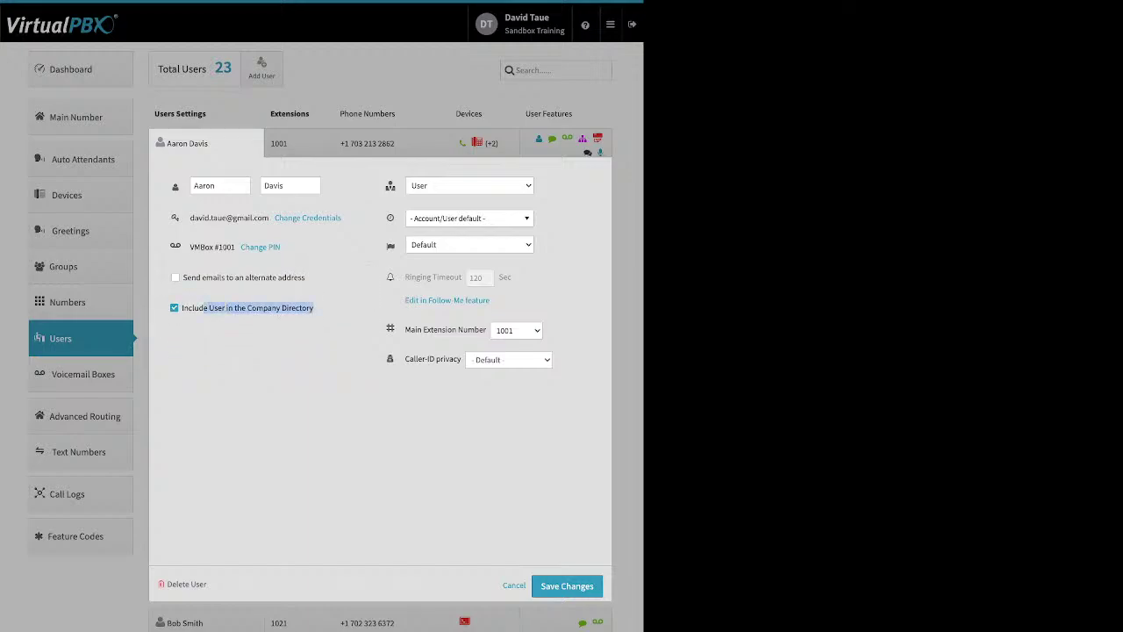
drag(208, 308, 204, 308)
Step: Open the time zone list and close it without changing the time zone
mouse_move(390, 185)
click(470, 217)
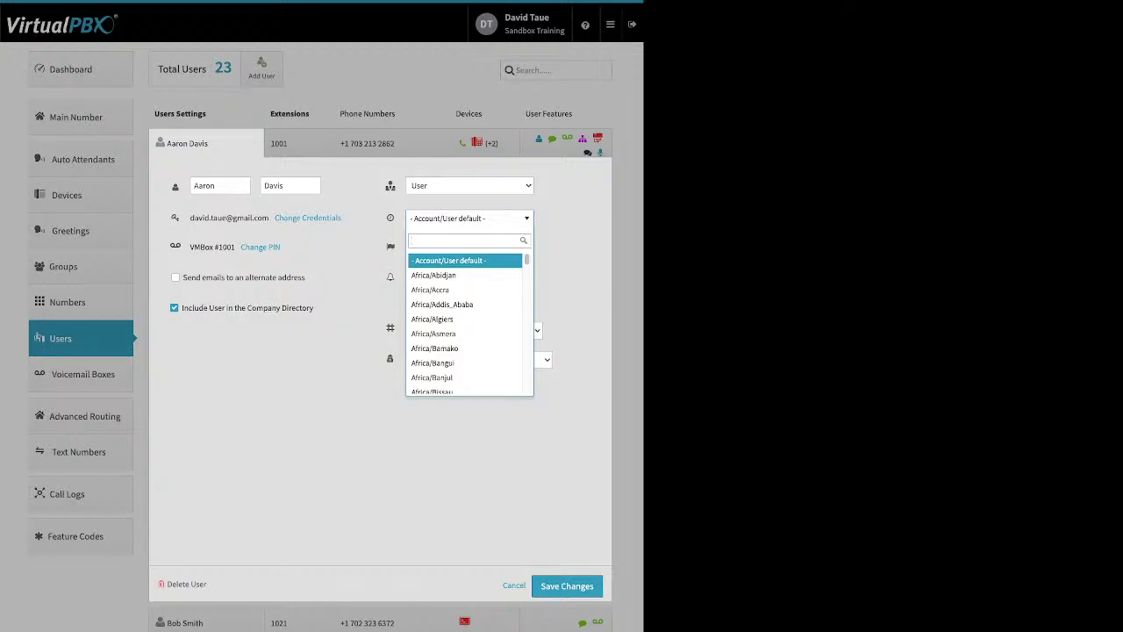
key(Escape)
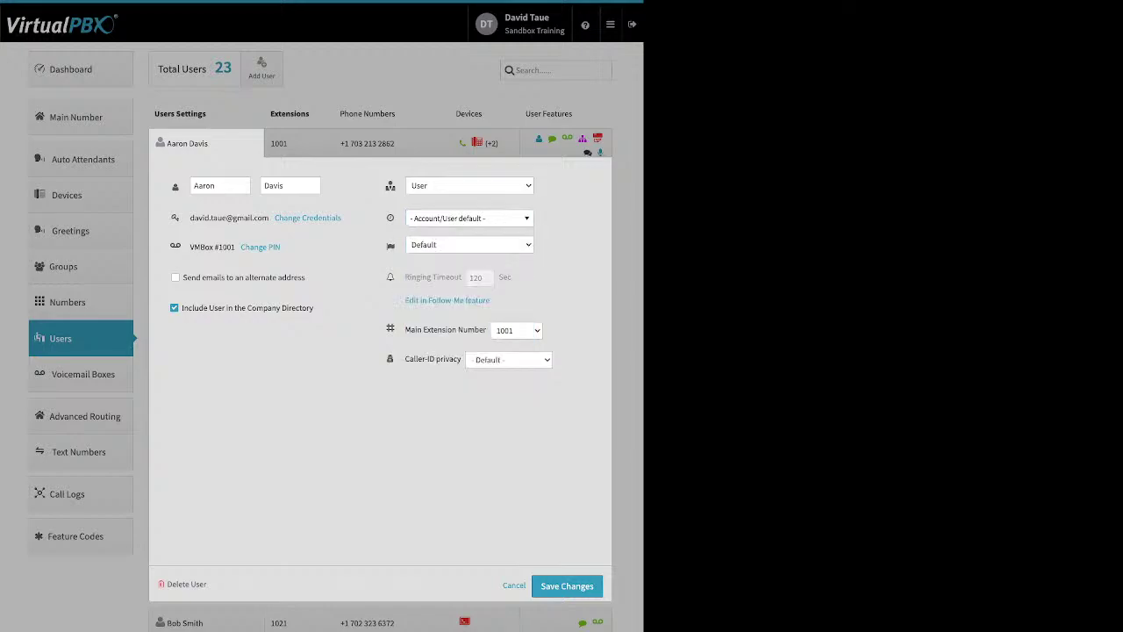
mouse_move(457, 277)
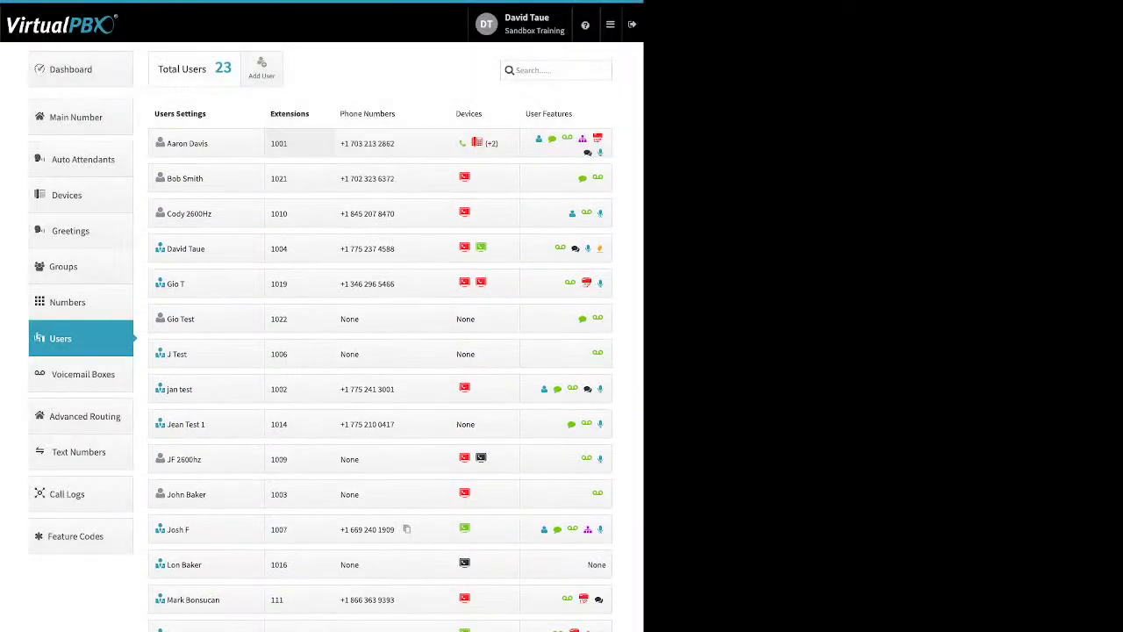
click(298, 143)
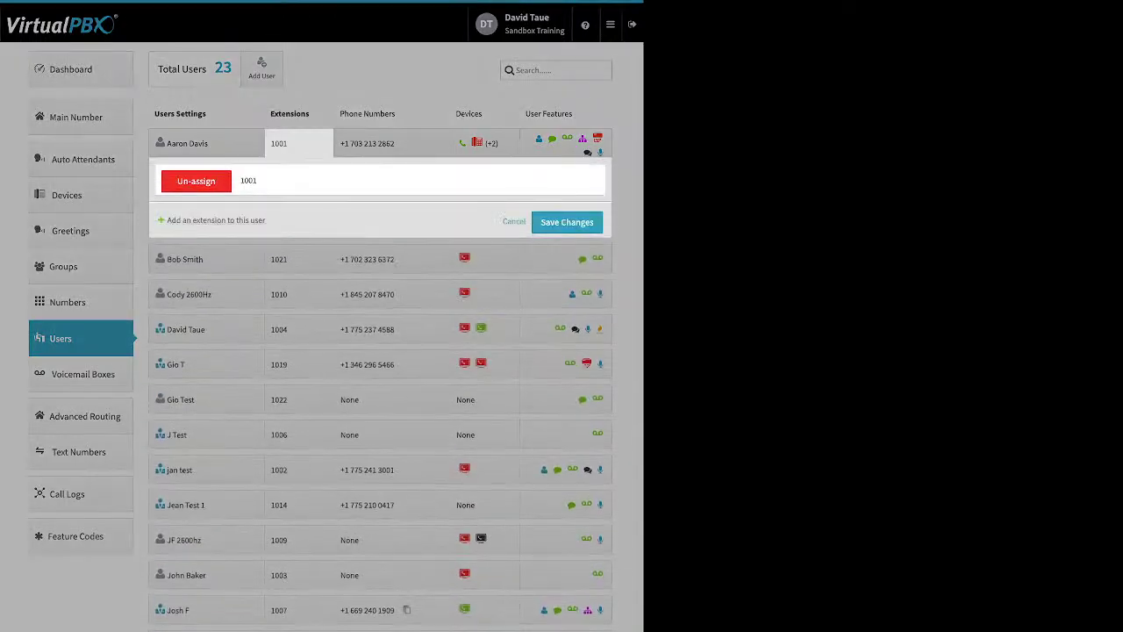
click(216, 220)
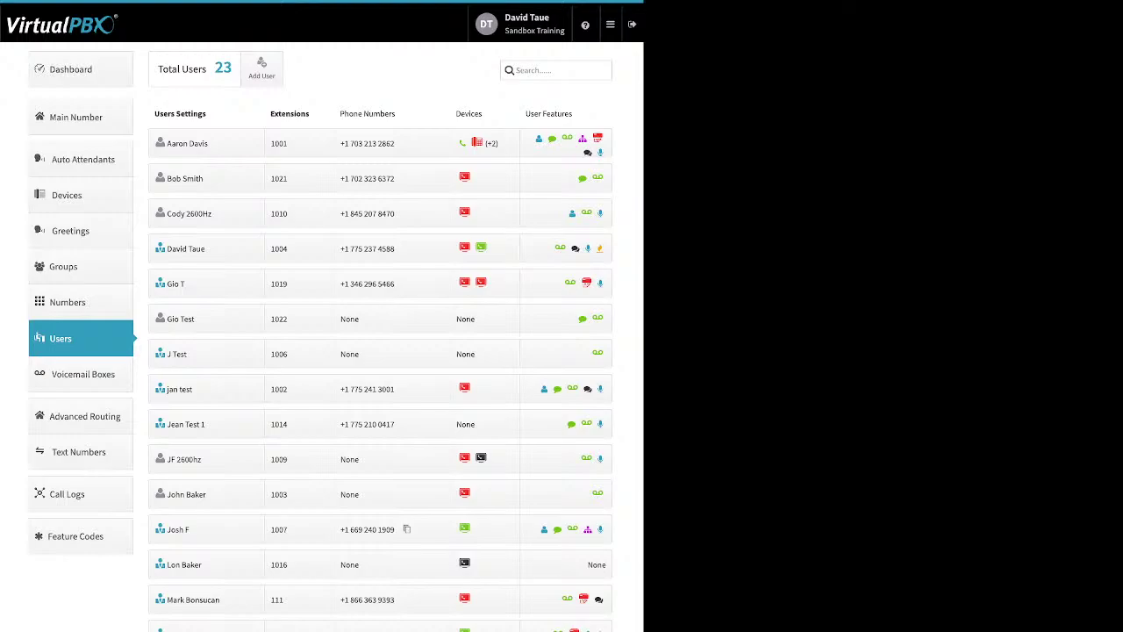
click(392, 143)
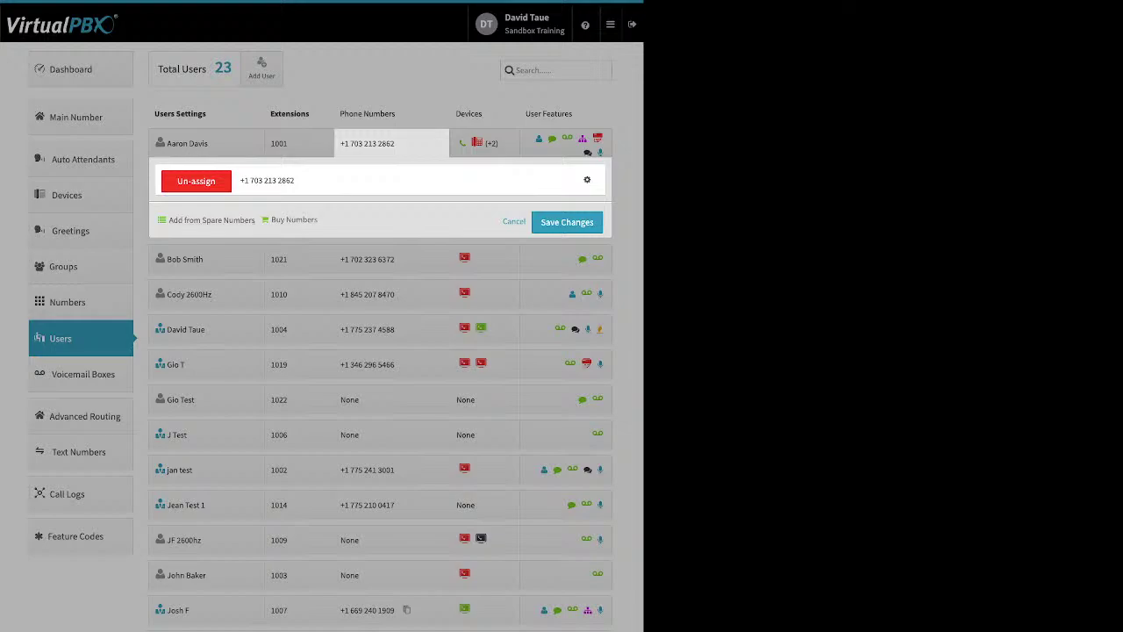
click(587, 179)
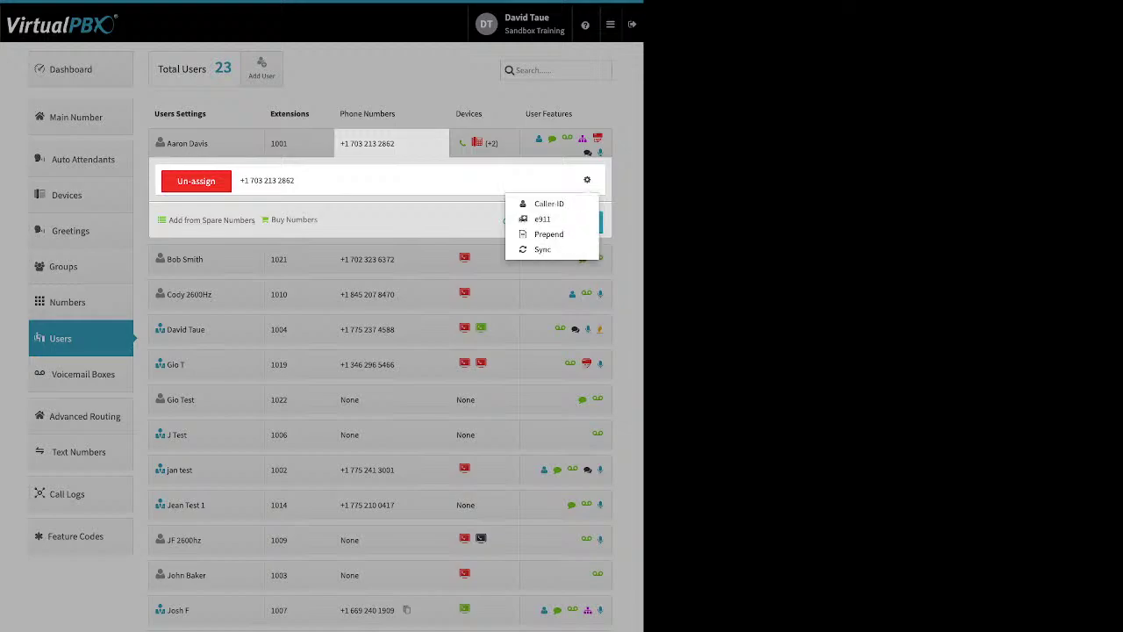
key(Escape)
key(Escape)
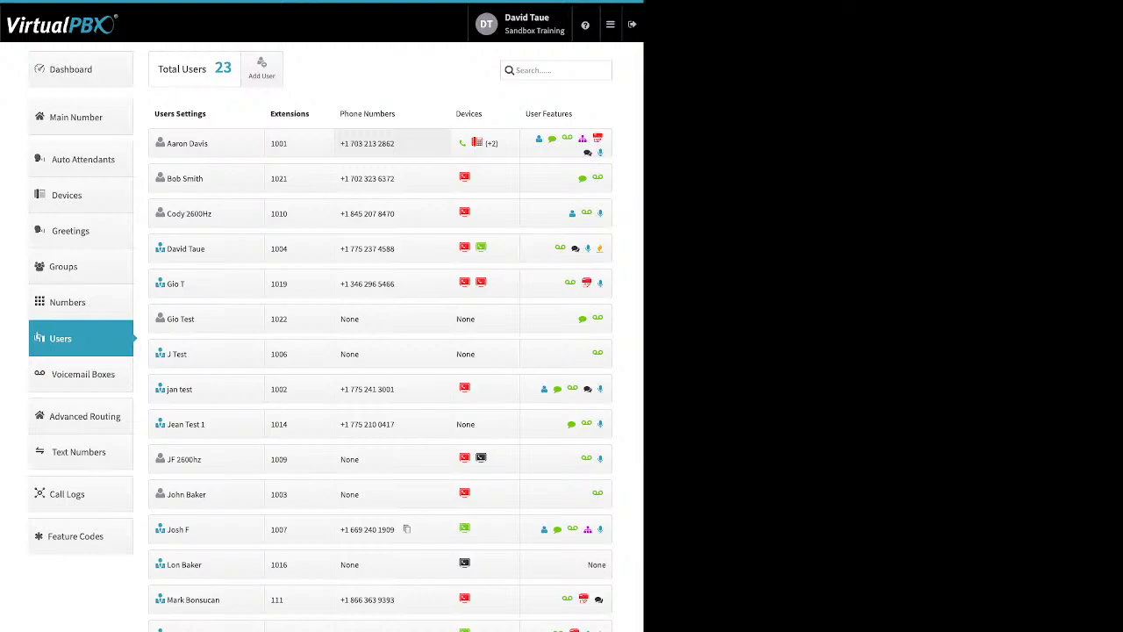
Step: Open the first user's Devices cell (+2) to list all four assigned devices
mouse_move(490, 143)
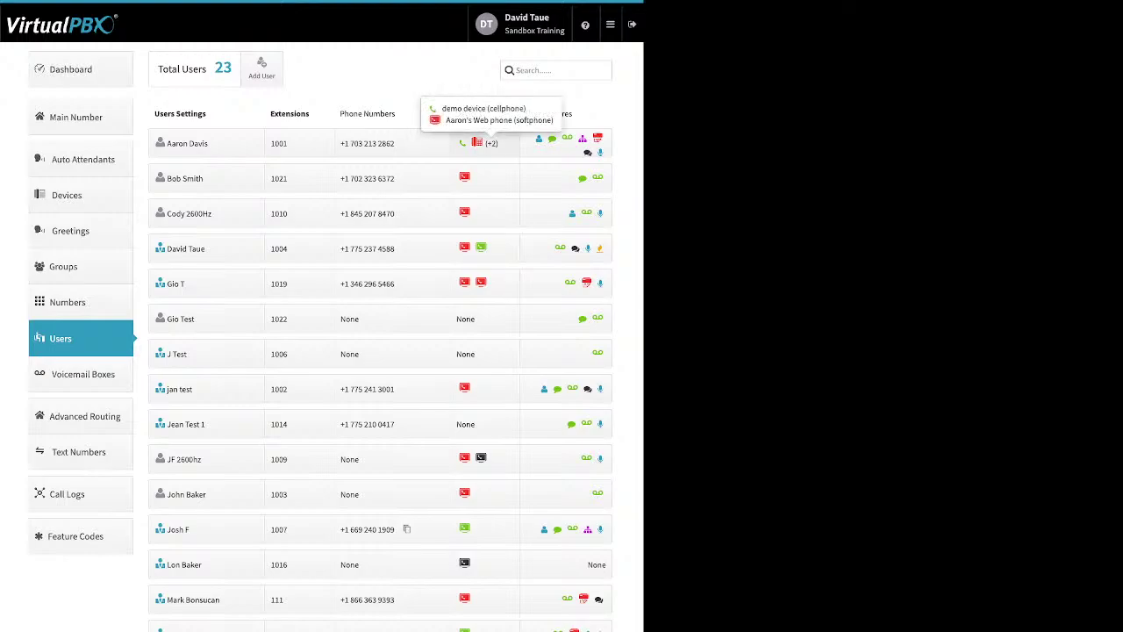
click(484, 143)
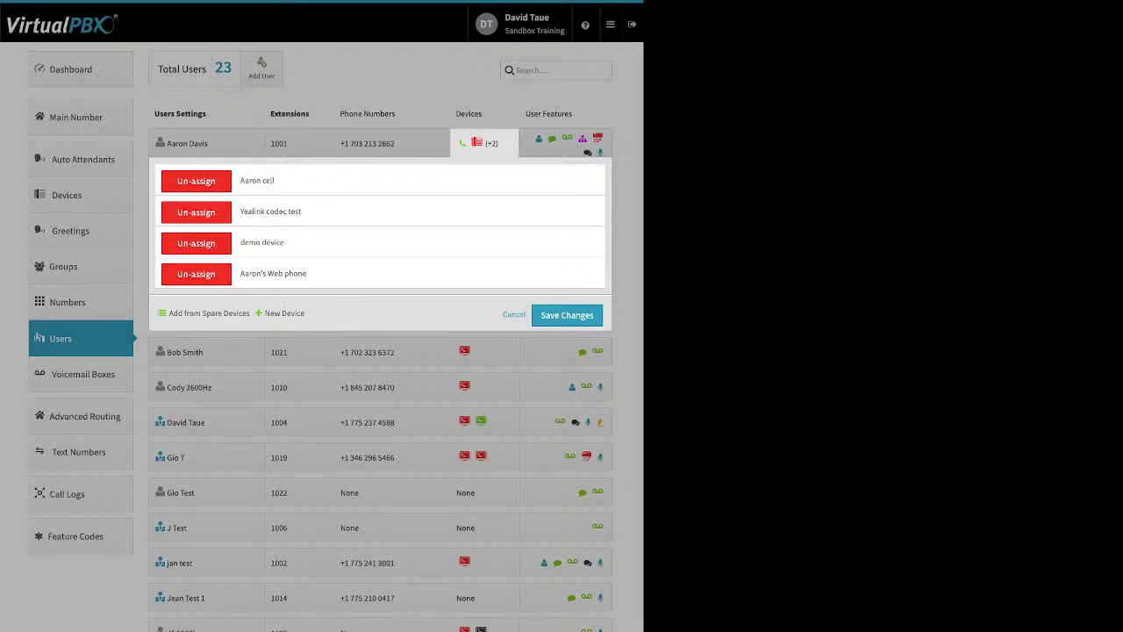
click(285, 313)
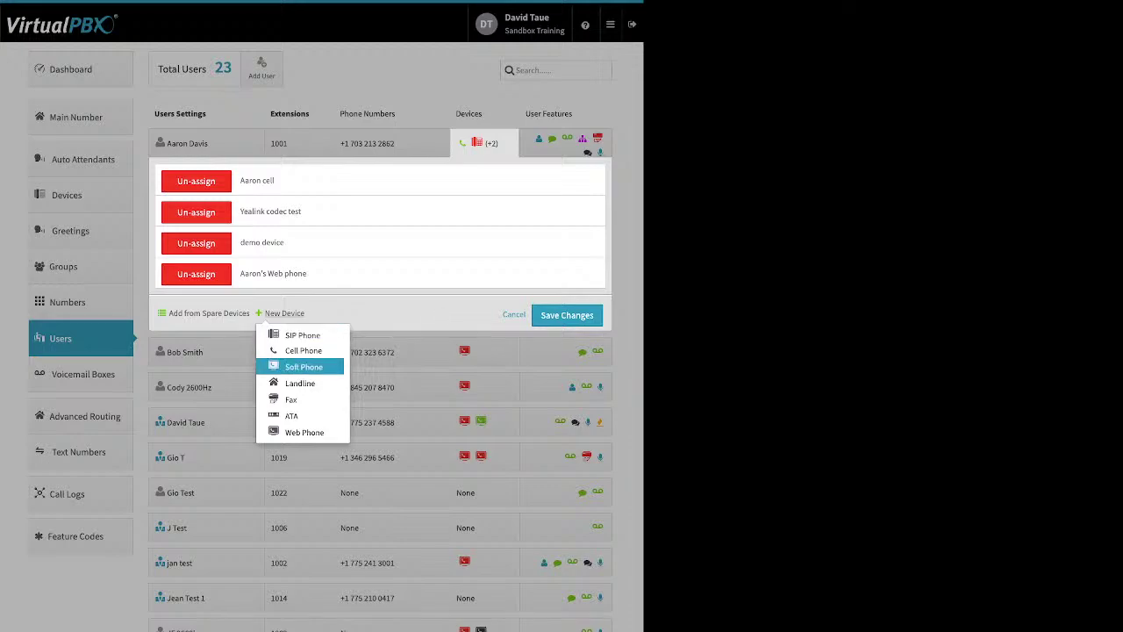
click(304, 367)
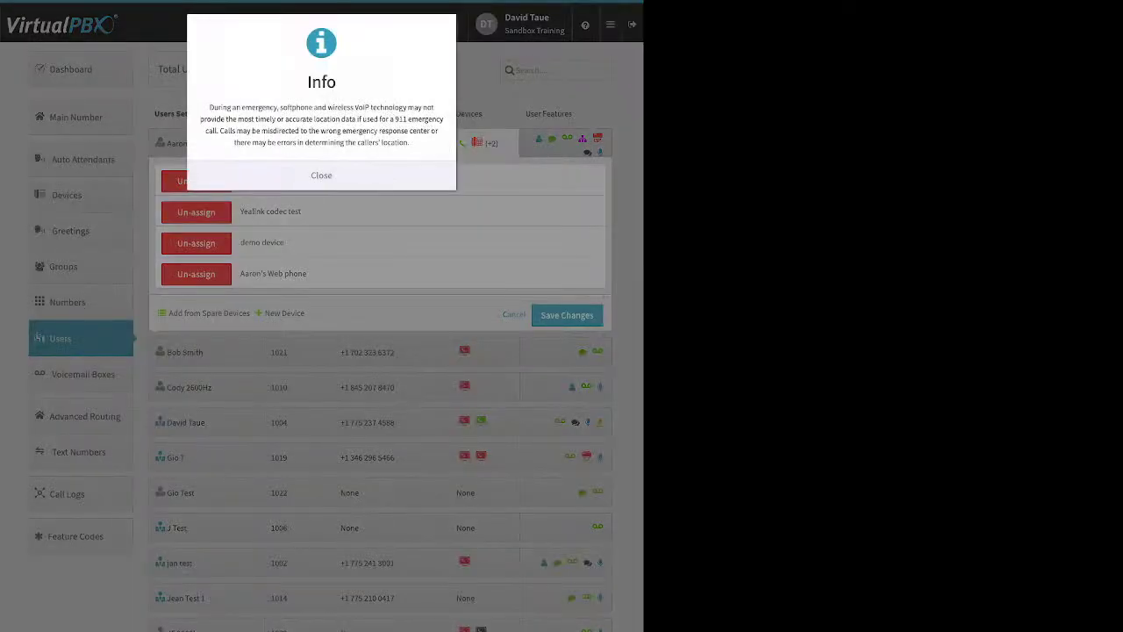
key(Escape)
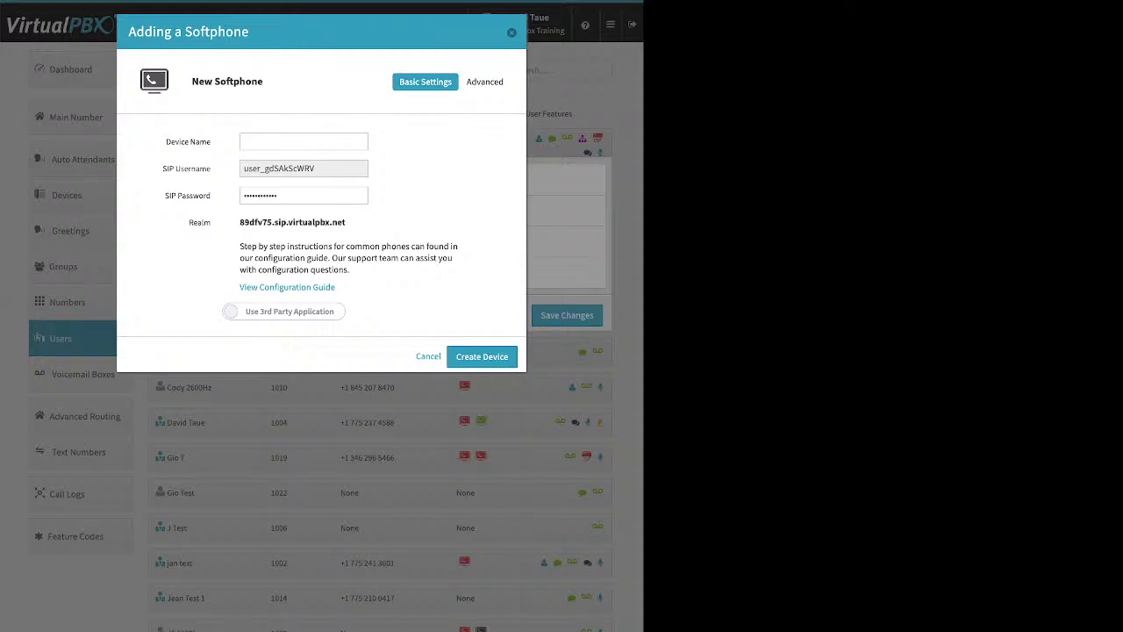
click(283, 311)
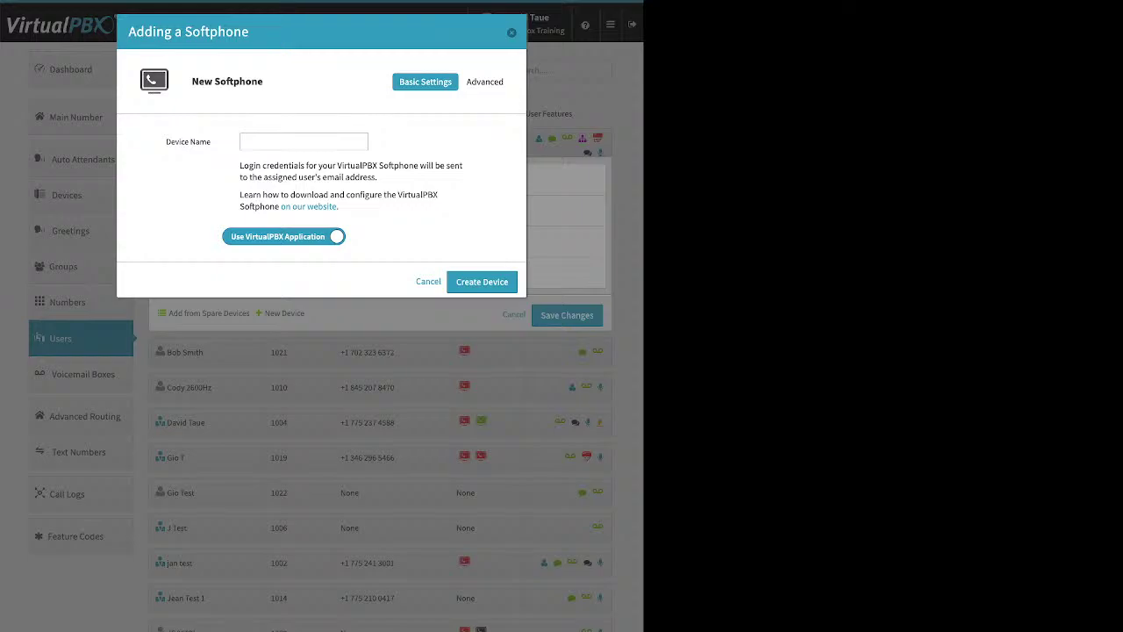
click(304, 141)
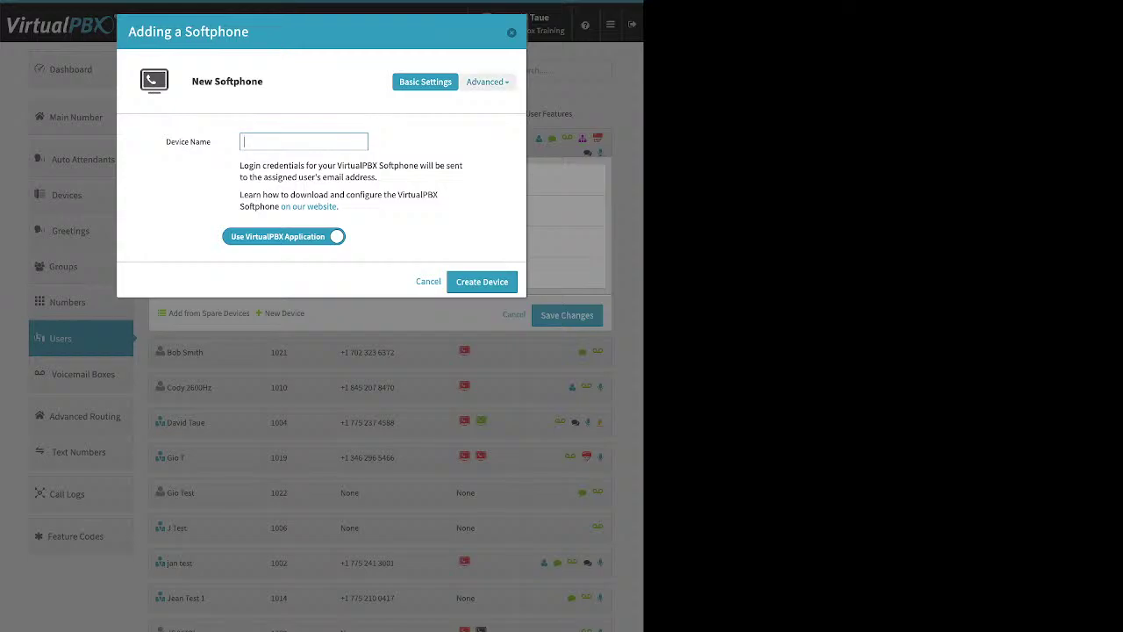
key(Escape)
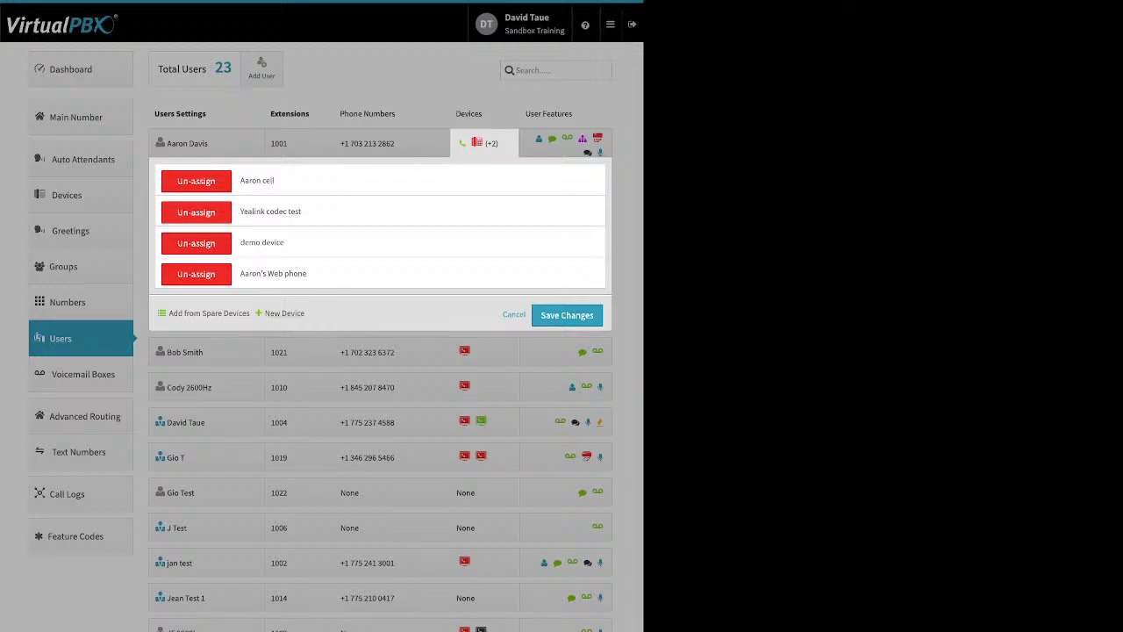
Step: Start a New Device > Web Phone, cancel it, and close the device panel
click(280, 313)
click(289, 432)
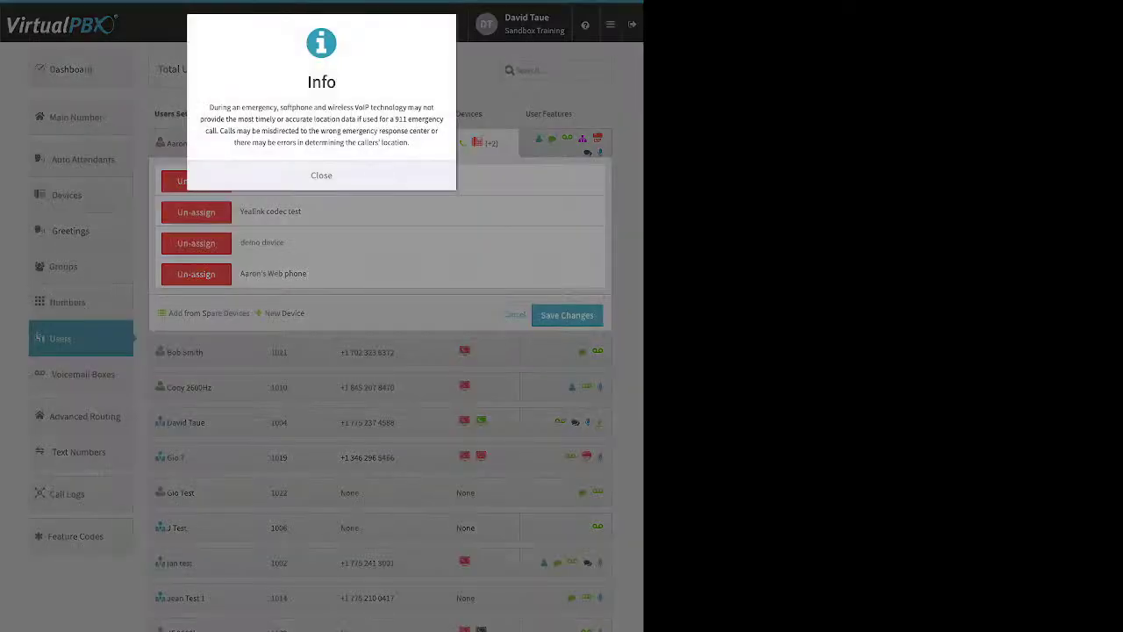
key(Return)
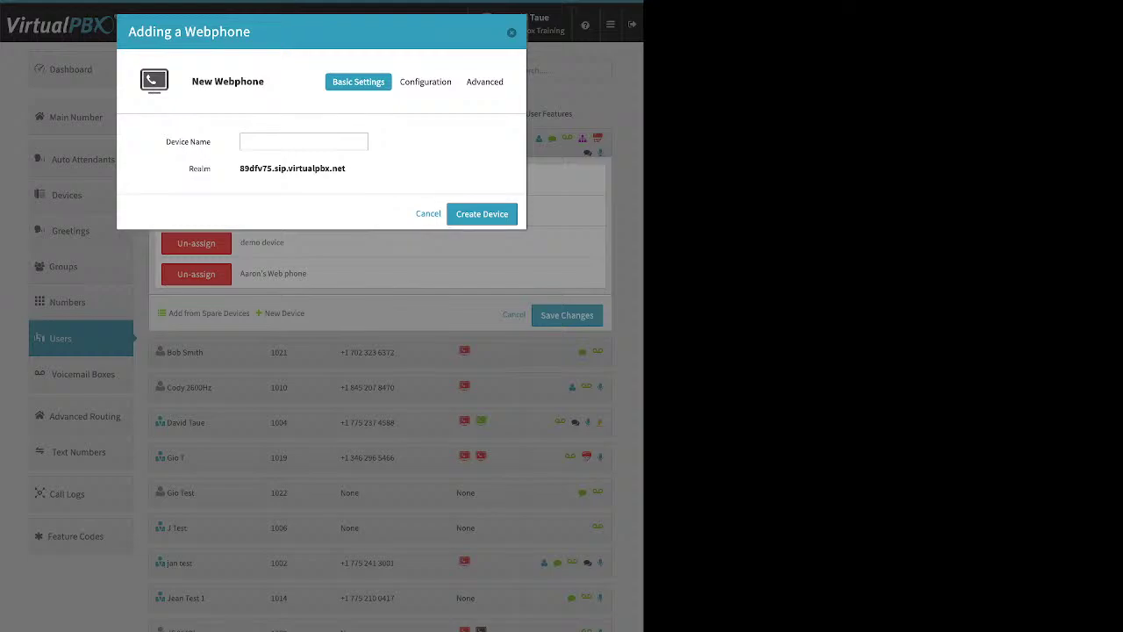
key(Escape)
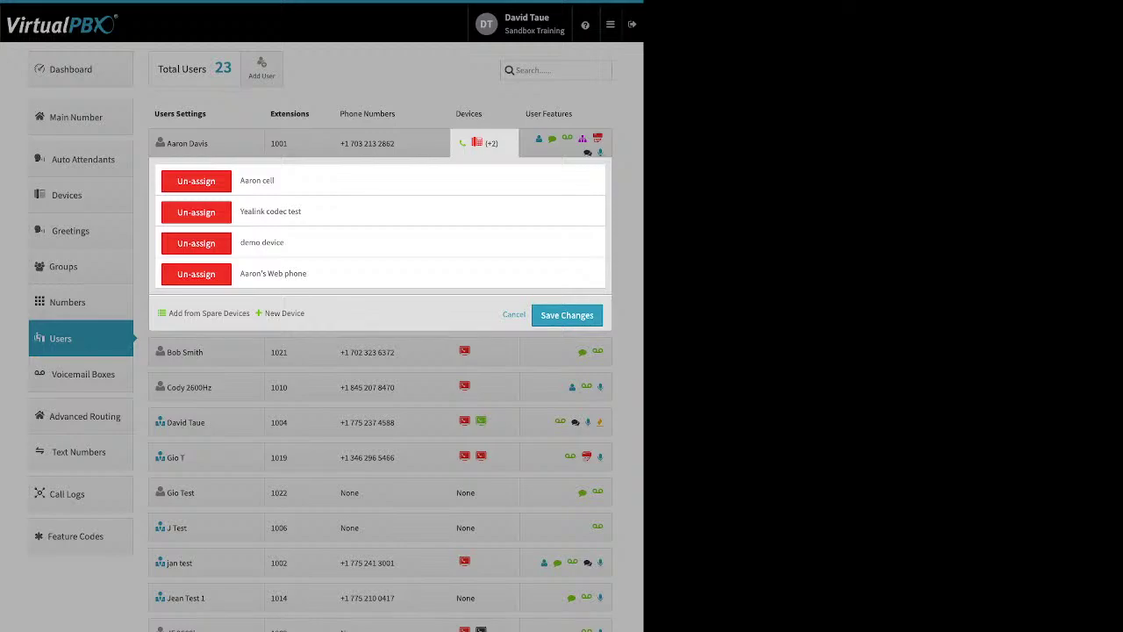
key(Escape)
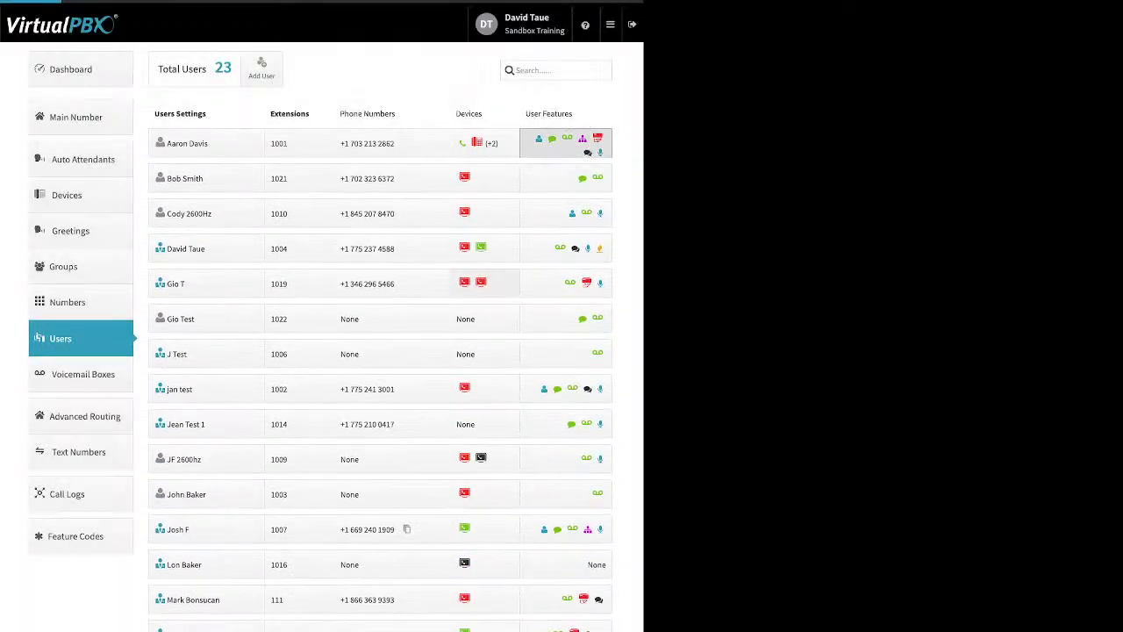
Step: Expand extension 1001's feature tiles, viewing the caller-ID number and VirtualText settings
click(567, 139)
click(226, 190)
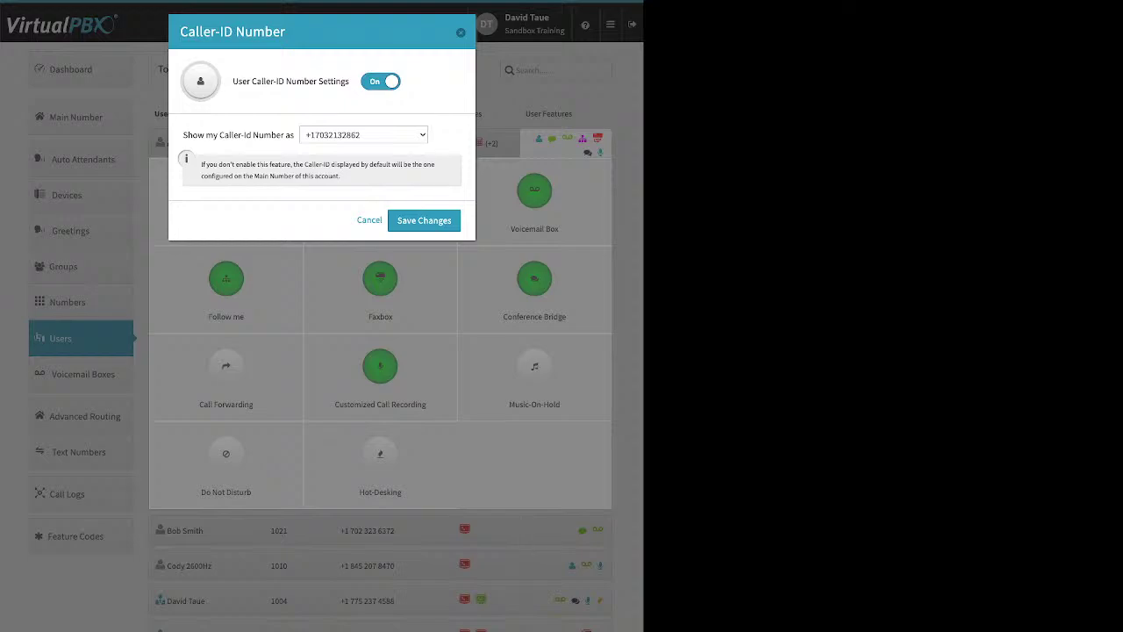
key(Return)
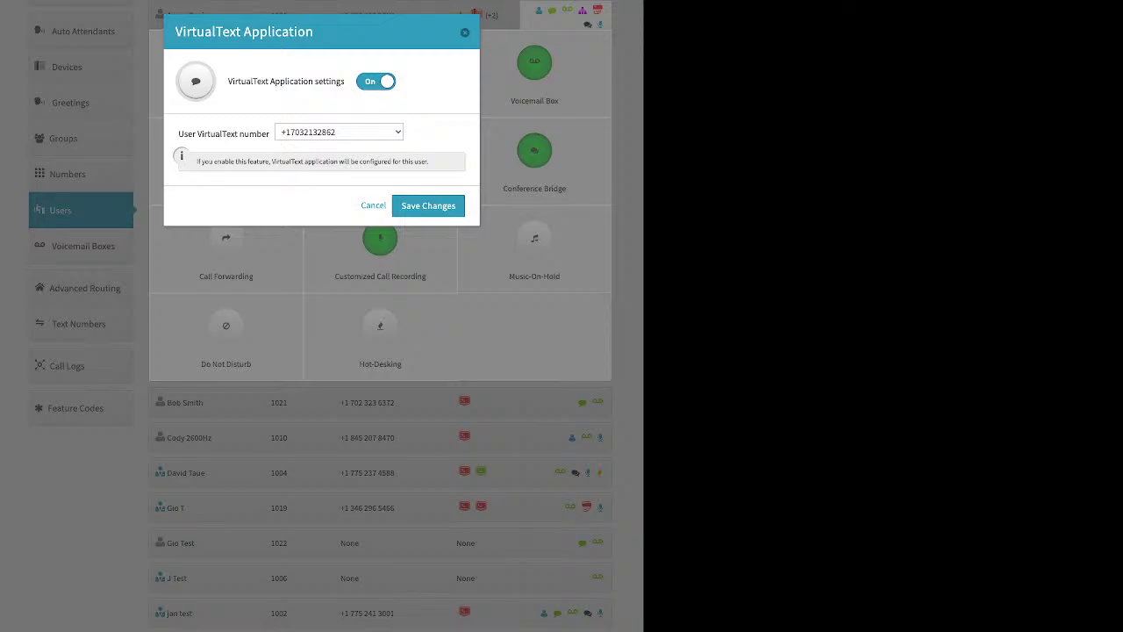
click(465, 33)
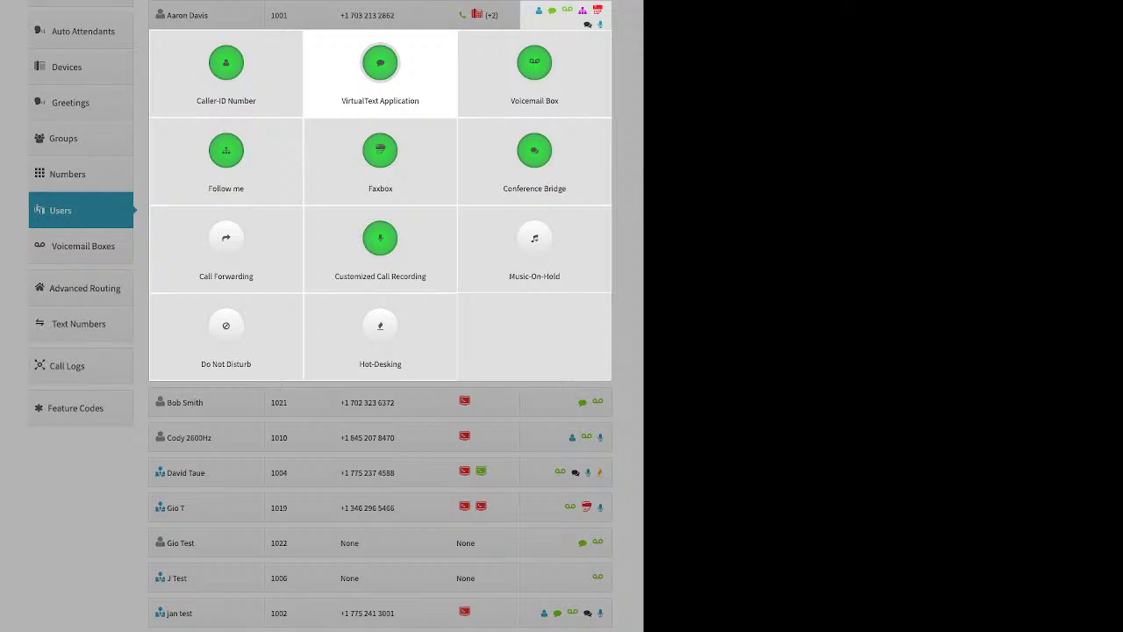
Step: Open the Voicemail Box tile and review the transcription and delete-after-notification options
click(380, 238)
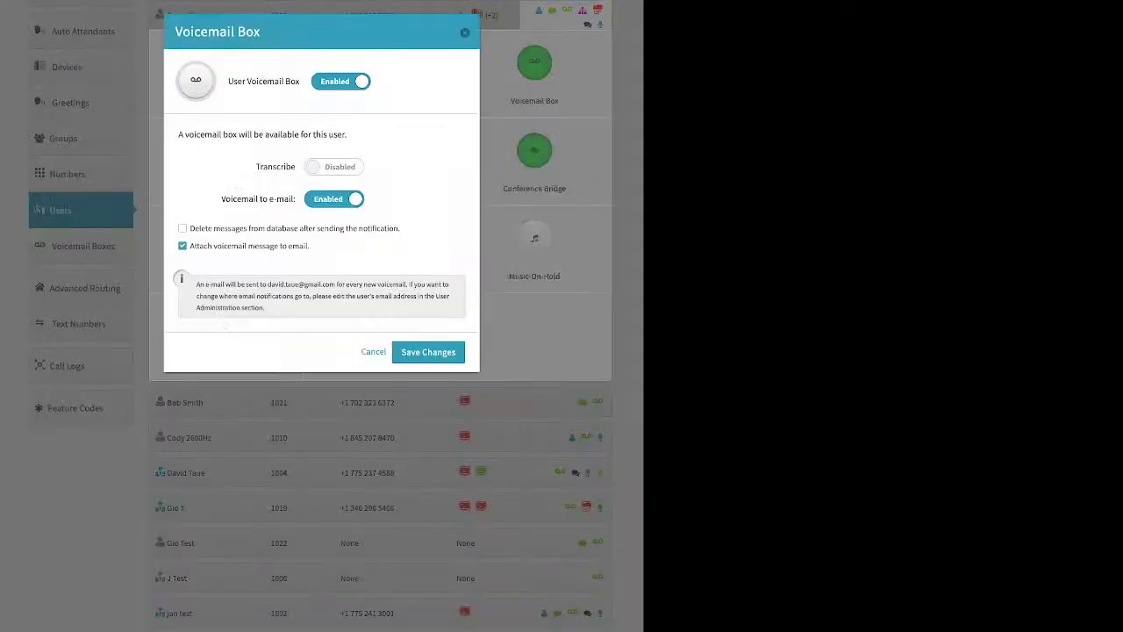
drag(255, 166, 296, 167)
drag(401, 228, 189, 228)
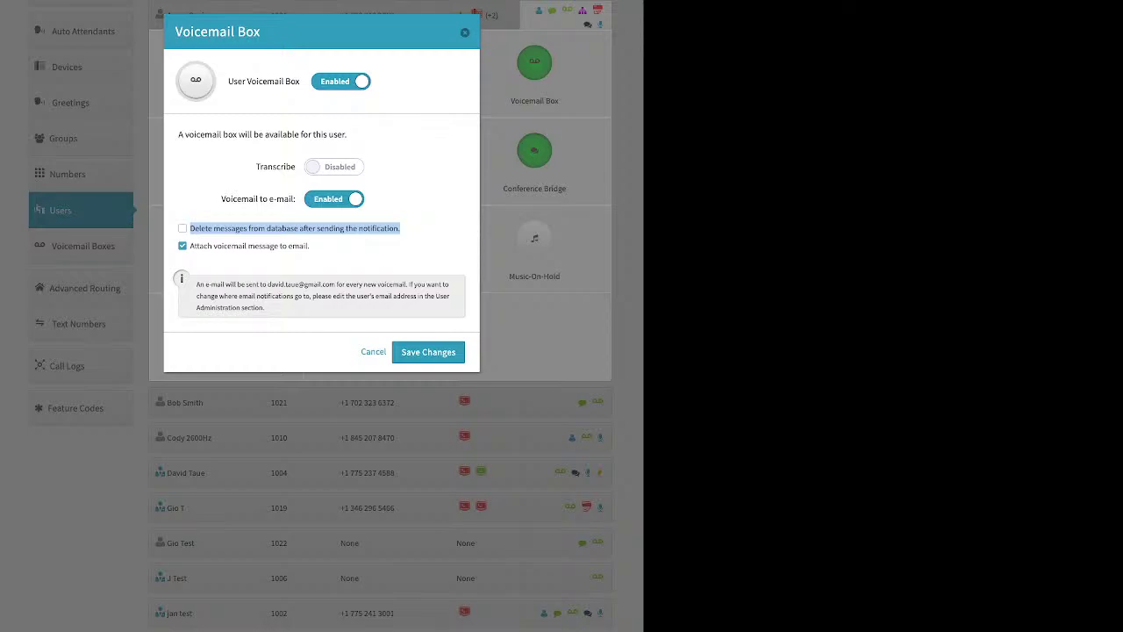
Step: Close the Voicemail Box settings dialog
click(466, 33)
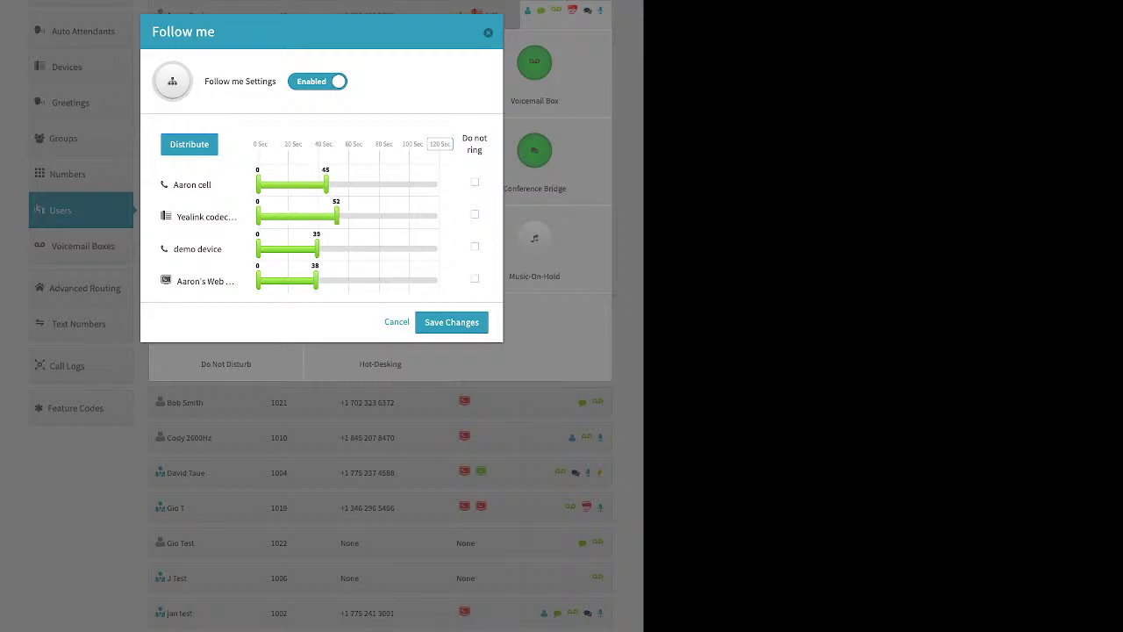
Step: Reorder Follow me devices (web phone, Yealink first, cell phone last), redistribute ring times, and close
drag(376, 144, 452, 143)
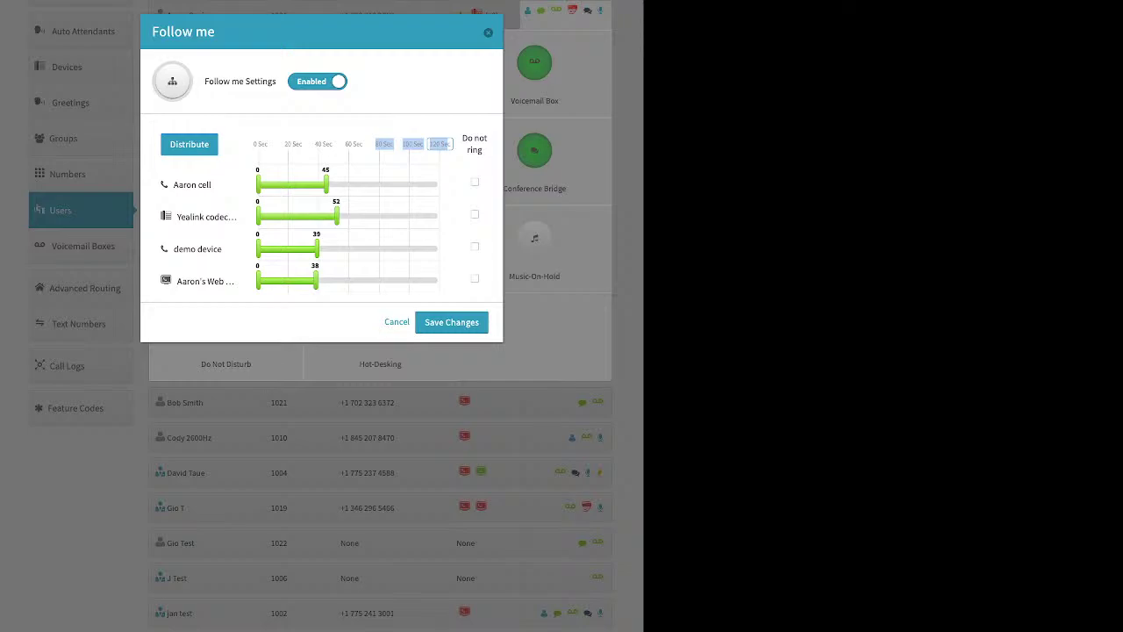
click(189, 144)
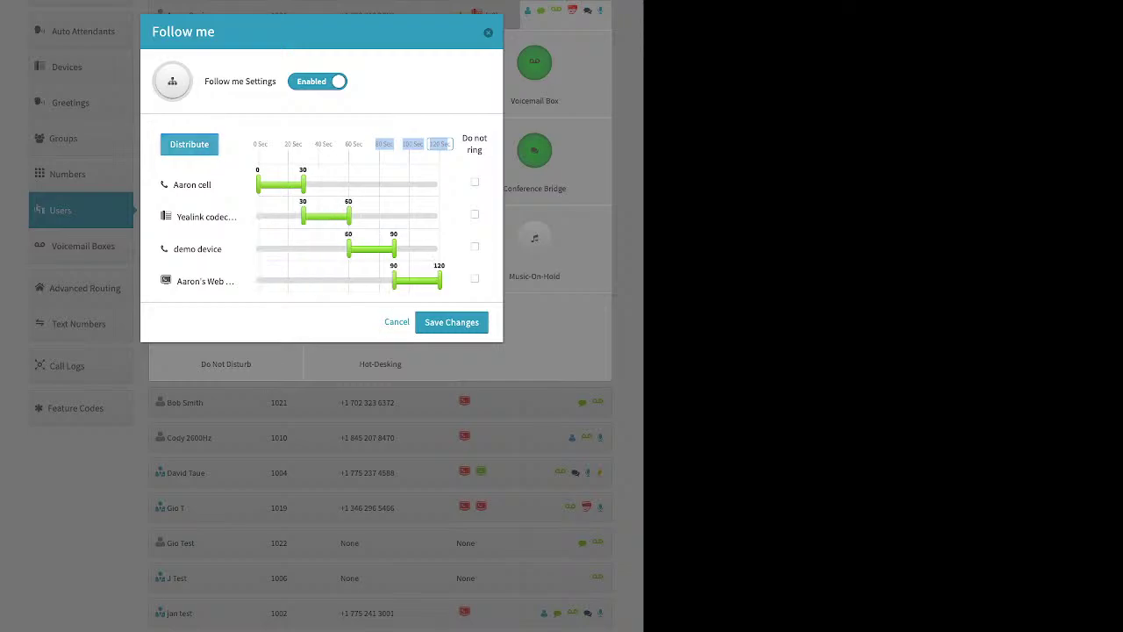
drag(201, 281, 202, 184)
drag(206, 248, 206, 184)
drag(193, 248, 193, 281)
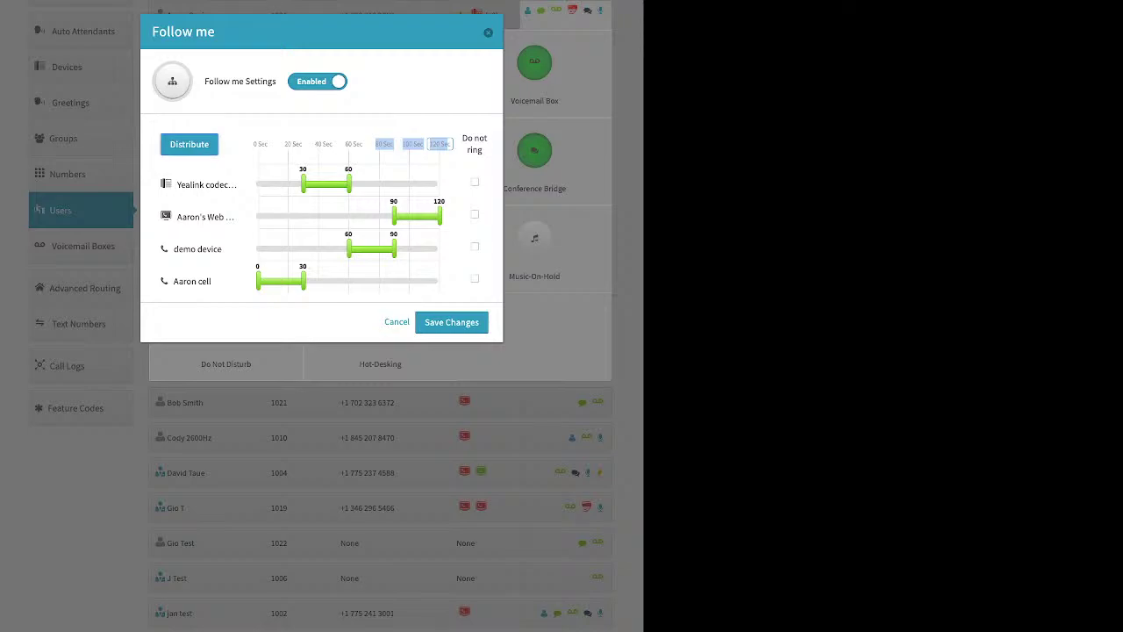
click(189, 144)
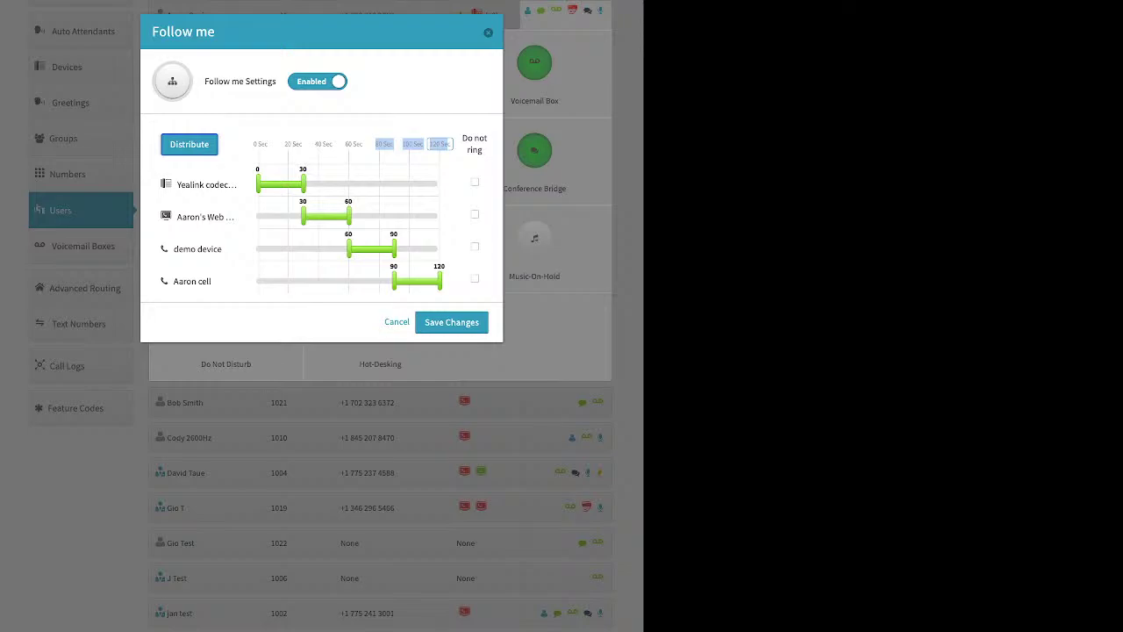
click(451, 323)
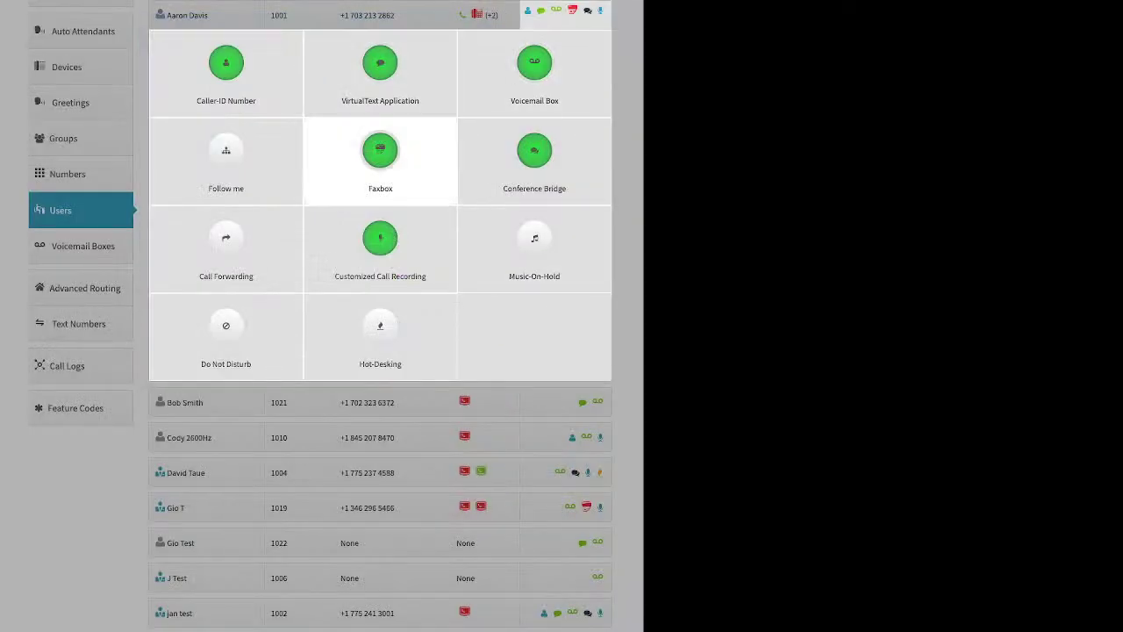
click(380, 158)
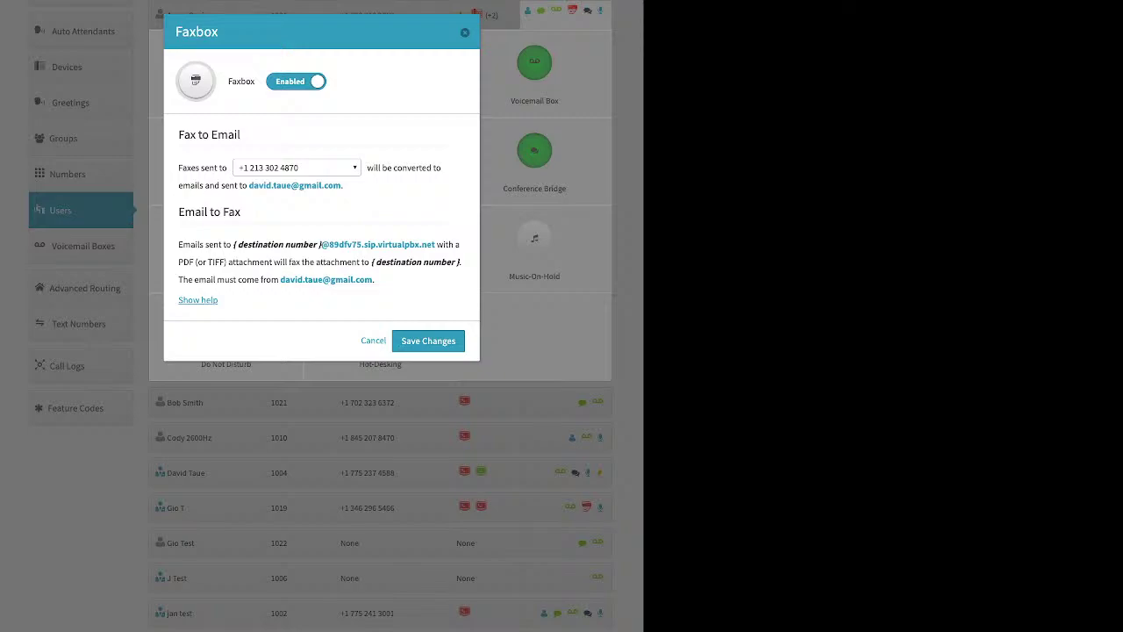
click(297, 166)
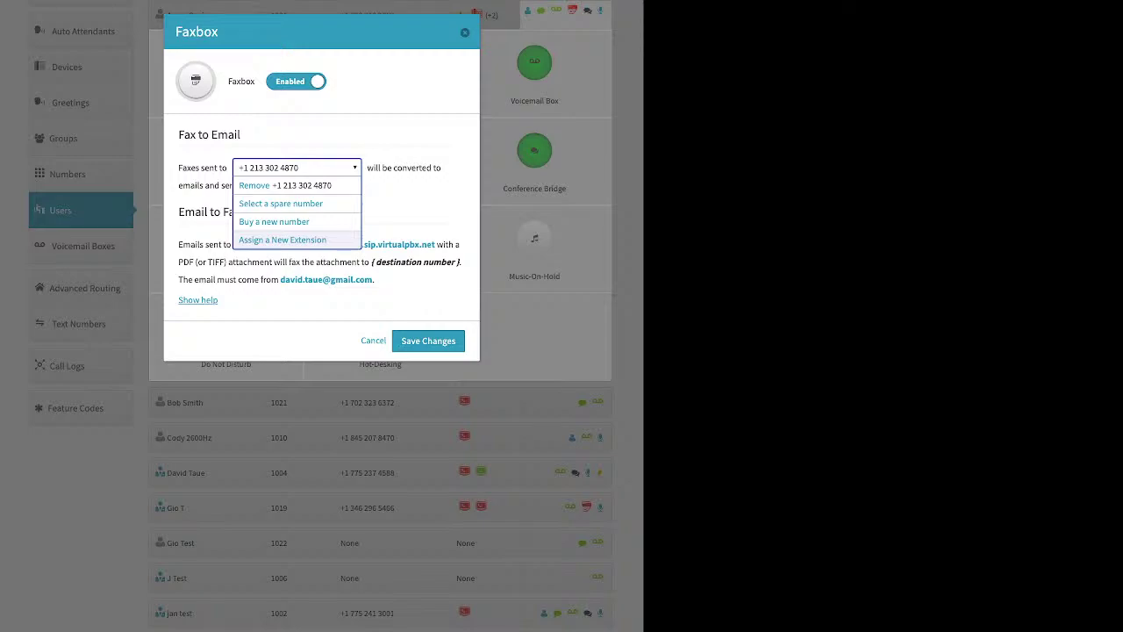
key(Escape)
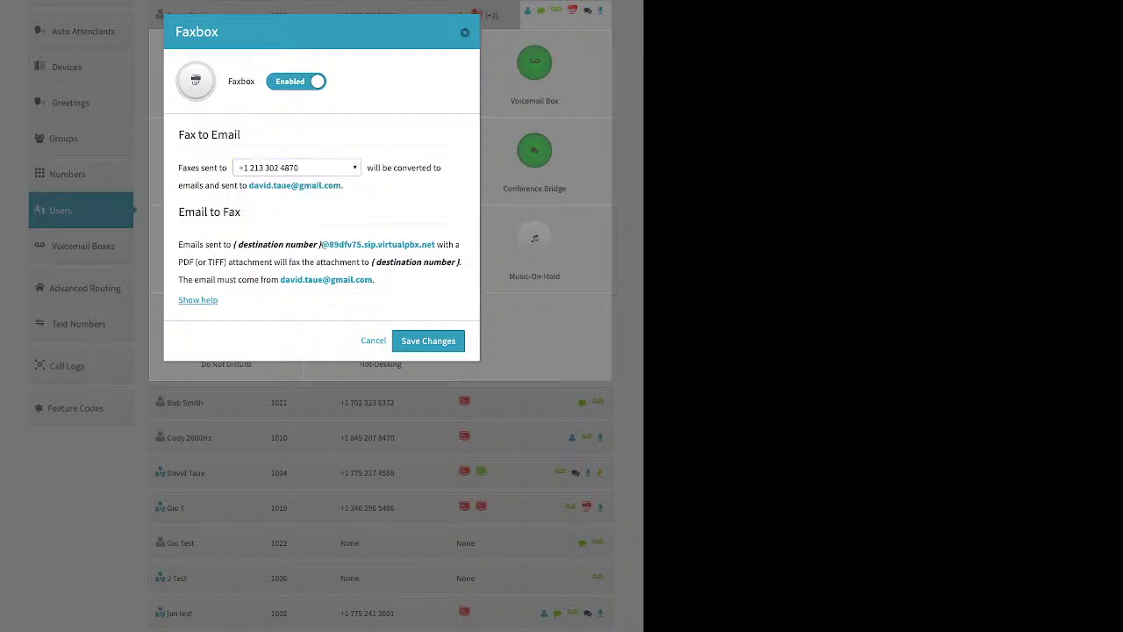
key(Escape)
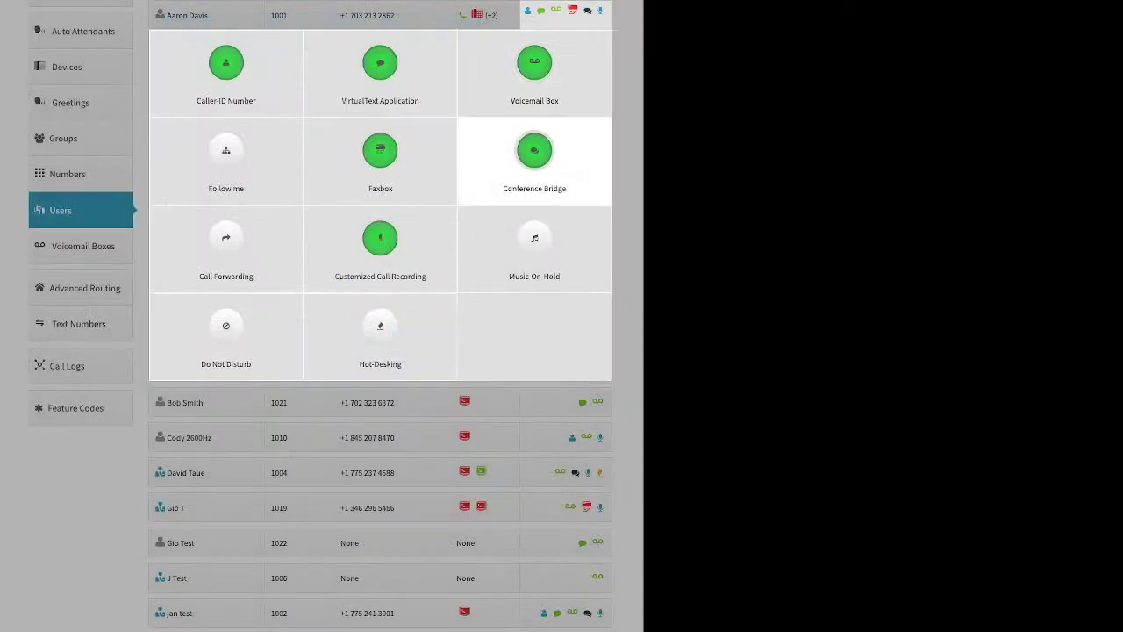
click(535, 154)
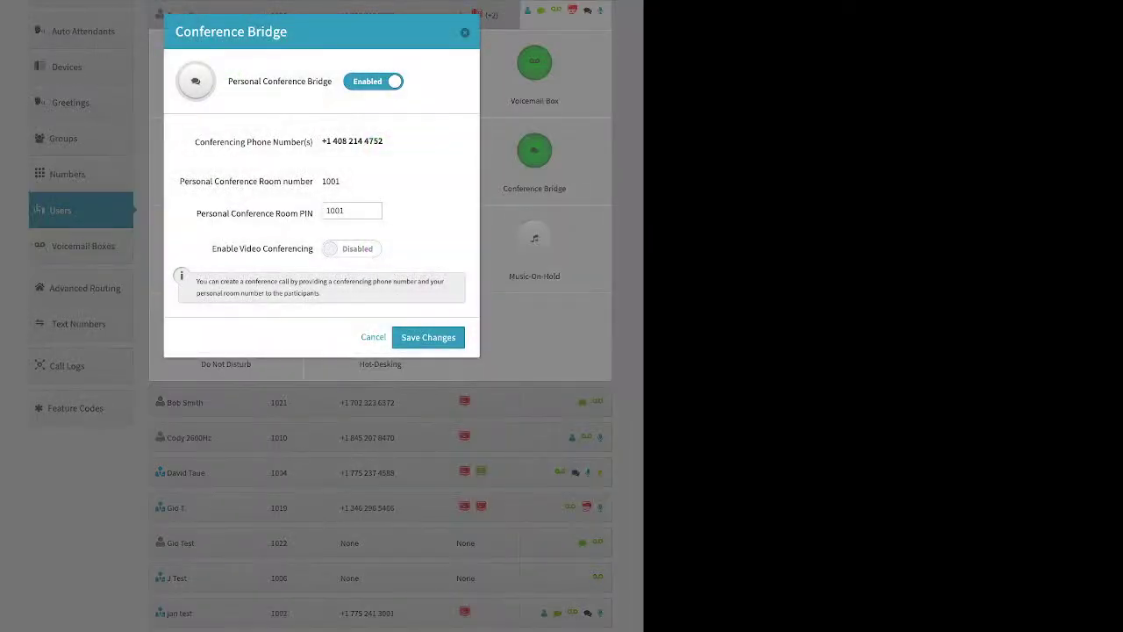
drag(313, 214, 211, 213)
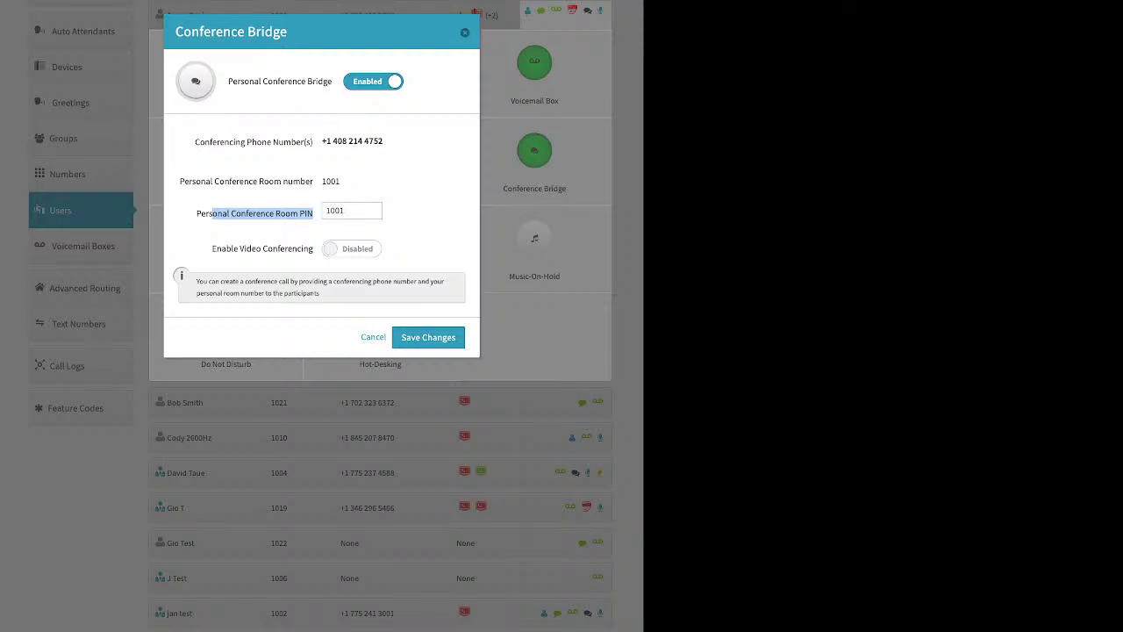
drag(211, 248, 302, 249)
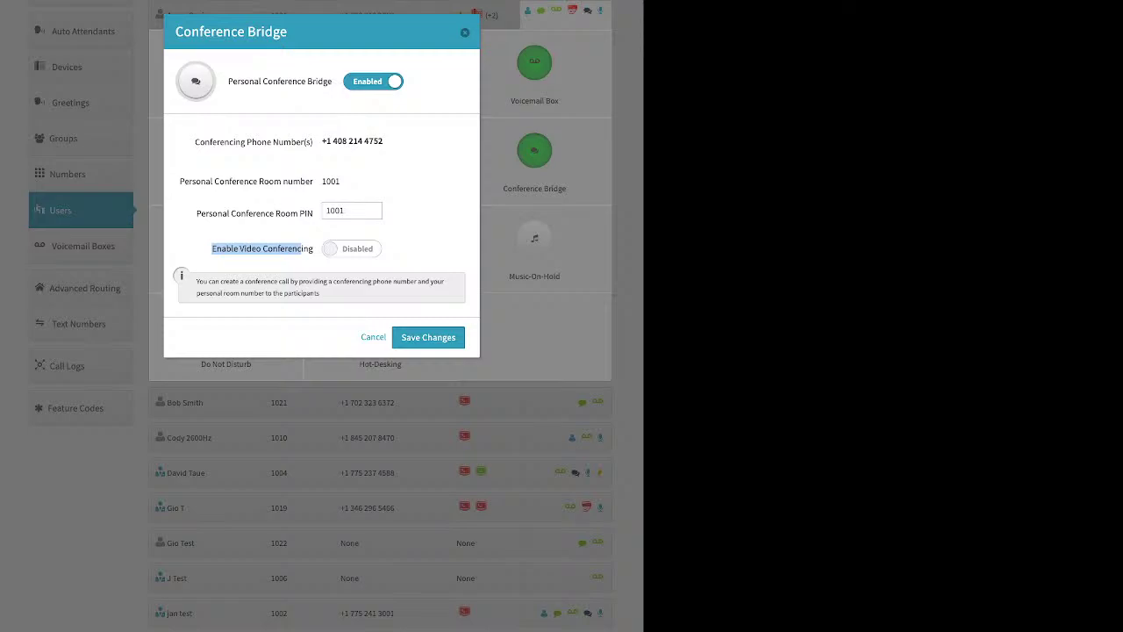
click(465, 32)
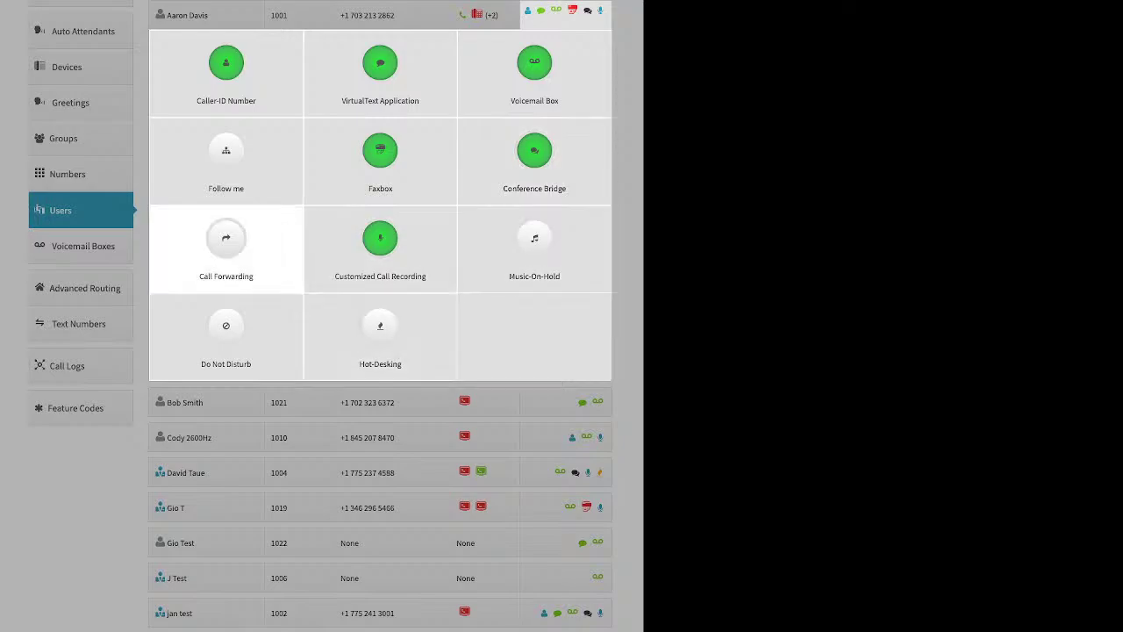
click(226, 241)
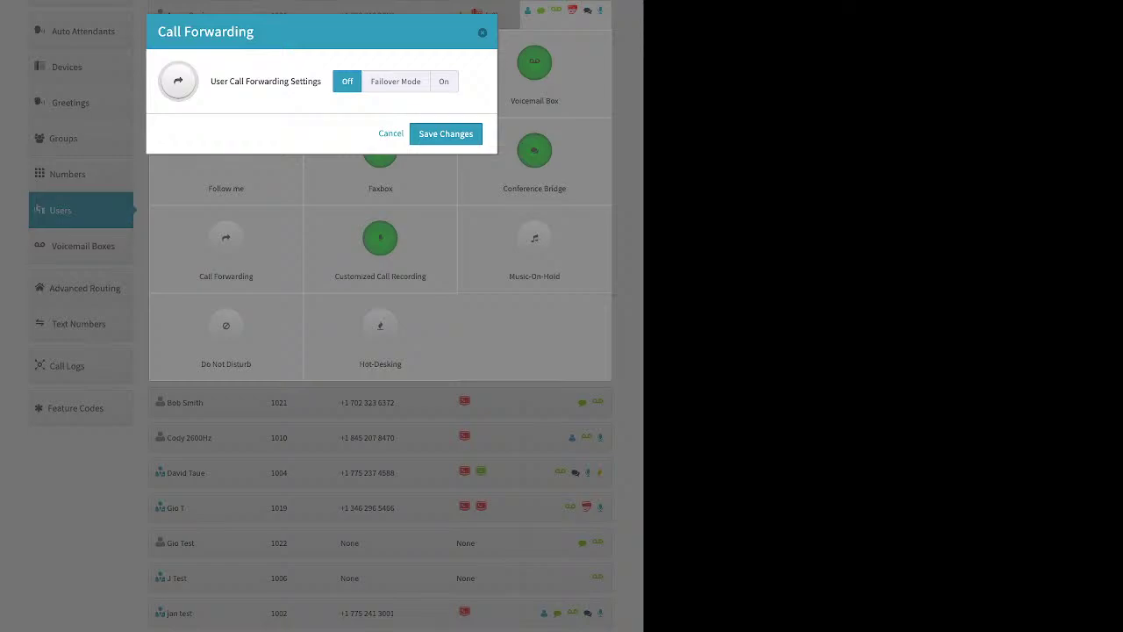
click(395, 81)
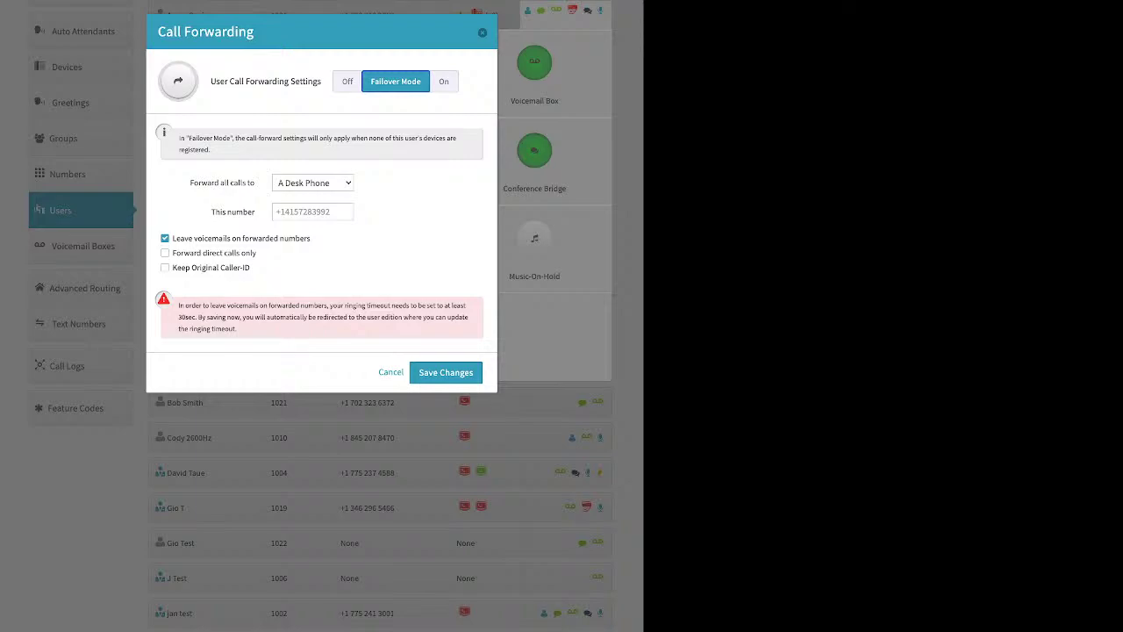
click(313, 212)
click(482, 32)
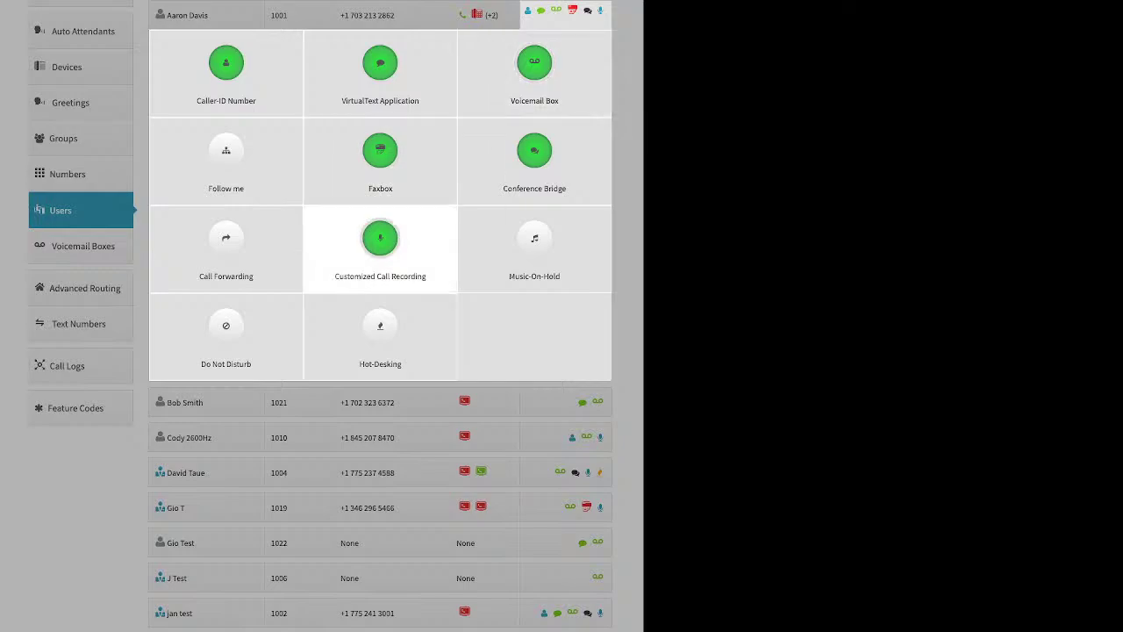
Step: Set Customized Call Recording internal rows to Account Default, external inbound/outbound to On, and save
click(535, 238)
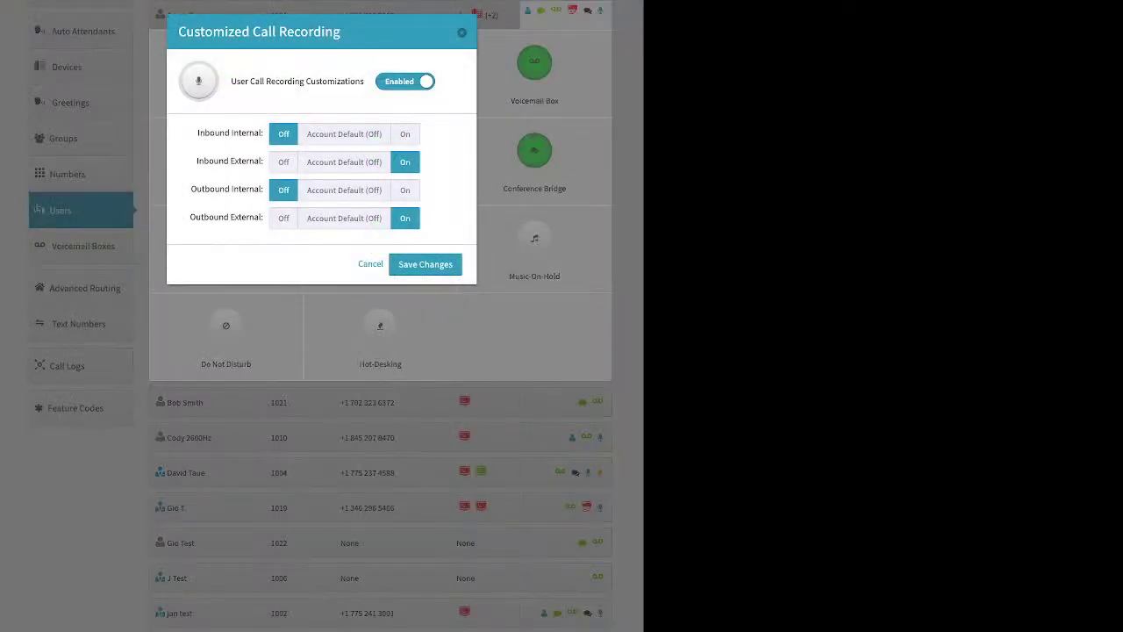
click(344, 134)
click(344, 162)
click(344, 189)
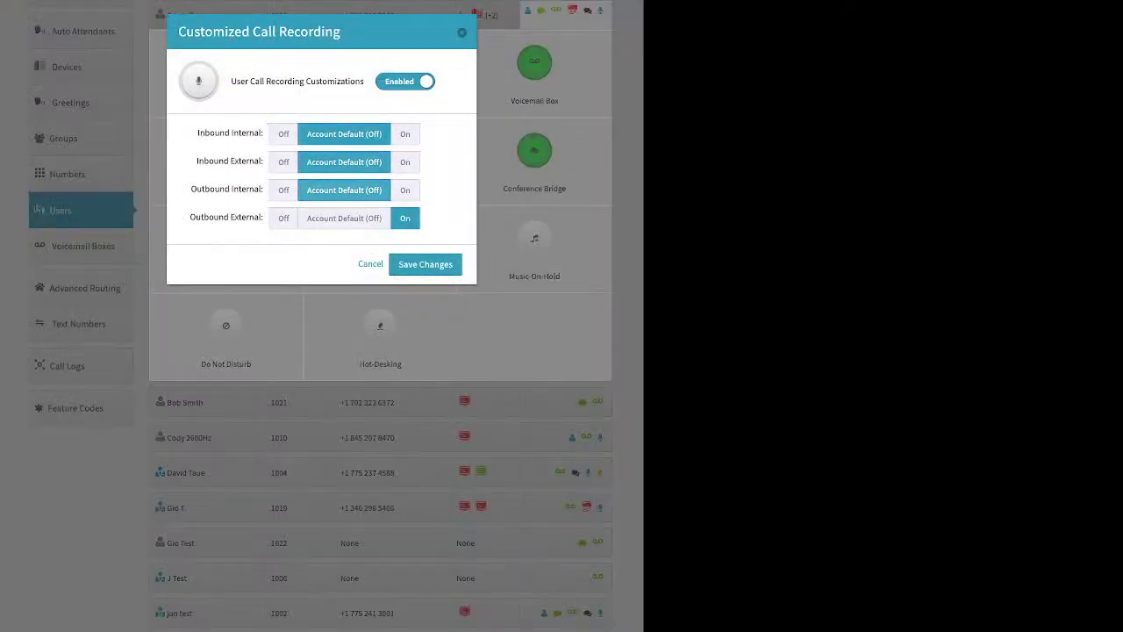
click(344, 218)
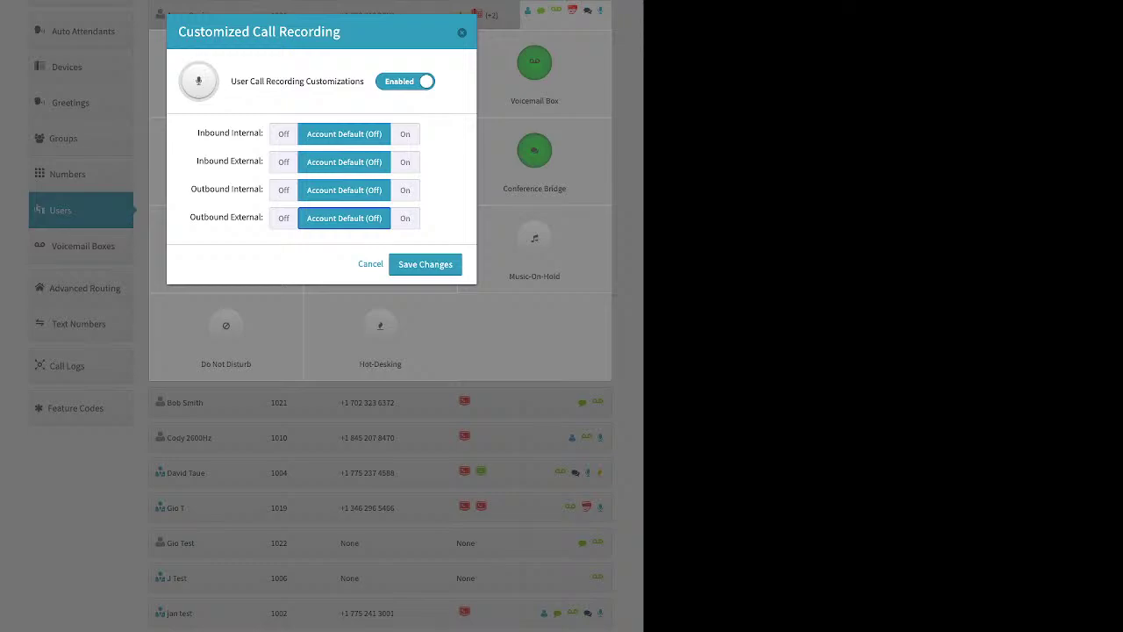
click(405, 162)
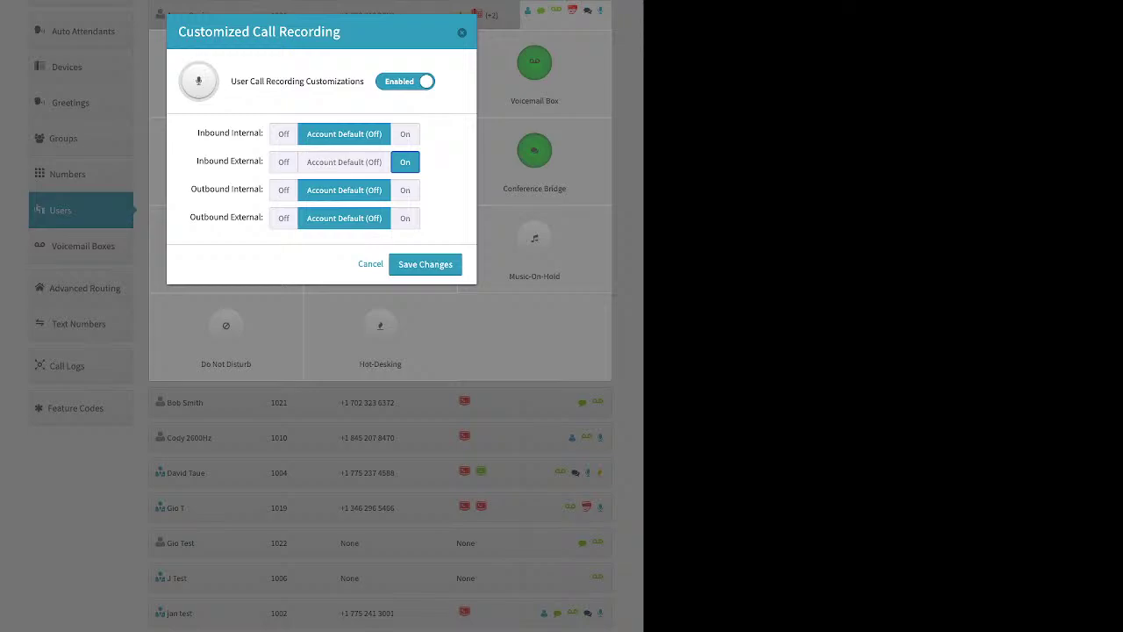
click(405, 217)
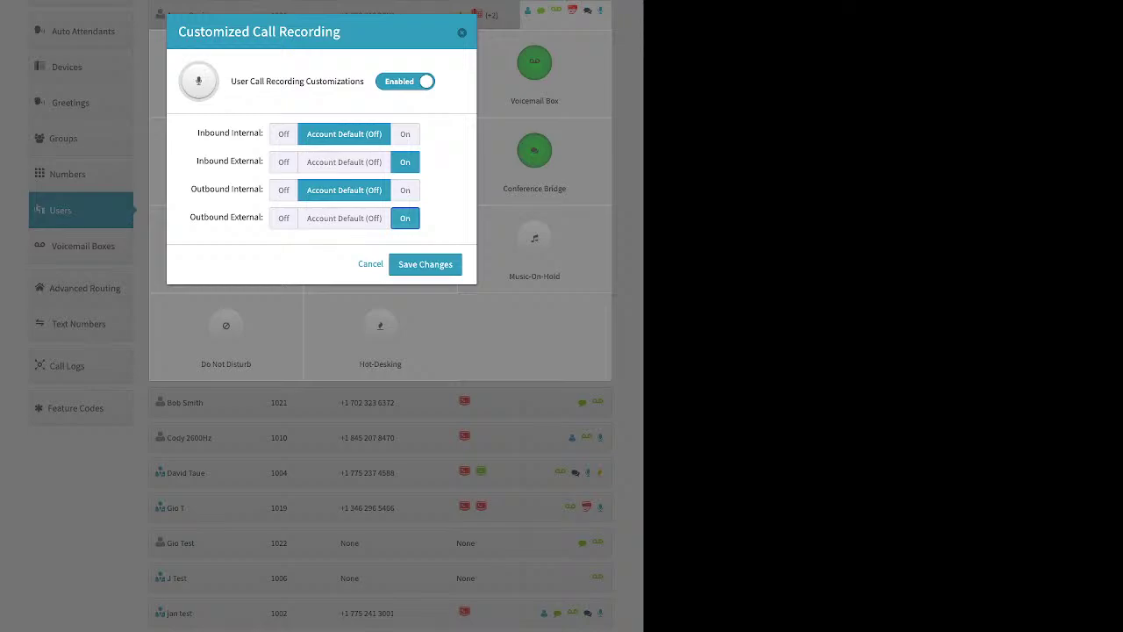
click(425, 264)
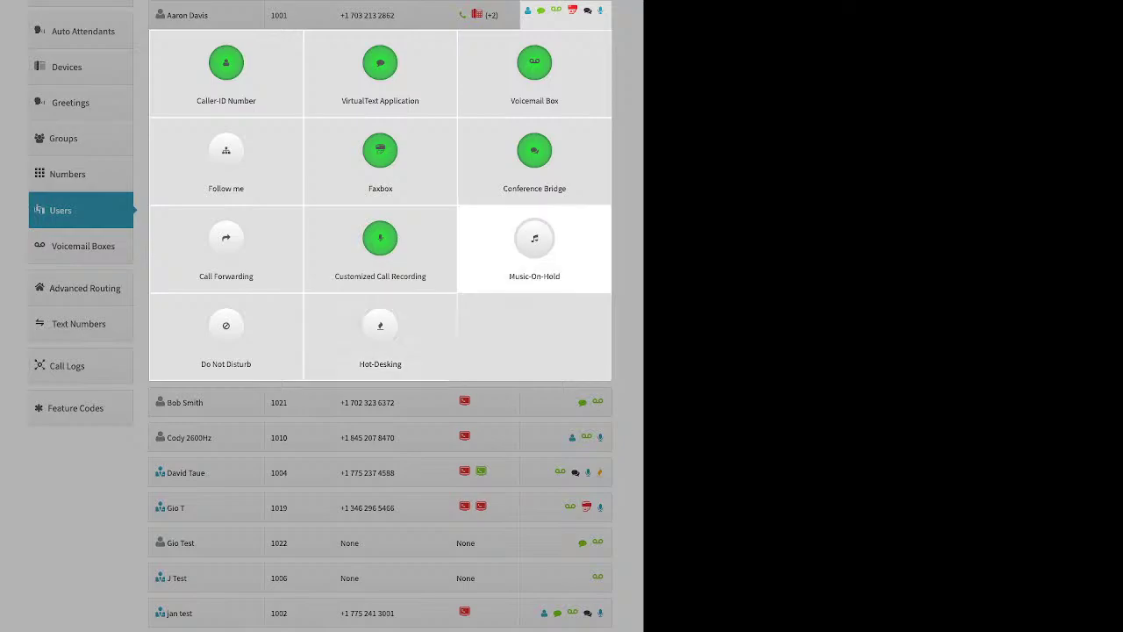
click(535, 246)
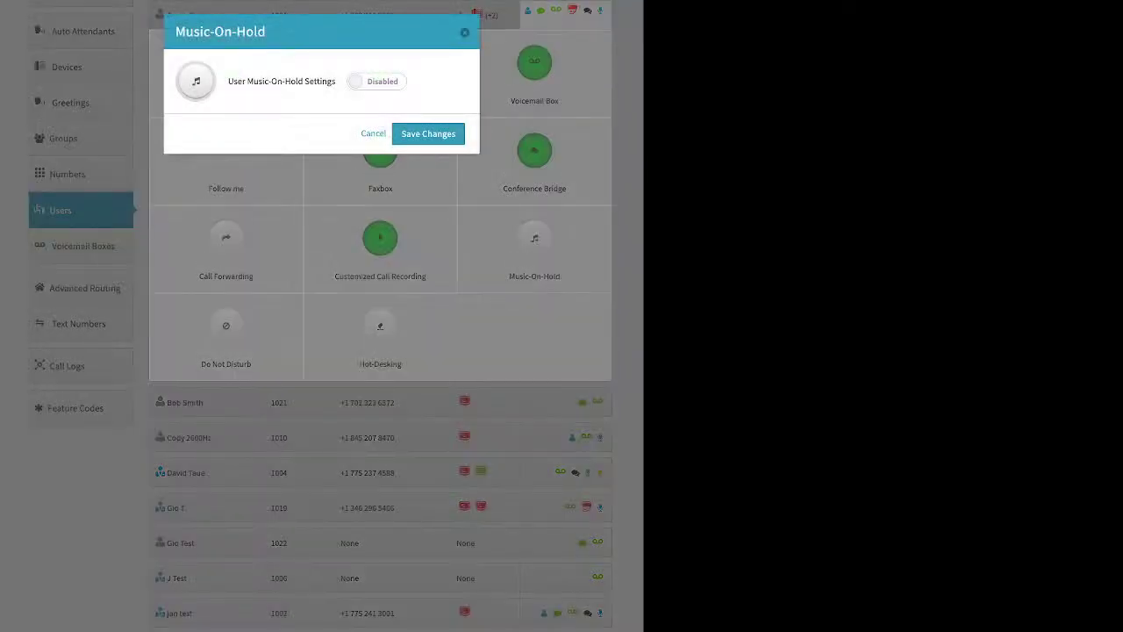
click(376, 80)
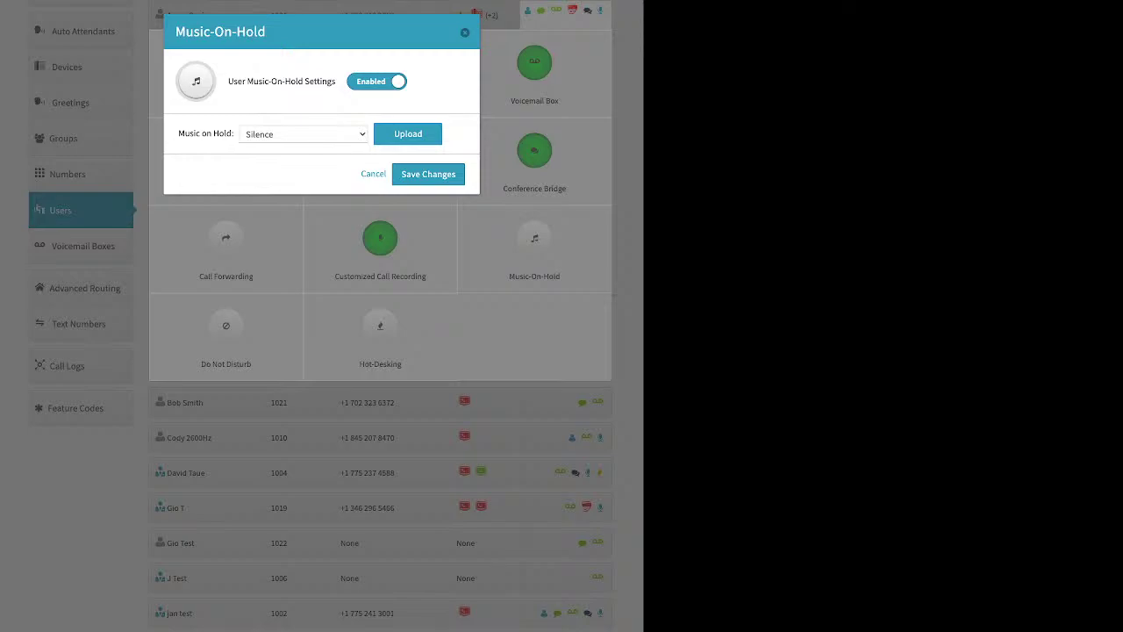
click(465, 33)
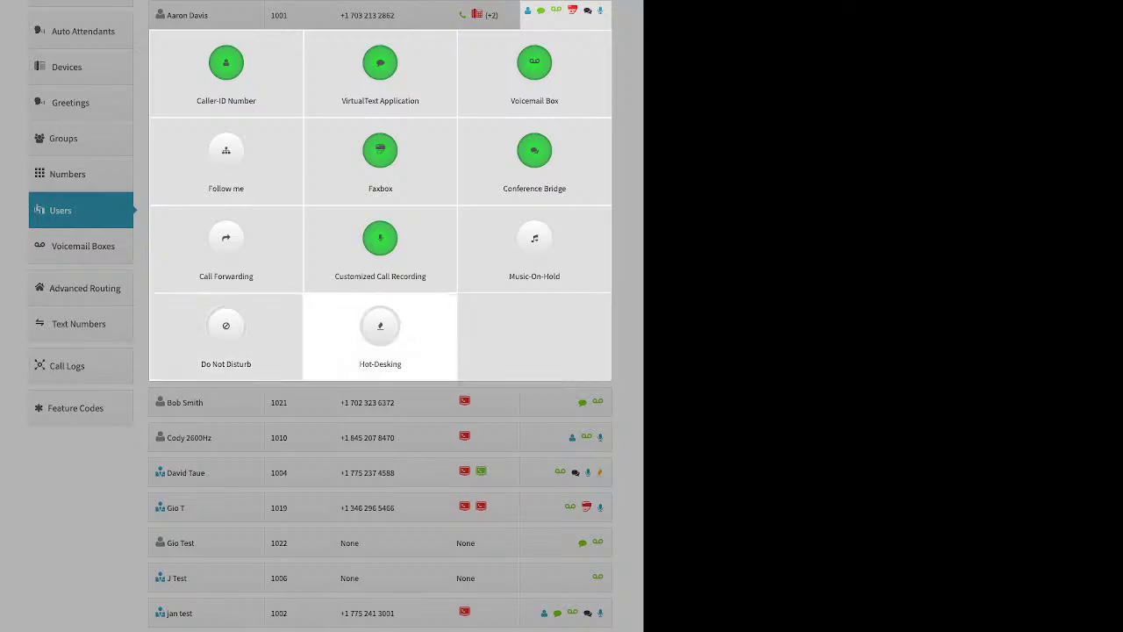
Step: Open Hot-Desking, toggle it enabled, select Hotdesk ID 1001, then close the dialog
click(380, 333)
click(366, 81)
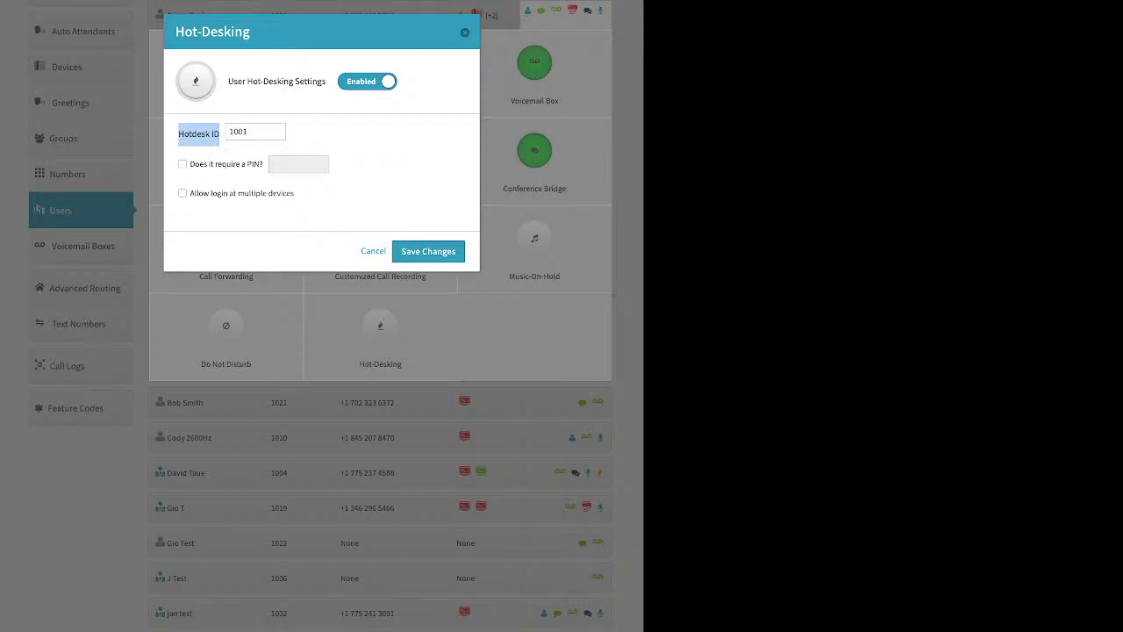
click(255, 132)
double_click(238, 132)
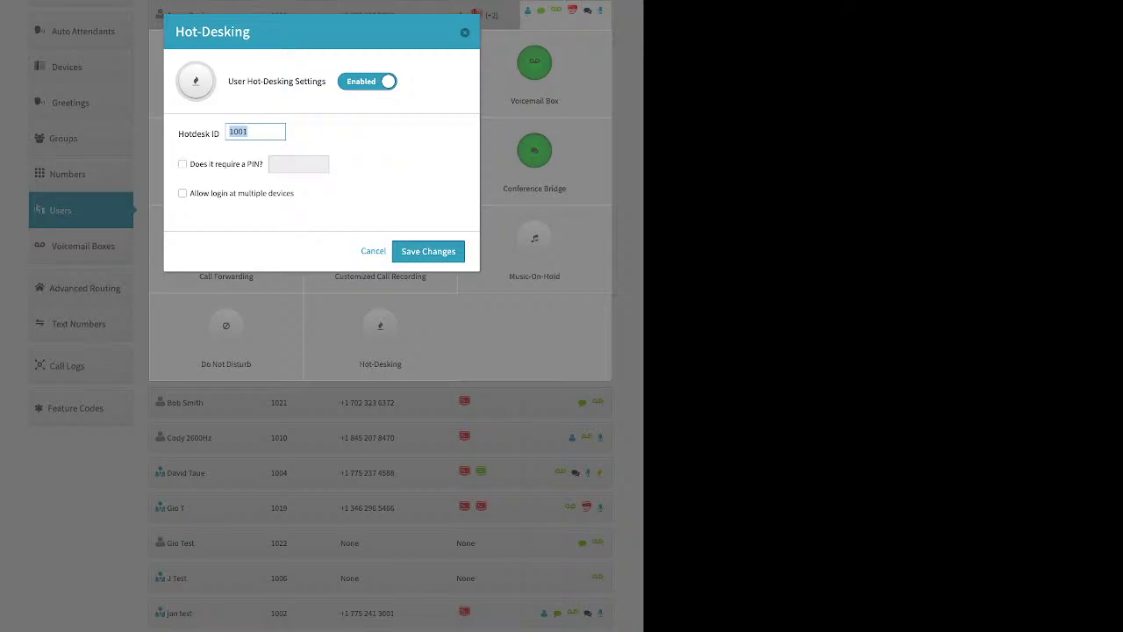
key(Return)
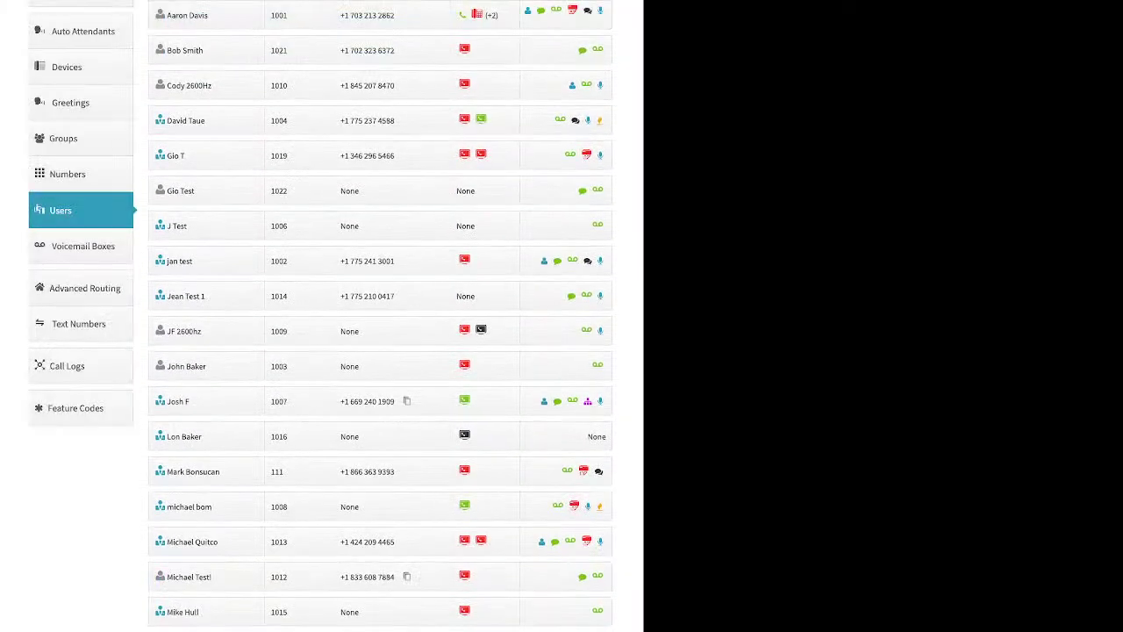
Step: Go to Voicemail Boxes, open and cancel Add Voicemail Box, then open box 111's settings
click(83, 246)
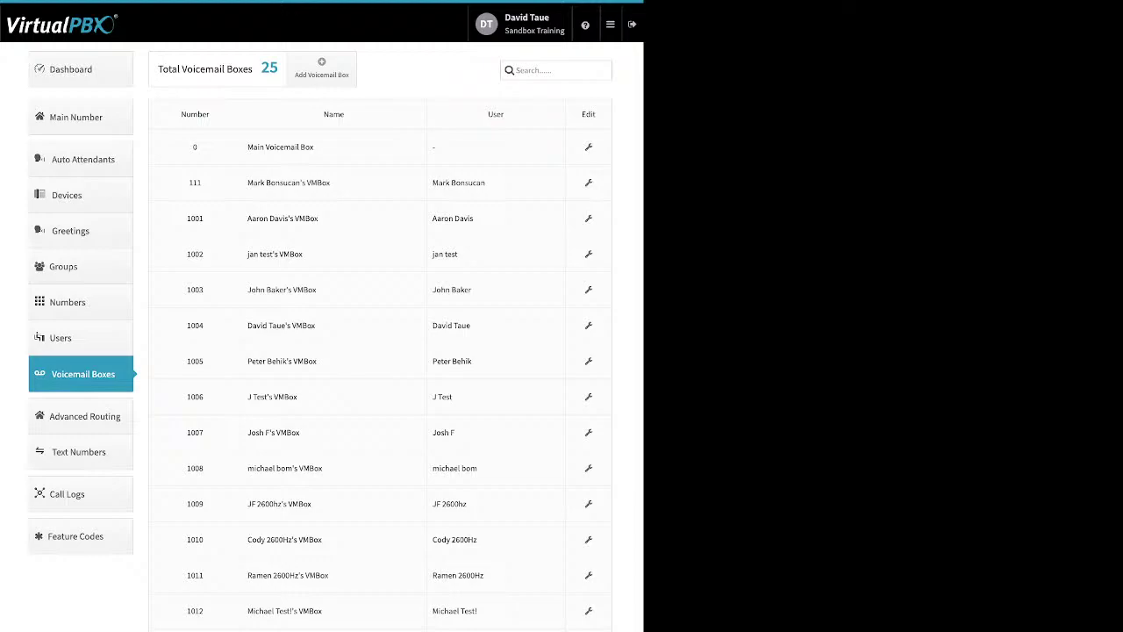
drag(486, 184, 431, 185)
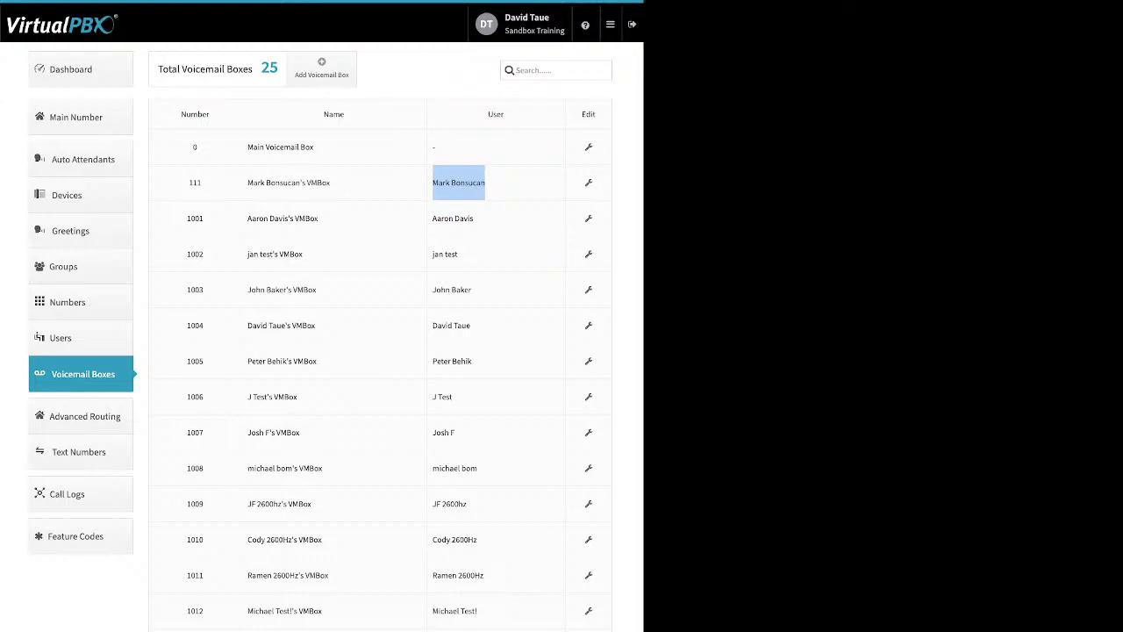
drag(314, 147, 252, 147)
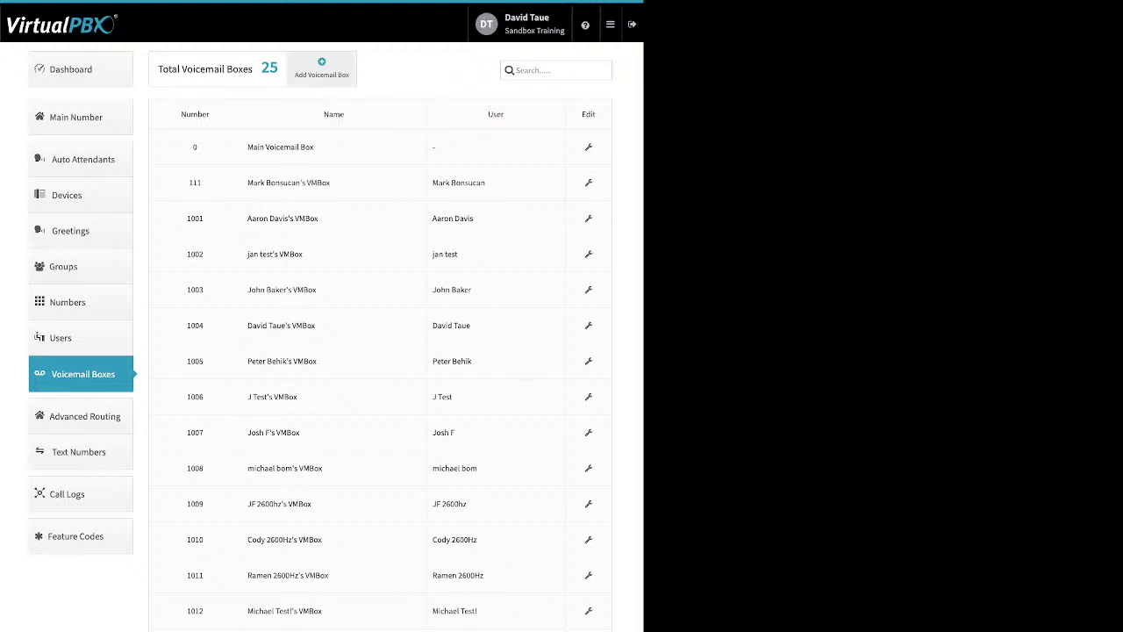
click(321, 68)
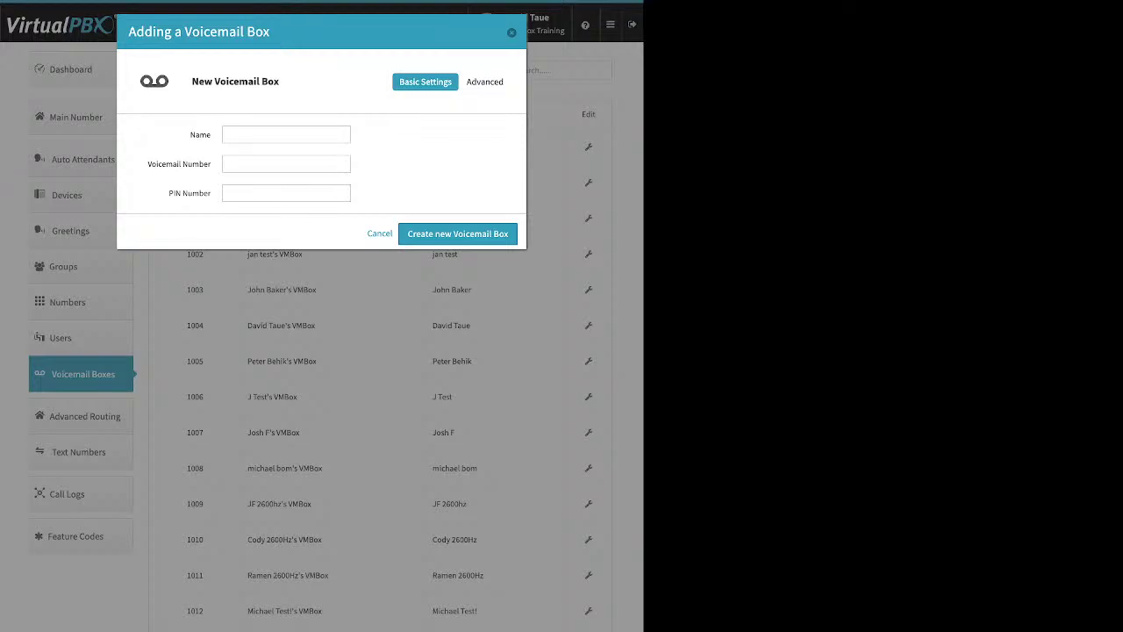
key(Escape)
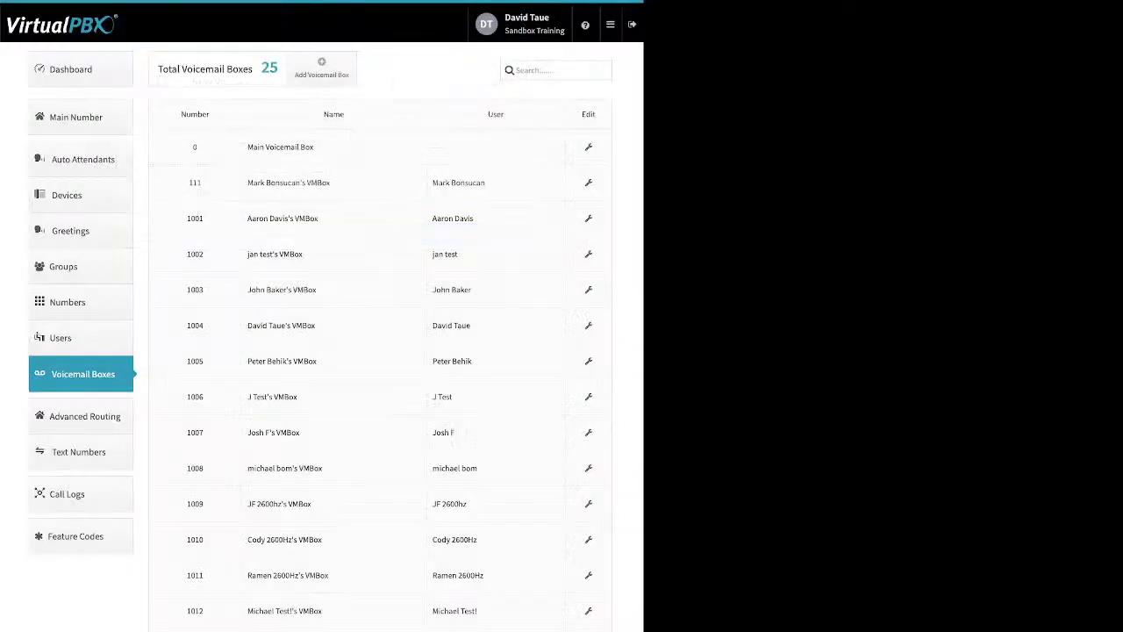
click(588, 183)
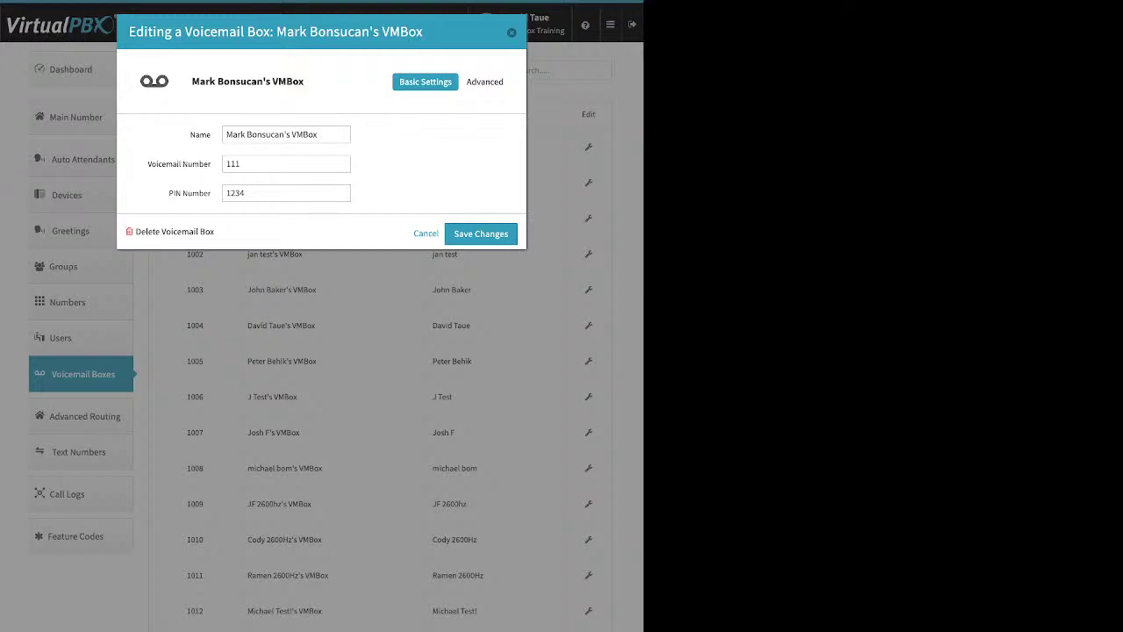
Step: Open Greeting Media for voicemail box 111 and cancel the upload, leaving no greetings assigned
drag(147, 163, 244, 194)
click(486, 81)
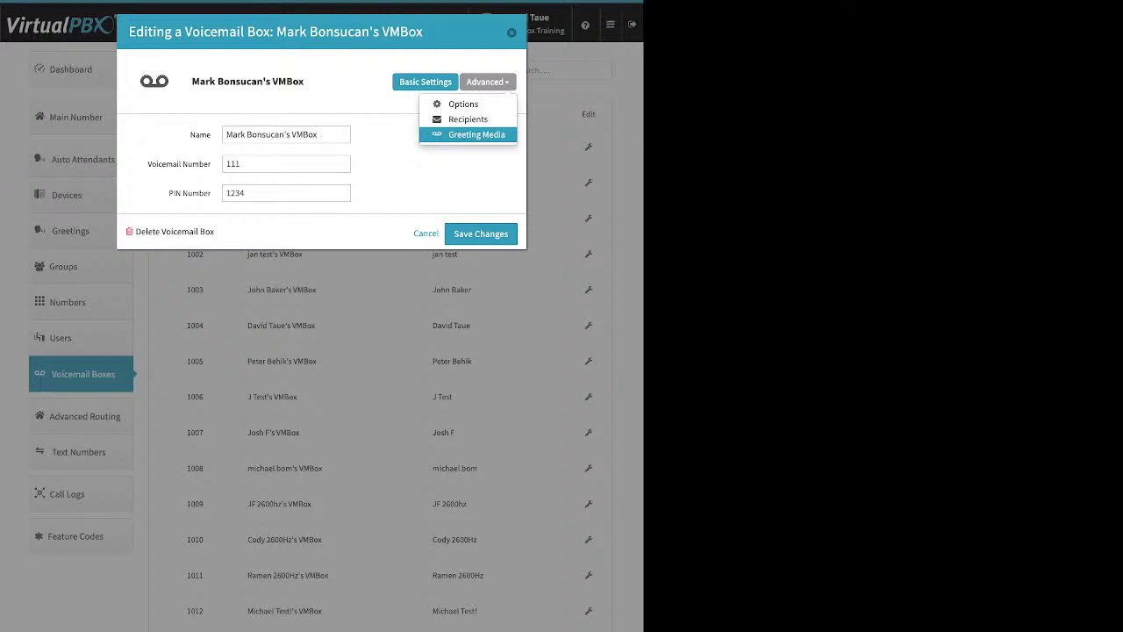
click(477, 134)
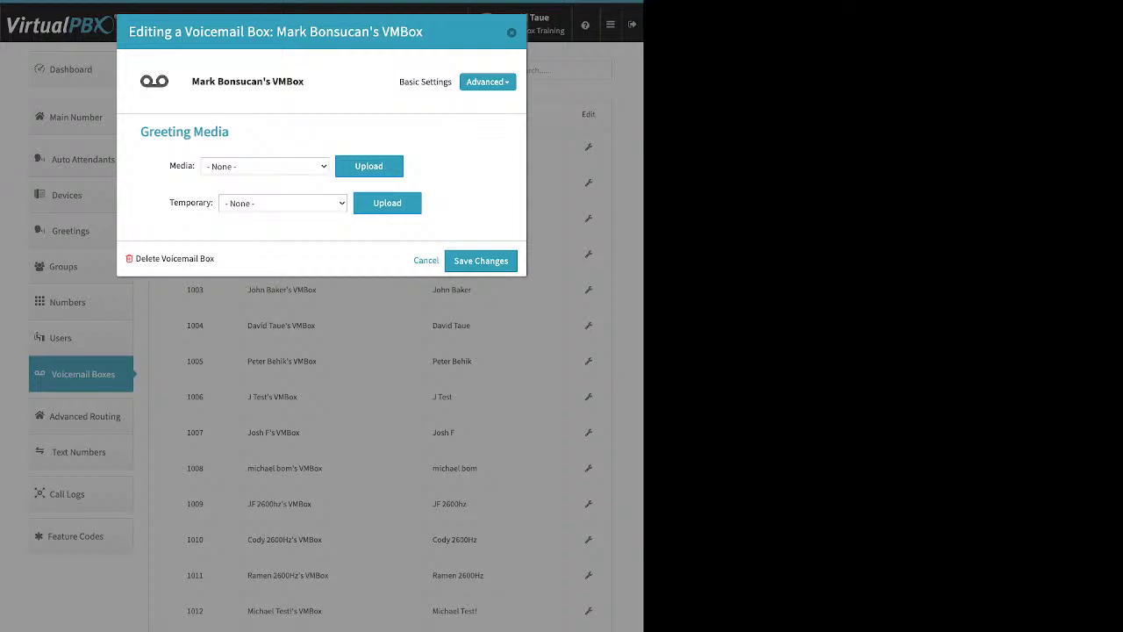
click(368, 166)
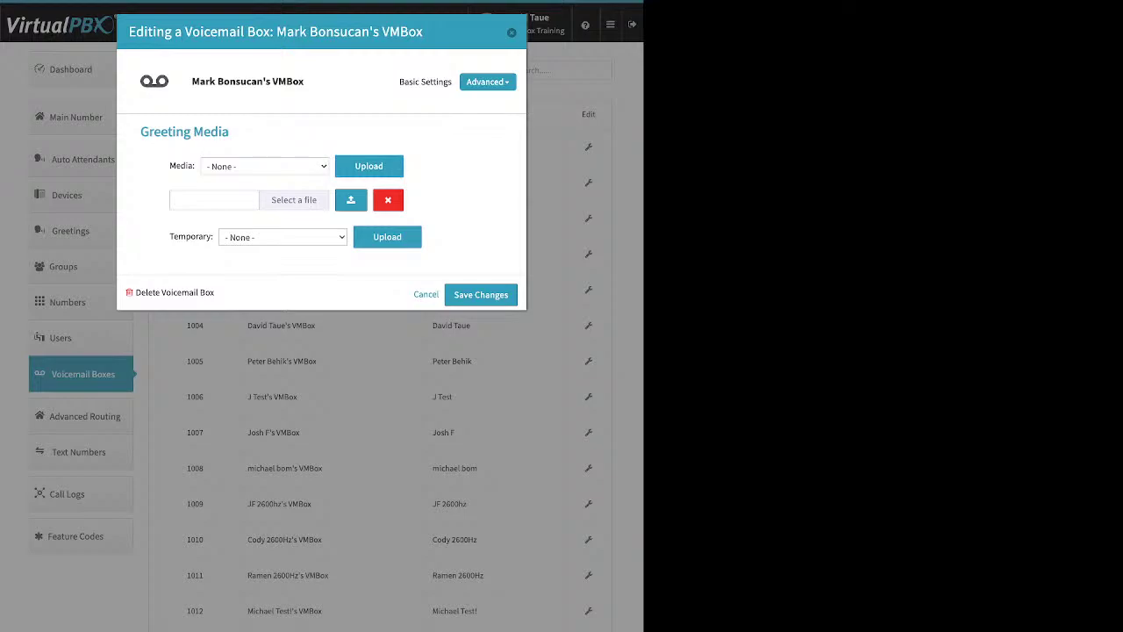
click(388, 200)
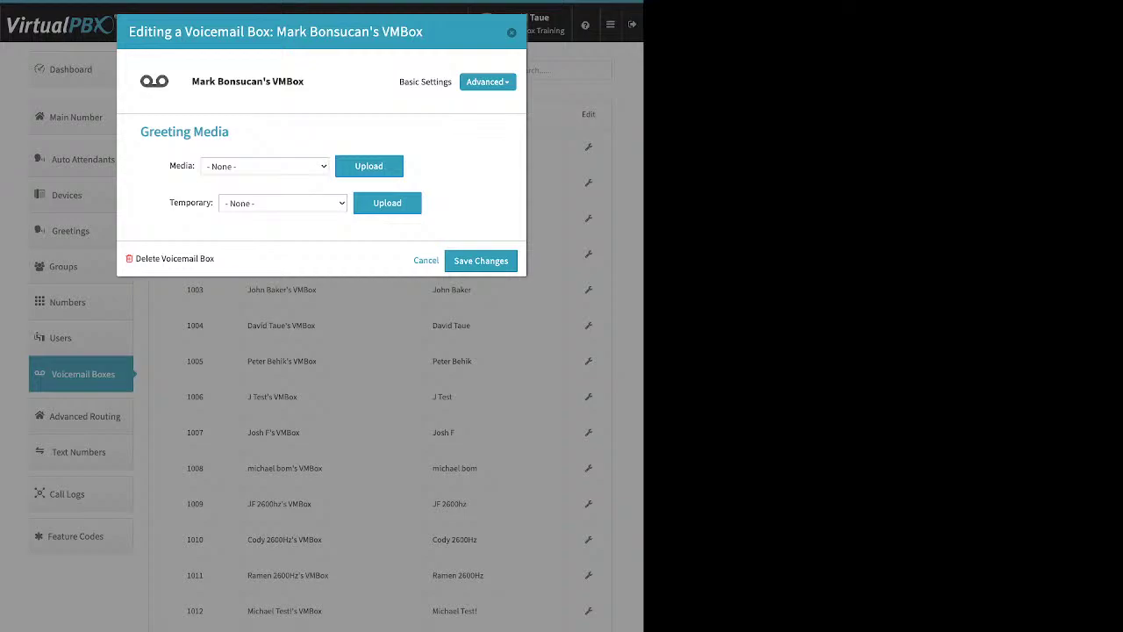
drag(173, 203, 211, 202)
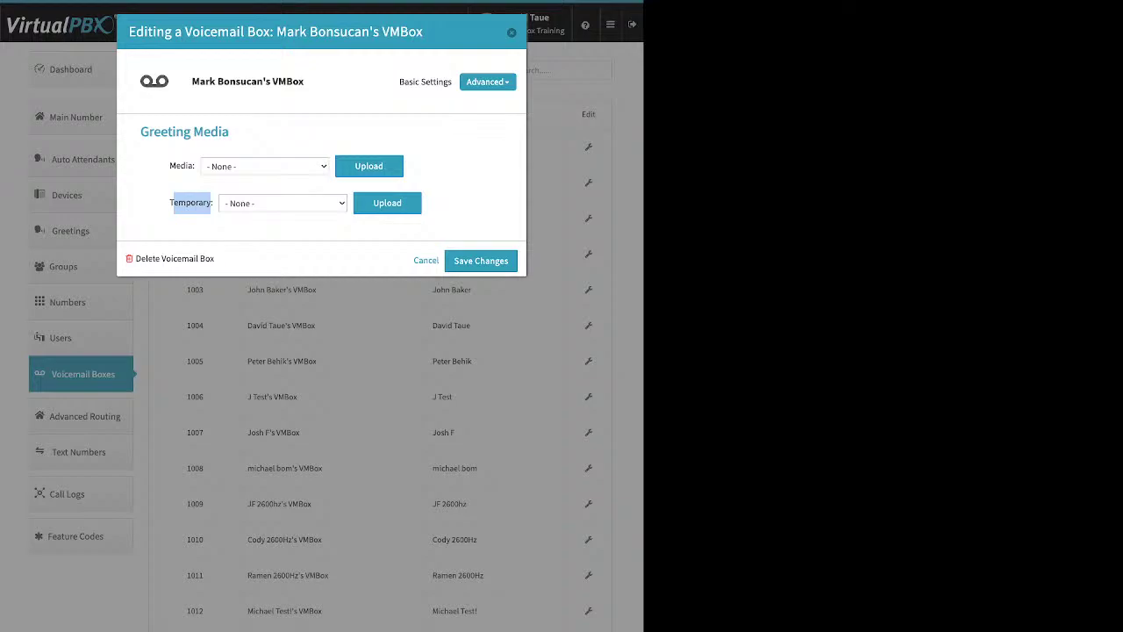
click(485, 81)
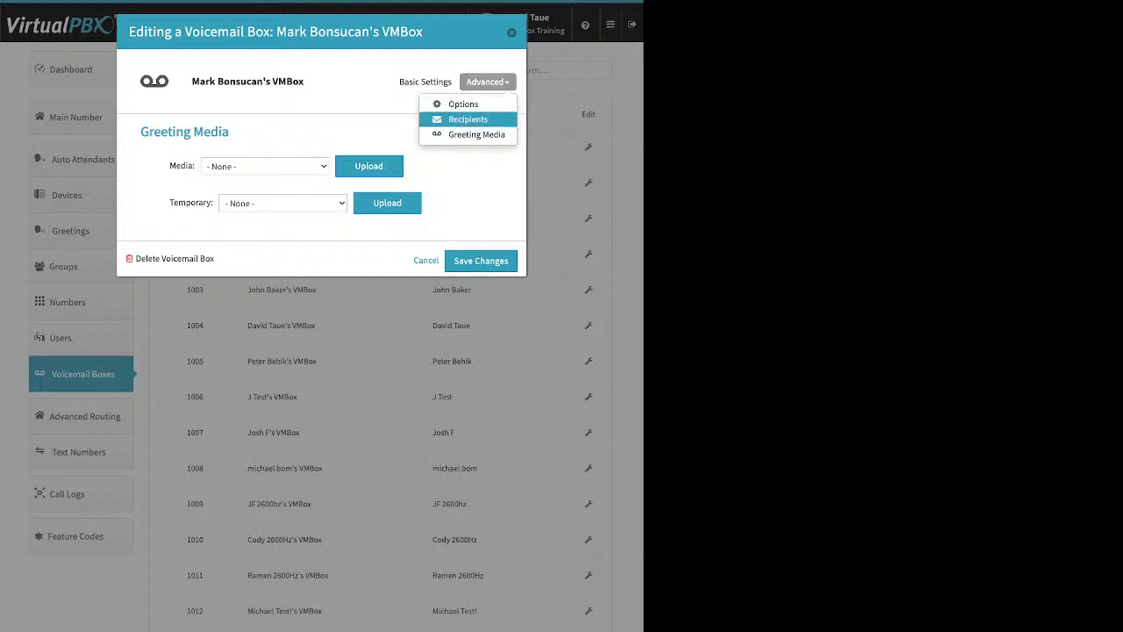
Step: Start an empty new recipient e-mail entry under Recipients, then view the box's Options
click(474, 115)
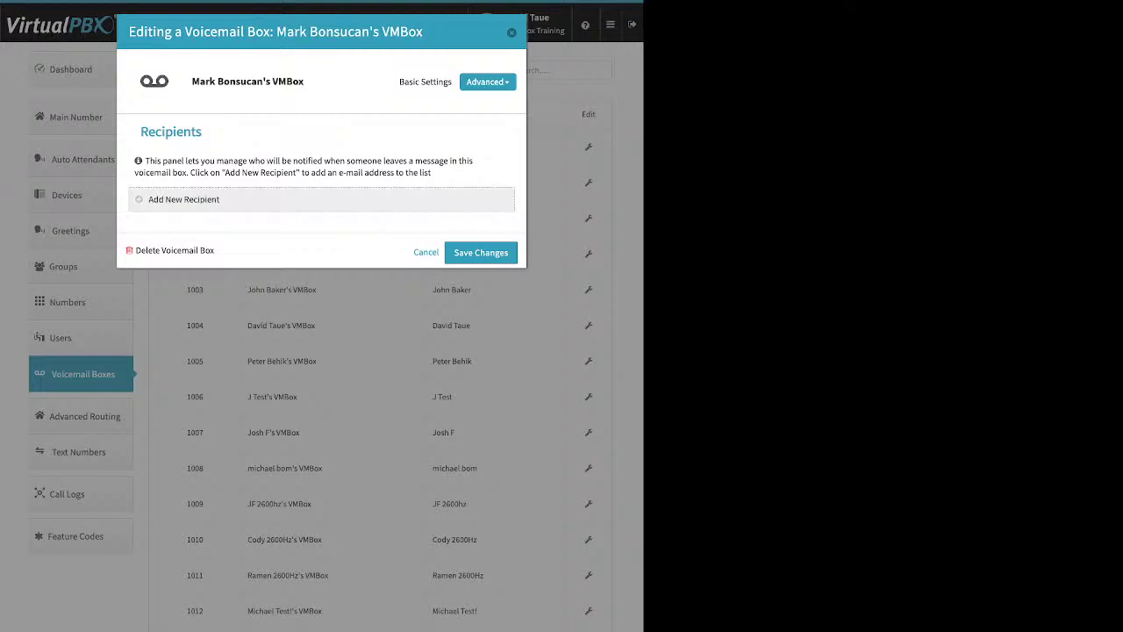
click(184, 199)
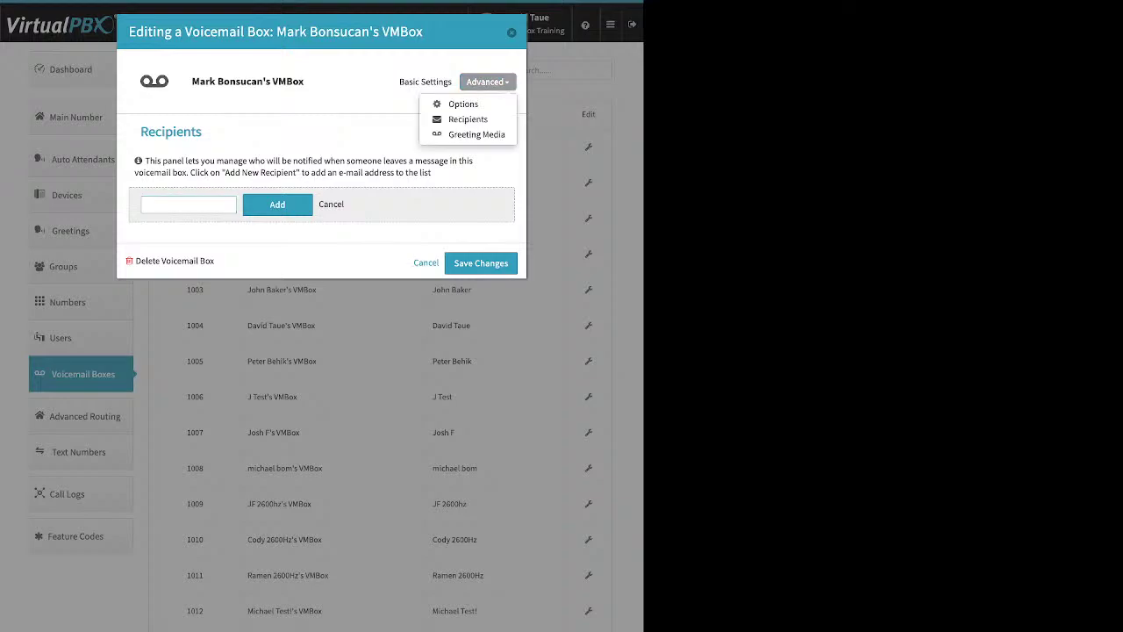
click(463, 103)
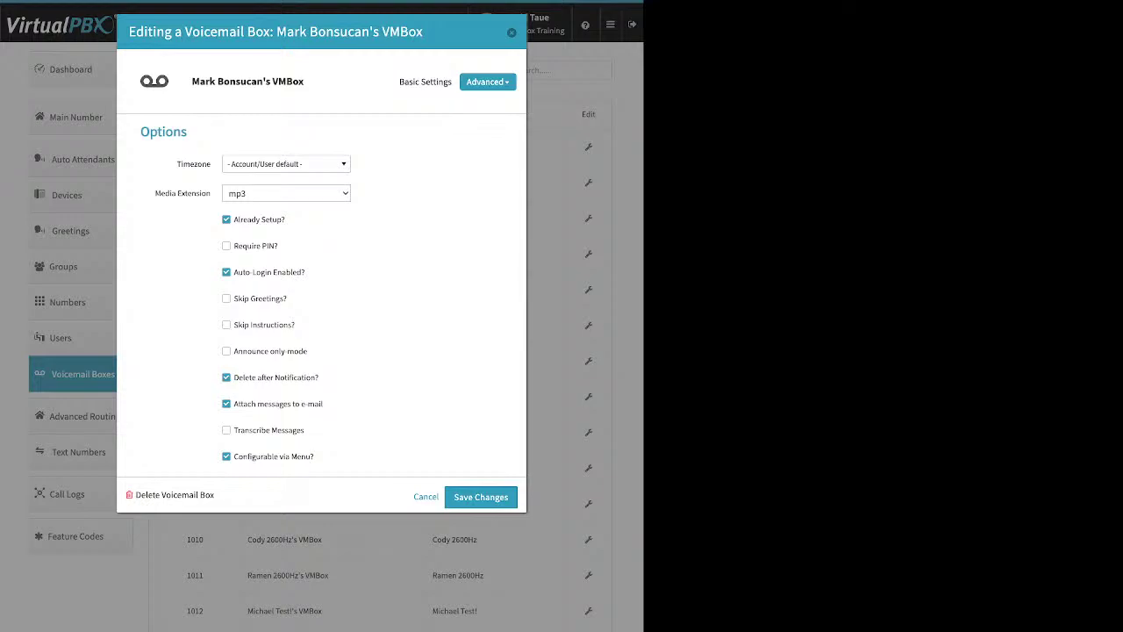
Step: Toggle announce-only off again and save the options with attach messages to e-mail enabled
drag(286, 219, 234, 219)
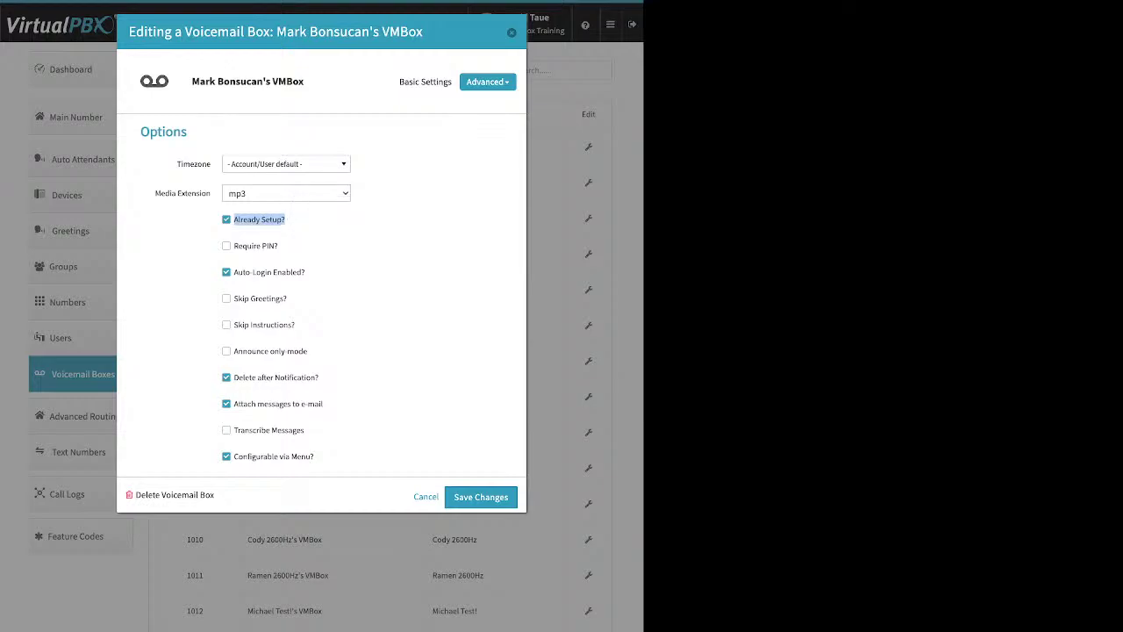
click(226, 351)
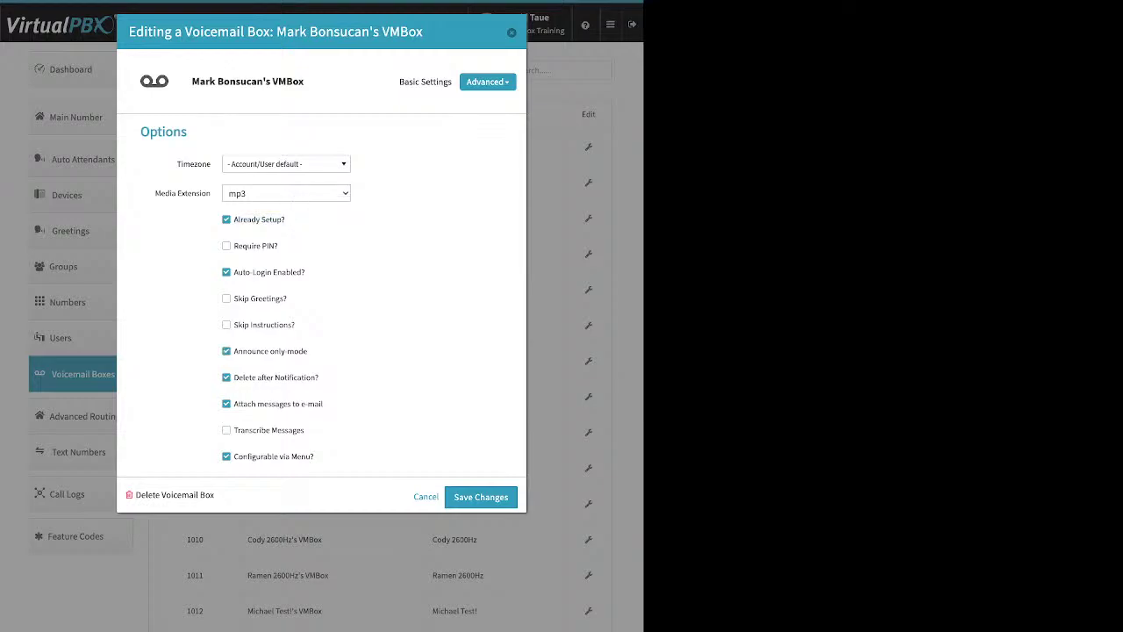
click(226, 351)
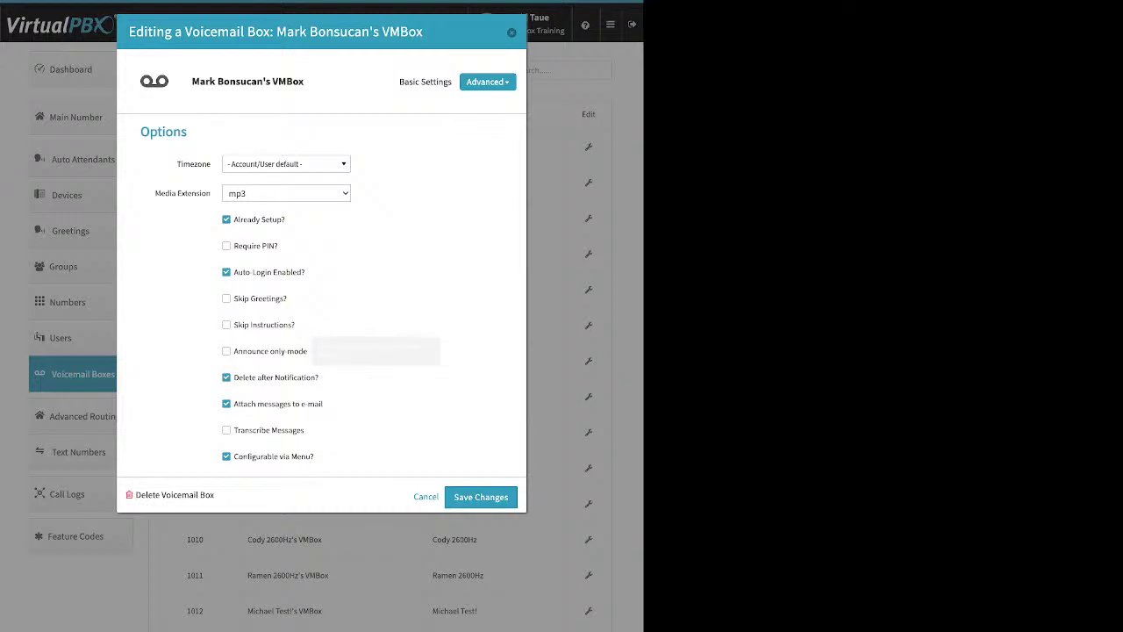
drag(323, 404, 234, 378)
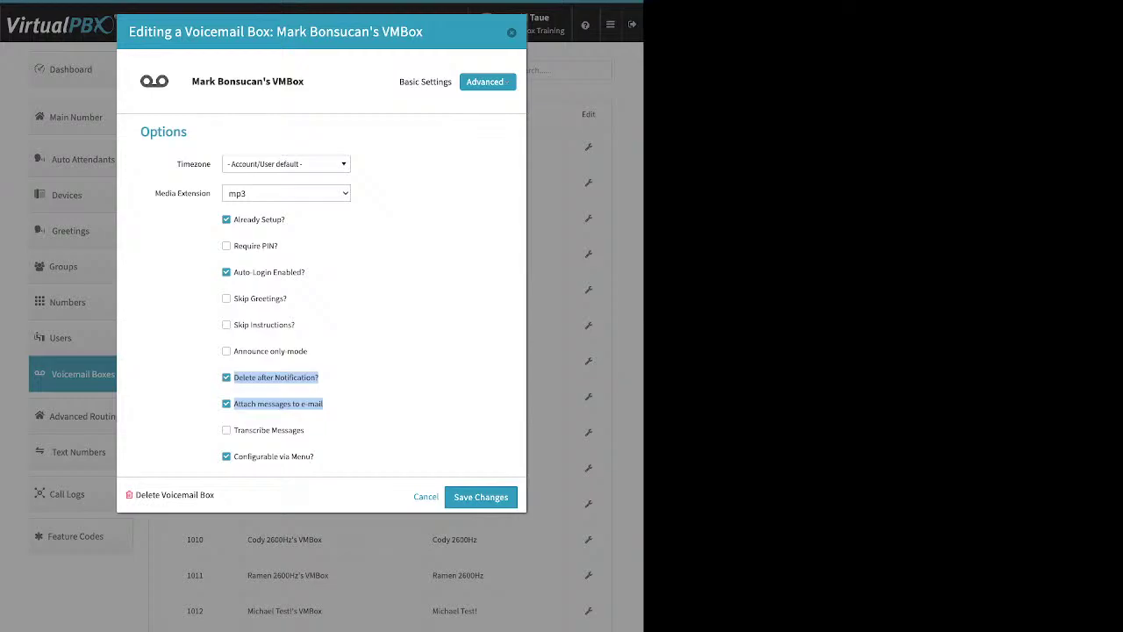
click(481, 497)
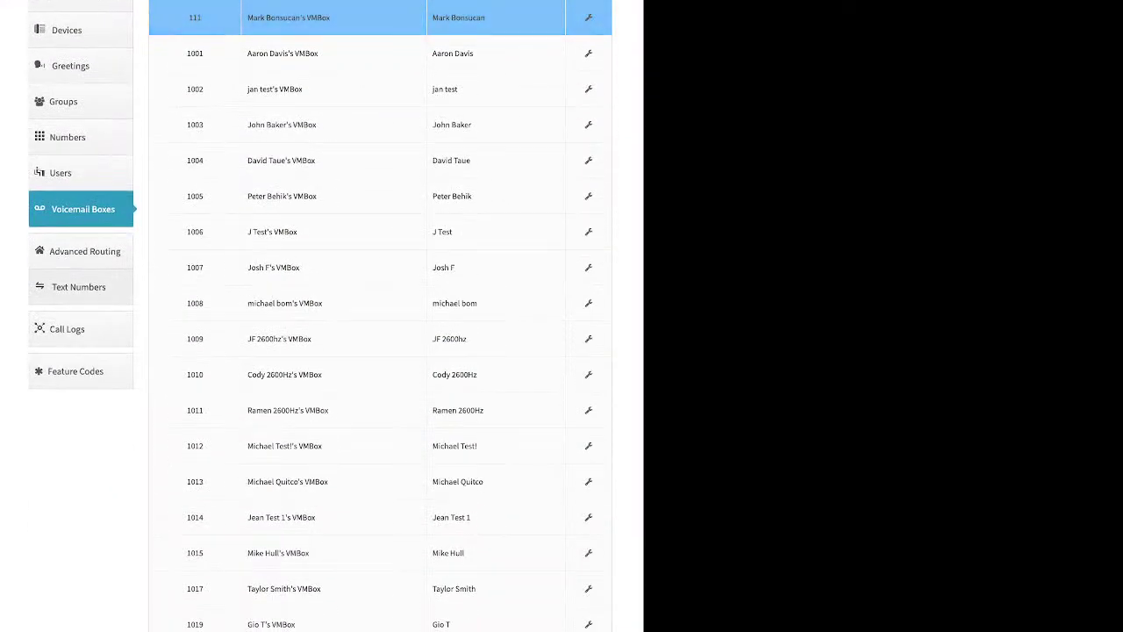
Step: Go to the Advanced Routing page listing Direct Inward System Access
click(84, 251)
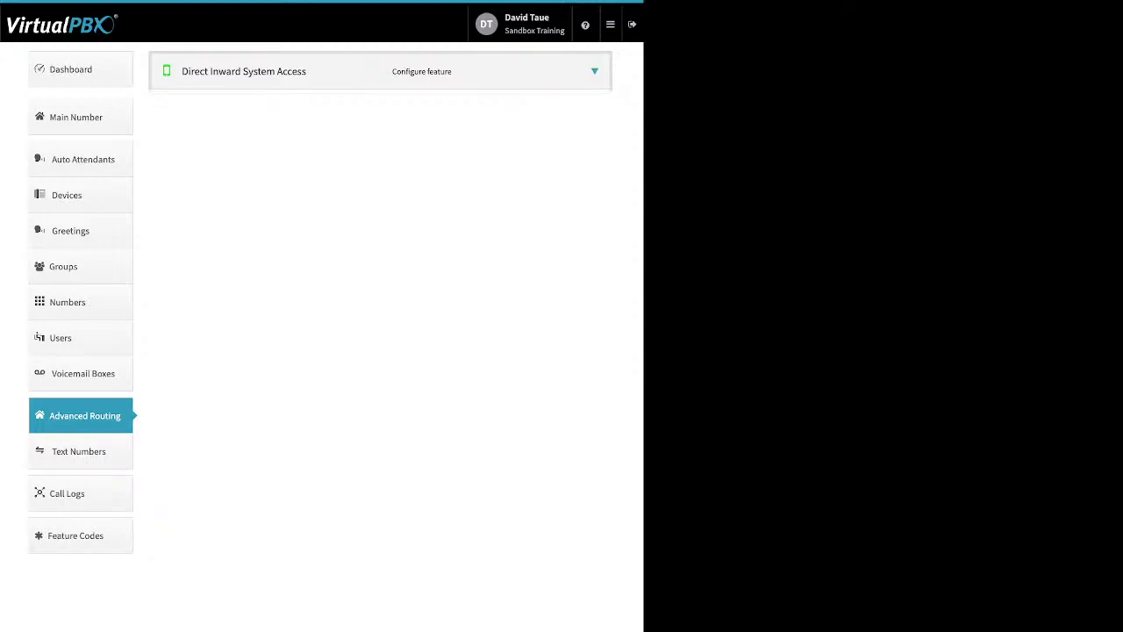
Step: Enable Direct Inward System Access with its four-digit PIN and open the Edit DISA dialog
click(198, 111)
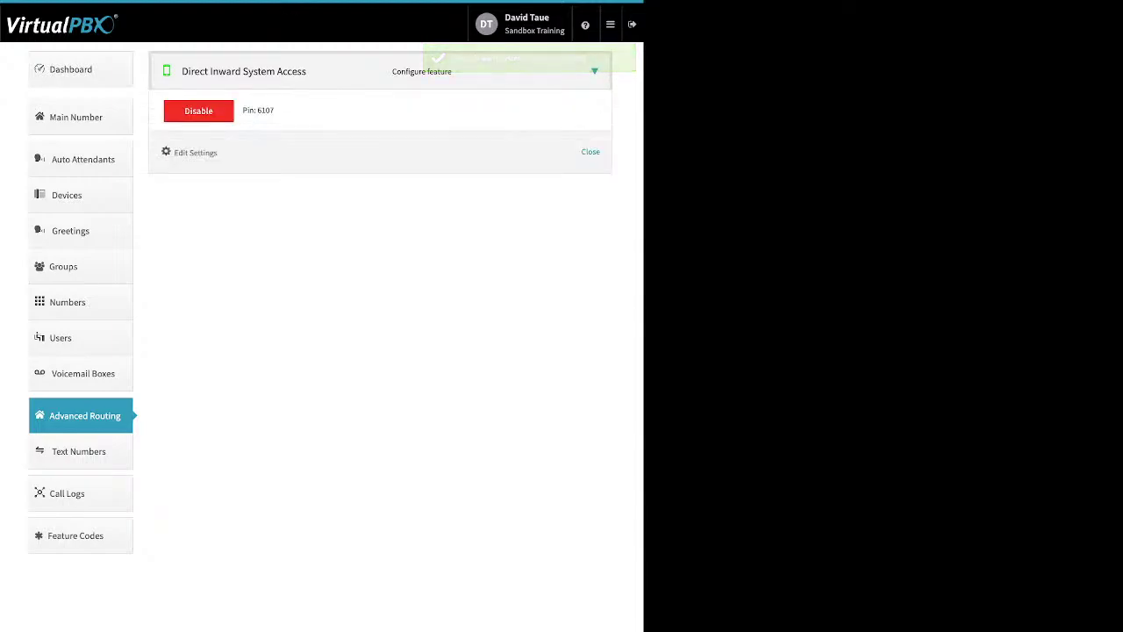
drag(273, 111, 248, 110)
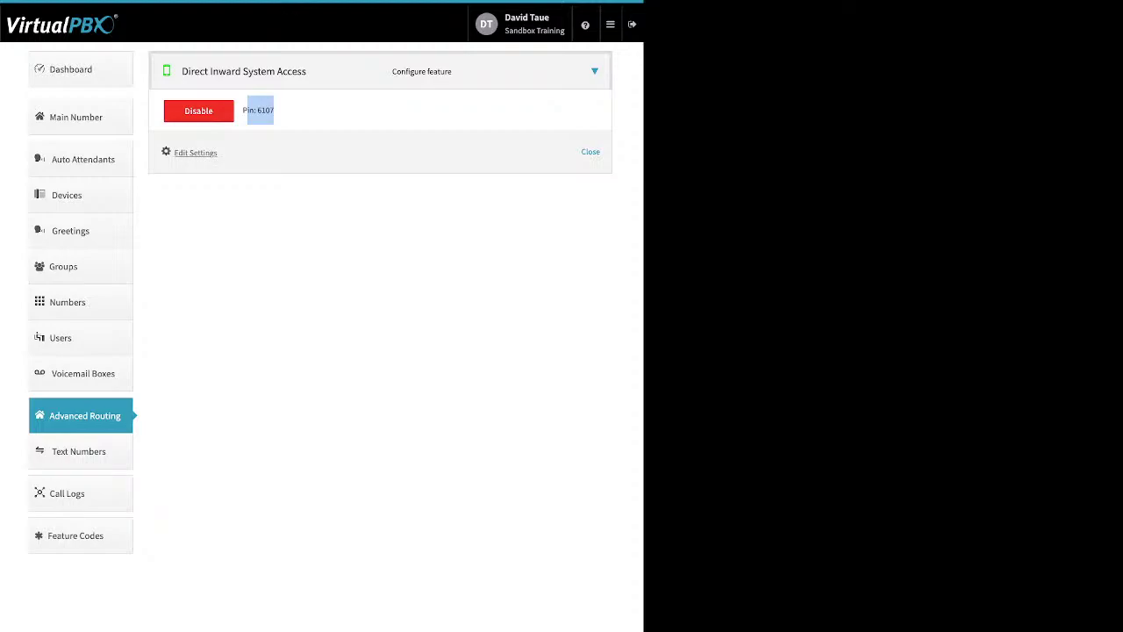
click(195, 152)
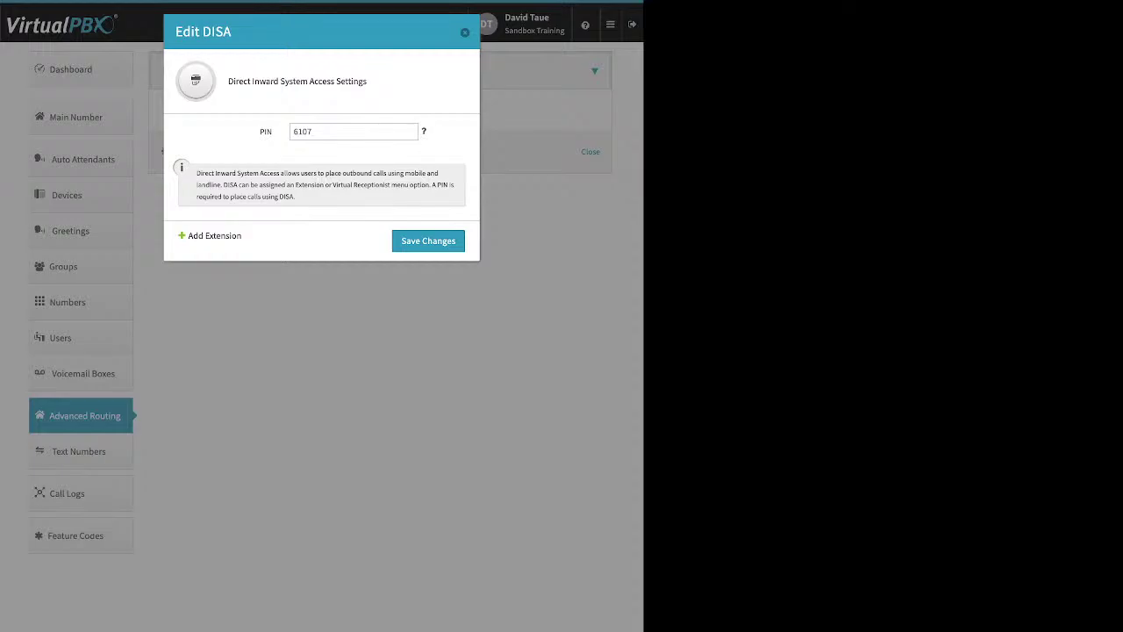
Step: Give DISA a new PIN, replace extension 1024 with 7419, and save
drag(242, 236, 188, 236)
click(214, 236)
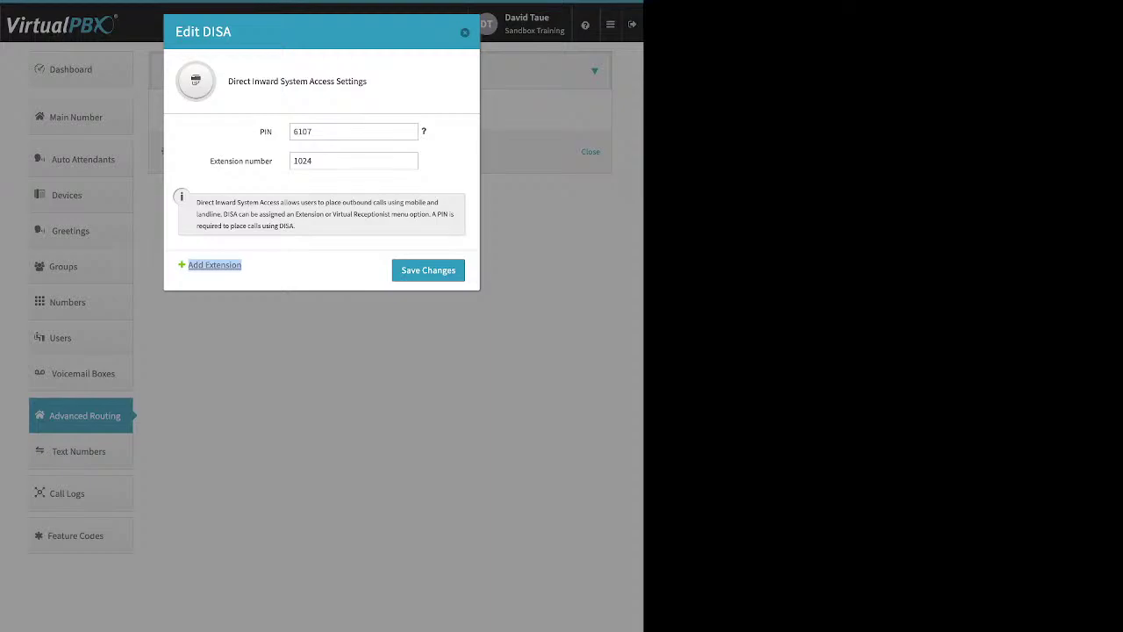
click(351, 132)
double_click(302, 132)
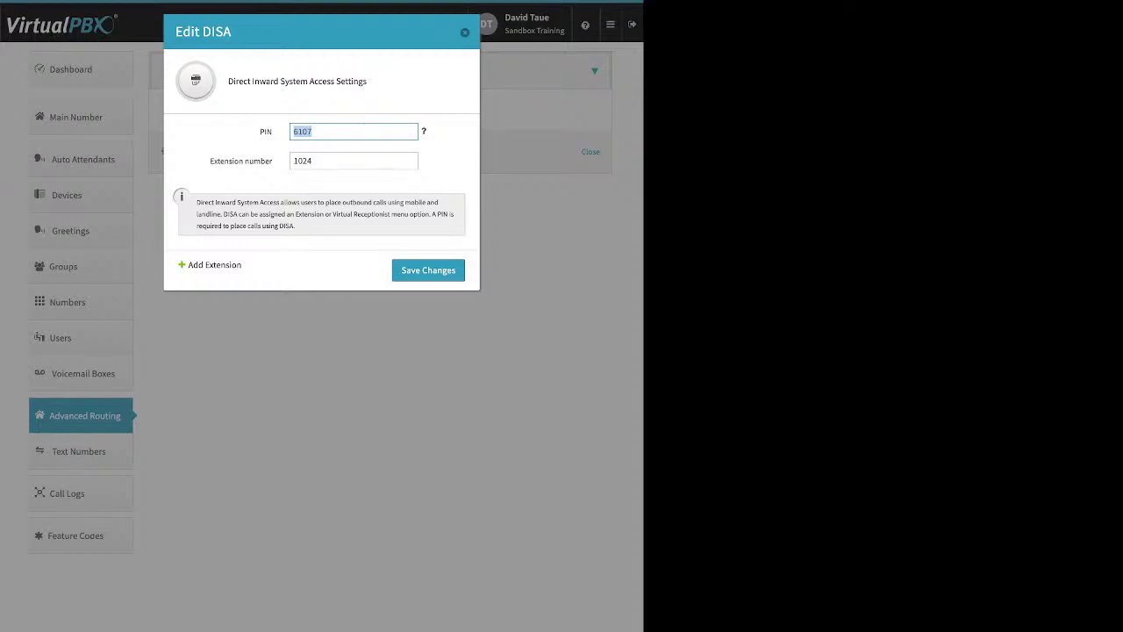
click(294, 160)
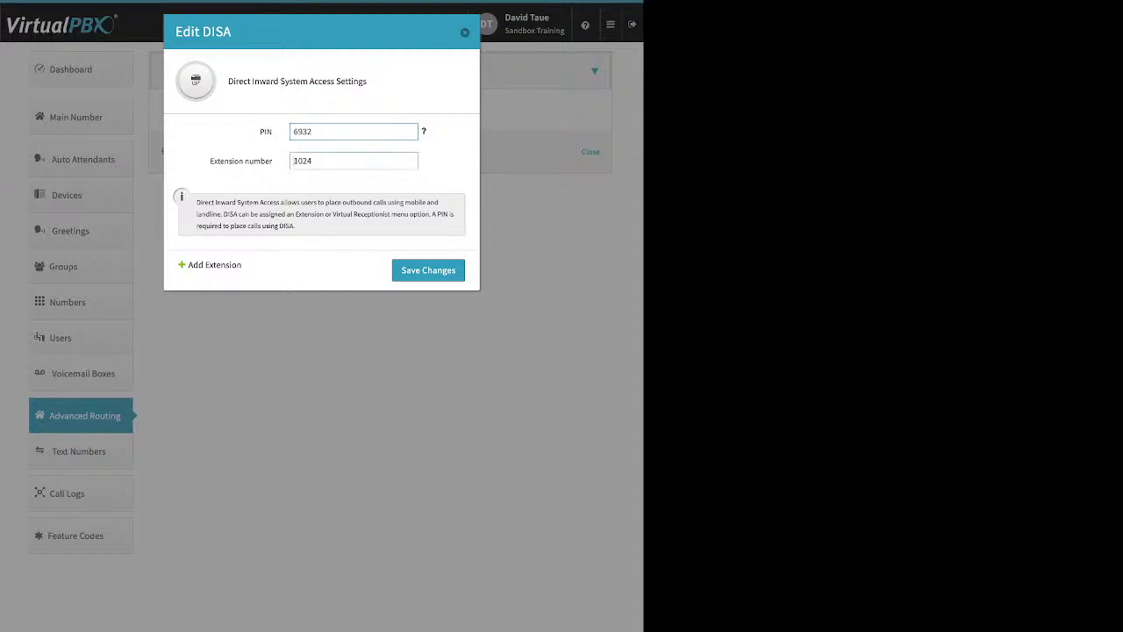
key(ctrl+a)
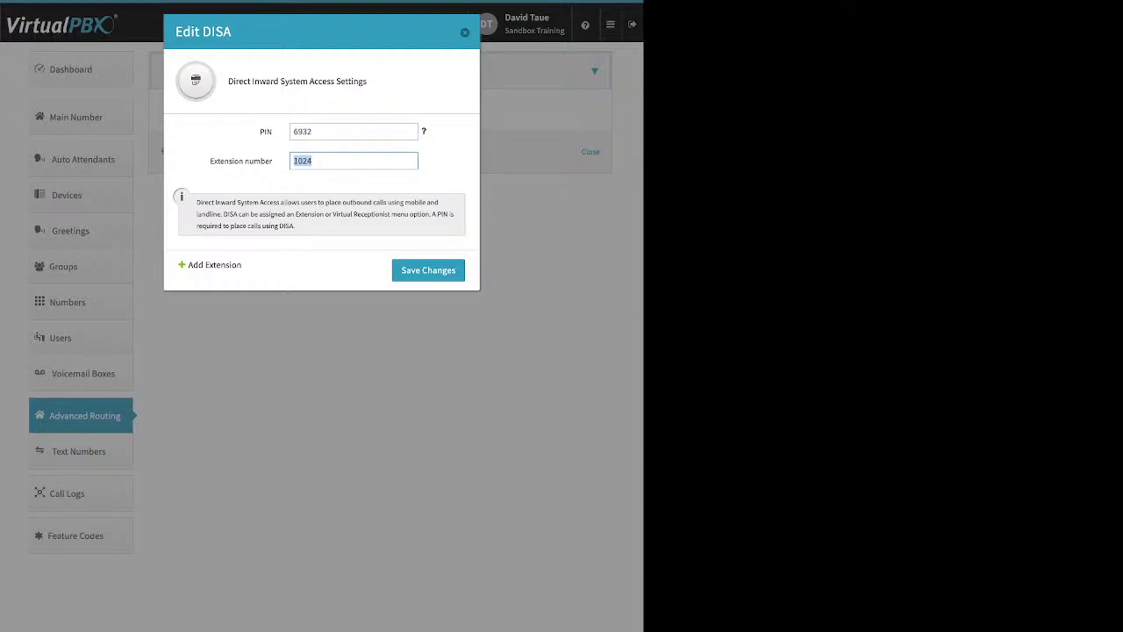
key(Return)
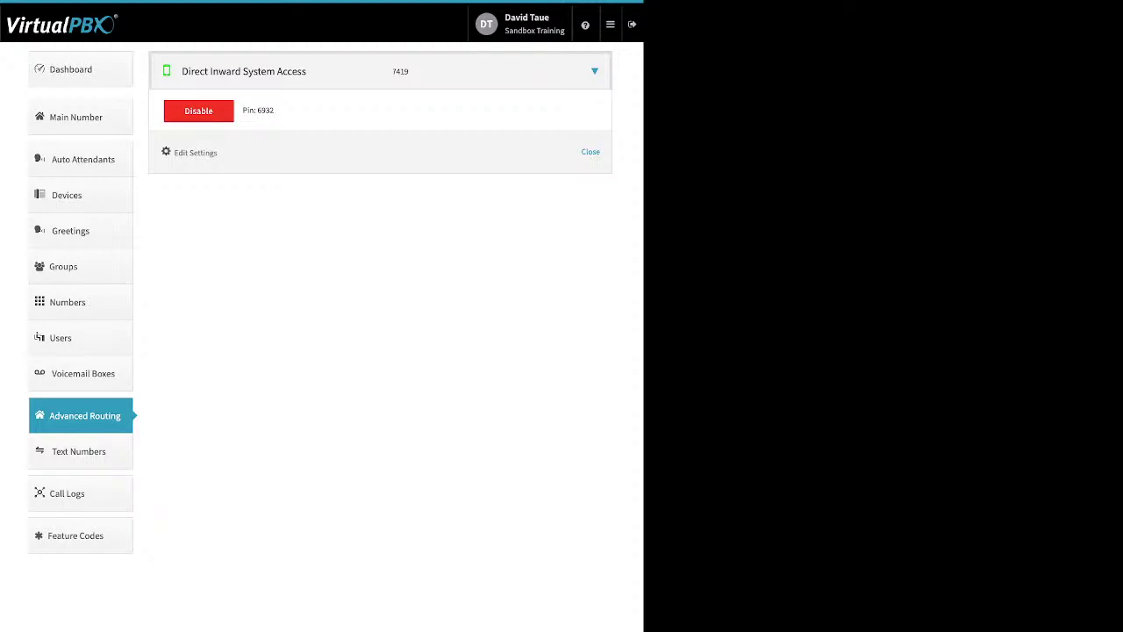
Step: Disable Direct Inward System Access, confirming the prompt, then go to Call Logs for today's two calls
click(71, 69)
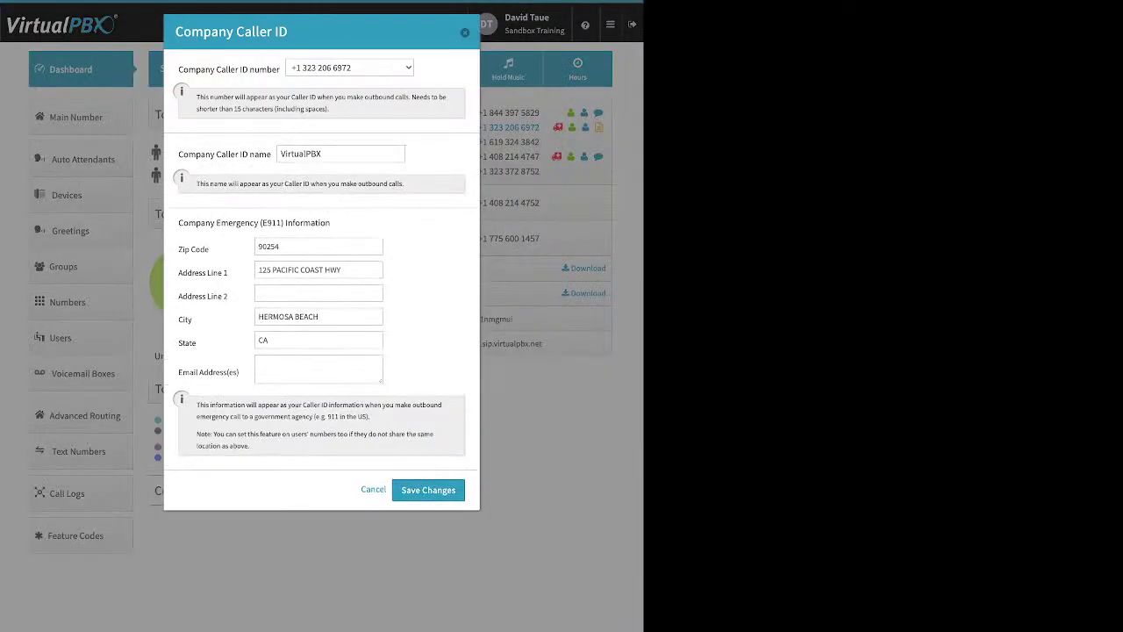
key(Escape)
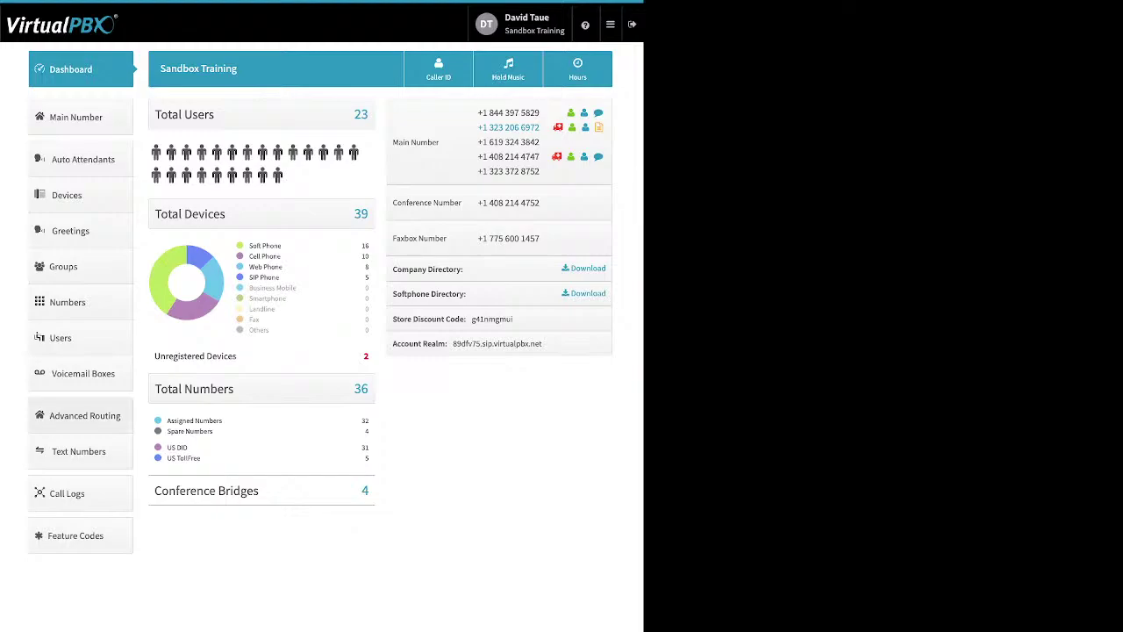
click(84, 415)
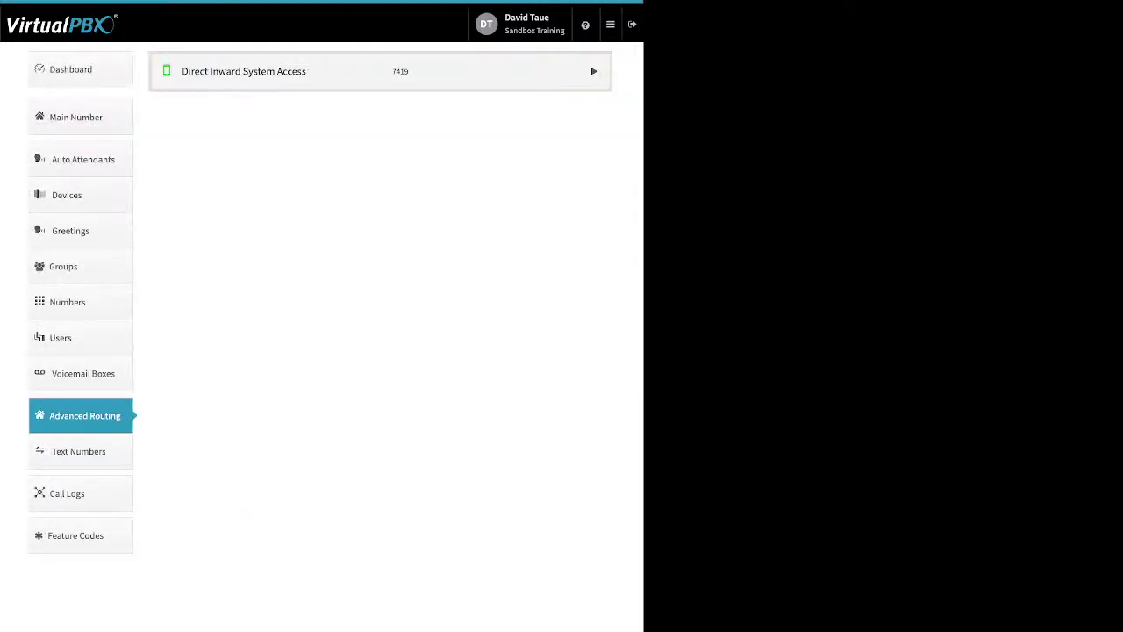
click(594, 71)
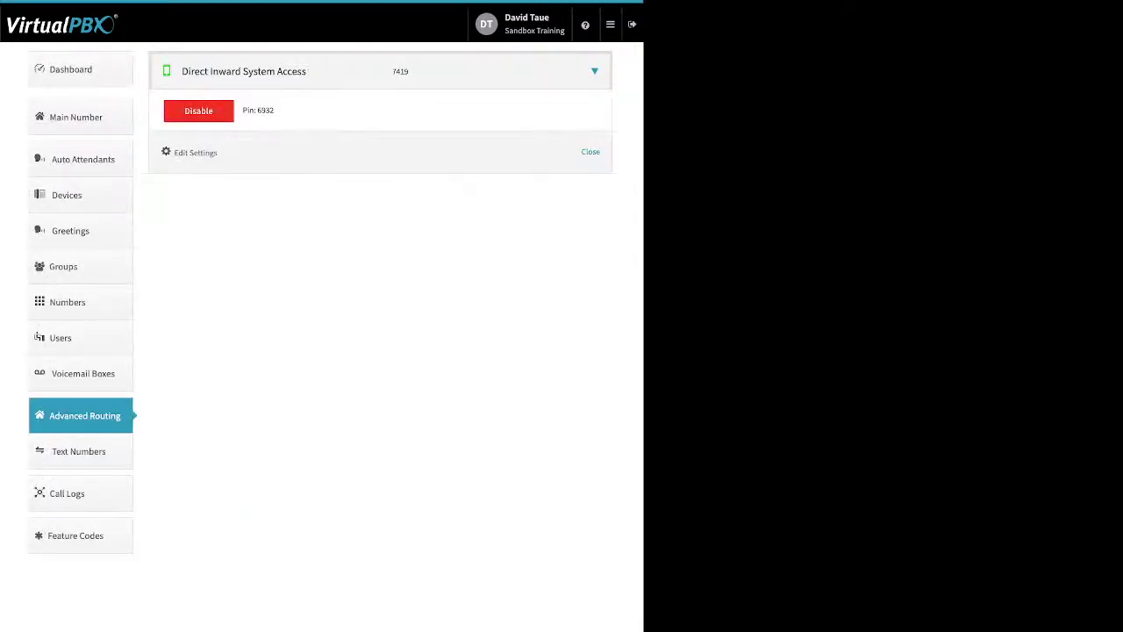
click(198, 110)
key(Return)
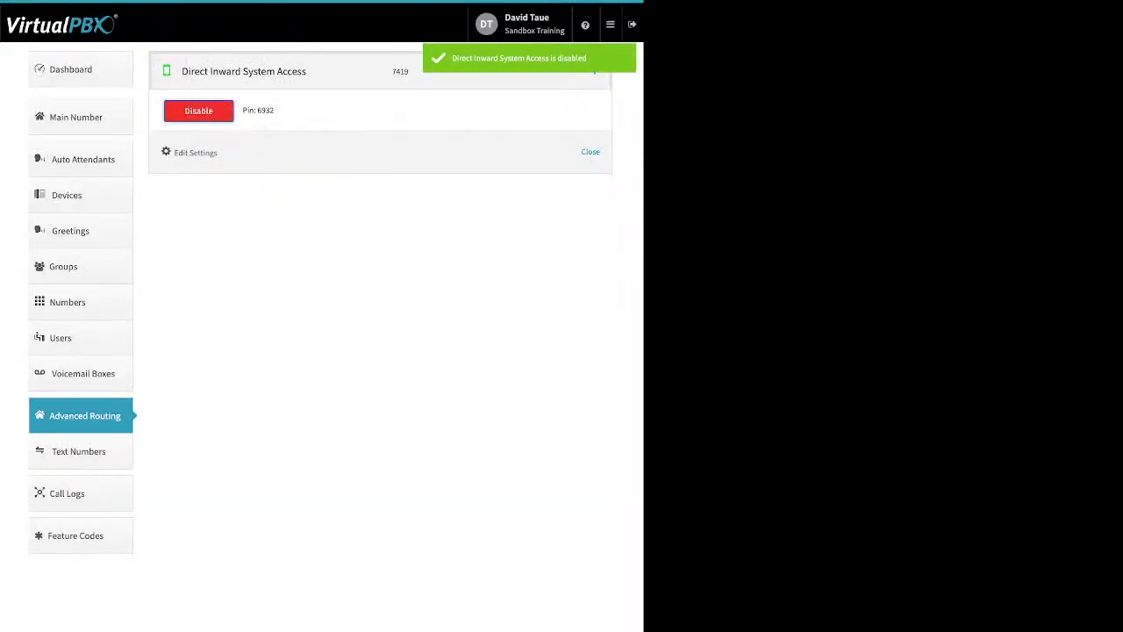
click(67, 493)
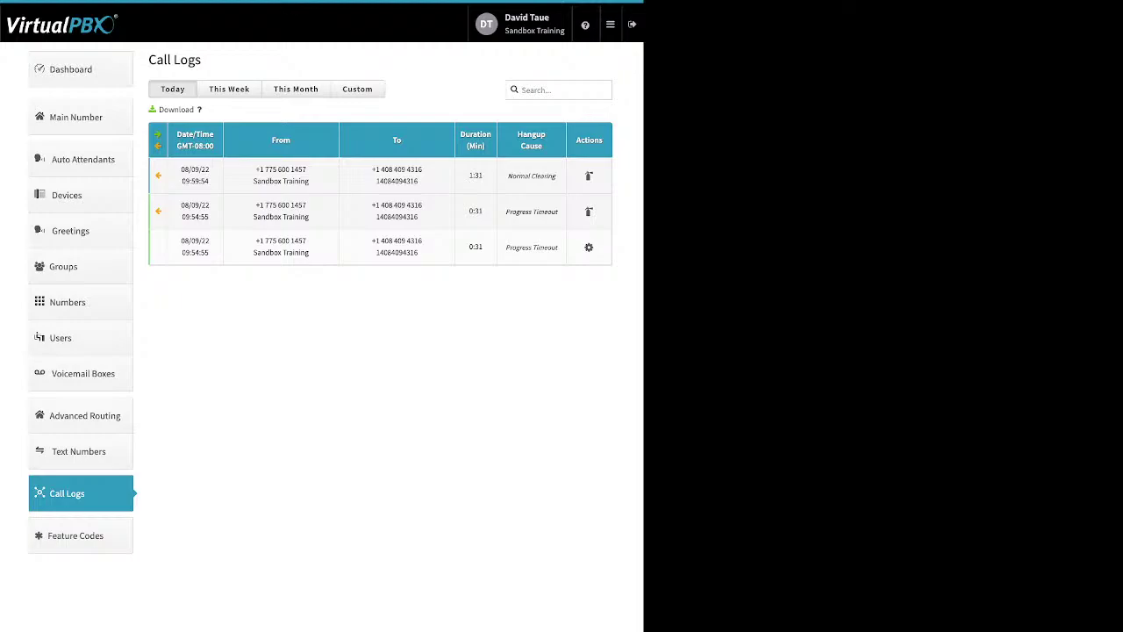
Step: Switch Call Logs to This Month and expand the Netivot Funding and 12:04:34 calls
click(296, 89)
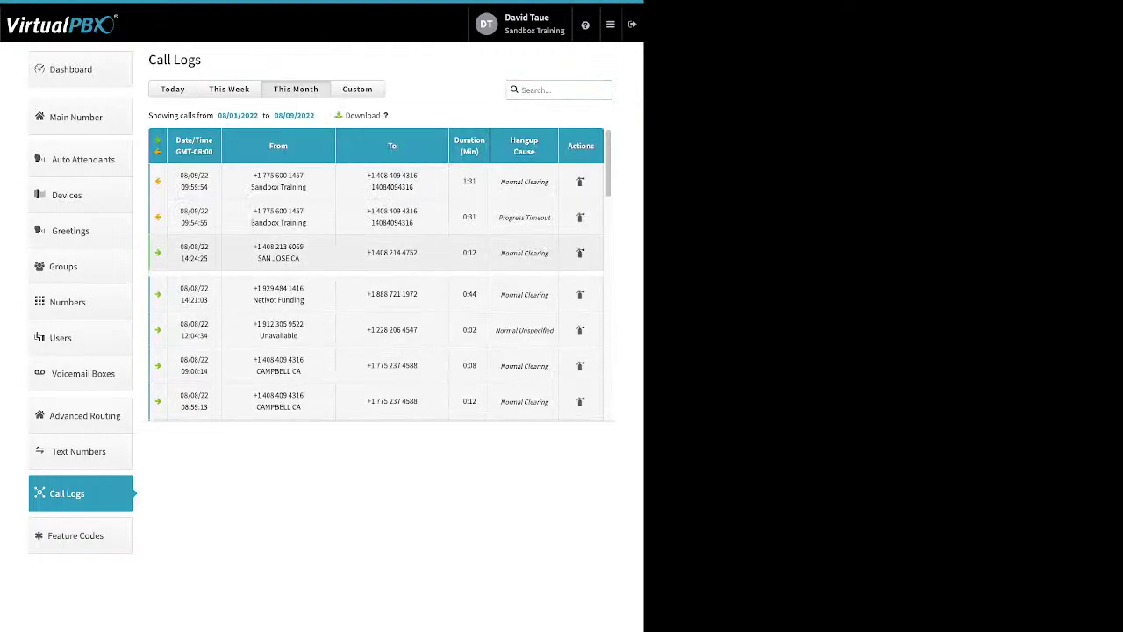
click(279, 324)
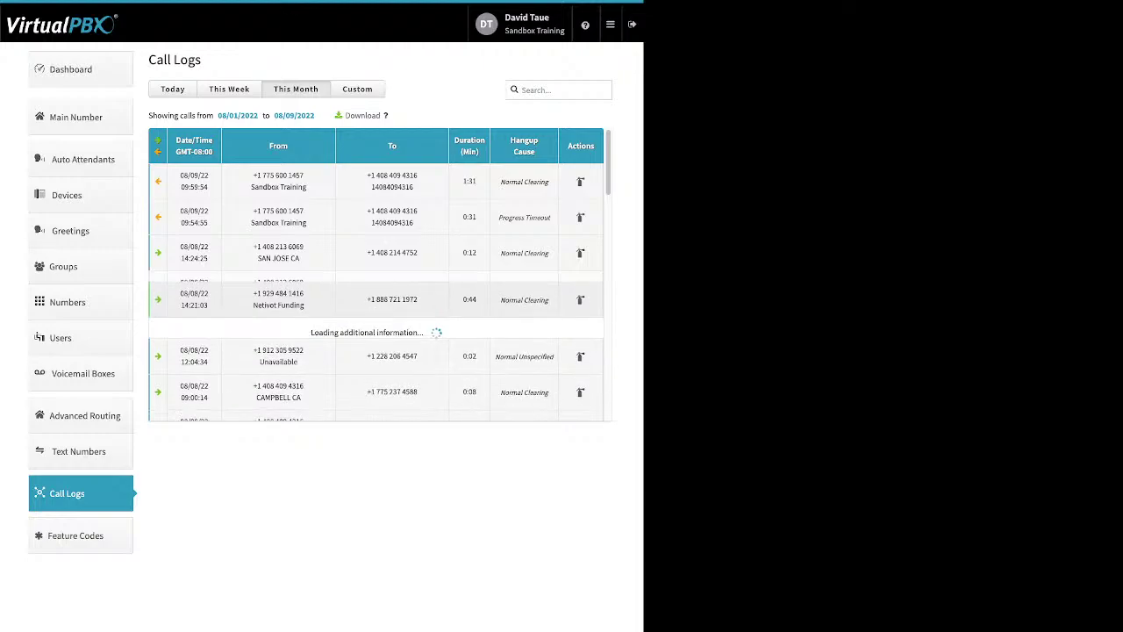
click(279, 359)
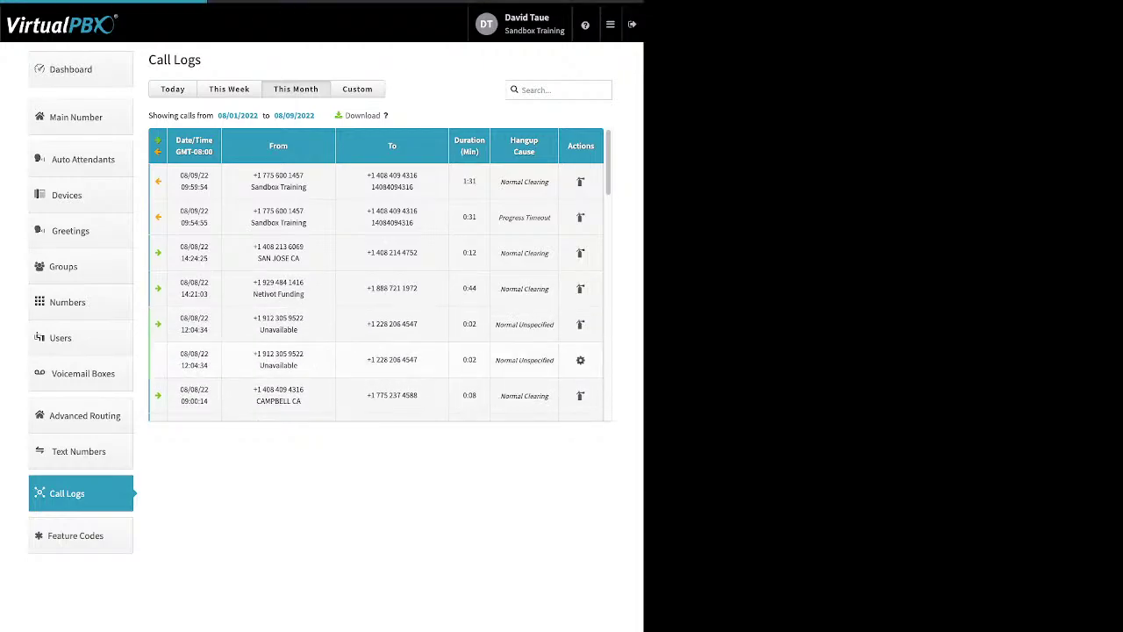
Step: Expand the 08:59:13 CAMPBELL CA and 08/05 09:56:06 calls, marking their device names
scroll(378, 272, down, 3)
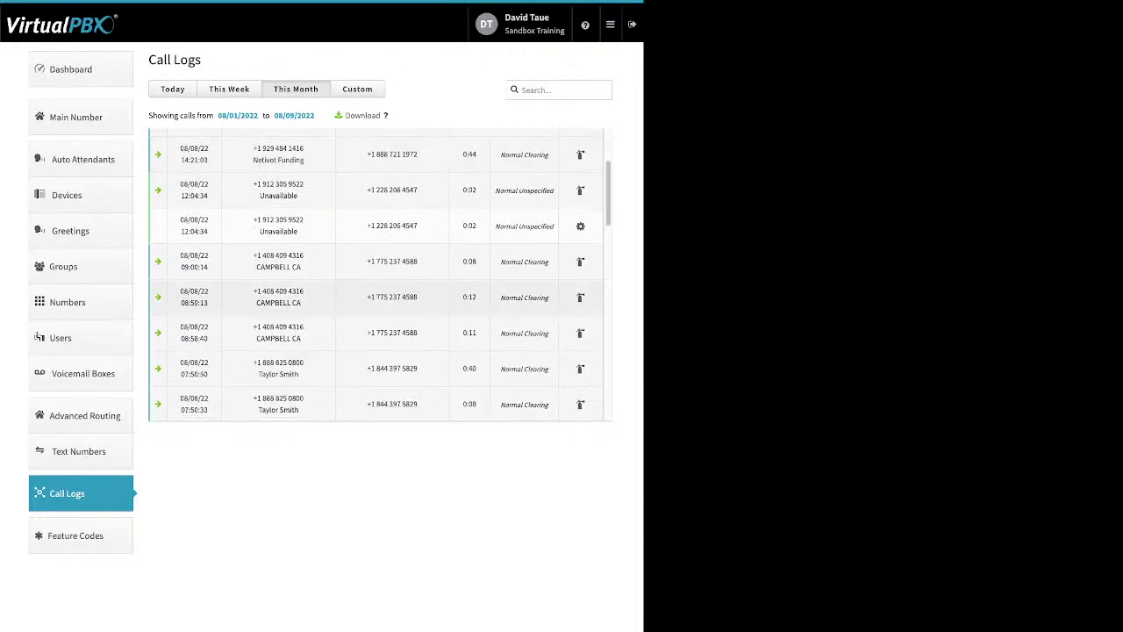
click(360, 297)
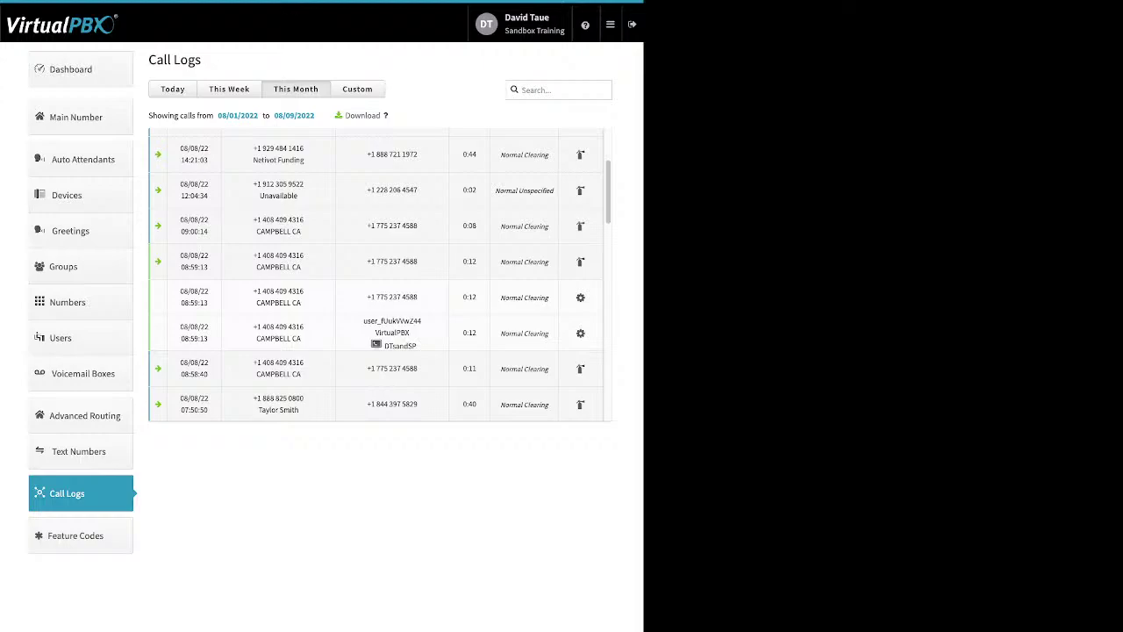
double_click(400, 345)
scroll(379, 273, down, 8)
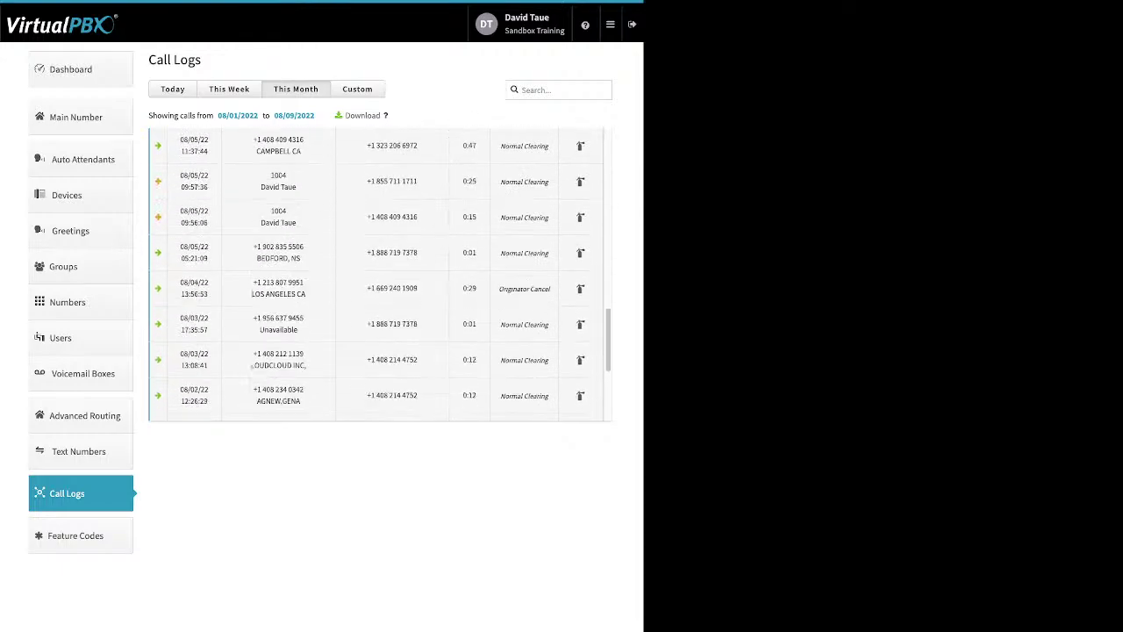
click(377, 217)
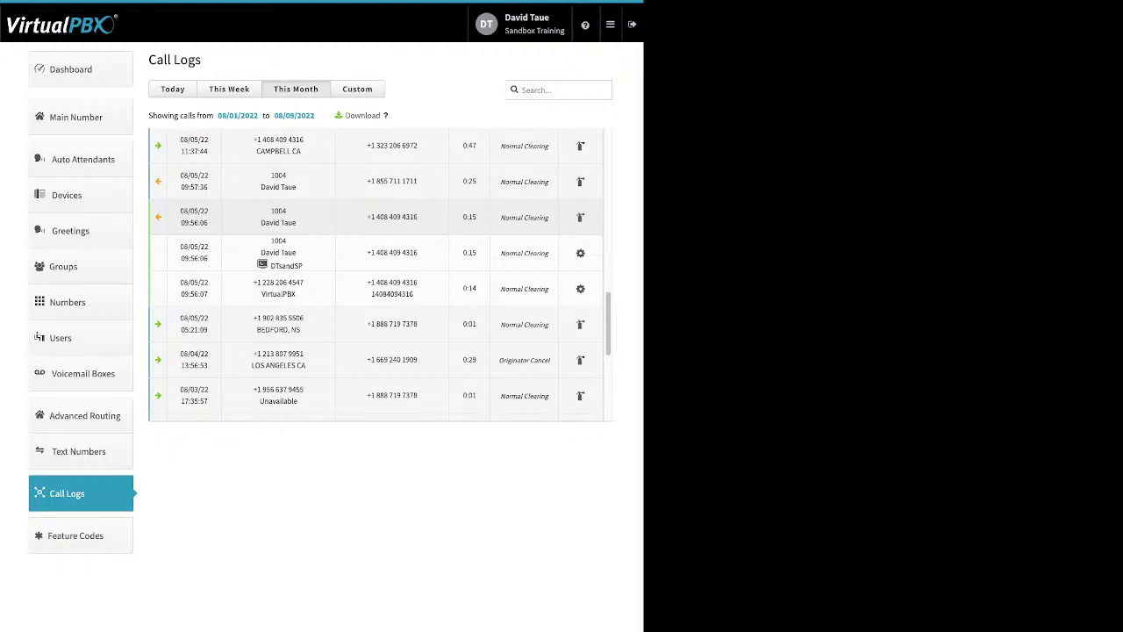
double_click(286, 265)
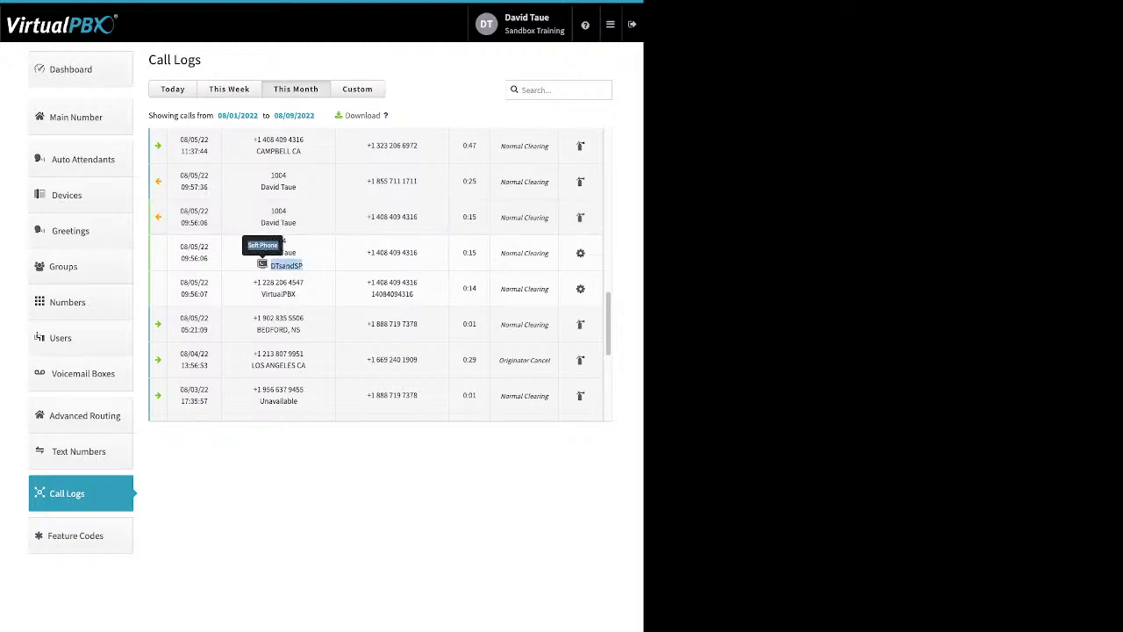
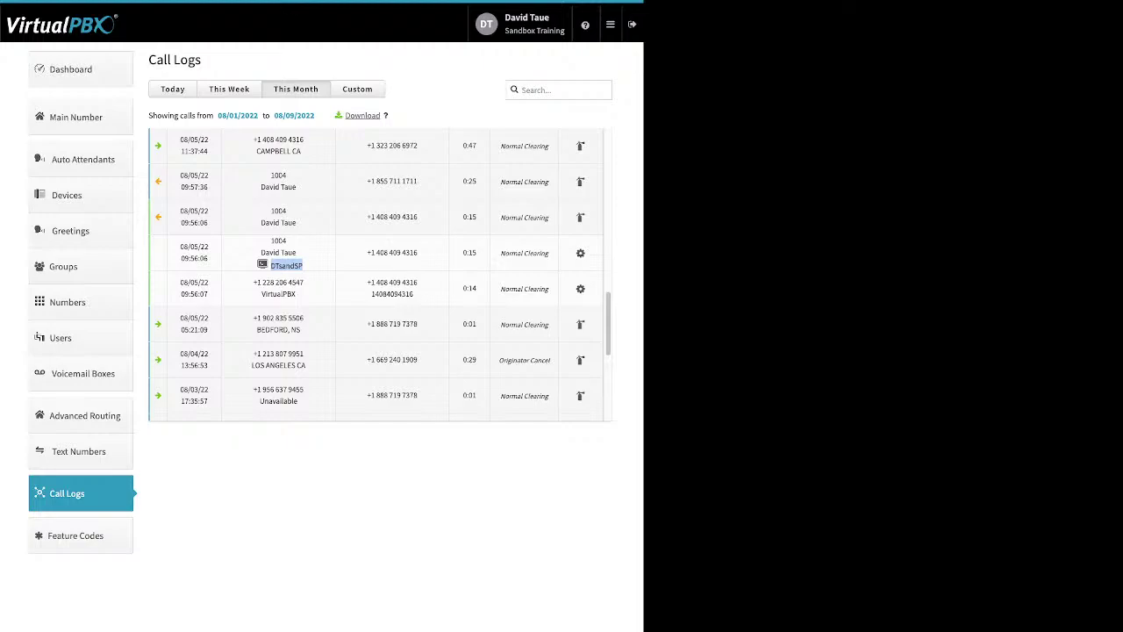
Step: Filter Call Logs to a custom 08/01/2022–08/09/2022 range, then open Feature Codes
click(357, 89)
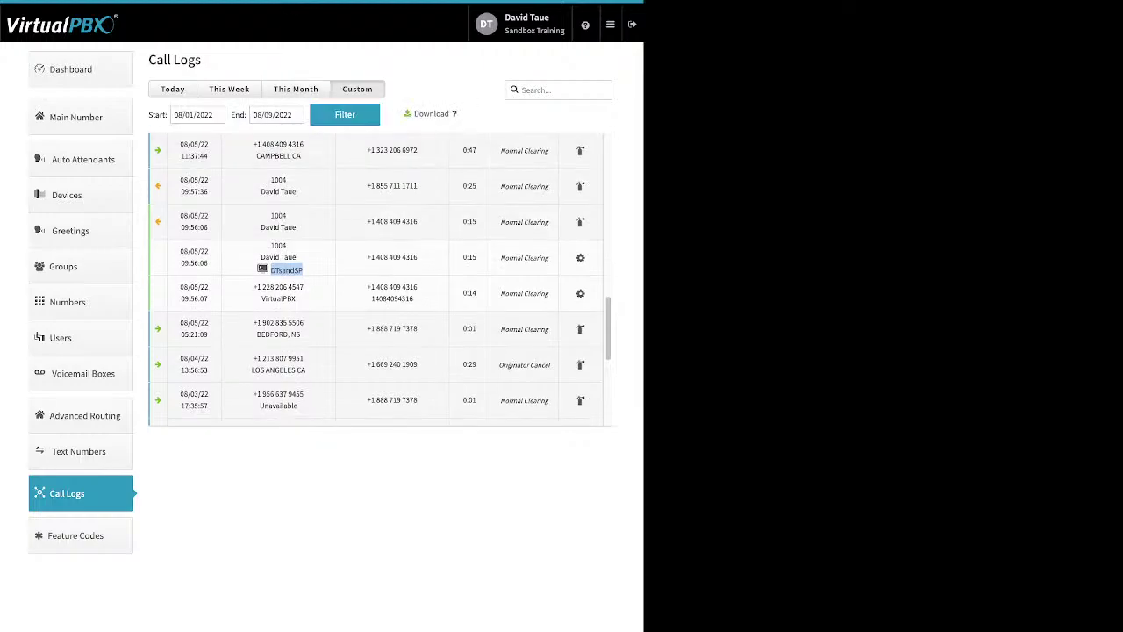
click(193, 114)
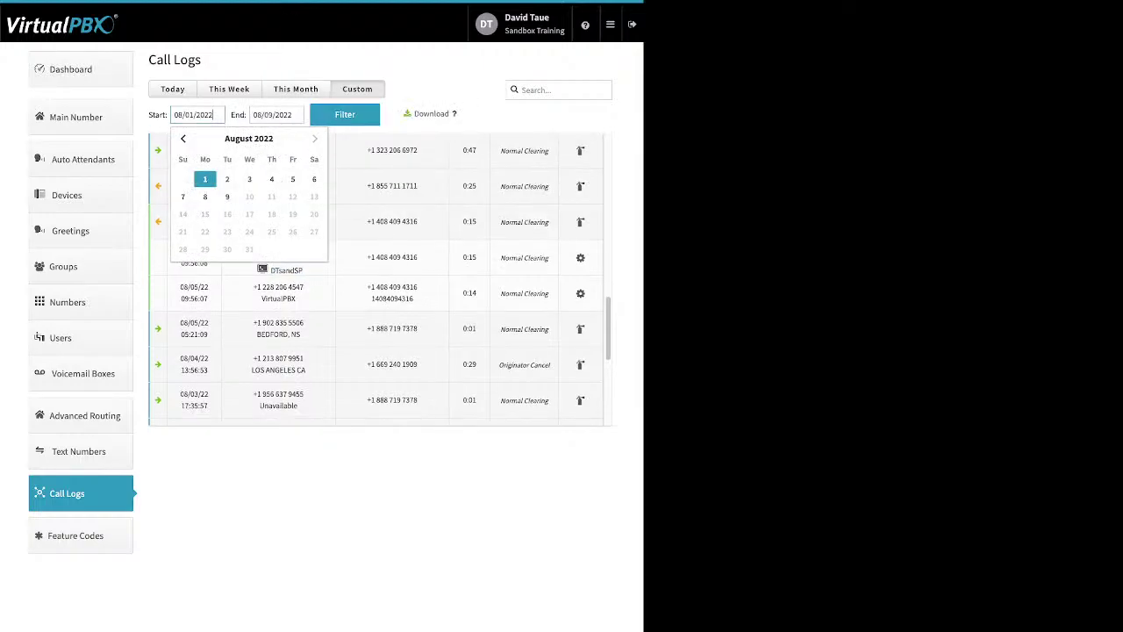
click(204, 179)
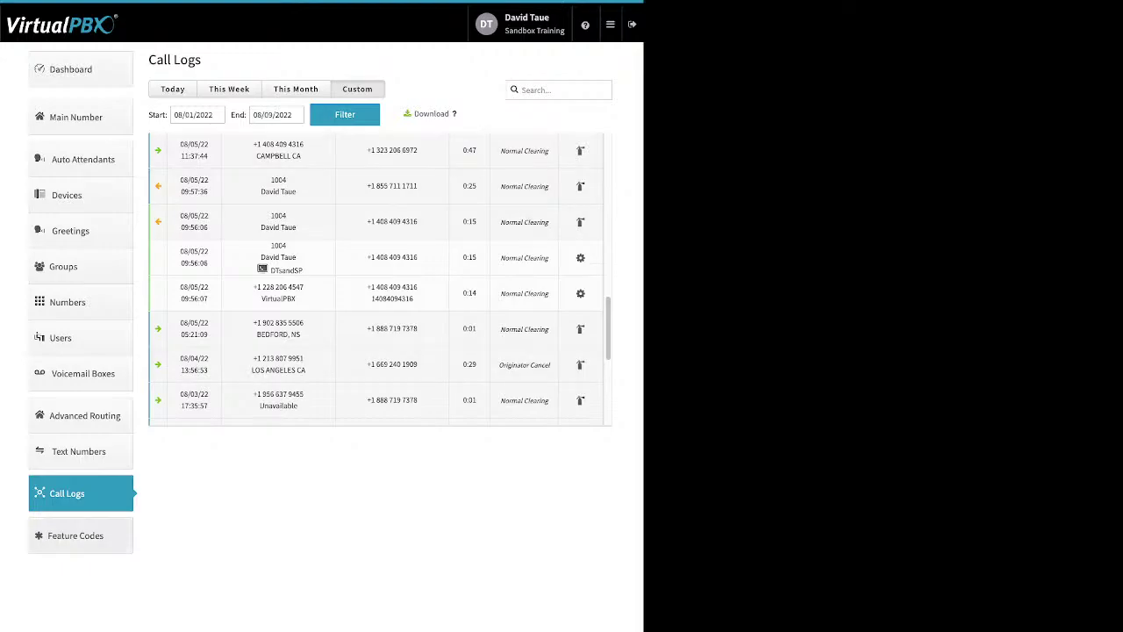
click(76, 536)
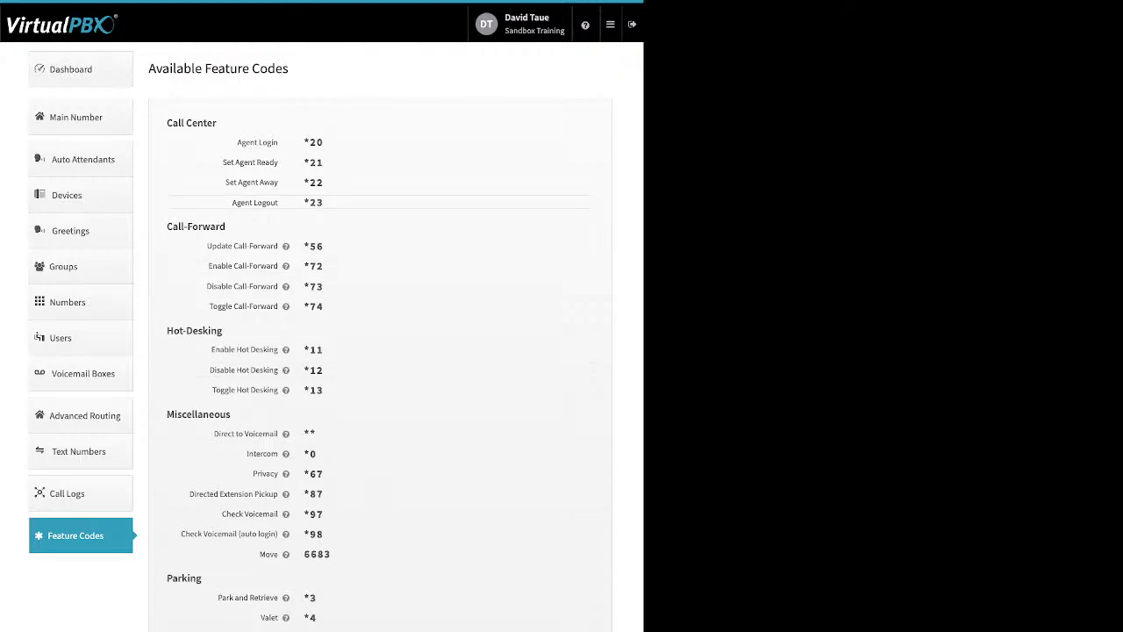
Step: Go to the Blacklist Settings page from the main menu
click(610, 24)
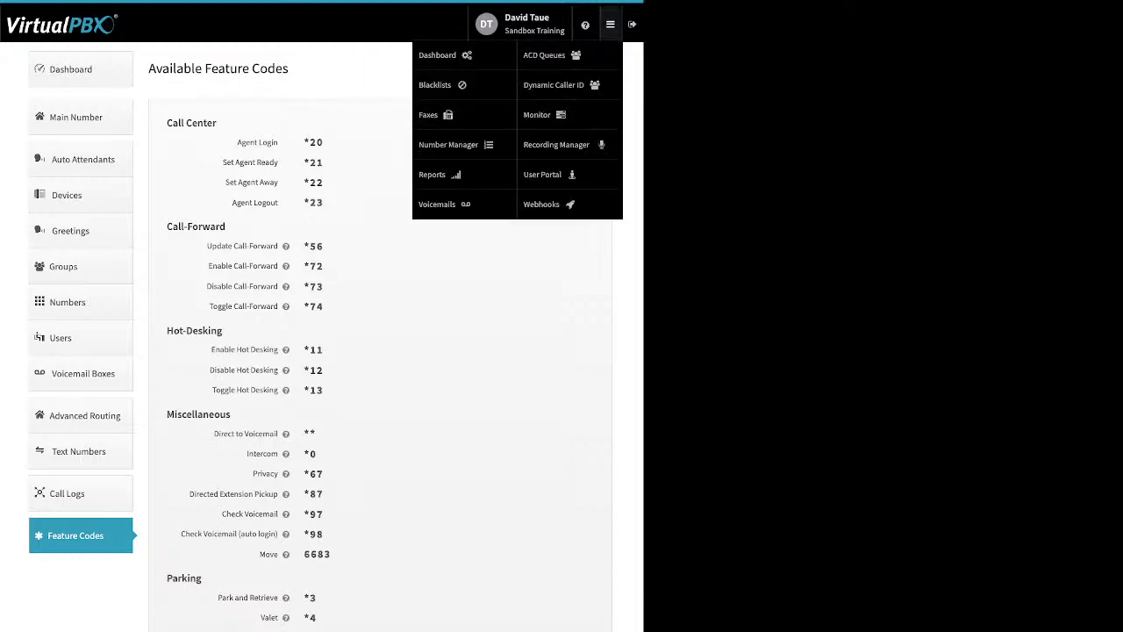
click(435, 84)
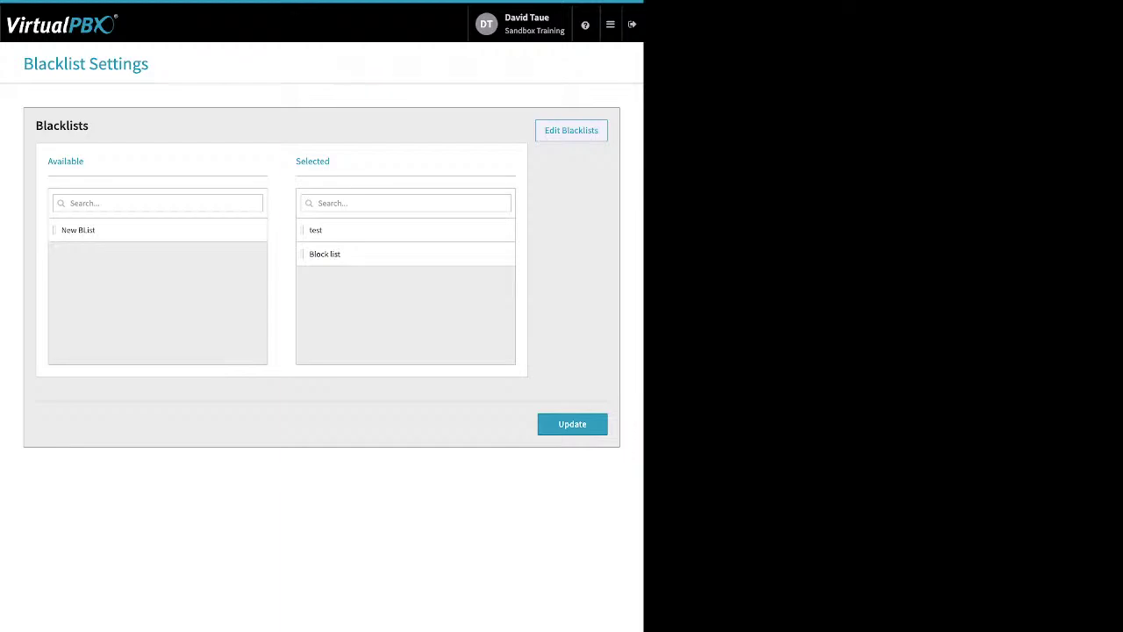
Step: Open the 'test' blacklist in the editor, start adding a number, and save it
click(571, 130)
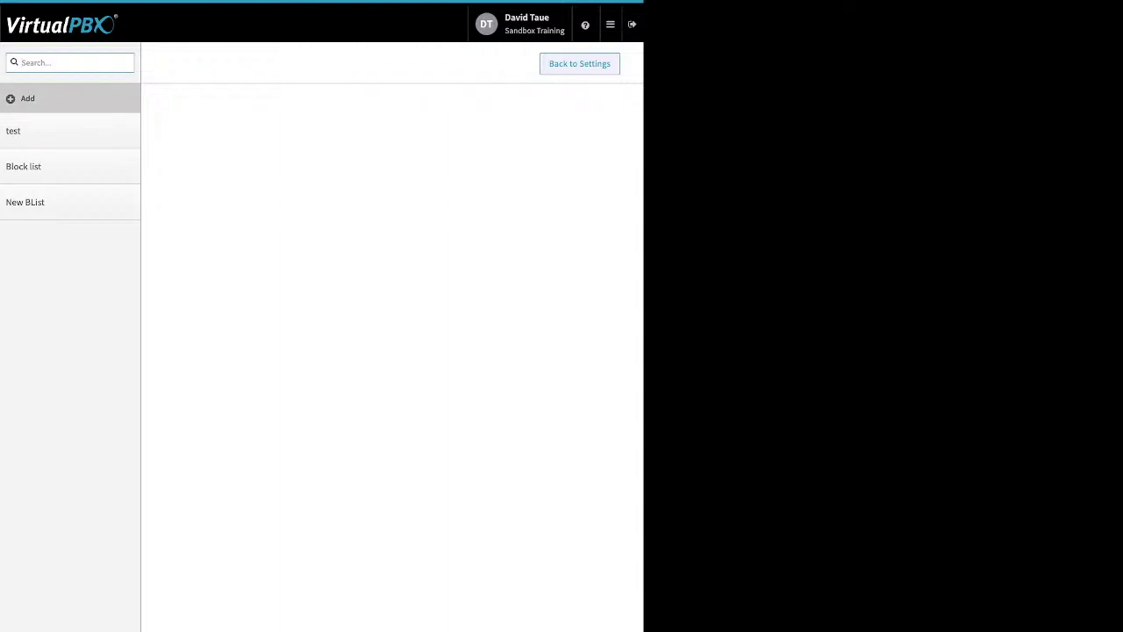
click(35, 131)
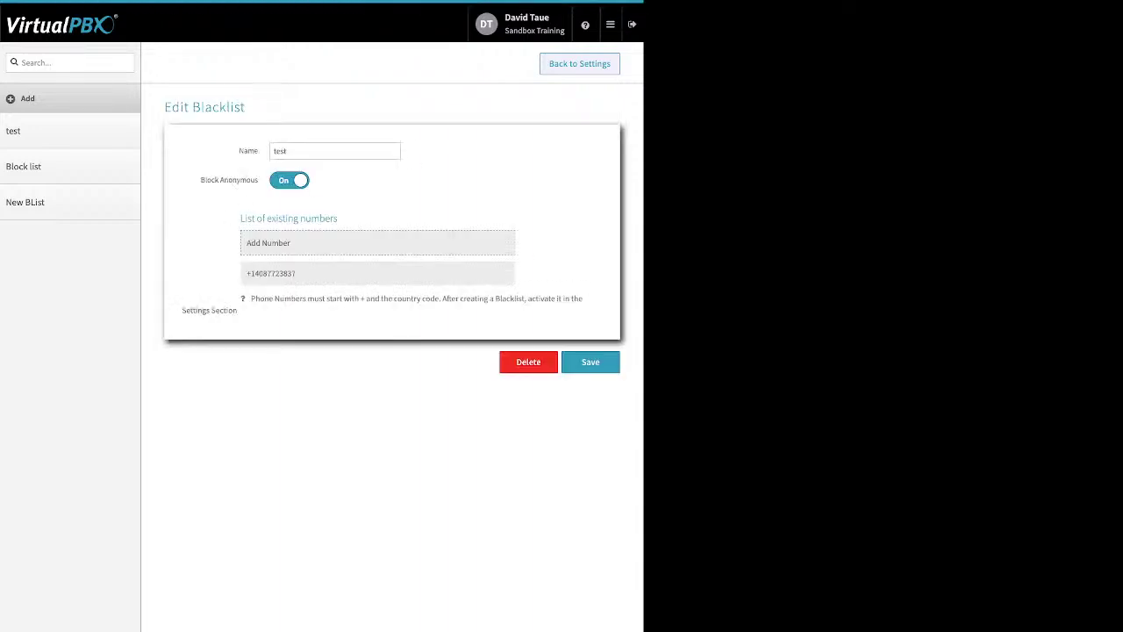
double_click(280, 151)
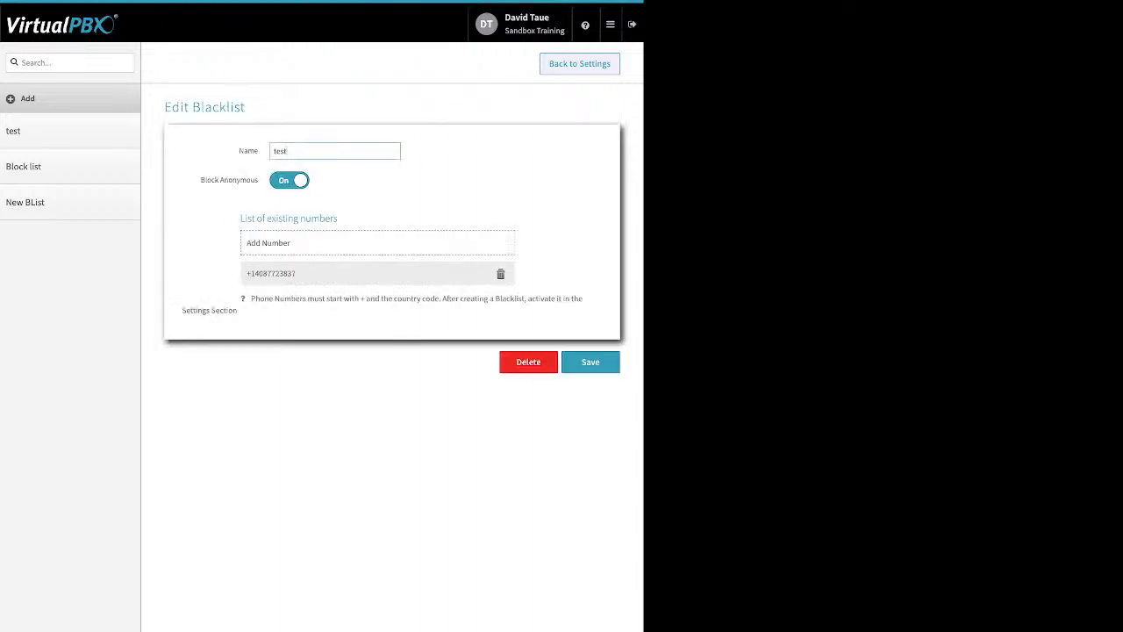
triple_click(229, 180)
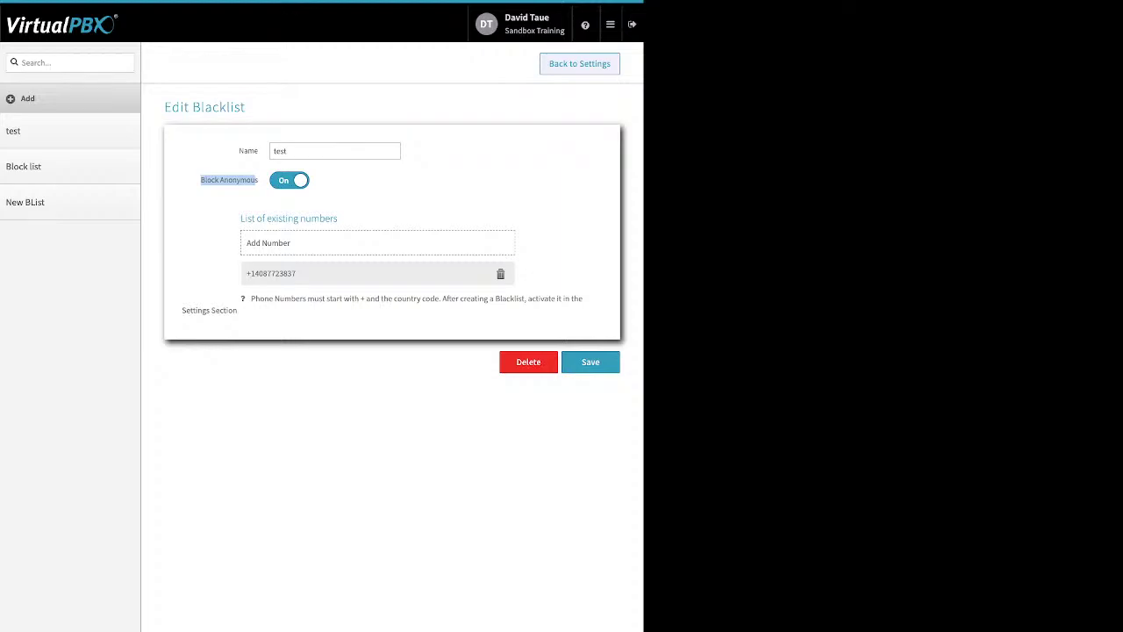
click(267, 243)
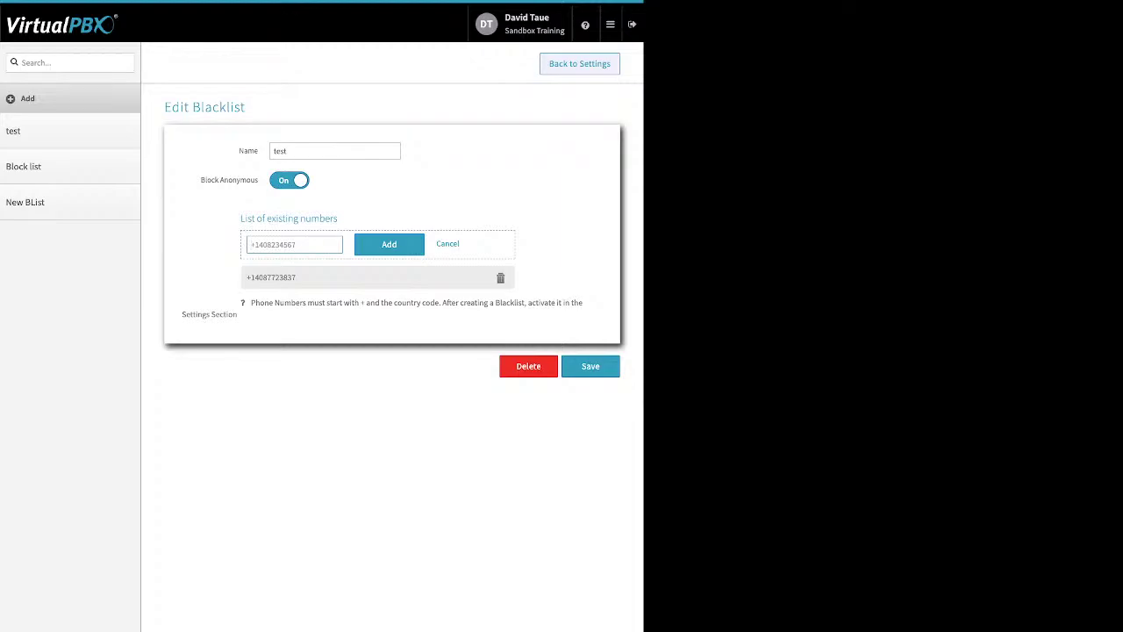
click(591, 366)
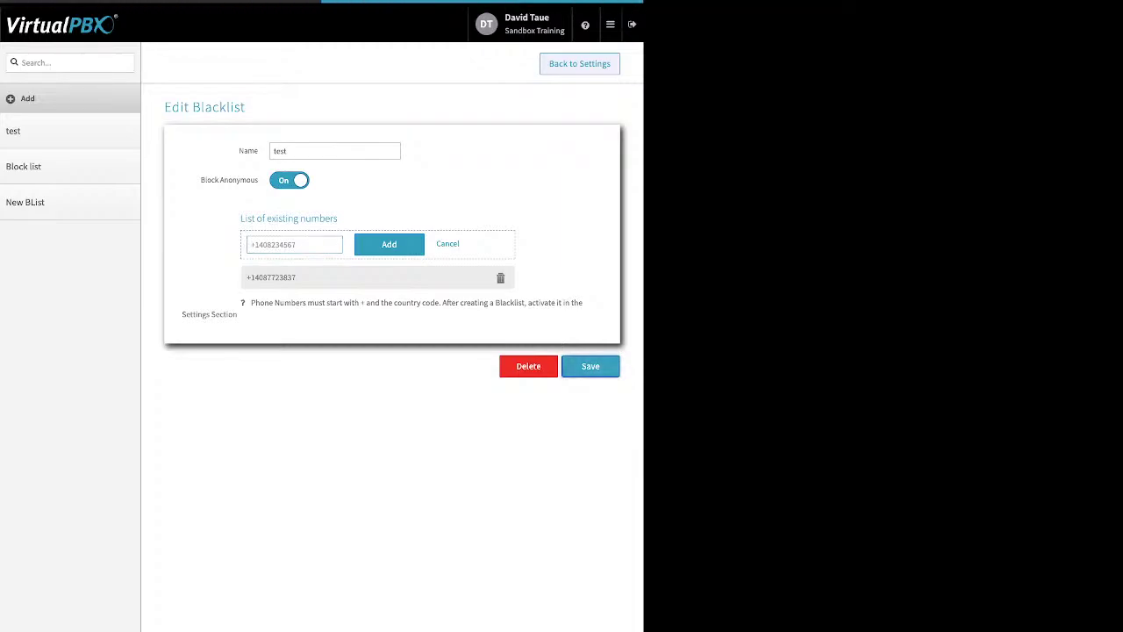
click(132, 61)
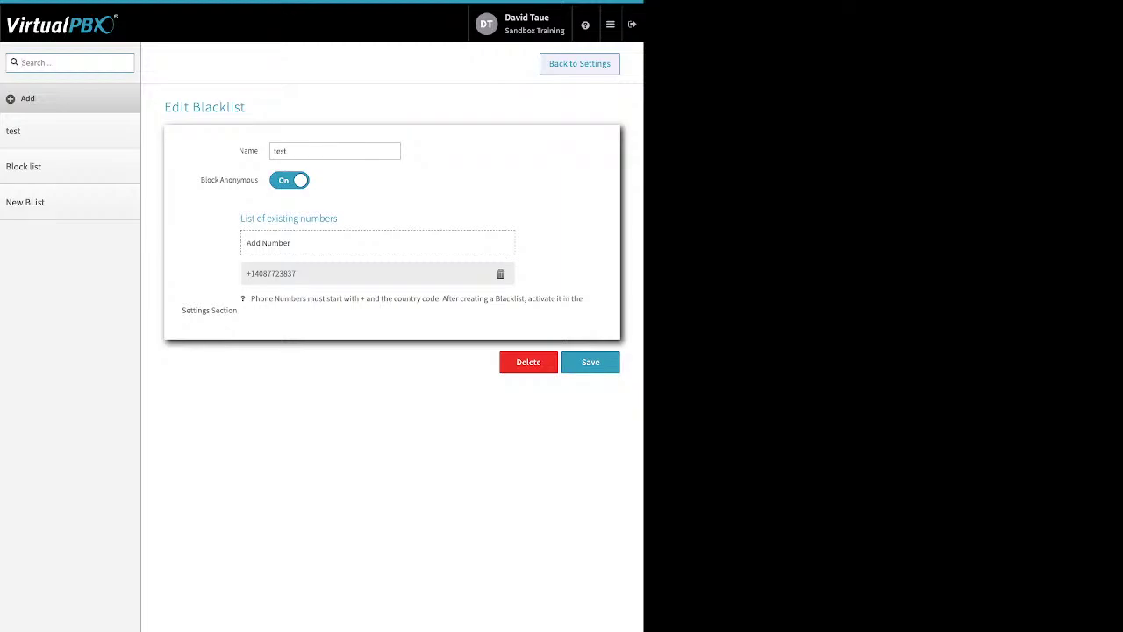
click(577, 361)
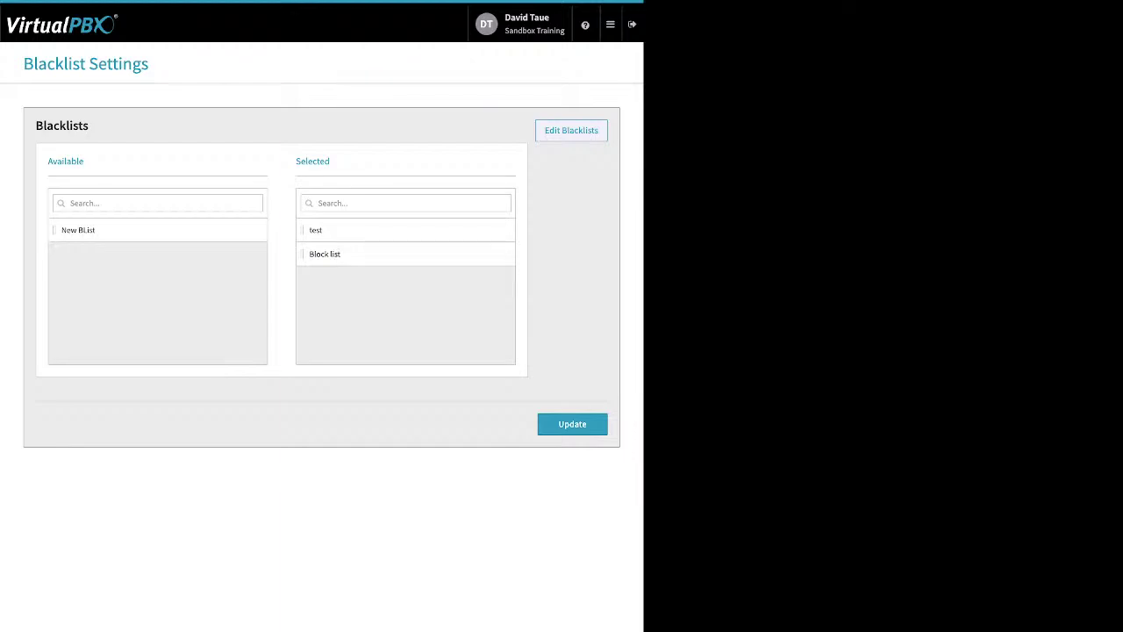
Step: Move New BList into the Selected blacklists and update the selection
drag(331, 161, 296, 160)
drag(78, 230, 405, 278)
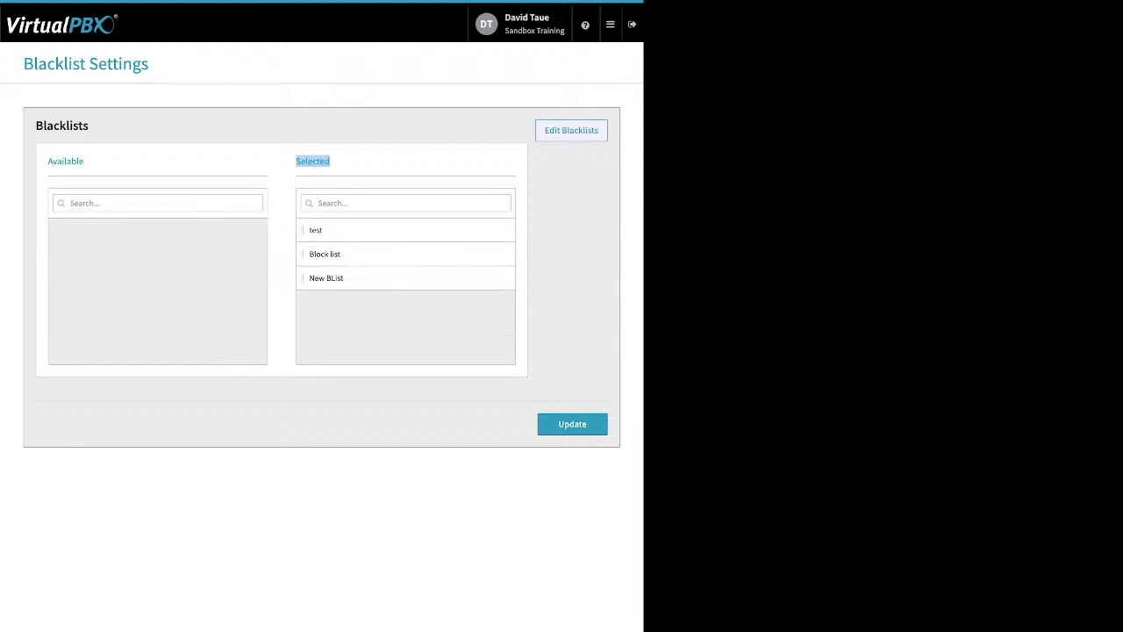
click(572, 424)
click(610, 24)
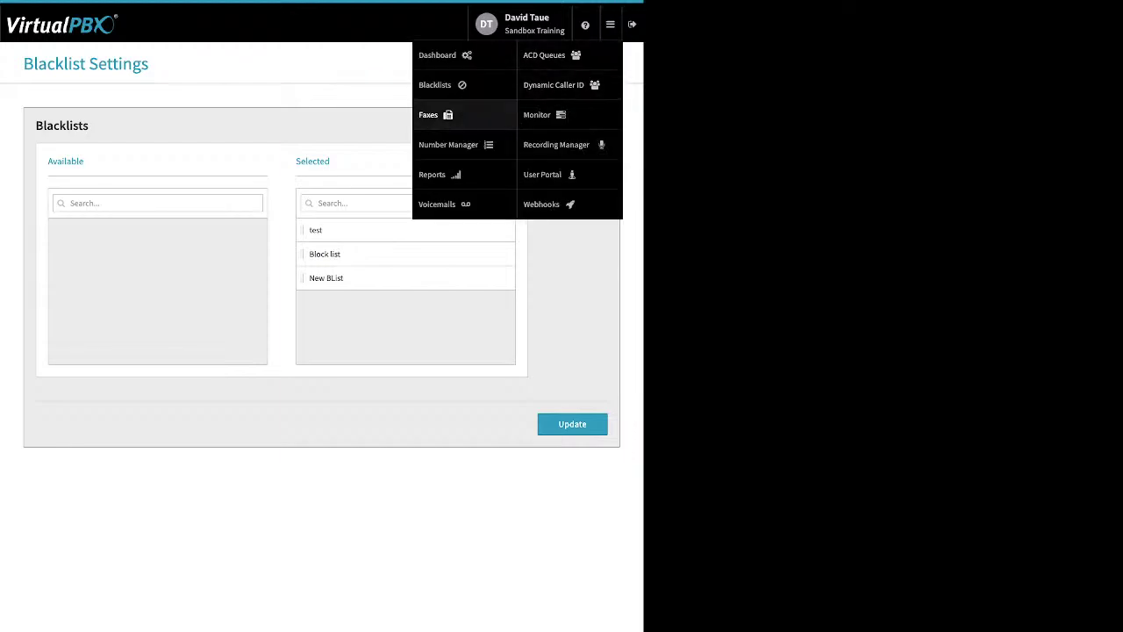
Step: Show the inbound faxes for Sandbox Training's Main Faxbox, checking and unchecking its one fax
click(449, 143)
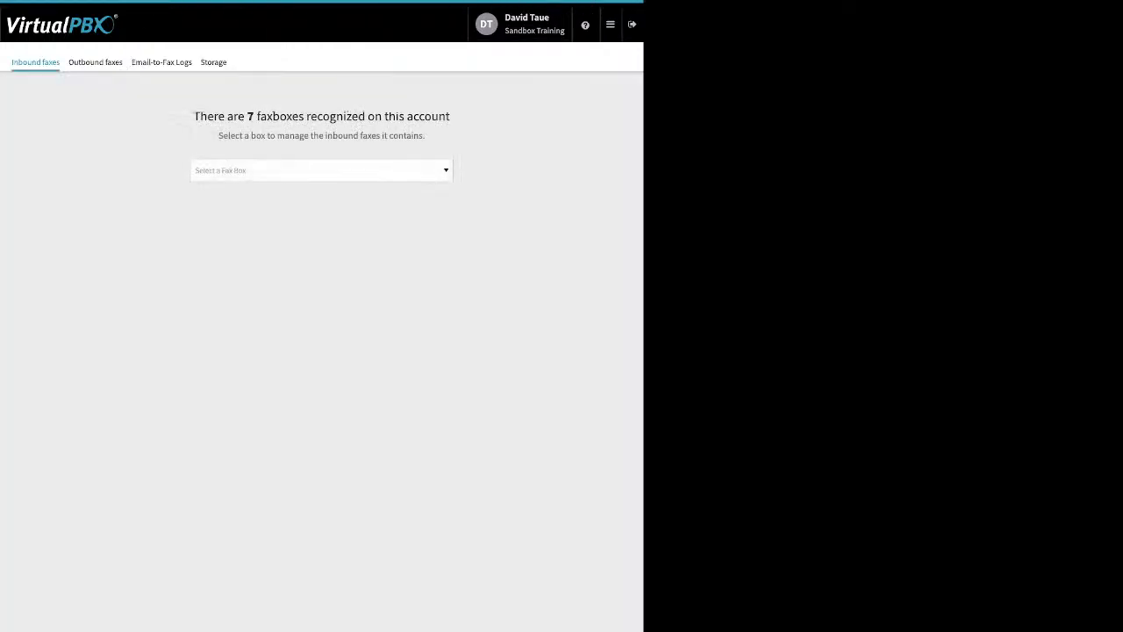
click(322, 170)
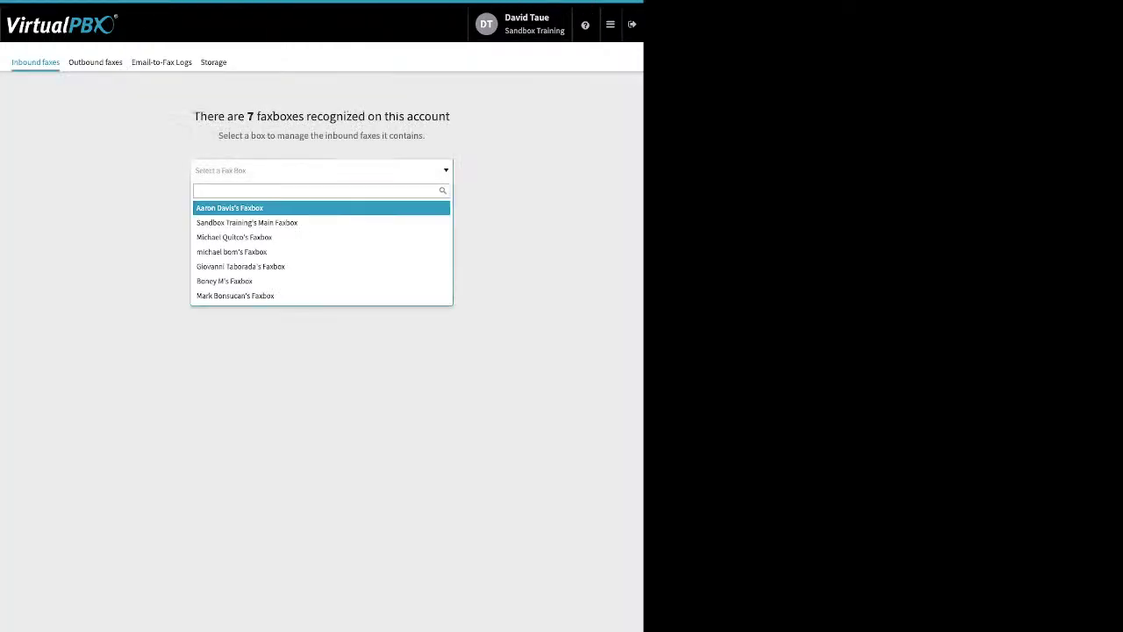
key(Down)
key(Return)
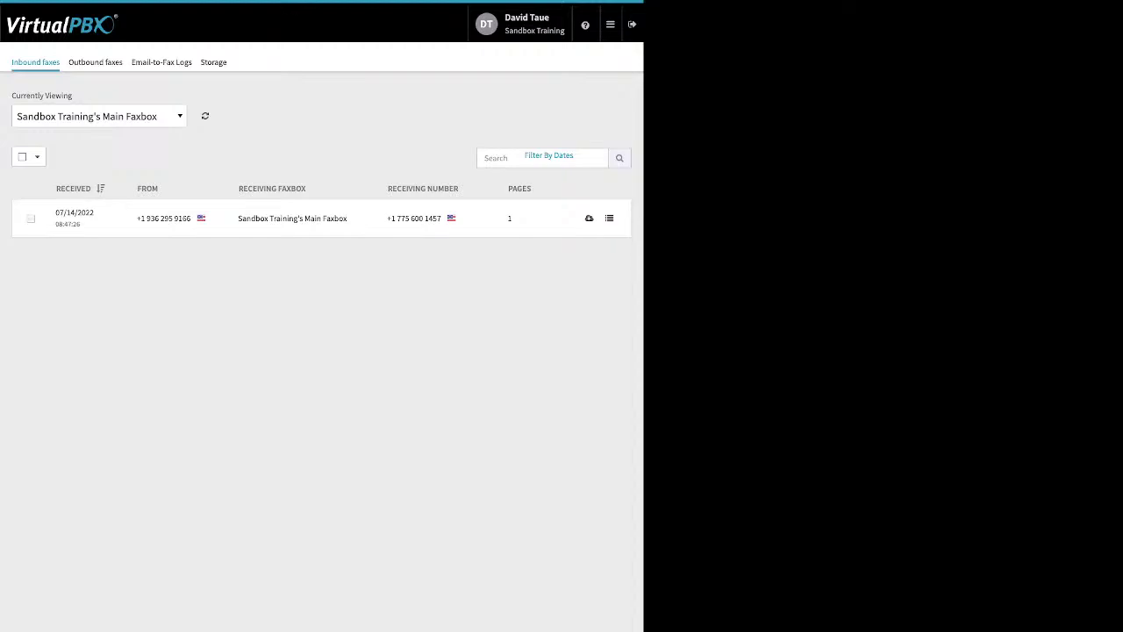
click(30, 218)
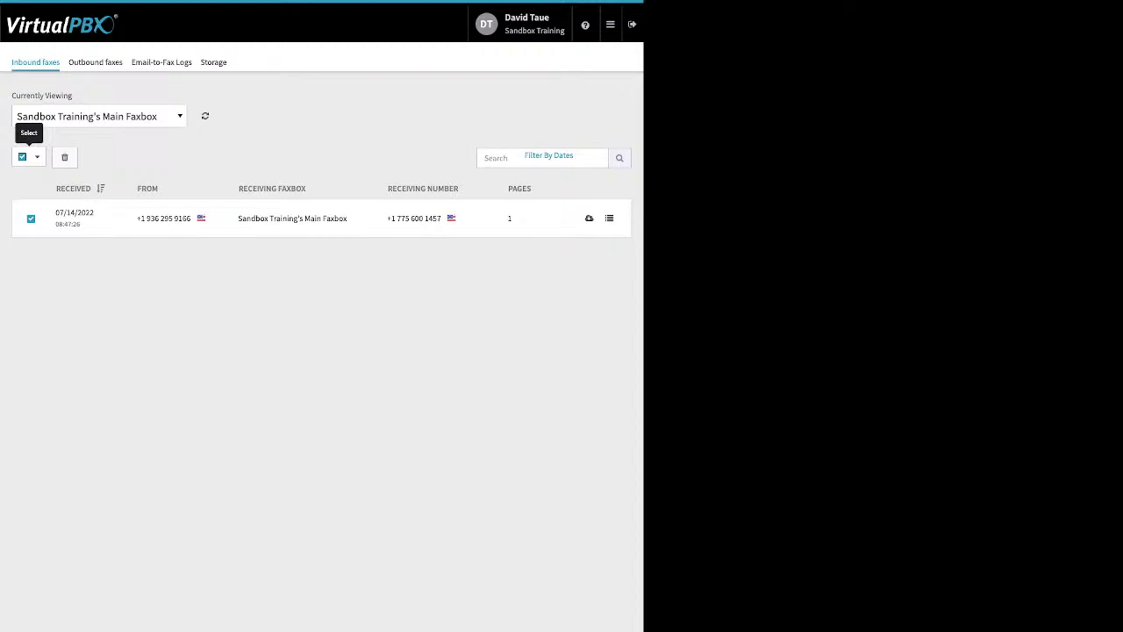
click(22, 156)
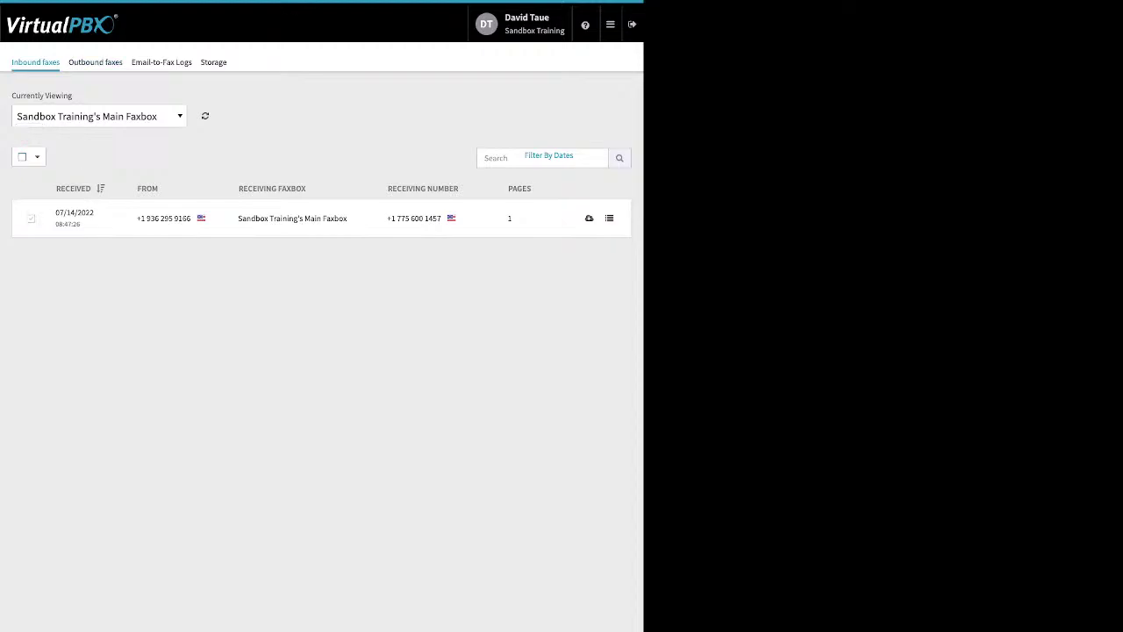
Step: Switch to Outbound faxes for Sandbox Training's Main Faxbox
click(95, 62)
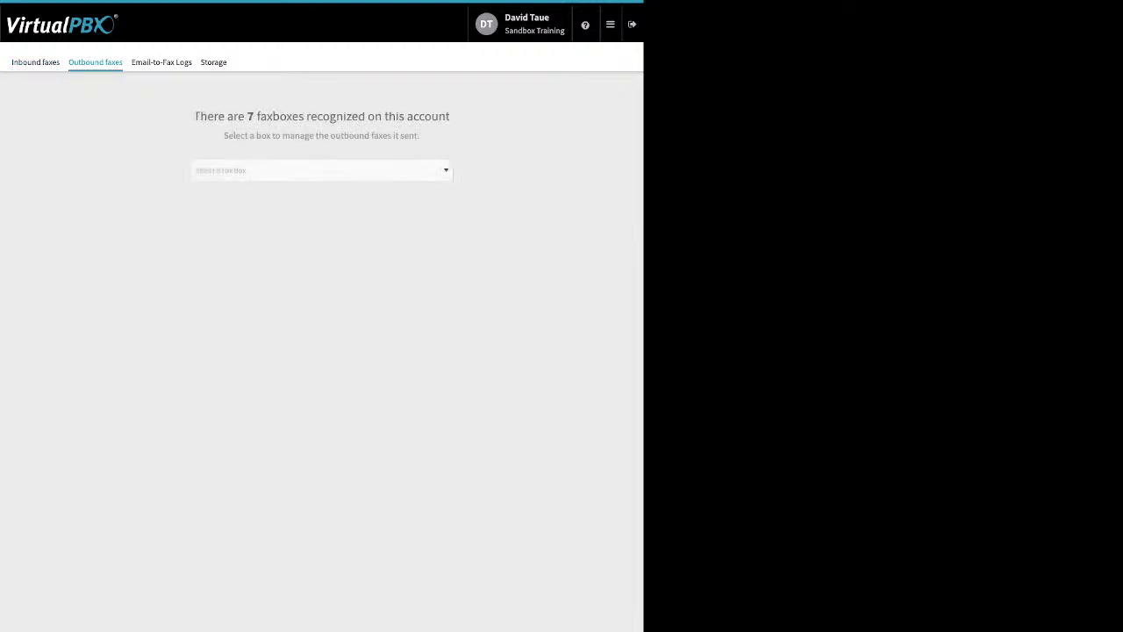
click(321, 171)
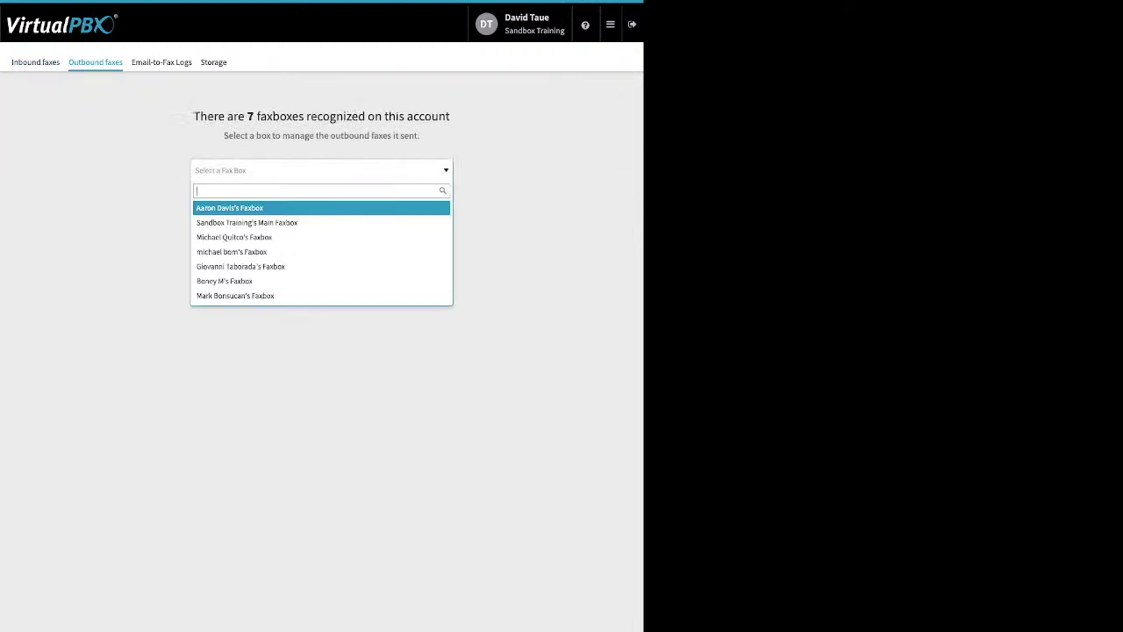
key(Down)
key(Return)
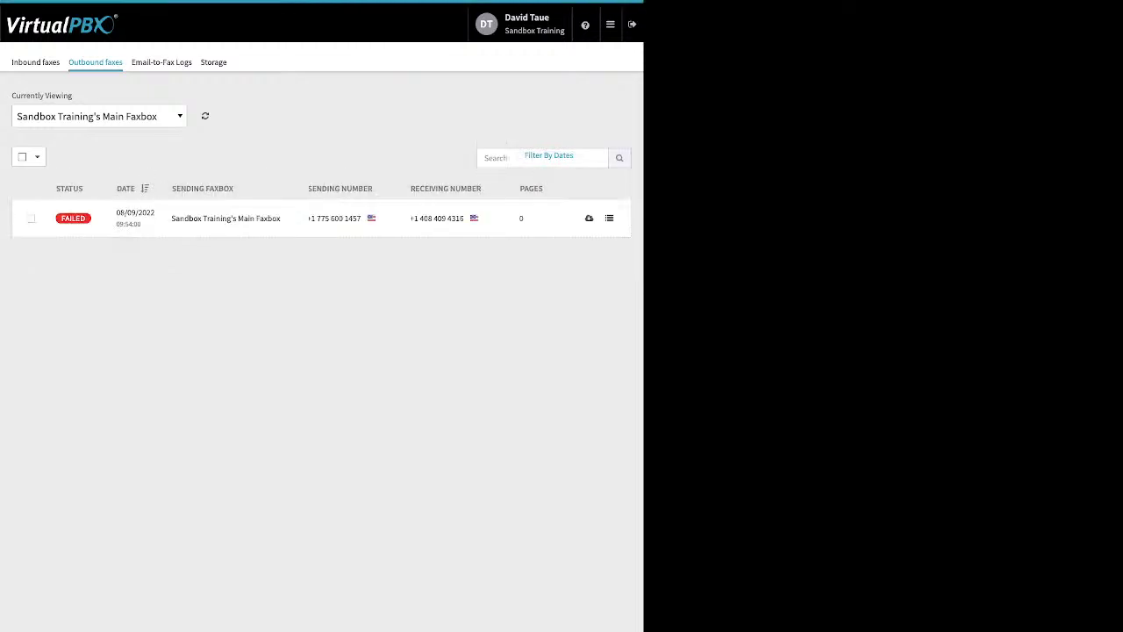
Step: Review the failed 08/09/2022 fax's details and close the details modal
drag(420, 217, 464, 218)
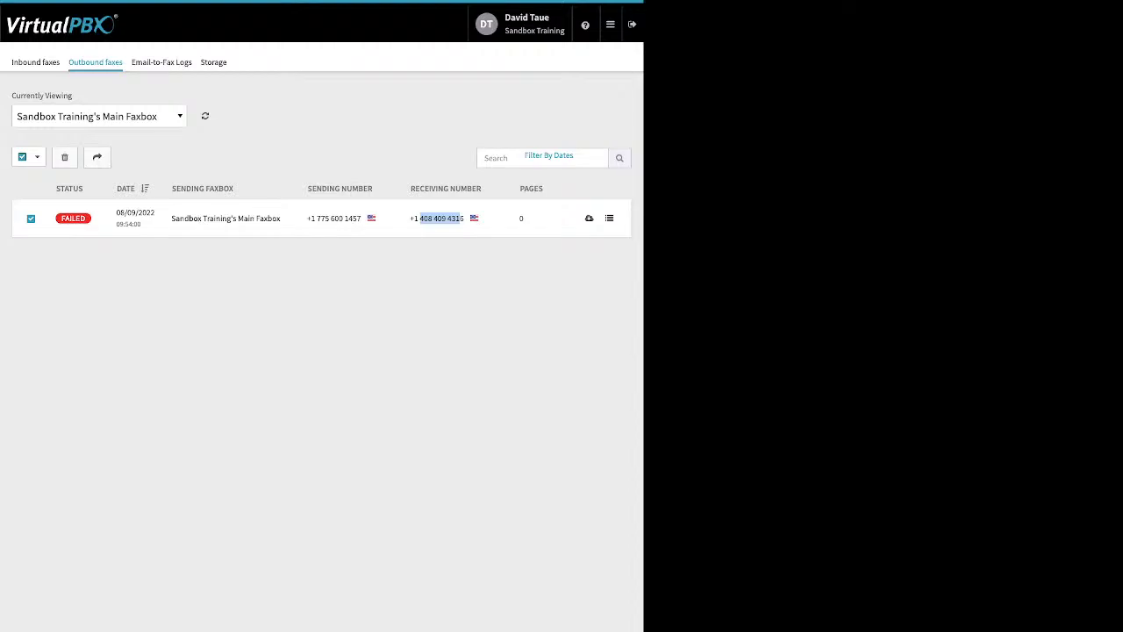
click(465, 217)
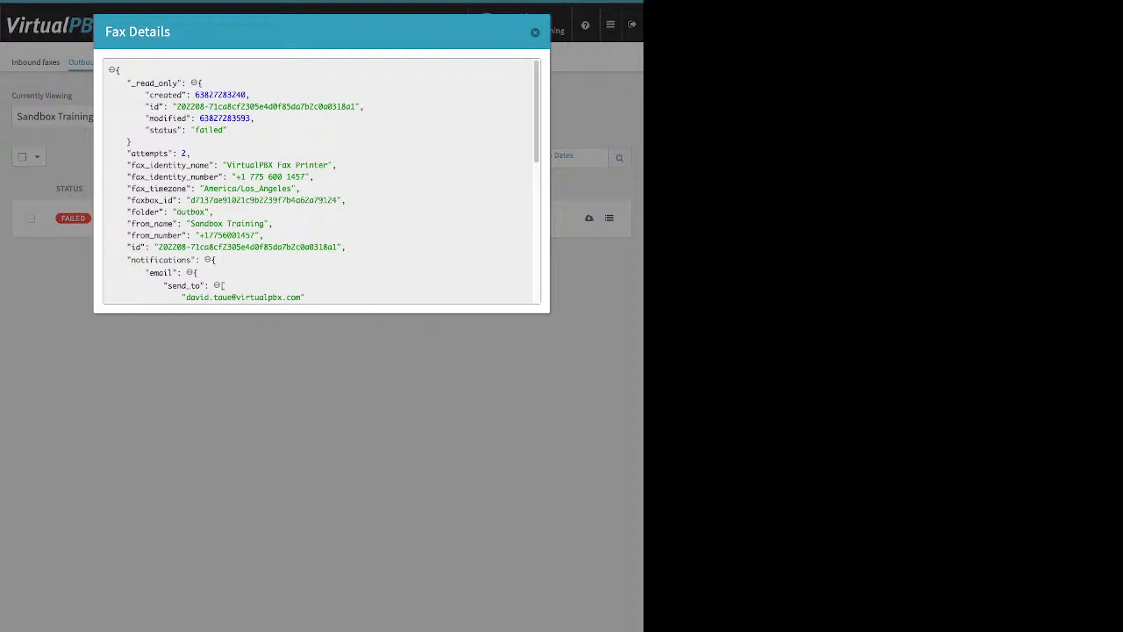
drag(155, 130, 228, 129)
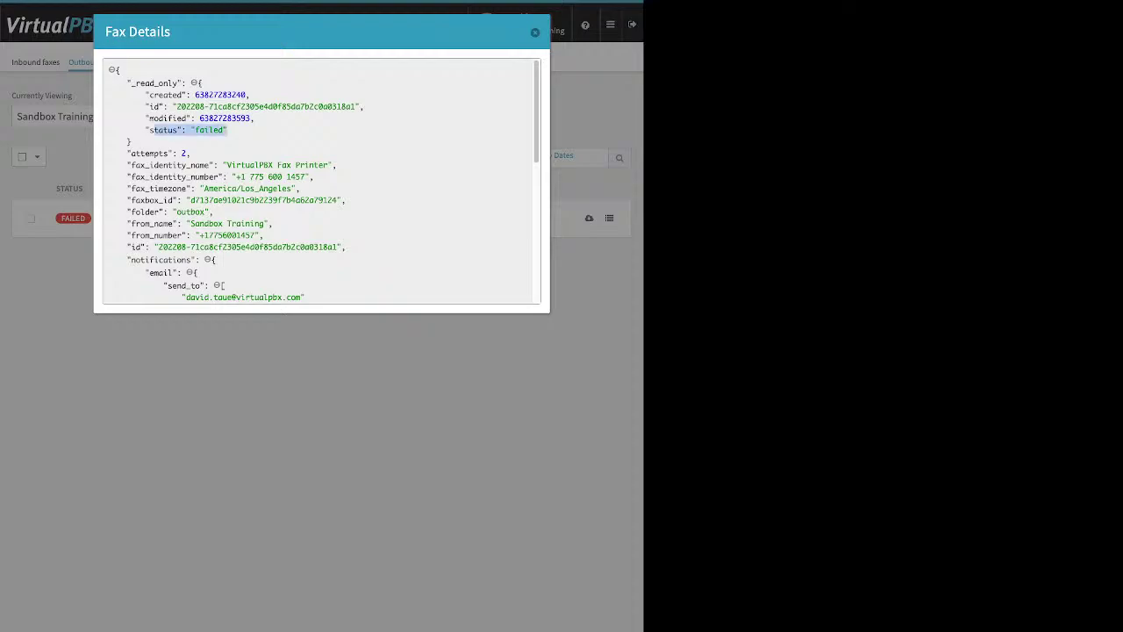
scroll(321, 181, down, 3)
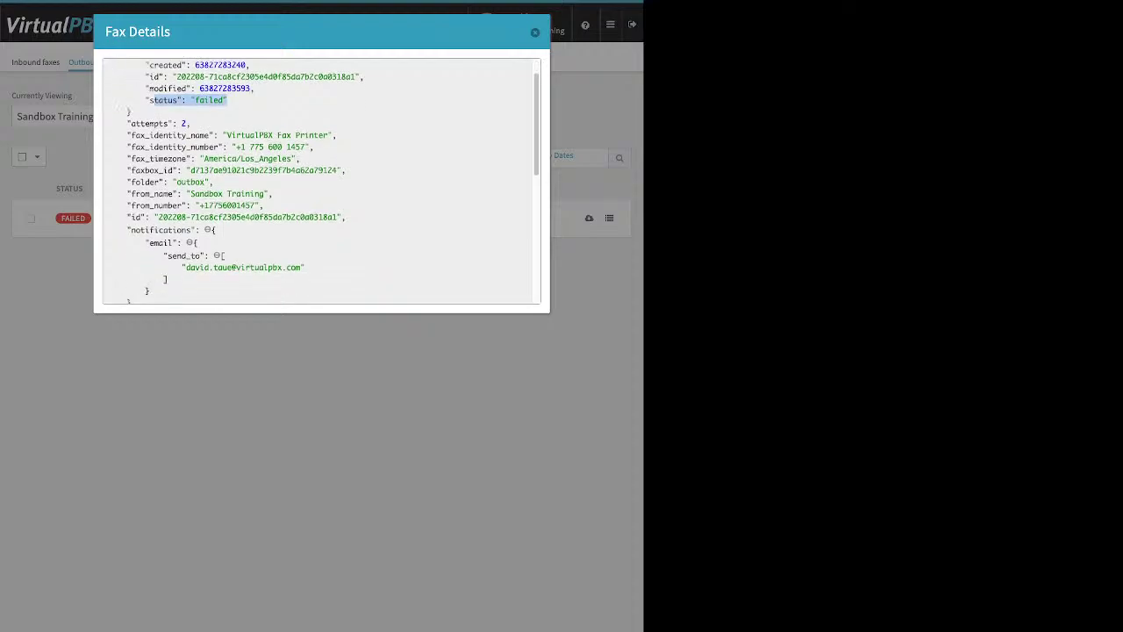
scroll(130, 264, down, 10)
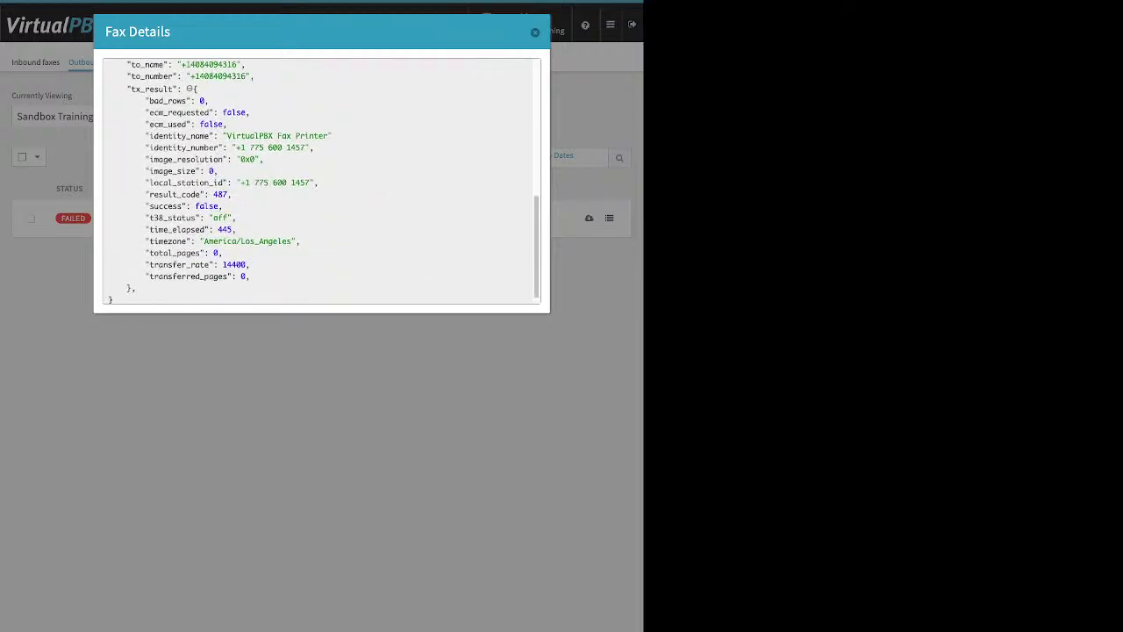
scroll(130, 264, down, 1)
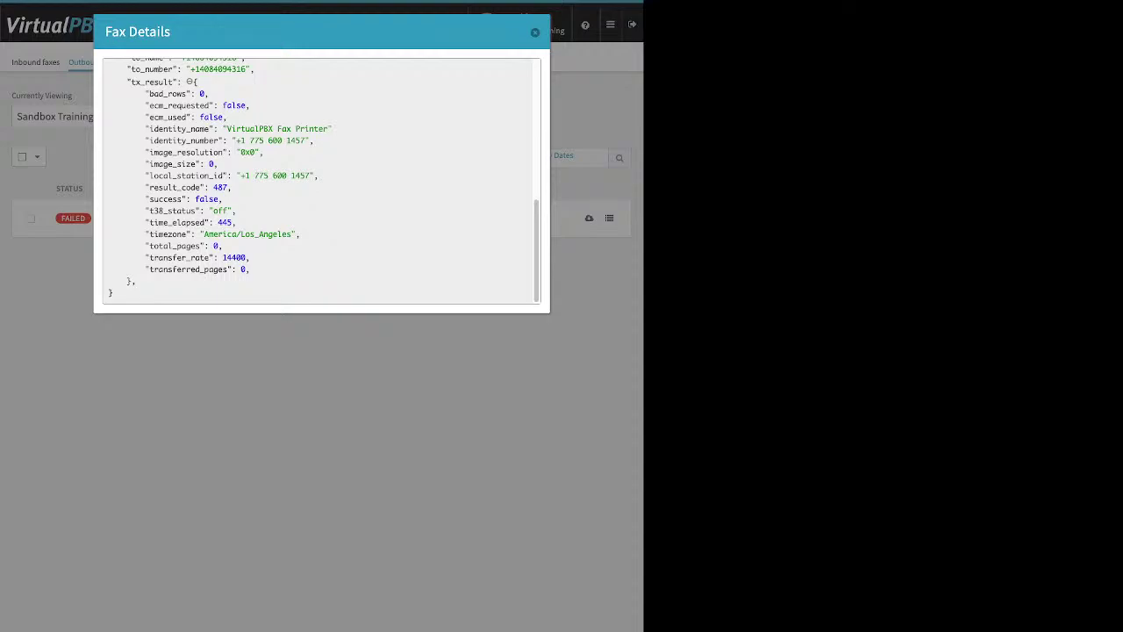
scroll(322, 180, up, 2)
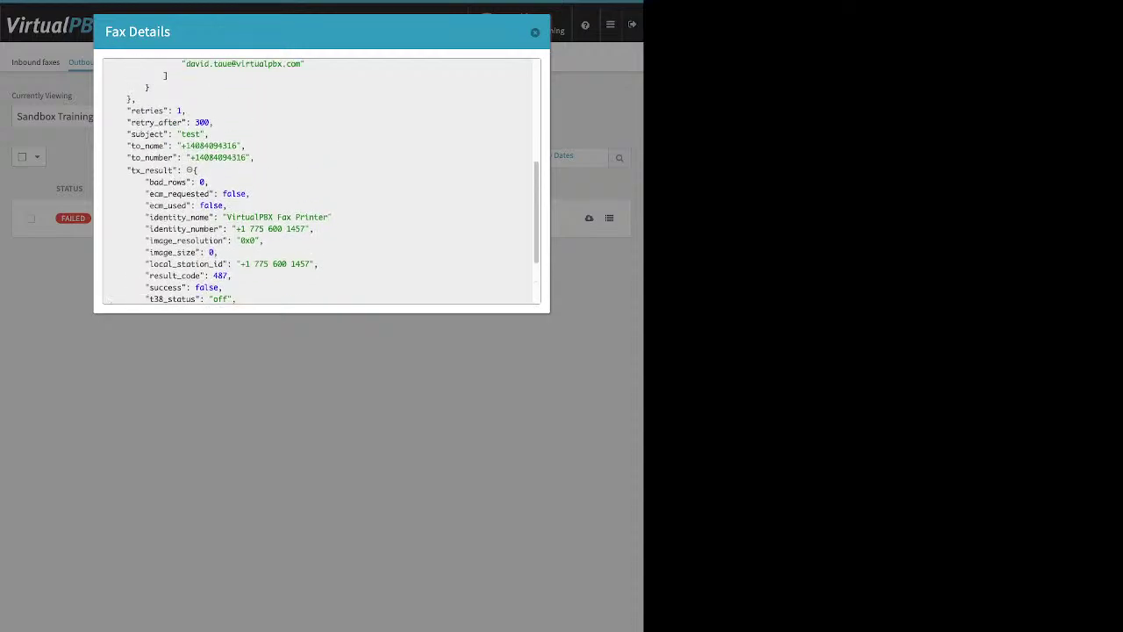
key(Escape)
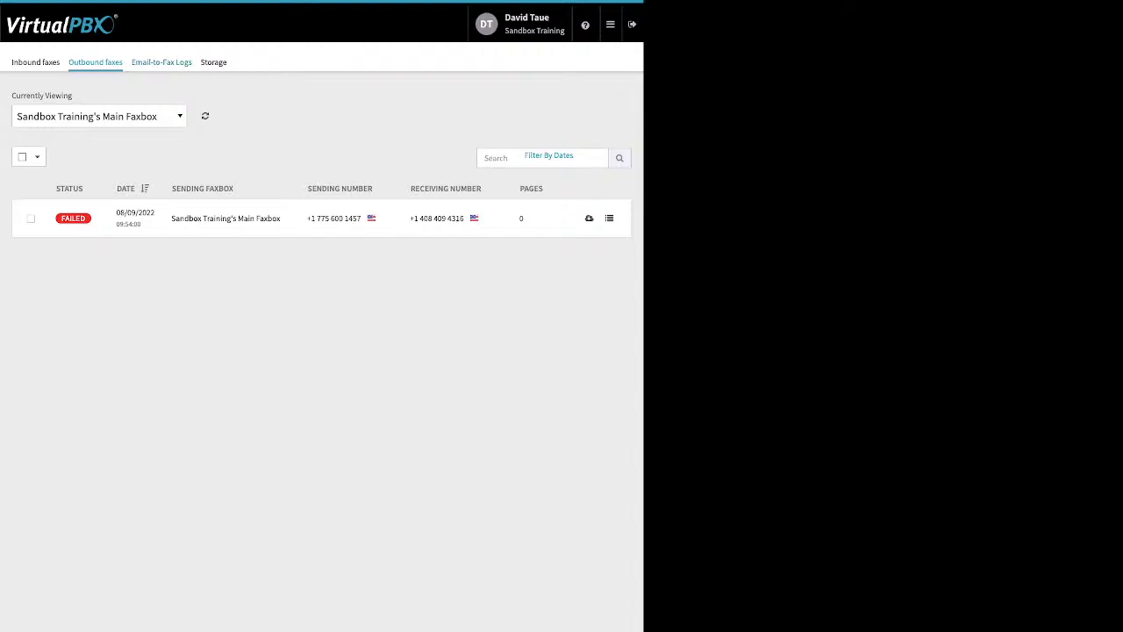
Step: Open Email-to-Fax Logs and check the 'no valid attachment' error in an entry's Technical Details
click(161, 62)
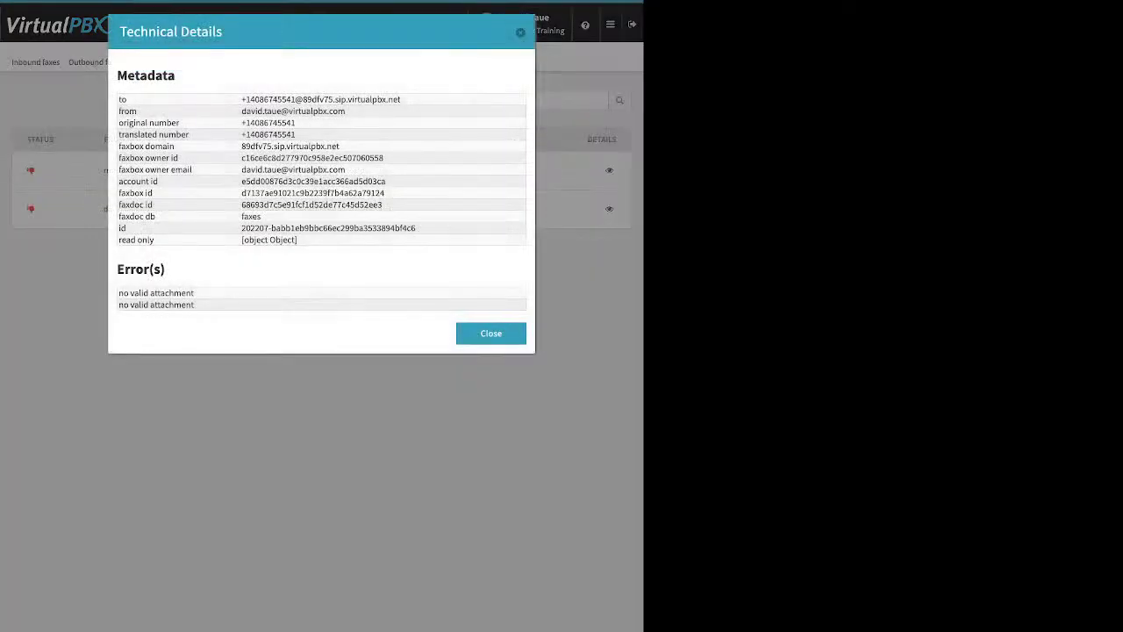
drag(195, 305, 118, 305)
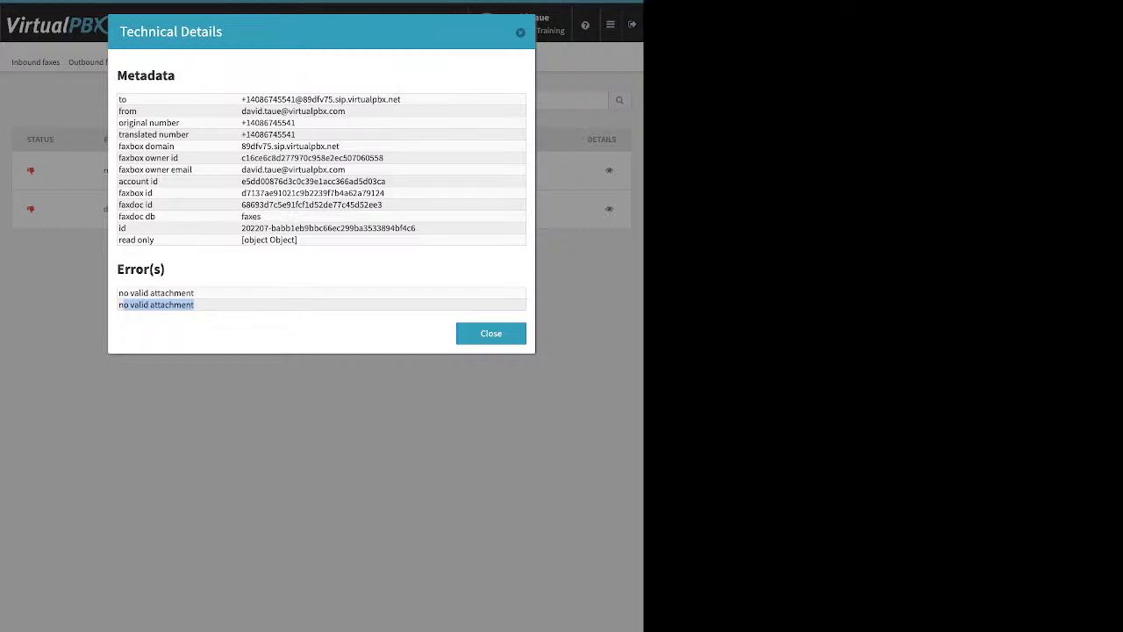
key(Escape)
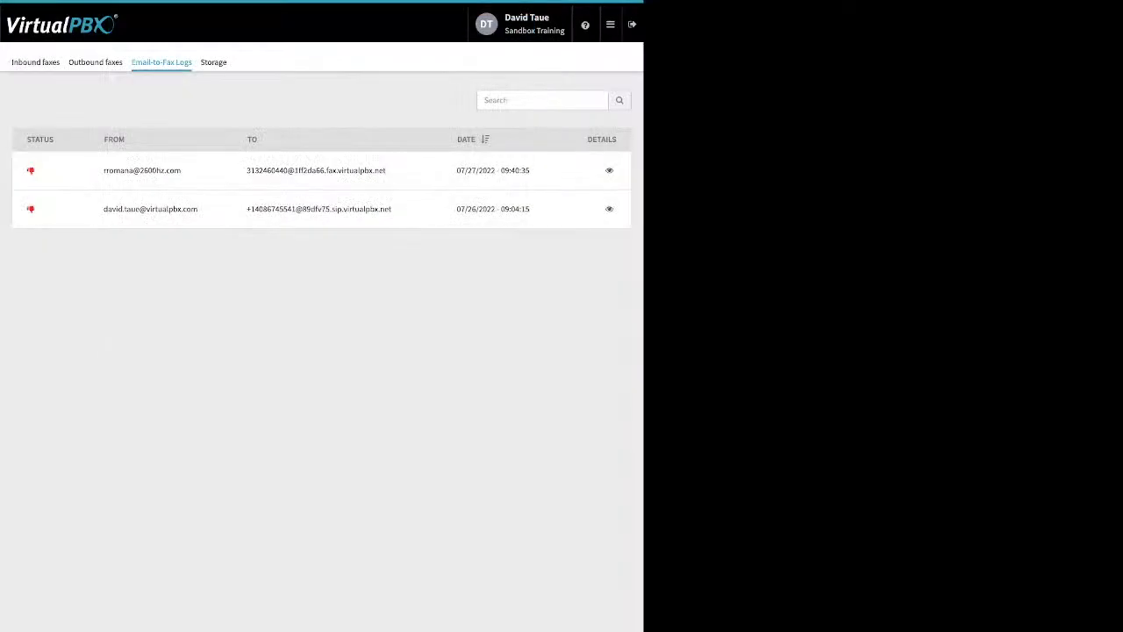
click(610, 24)
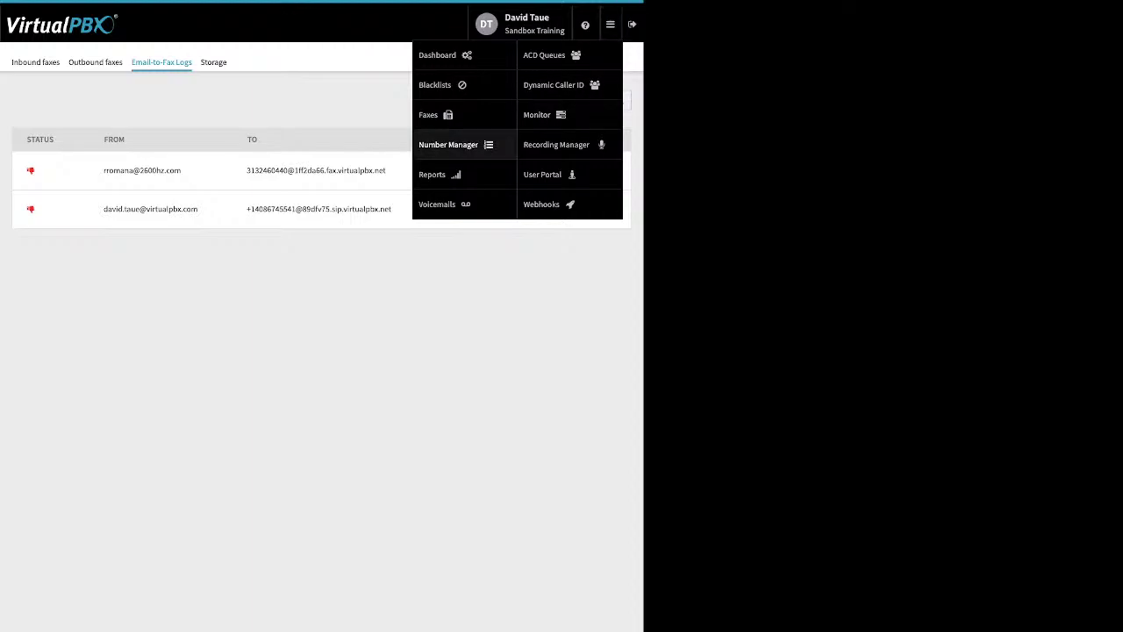
Step: Go to Number Manager to see the four spare numbers under Sandbox Training
click(448, 145)
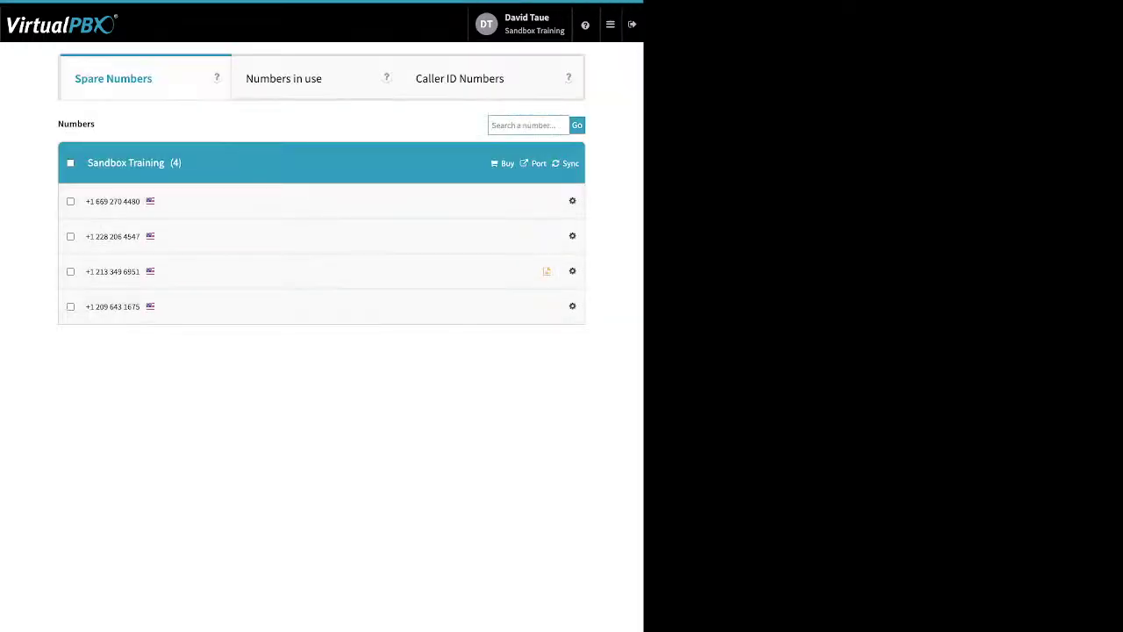
click(586, 24)
click(610, 24)
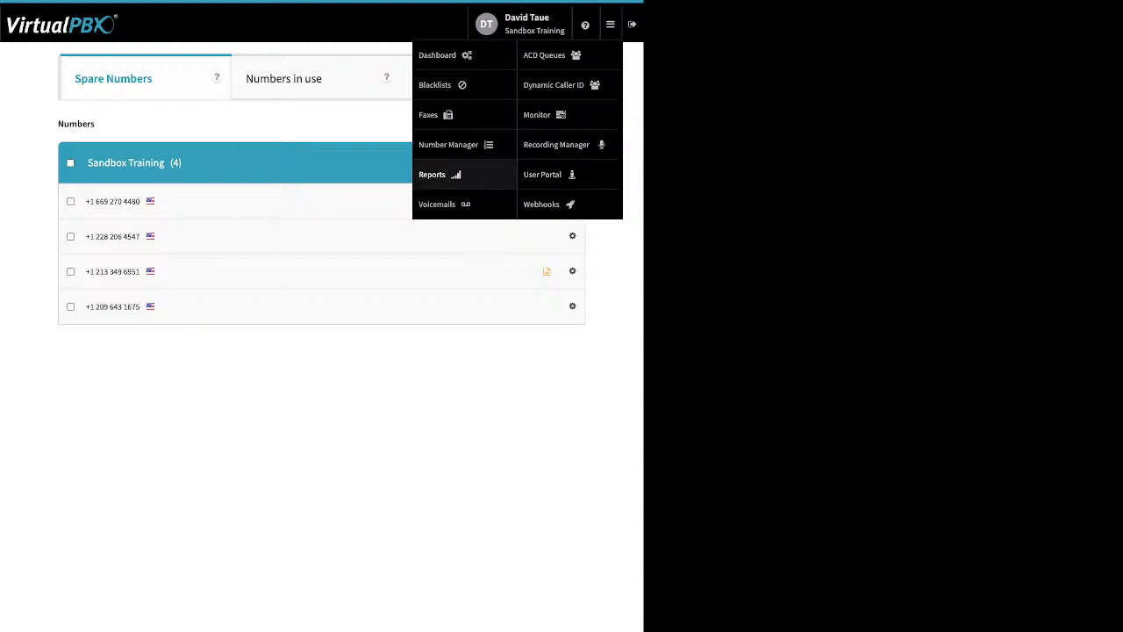
Step: Open Voicemails and pick the user's own voicemail box by searching 'da'
click(436, 203)
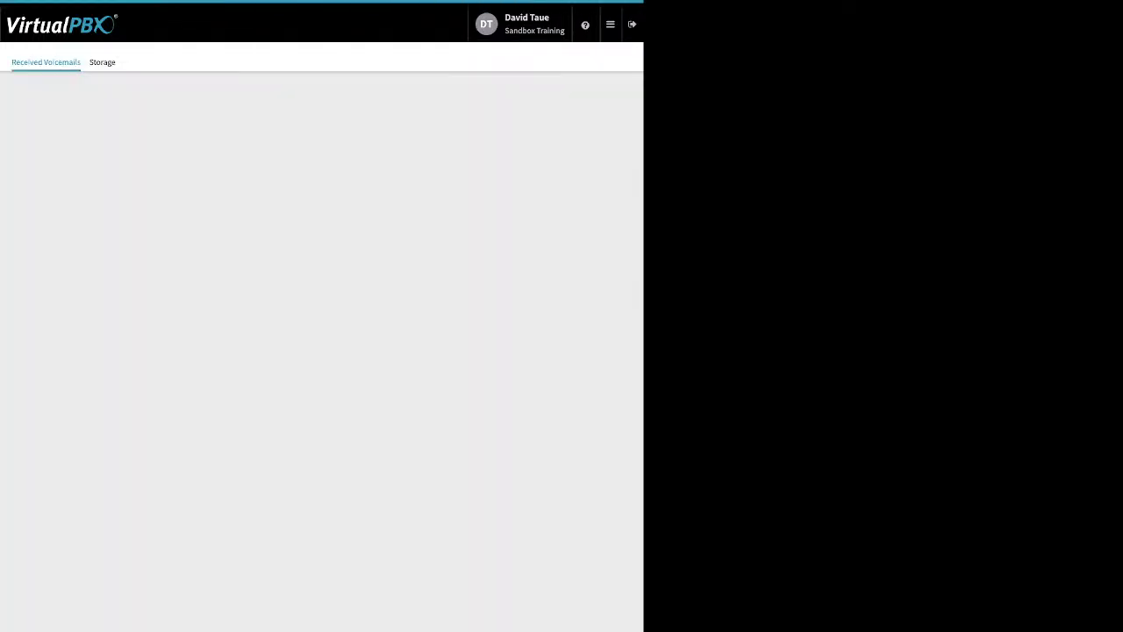
click(321, 182)
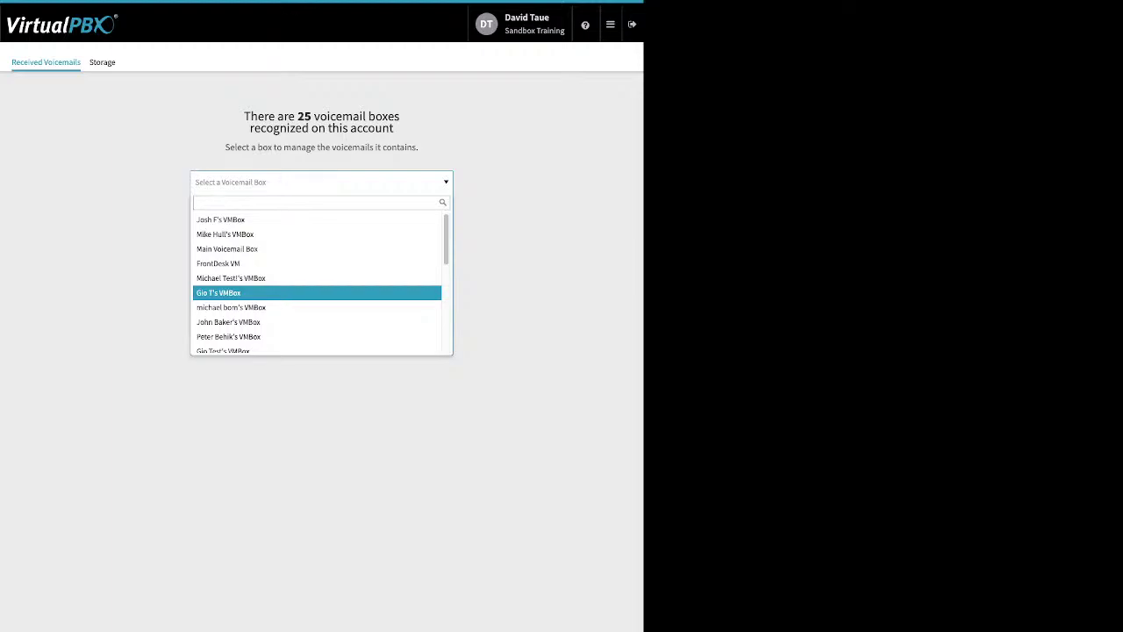
text(da)
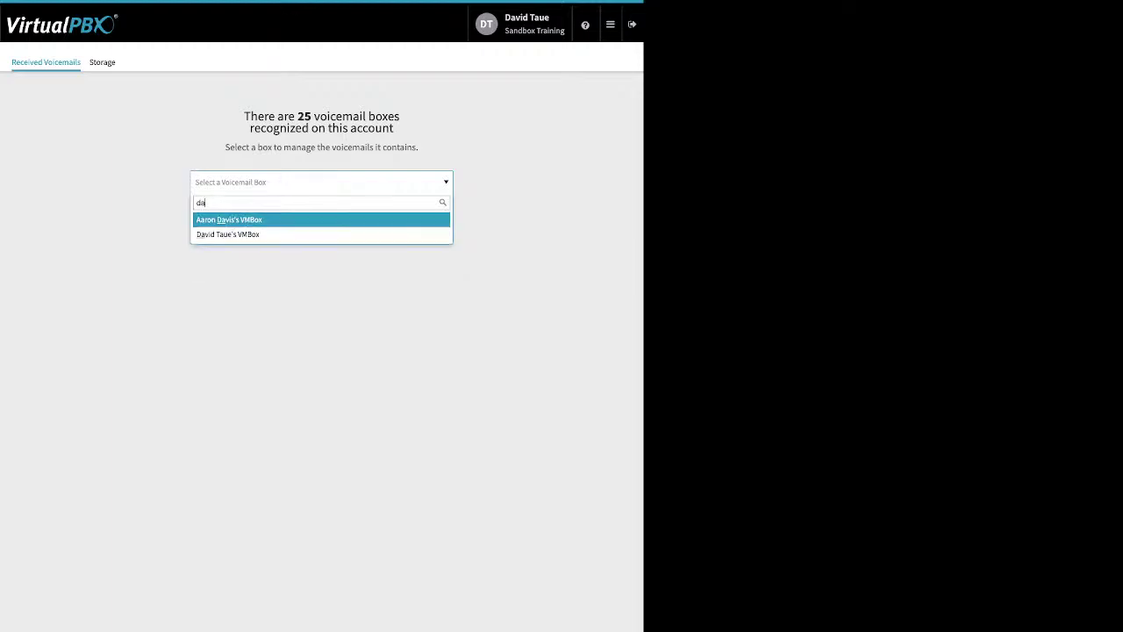
key(Return)
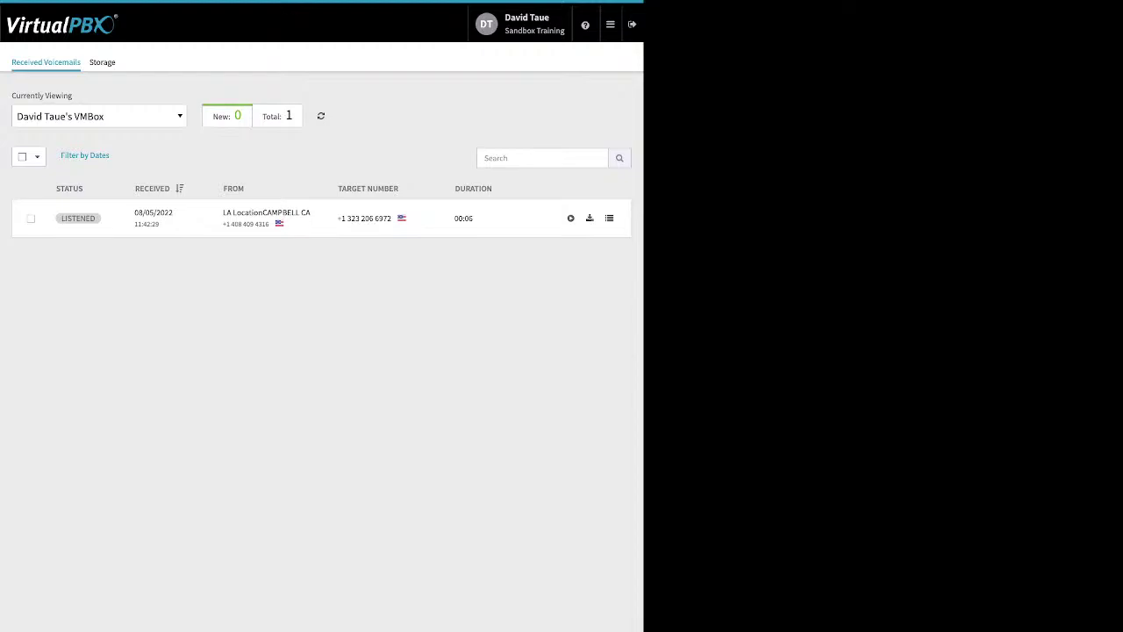
Step: Select the 08/05/2022 voicemail and preview its Move To and Mark As options without changing anything
click(31, 219)
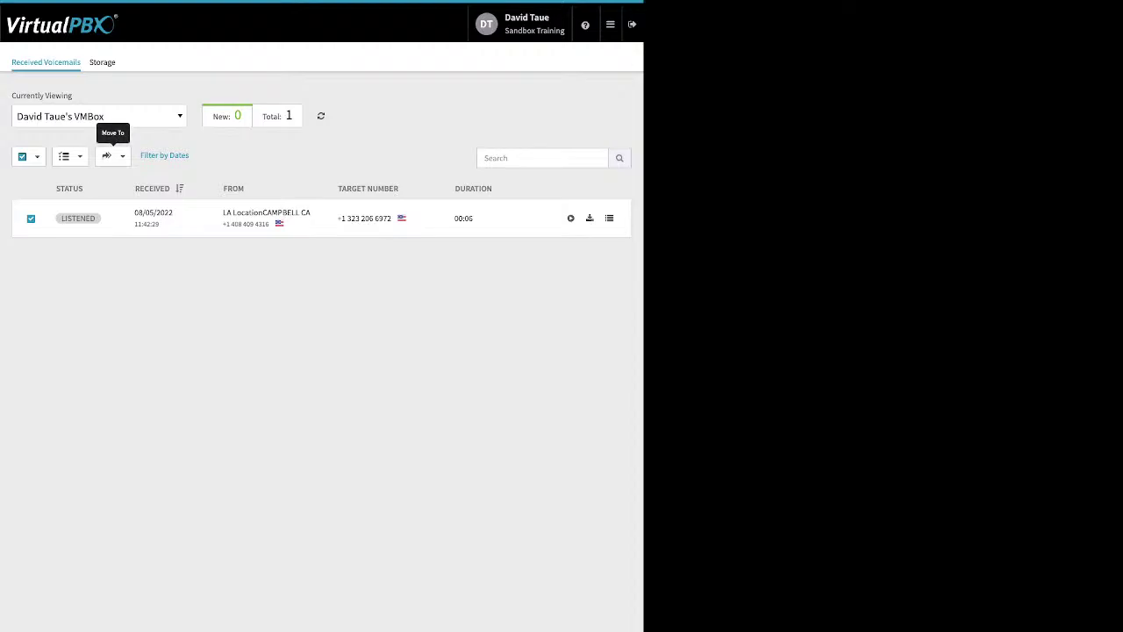
click(109, 155)
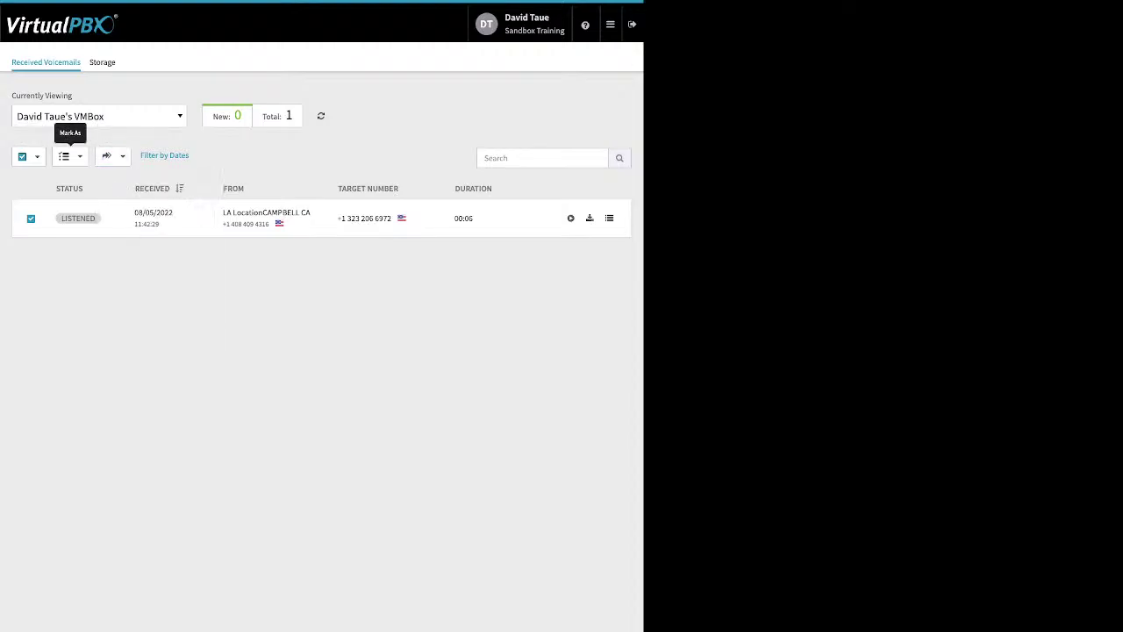
click(65, 156)
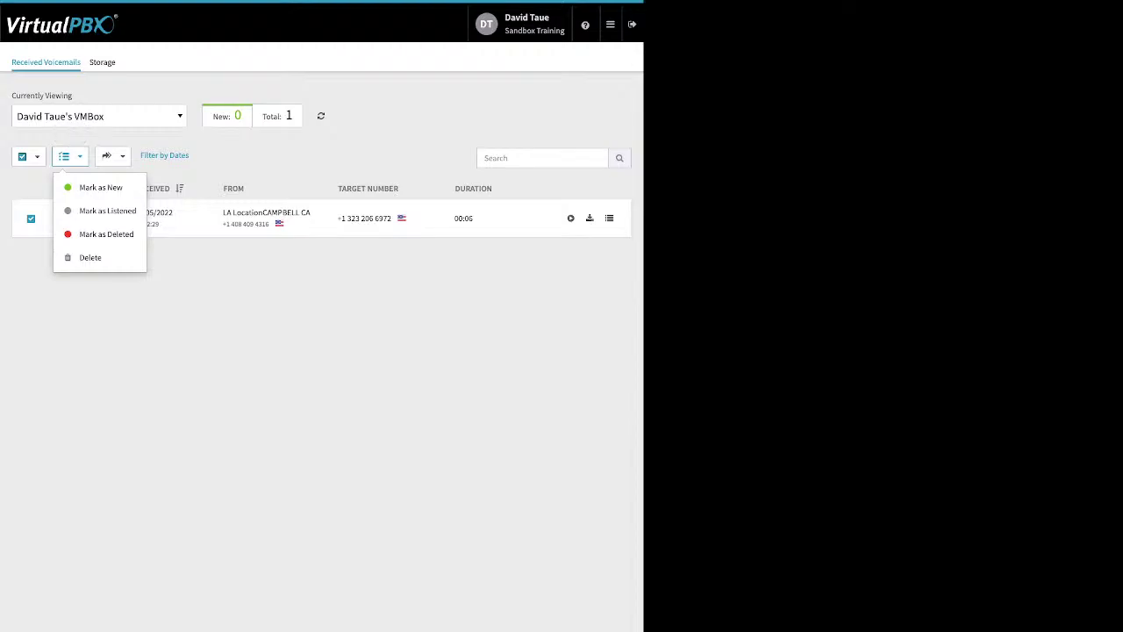
click(166, 307)
click(611, 25)
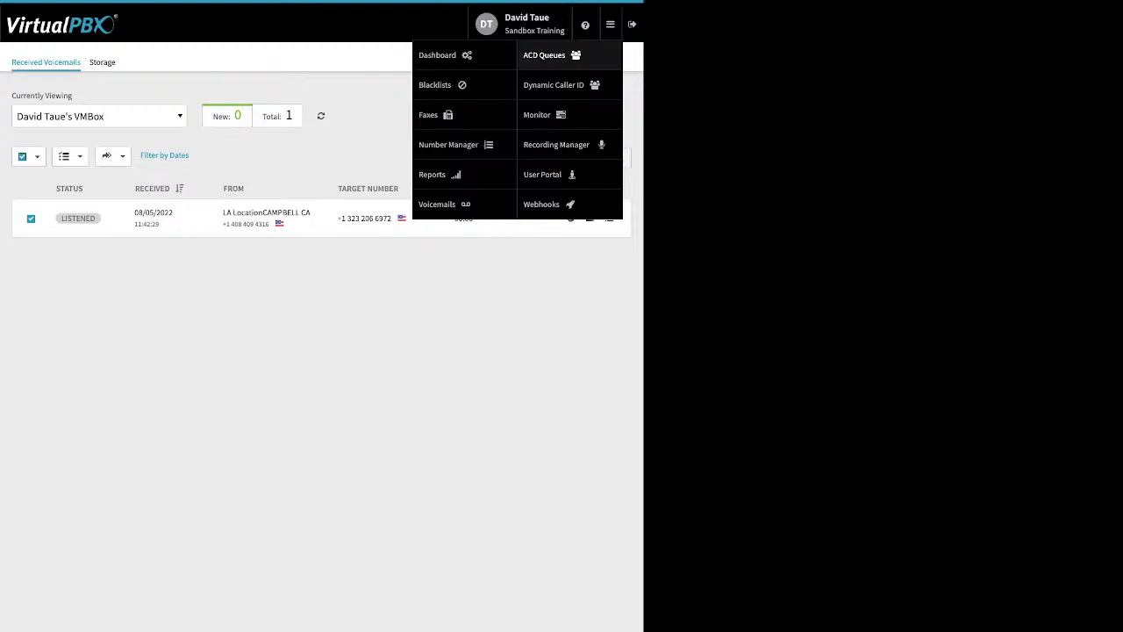
Step: Open ACD Queues to load the agent dashboard with My Support, Second Q, Tech and Test queue
click(544, 54)
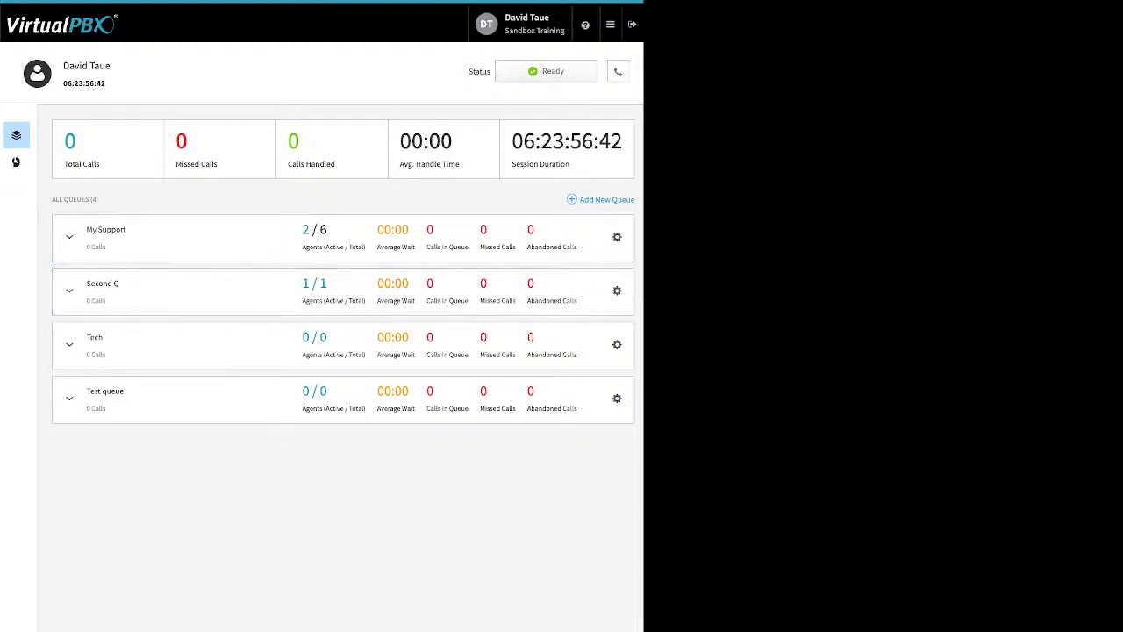
key(ctrl+a)
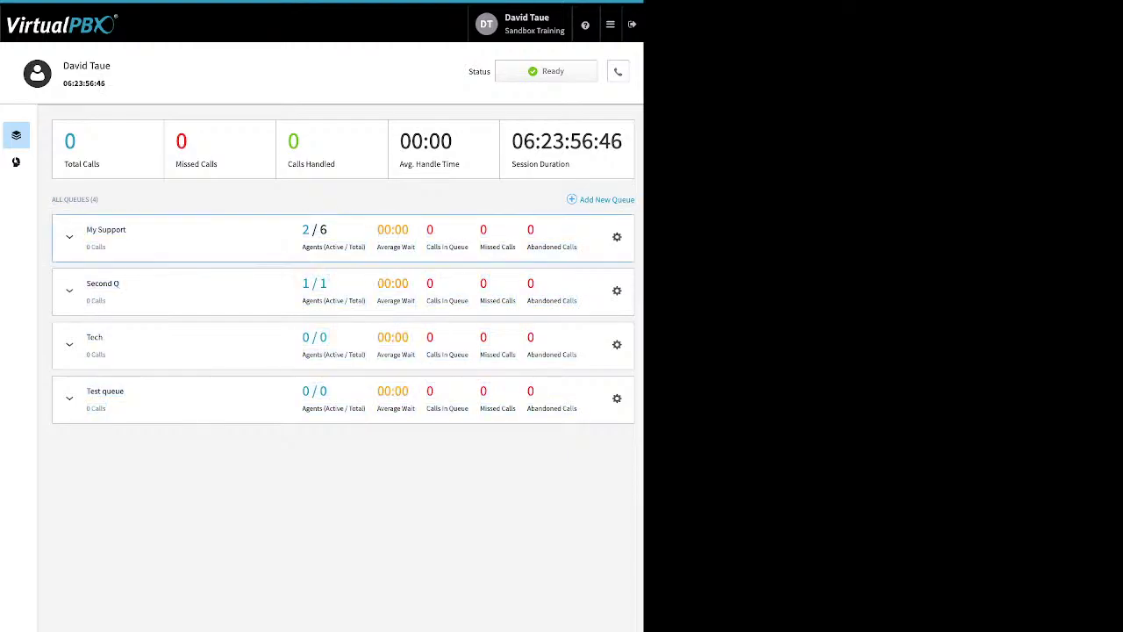
Step: Review the My Support queue's name, call-in number and routing fields, then reveal the Treatment file upload
click(617, 237)
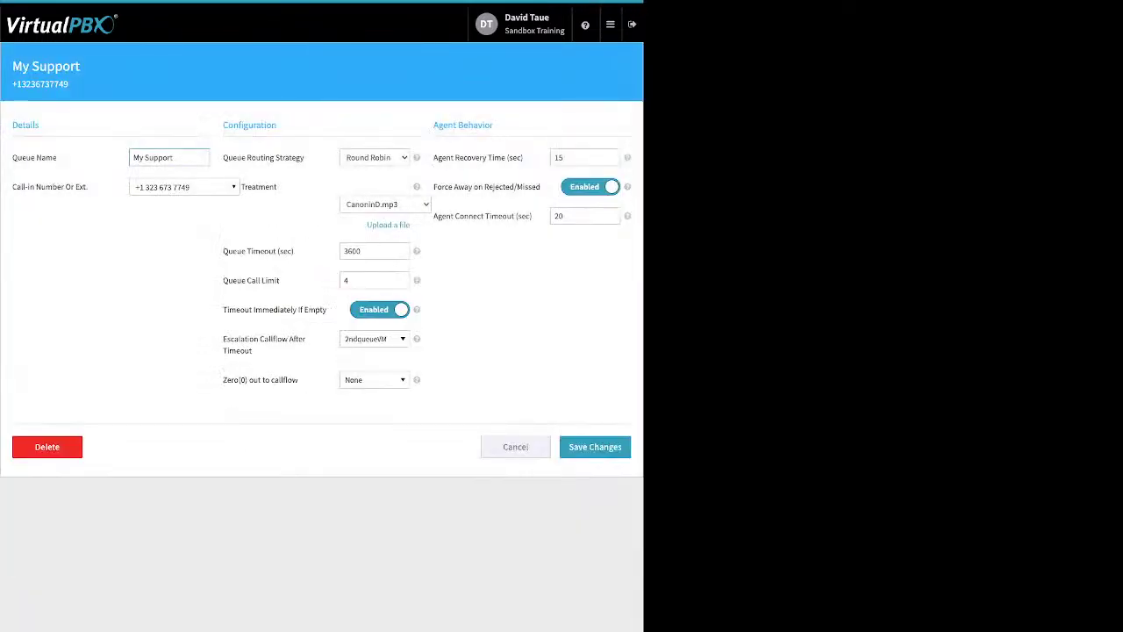
drag(18, 158, 57, 158)
click(92, 237)
drag(88, 187, 25, 187)
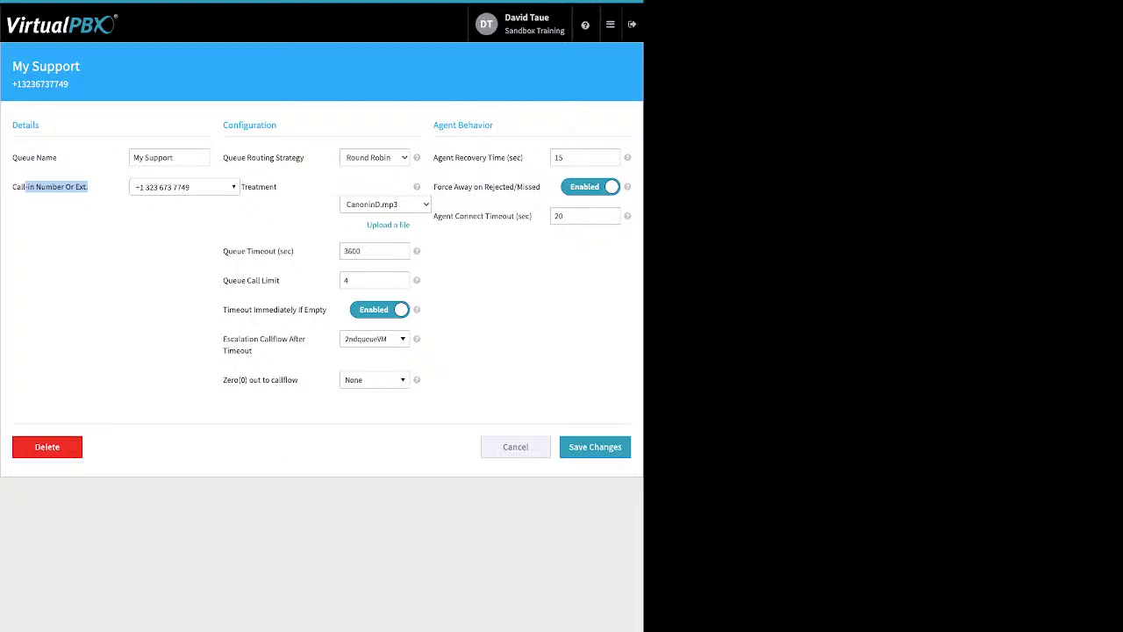
drag(222, 158, 303, 158)
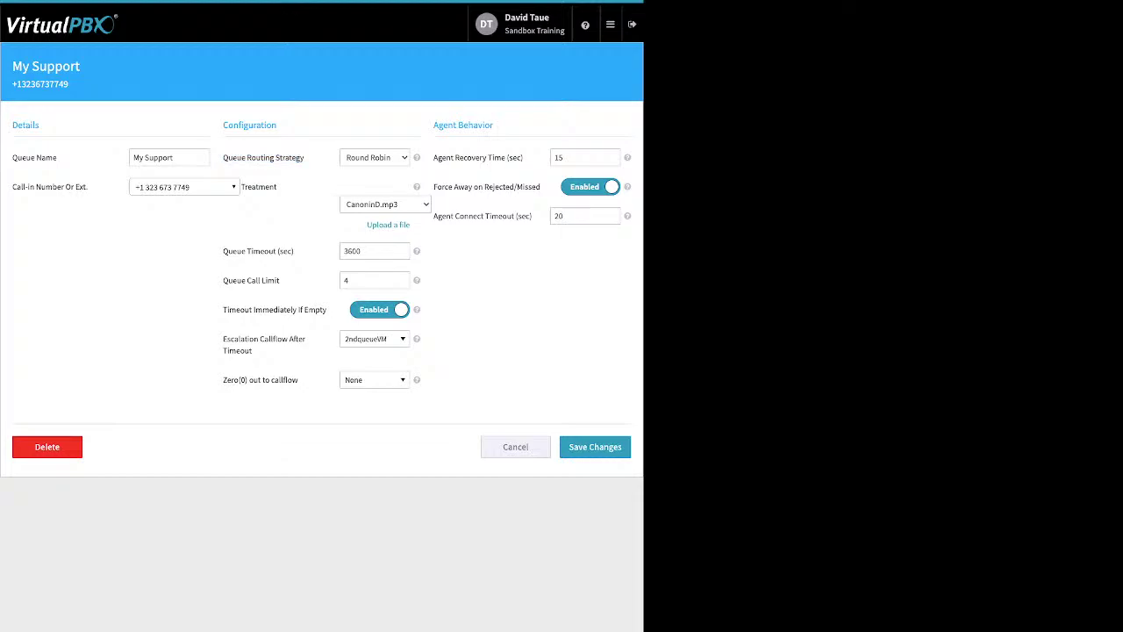
click(388, 226)
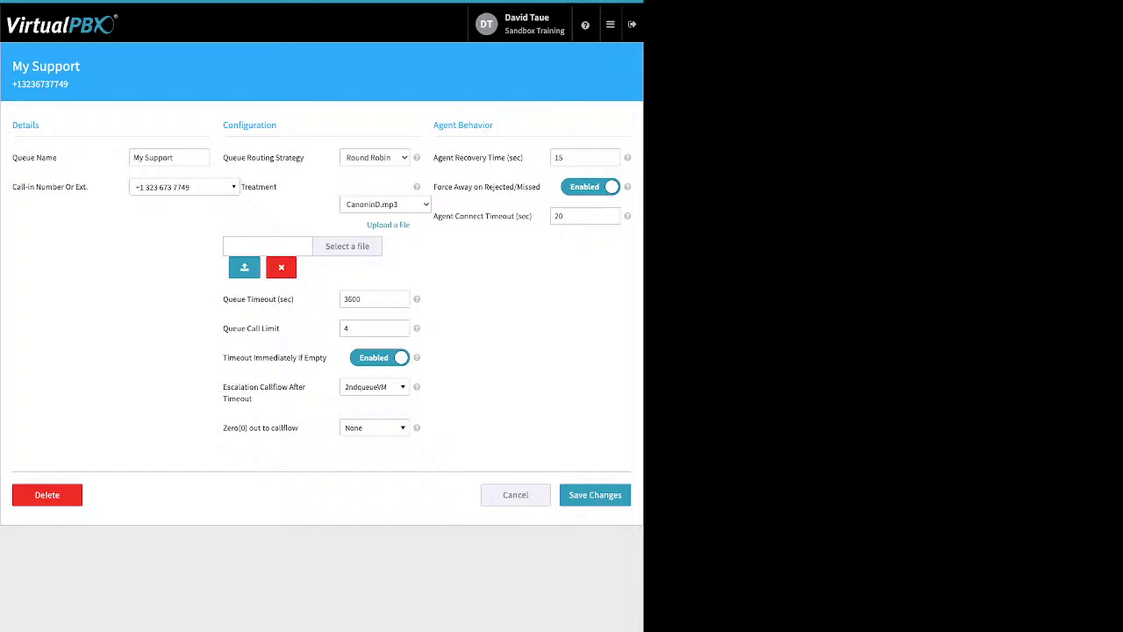
Step: Hide the upload field, review the timeout and call limit settings, then list the escalation callflow choices
click(281, 267)
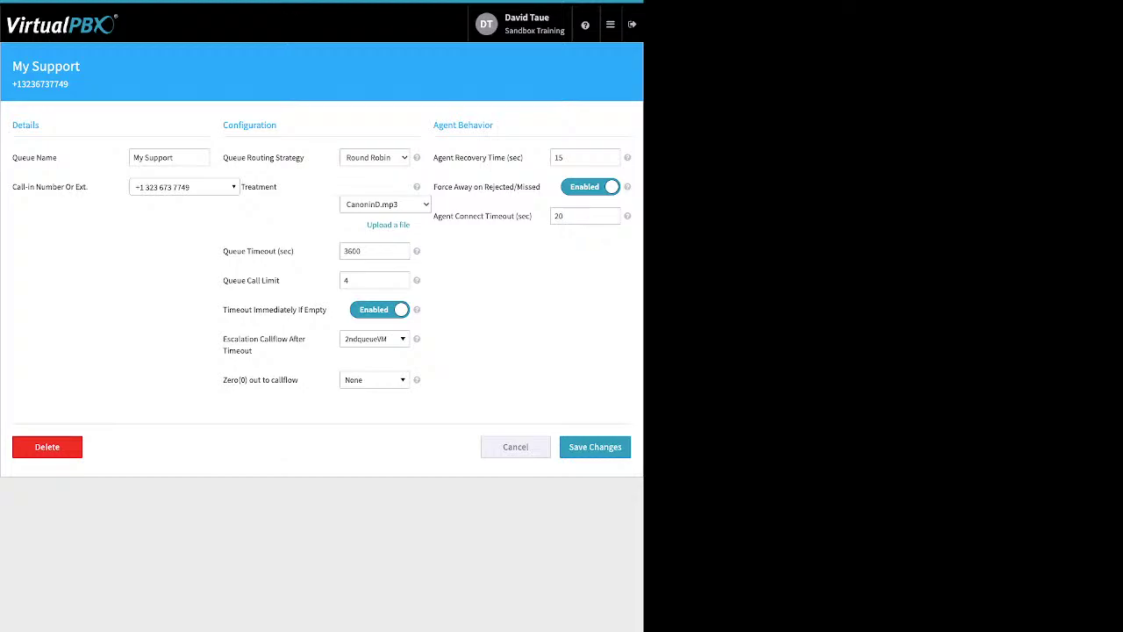
drag(295, 251, 232, 251)
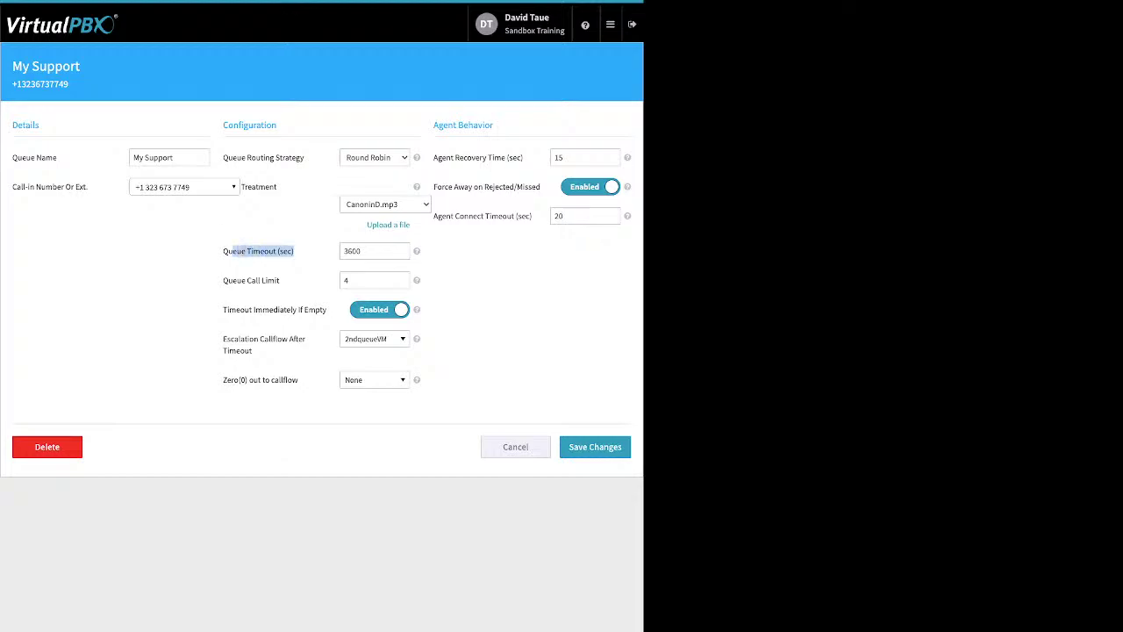
drag(280, 280, 237, 280)
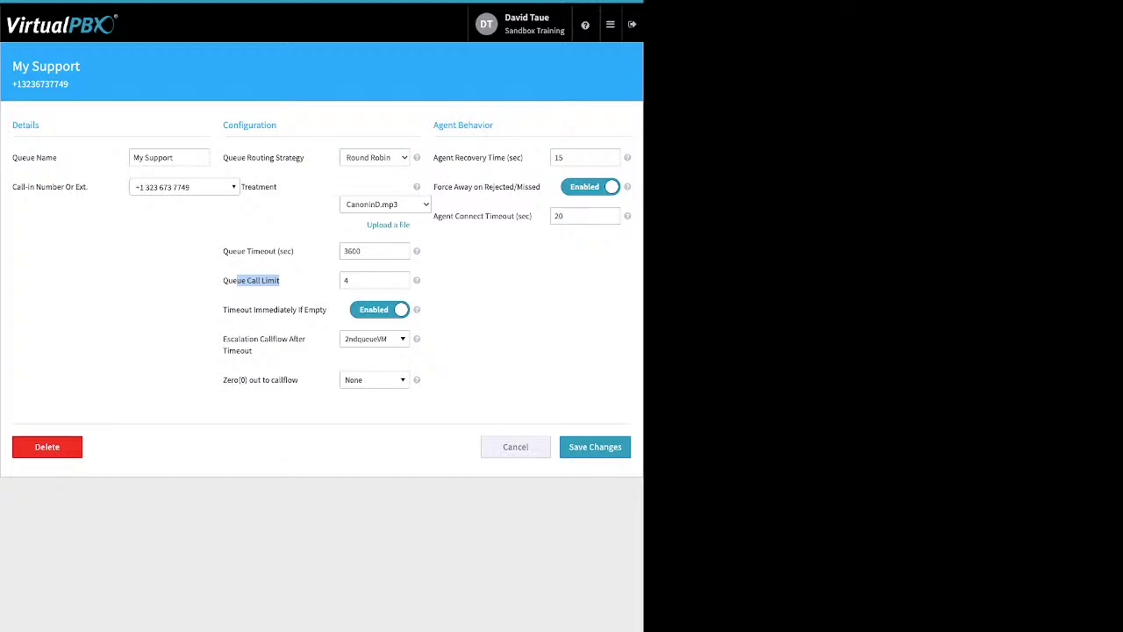
drag(223, 309, 326, 309)
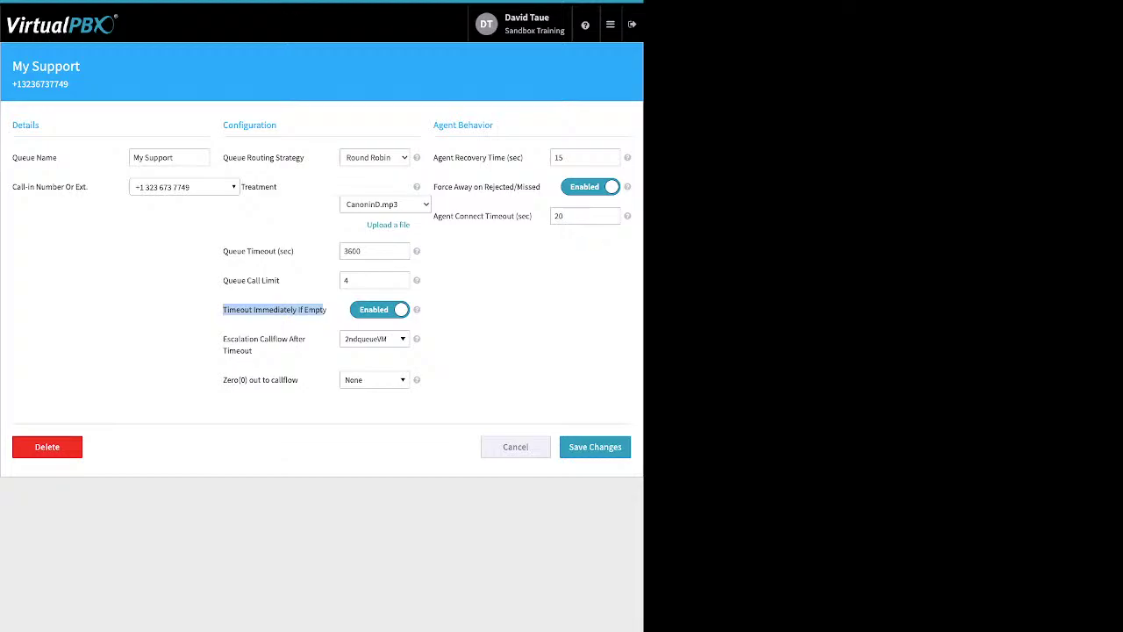
drag(294, 251, 259, 251)
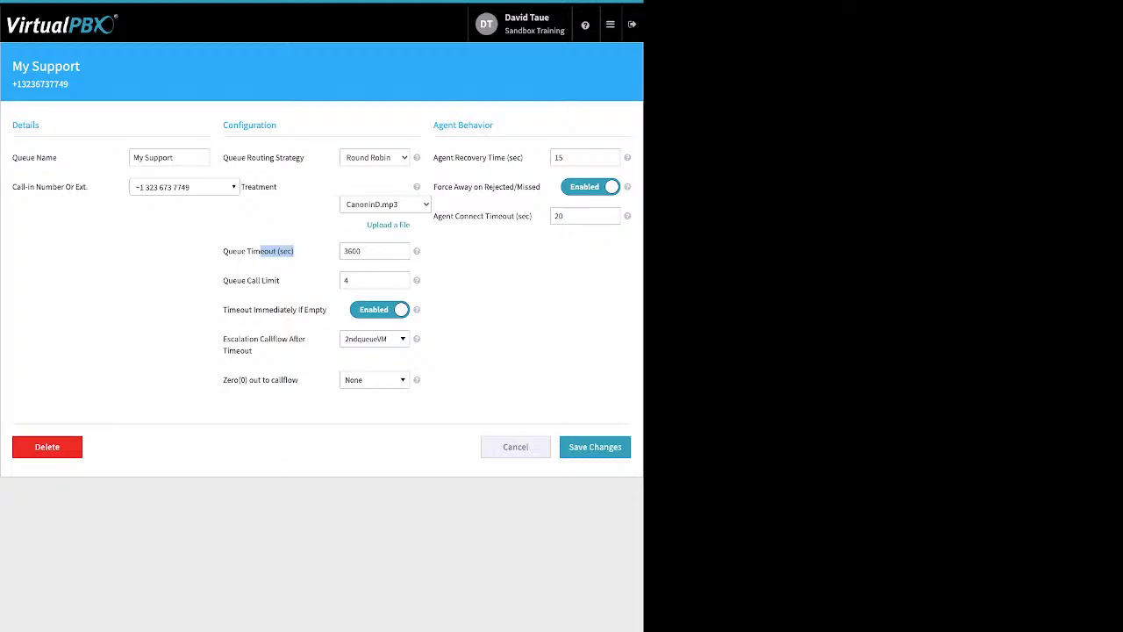
drag(255, 350, 228, 339)
click(226, 339)
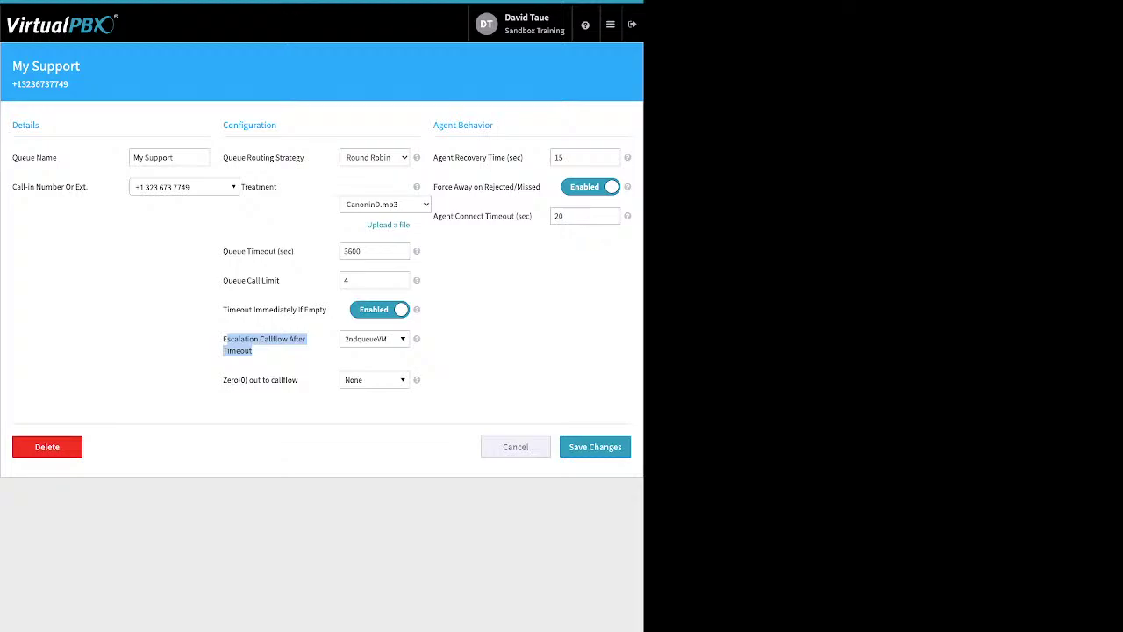
click(373, 338)
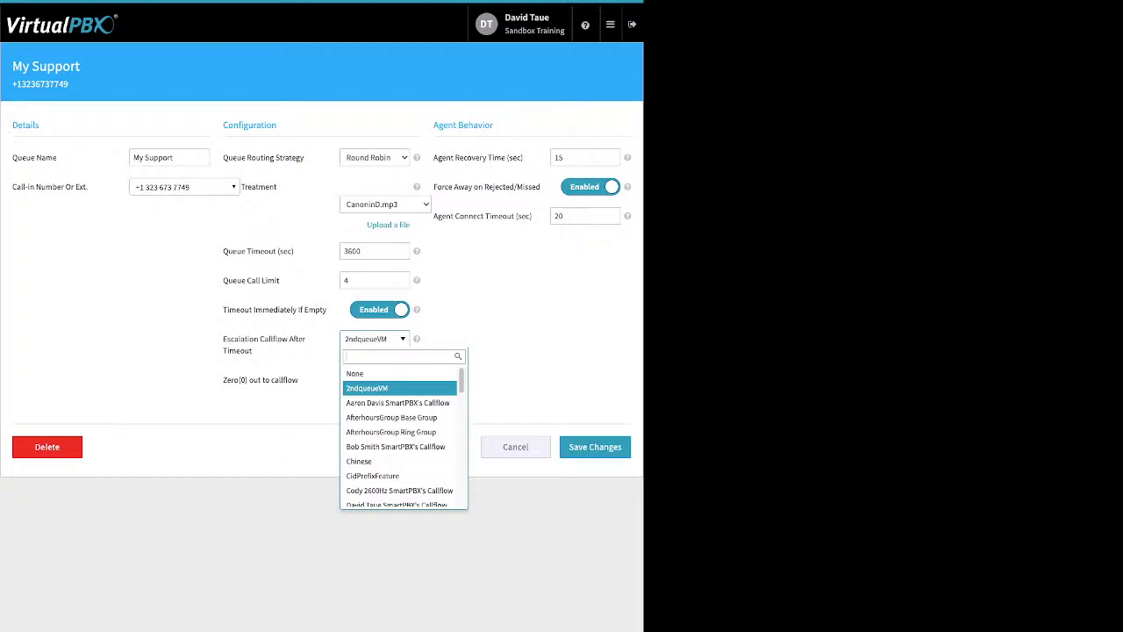
Step: Keep escalation at 2ndqueueVM and review the Zero(0) out, Force Away and Agent Connect Timeout settings
key(Escape)
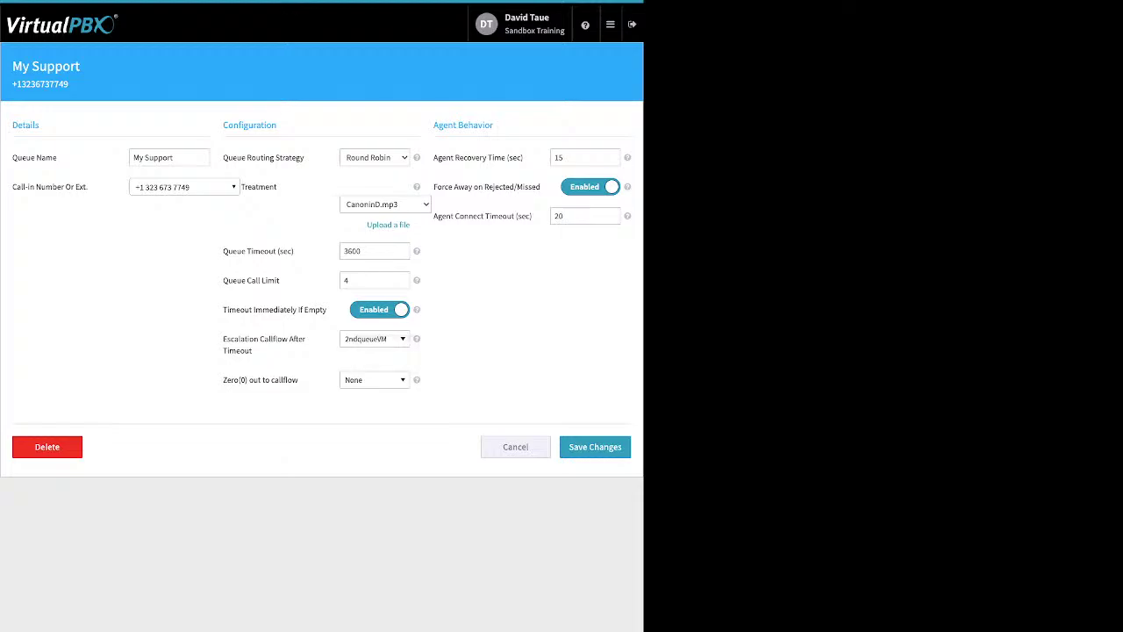
drag(299, 380, 226, 380)
drag(540, 187, 442, 187)
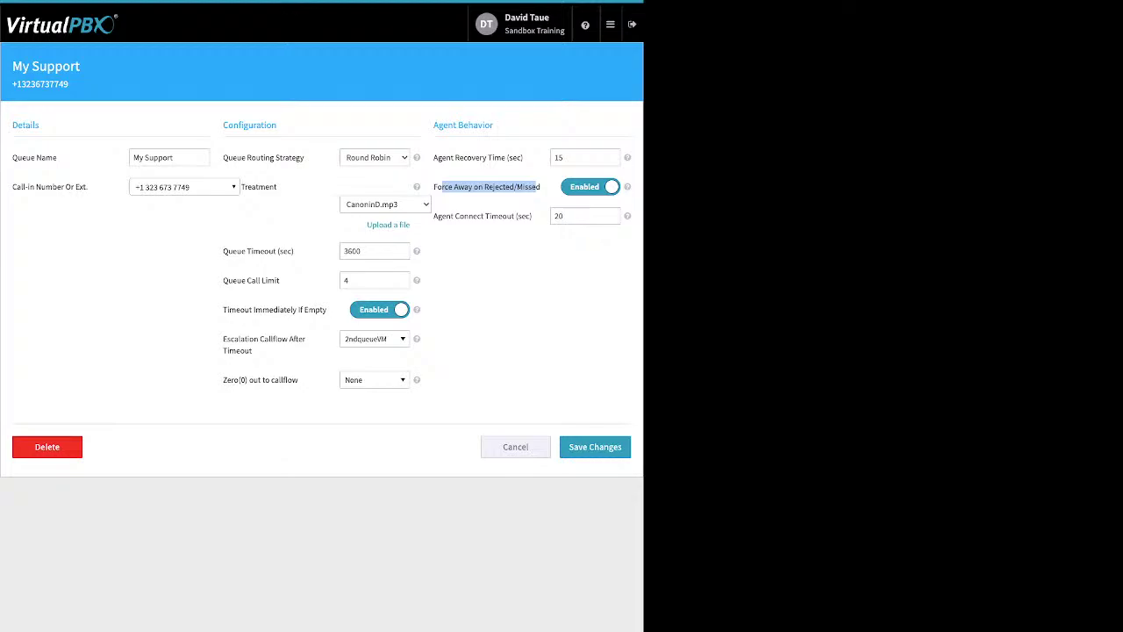
drag(434, 216, 514, 216)
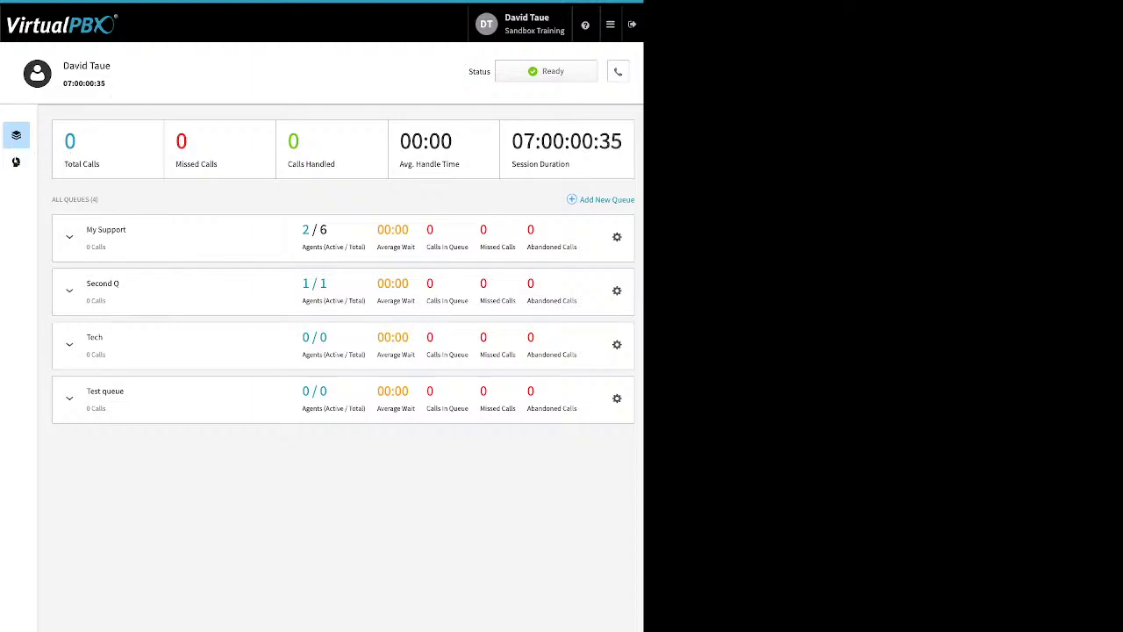
Step: Go to Members and open Manage Members, listing 16 available users and 7 current members
click(16, 162)
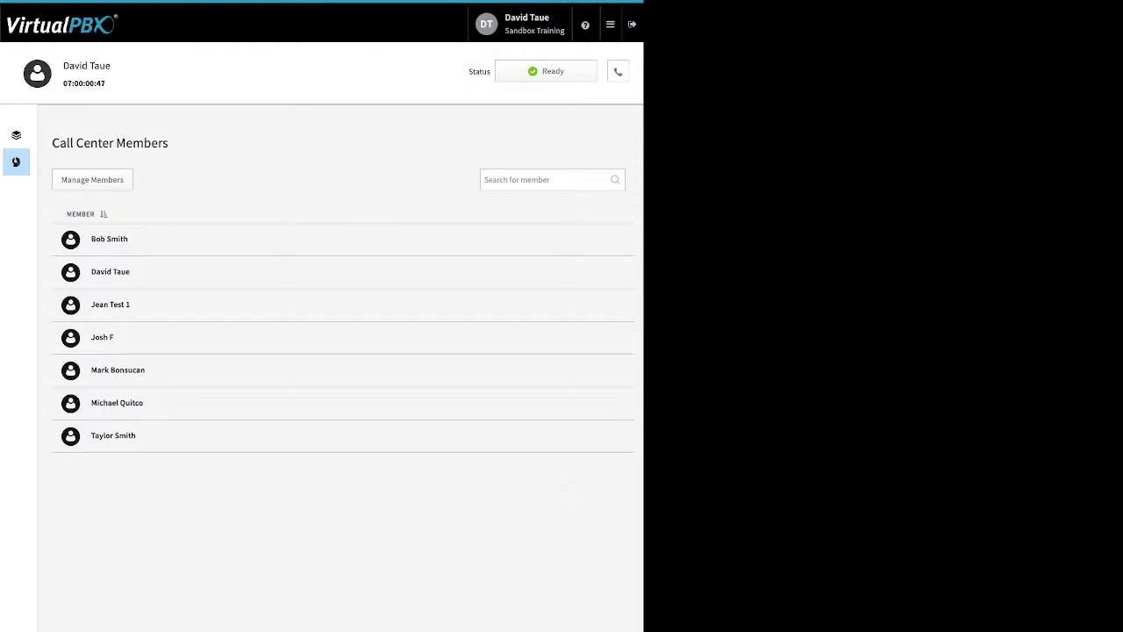
click(92, 179)
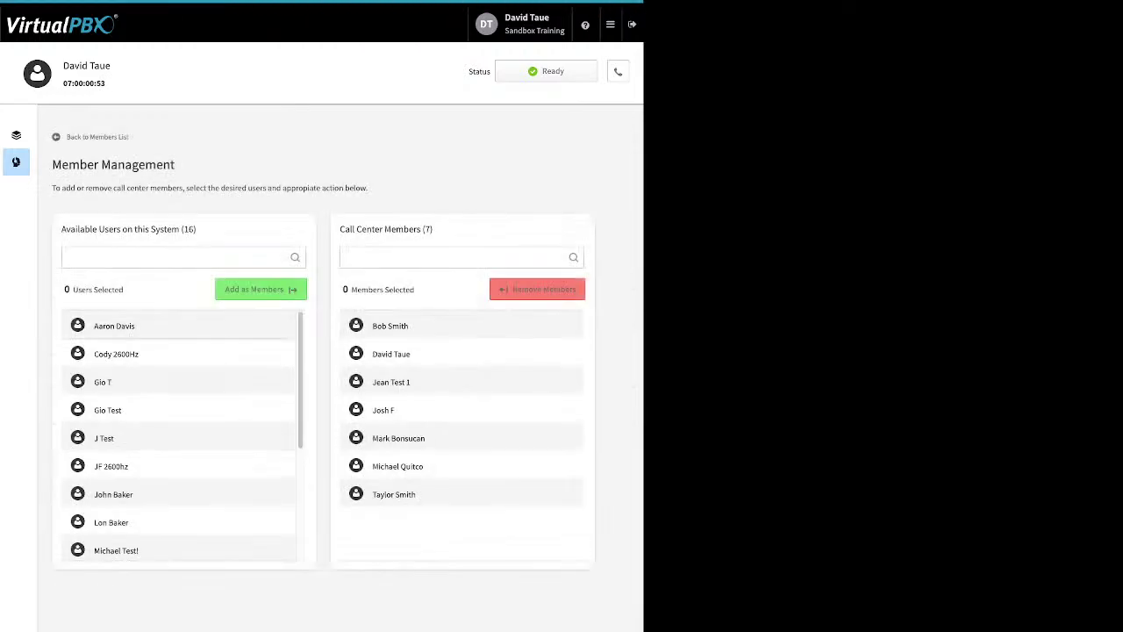
Step: Add the first available system user as a call center member, making 8 members
click(114, 326)
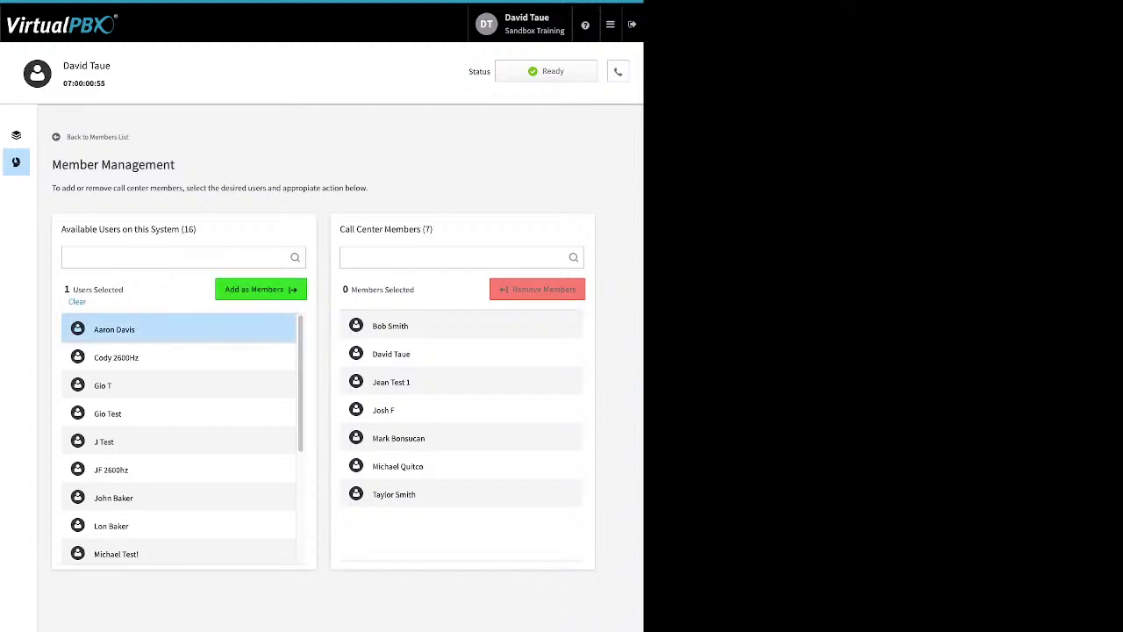
click(261, 288)
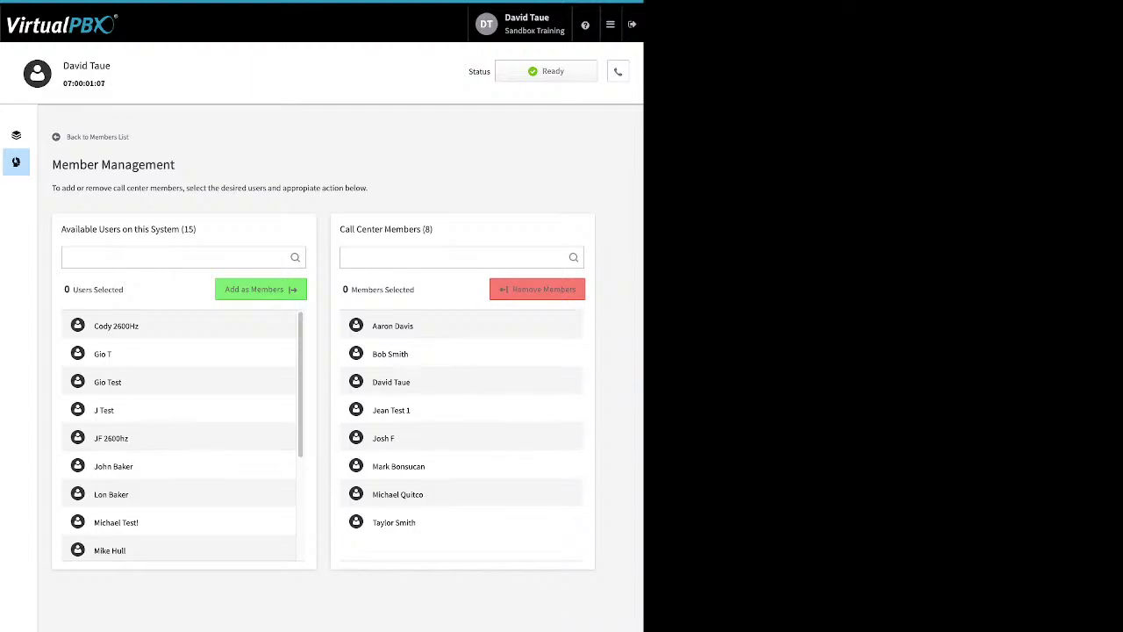
Step: Drag the new member into My Support's Agents Assigned To This Queue list
click(16, 134)
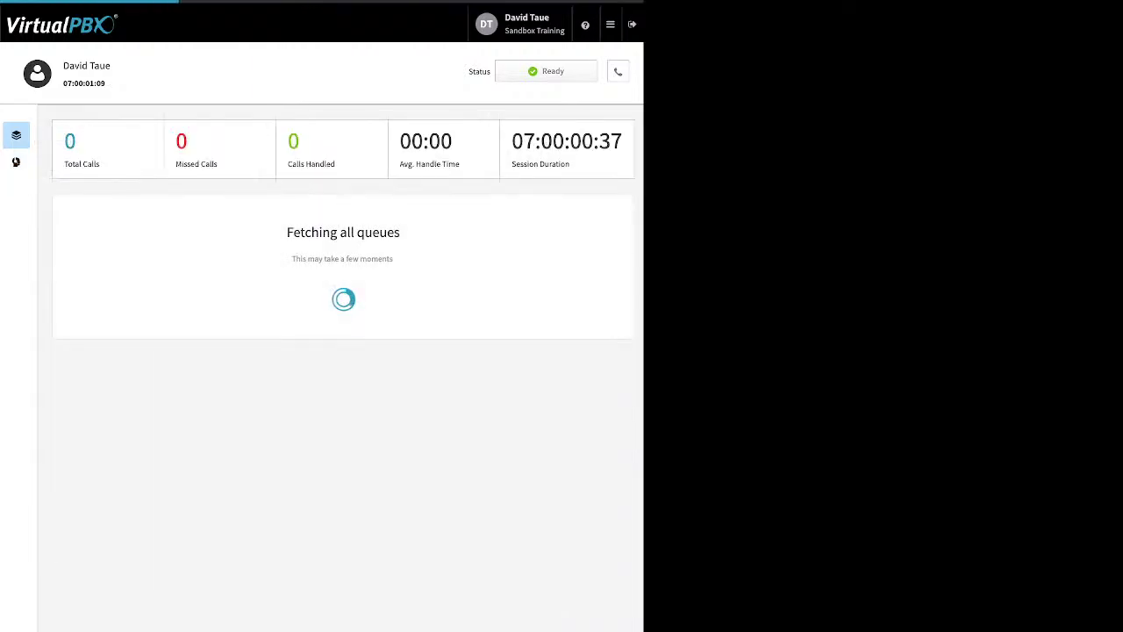
click(69, 236)
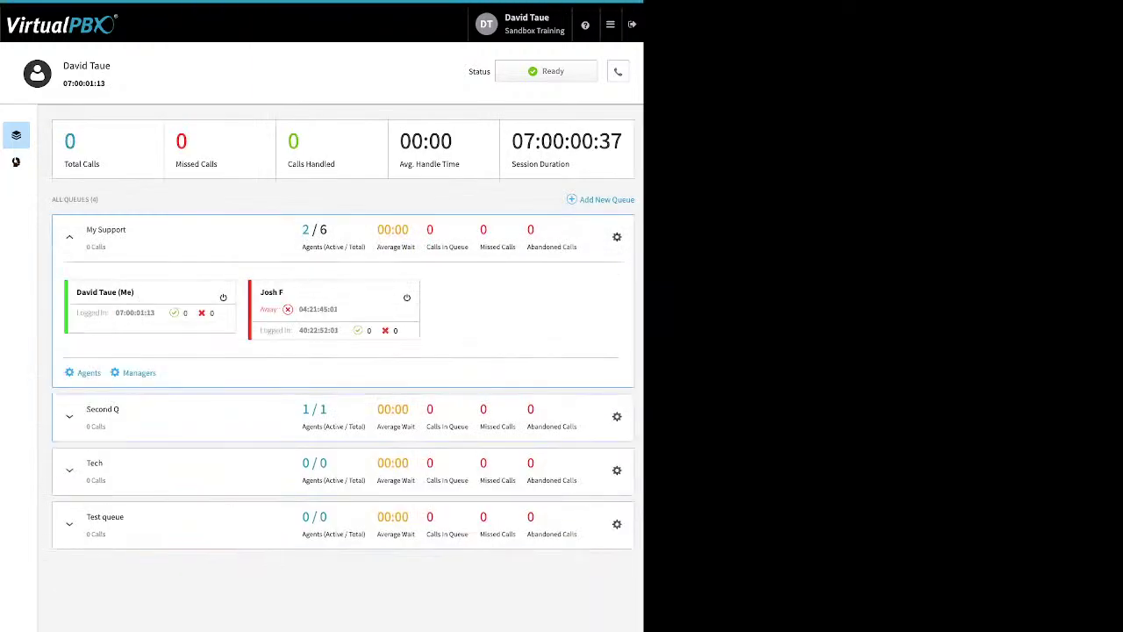
click(89, 373)
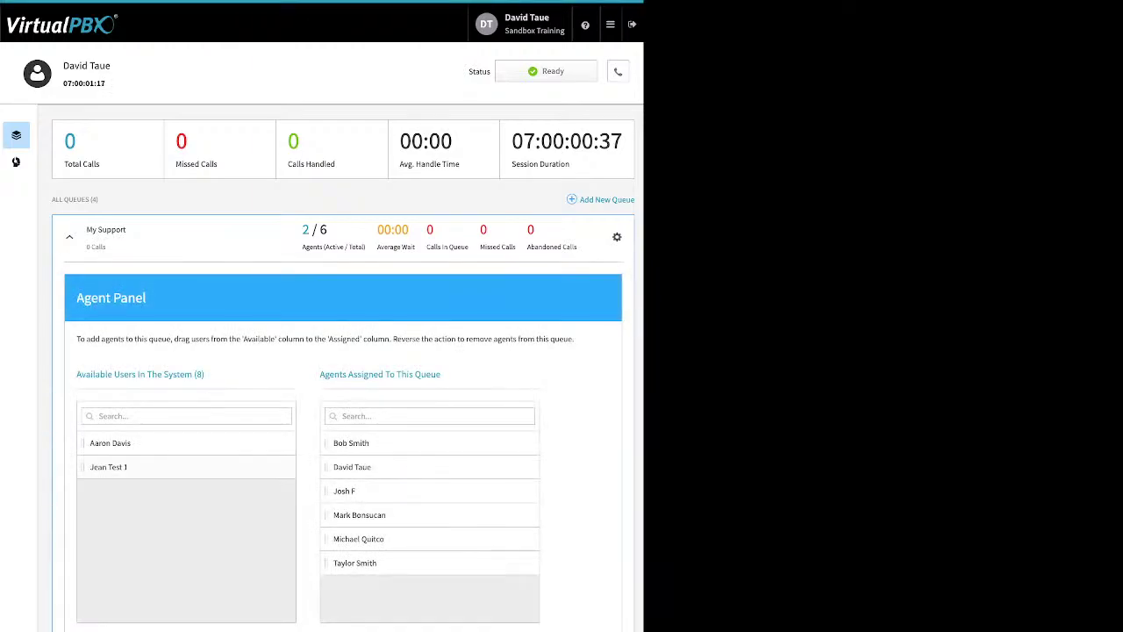
drag(109, 442, 351, 467)
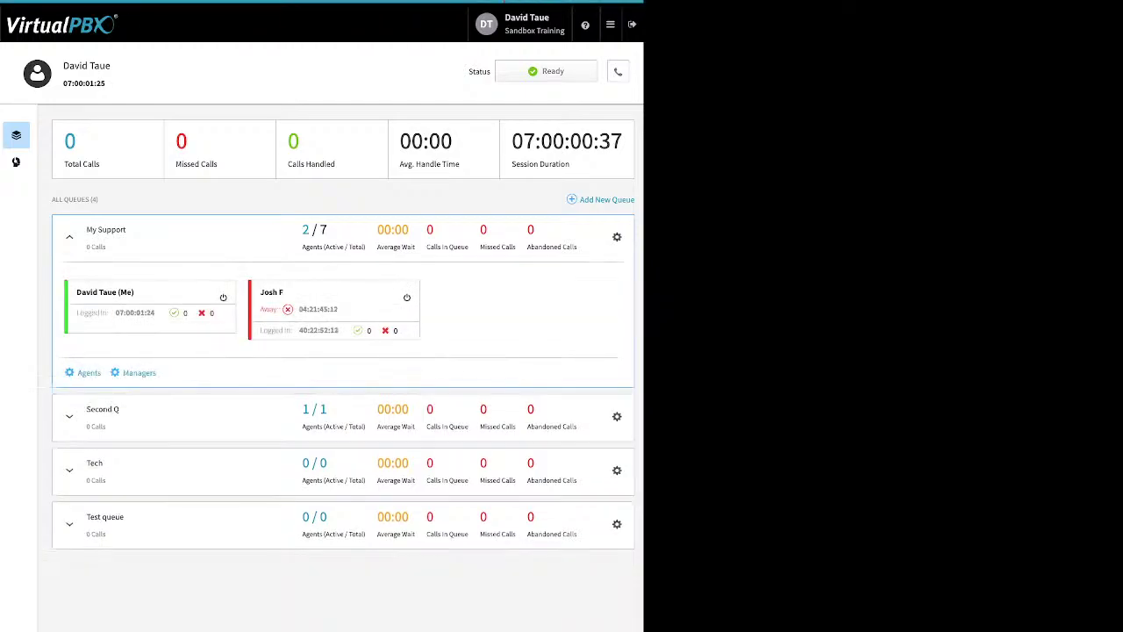
Step: In My Support's Managers panel, move the top assigned manager back to Available Agents
click(138, 373)
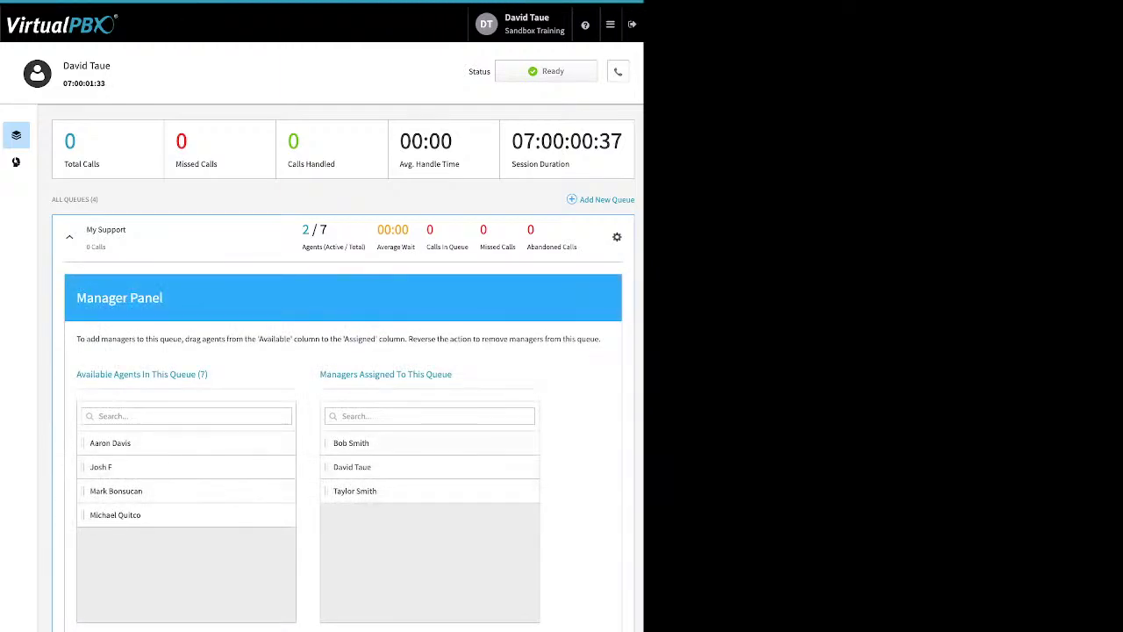
drag(351, 443, 107, 537)
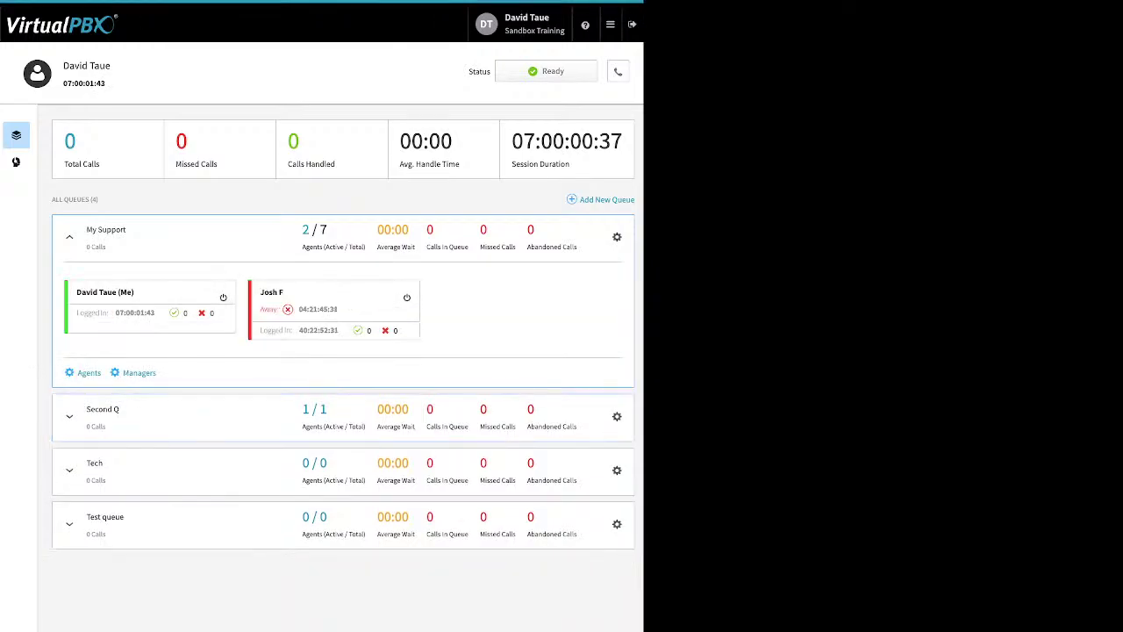
Step: Begin a new agent session, keeping DTsandSP as the default answering device, status Away
click(611, 25)
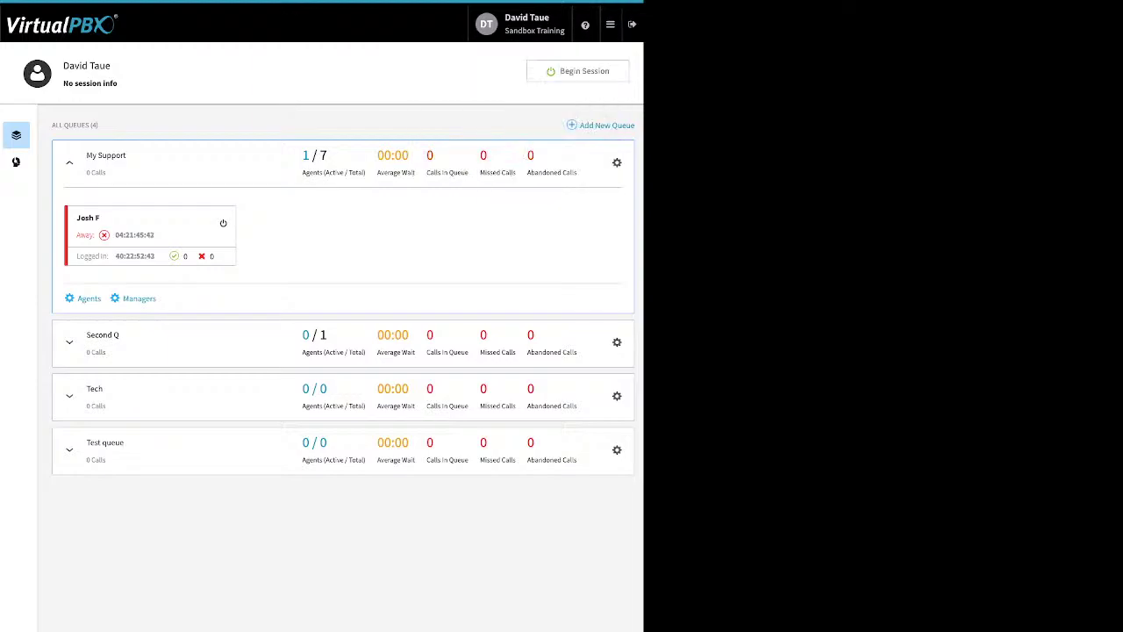
click(578, 71)
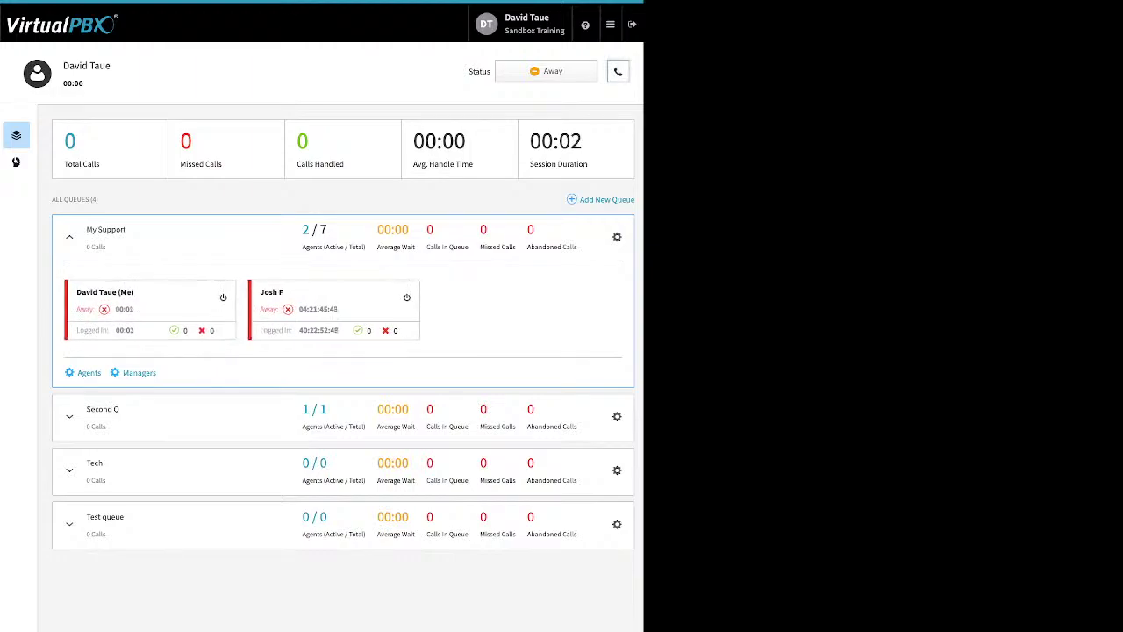
click(618, 71)
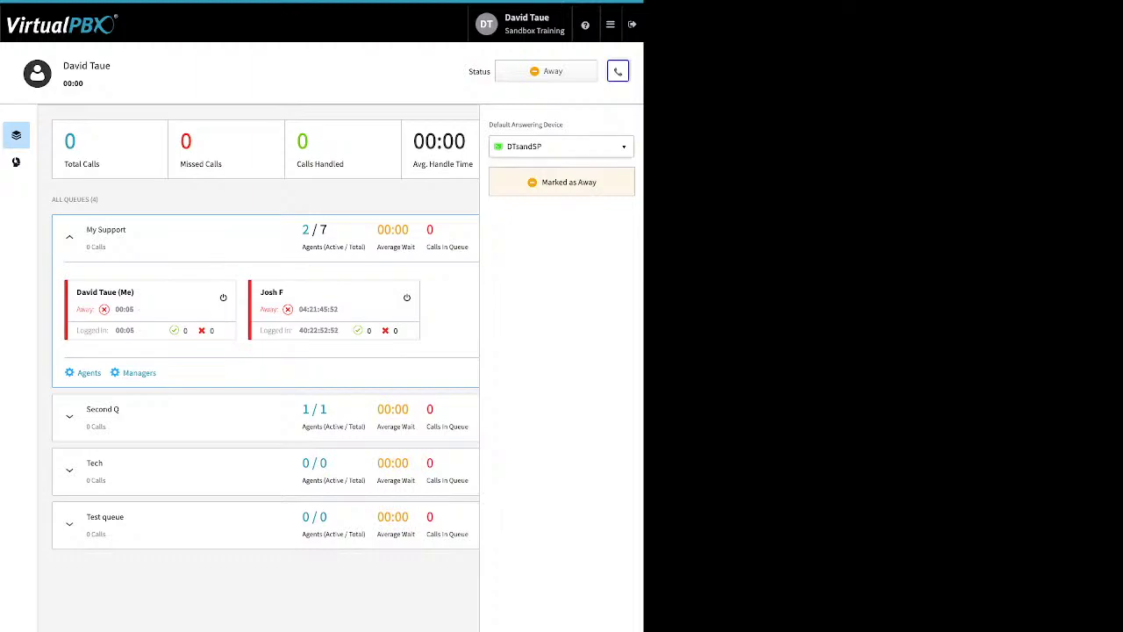
click(561, 147)
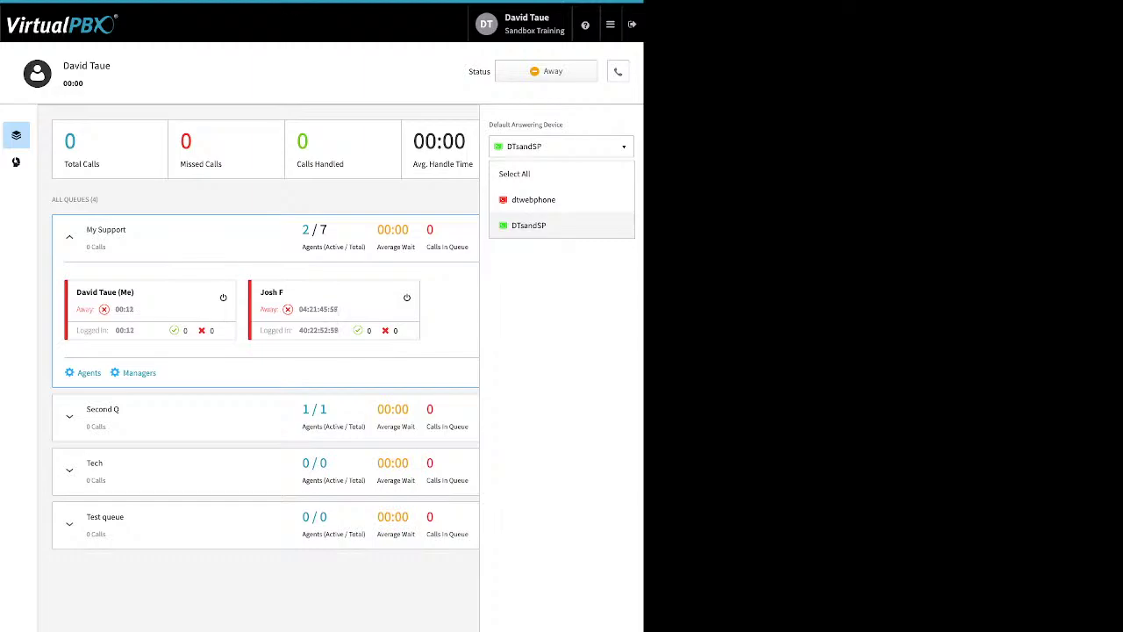
click(562, 226)
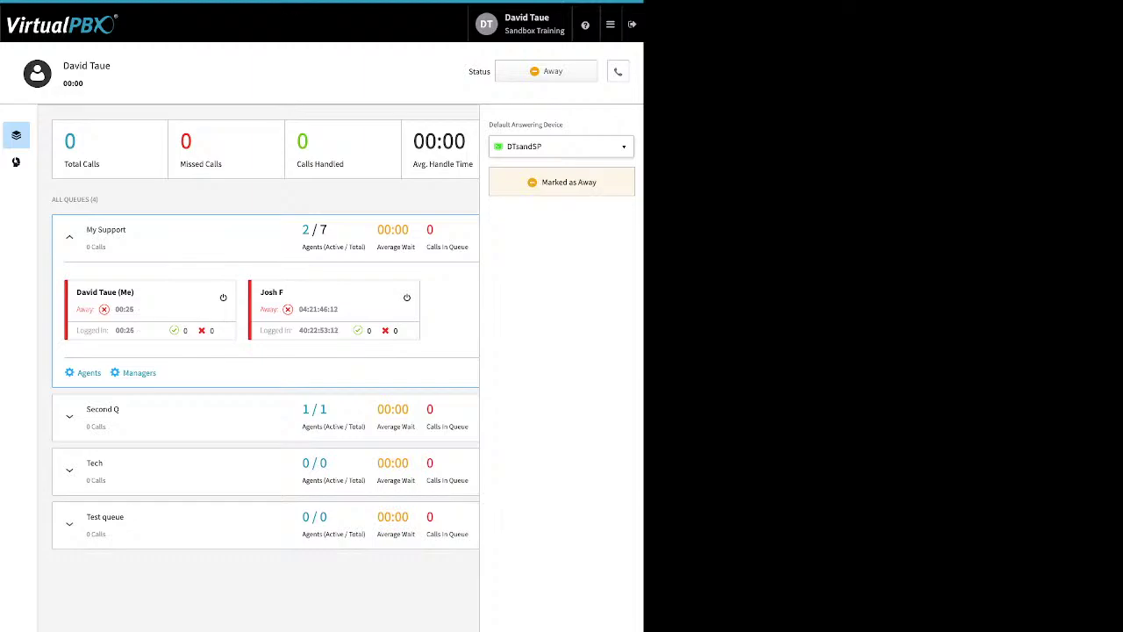
click(618, 72)
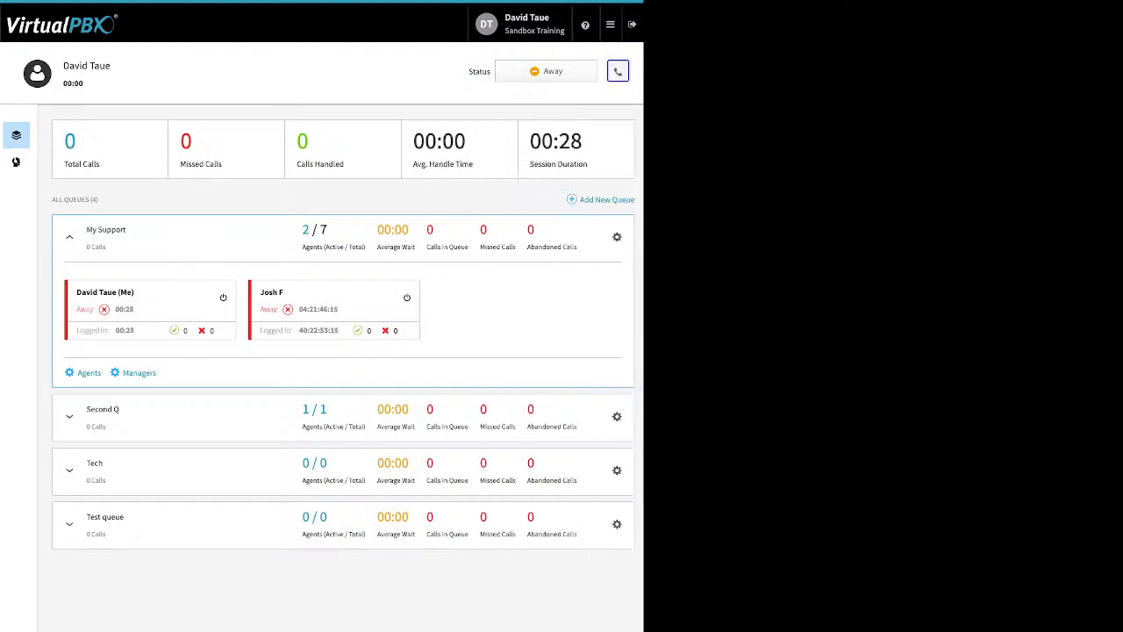
click(546, 71)
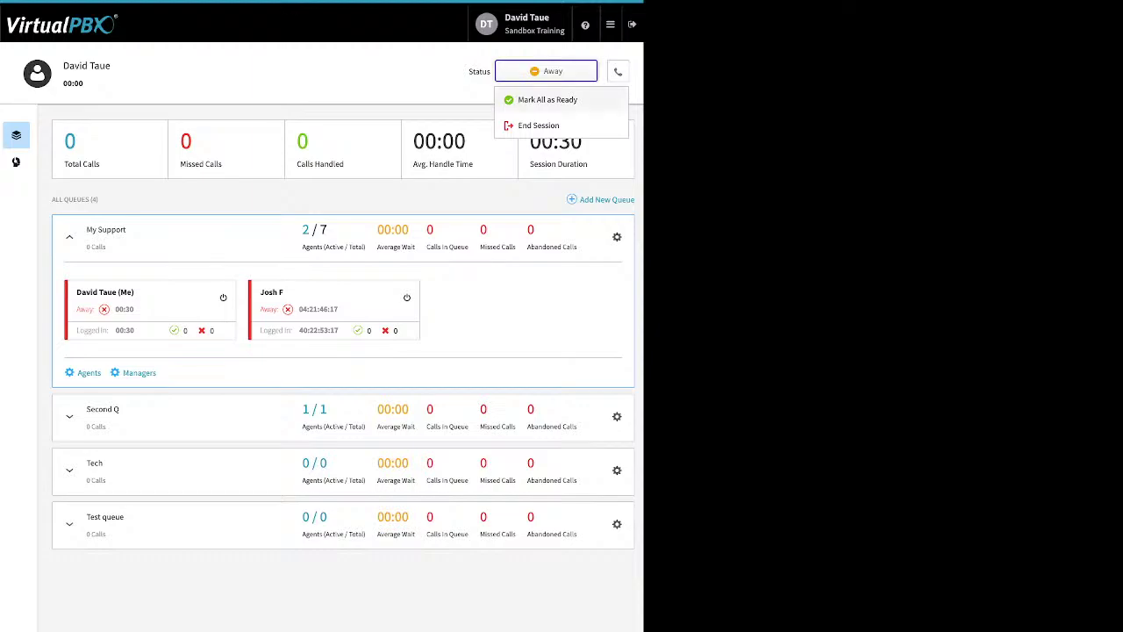
Step: Mark the agent as Ready in all queues
click(546, 101)
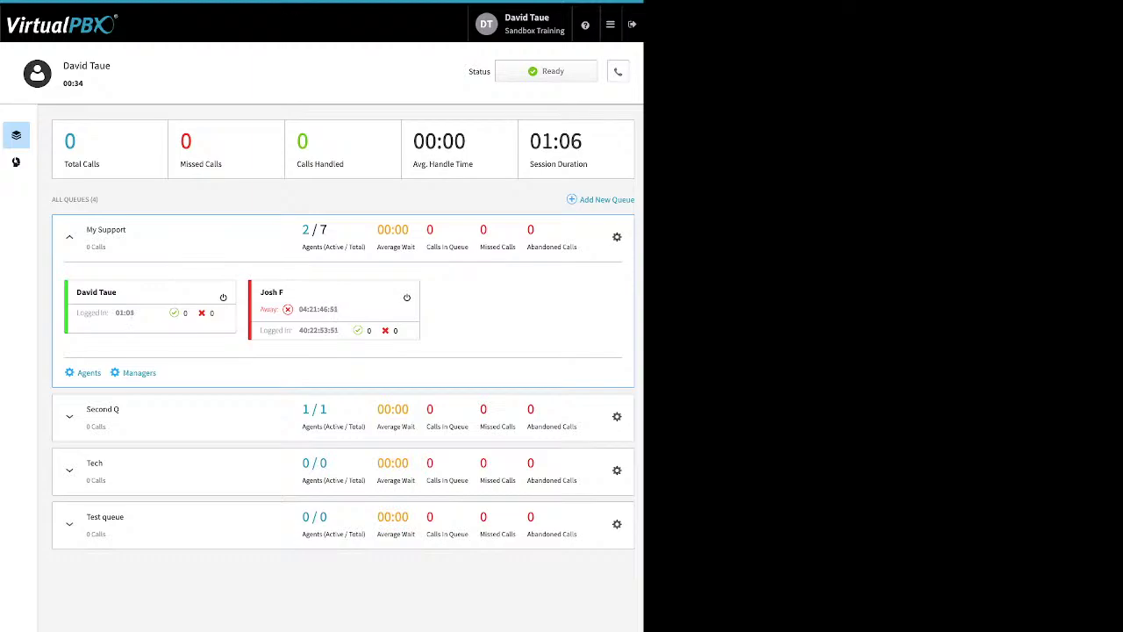
click(610, 24)
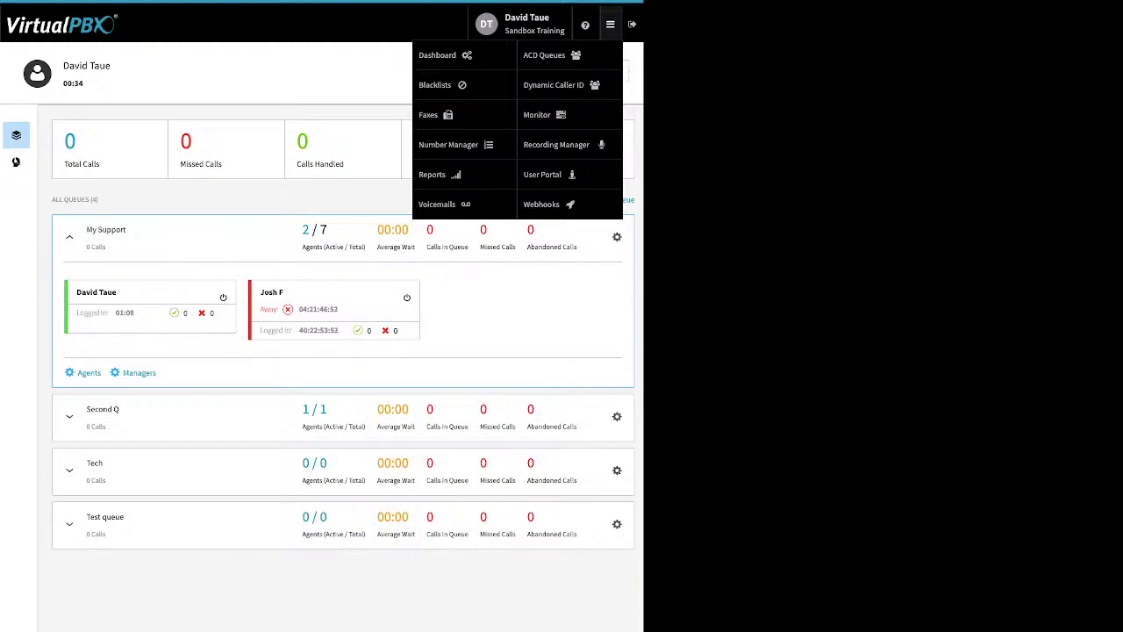
Step: On the Dynamic Caller ID page, inspect the 408 rule's area code and close it unsaved
click(554, 85)
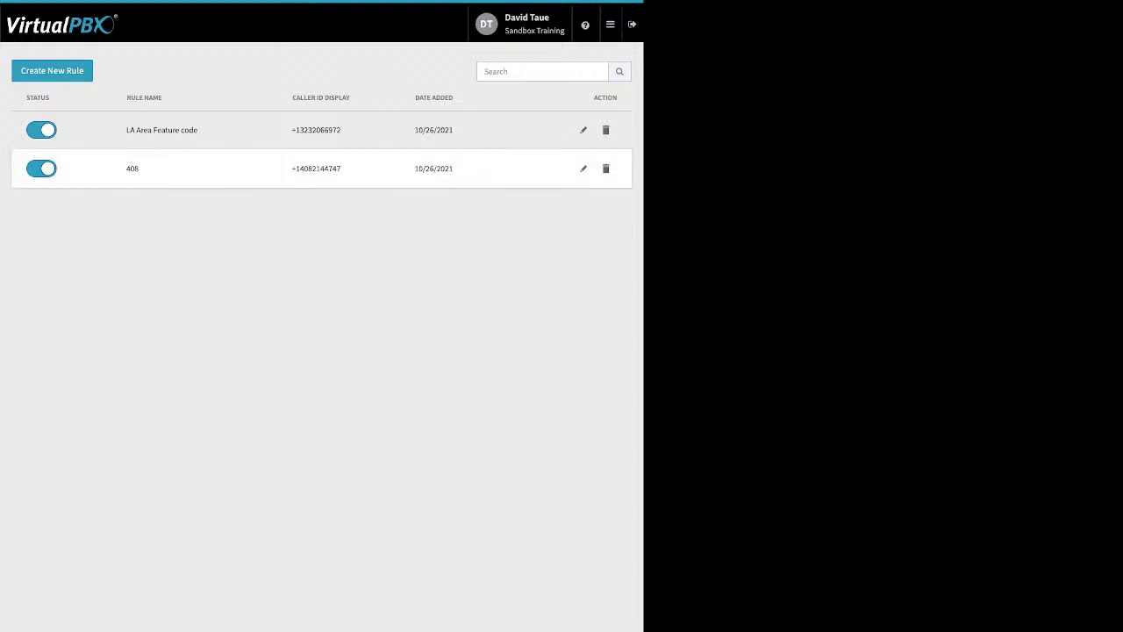
click(584, 168)
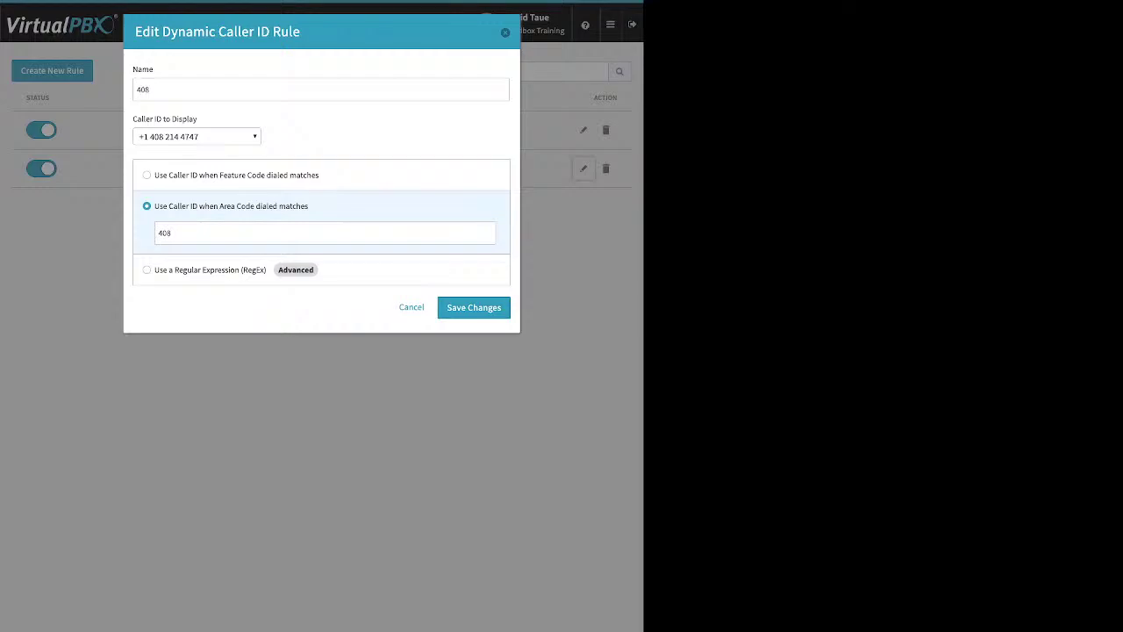
click(324, 233)
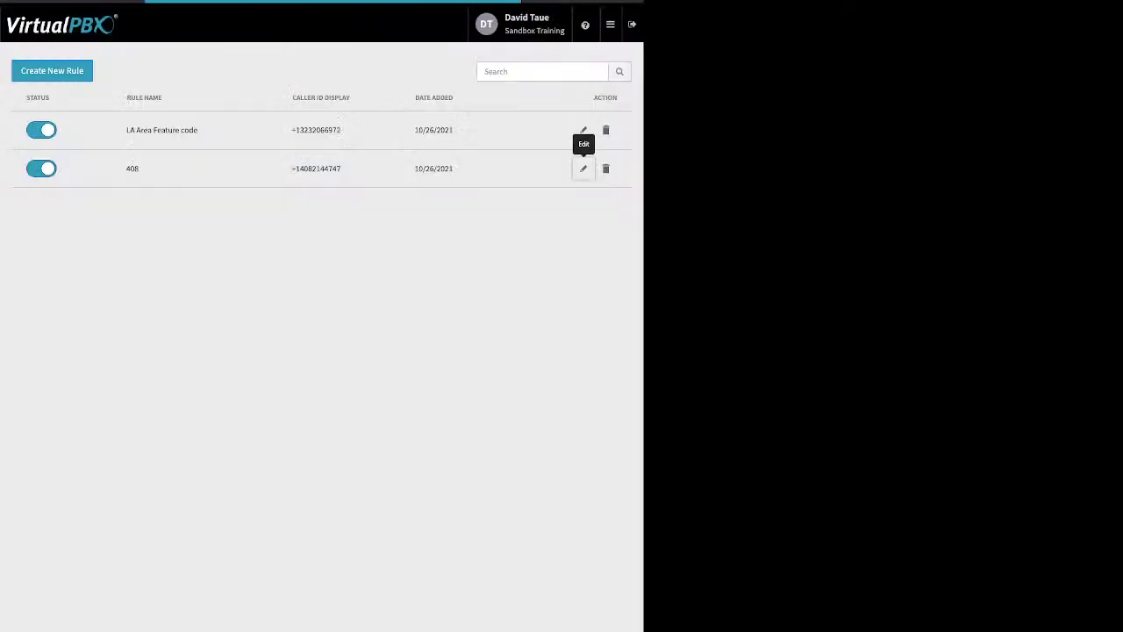
click(582, 167)
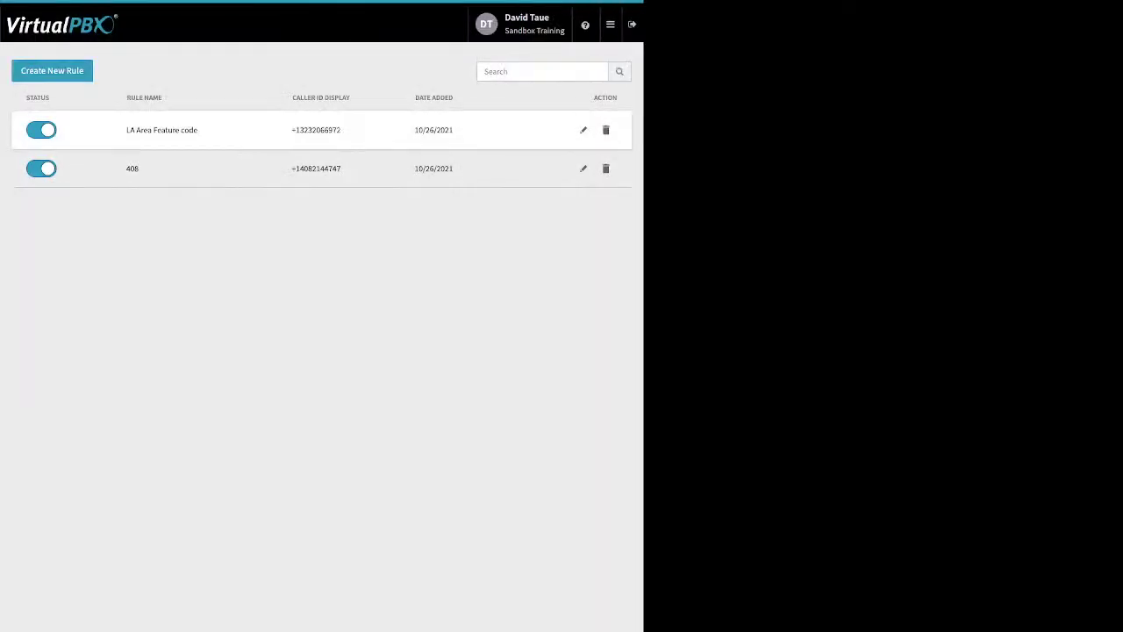
Step: Review the LA Area Feature code rule's *550 feature code and save the rule
click(583, 130)
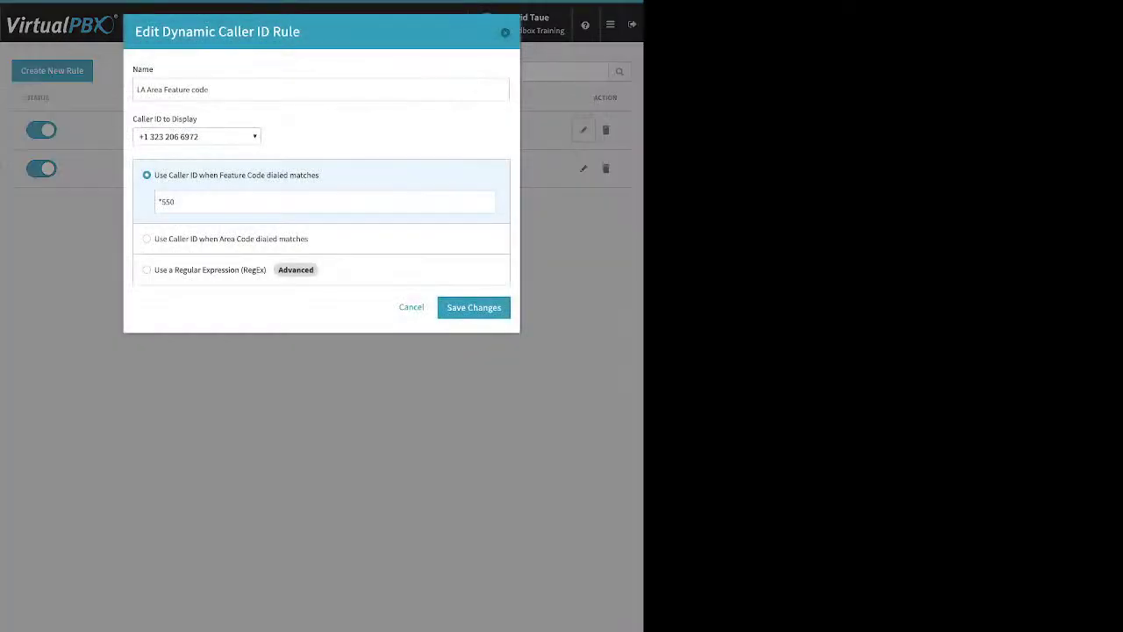
drag(176, 202, 156, 202)
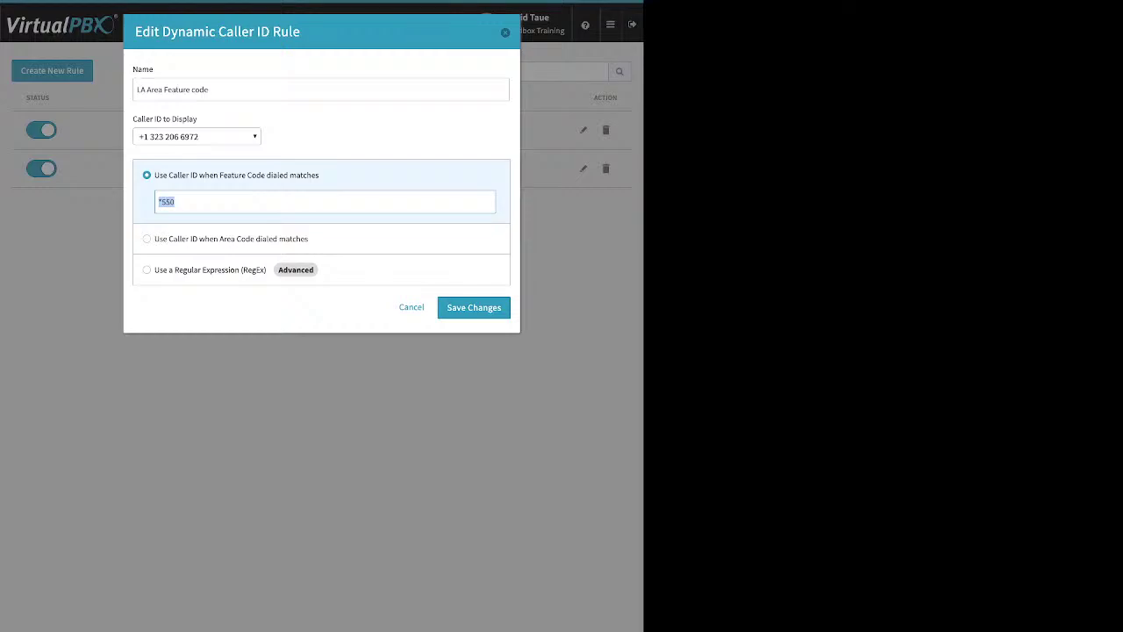
click(474, 307)
click(610, 24)
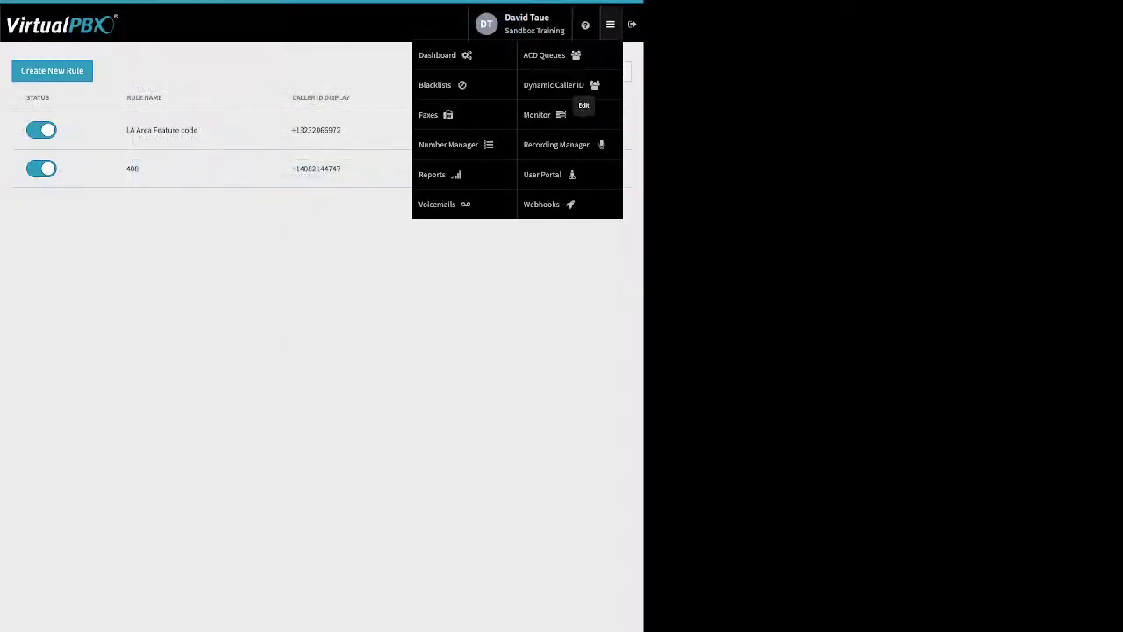
Step: Open the Monitor page and filter employees by Available, then by Busy
click(539, 115)
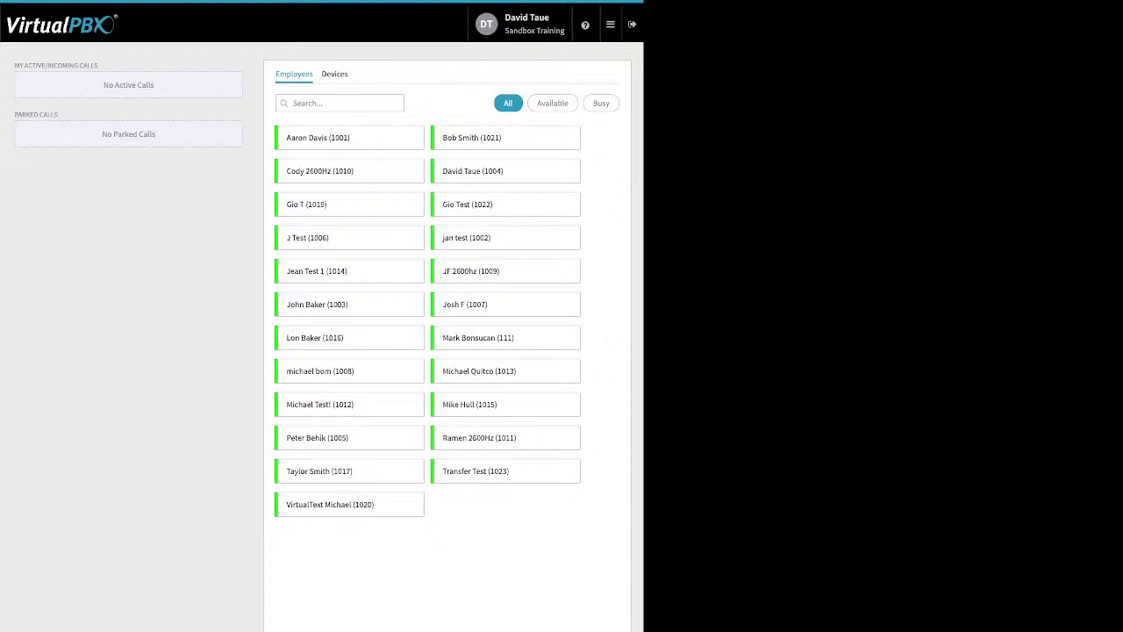
click(552, 102)
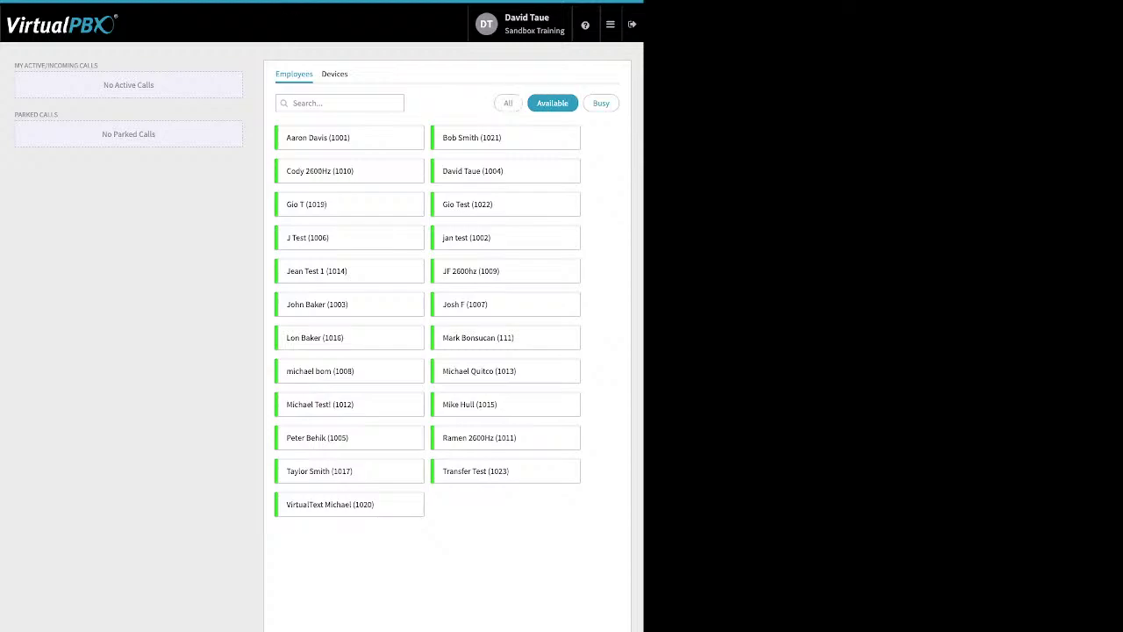
click(601, 103)
Step: Show every device's status on the Devices tab and review the active and parked calls panels
click(334, 74)
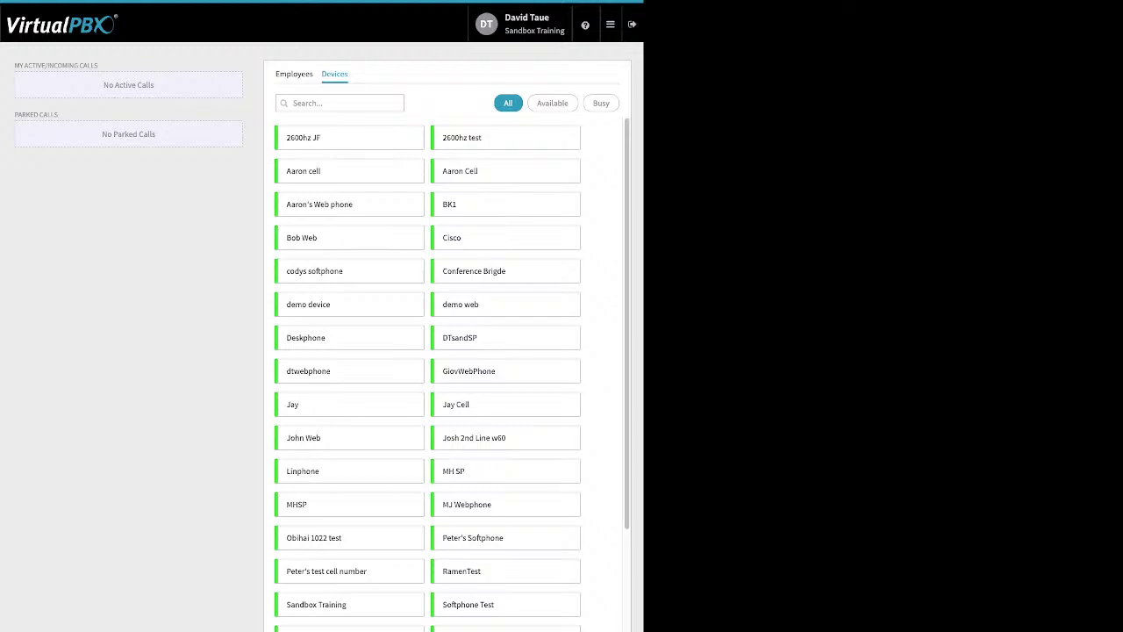
drag(14, 65, 155, 138)
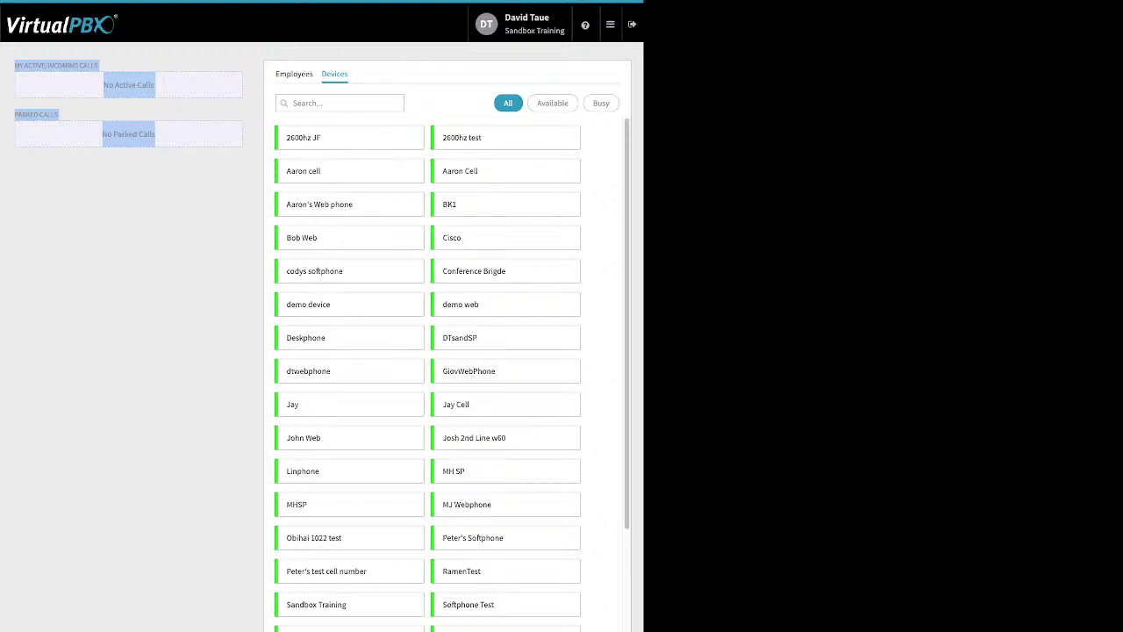
click(610, 24)
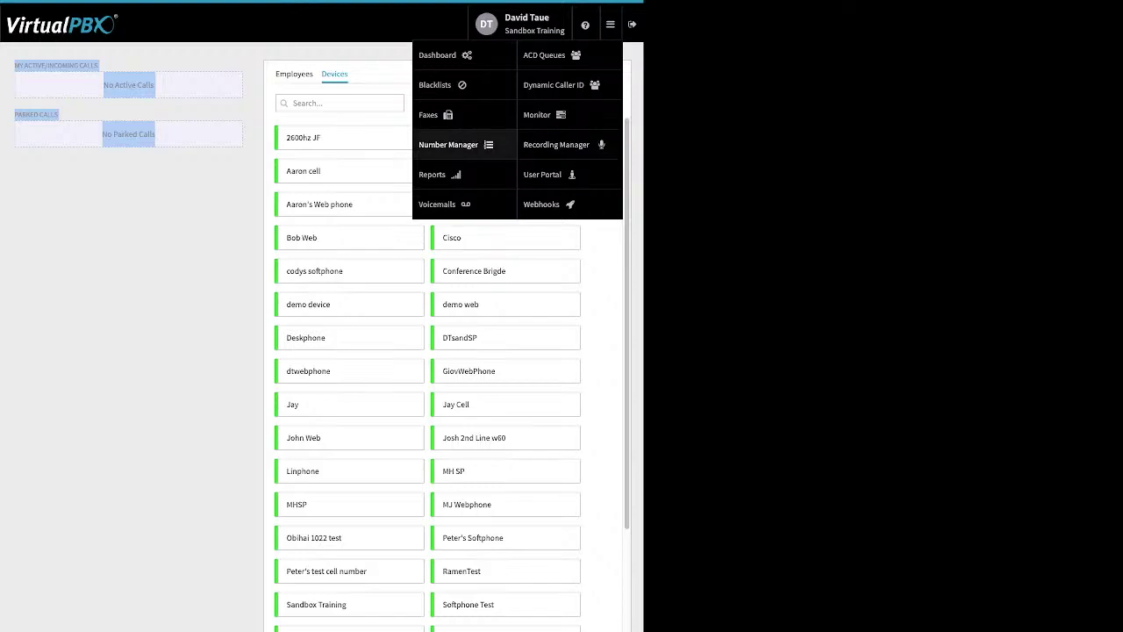
Step: Go to Webhooks and open a blank Create New Webhook form
click(542, 203)
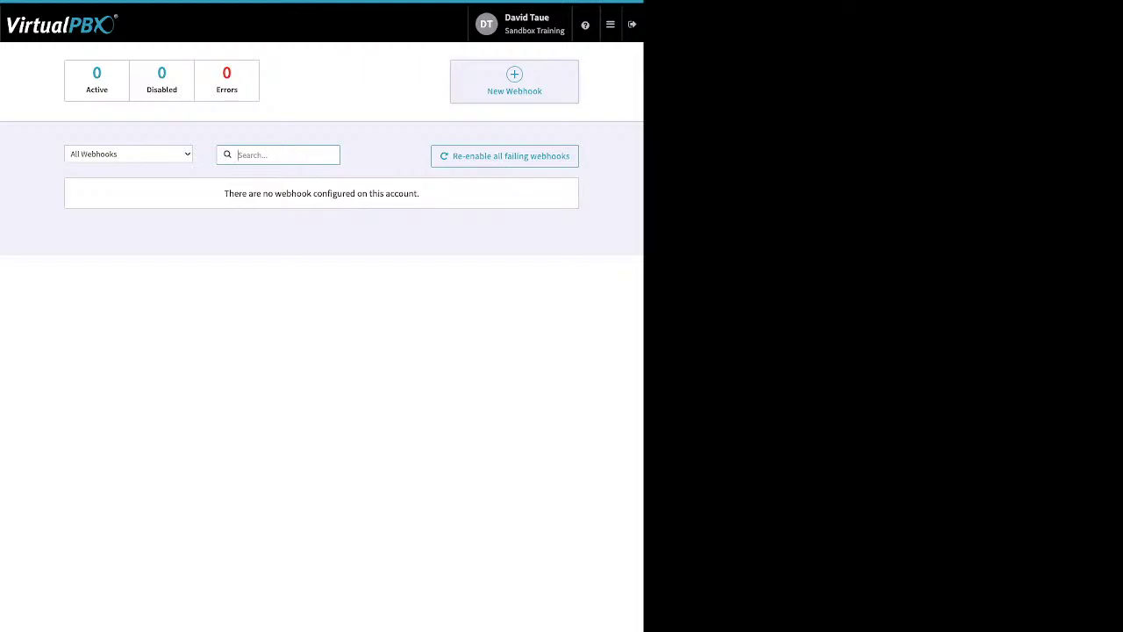
click(532, 82)
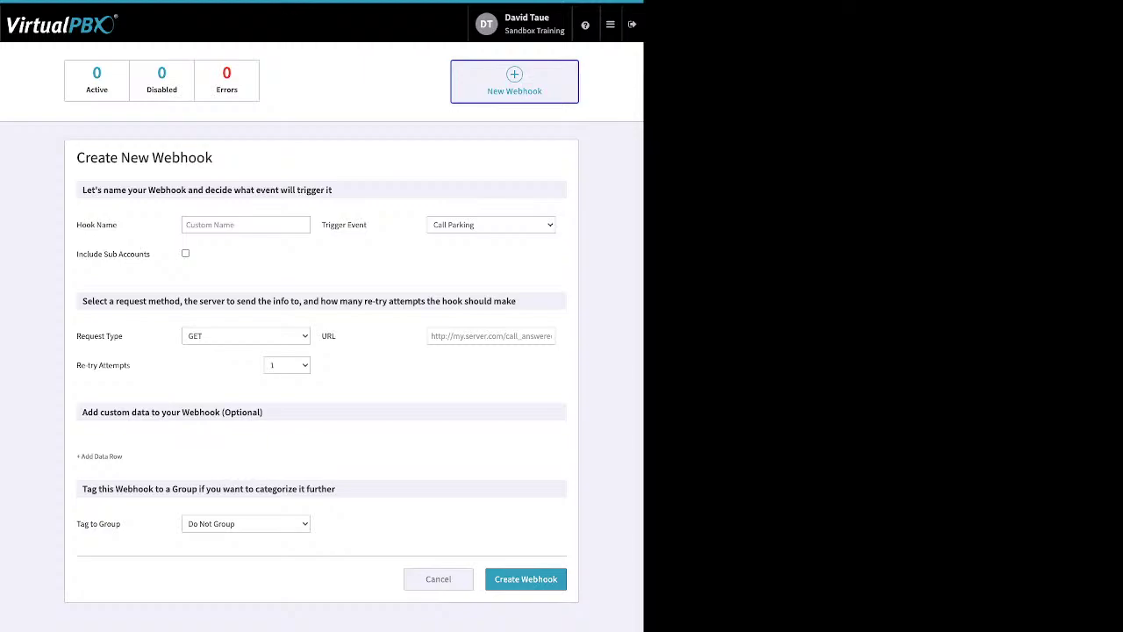
click(610, 23)
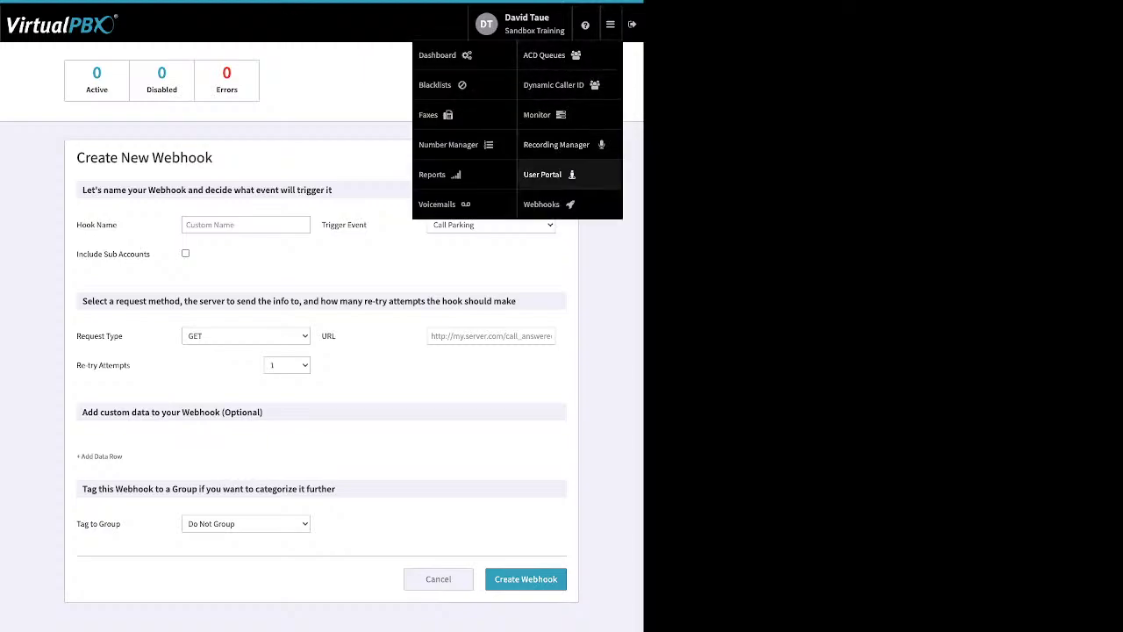
Step: In the user portal, mark the 08/05/2022 voicemail as Listened, then view Call History
click(544, 173)
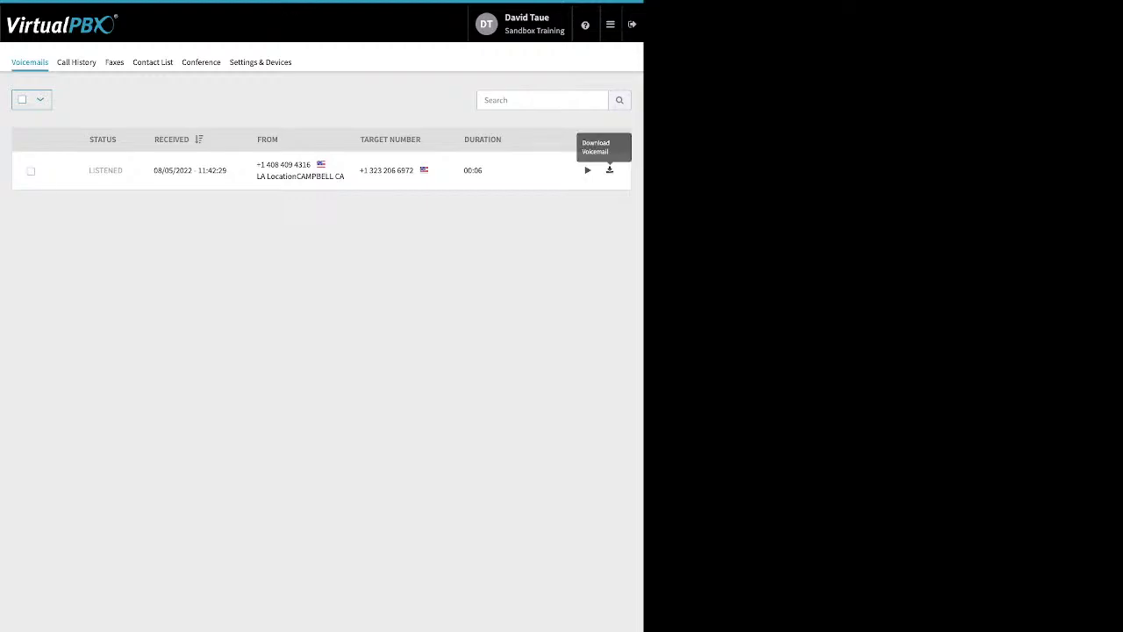
click(30, 171)
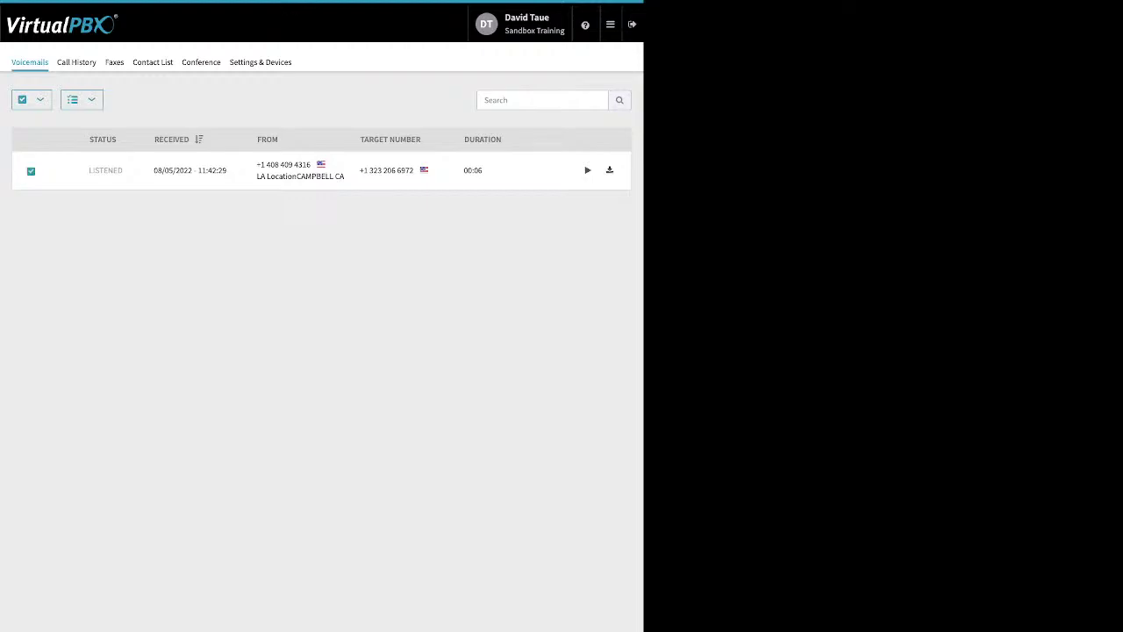
click(78, 99)
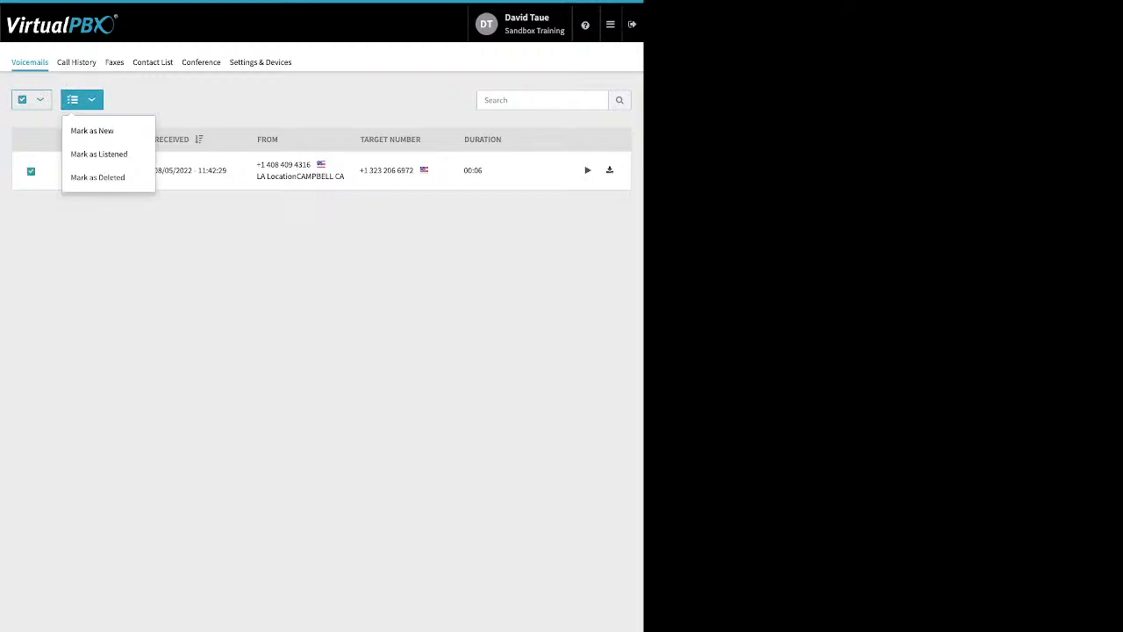
click(98, 153)
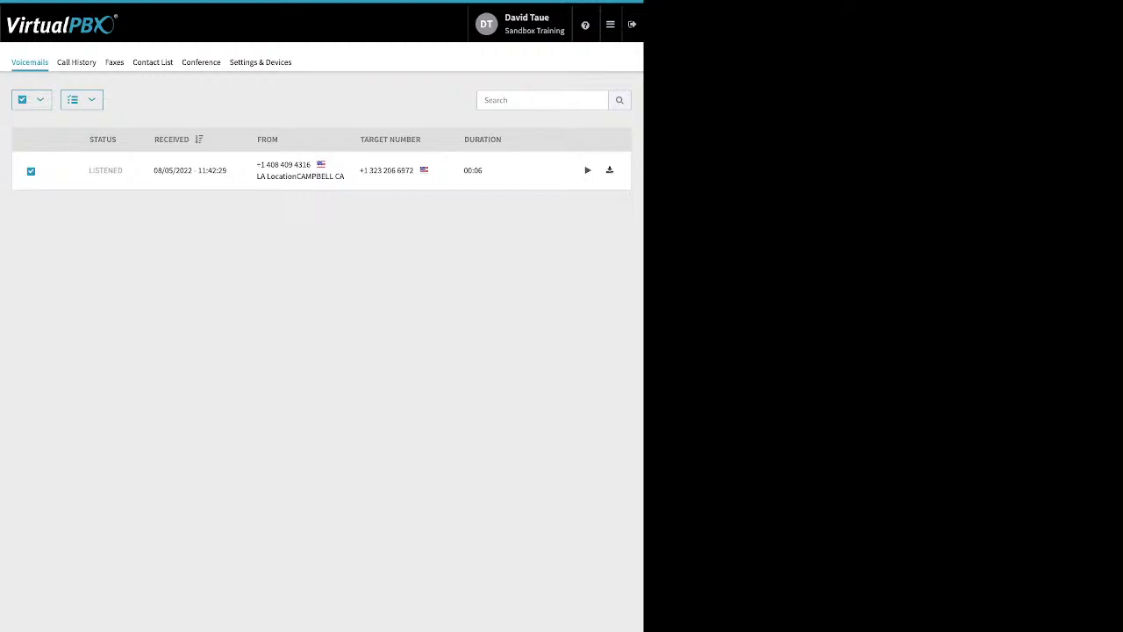
click(76, 61)
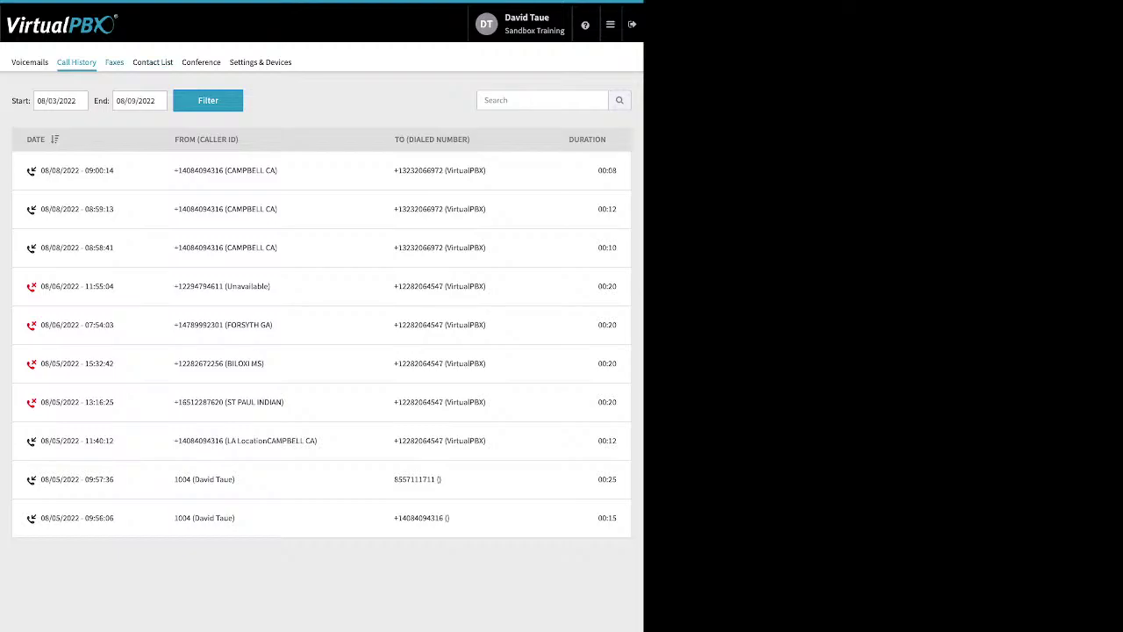
Step: Browse the Faxes and Contact List tabs, ending on the Conference room settings
click(114, 61)
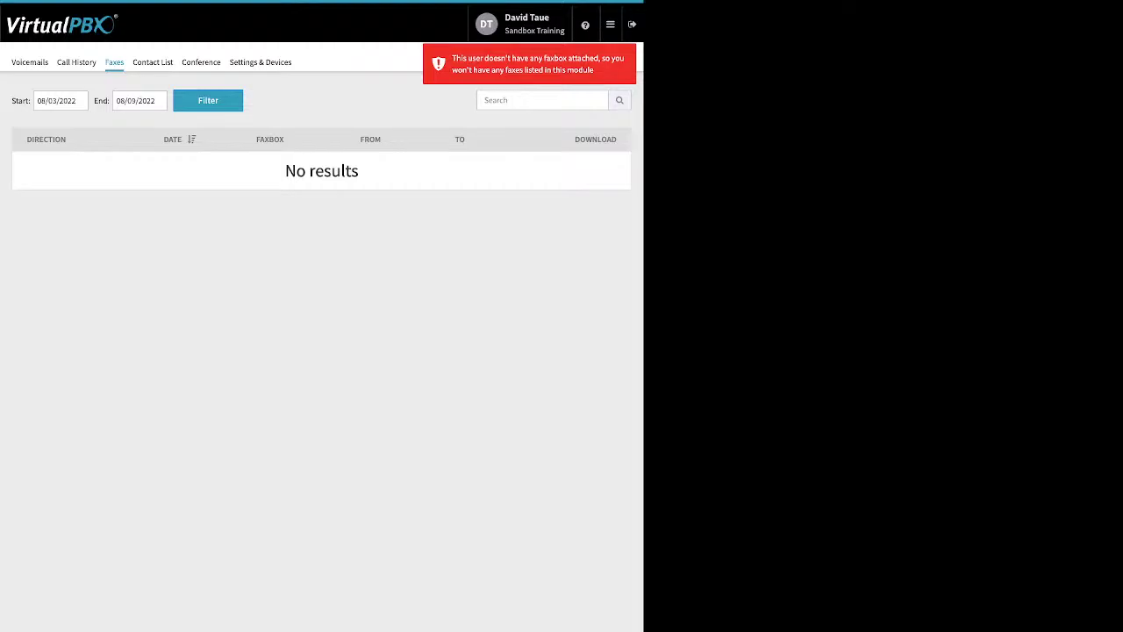
click(153, 62)
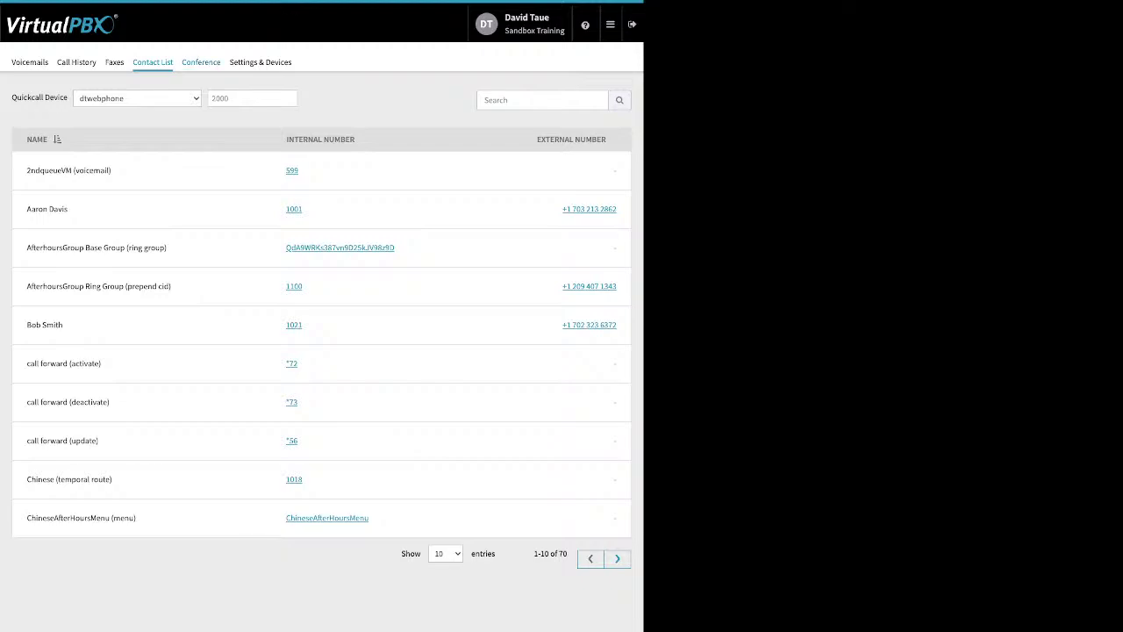
click(201, 62)
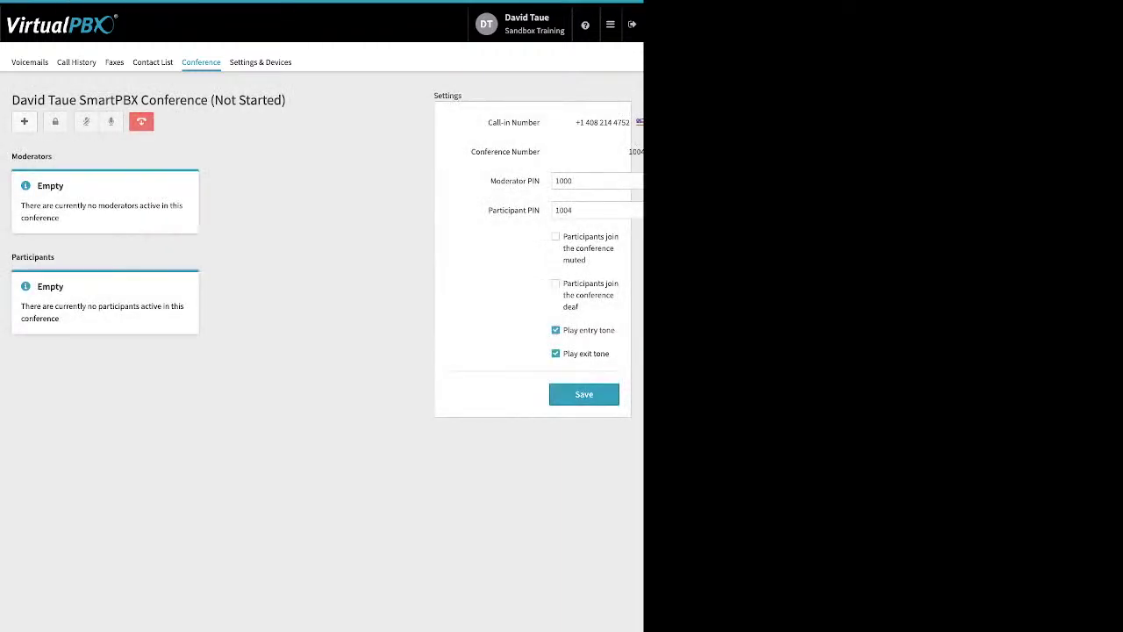
drag(490, 181, 541, 213)
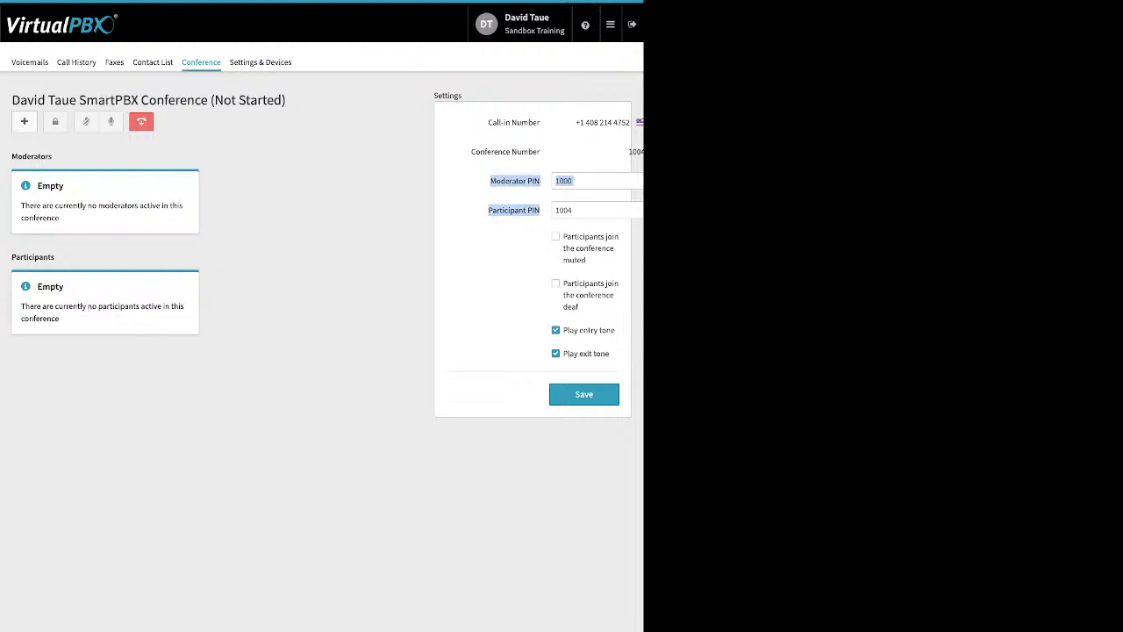
click(516, 180)
drag(563, 237, 579, 307)
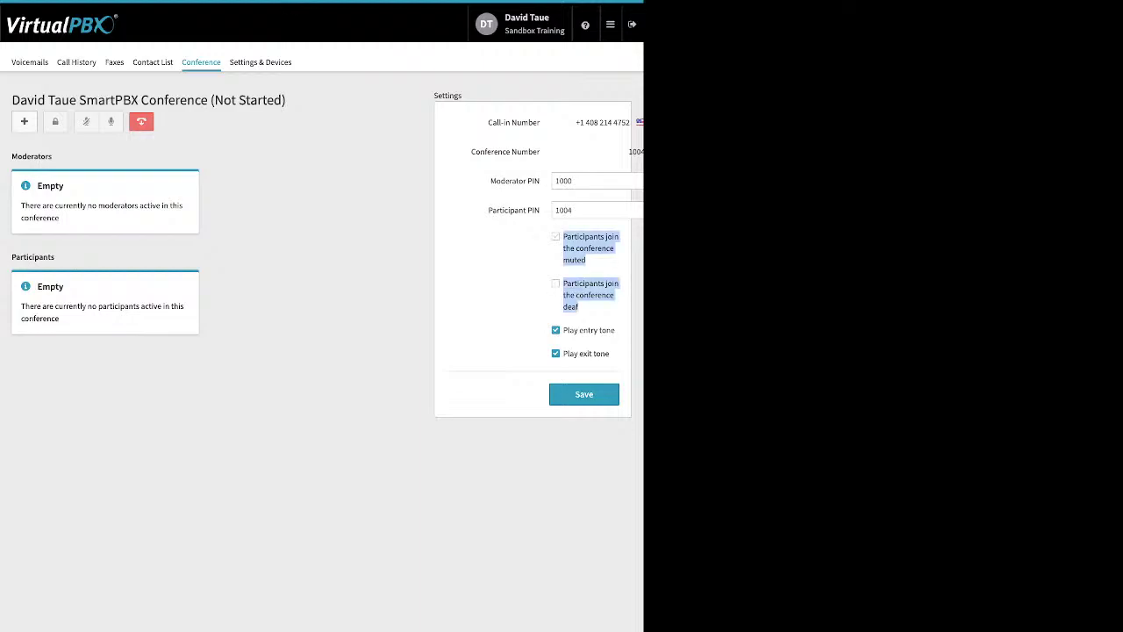
click(580, 307)
drag(563, 330, 609, 353)
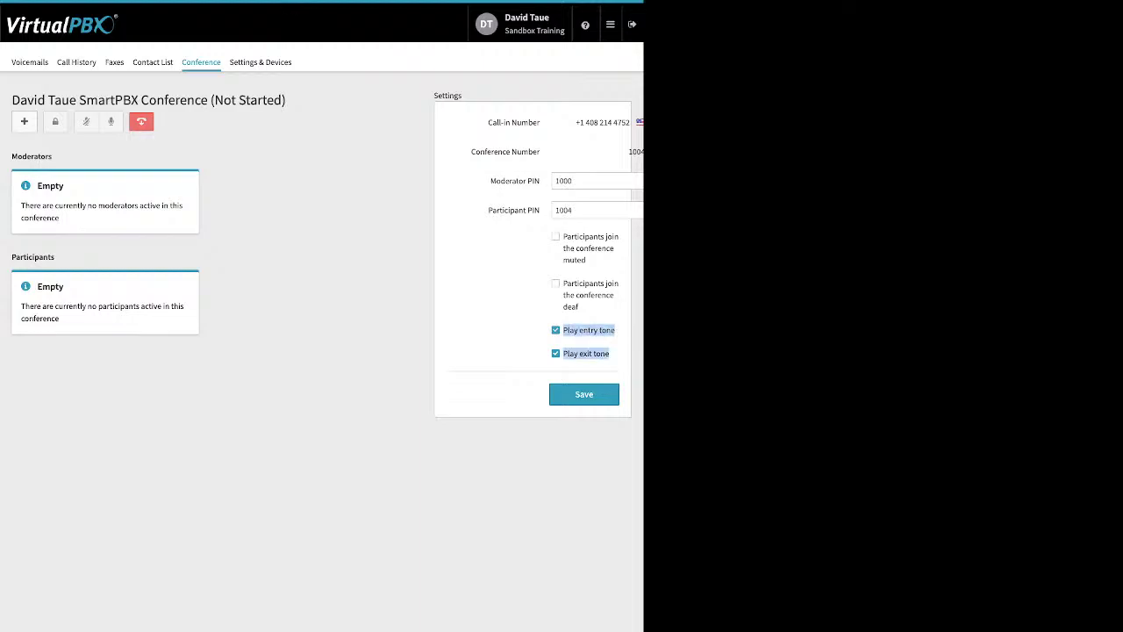
click(610, 353)
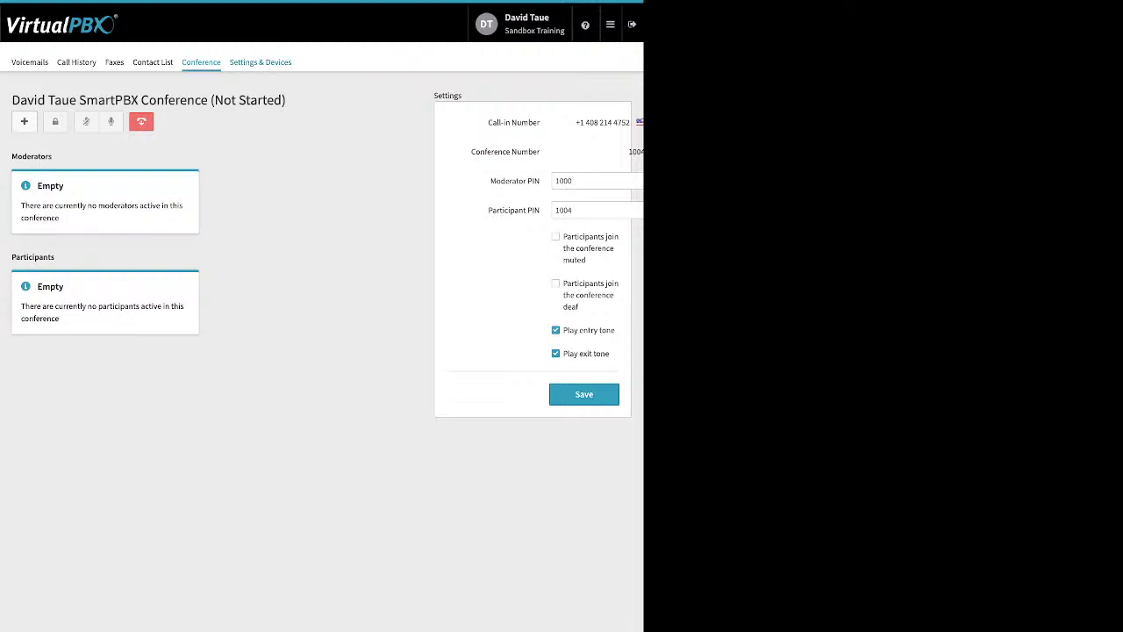
Step: Check Enable Call Forward on the Settings & Devices page, then go back to the Dashboard
click(260, 61)
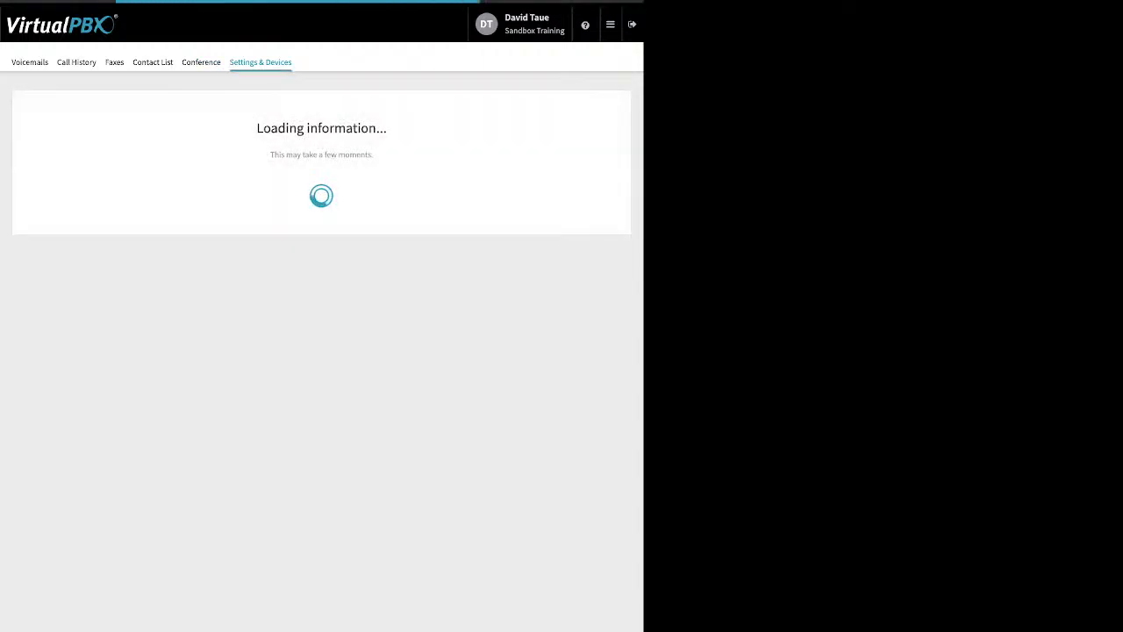
drag(47, 128, 114, 128)
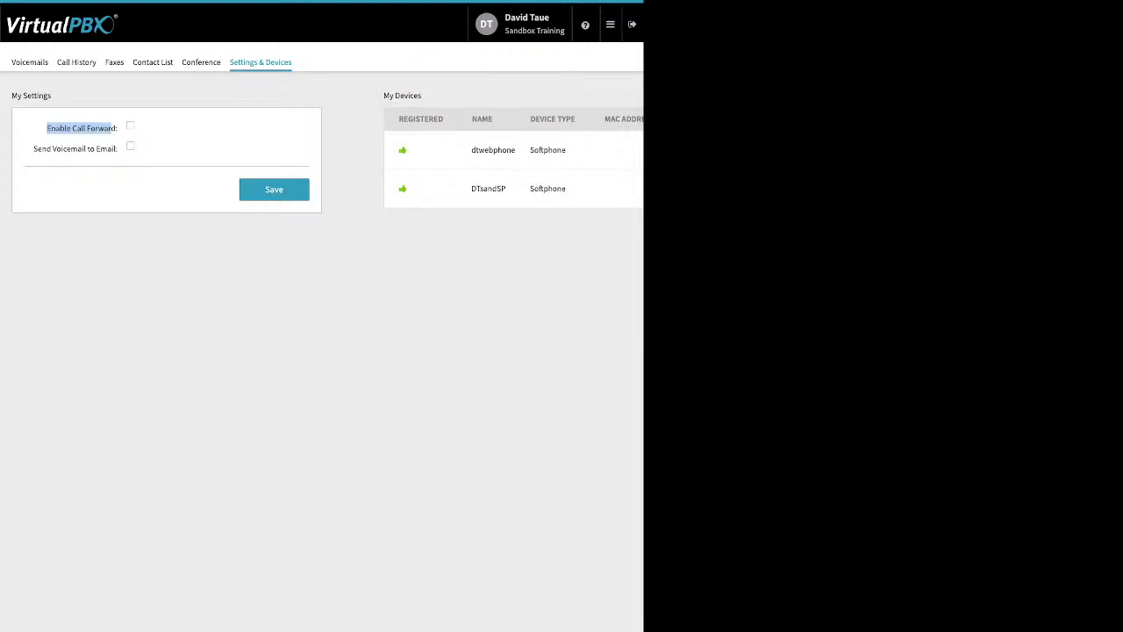
click(130, 126)
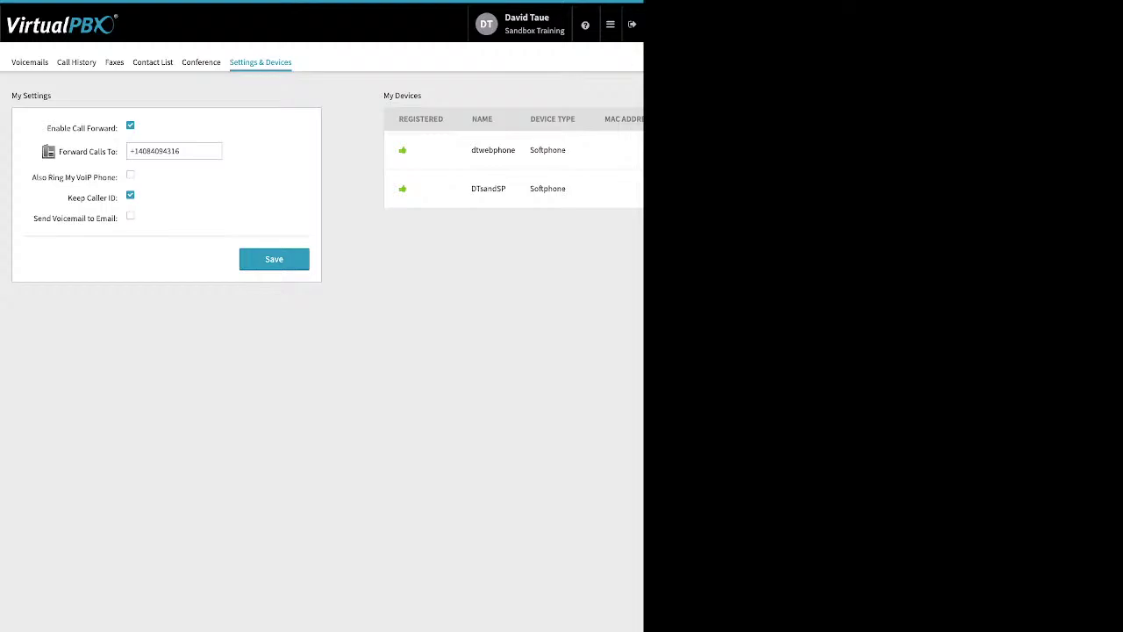
click(610, 24)
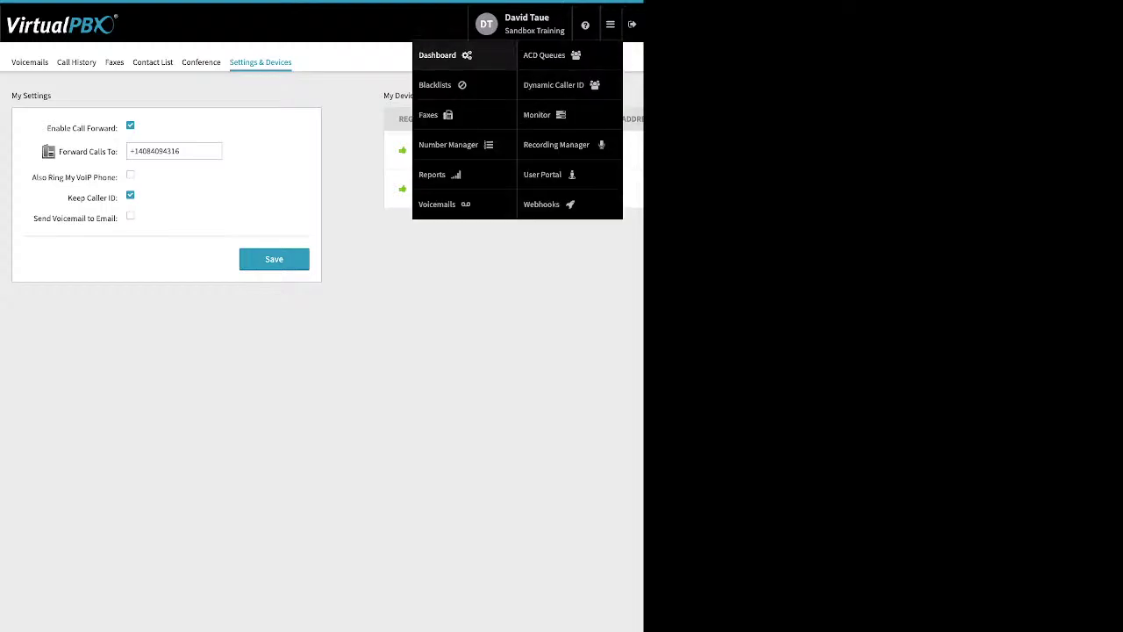
click(452, 143)
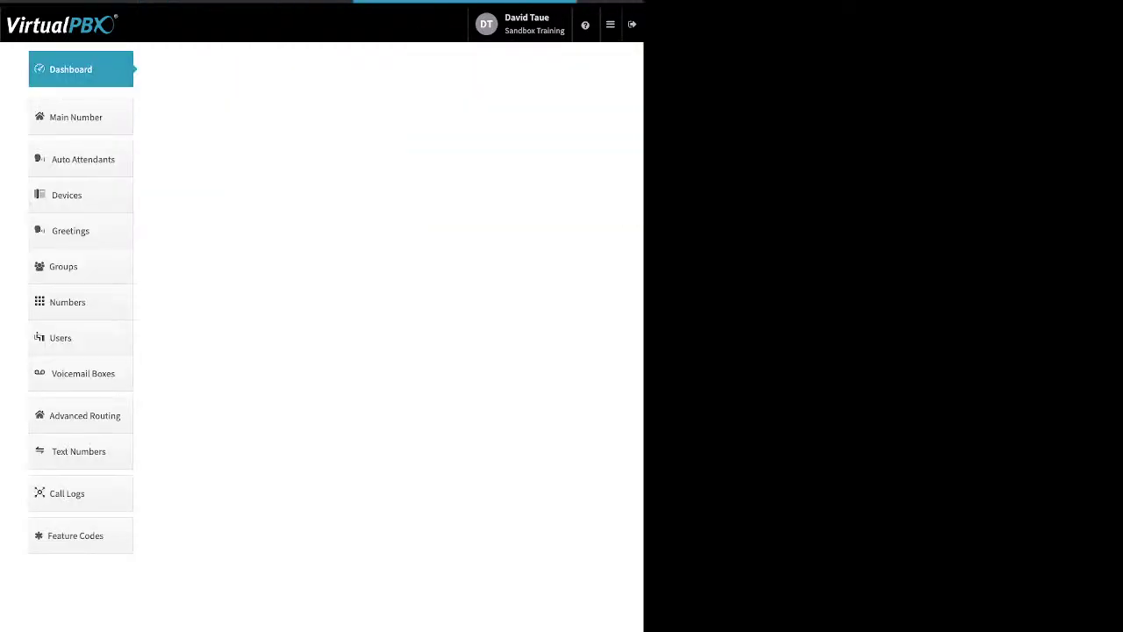